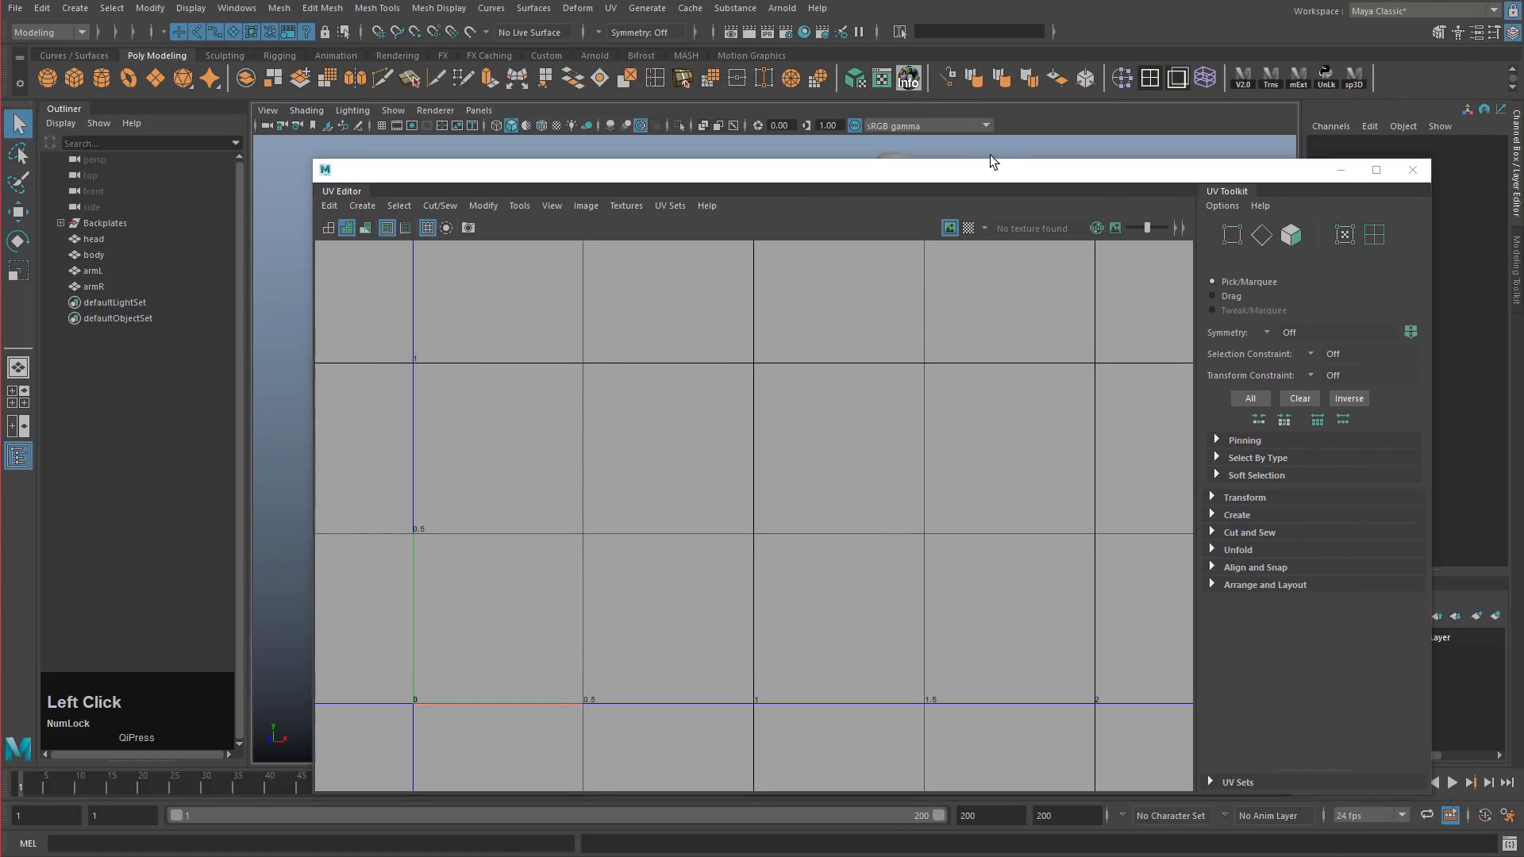
# Step: Move the UV Editor window aside and select the head, body, armL and armR meshes to load their UVs
pyautogui.moveTo(991, 168); pyautogui.dragTo(907, 508)
pyautogui.moveTo(535, 287); pyautogui.dragTo(865, 140)
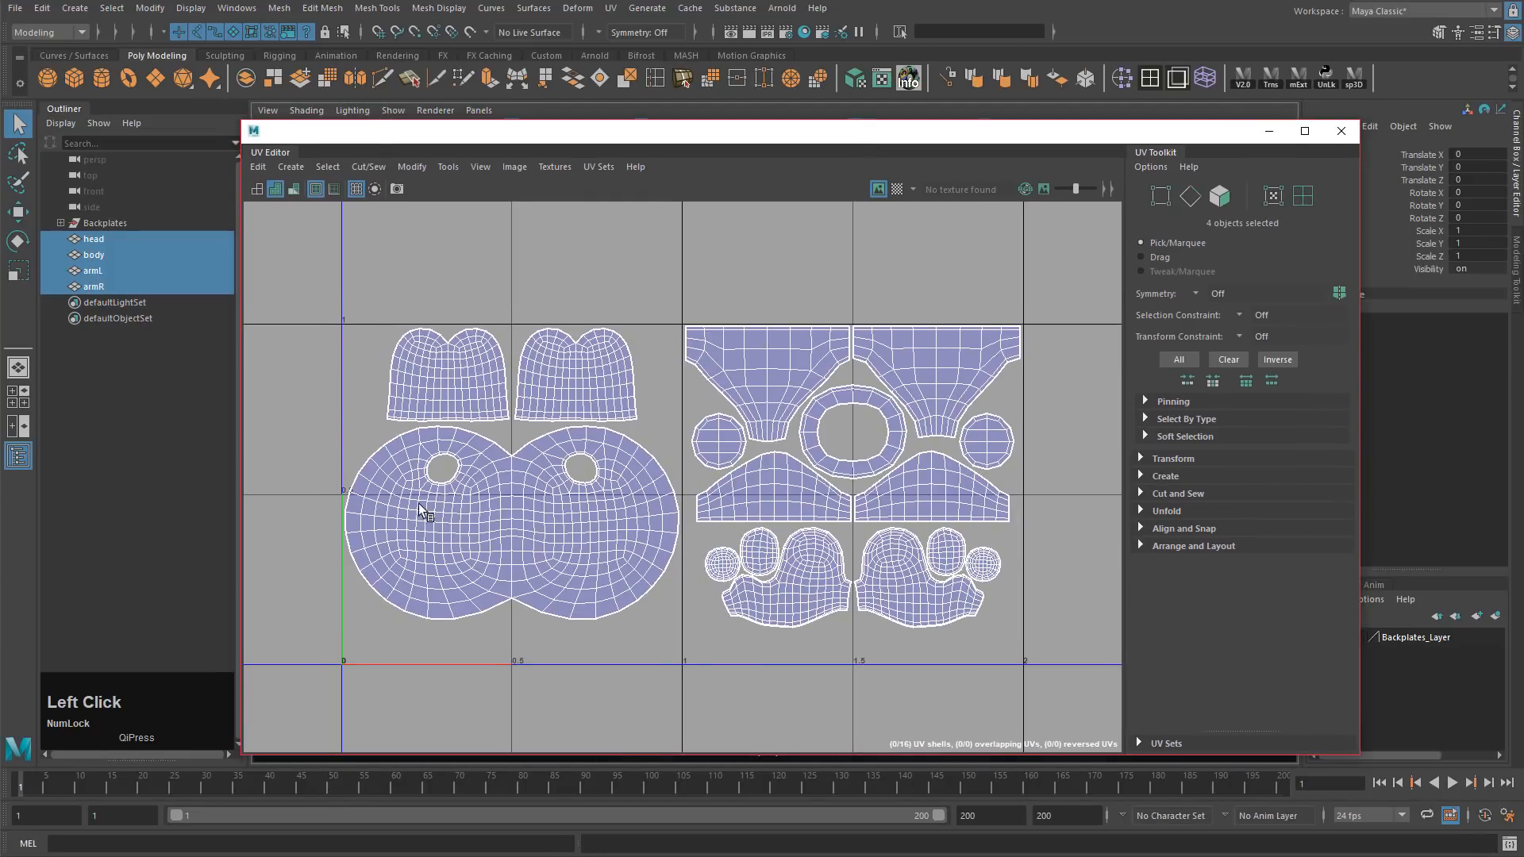
# Step: Examine how the character's UV shells are laid out across the UV tiles and the surrounding grid
pyautogui.keyDown('alt'); pyautogui.moveTo(807, 424); pyautogui.dragTo(721, 445, button='right'); pyautogui.keyUp('alt')
pyautogui.keyDown('alt'); pyautogui.moveTo(722, 446); pyautogui.dragTo(764, 430, button='middle'); pyautogui.keyUp('alt')
pyautogui.keyDown('alt'); pyautogui.moveTo(765, 430); pyautogui.dragTo(695, 401, button='right'); pyautogui.keyUp('alt')
pyautogui.keyDown('alt'); pyautogui.moveTo(695, 401); pyautogui.dragTo(439, 426, button='middle'); pyautogui.keyUp('alt')
pyautogui.keyDown('alt'); pyautogui.moveTo(439, 426); pyautogui.dragTo(521, 405, button='right'); pyautogui.keyUp('alt')
pyautogui.keyDown('alt'); pyautogui.moveTo(521, 405); pyautogui.dragTo(677, 412, button='middle'); pyautogui.keyUp('alt')
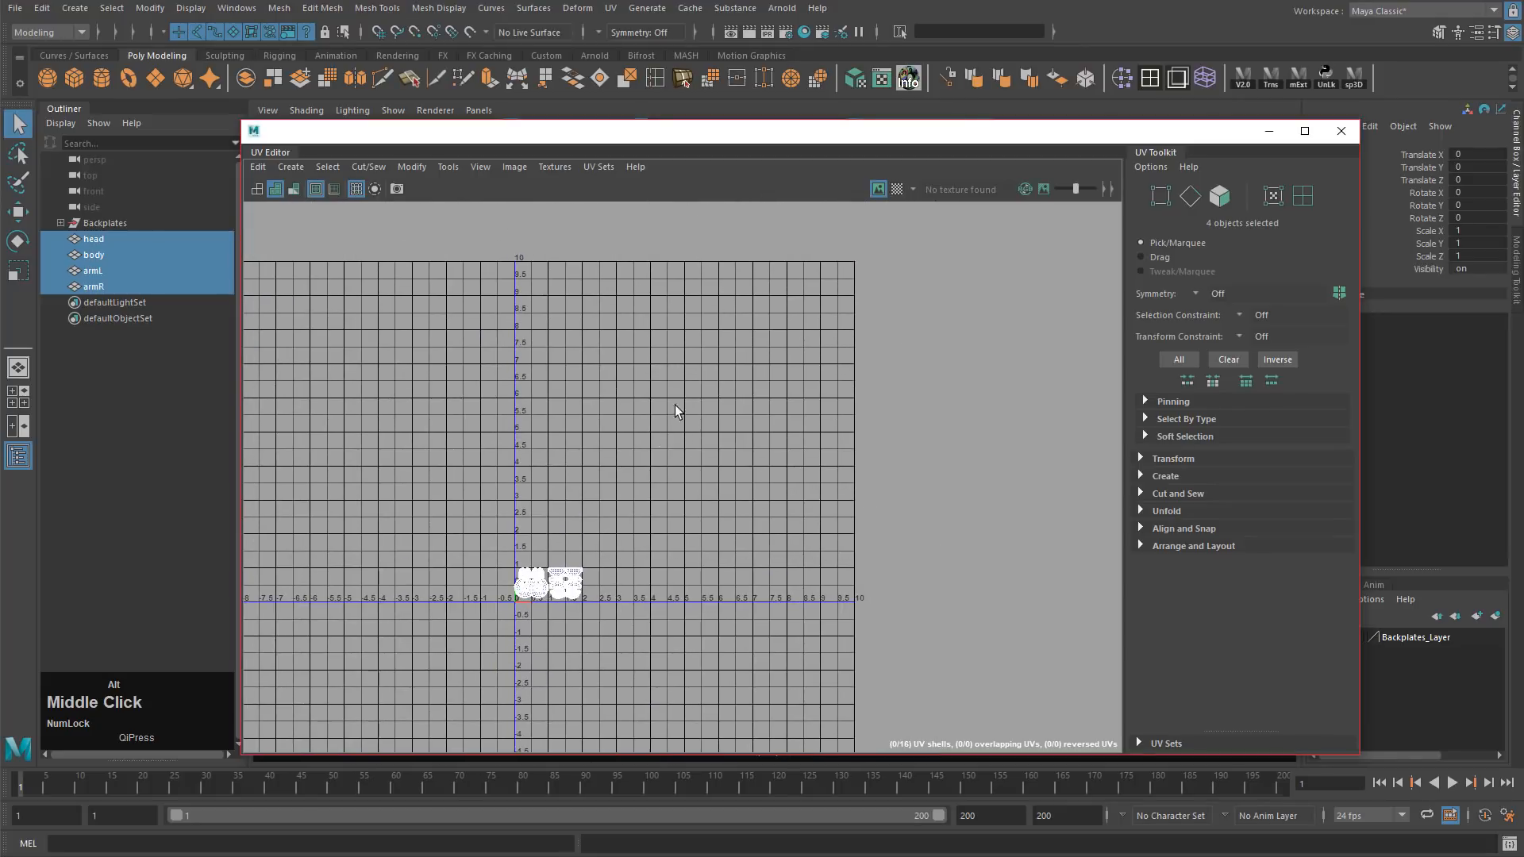
pyautogui.keyDown('alt'); pyautogui.moveTo(632, 503); pyautogui.dragTo(973, 532, button='right'); pyautogui.keyUp('alt')
pyautogui.keyDown('alt'); pyautogui.moveTo(325, 353); pyautogui.dragTo(627, 397, button='middle'); pyautogui.keyUp('alt')
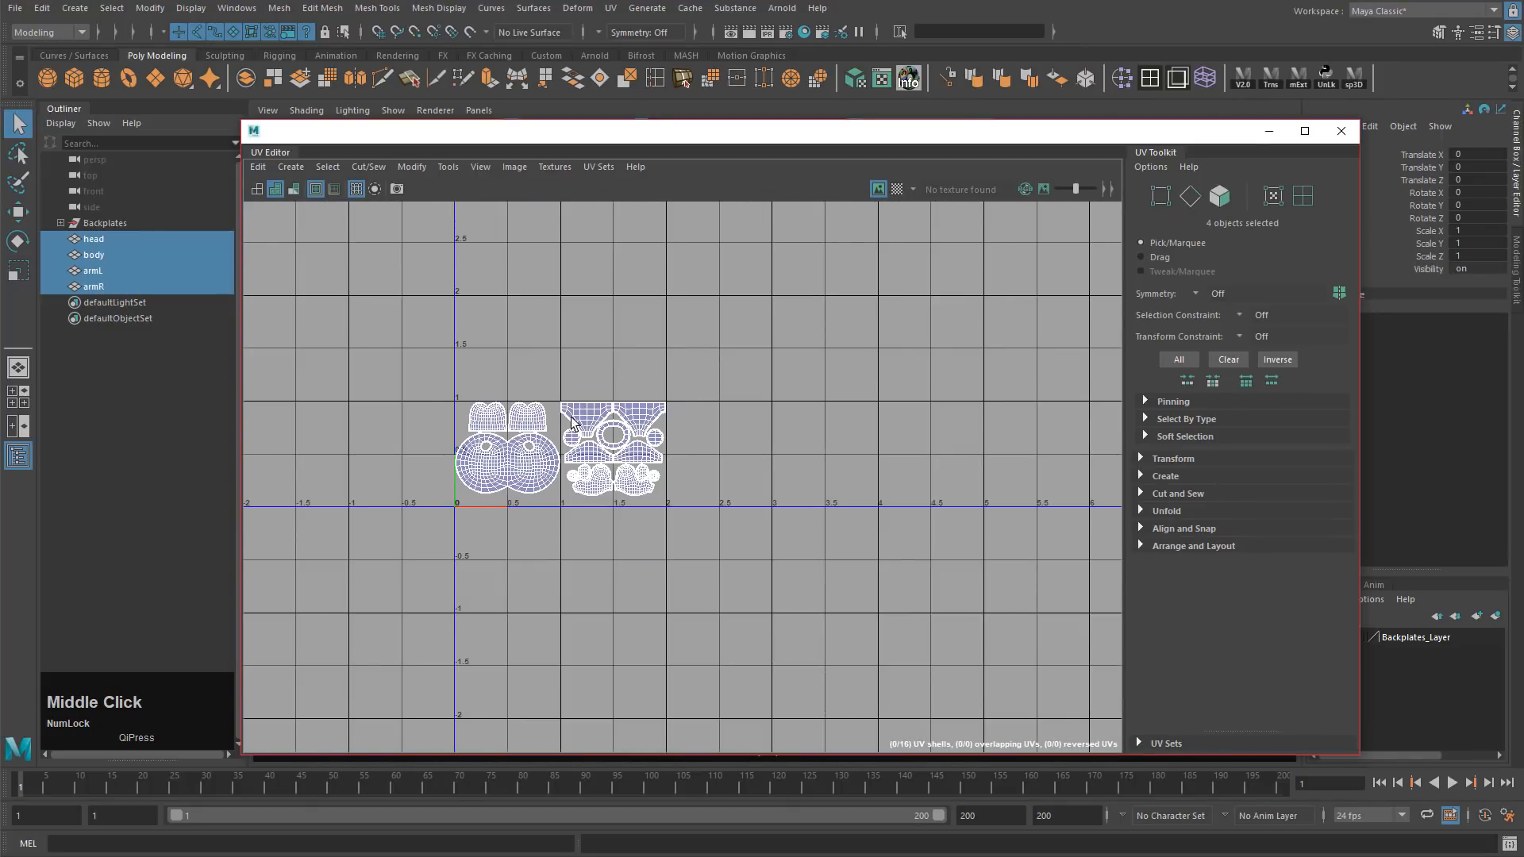
pyautogui.keyDown('alt'); pyautogui.moveTo(553, 418); pyautogui.dragTo(810, 479); pyautogui.keyUp('alt')
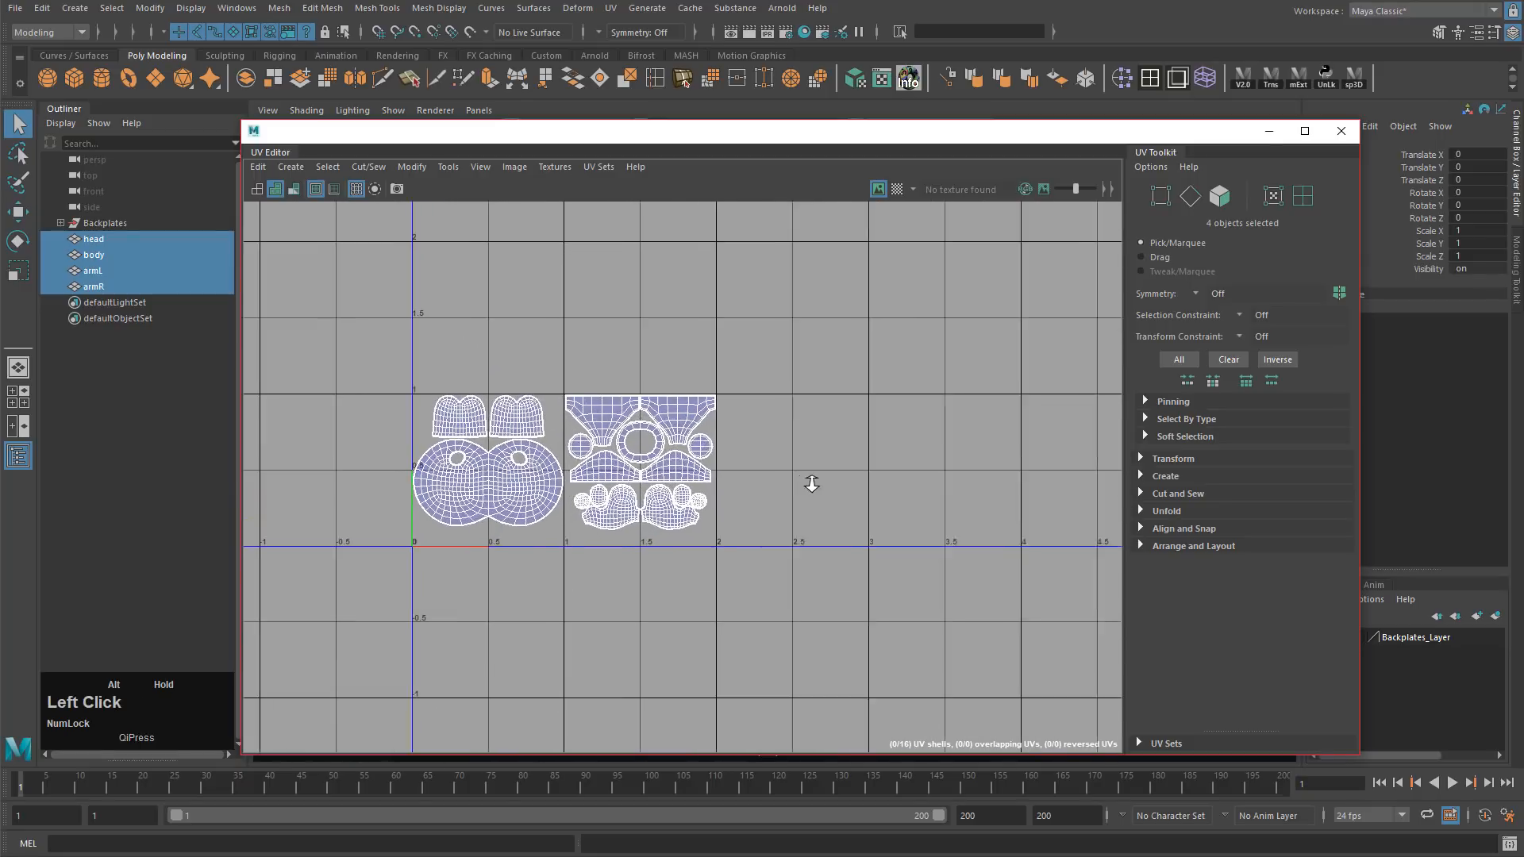
pyautogui.keyDown('alt'); pyautogui.moveTo(655, 463); pyautogui.dragTo(680, 432, button='middle'); pyautogui.keyUp('alt')
pyautogui.keyDown('alt'); pyautogui.moveTo(671, 456); pyautogui.dragTo(857, 469); pyautogui.keyUp('alt')
pyautogui.keyDown('alt'); pyautogui.moveTo(654, 419); pyautogui.dragTo(770, 437, button='middle'); pyautogui.keyUp('alt')
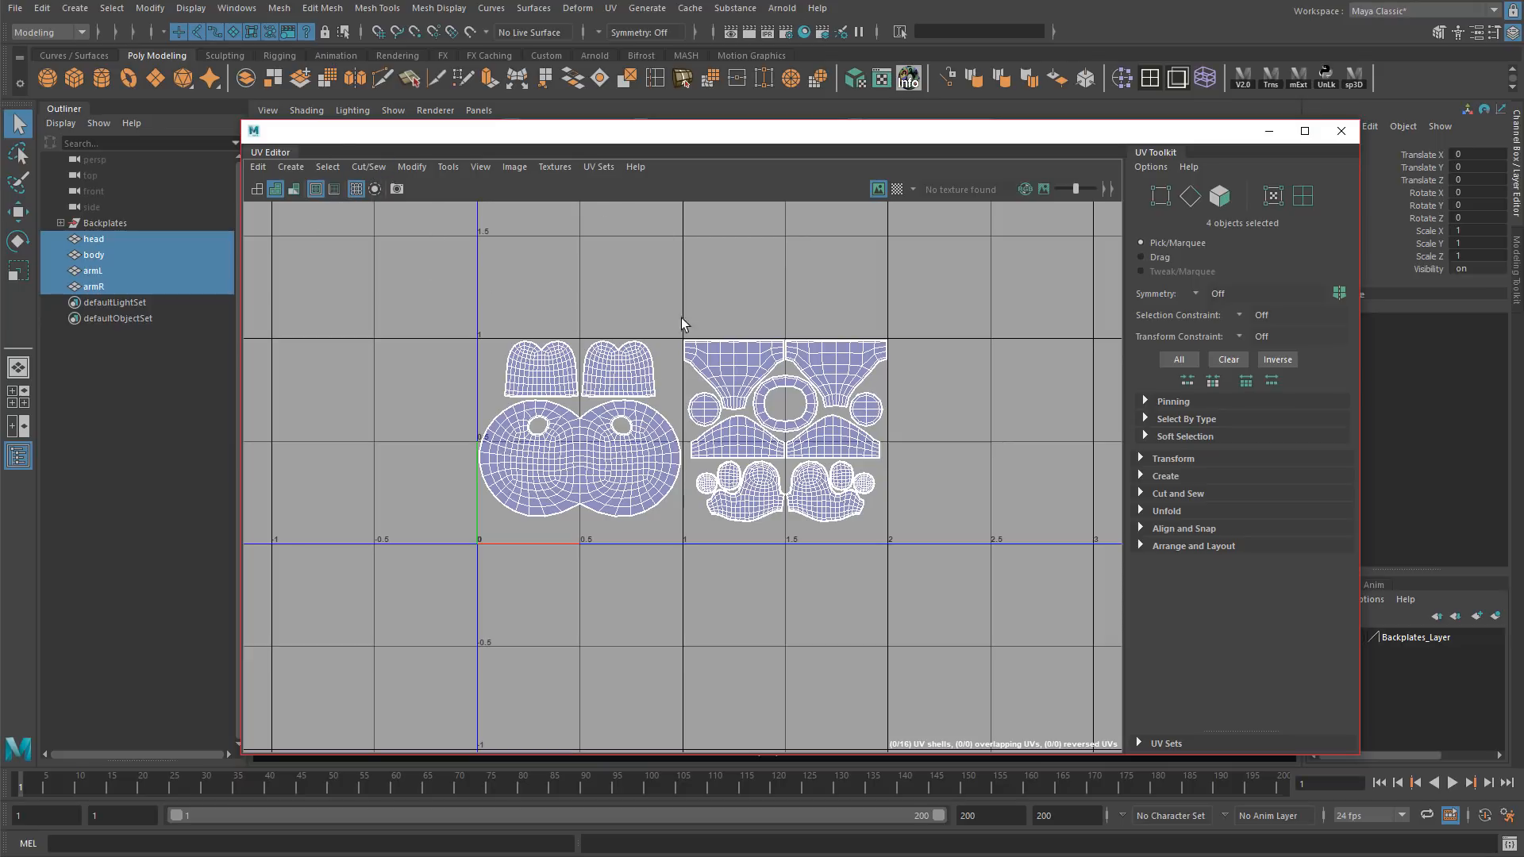
# Step: Set the UV Editor grid lines to every 0.1 units and apply the setting
pyautogui.click(479, 168)
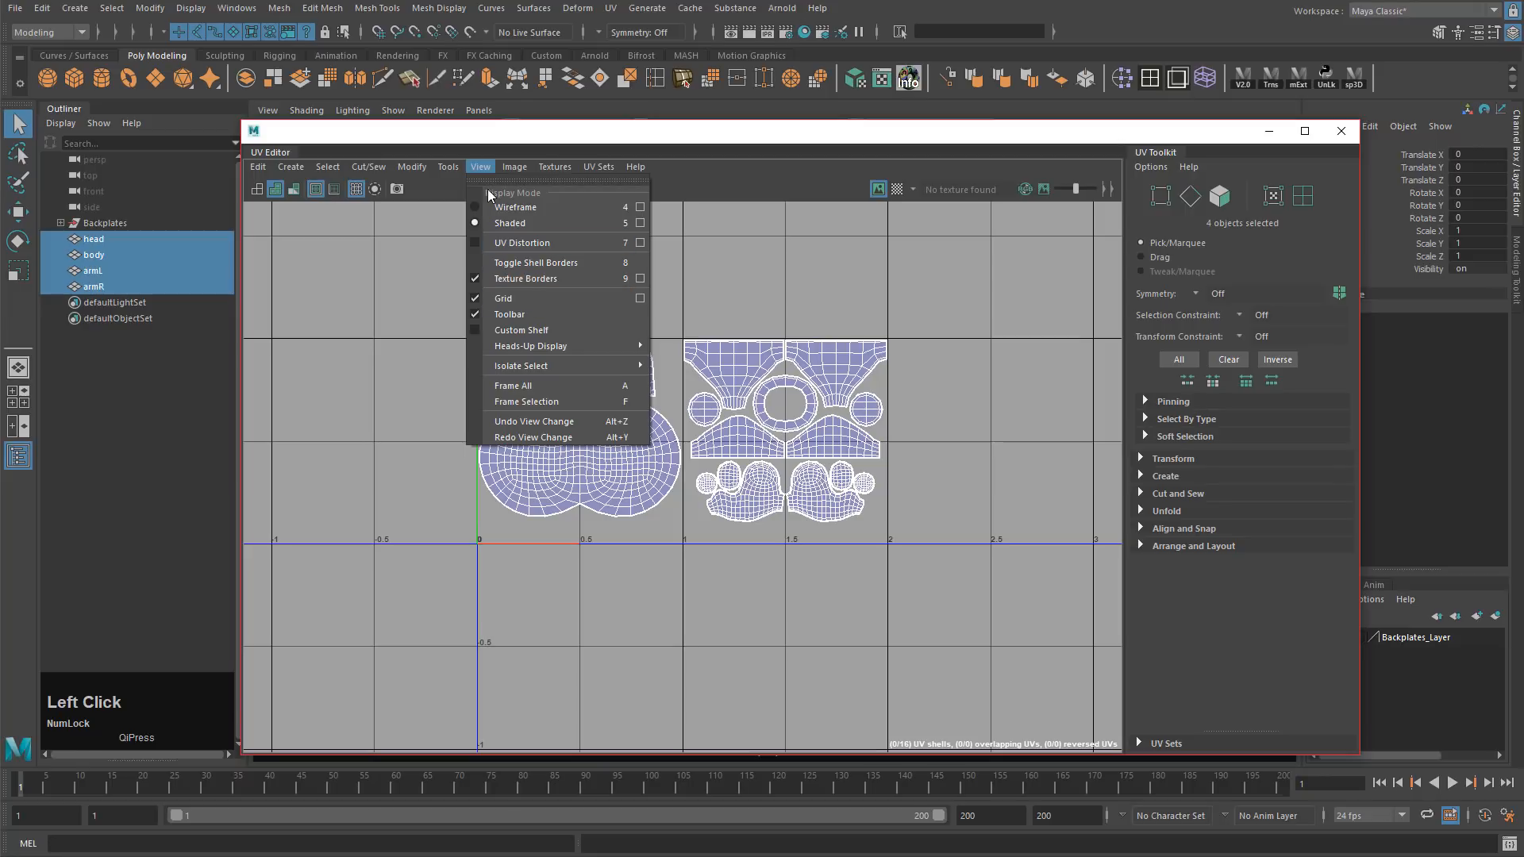
pyautogui.click(478, 168)
pyautogui.click(477, 167)
pyautogui.click(640, 300)
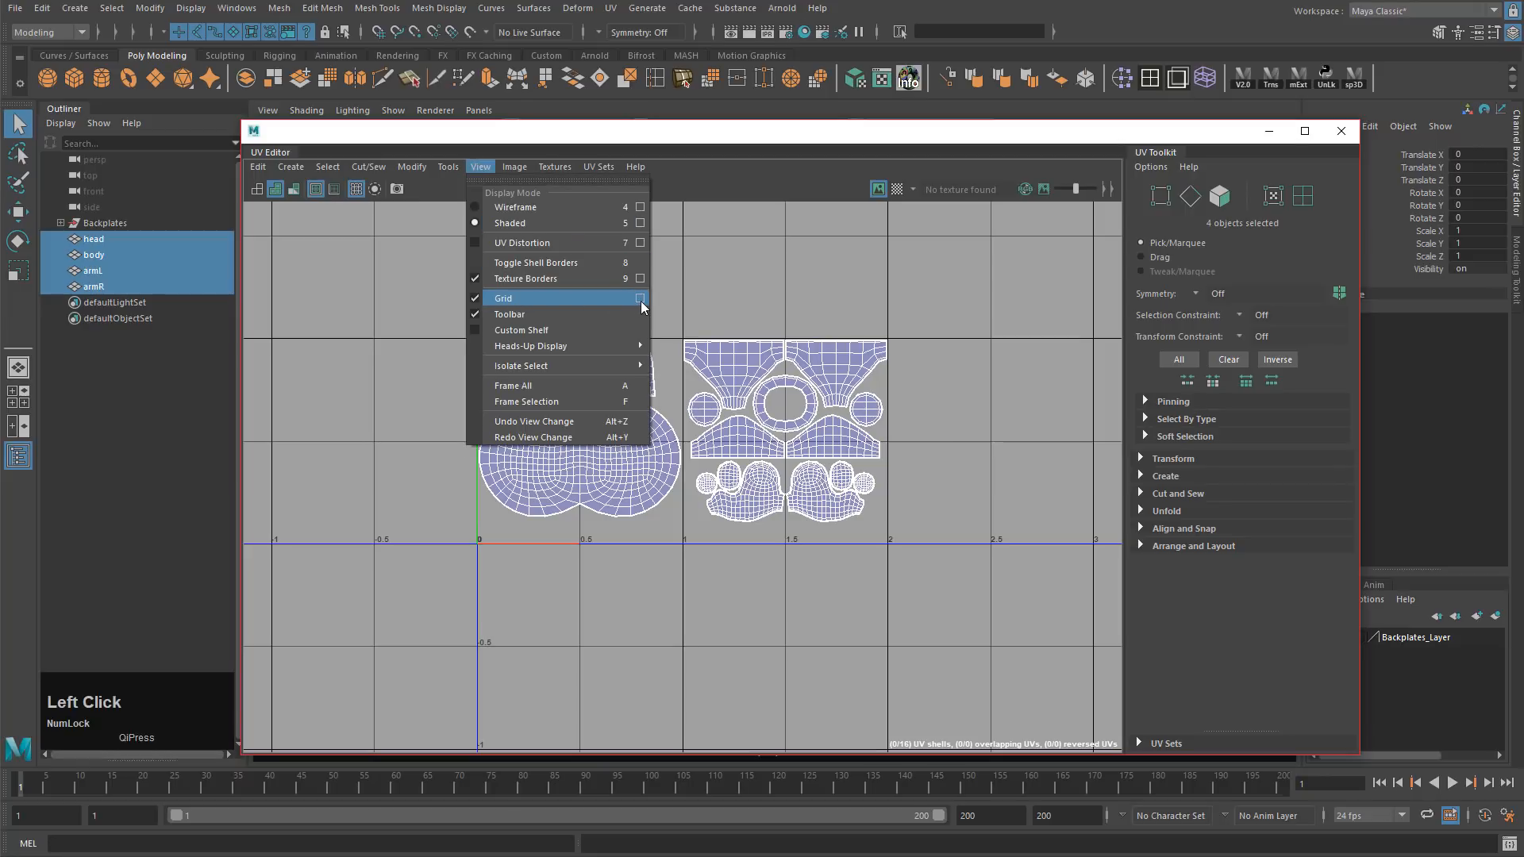
pyautogui.click(739, 299)
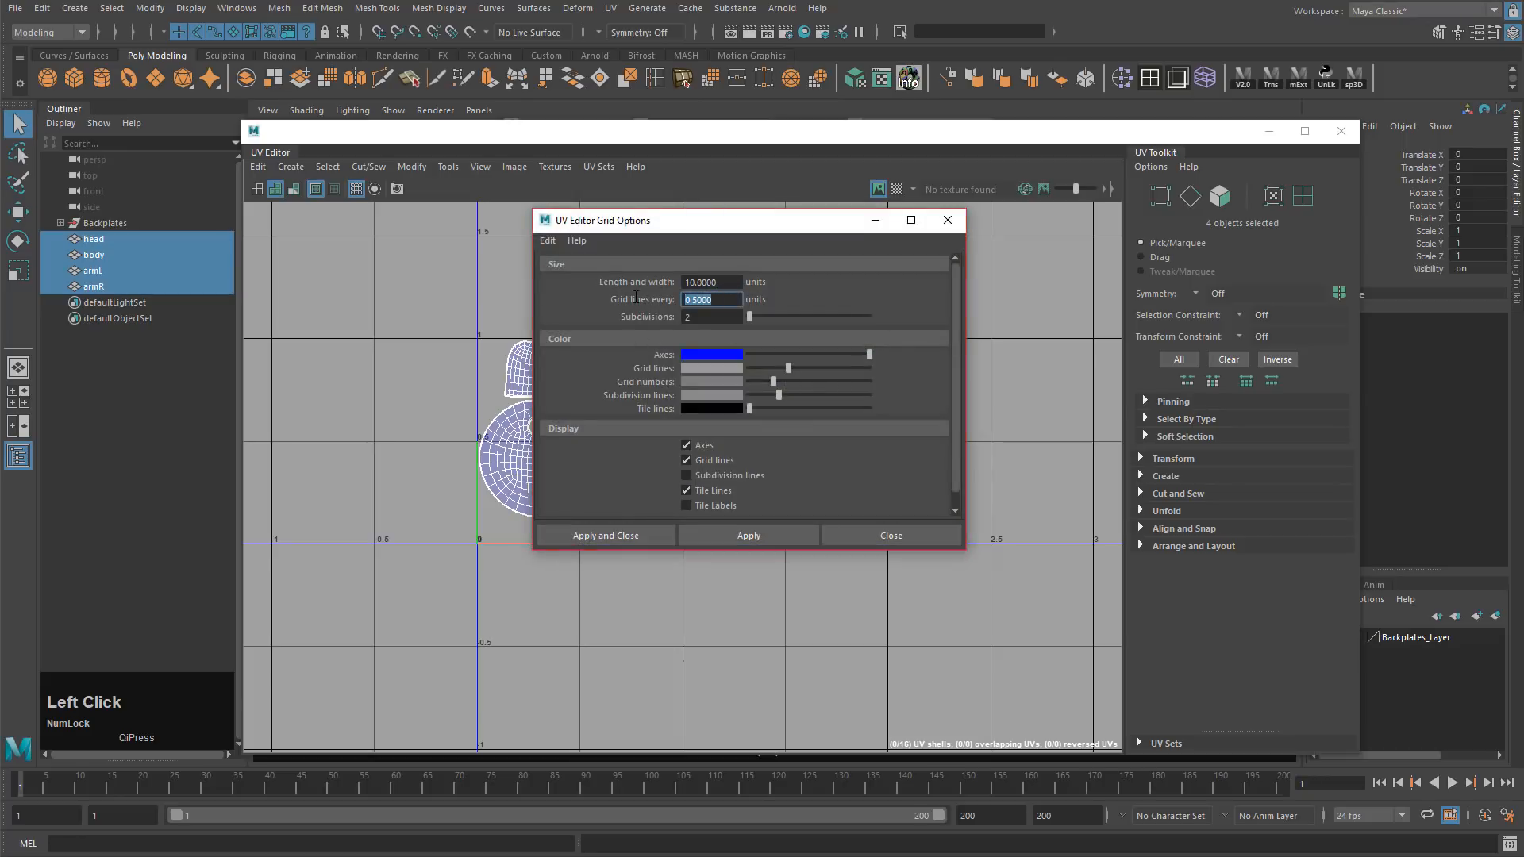
pyautogui.press('BackSpace')
pyautogui.press('Return')
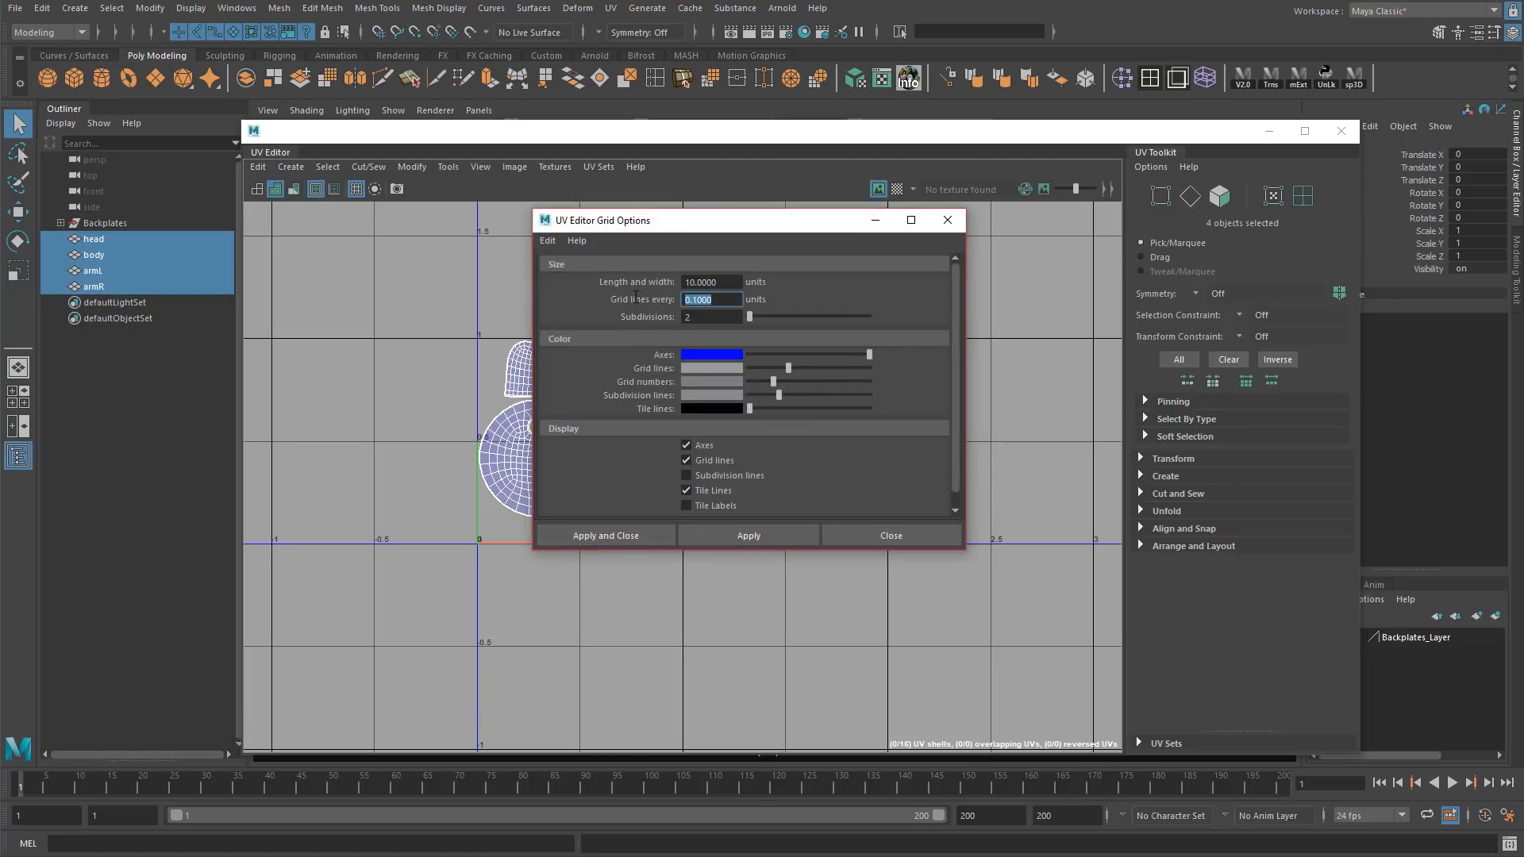
pyautogui.moveTo(722, 228); pyautogui.dragTo(231, 314)
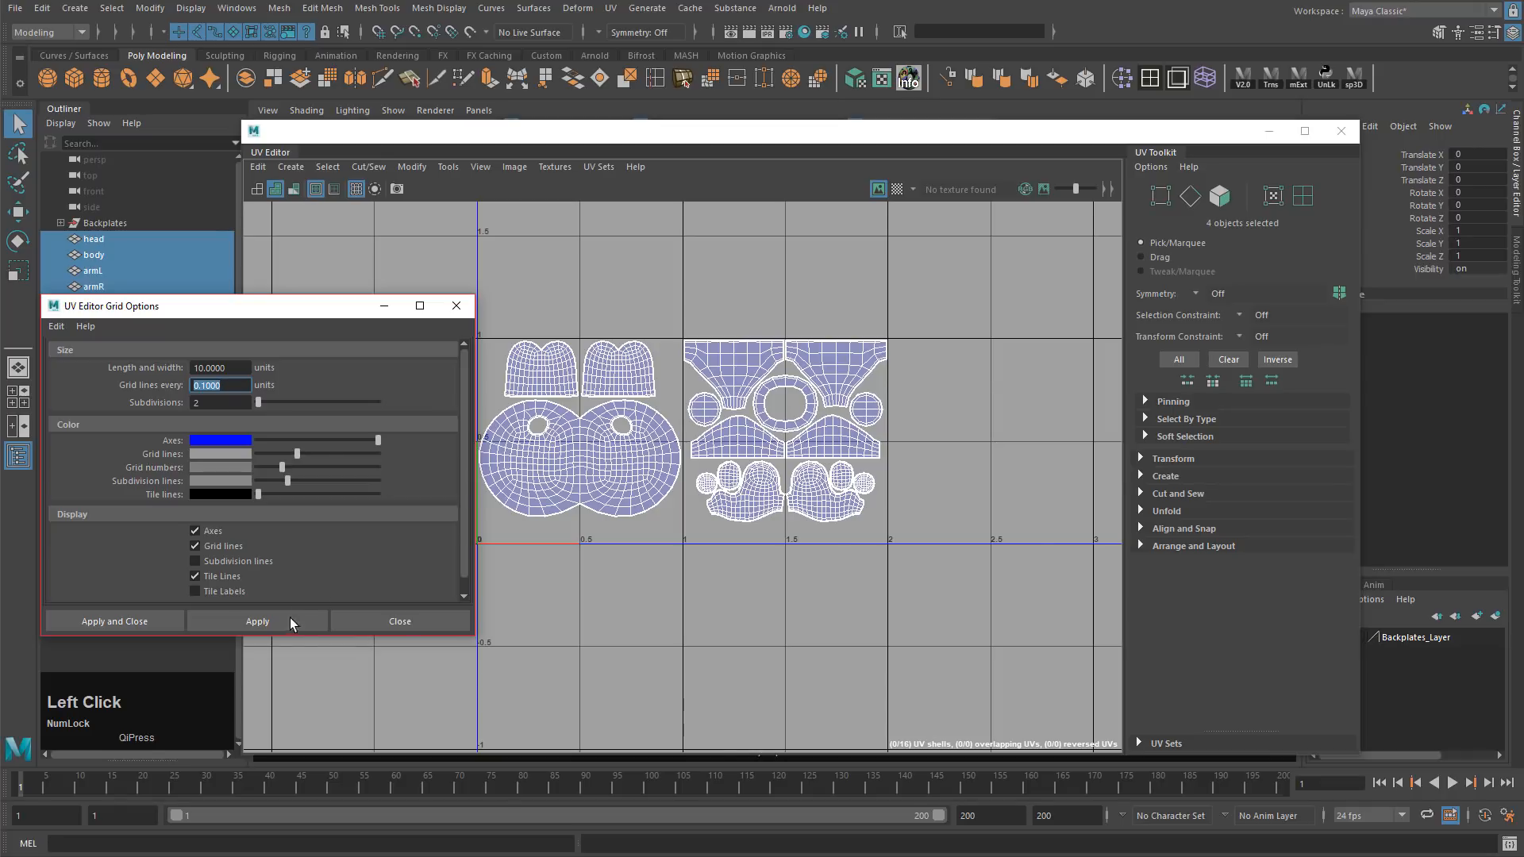
pyautogui.click(257, 621)
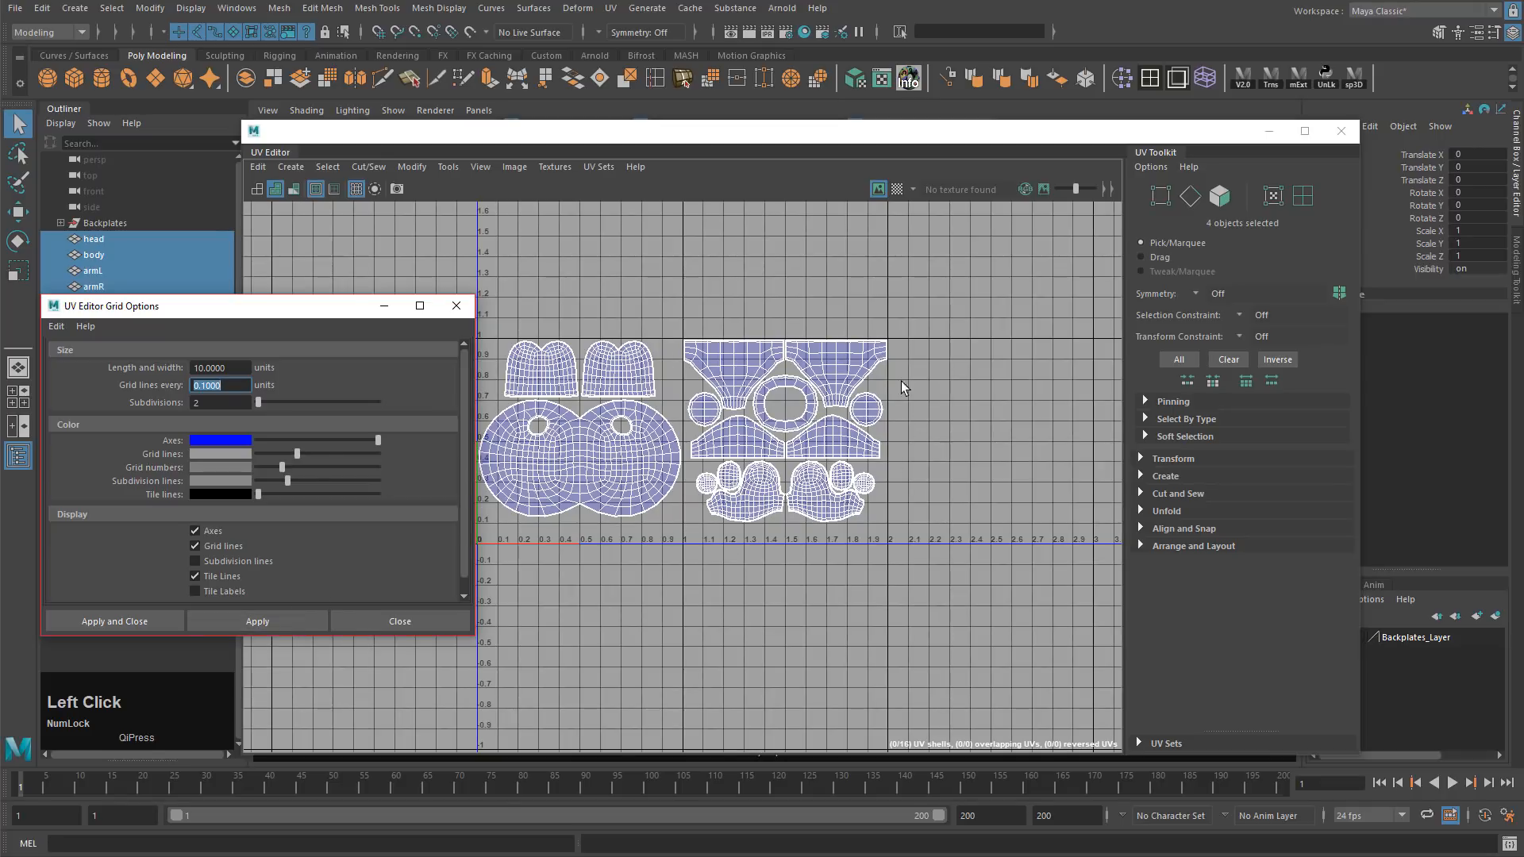
# Step: Set the UV Editor grid lines to every 0.5 units, apply the setting and close the grid options
pyautogui.click(194, 385)
pyautogui.write('5')
pyautogui.click(257, 621)
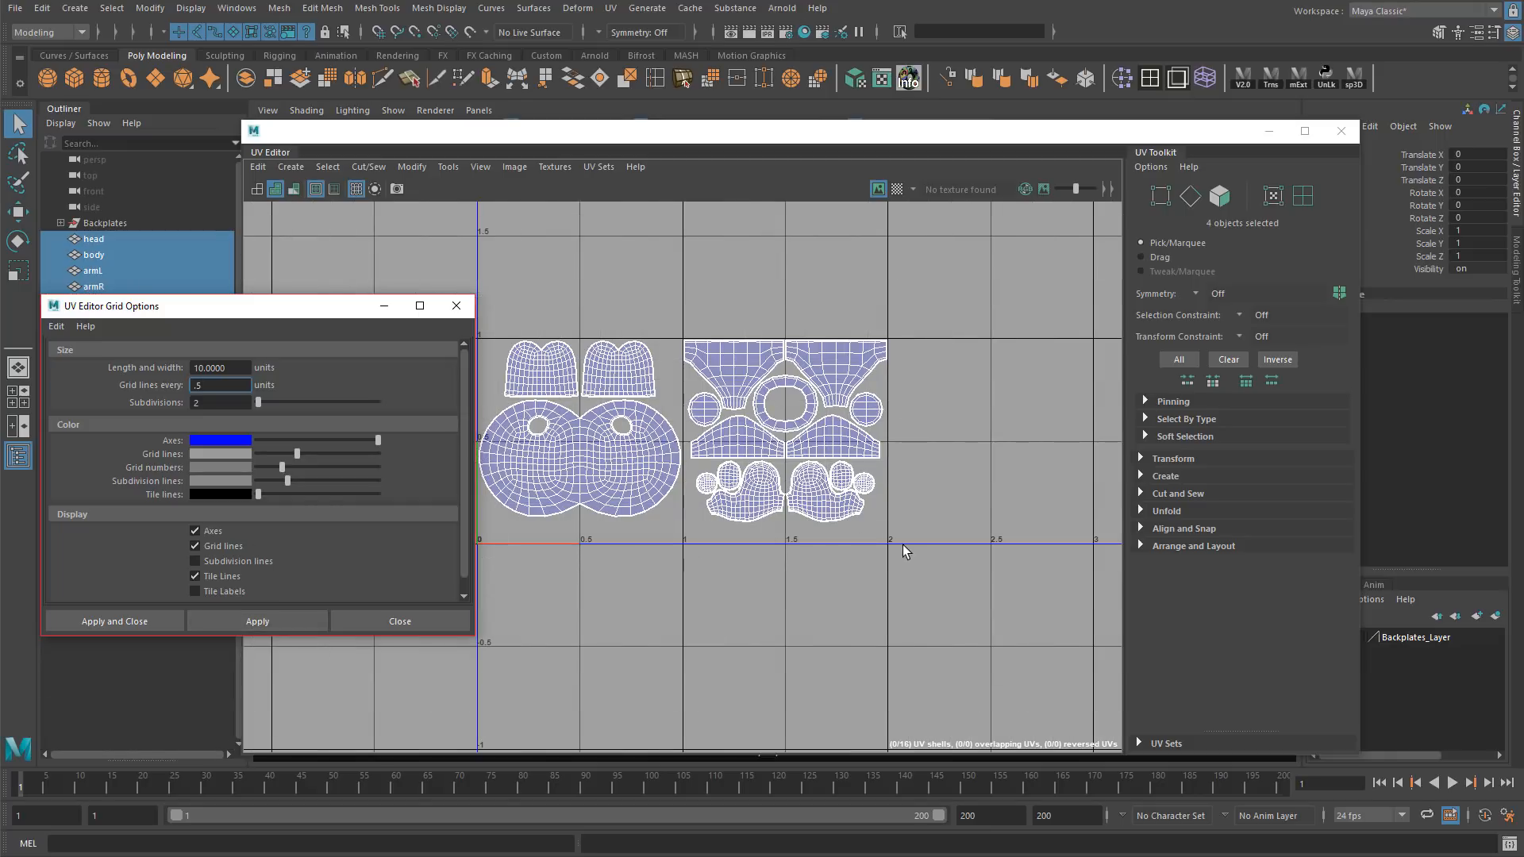
pyautogui.keyDown('alt'); pyautogui.moveTo(673, 458); pyautogui.dragTo(813, 446, button='middle'); pyautogui.keyUp('alt')
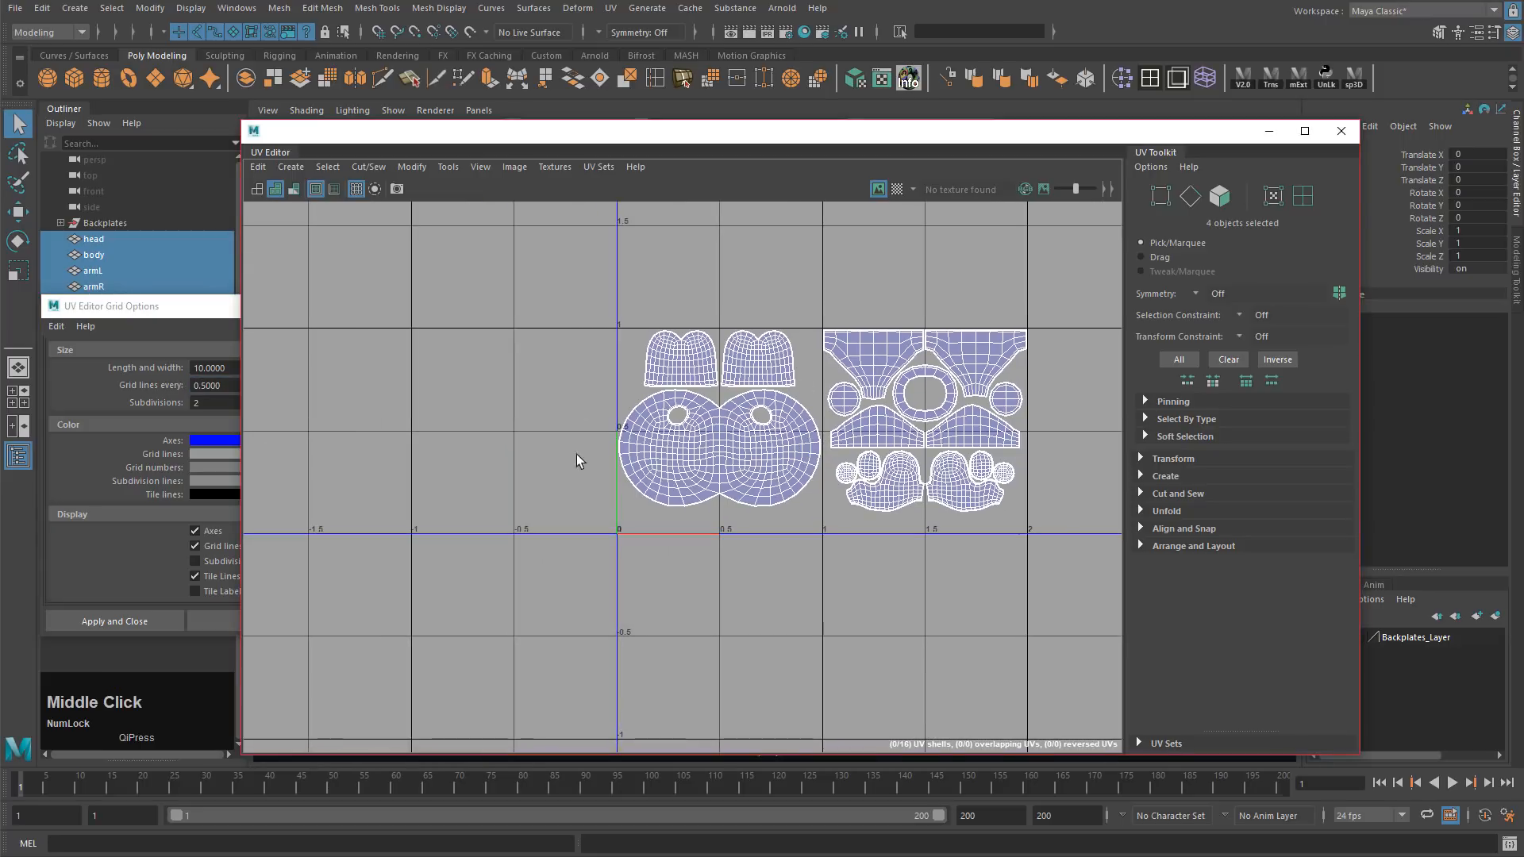
pyautogui.keyDown('alt'); pyautogui.moveTo(610, 397); pyautogui.dragTo(940, 470); pyautogui.keyUp('alt')
pyautogui.moveTo(942, 474); pyautogui.dragTo(841, 481, button='middle')
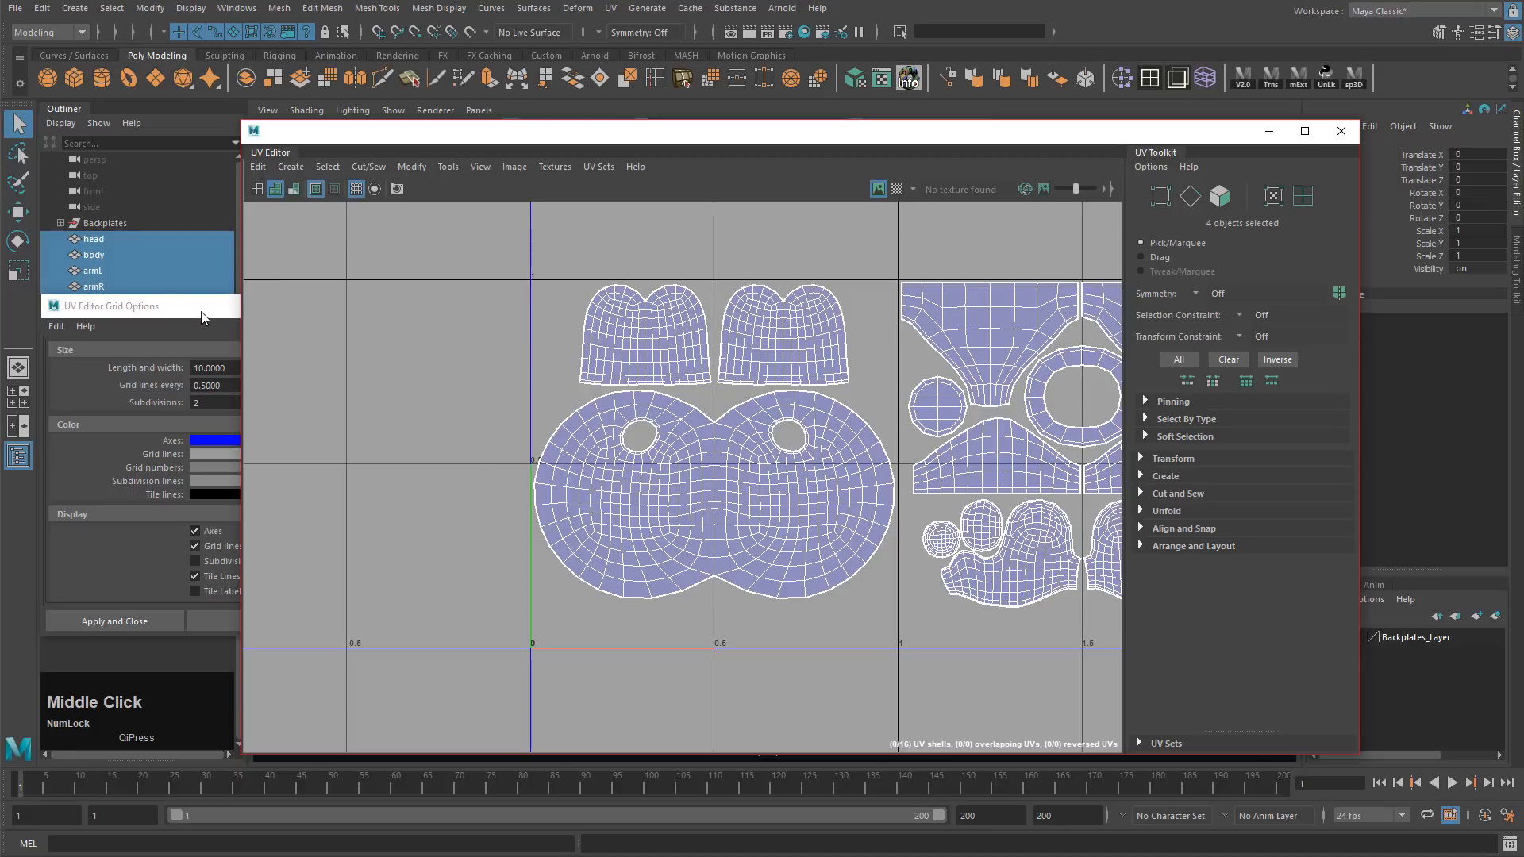
pyautogui.moveTo(201, 310); pyautogui.dragTo(261, 245)
pyautogui.click(443, 549)
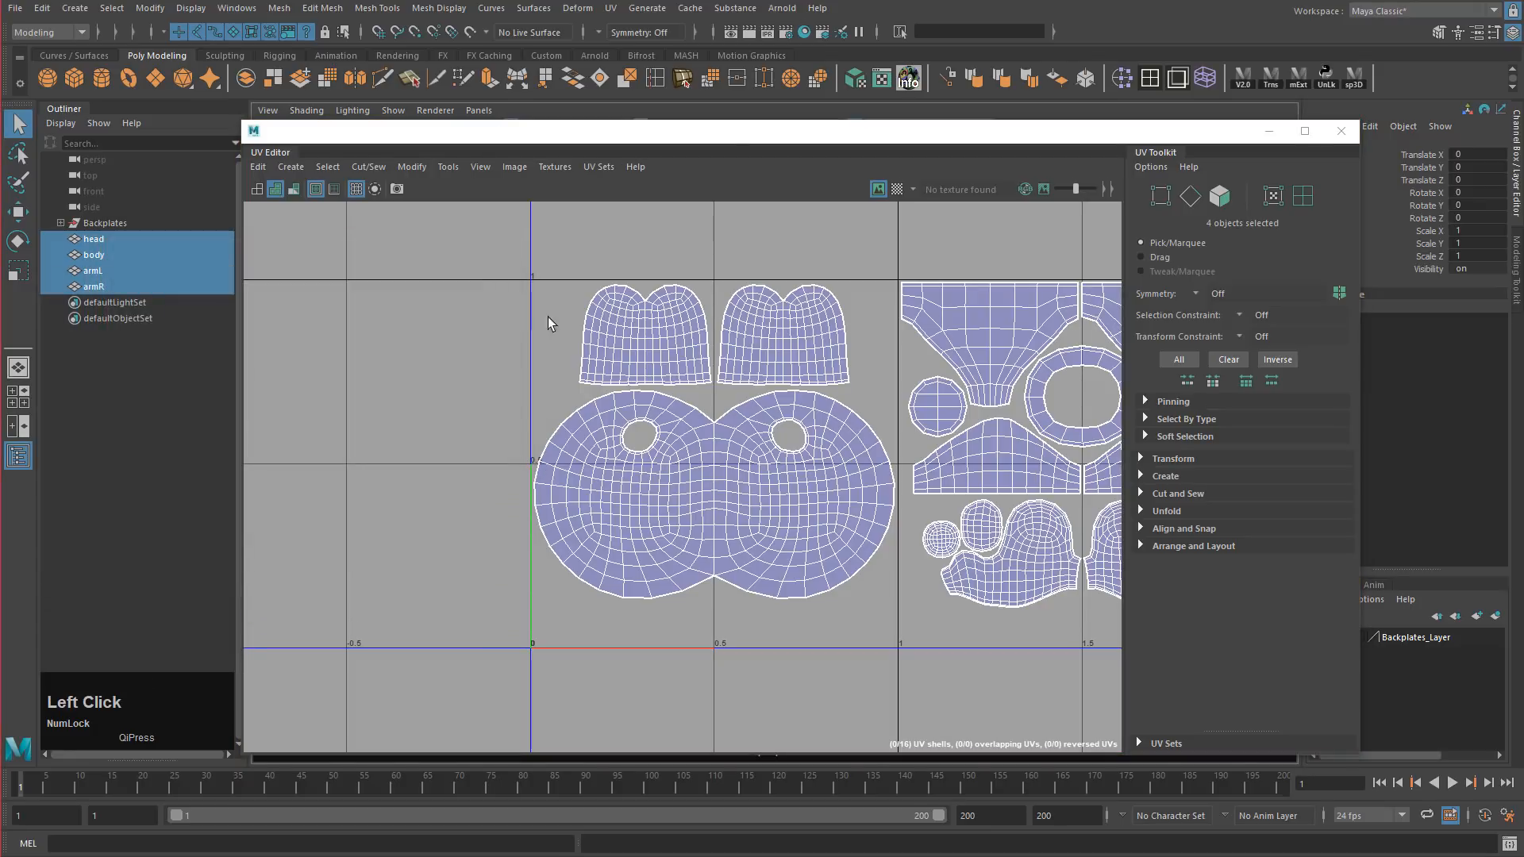
# Step: Move the UV Editor window to uncover part of the model and open the UV Snapshot options
pyautogui.moveTo(735, 136); pyautogui.dragTo(784, 99)
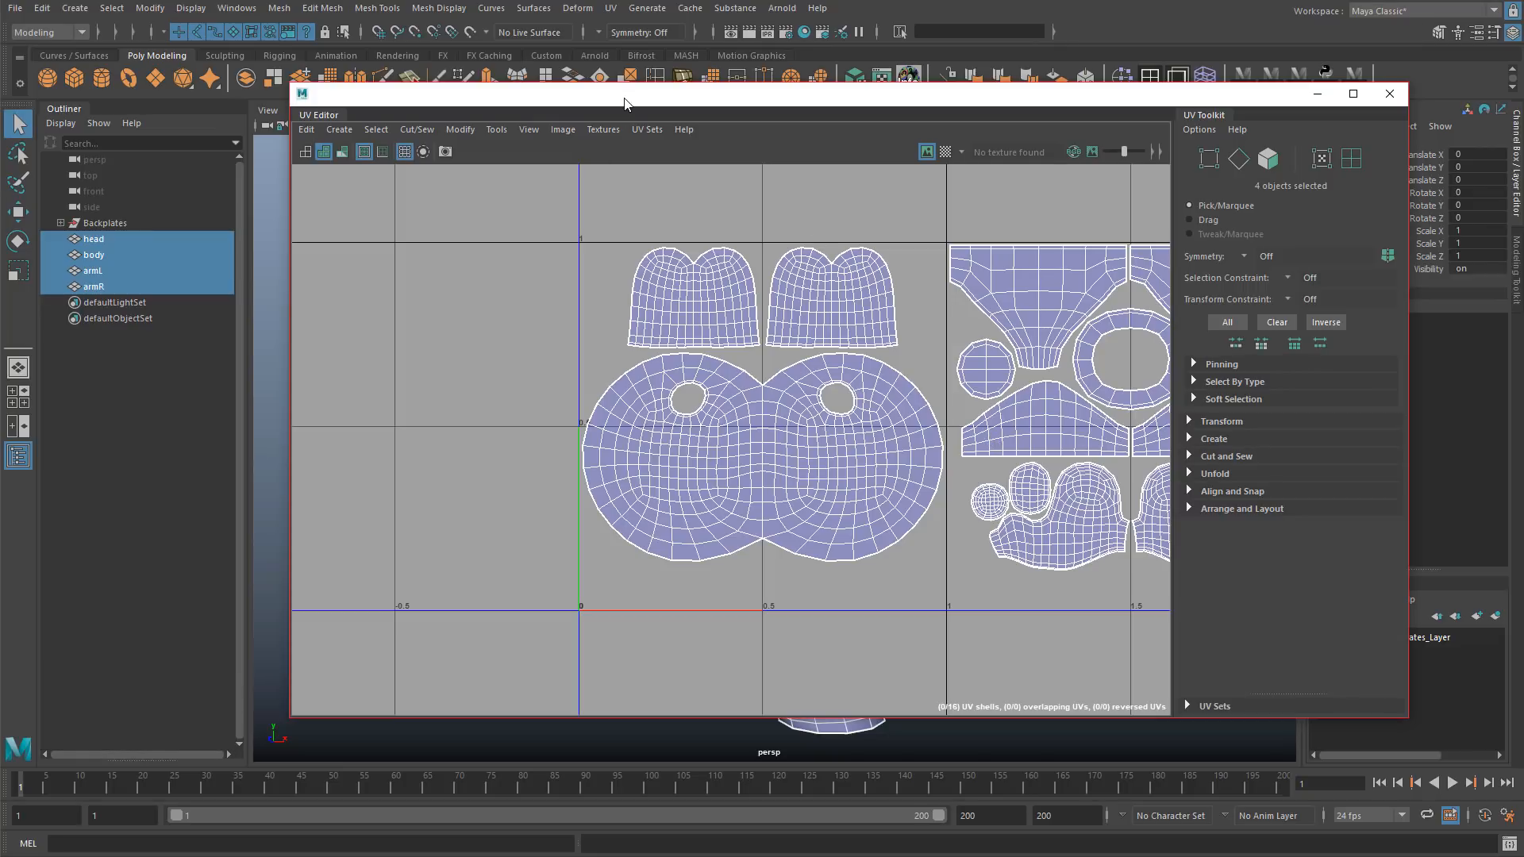
pyautogui.moveTo(625, 104); pyautogui.dragTo(719, 0)
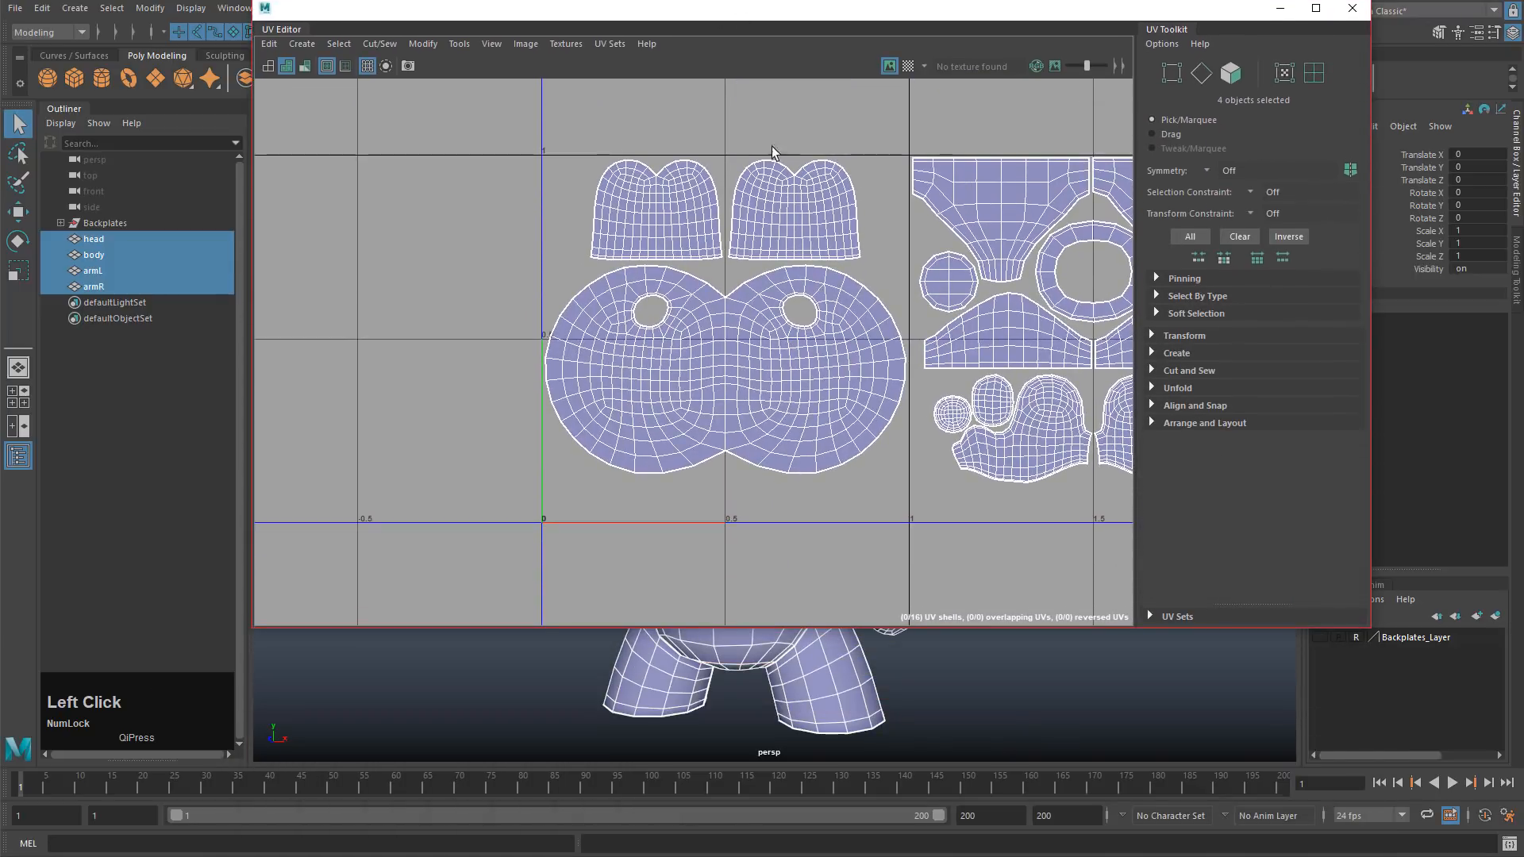
pyautogui.moveTo(771, 146); pyautogui.dragTo(645, 226, button='middle')
pyautogui.scroll(-1, 645, 225)
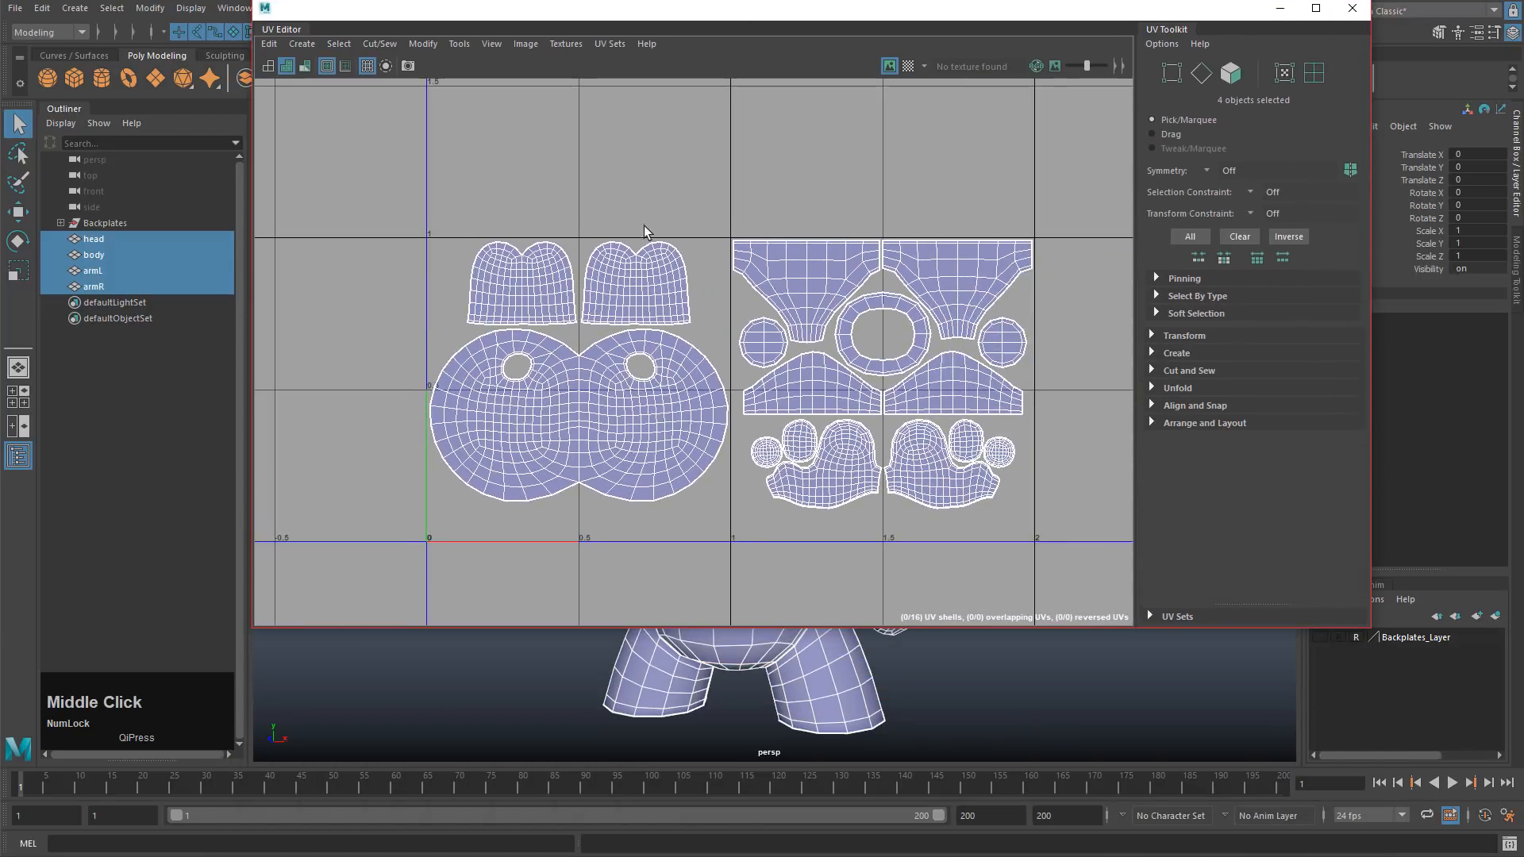
pyautogui.click(408, 67)
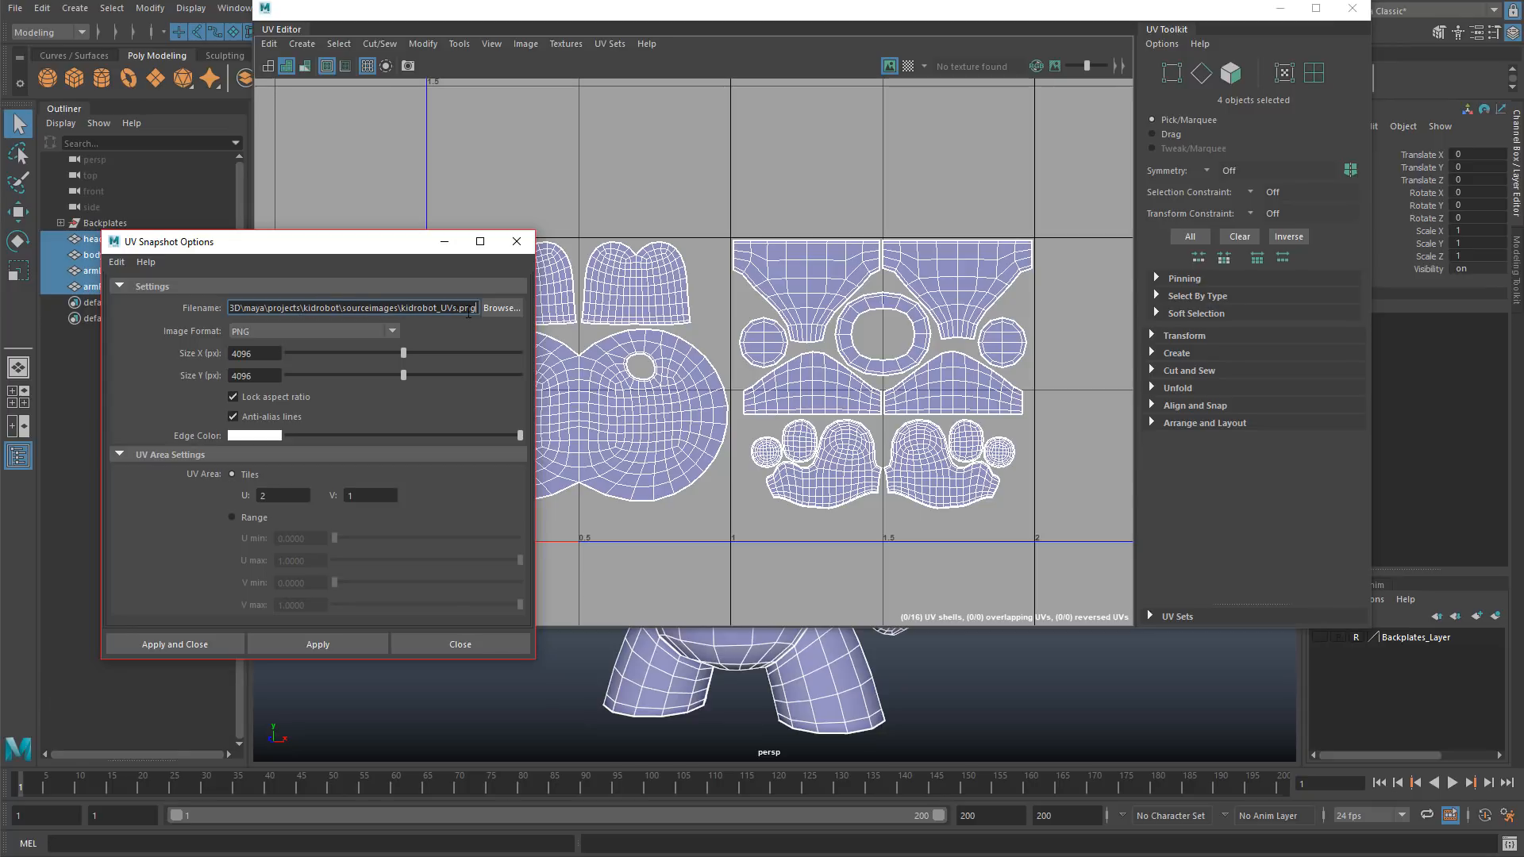
# Step: Set the current Maya project to the kidrobot folder
pyautogui.click(24, 14)
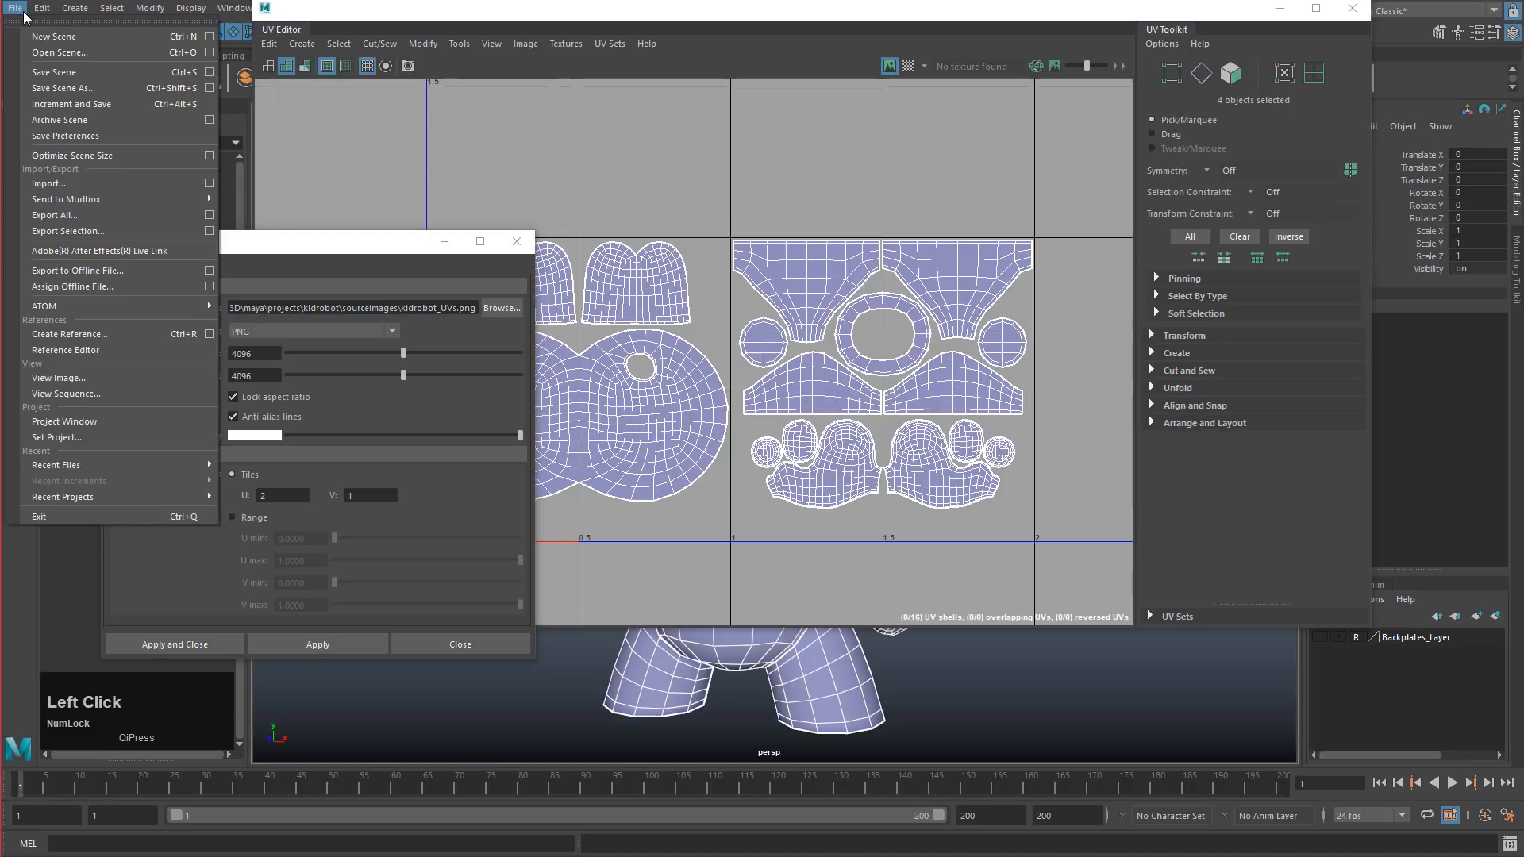
pyautogui.click(73, 441)
pyautogui.scroll(3, 544, 495)
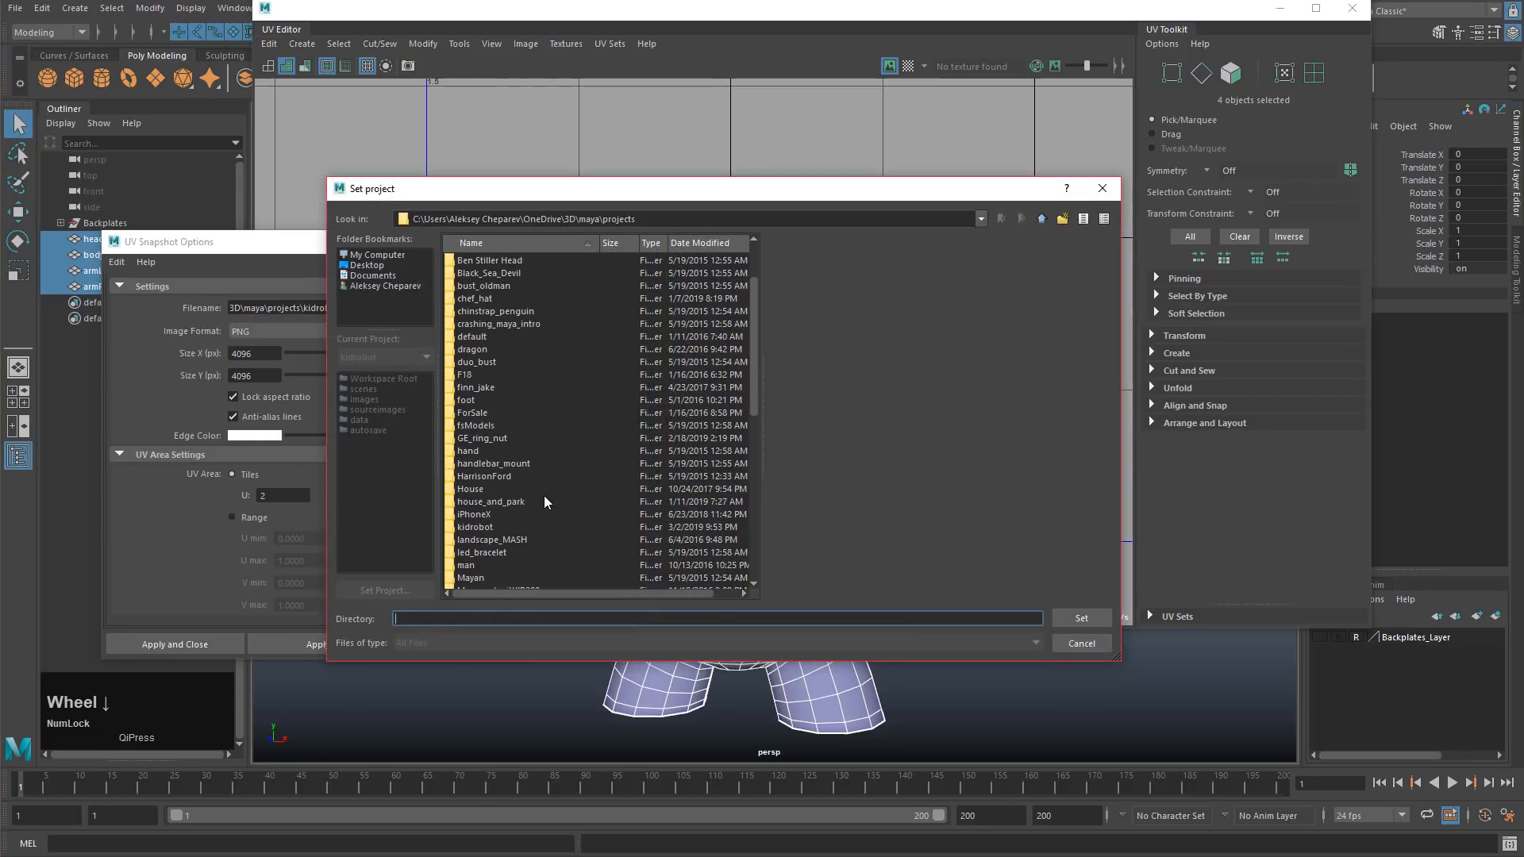
pyautogui.click(536, 425)
pyautogui.press('k')
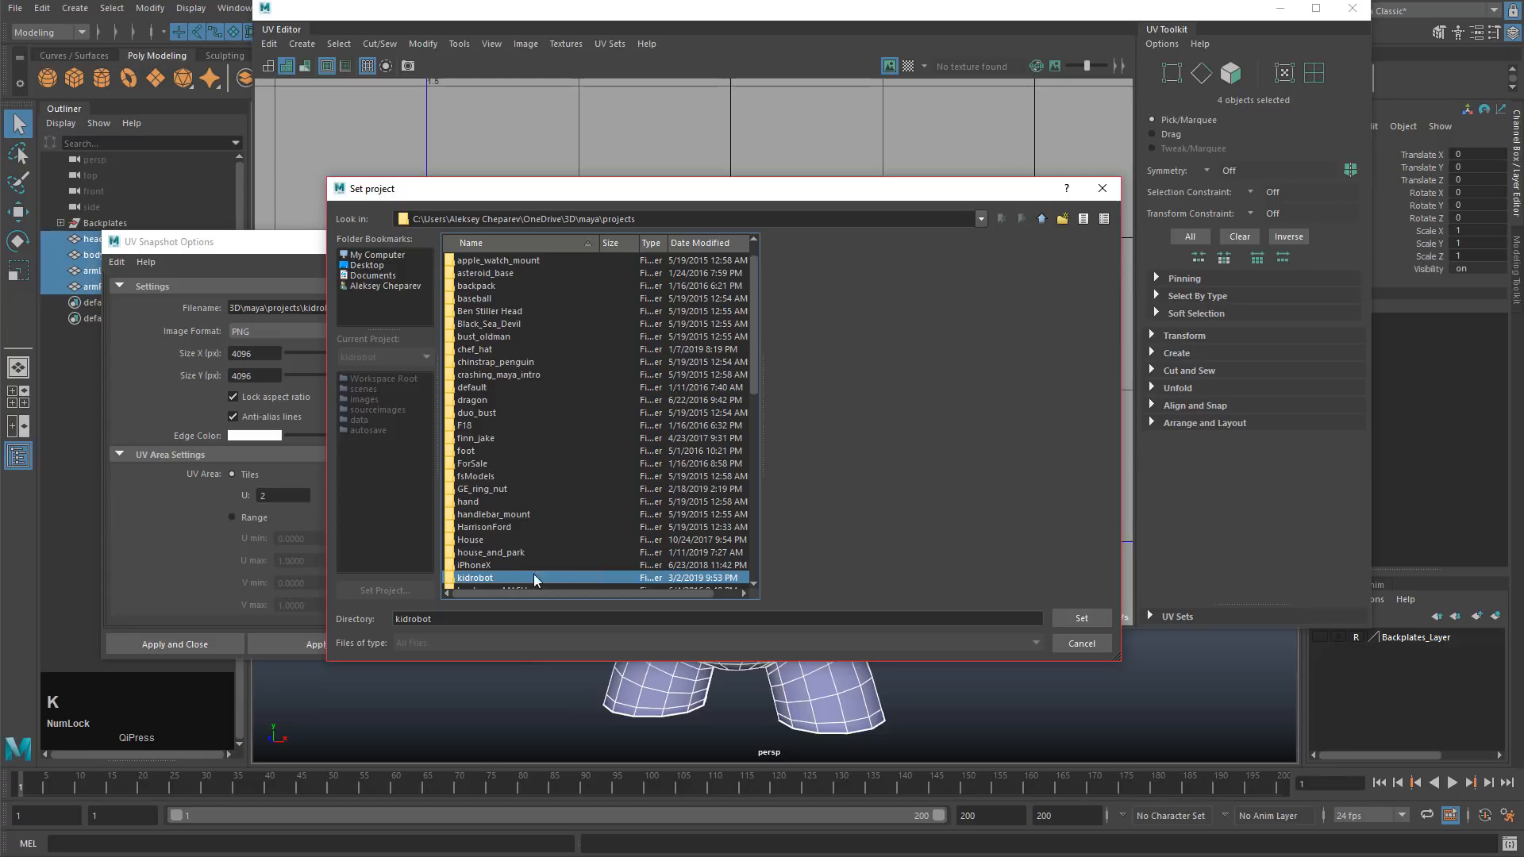
pyautogui.press('Return')
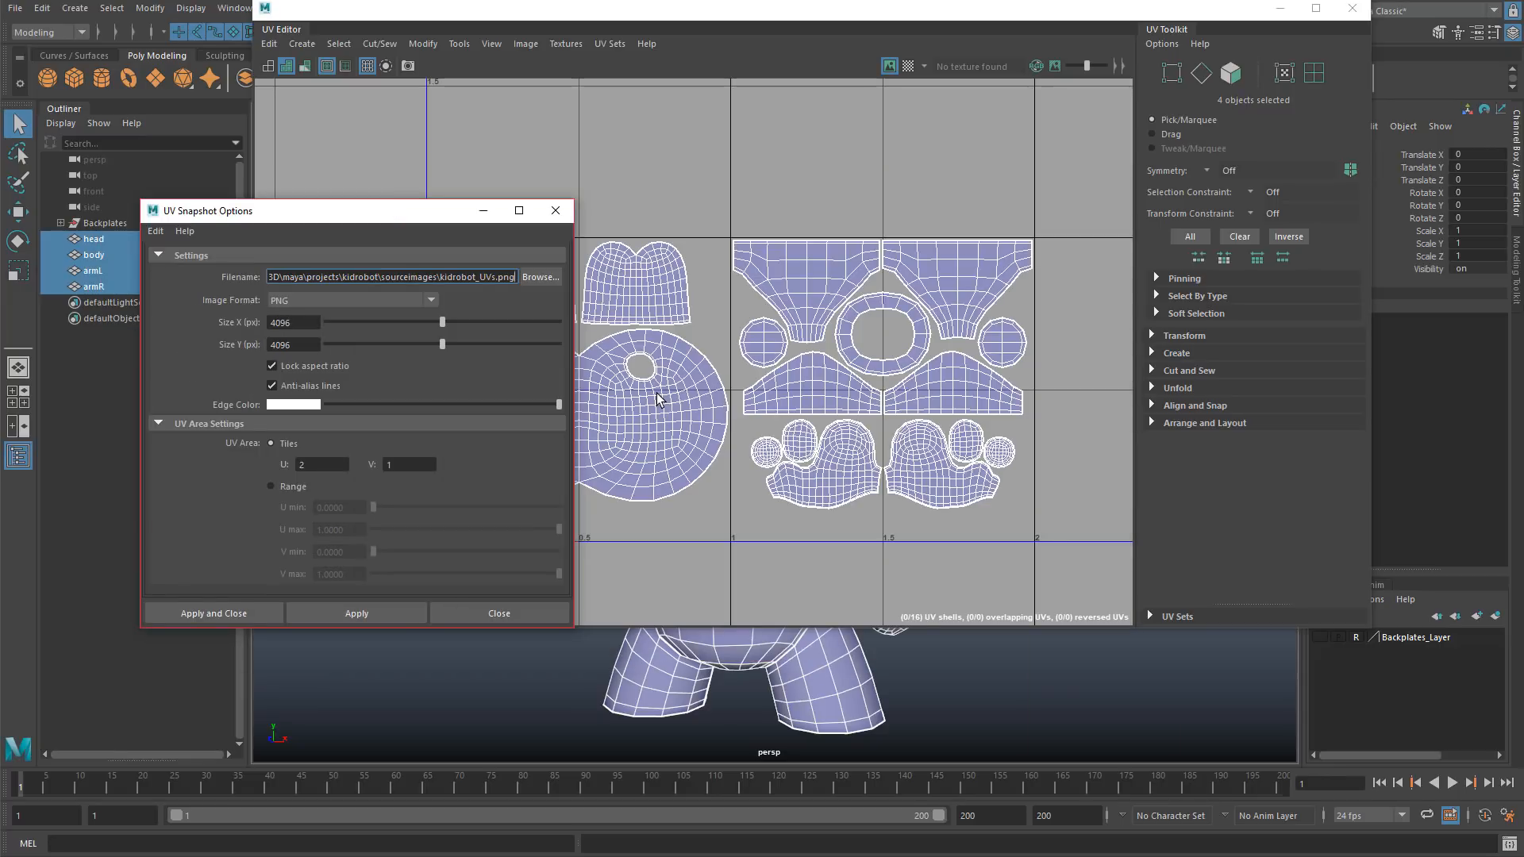
# Step: Browse for the UV snapshot's save location and open the kidrobot project's sourceimages folder
pyautogui.scroll(1, 657, 399)
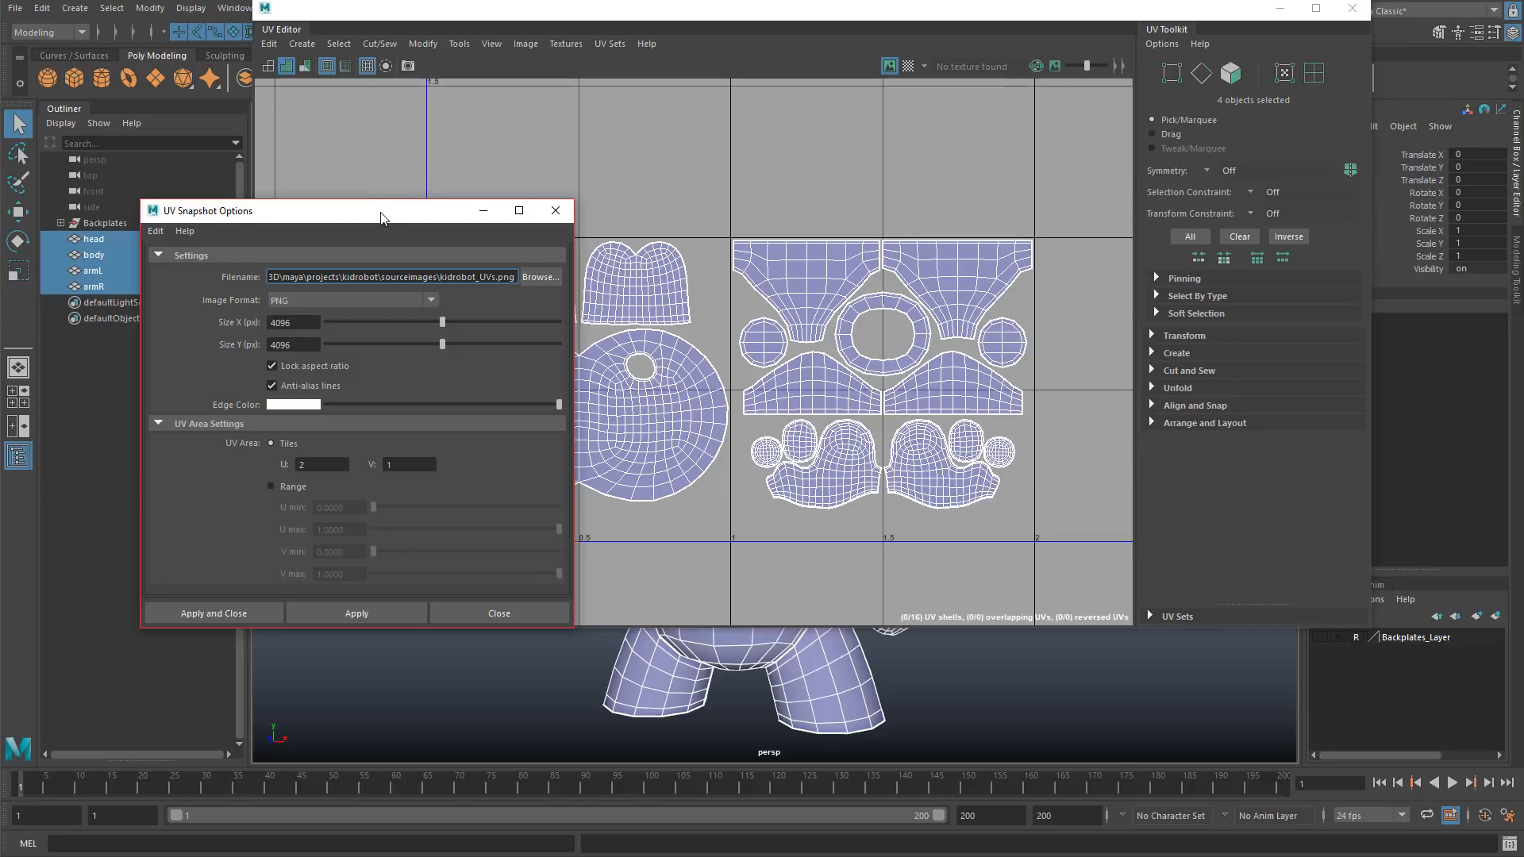
pyautogui.moveTo(381, 218); pyautogui.dragTo(455, 215)
pyautogui.click(612, 275)
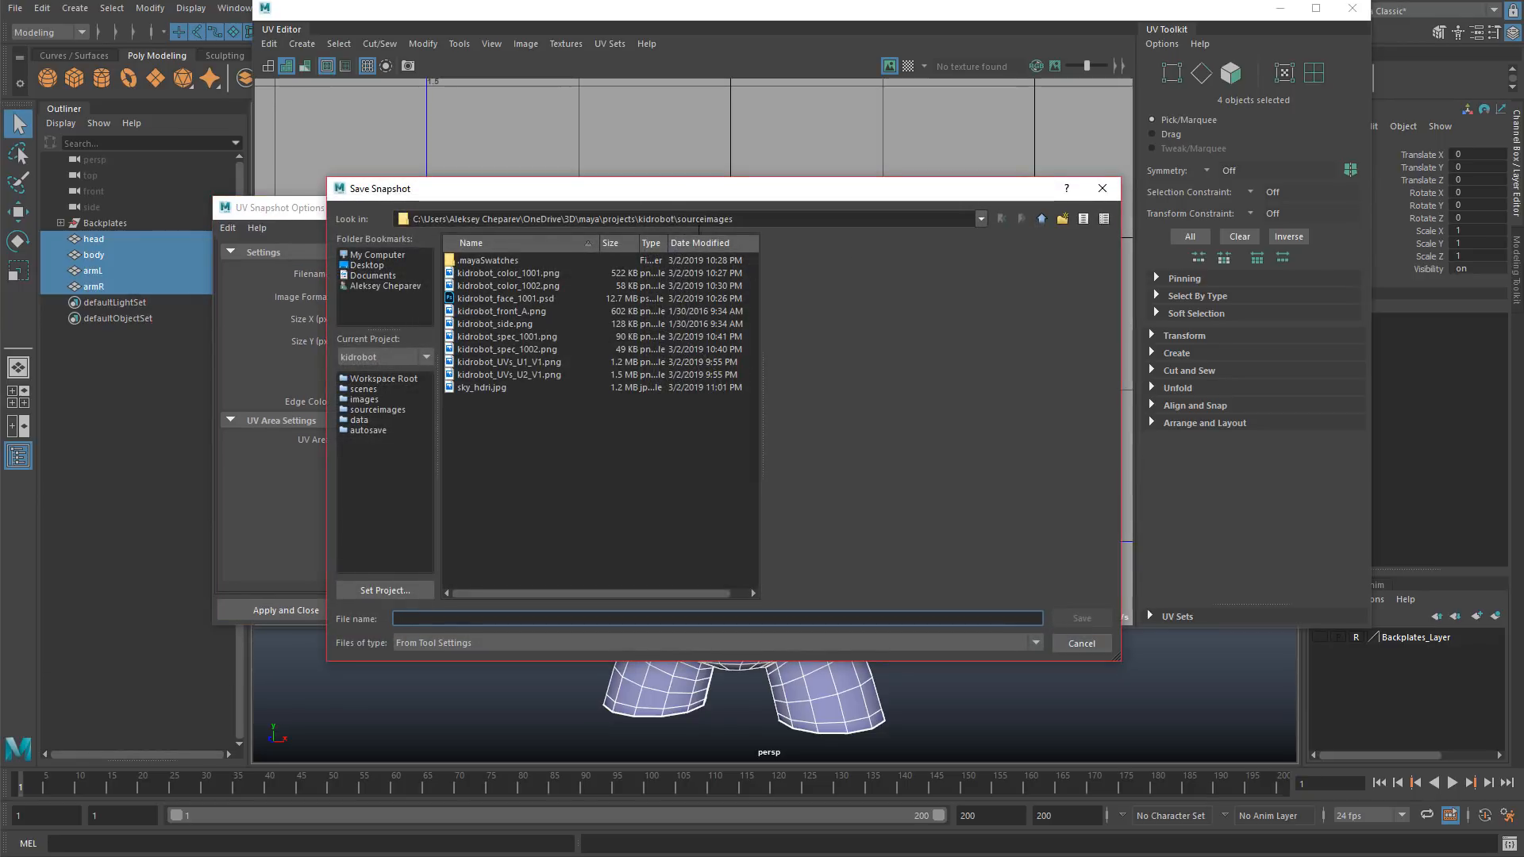
pyautogui.click(1041, 219)
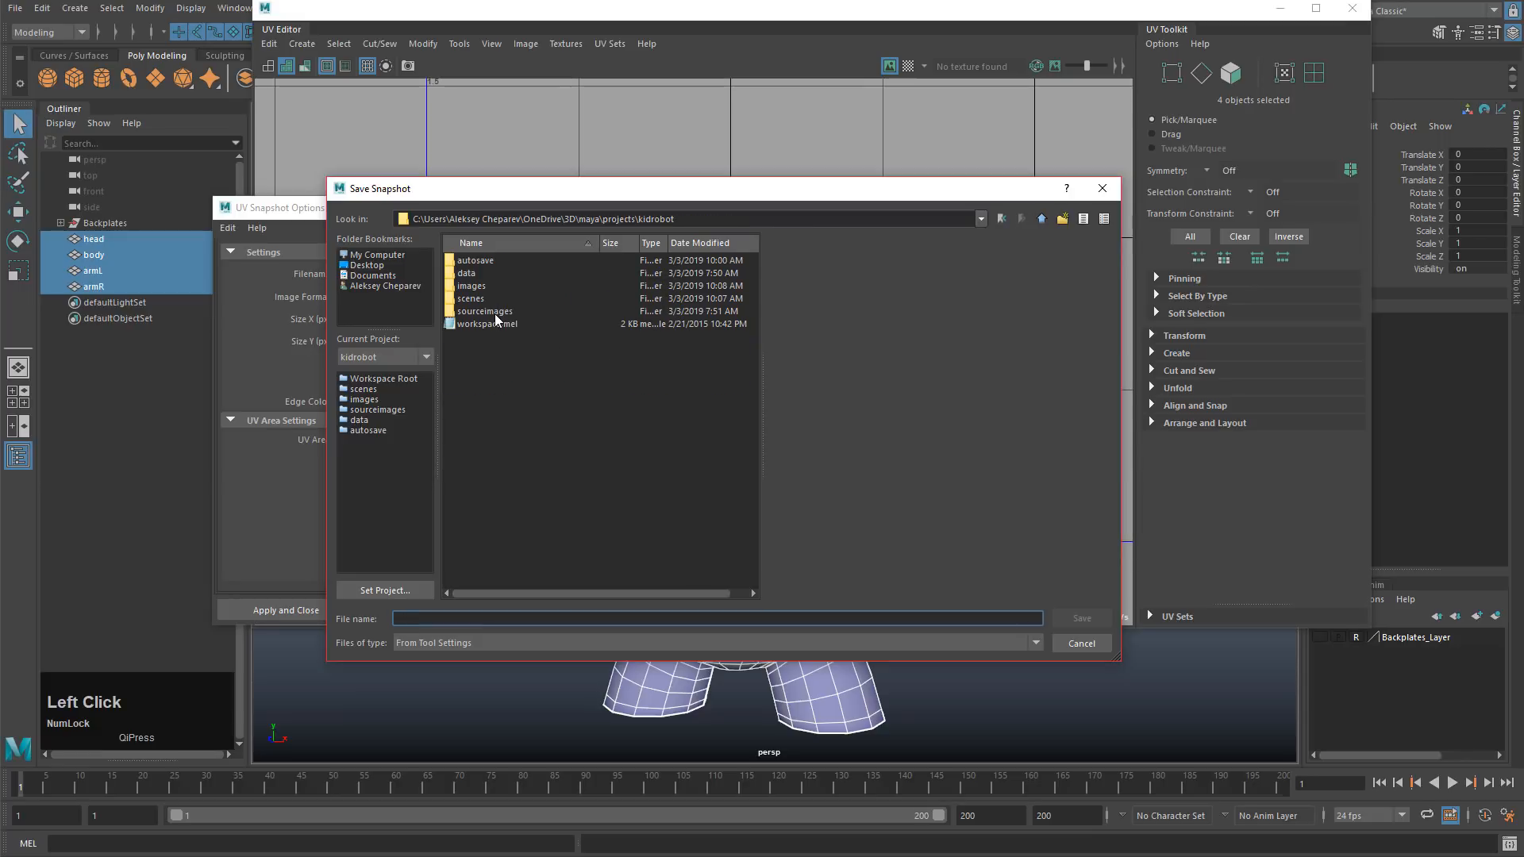
pyautogui.doubleClick(484, 311)
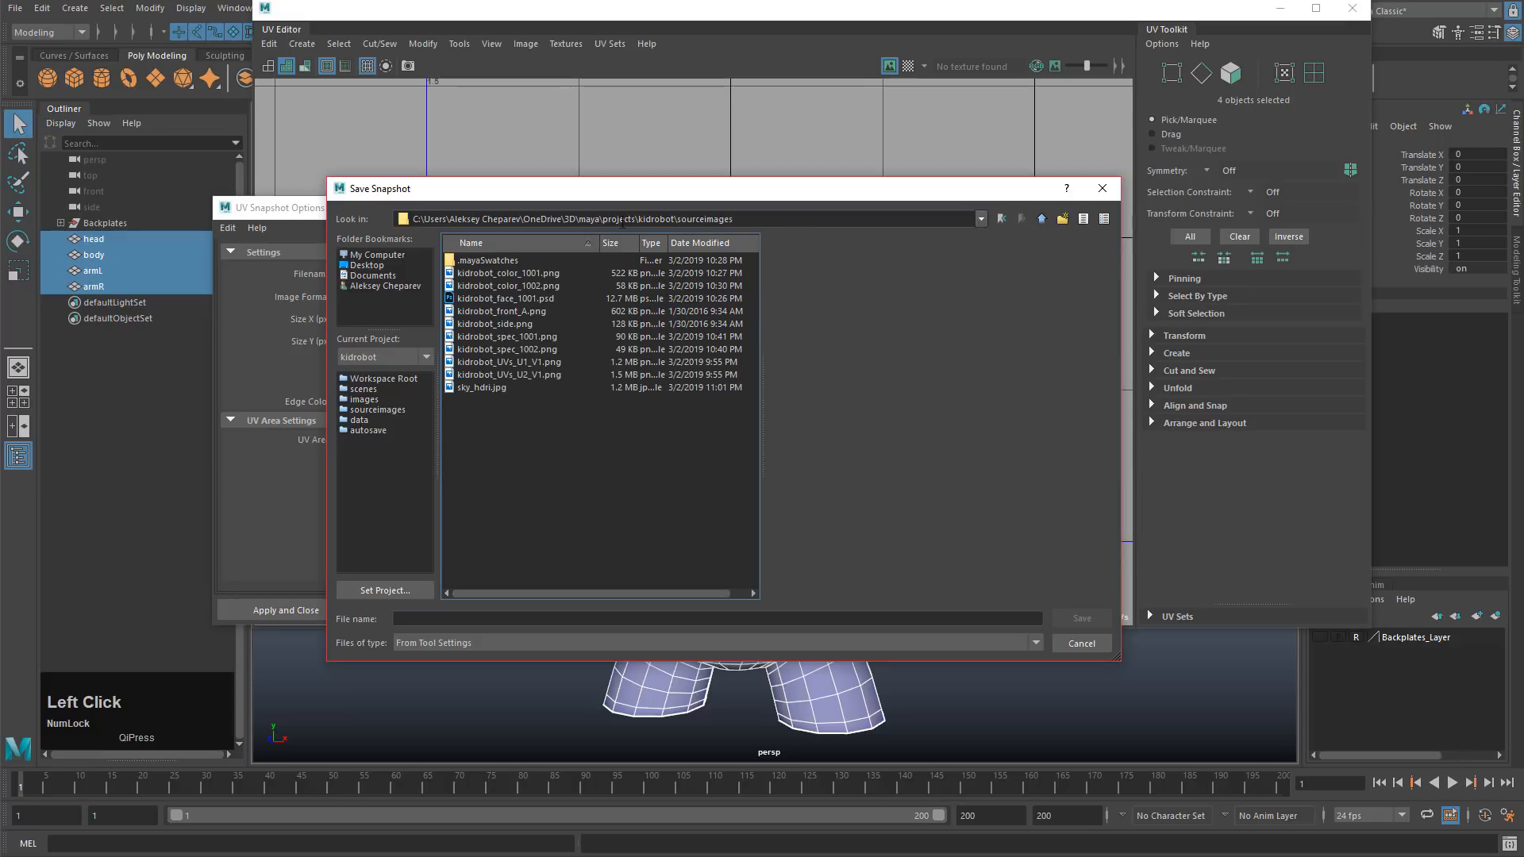
pyautogui.moveTo(606, 191); pyautogui.dragTo(940, 189)
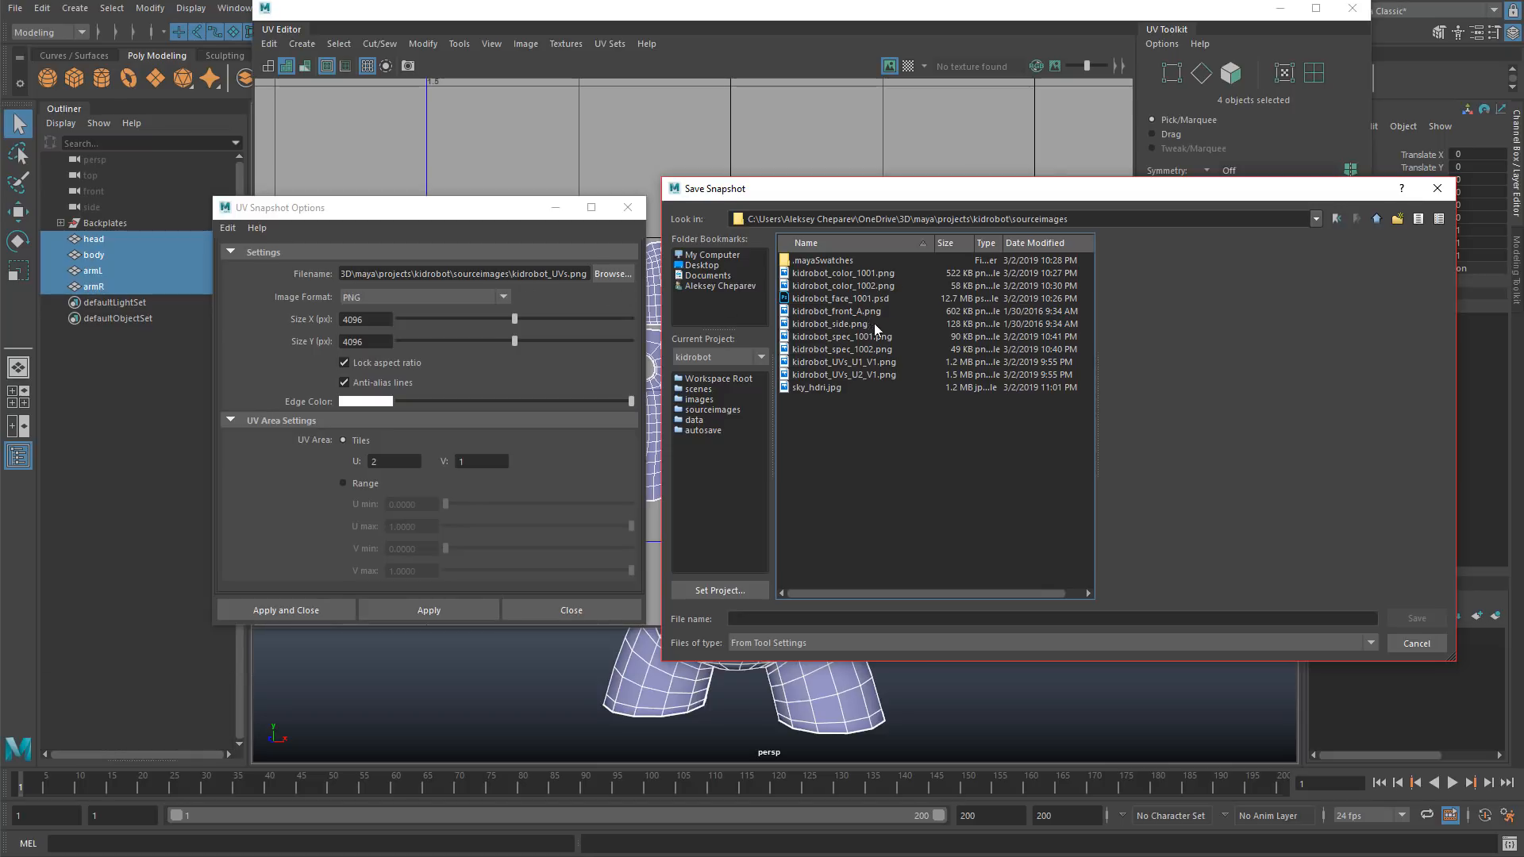
# Step: Name the snapshot file kidrobot_UVs.png and save it as the output filename
pyautogui.click(863, 364)
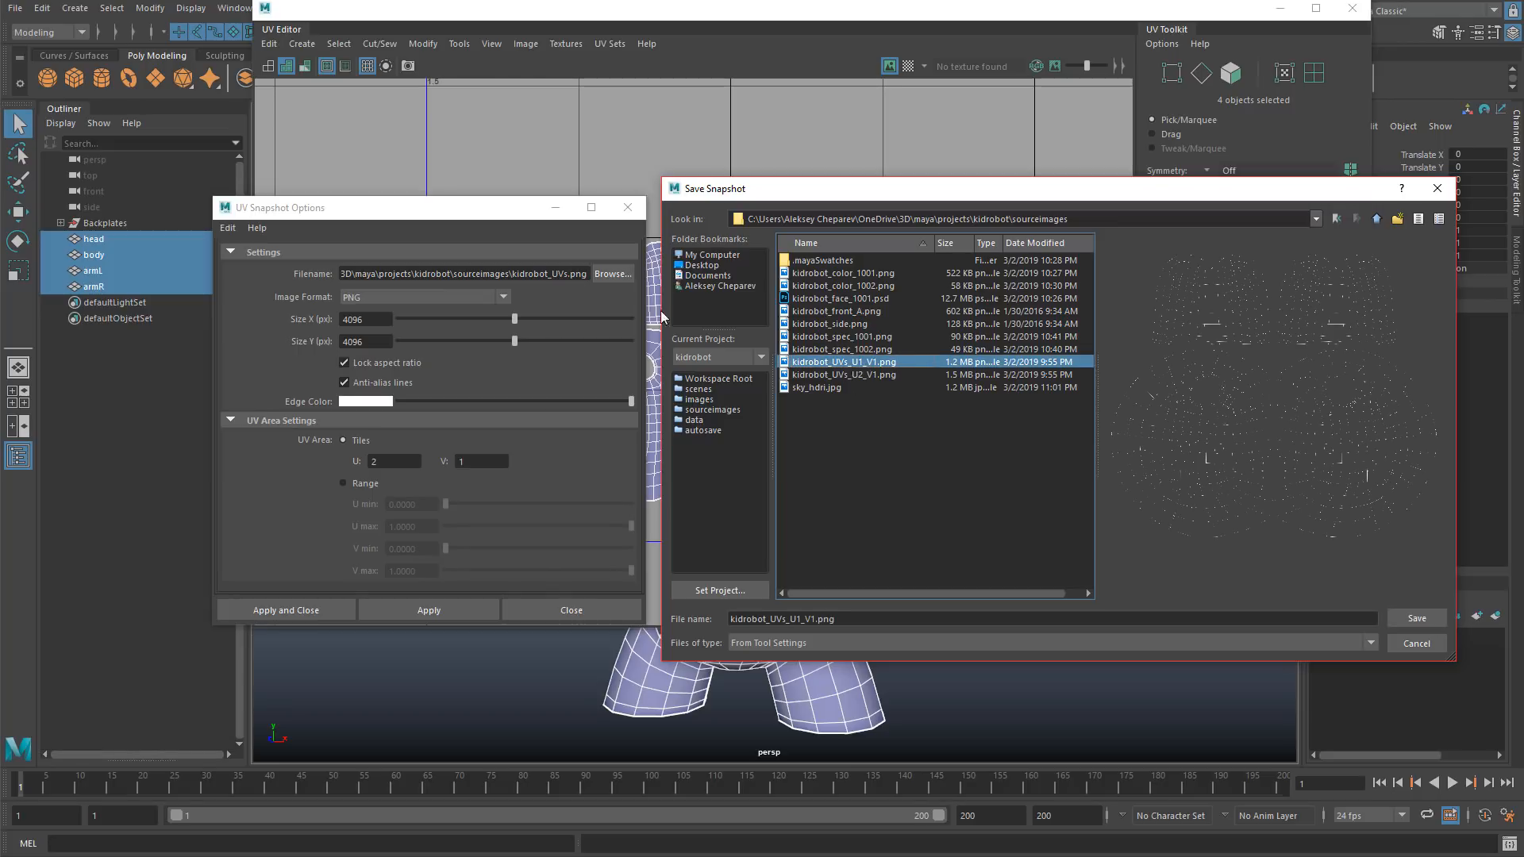
pyautogui.click(791, 621)
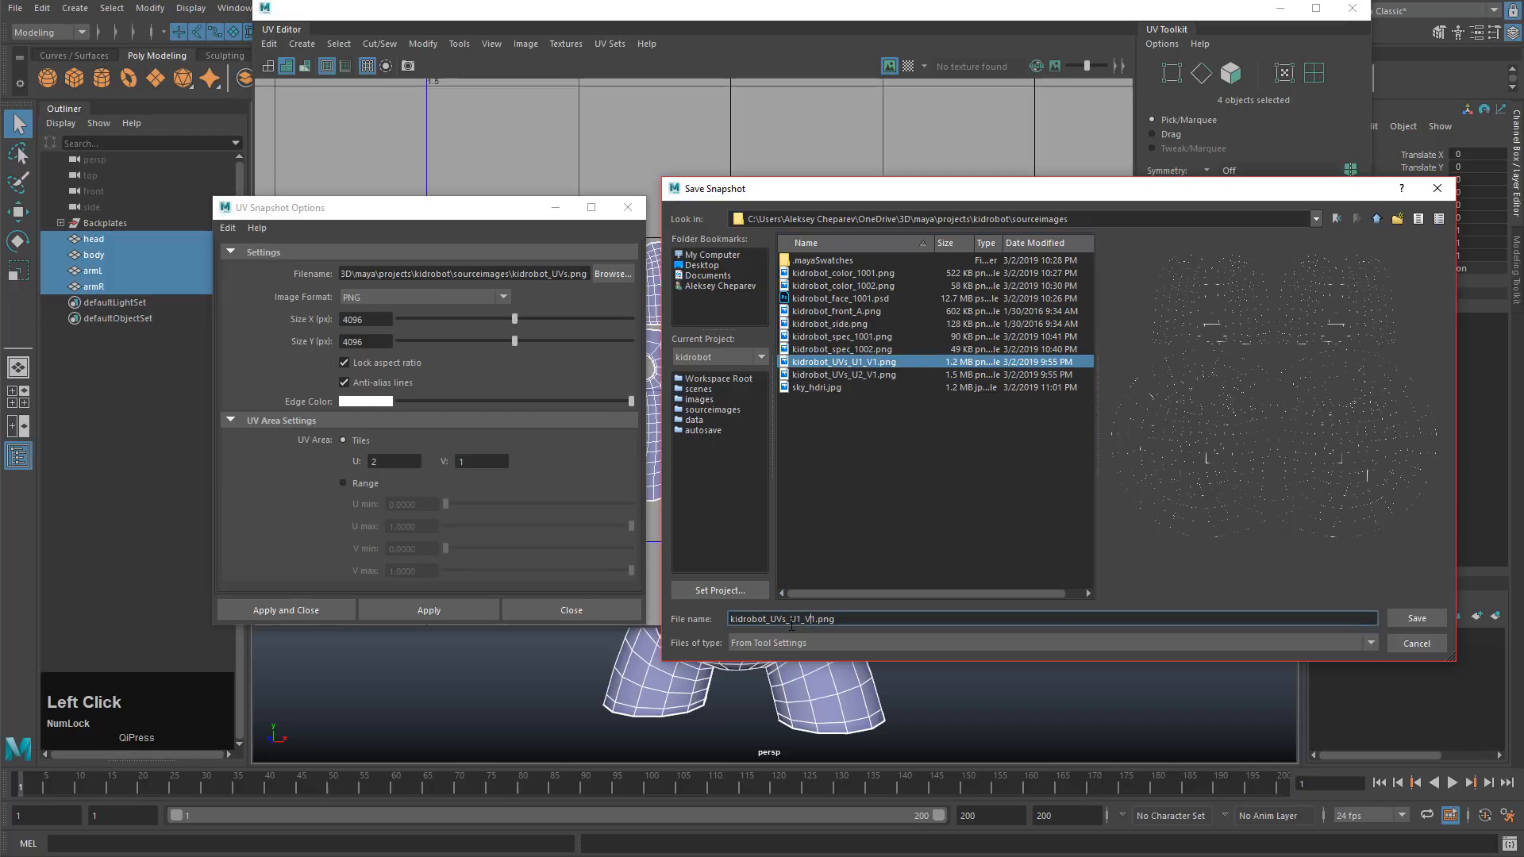
pyautogui.moveTo(790, 621); pyautogui.dragTo(840, 622)
pyautogui.press('BackSpace')
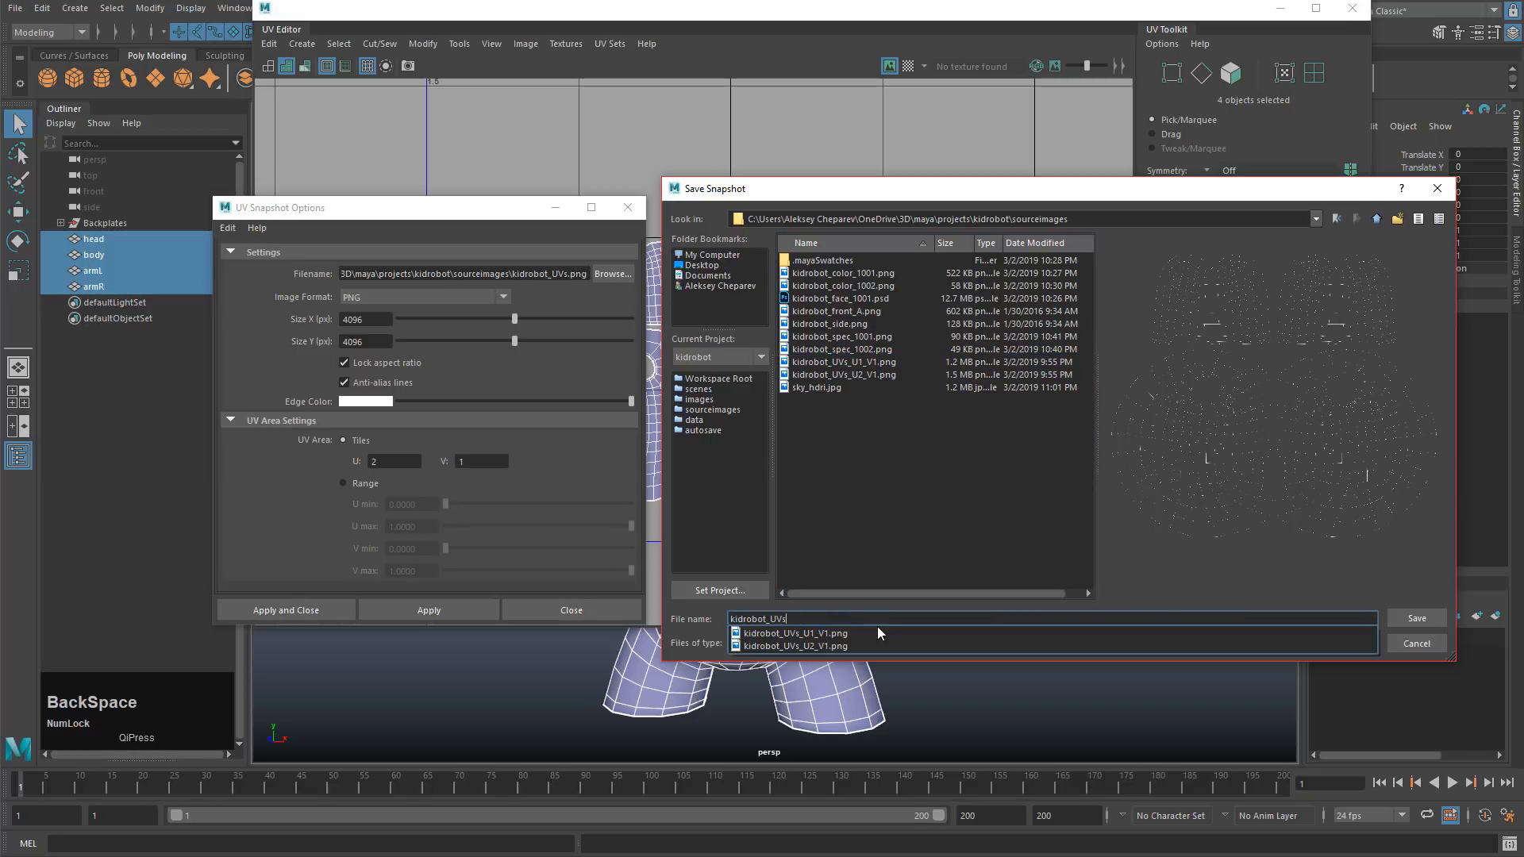
pyautogui.write('.png')
pyautogui.click(1408, 624)
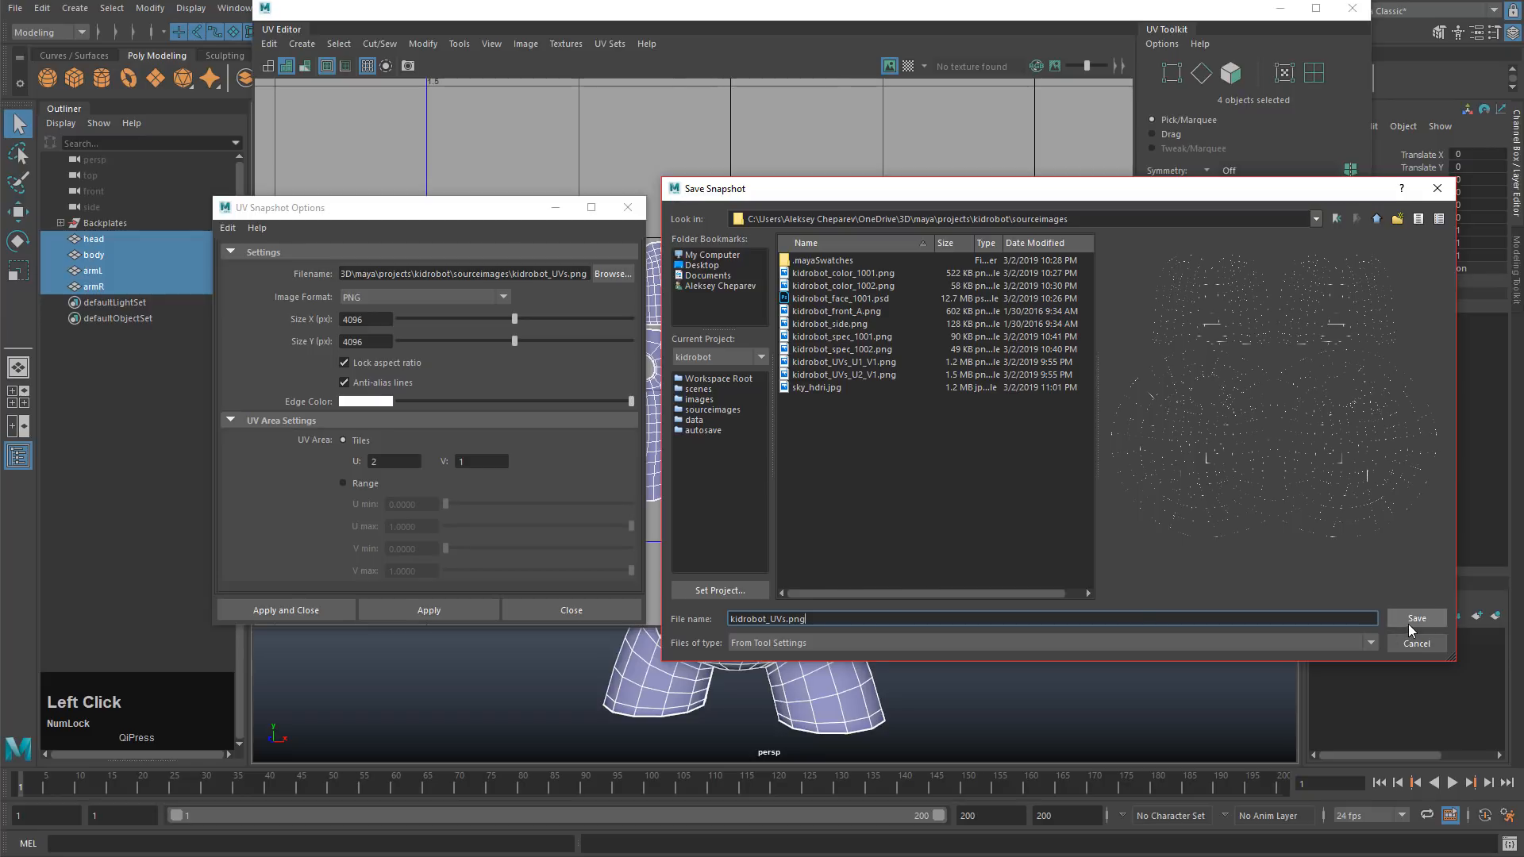
# Step: Set the snapshot's image format to PNG and its size to 4096 by 4096 pixels
pyautogui.click(379, 321)
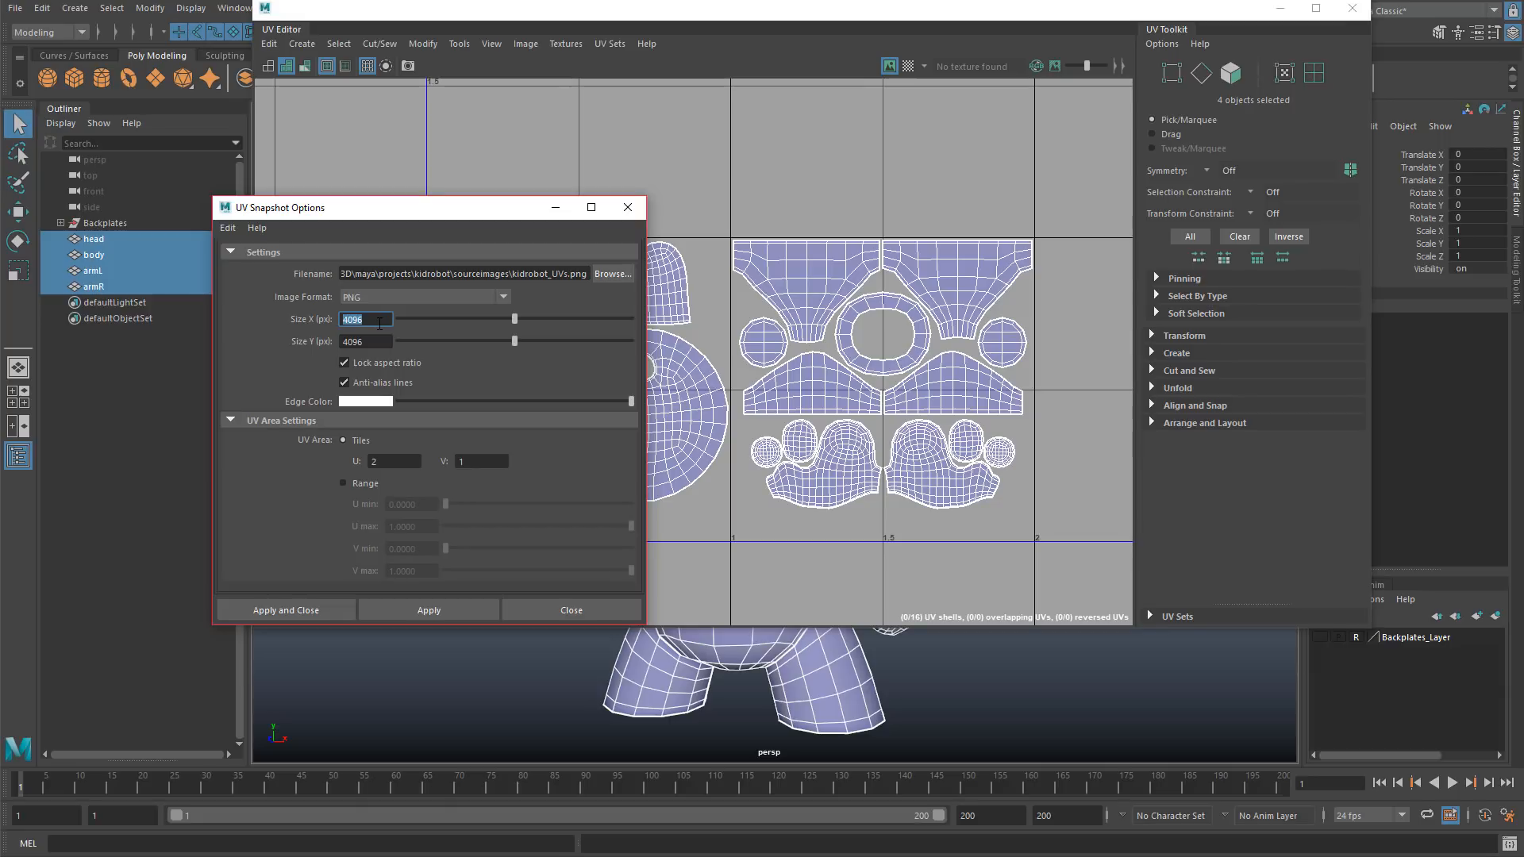
pyautogui.doubleClick(369, 319)
pyautogui.click(385, 299)
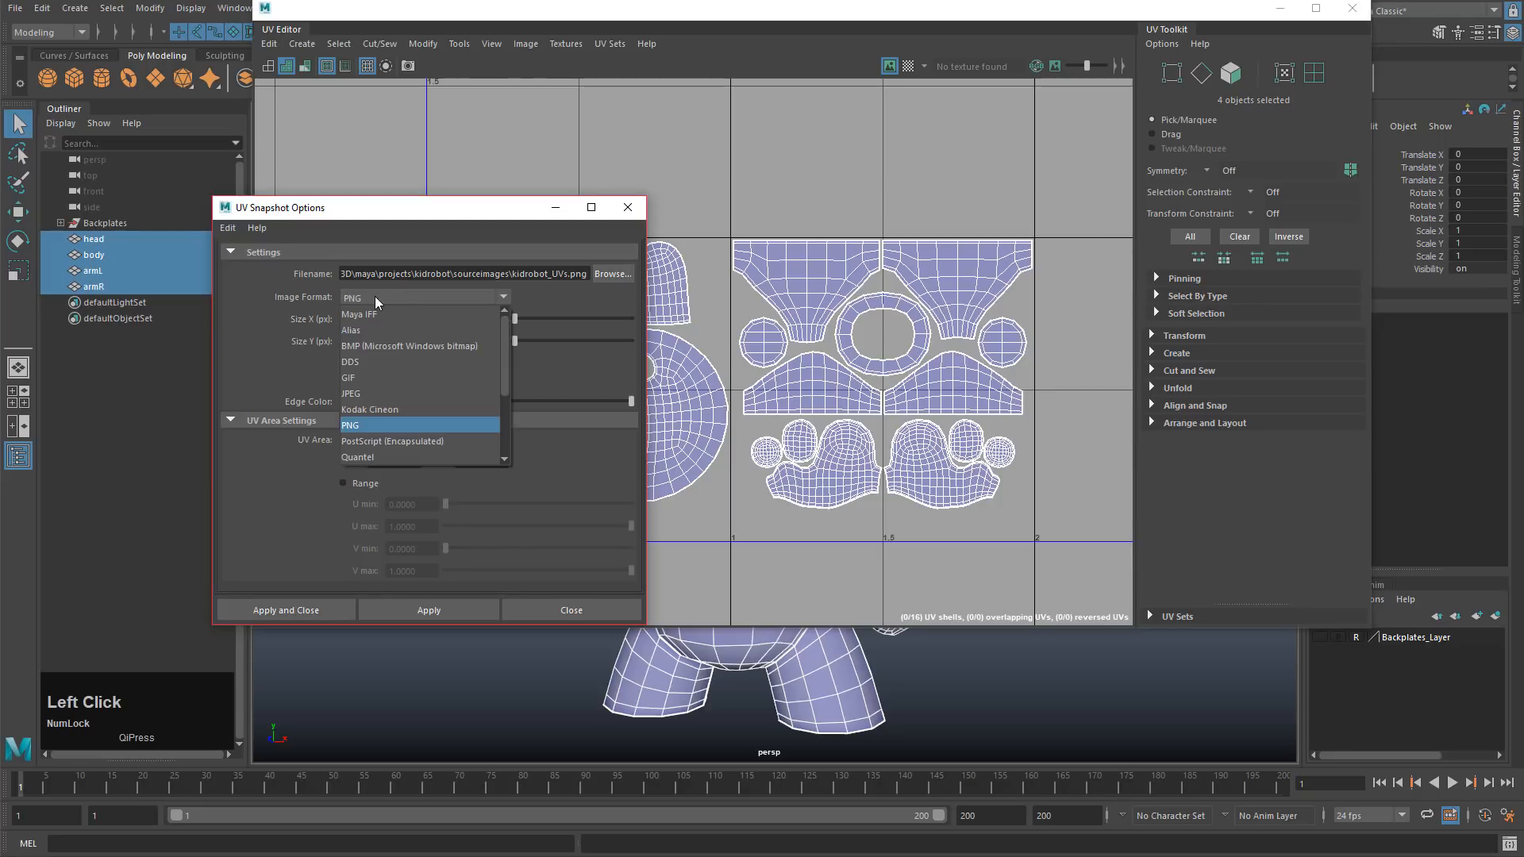
pyautogui.click(351, 420)
pyautogui.doubleClick(378, 319)
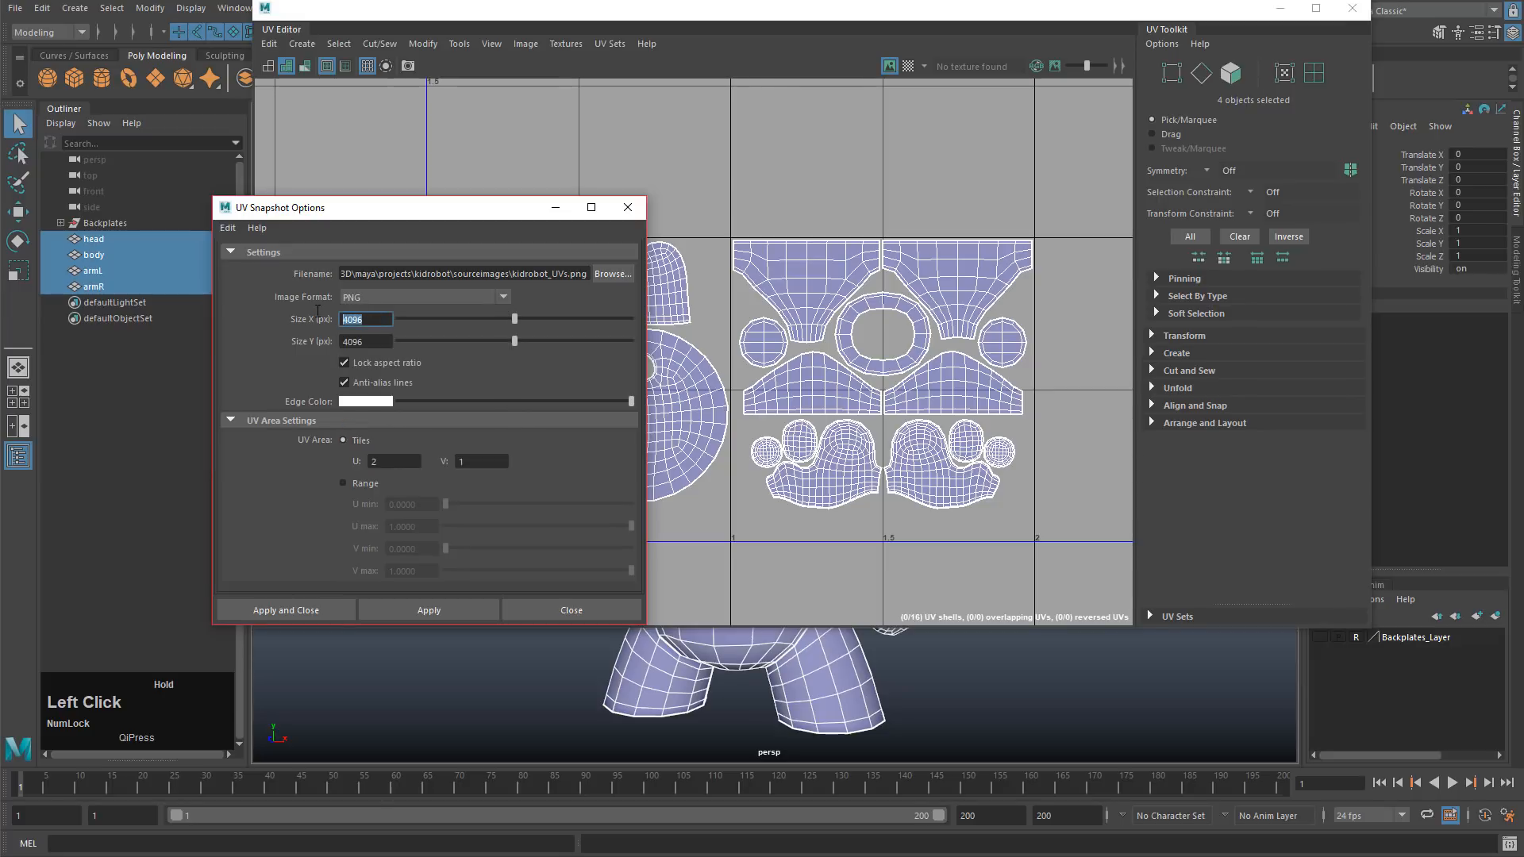
pyautogui.write('409')
pyautogui.click(378, 342)
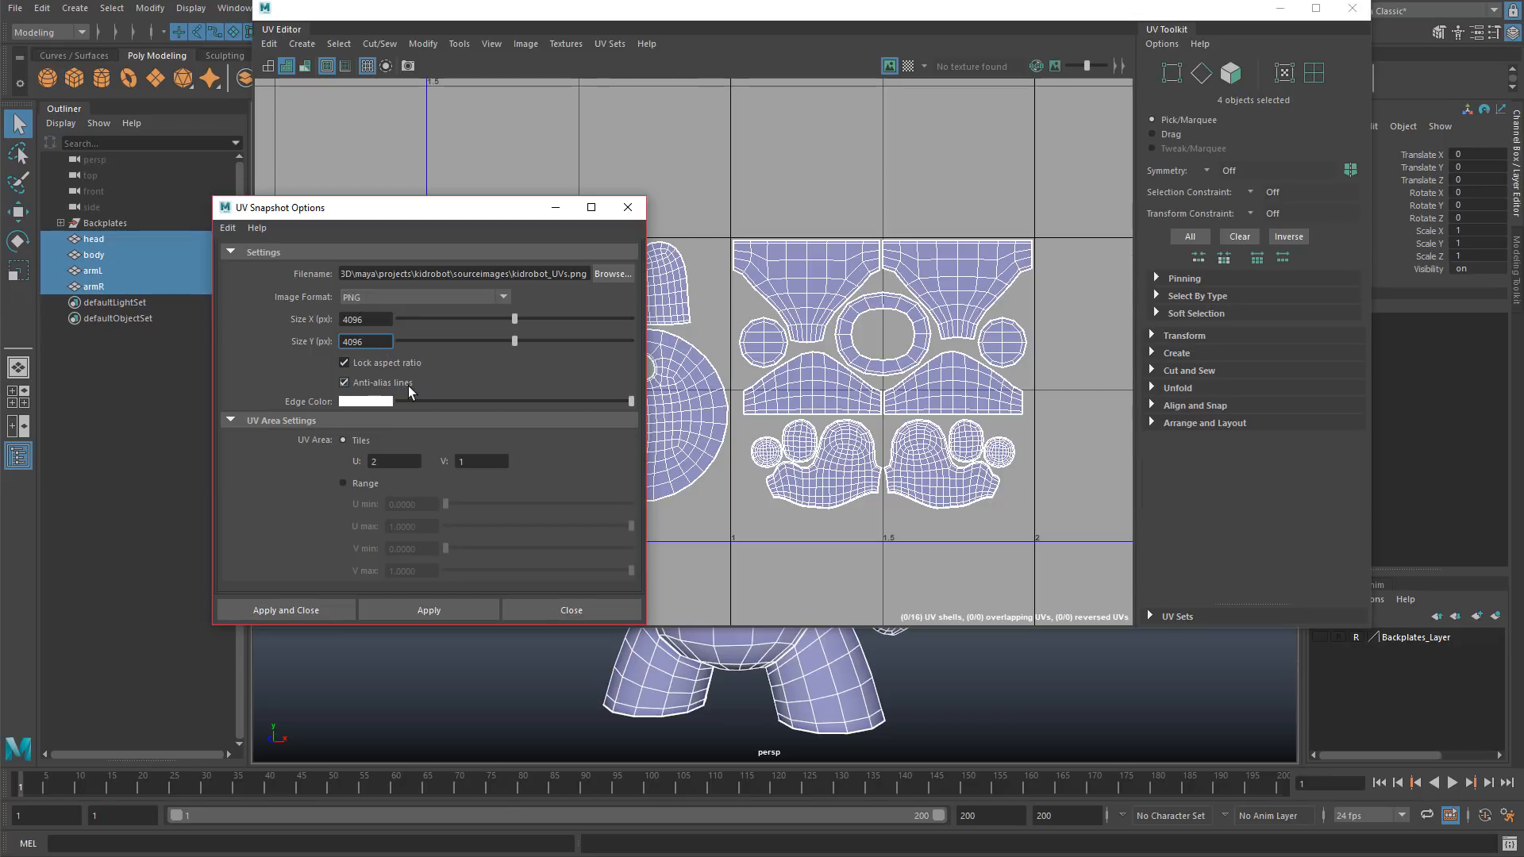
# Step: Move the UV Snapshot Options window off the UV layout and set the tile area to U 1, V 1
pyautogui.click(356, 443)
pyautogui.moveTo(464, 208); pyautogui.dragTo(339, 237)
pyautogui.doubleClick(242, 491)
pyautogui.write('1')
pyautogui.click(334, 490)
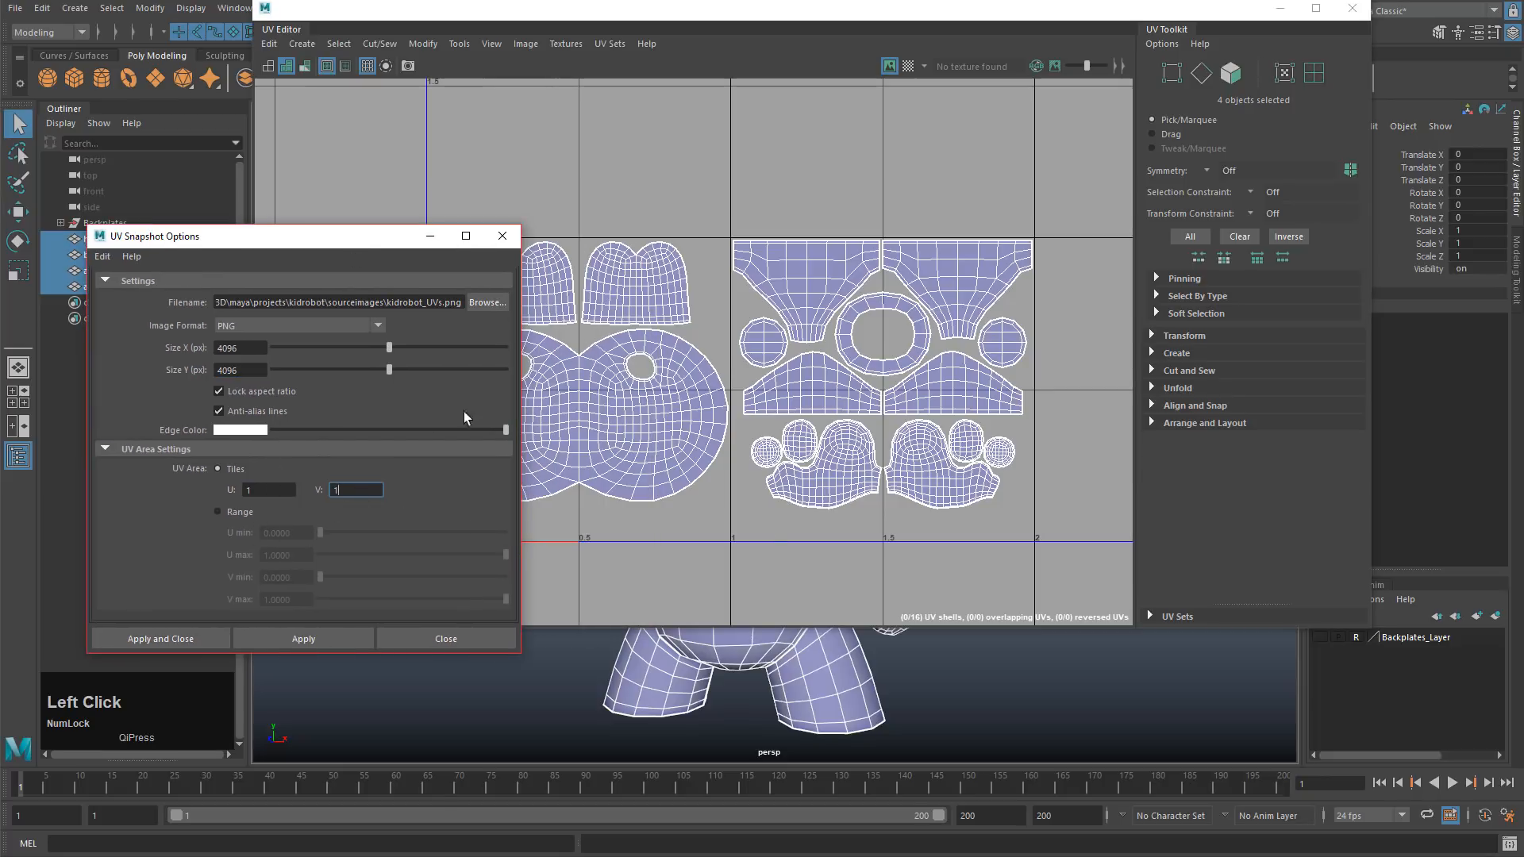
# Step: Set the tile area to U 2, V 1 and export the UV snapshots, overwriting the existing files
pyautogui.click(247, 490)
pyautogui.write('2')
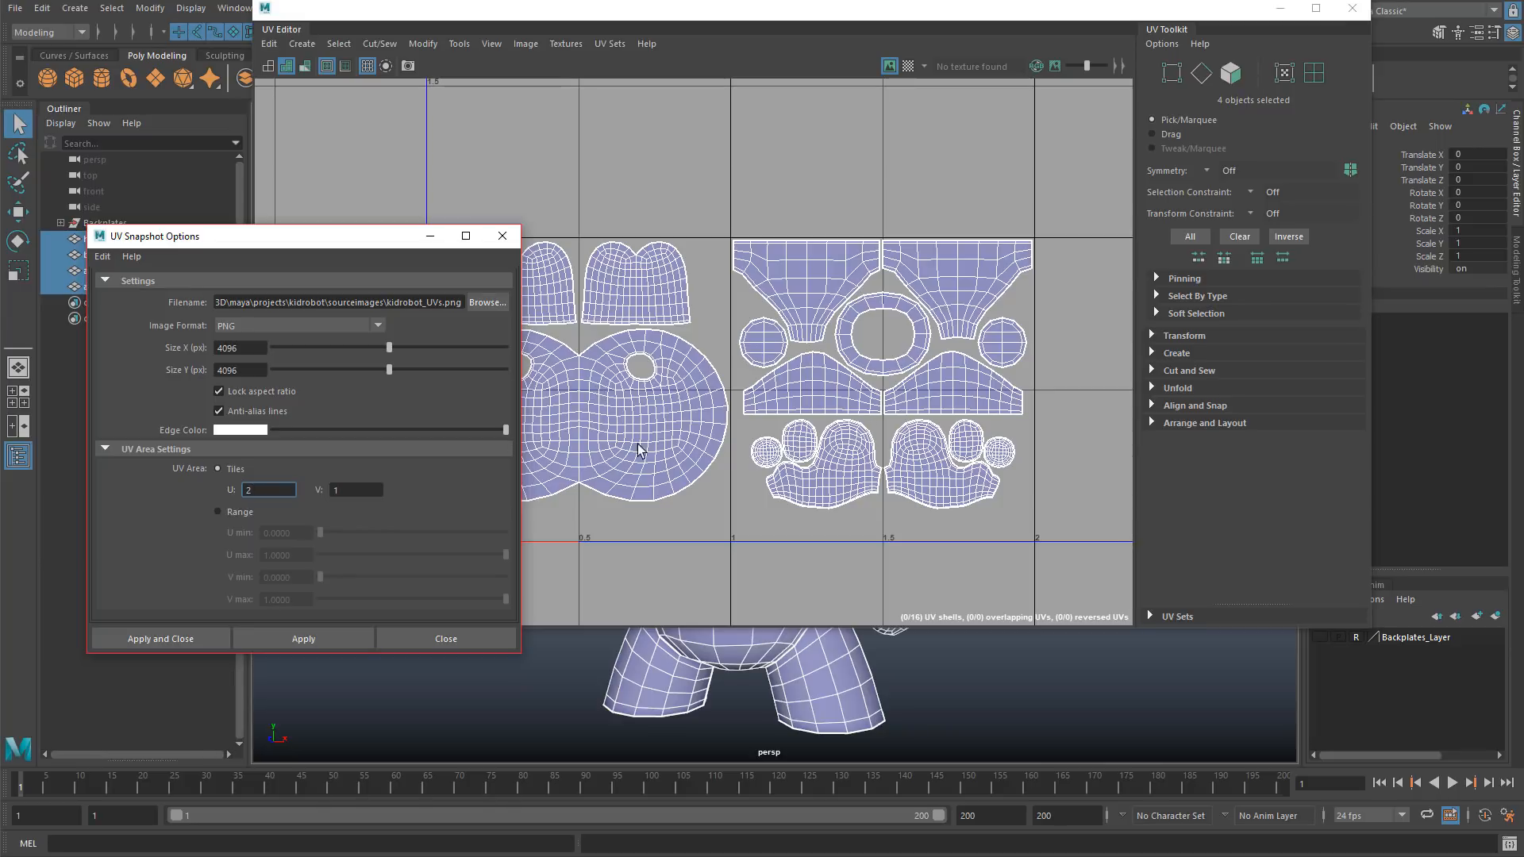
pyautogui.click(356, 490)
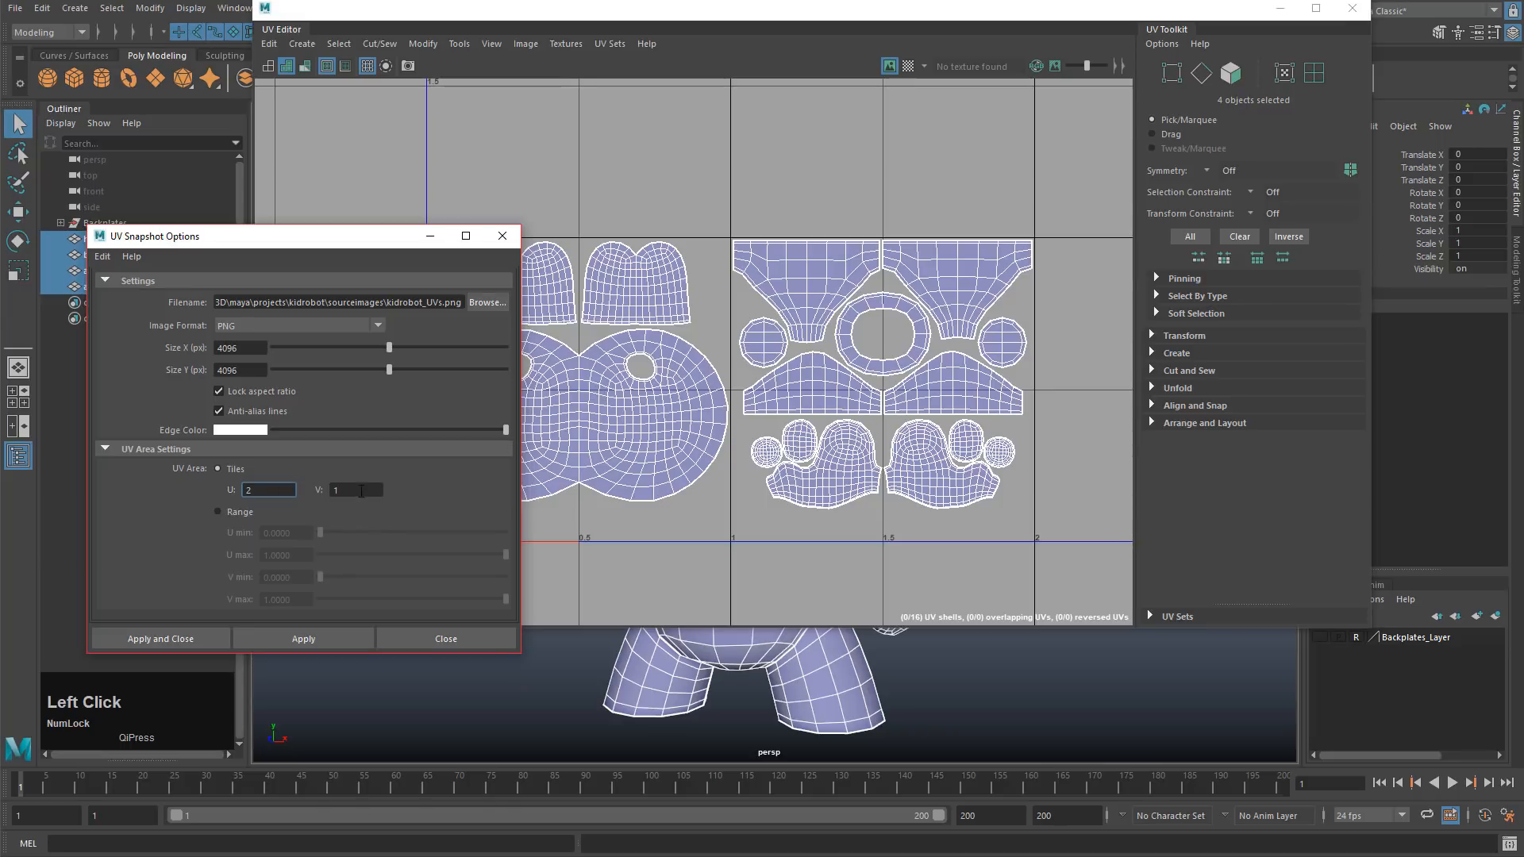
pyautogui.click(320, 643)
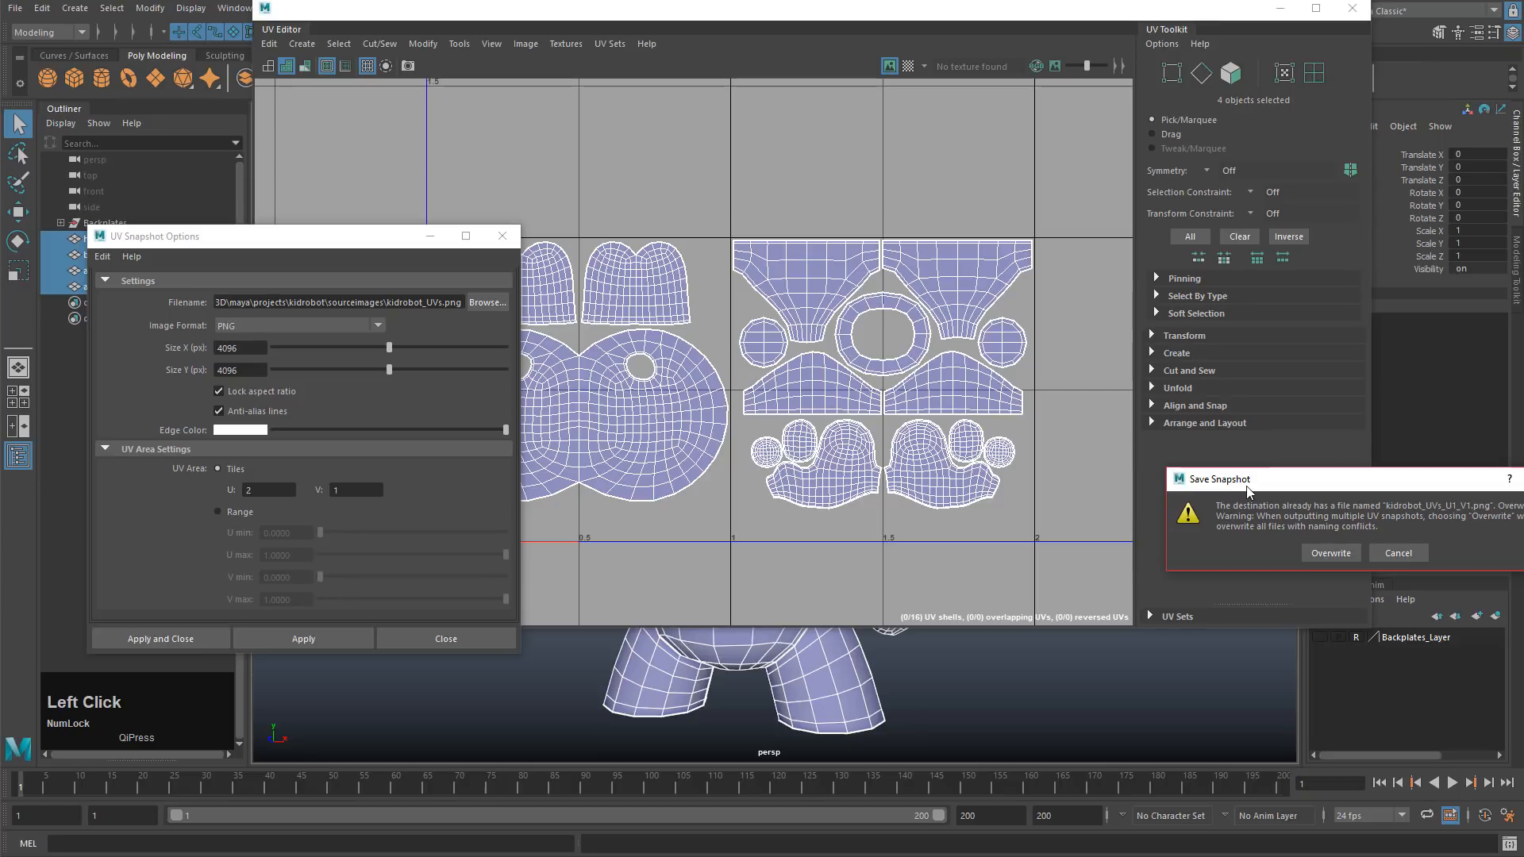
pyautogui.moveTo(1247, 486); pyautogui.dragTo(839, 469)
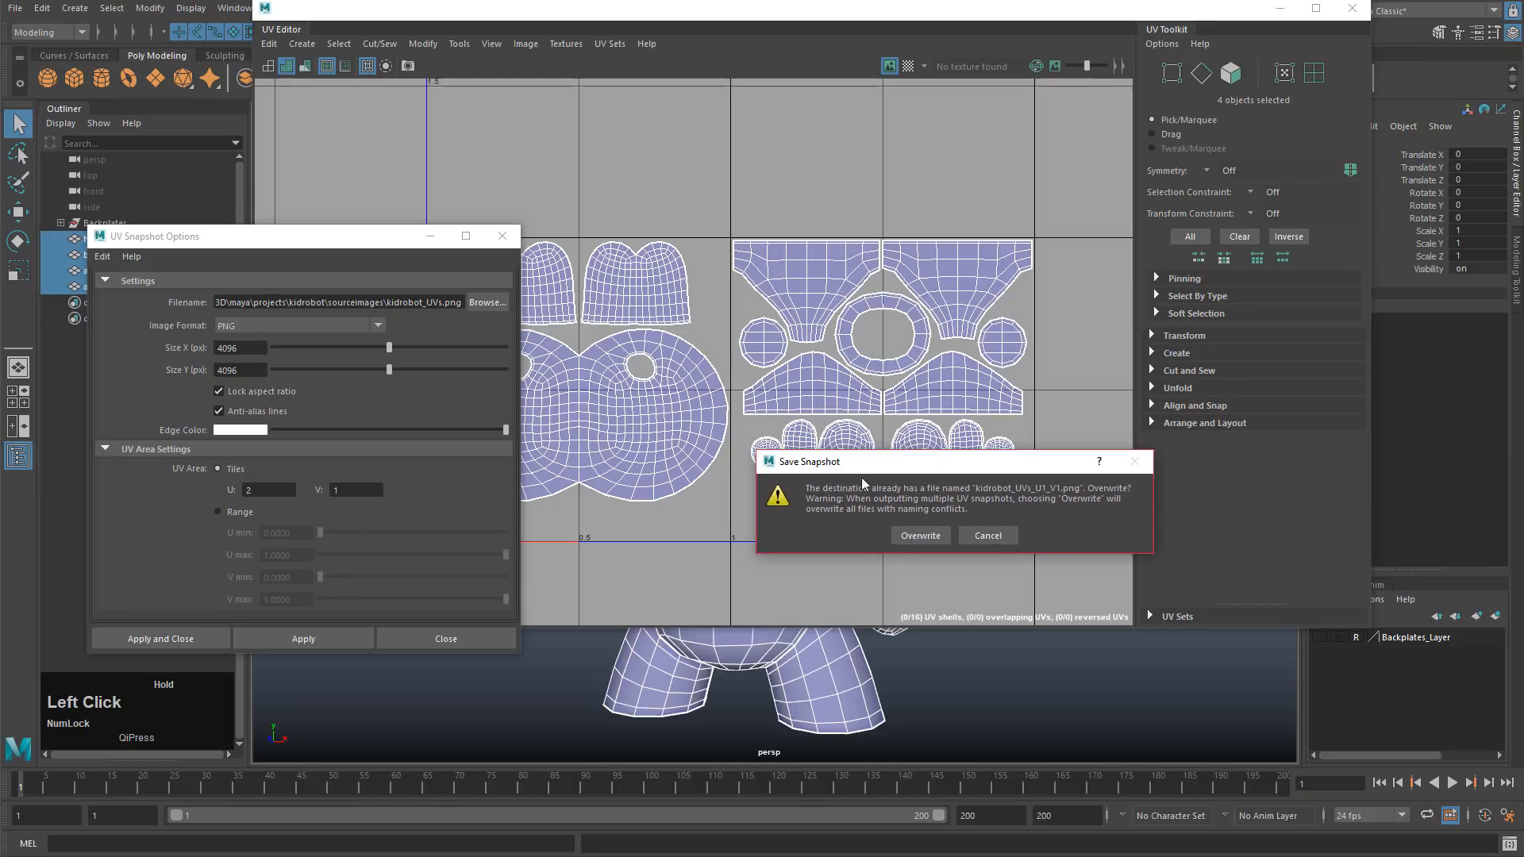
pyautogui.click(921, 536)
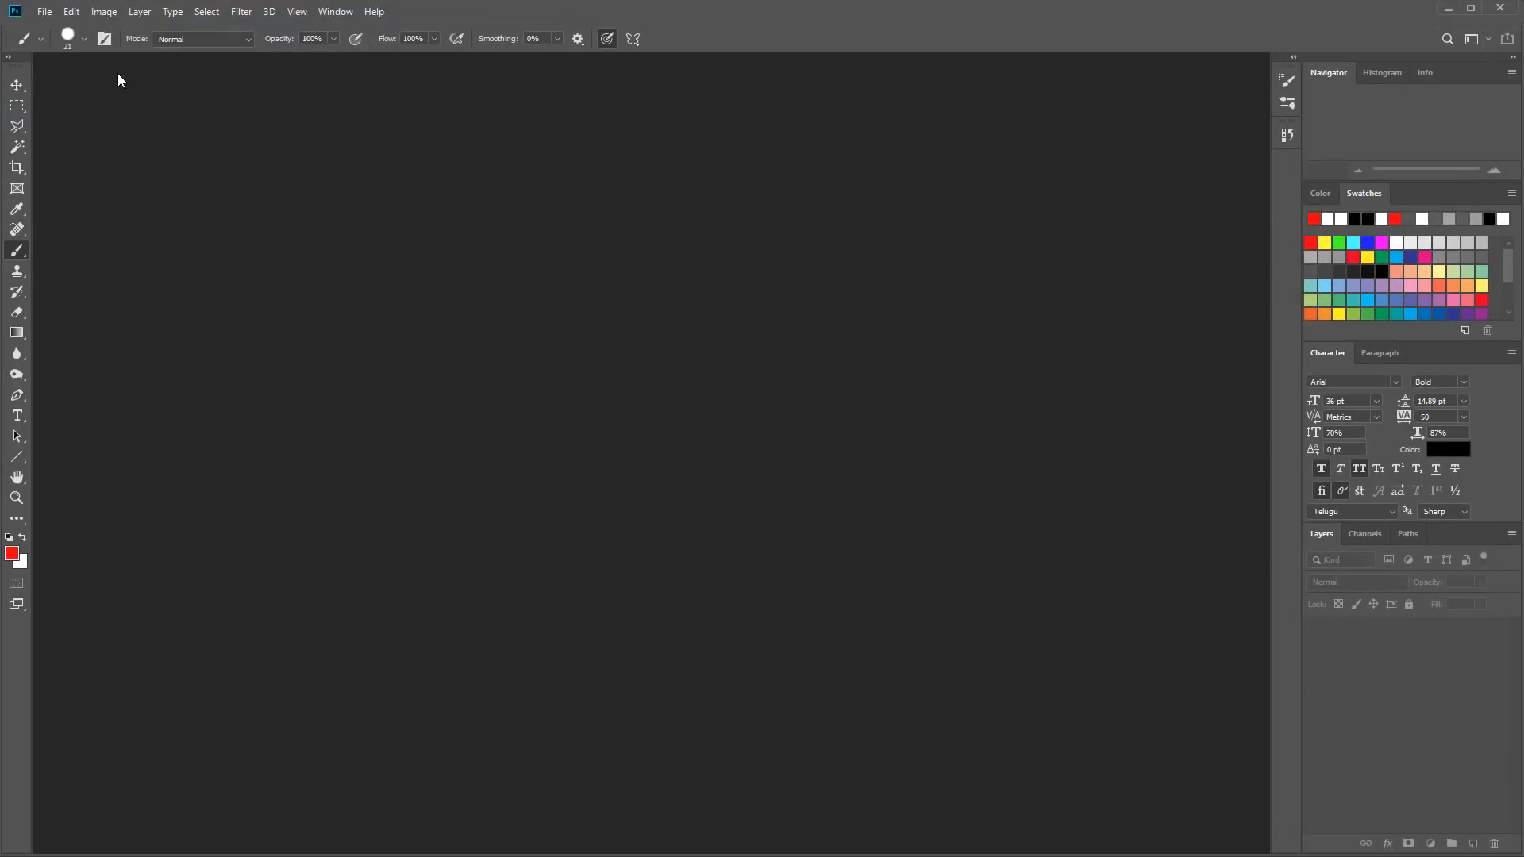
# Step: Switch to Photoshop and open kidrobot_UVs_U1_V1.png and kidrobot_UVs_U2_V1.png together
pyautogui.click(45, 12)
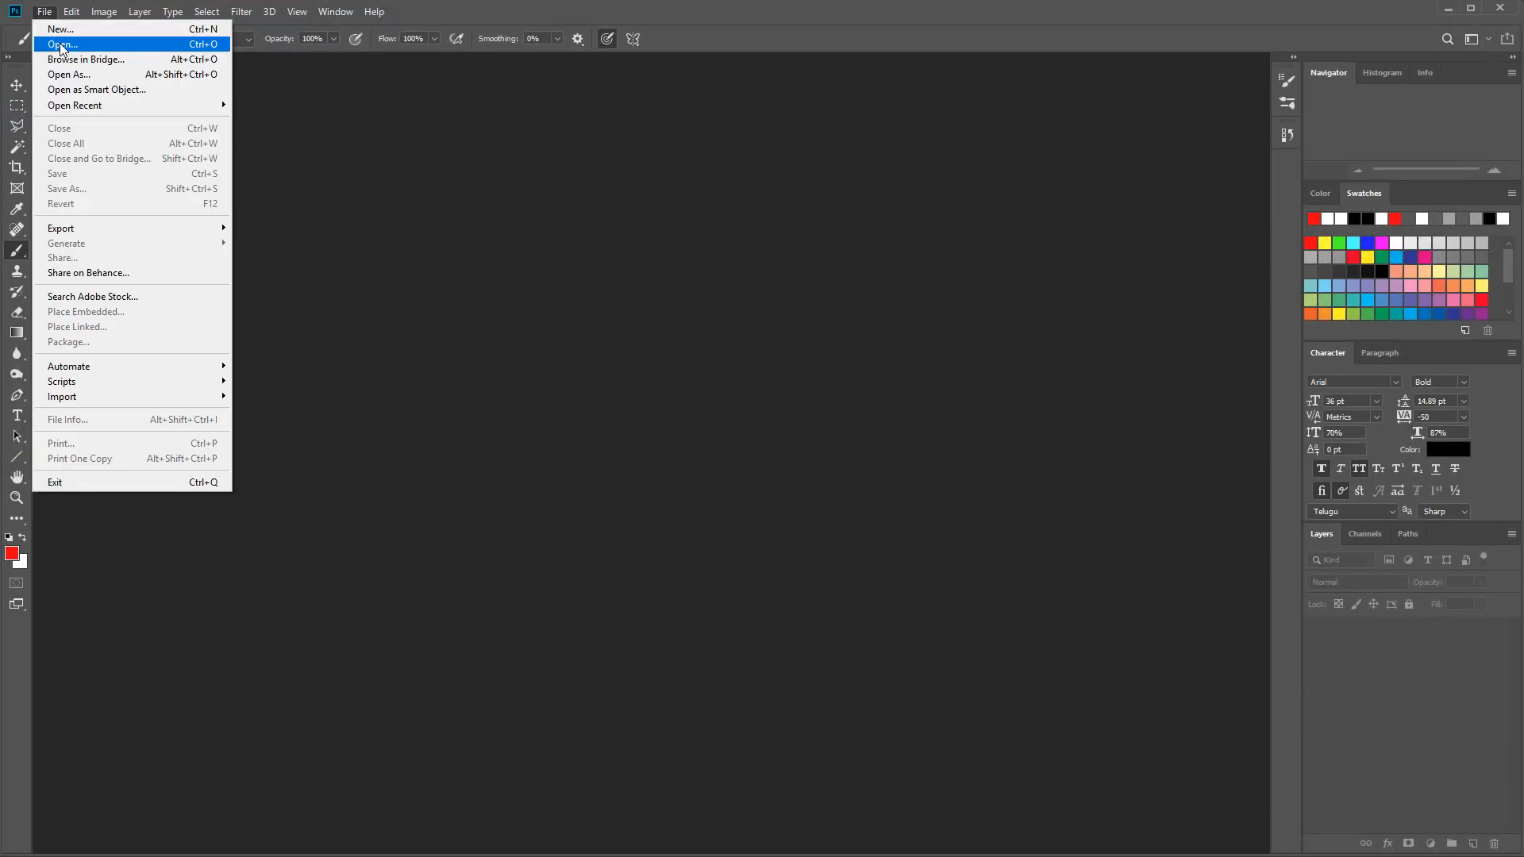
pyautogui.click(62, 45)
pyautogui.click(893, 227)
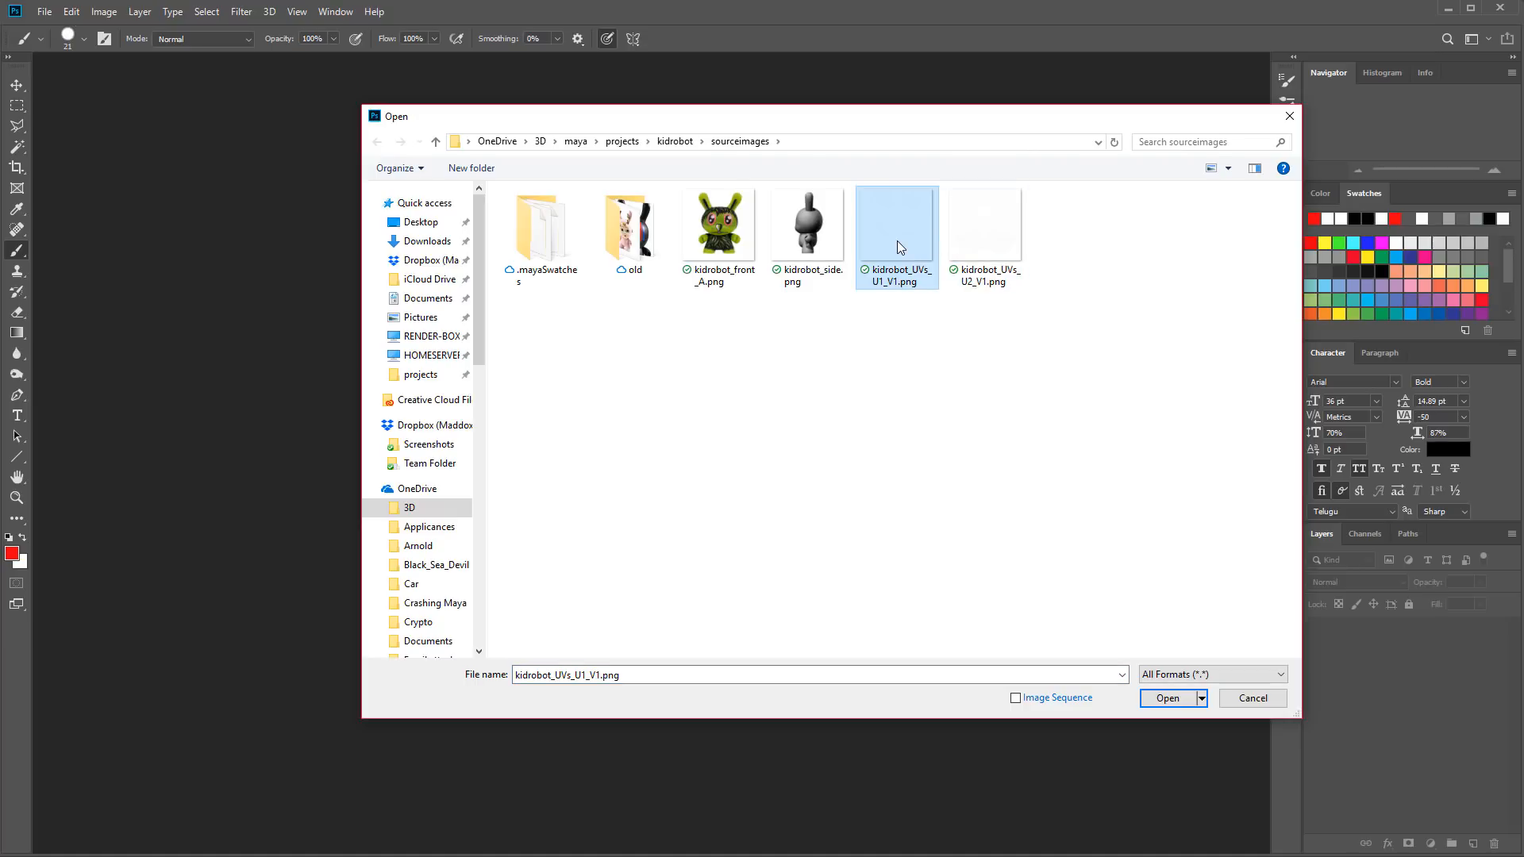
pyautogui.keyDown('ctrl'); pyautogui.click(1001, 247); pyautogui.keyUp('ctrl')
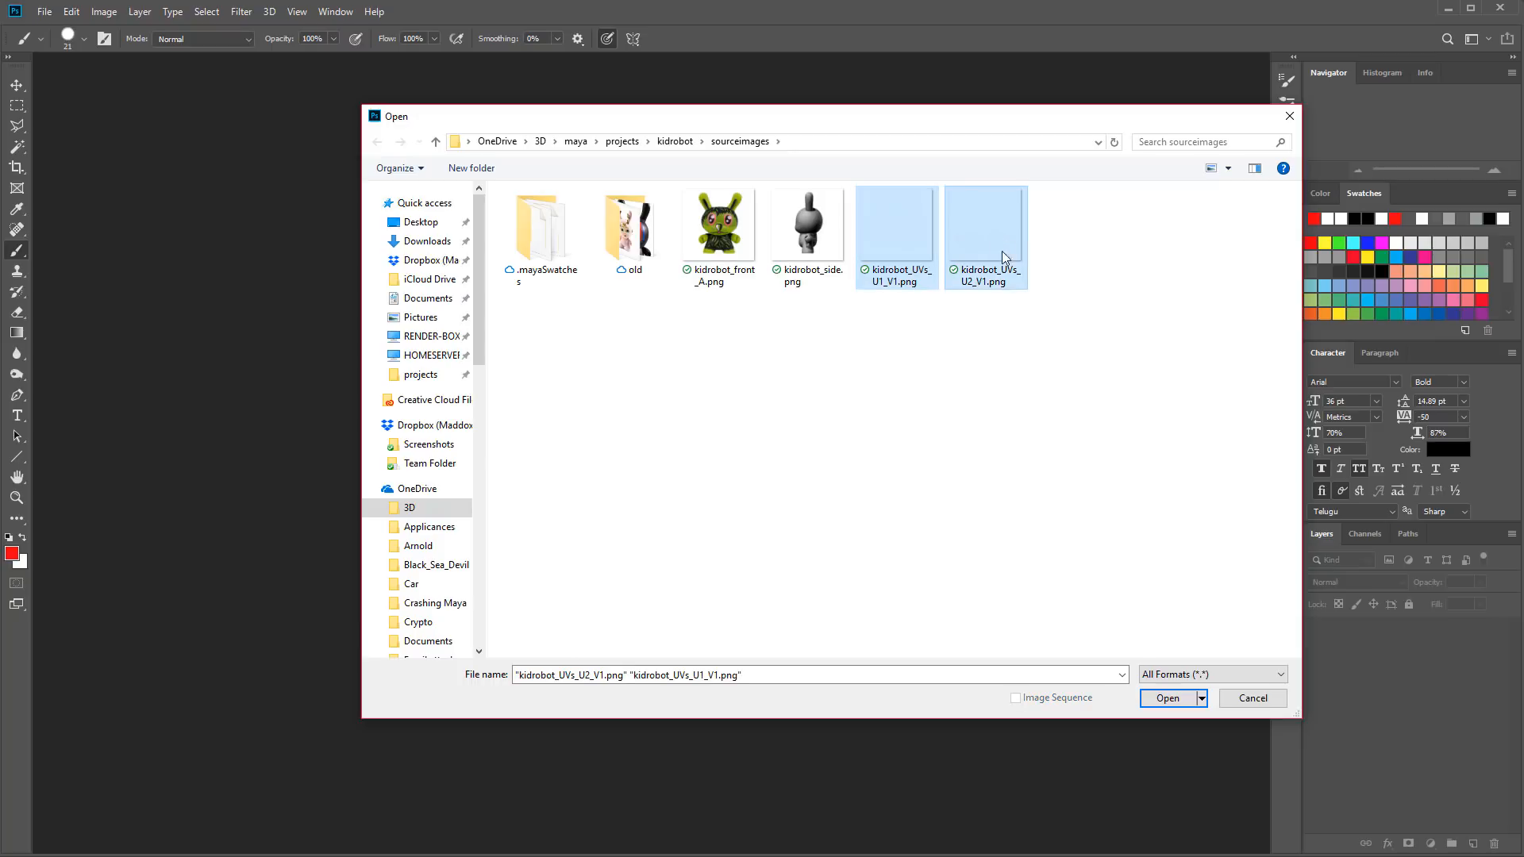
pyautogui.click(1166, 698)
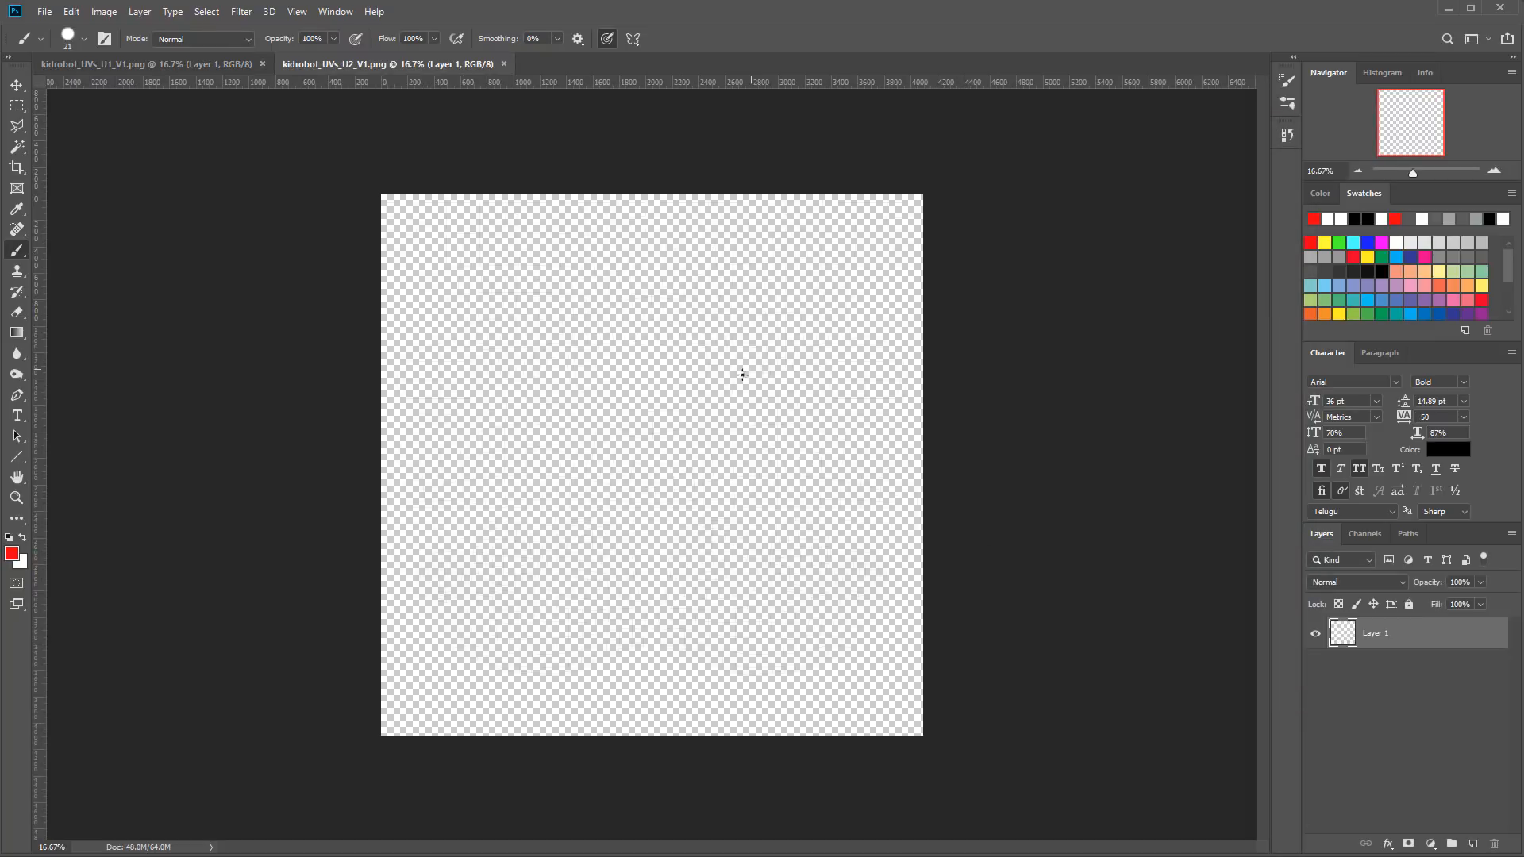
# Step: In kidrobot_UVs_U1_V1.png, add a new layer beneath the UV line layer and fill it with medium gray
pyautogui.click(213, 63)
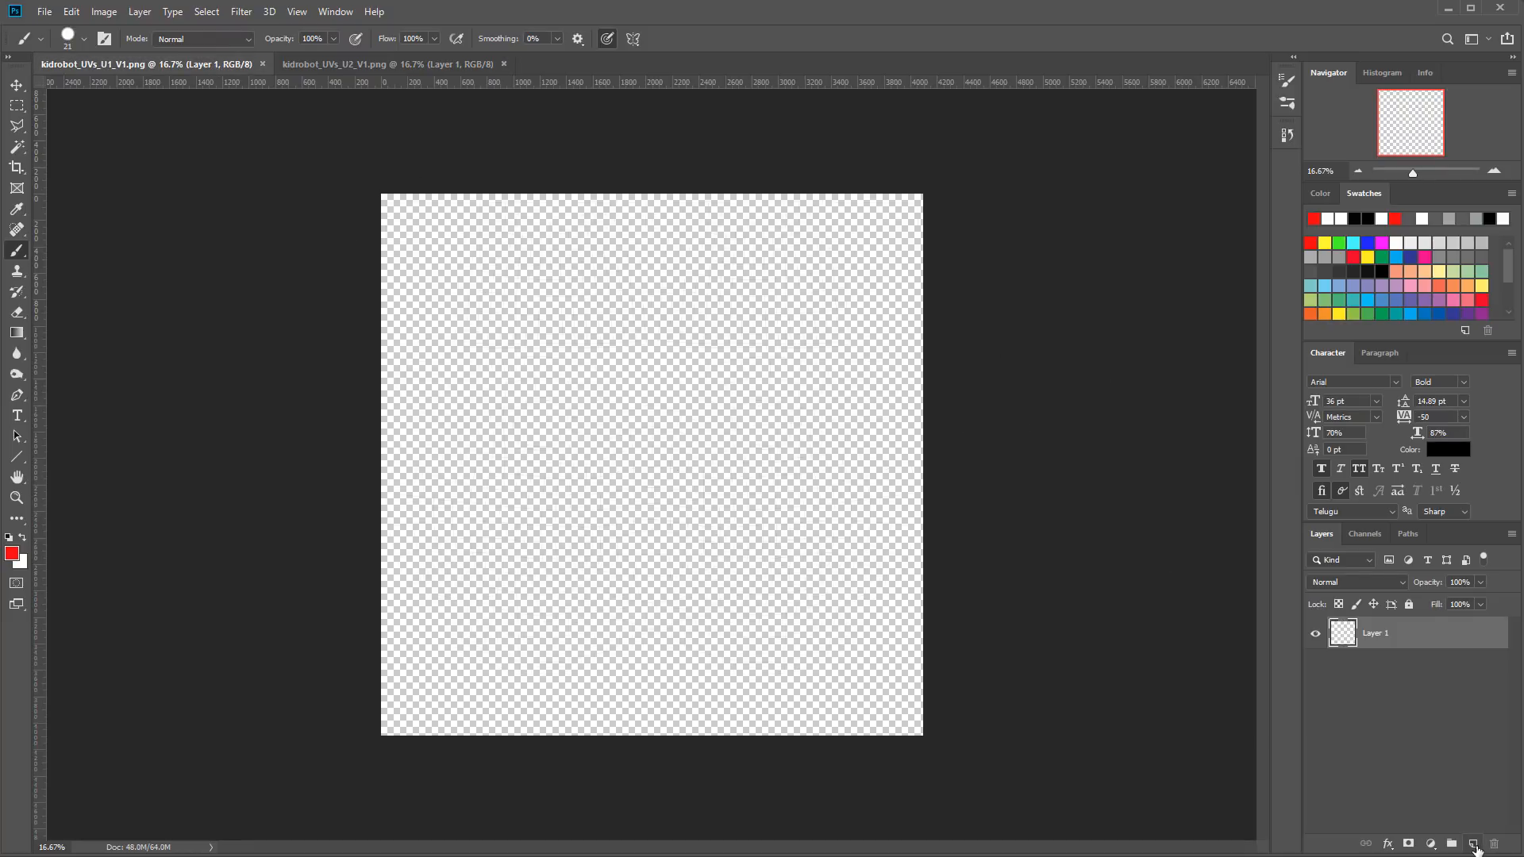
pyautogui.click(1474, 845)
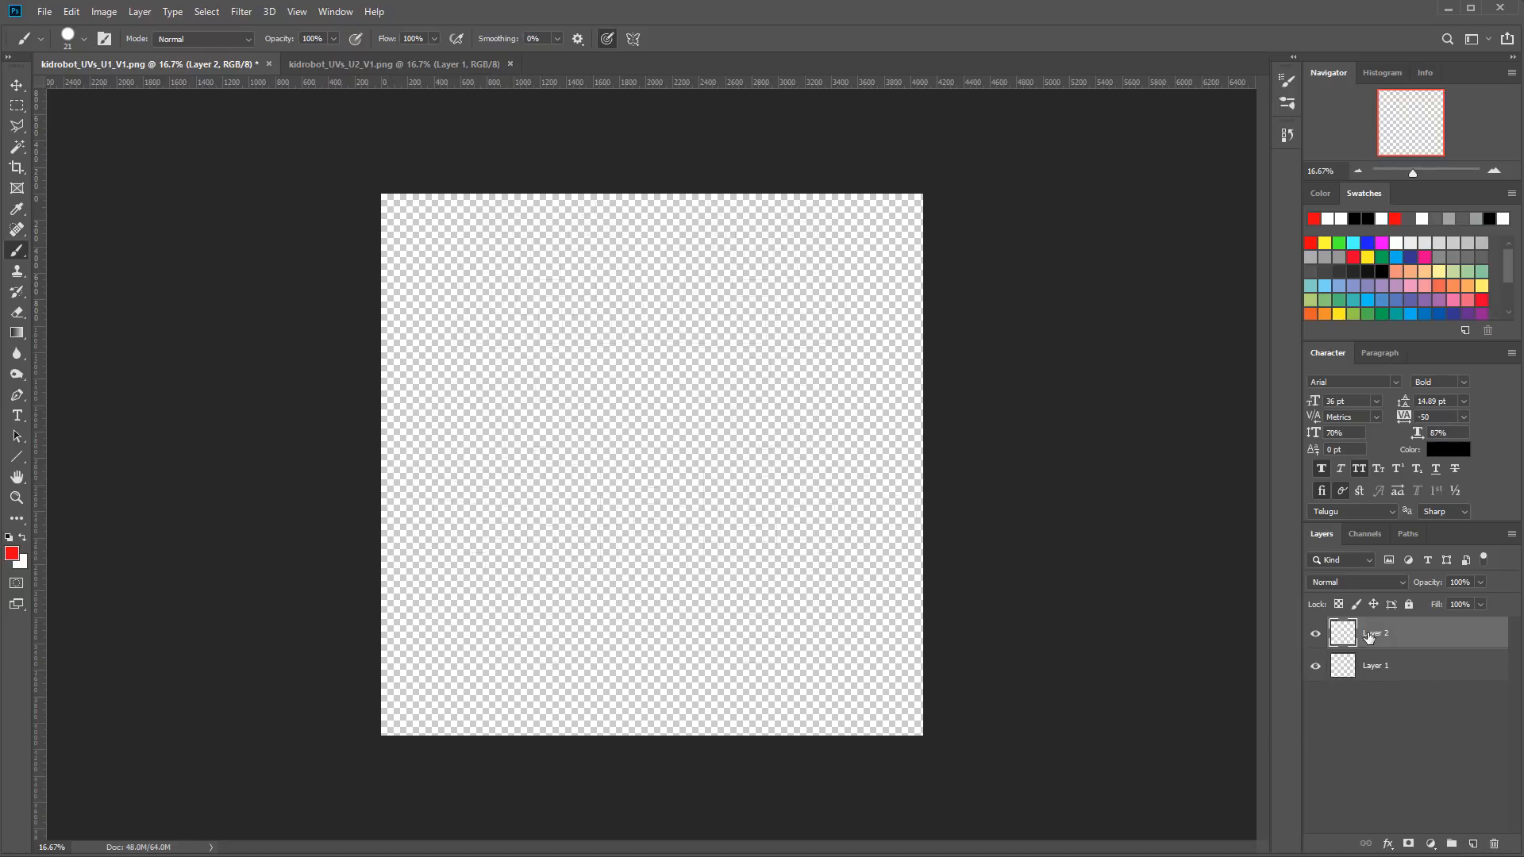
pyautogui.moveTo(1379, 636); pyautogui.dragTo(1376, 682)
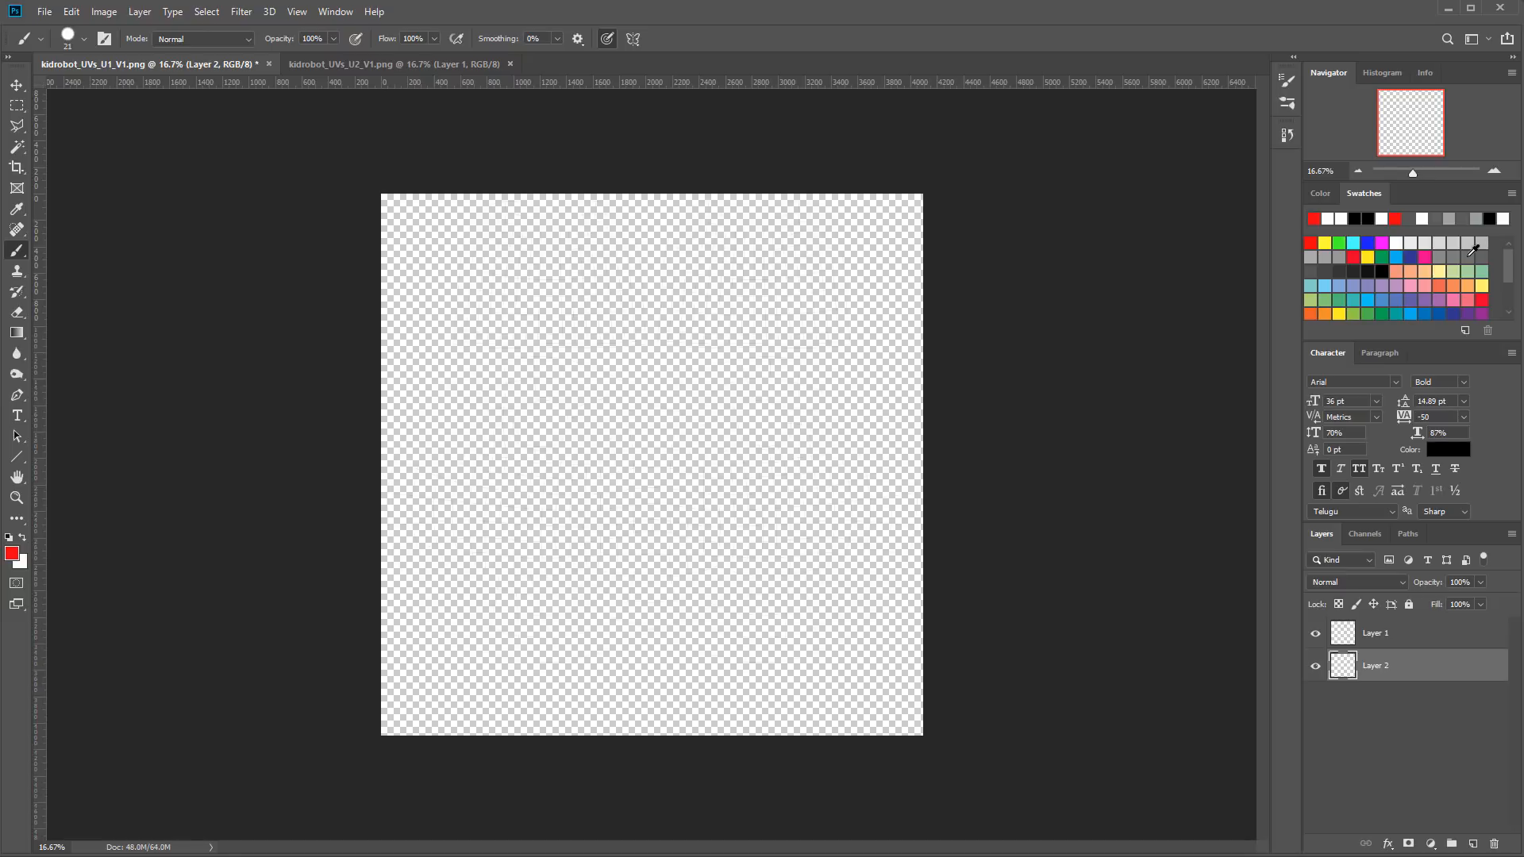
pyautogui.click(1467, 257)
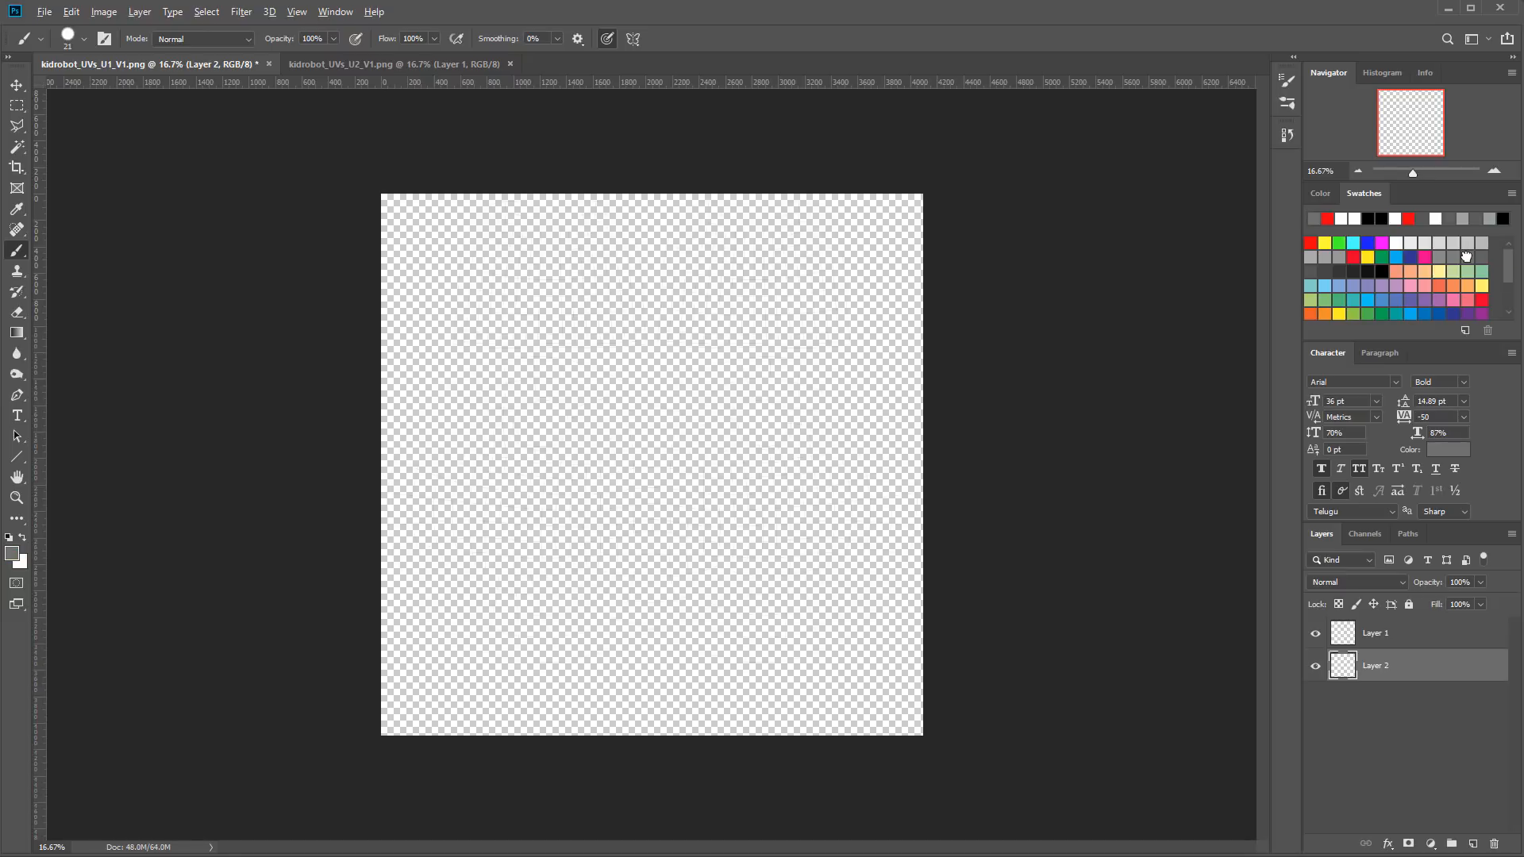
pyautogui.hotkey('alt', 'BackSpace')
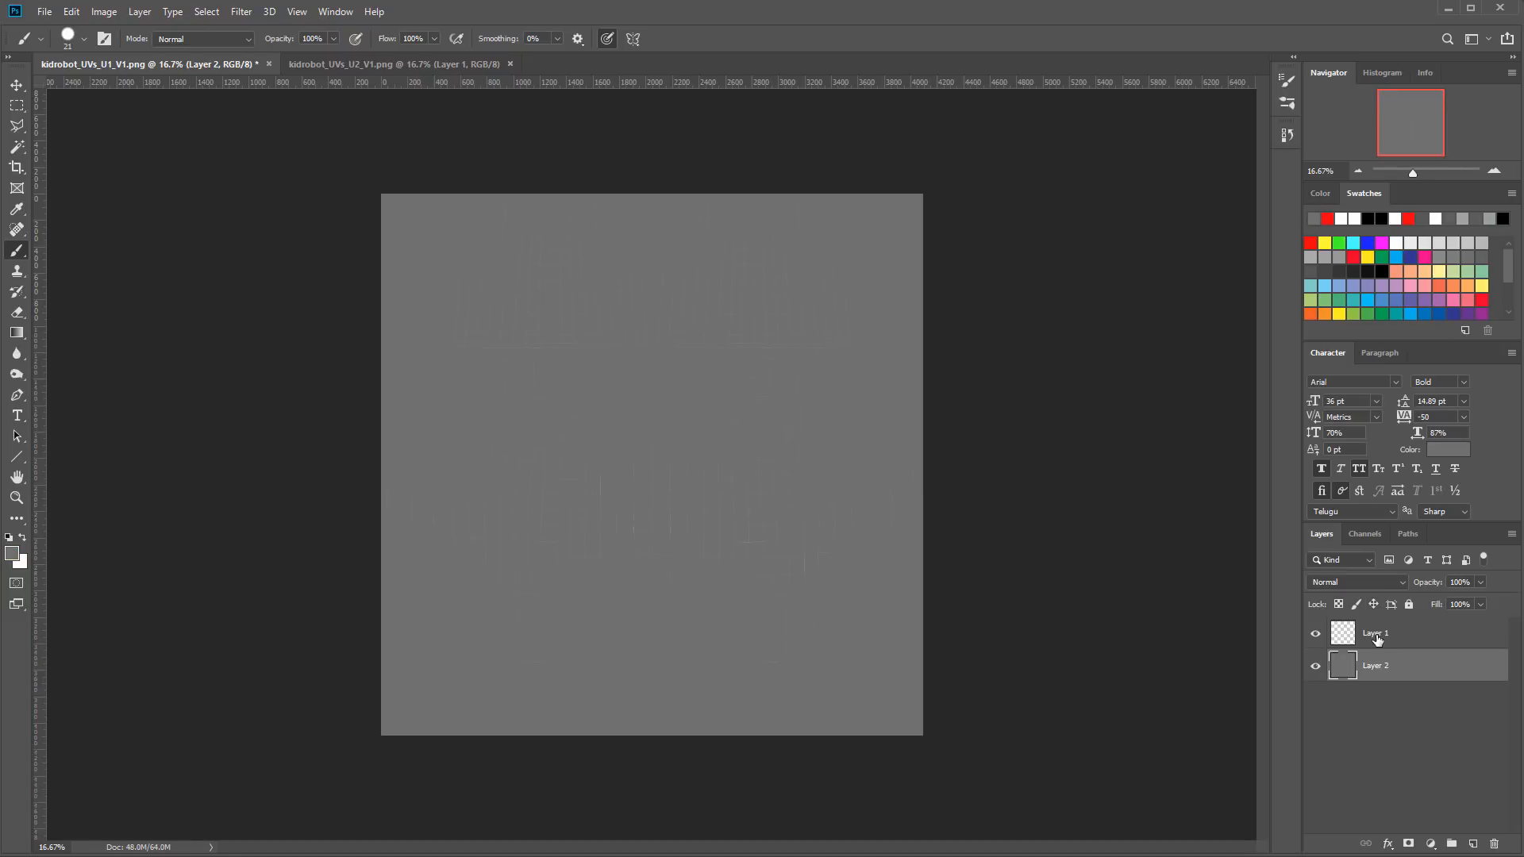
# Step: Lock the transparent pixels of Layer 1, recolor its UV lines green and check them up close
pyautogui.click(1351, 628)
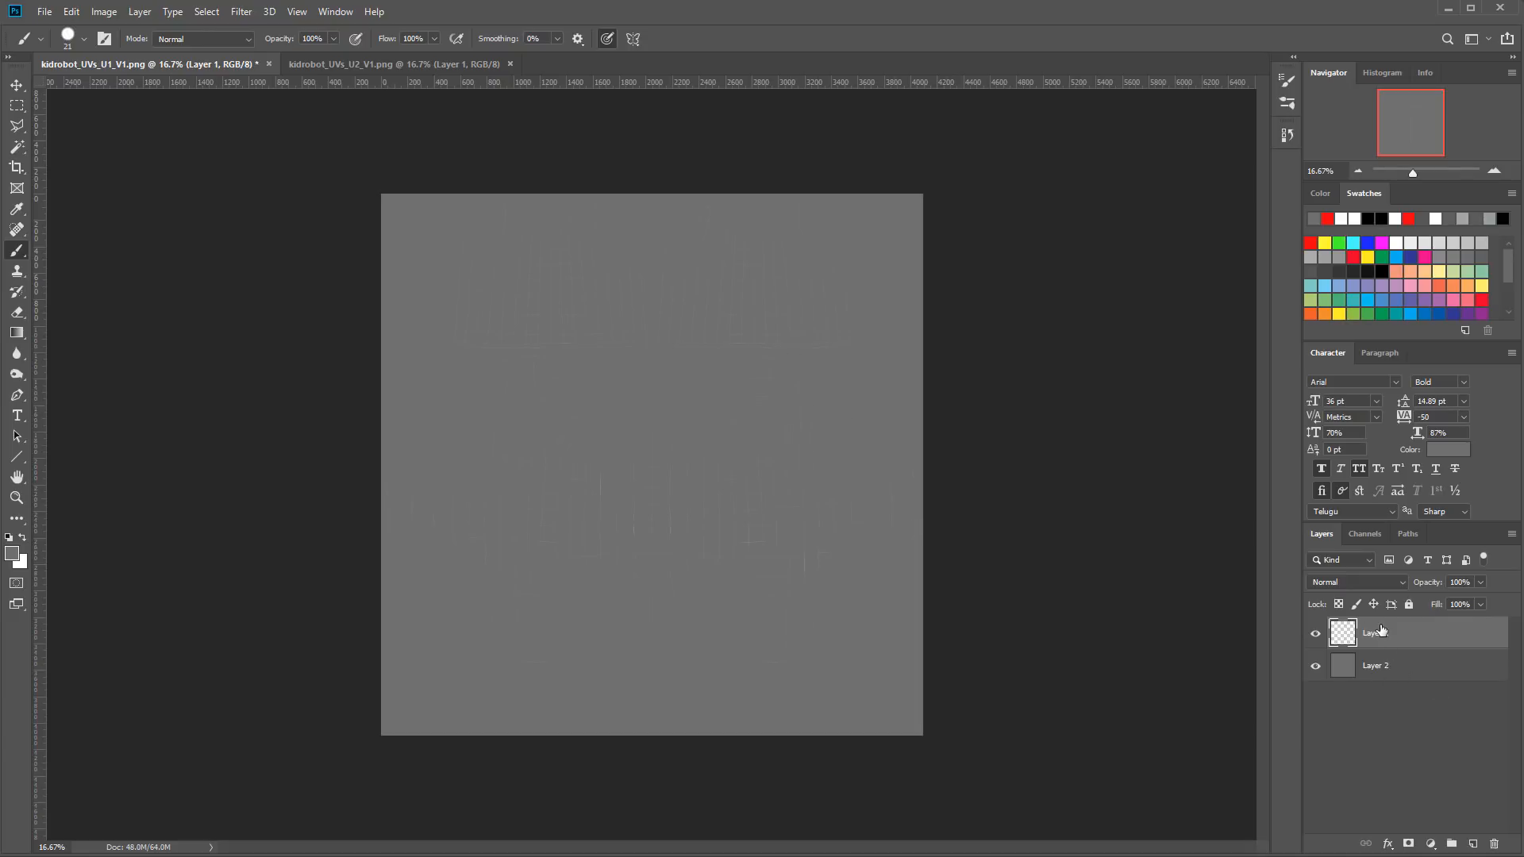
pyautogui.click(1338, 606)
pyautogui.click(1340, 243)
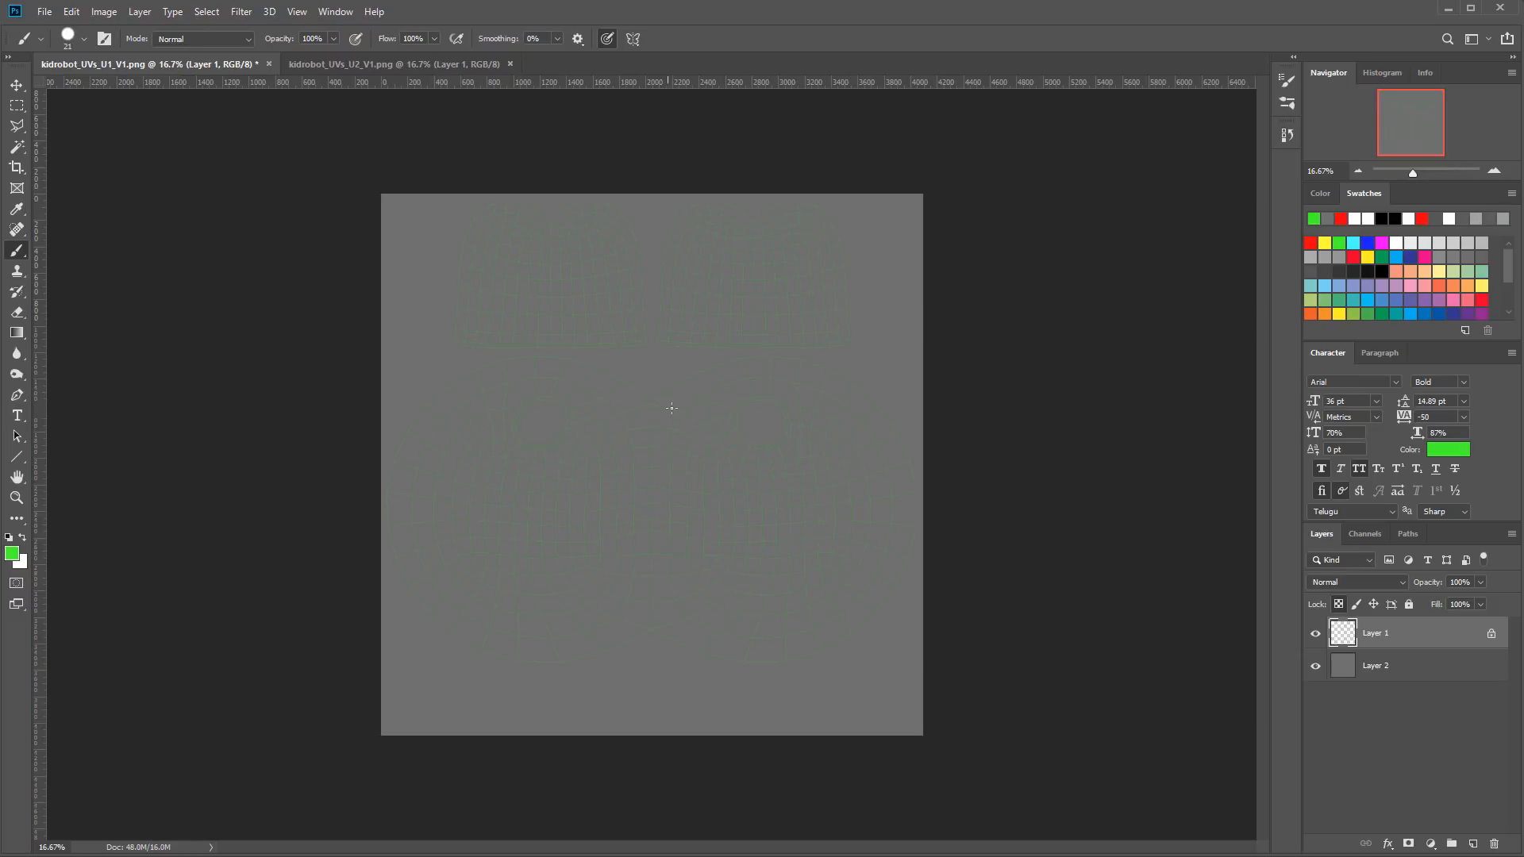
pyautogui.click(1494, 173)
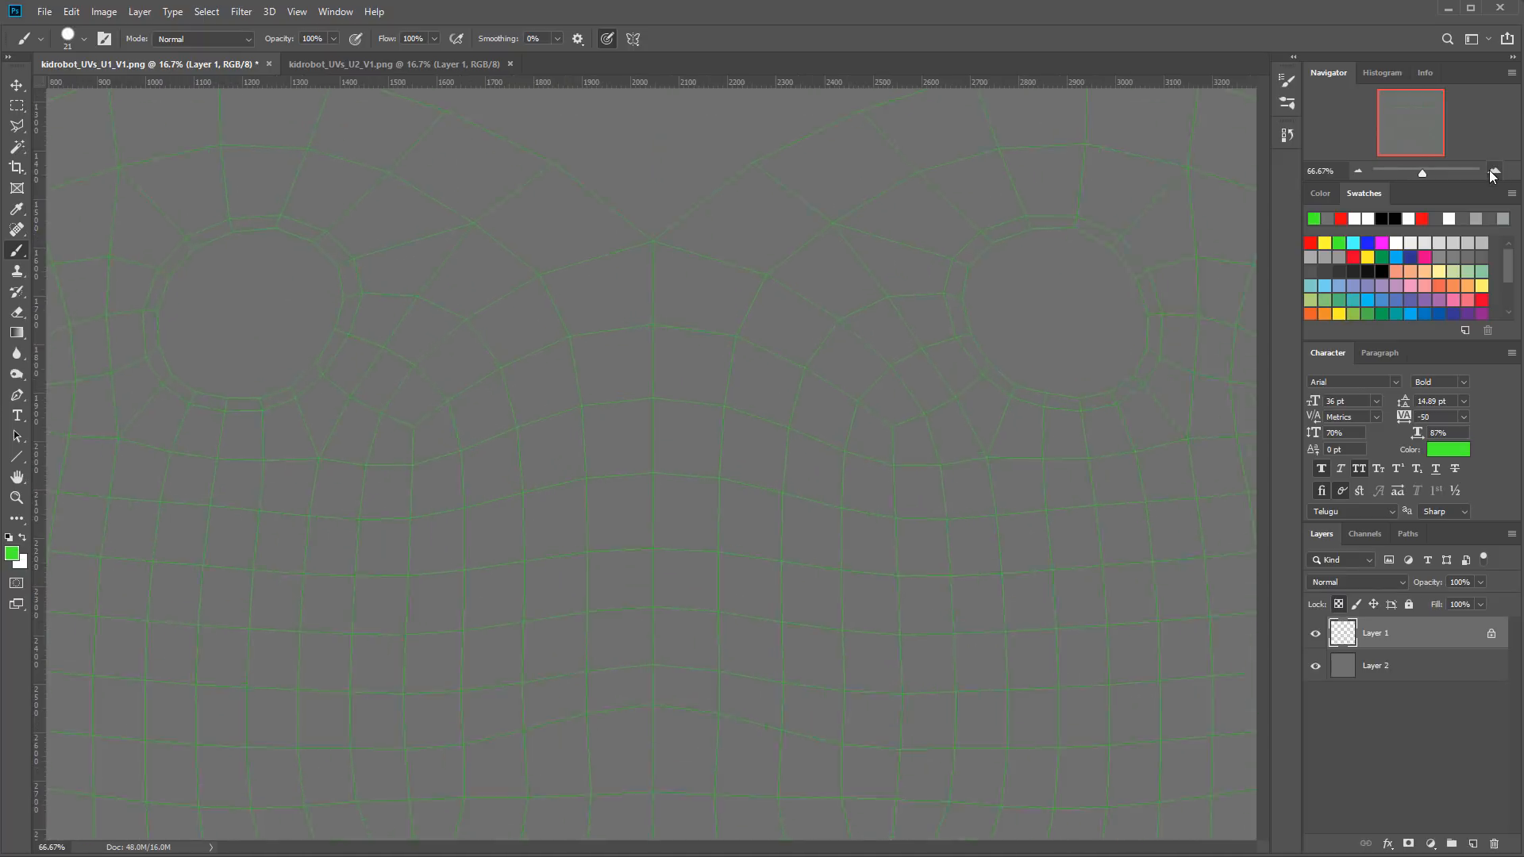
pyautogui.click(1358, 170)
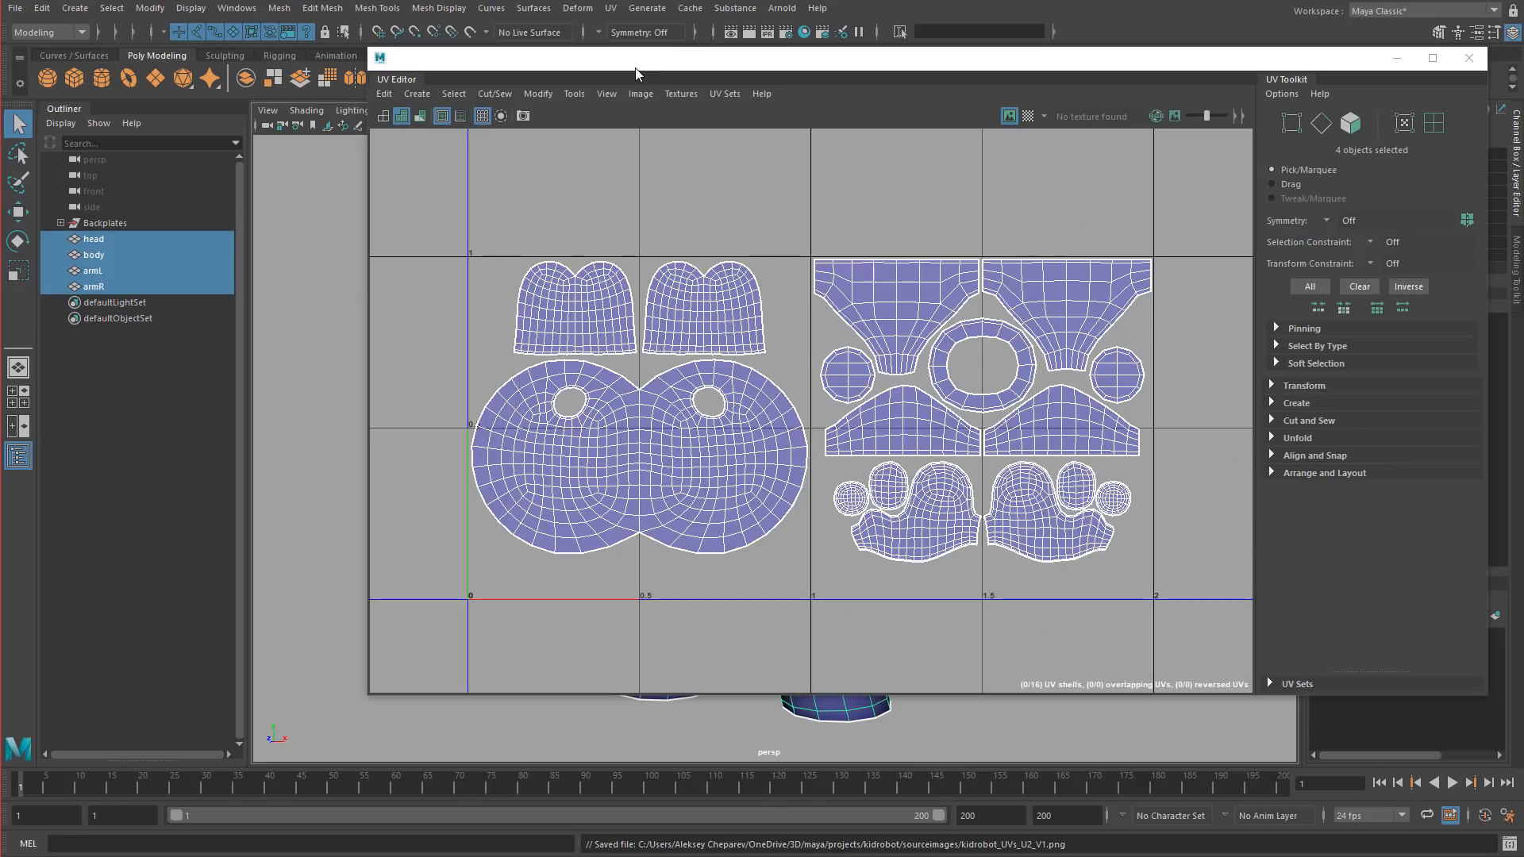
# Step: Switch to Maya and move the UV Editor window clear of the character in the perspective view
pyautogui.moveTo(635, 70); pyautogui.dragTo(862, 165)
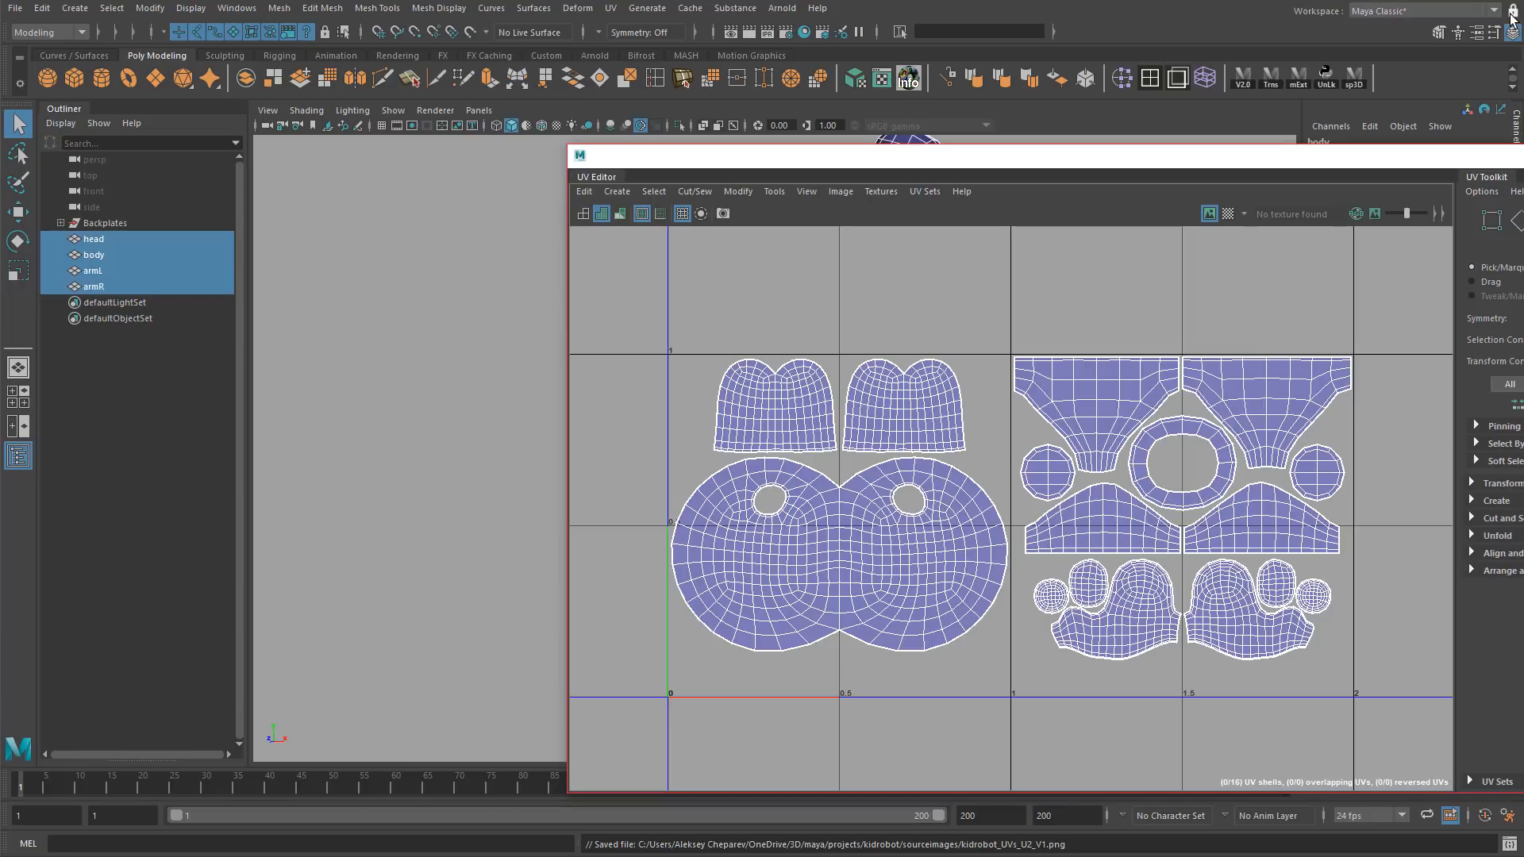
pyautogui.moveTo(867, 174); pyautogui.dragTo(609, 193)
pyautogui.moveTo(709, 140); pyautogui.dragTo(942, 143)
pyautogui.moveTo(757, 137); pyautogui.dragTo(811, 117)
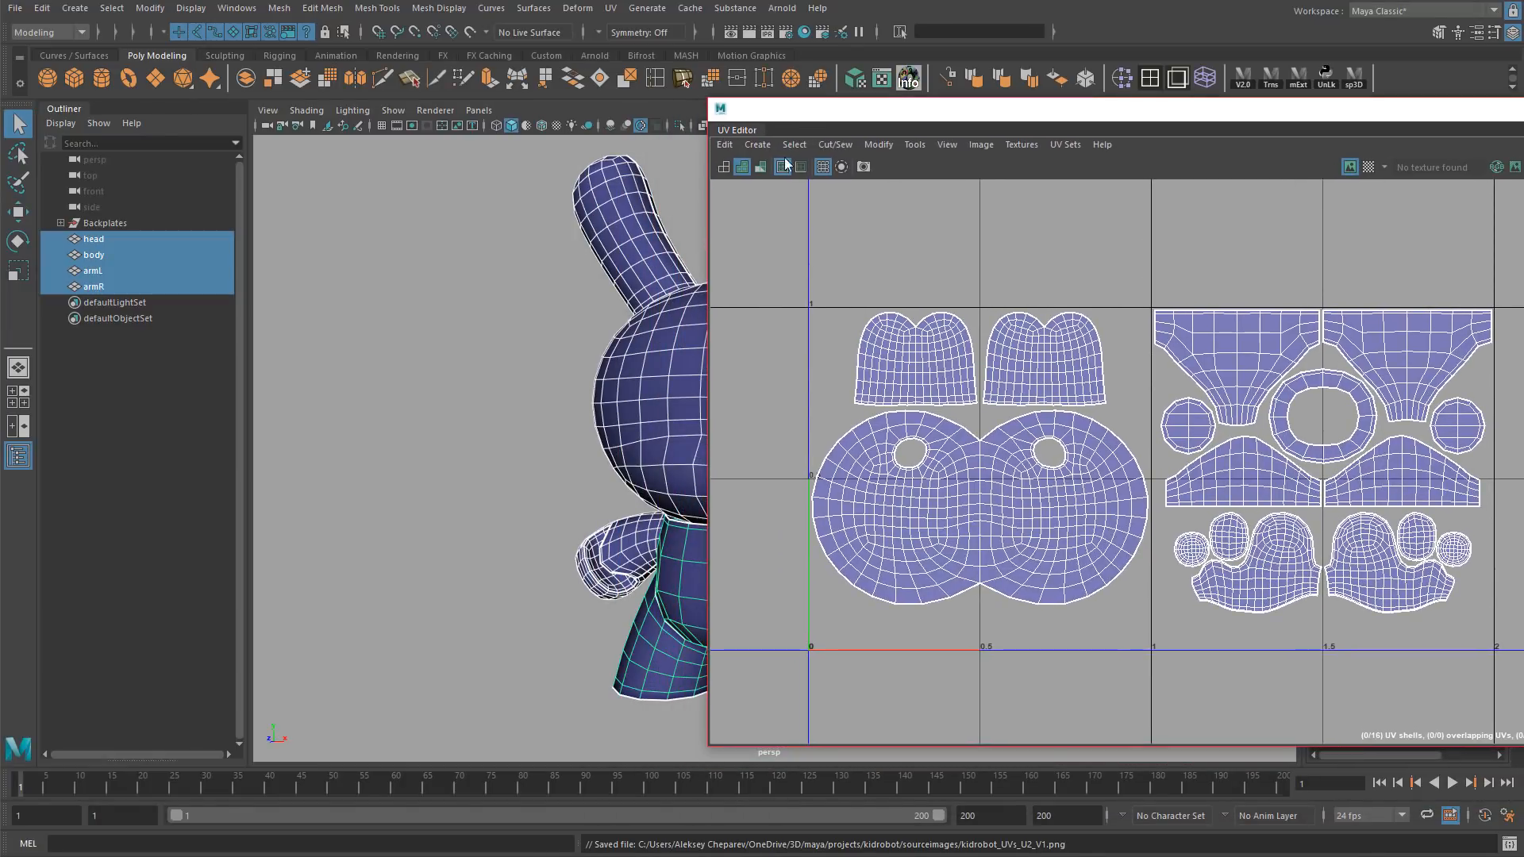
# Step: Select the edge loop around the front of the head to examine where the face lies in the UV layout
pyautogui.keyDown('alt'); pyautogui.moveTo(584, 326); pyautogui.dragTo(413, 324, button='middle'); pyautogui.keyUp('alt')
pyautogui.keyDown('alt'); pyautogui.moveTo(486, 325); pyautogui.dragTo(551, 331); pyautogui.keyUp('alt')
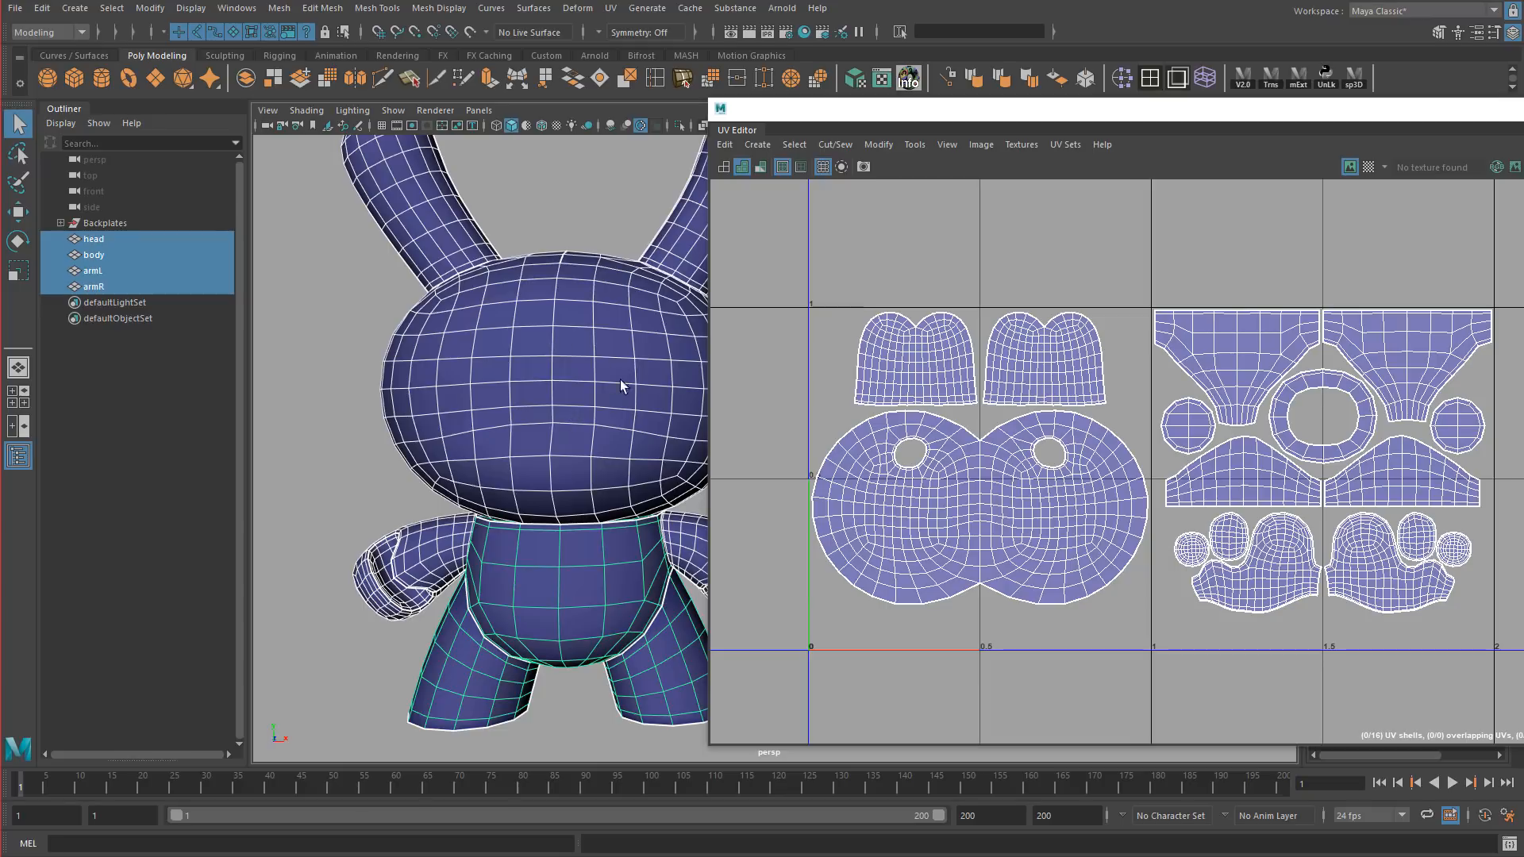
pyautogui.keyDown('alt'); pyautogui.moveTo(599, 422); pyautogui.dragTo(562, 401); pyautogui.keyUp('alt')
pyautogui.keyDown('alt'); pyautogui.moveTo(494, 346); pyautogui.dragTo(494, 297); pyautogui.keyUp('alt')
pyautogui.moveTo(493, 297); pyautogui.dragTo(498, 268, button='right')
pyautogui.doubleClick(497, 269)
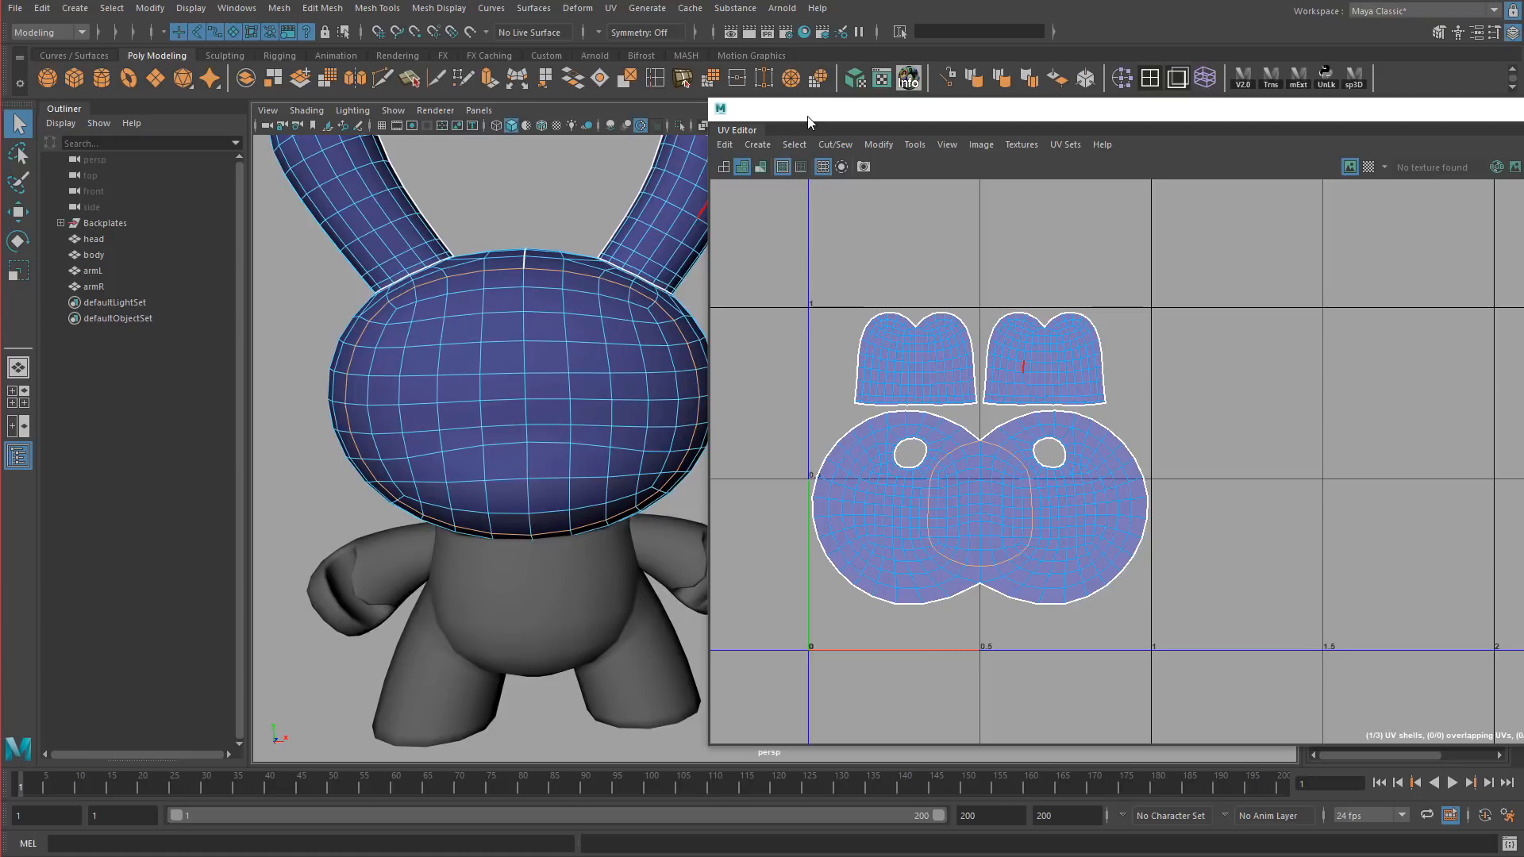
# Step: Close the UV Editor and return the head from edge to object selection
pyautogui.moveTo(808, 120)
pyautogui.mouseDown()
pyautogui.moveTo(772, 125)
pyautogui.moveTo(798, 147)
pyautogui.mouseUp()
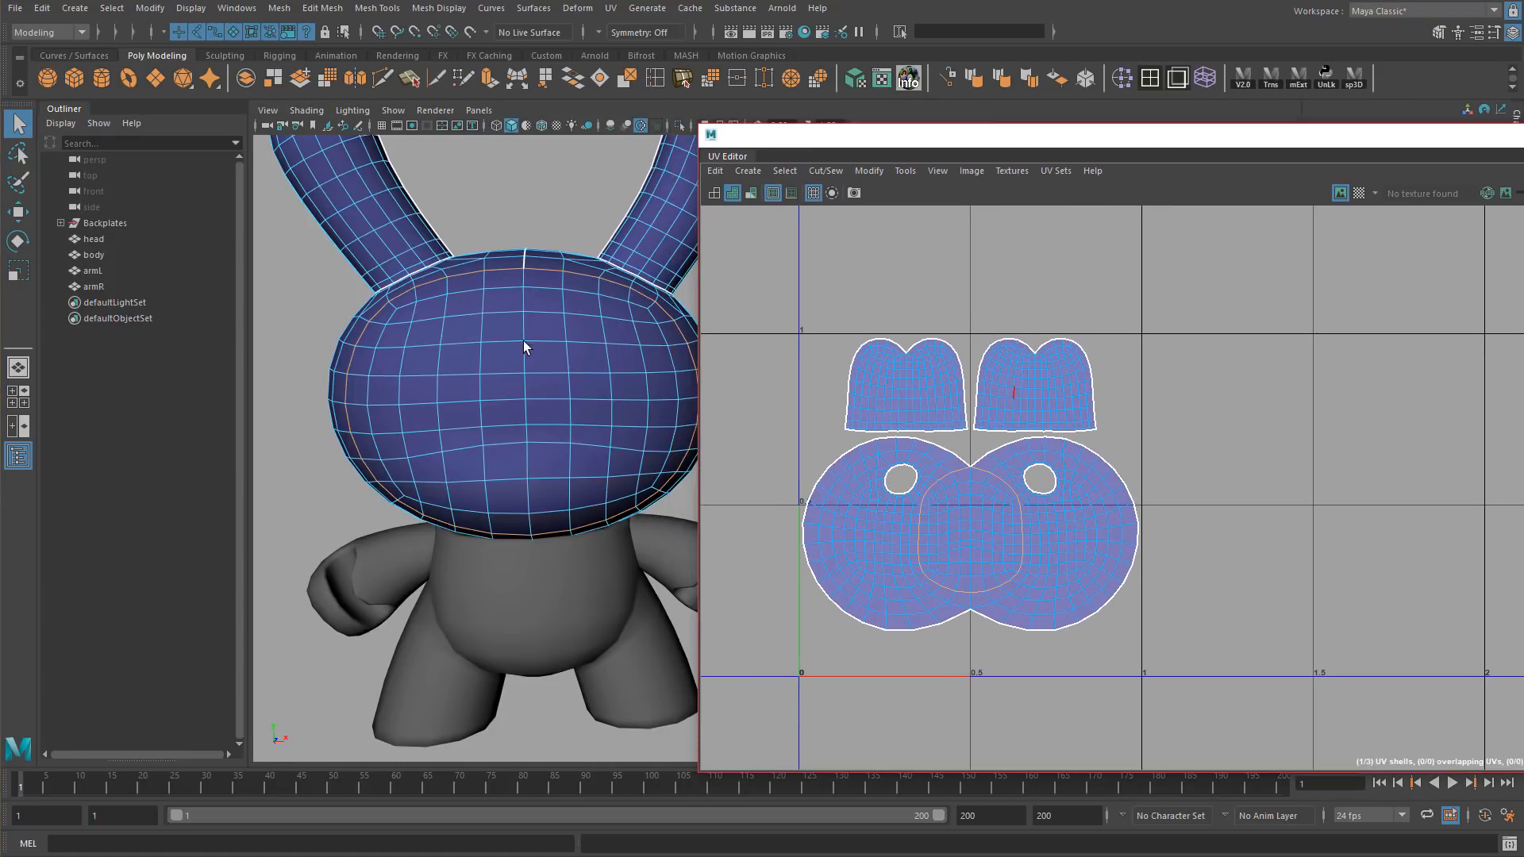
pyautogui.moveTo(870, 153); pyautogui.dragTo(580, 114)
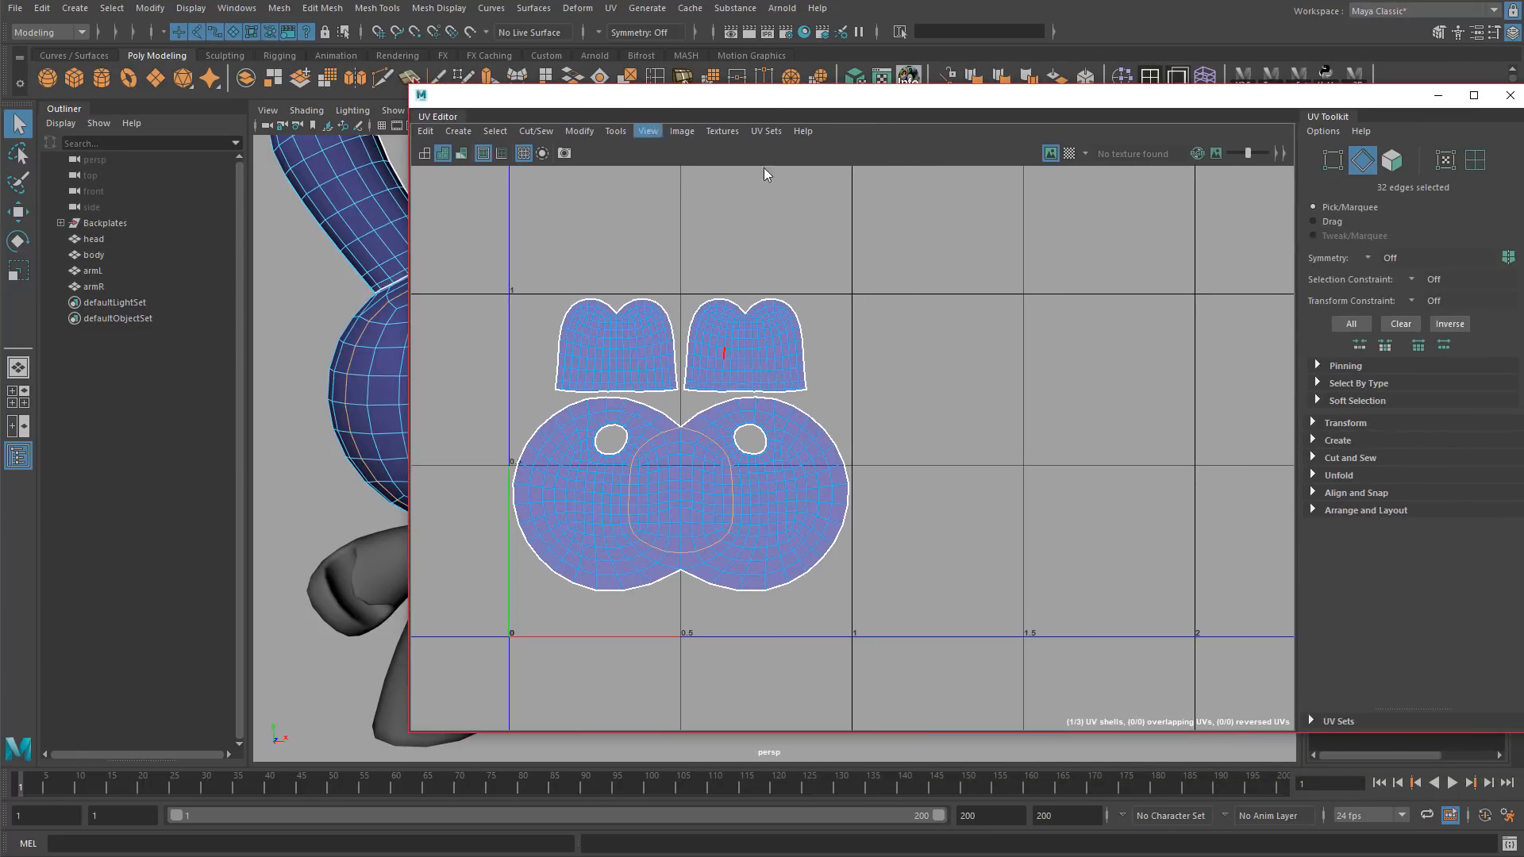
pyautogui.click(1509, 95)
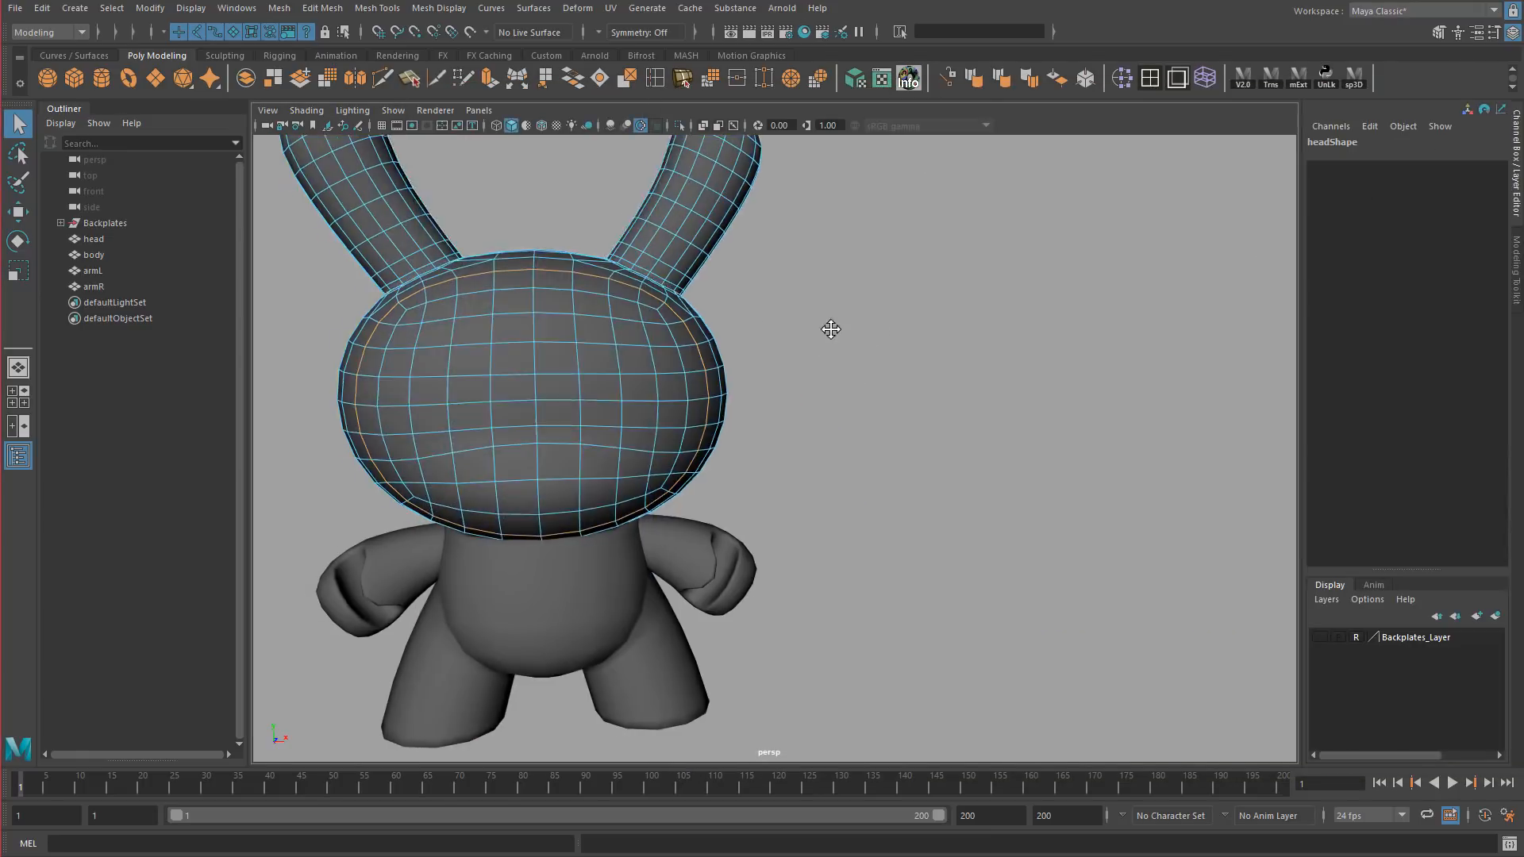
pyautogui.moveTo(792, 330); pyautogui.dragTo(841, 308, button='right')
pyautogui.click(816, 336)
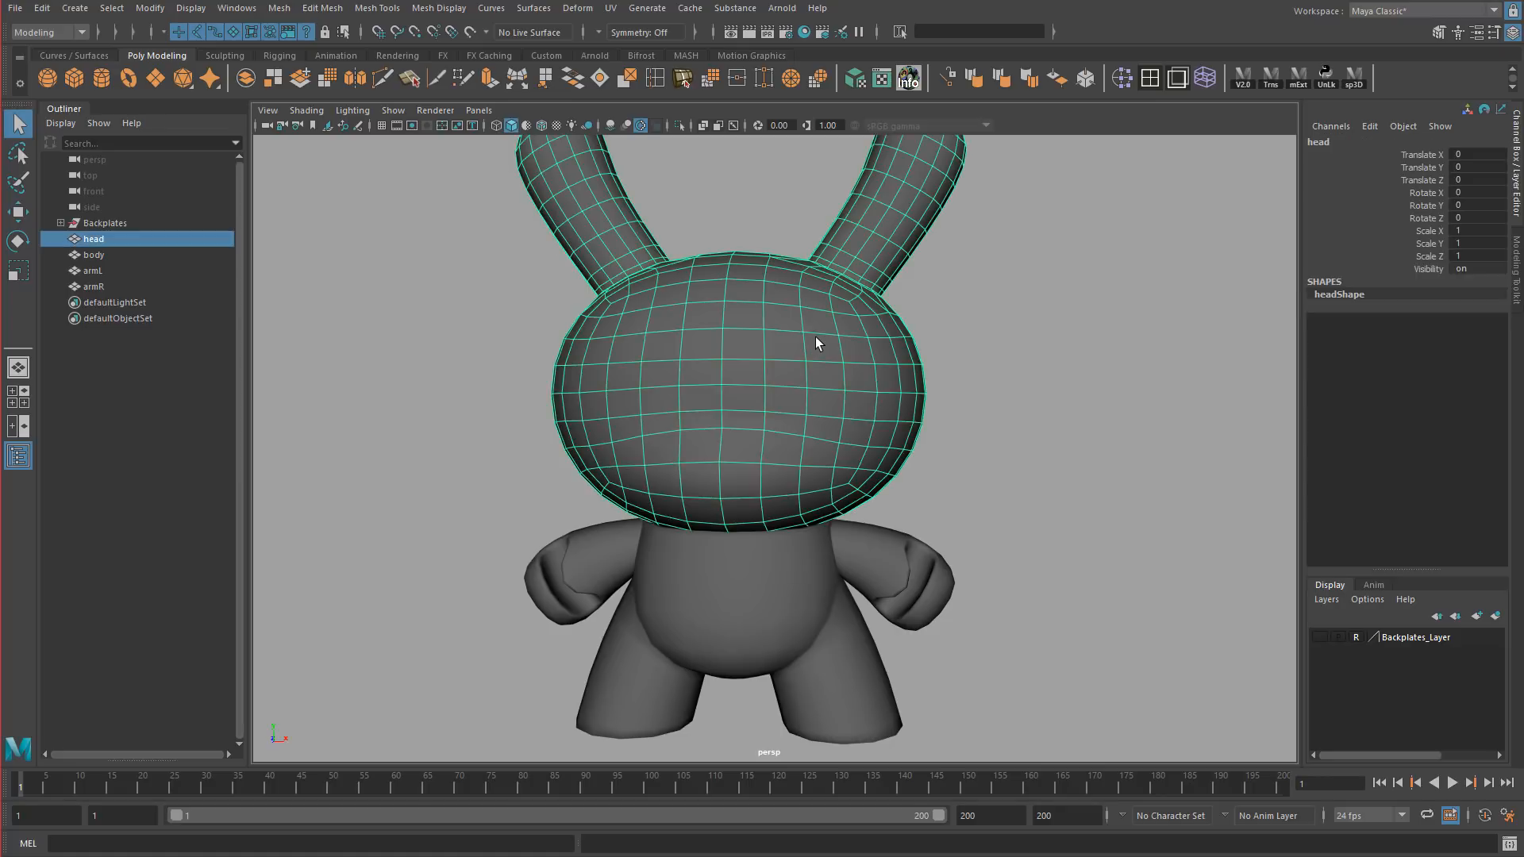
# Step: Open the 3D Paint Tool's settings for the selected head
pyautogui.scroll(2, 827, 266)
pyautogui.keyDown('alt'); pyautogui.moveTo(785, 241); pyautogui.dragTo(764, 243, button='middle'); pyautogui.keyUp('alt')
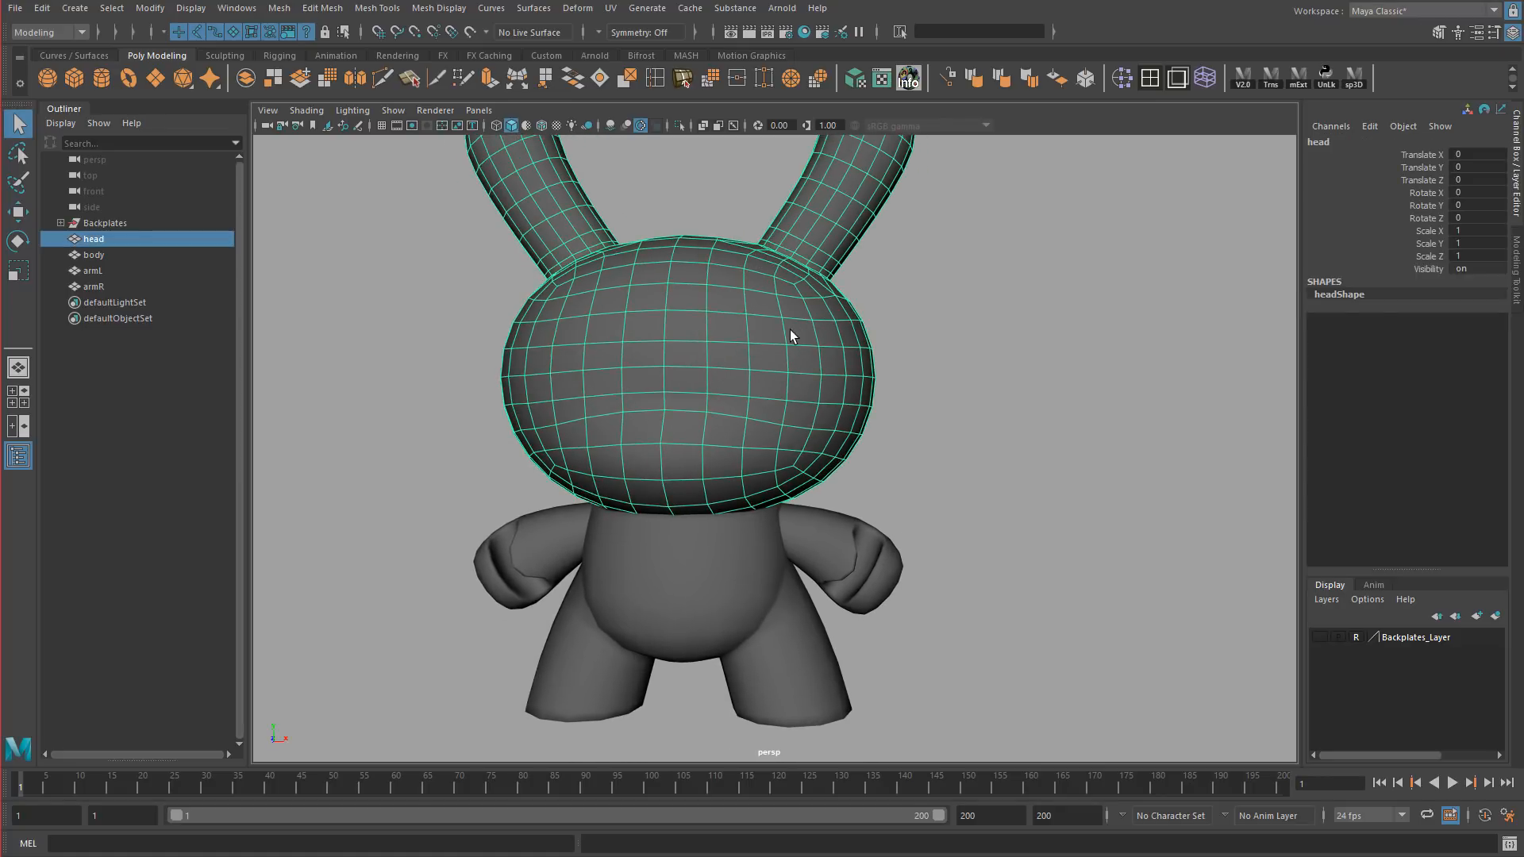
pyautogui.press('space')
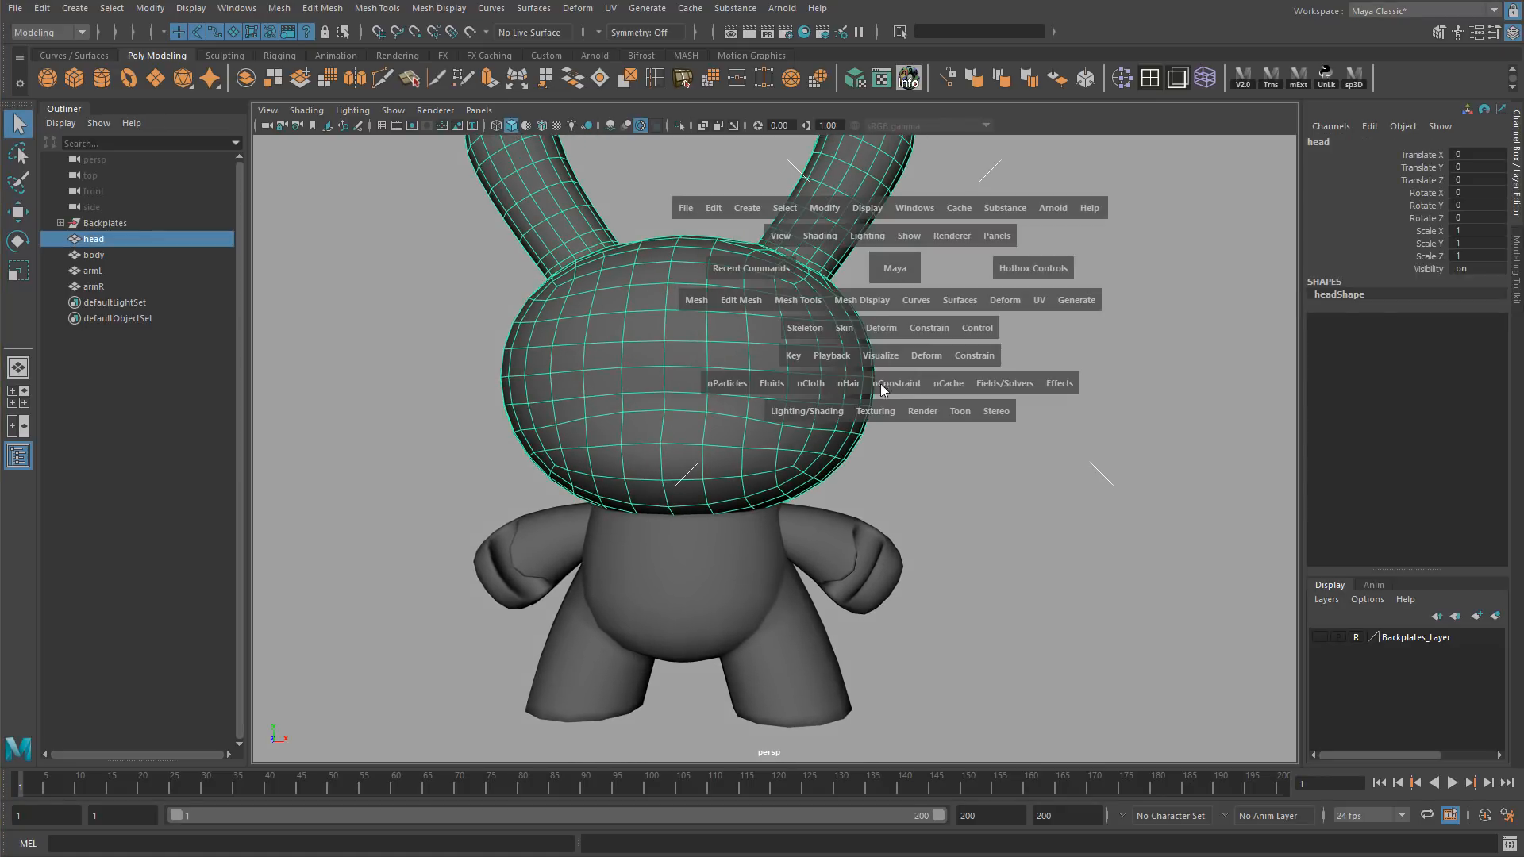
pyautogui.click(882, 412)
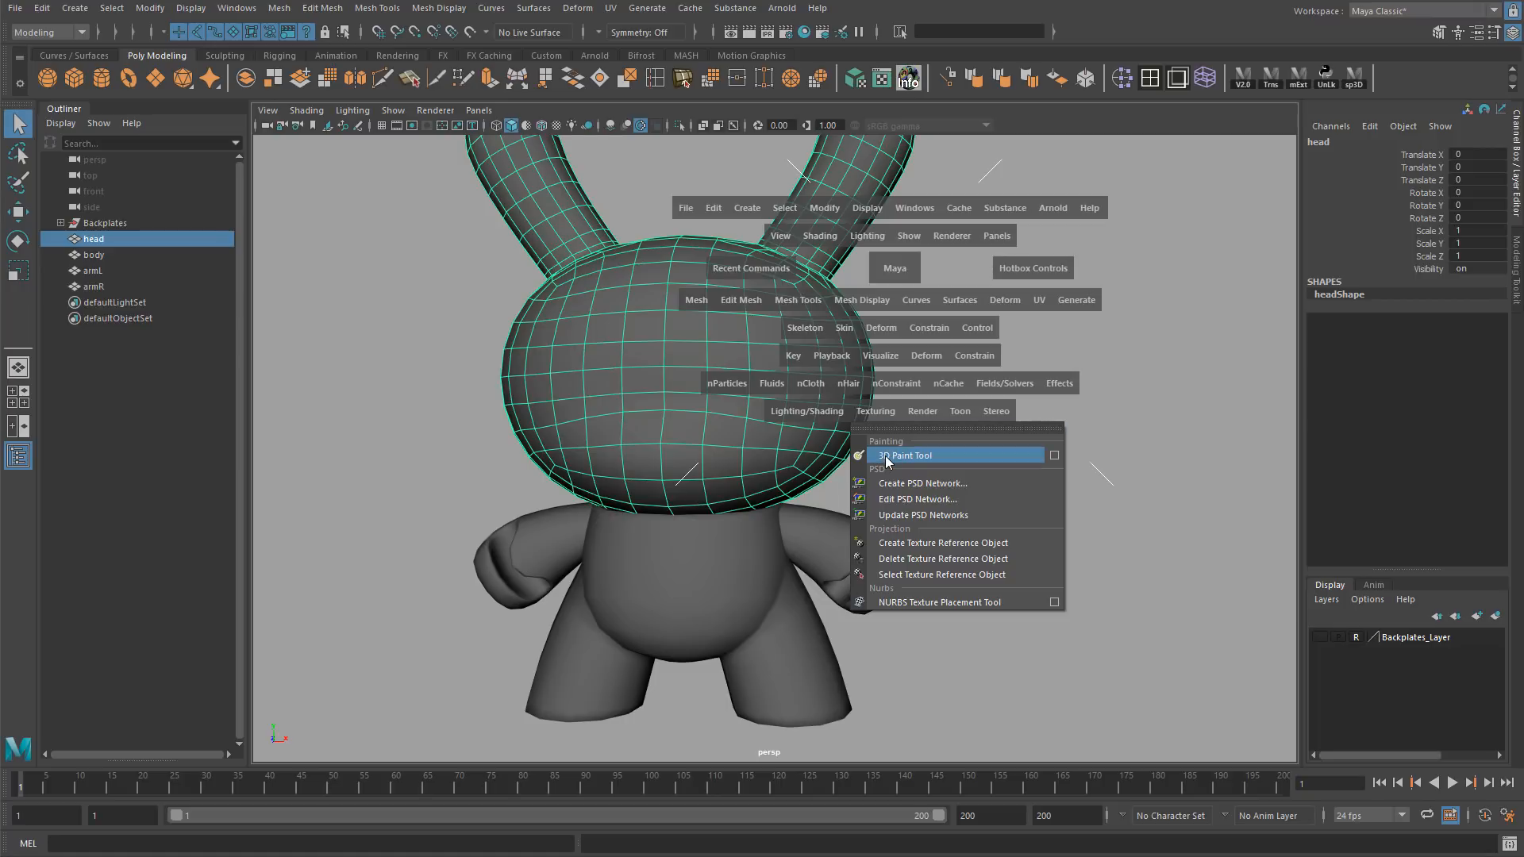
pyautogui.click(1054, 457)
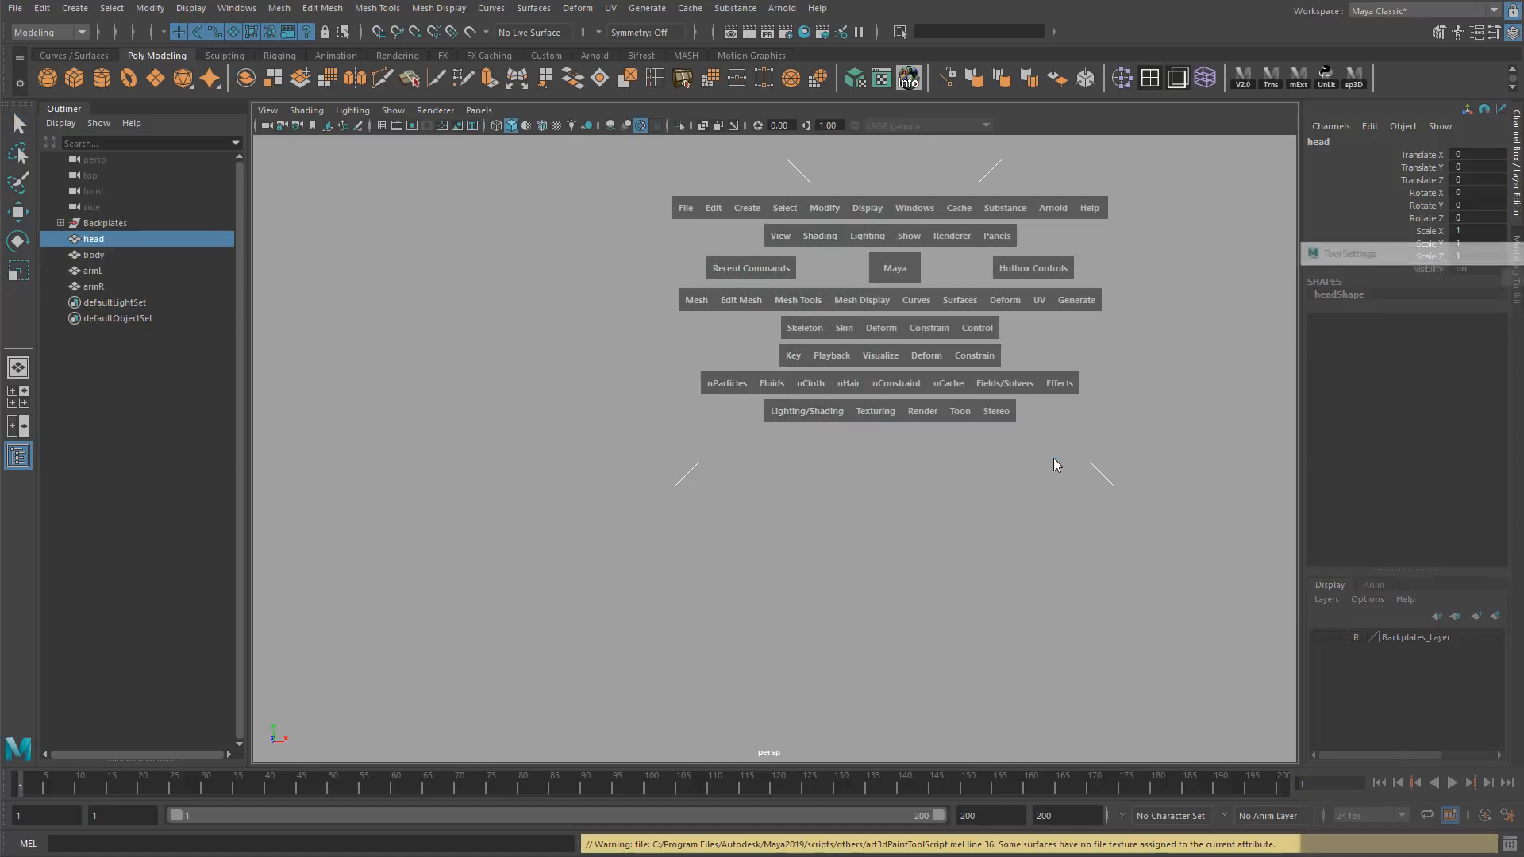
# Step: Move the 3D Paint Tool settings window beside the character and try to paint on the front of the head
pyautogui.moveTo(1329, 250); pyautogui.dragTo(1016, 158)
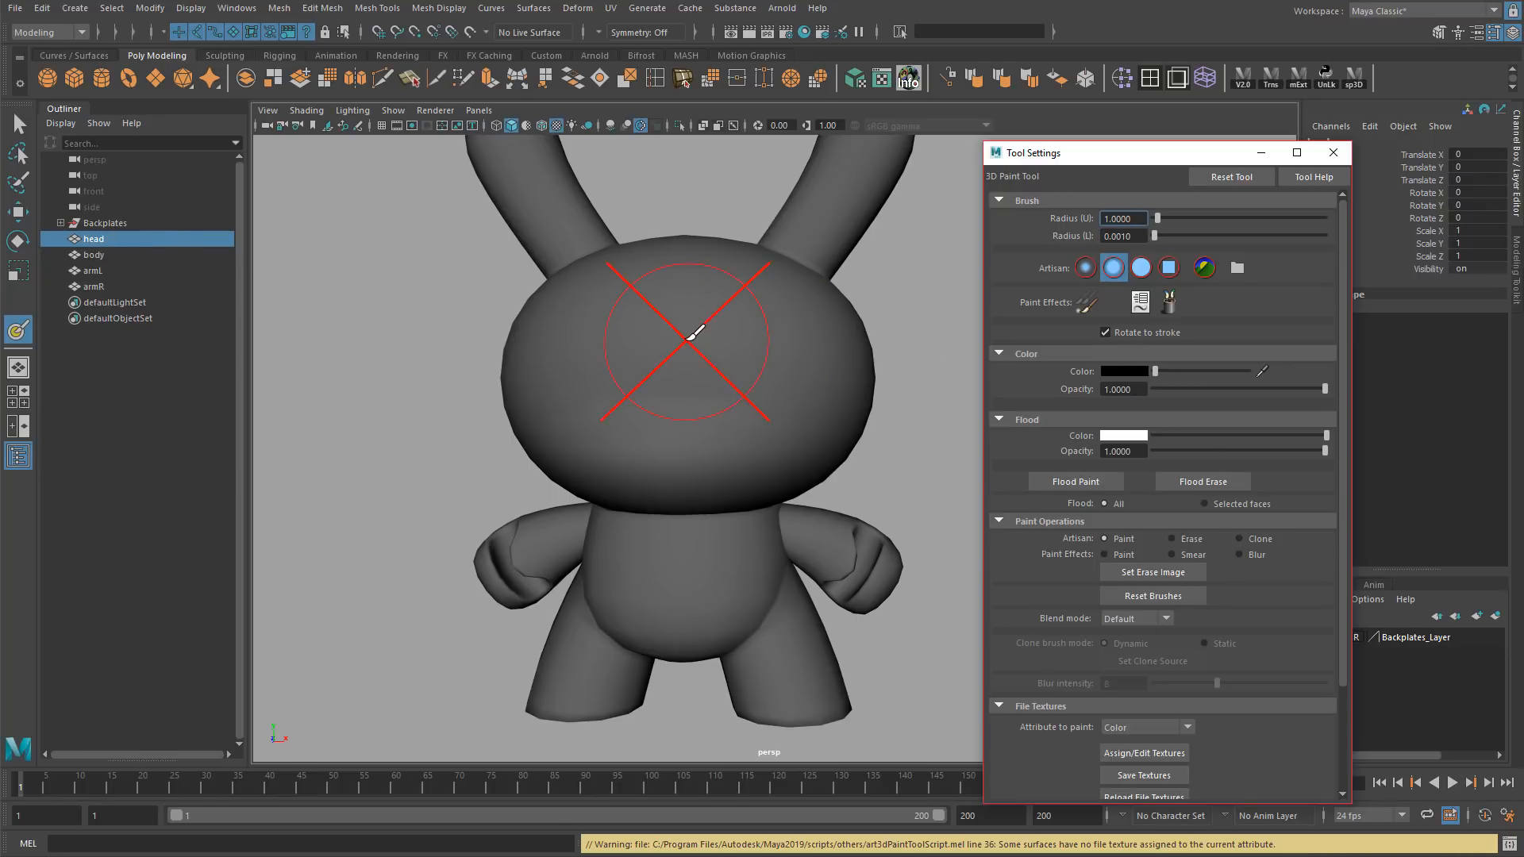
pyautogui.moveTo(755, 354)
pyautogui.keyDown('alt'); pyautogui.mouseDown()
pyautogui.moveTo(713, 372)
pyautogui.moveTo(595, 341)
pyautogui.mouseUp(); pyautogui.keyUp('alt')
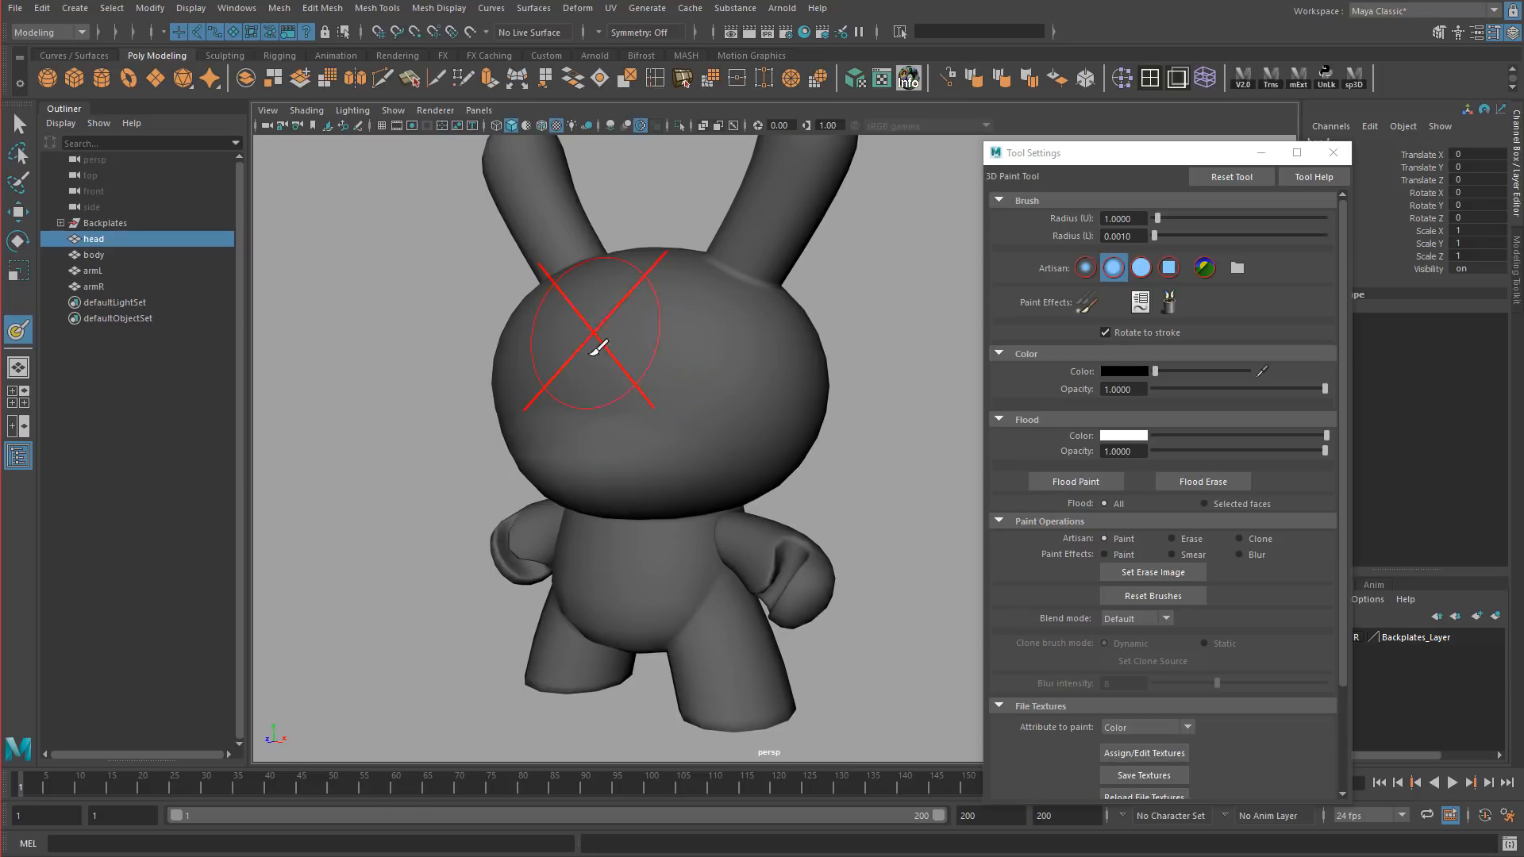
pyautogui.scroll(3, 633, 362)
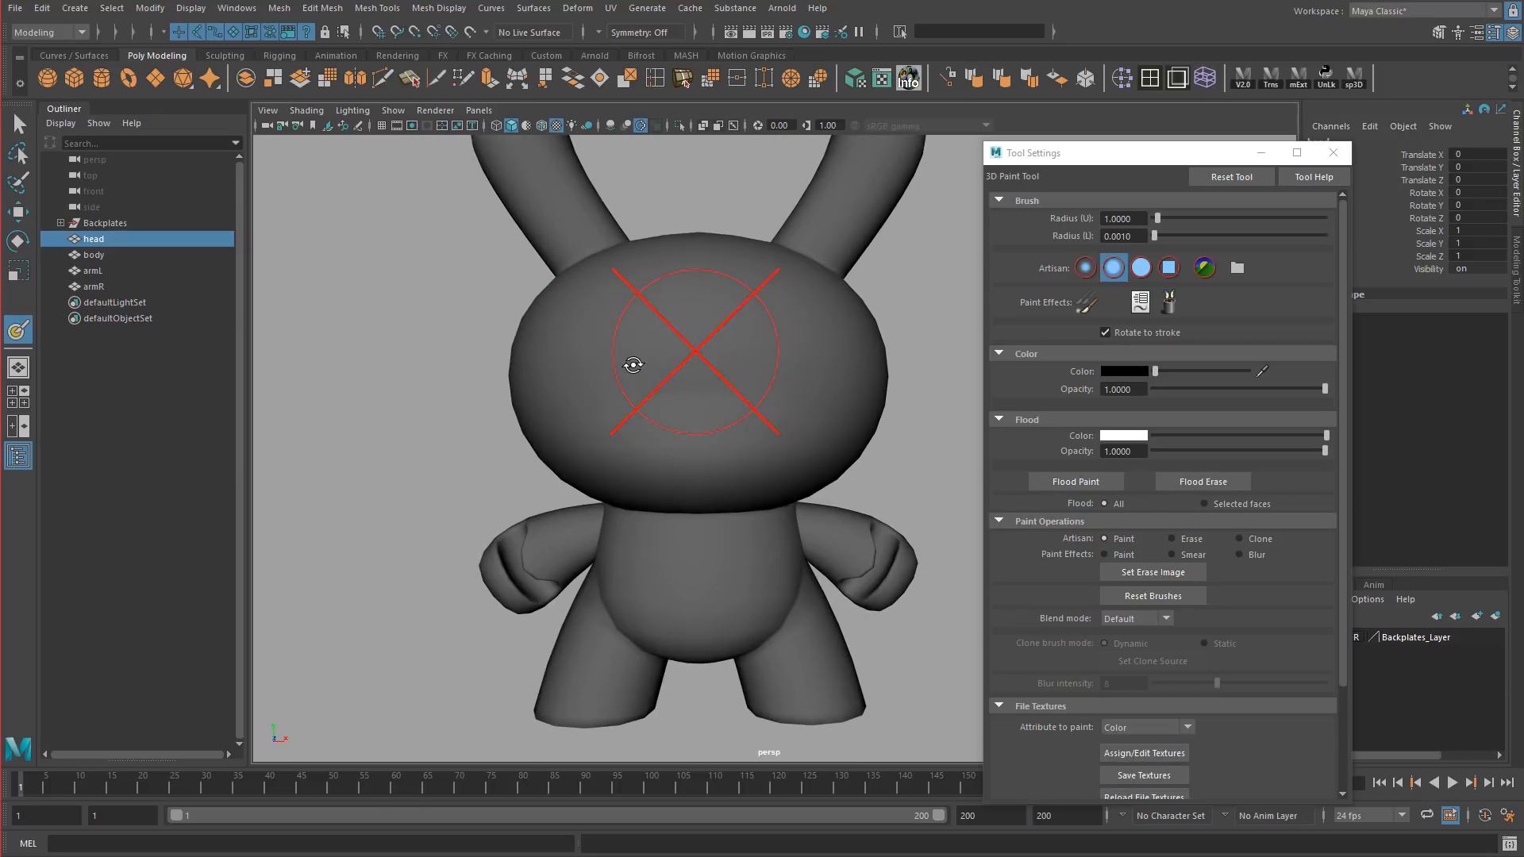
pyautogui.click(712, 334)
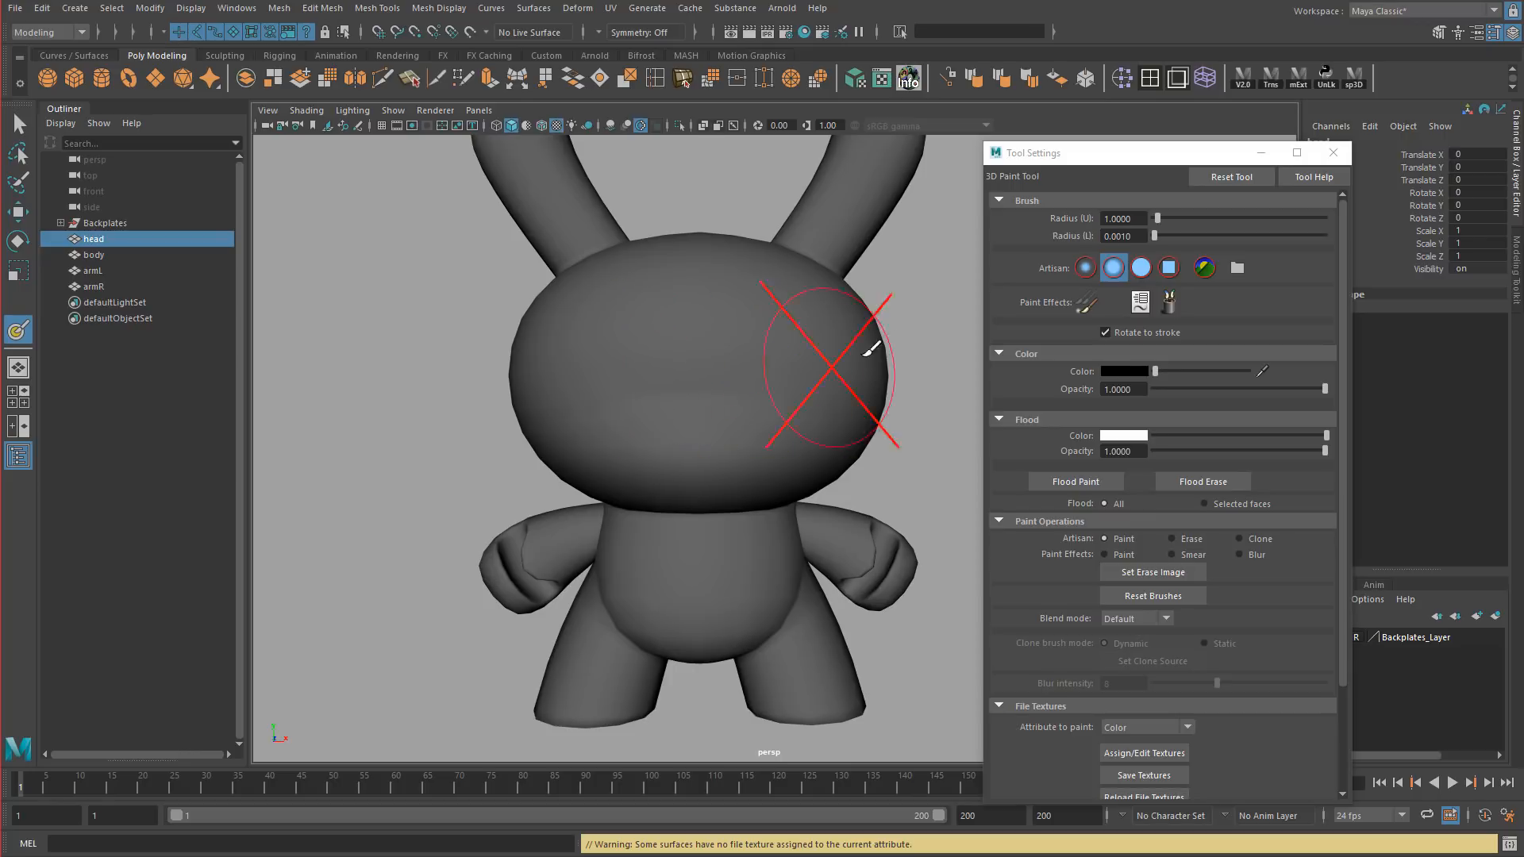
# Step: Assign a 4096 by 4096 PNG file texture to the head's color attribute for 3D painting
pyautogui.scroll(-3, 1027, 435)
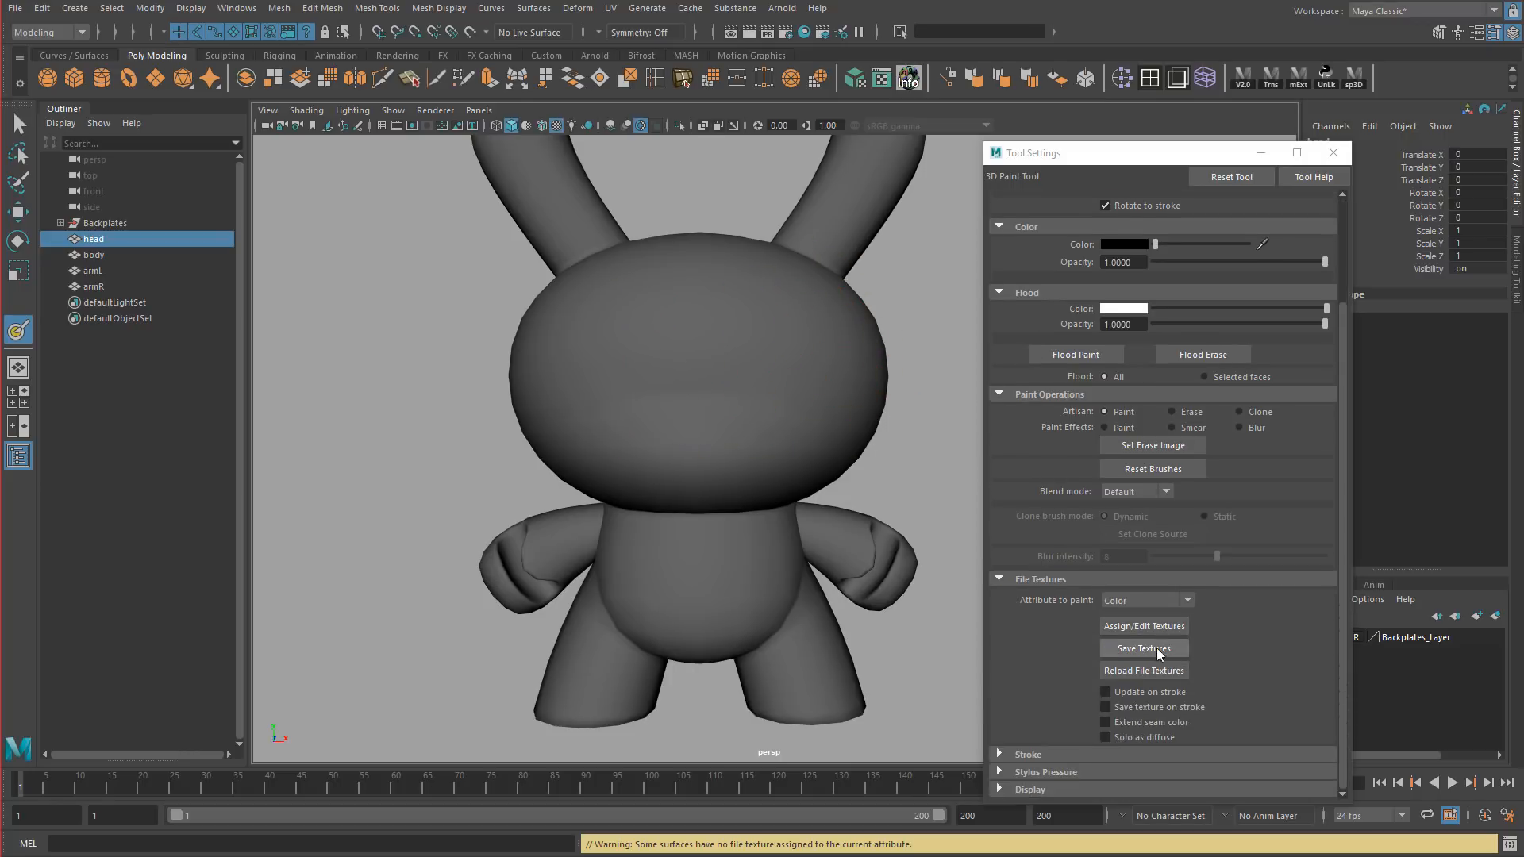
pyautogui.scroll(3, 1213, 642)
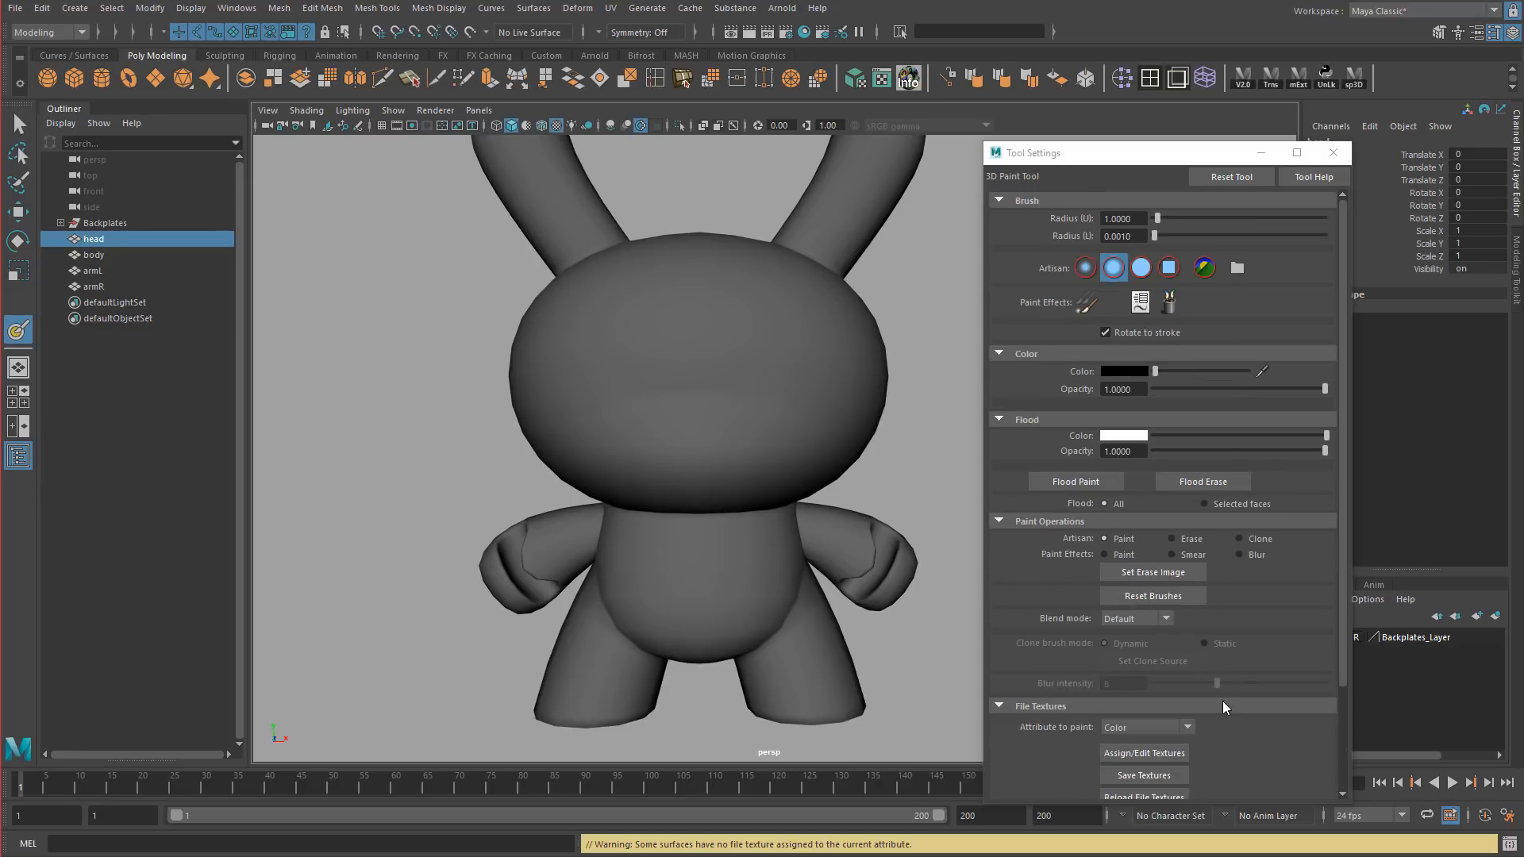
pyautogui.scroll(-2, 1229, 729)
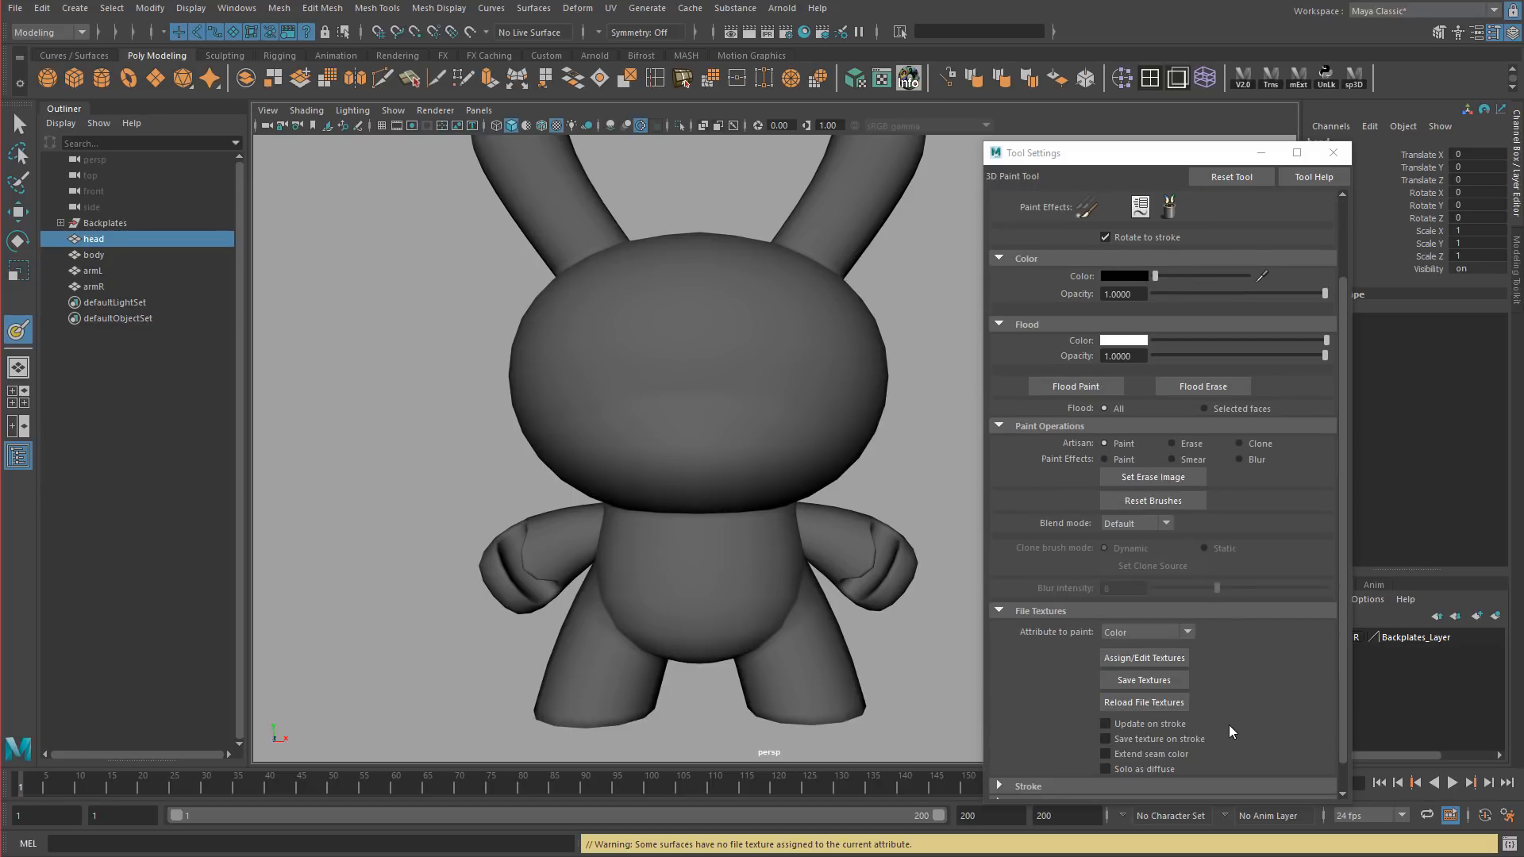
pyautogui.click(1140, 655)
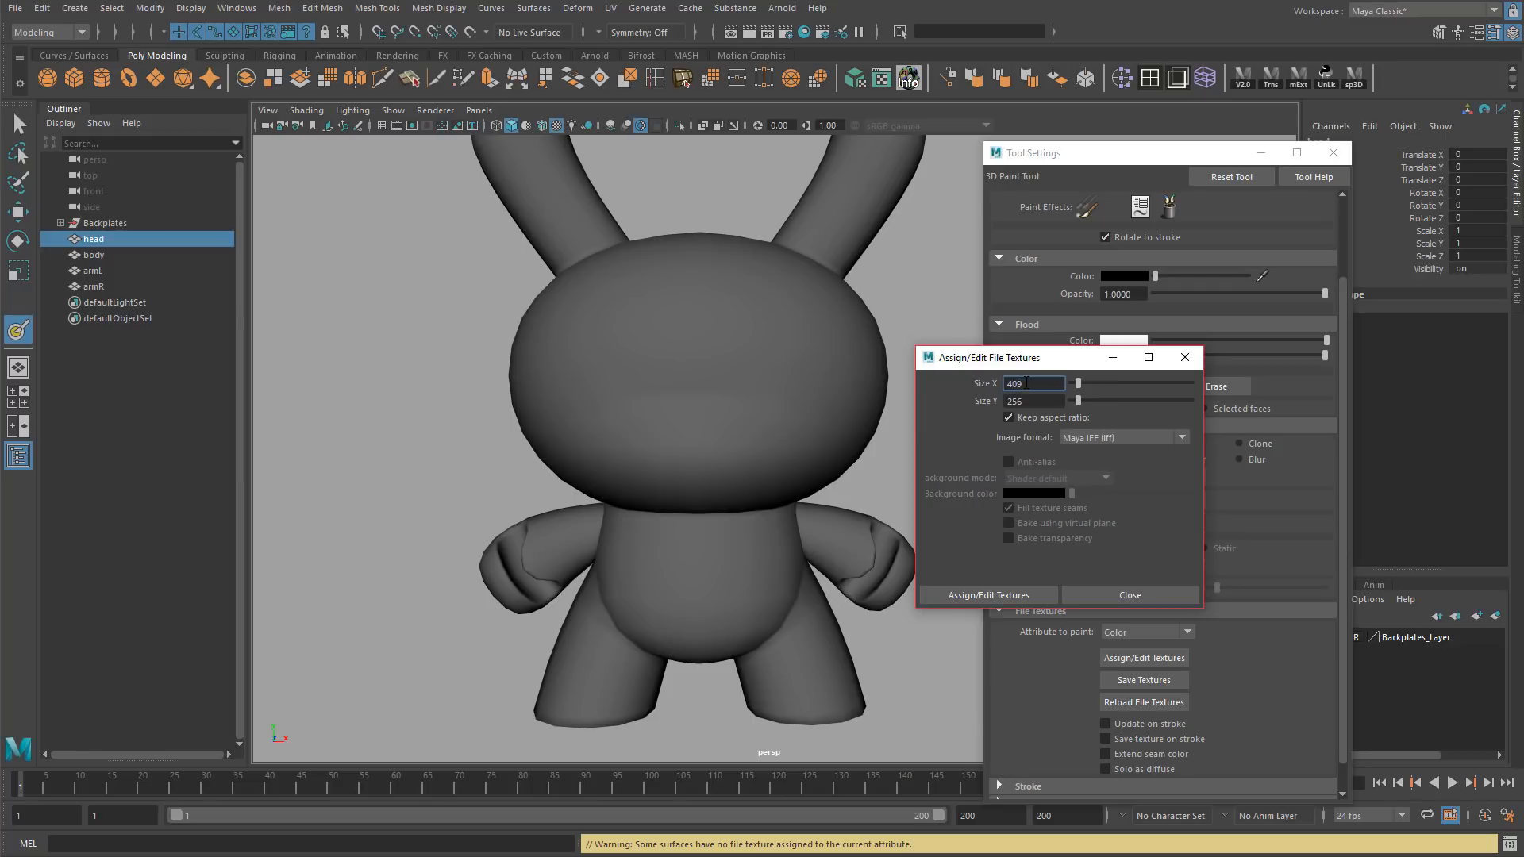
pyautogui.click(1022, 400)
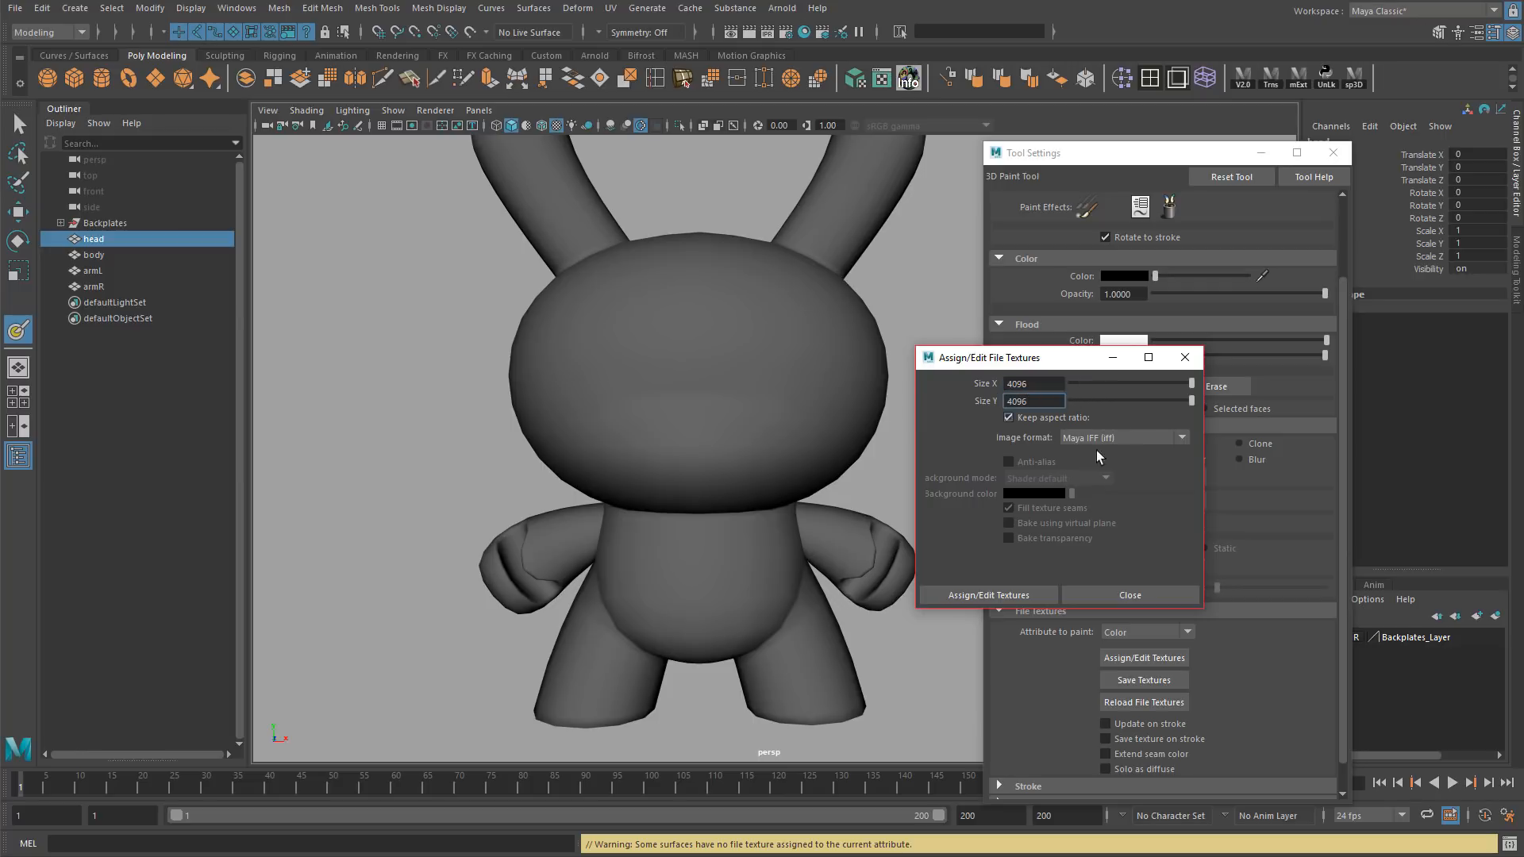
pyautogui.click(1127, 438)
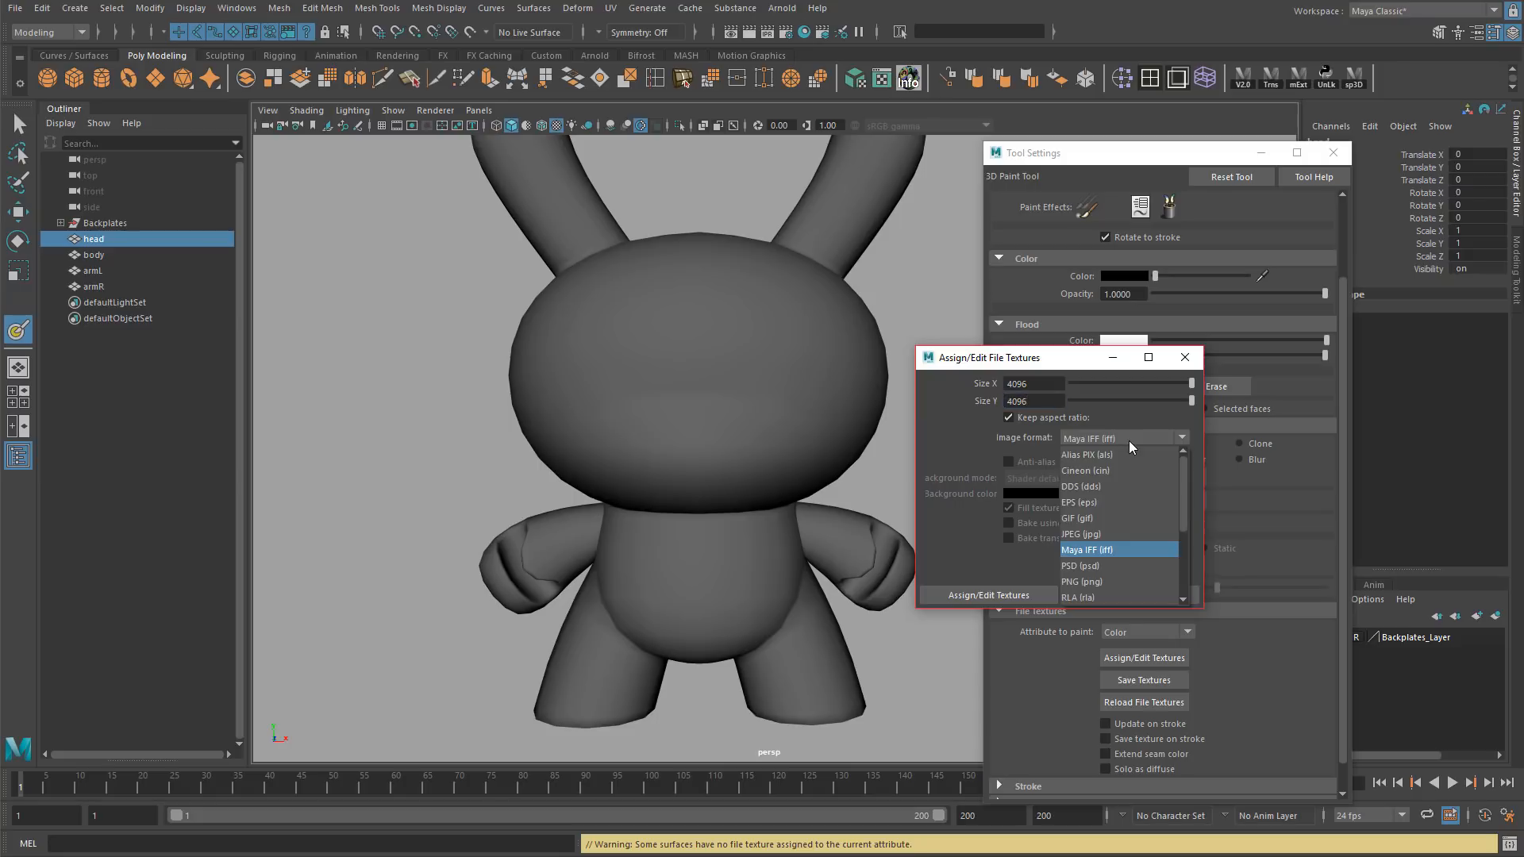
pyautogui.click(1098, 582)
pyautogui.click(1020, 597)
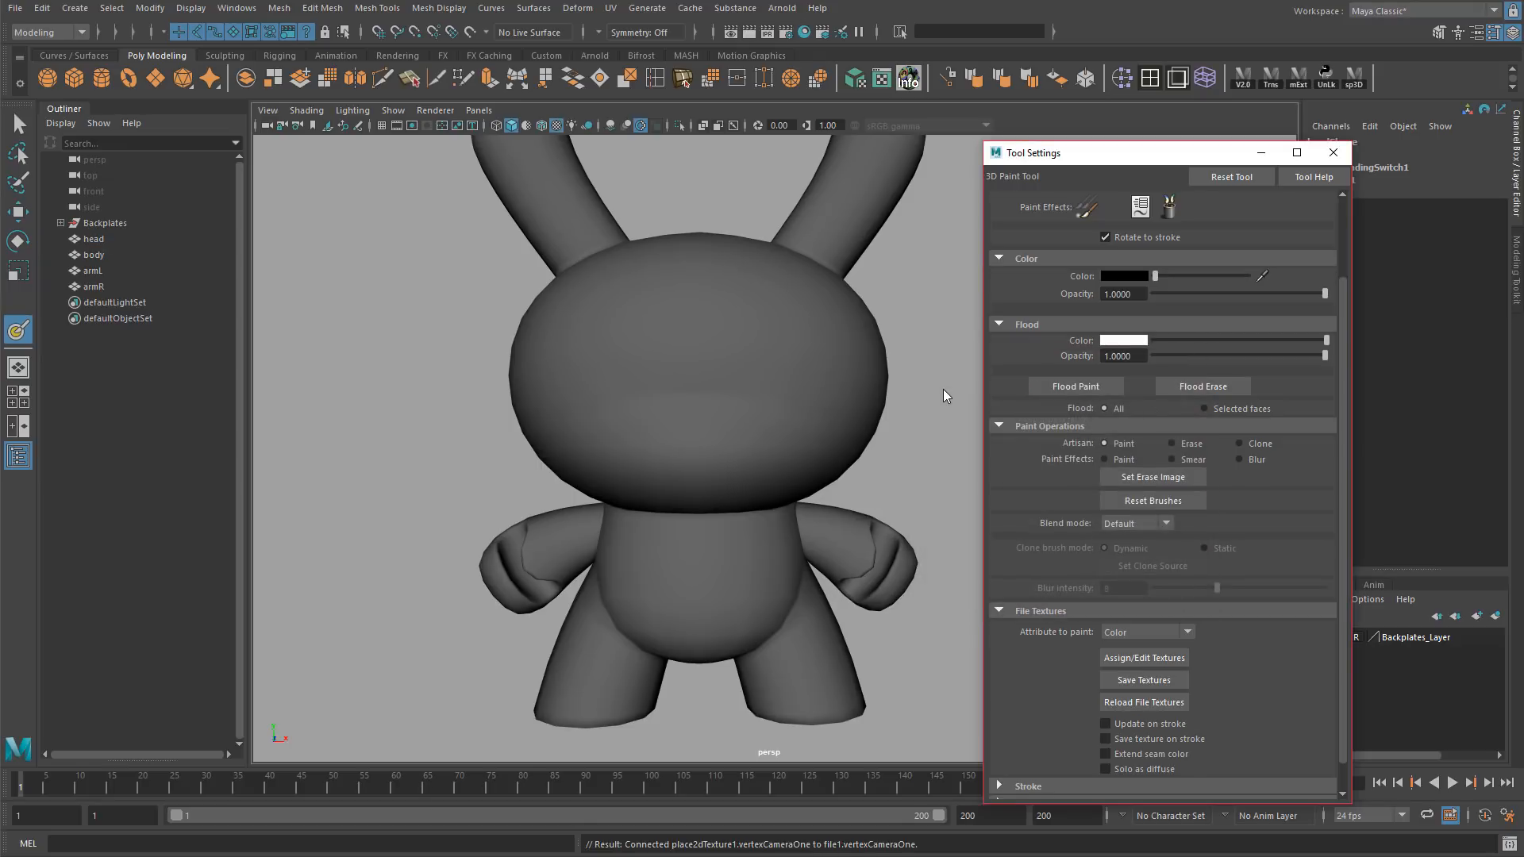
# Step: Turn on stroke reflection across the X axis for the 3D Paint Tool
pyautogui.keyDown('alt'); pyautogui.moveTo(914, 429); pyautogui.dragTo(858, 450); pyautogui.keyUp('alt')
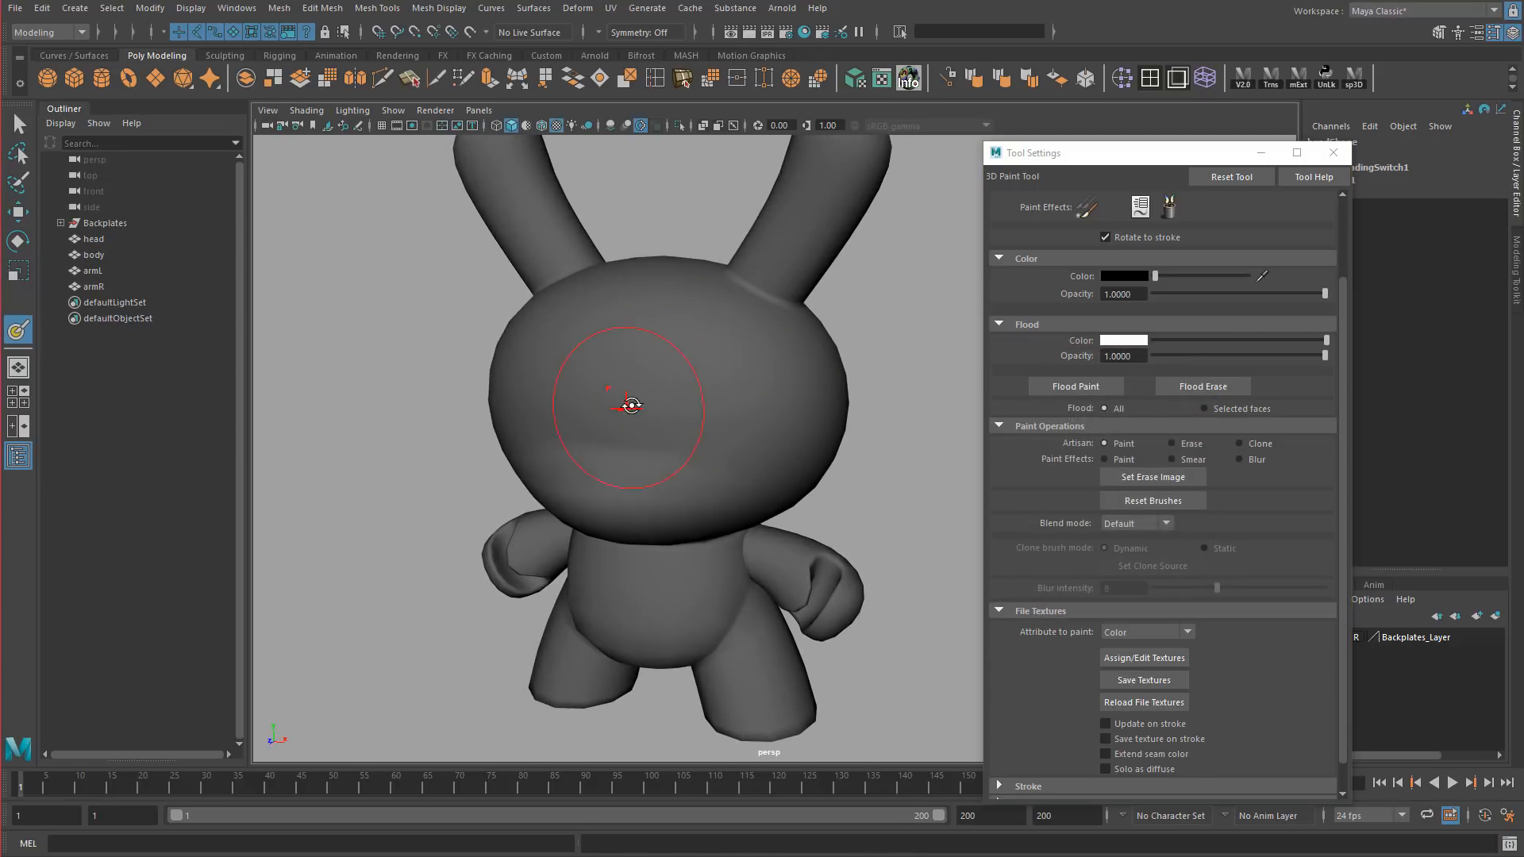
pyautogui.keyDown('alt'); pyautogui.moveTo(631, 407); pyautogui.dragTo(667, 365); pyautogui.keyUp('alt')
pyautogui.scroll(-2, 1015, 533)
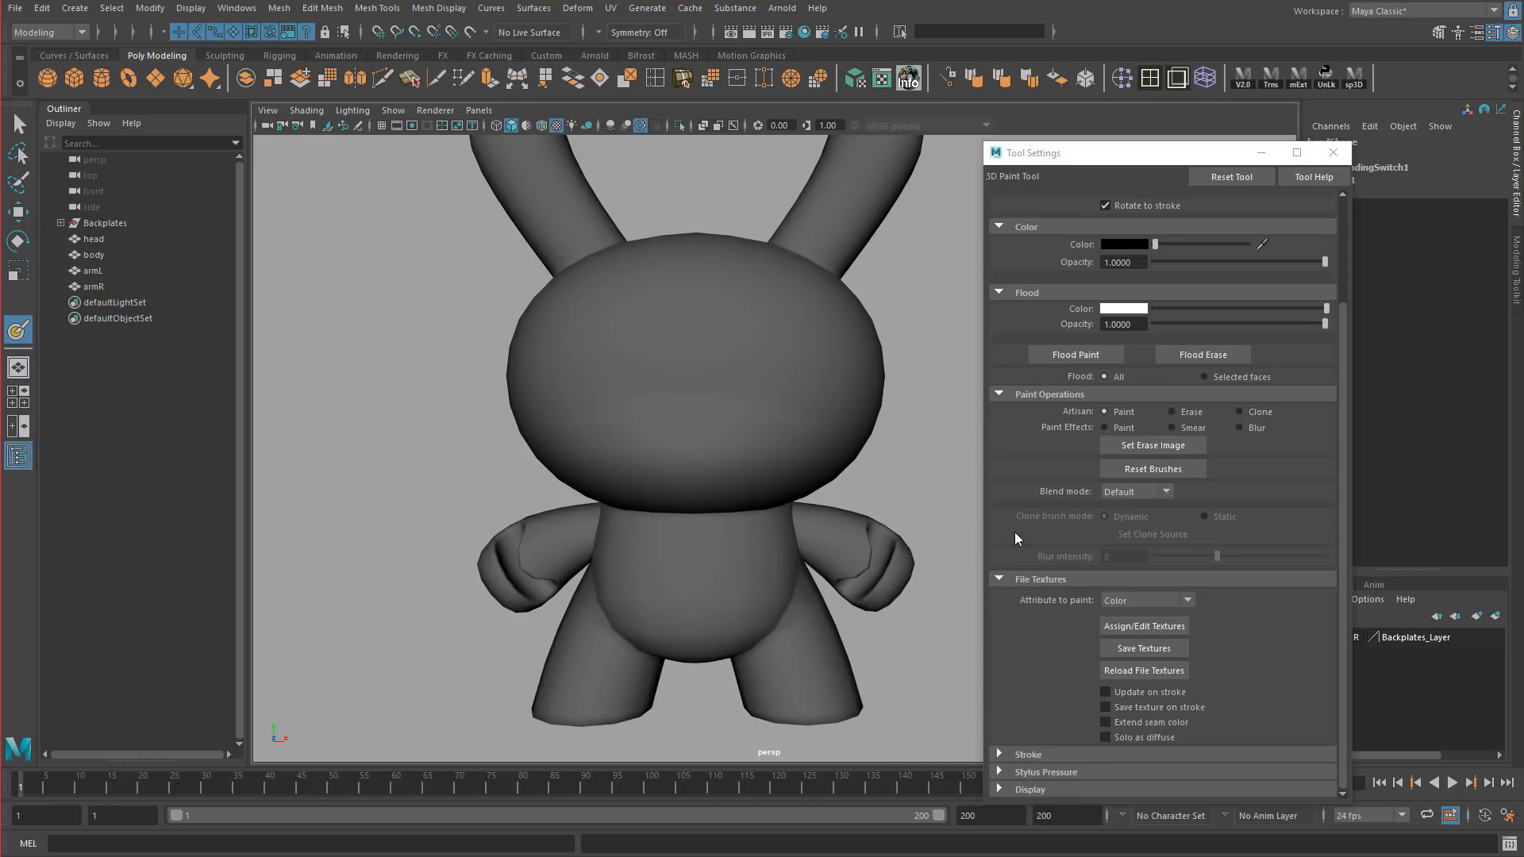
pyautogui.click(1028, 754)
pyautogui.scroll(-3, 1027, 752)
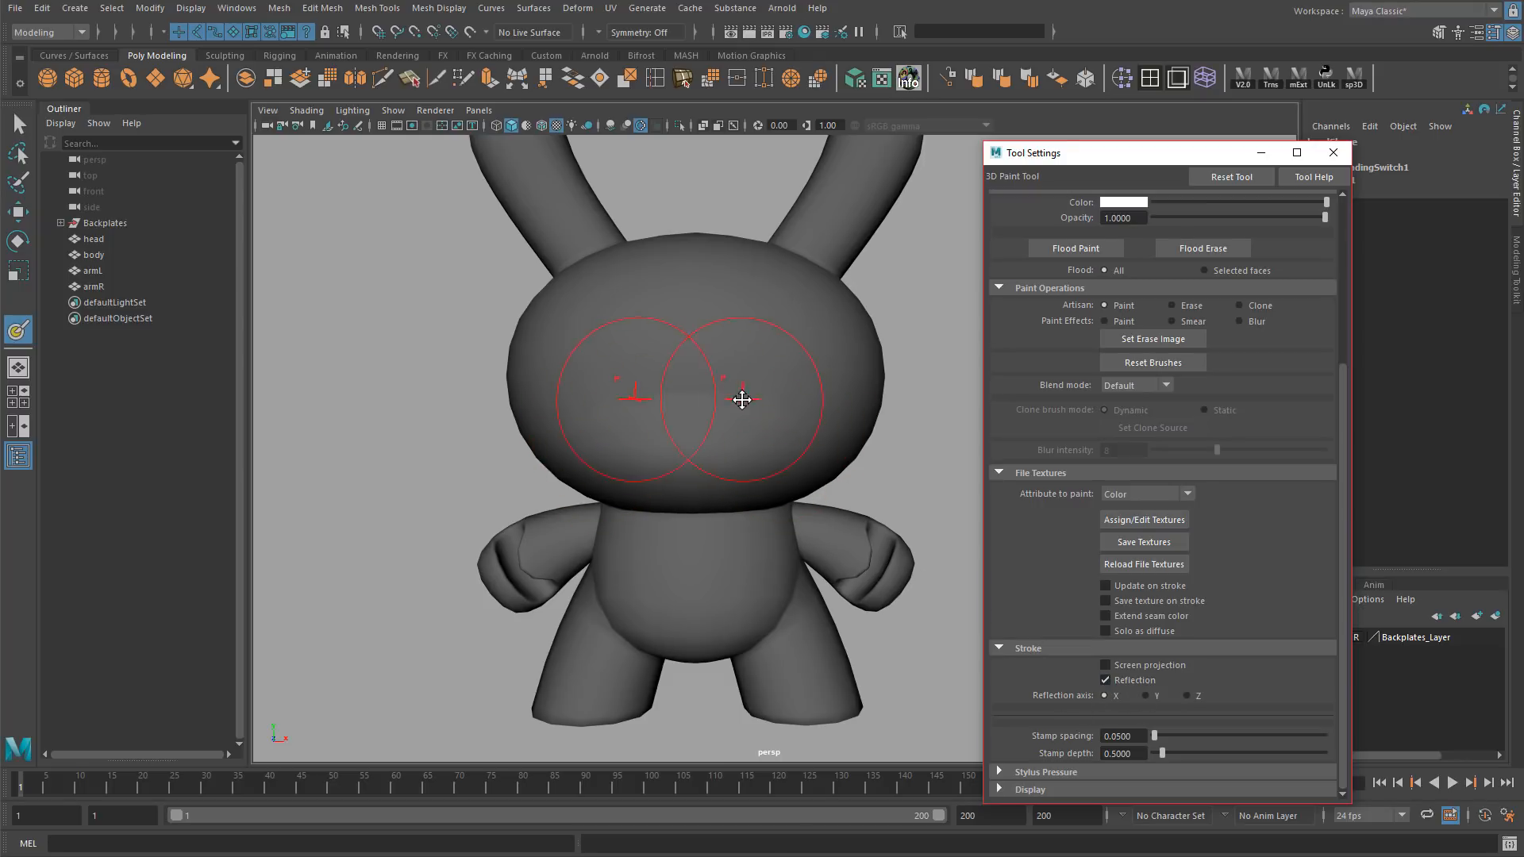
# Step: Shrink the brush and paint a mirrored black outline of the face area around the front of the head
pyautogui.keyDown('alt'); pyautogui.moveTo(741, 400); pyautogui.dragTo(736, 424, button='middle'); pyautogui.keyUp('alt')
pyautogui.keyDown('alt'); pyautogui.moveTo(780, 375); pyautogui.dragTo(750, 381); pyautogui.keyUp('alt')
pyautogui.press('b')
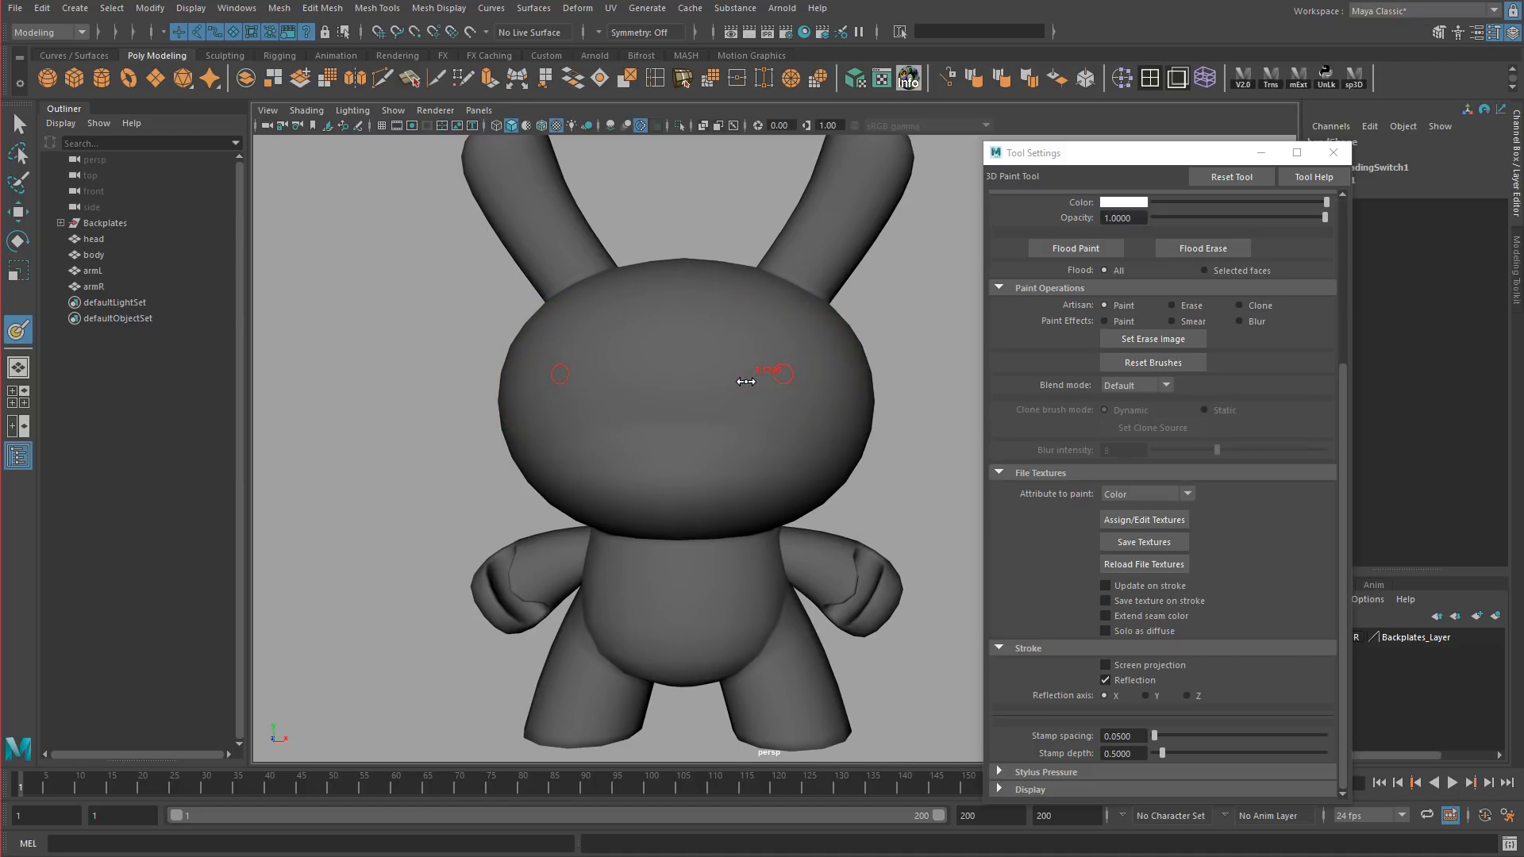
pyautogui.keyDown('alt'); pyautogui.moveTo(746, 383); pyautogui.dragTo(752, 406, button='middle'); pyautogui.keyUp('alt')
pyautogui.keyDown('alt'); pyautogui.moveTo(751, 410); pyautogui.dragTo(816, 444, button='right'); pyautogui.keyUp('alt')
pyautogui.moveTo(824, 400)
pyautogui.keyDown('alt'); pyautogui.mouseDown()
pyautogui.moveTo(800, 416)
pyautogui.moveTo(810, 395)
pyautogui.moveTo(789, 399)
pyautogui.mouseUp(); pyautogui.keyUp('alt')
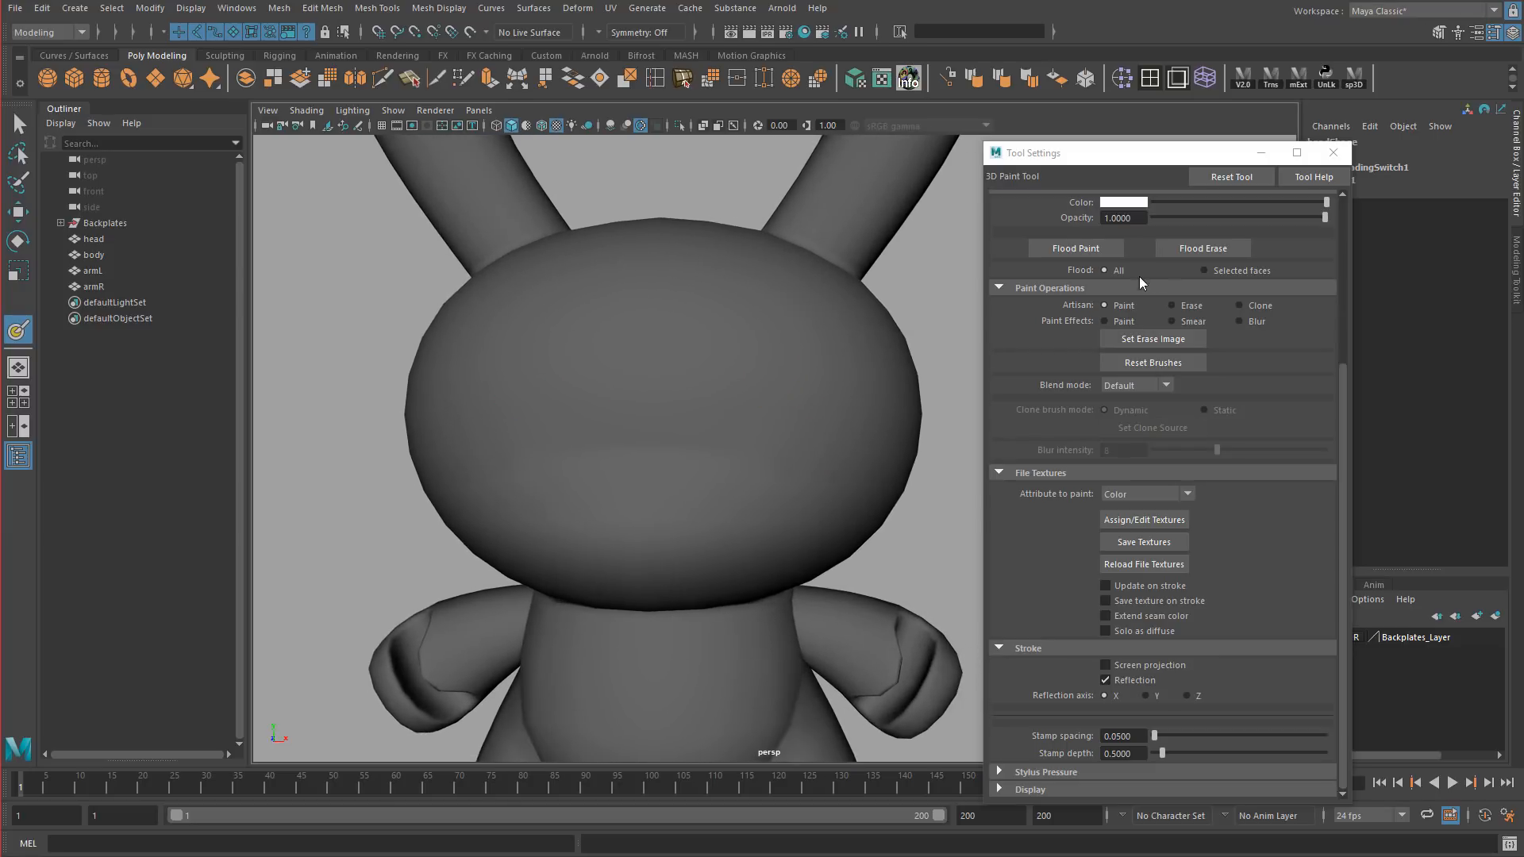
pyautogui.moveTo(1344, 385); pyautogui.dragTo(1350, 262)
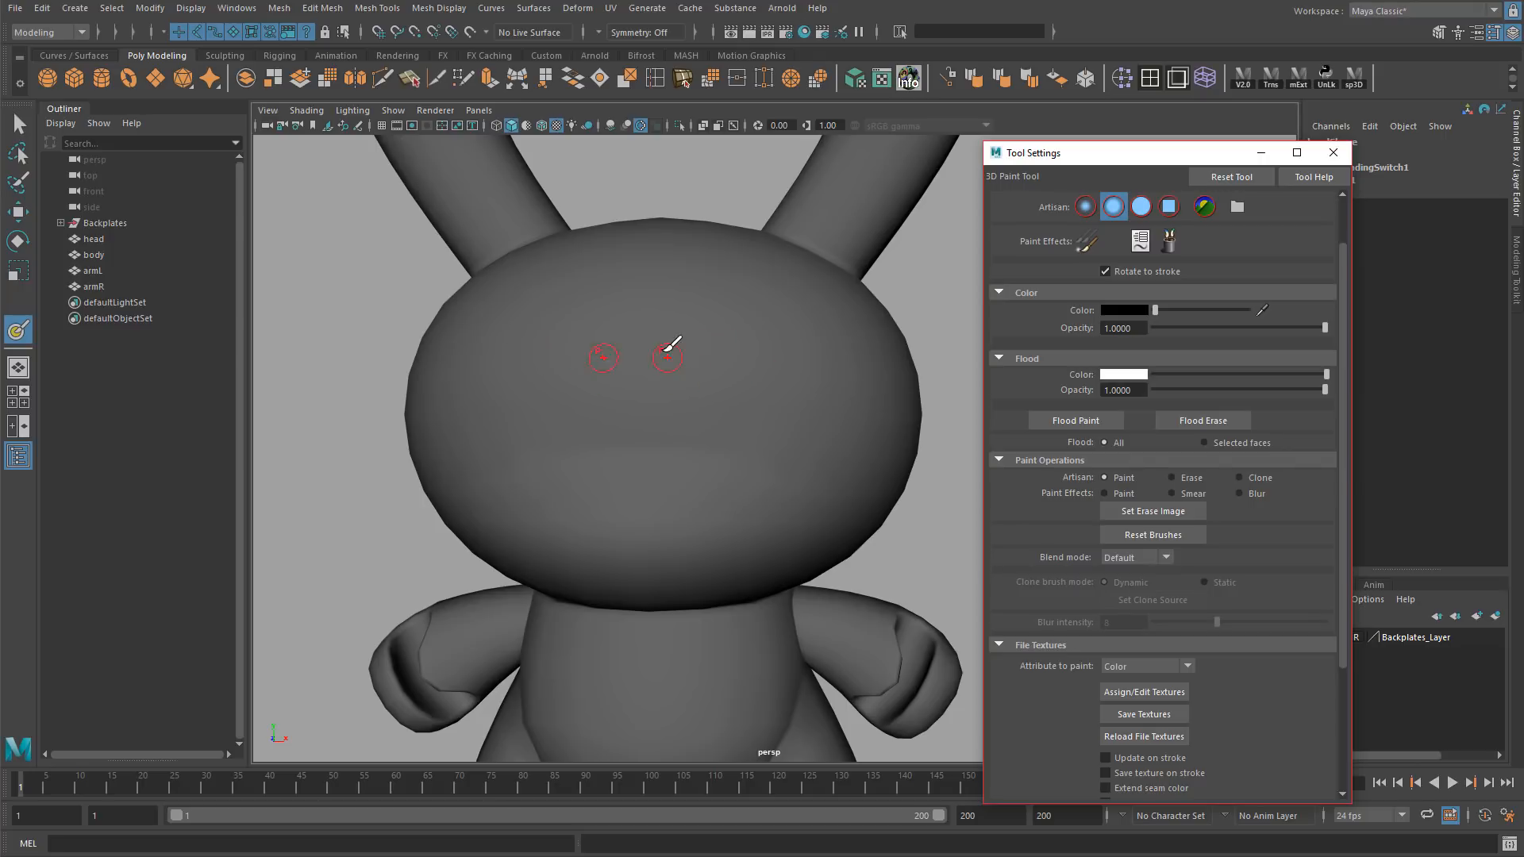
pyautogui.moveTo(731, 384)
pyautogui.keyDown('alt'); pyautogui.mouseDown(button='right')
pyautogui.moveTo(683, 377)
pyautogui.moveTo(717, 371)
pyautogui.mouseUp(button='right'); pyautogui.keyUp('alt')
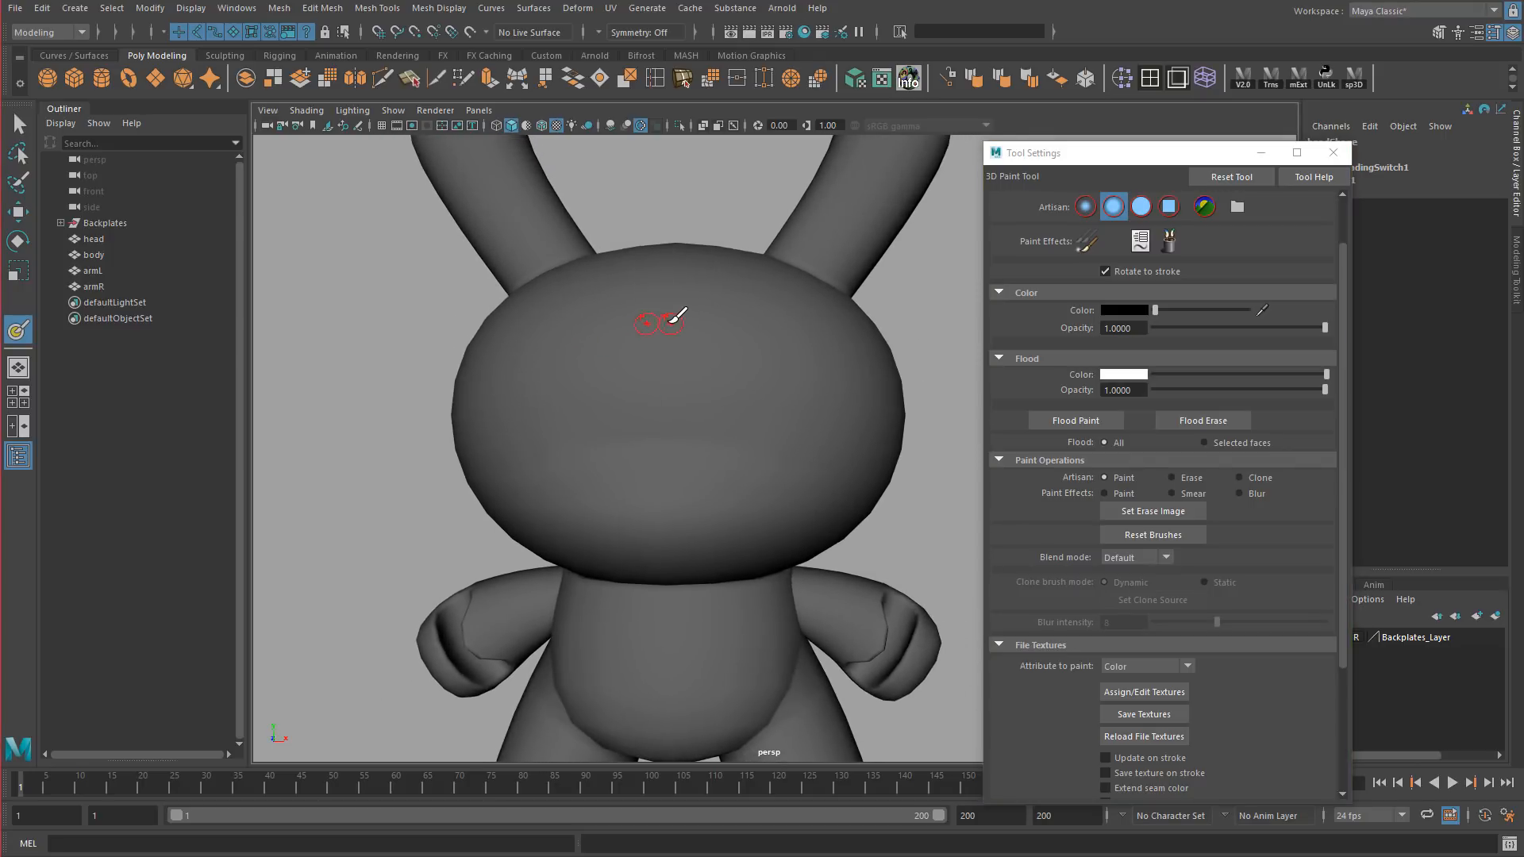
pyautogui.moveTo(667, 320)
pyautogui.mouseDown()
pyautogui.moveTo(818, 320)
pyautogui.moveTo(865, 359)
pyautogui.moveTo(873, 433)
pyautogui.moveTo(851, 483)
pyautogui.moveTo(864, 493)
pyautogui.moveTo(674, 425)
pyautogui.moveTo(670, 408)
pyautogui.moveTo(811, 416)
pyautogui.moveTo(844, 325)
pyautogui.mouseUp()
pyautogui.moveTo(804, 431)
pyautogui.keyDown('alt'); pyautogui.mouseDown()
pyautogui.moveTo(818, 435)
pyautogui.moveTo(783, 445)
pyautogui.moveTo(826, 445)
pyautogui.moveTo(763, 453)
pyautogui.mouseUp(); pyautogui.keyUp('alt')
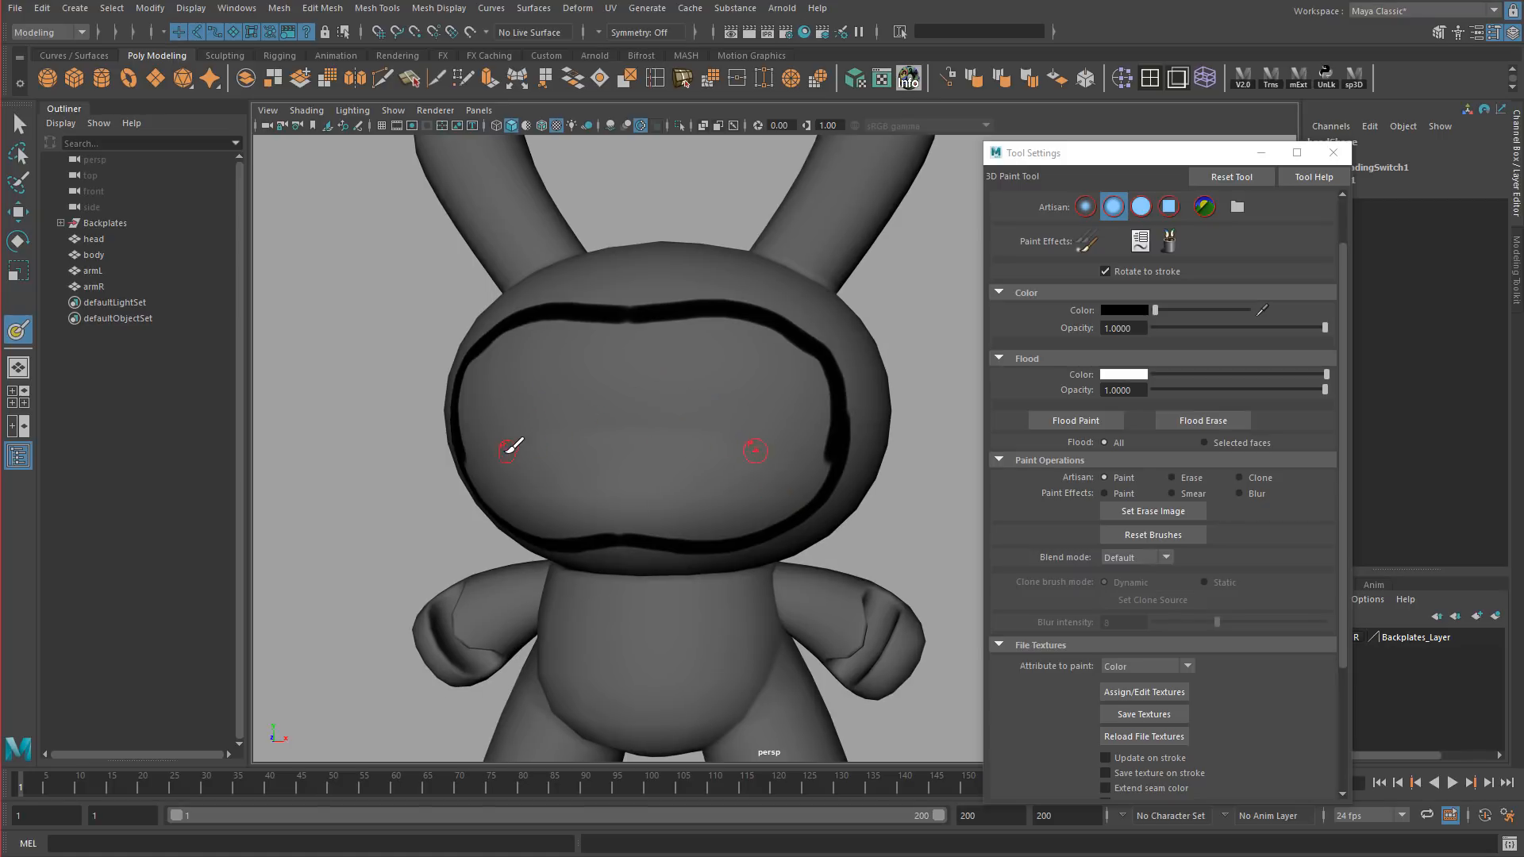
# Step: Paint a mirrored downturned mouth and, with a smaller brush, oval eyes with inner rings inside the face outline
pyautogui.moveTo(488, 473); pyautogui.dragTo(623, 436)
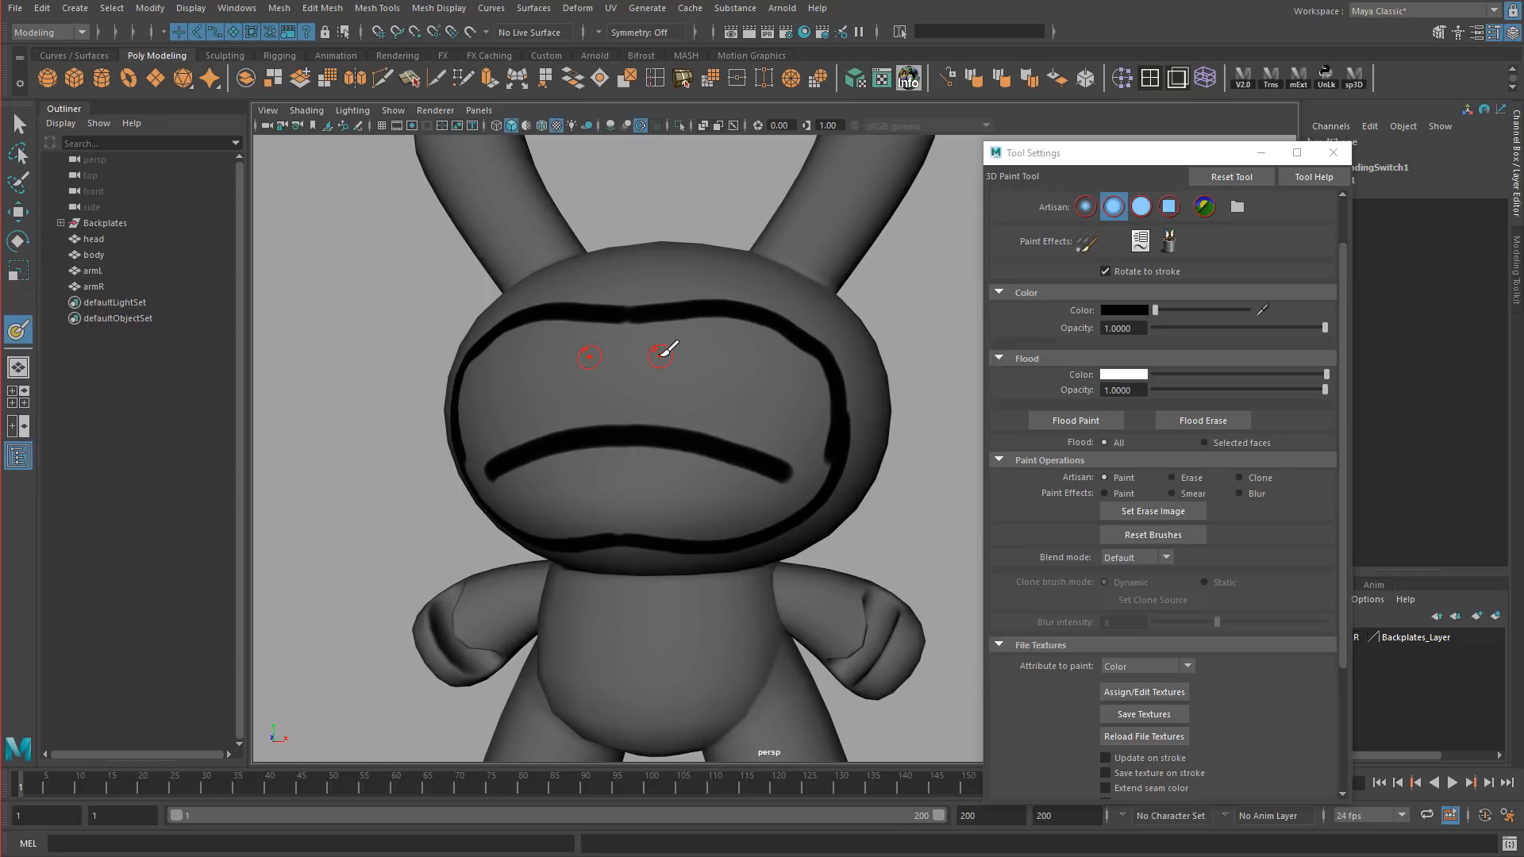
pyautogui.press('b')
pyautogui.moveTo(677, 357)
pyautogui.mouseDown()
pyautogui.moveTo(657, 373)
pyautogui.moveTo(711, 419)
pyautogui.moveTo(789, 401)
pyautogui.moveTo(784, 347)
pyautogui.mouseUp()
pyautogui.moveTo(681, 340); pyautogui.dragTo(671, 345)
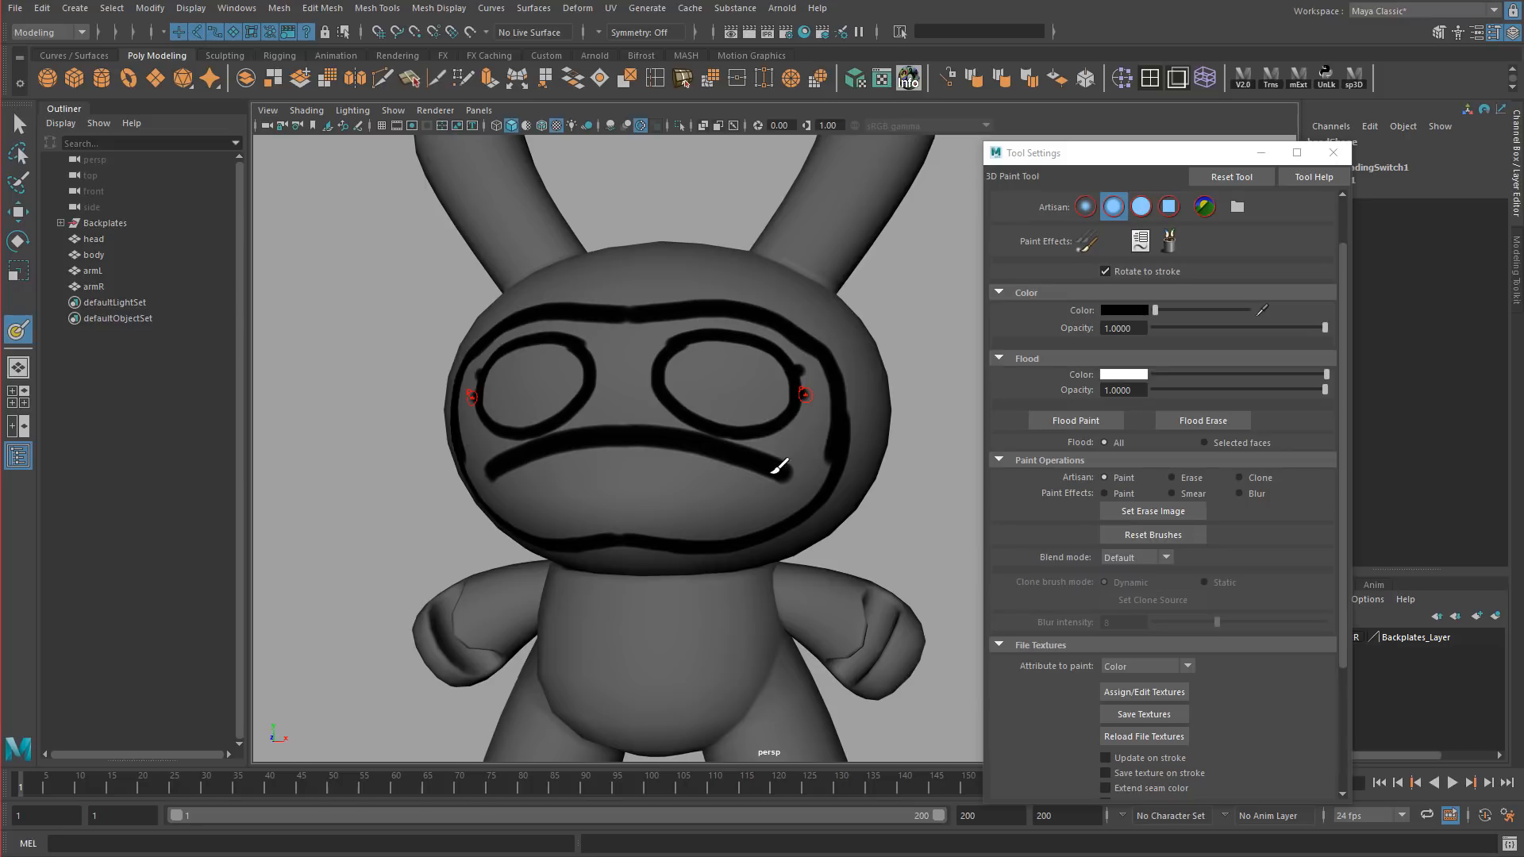
pyautogui.moveTo(796, 452)
pyautogui.keyDown('alt'); pyautogui.mouseDown()
pyautogui.moveTo(827, 402)
pyautogui.moveTo(794, 416)
pyautogui.moveTo(725, 359)
pyautogui.moveTo(715, 393)
pyautogui.moveTo(742, 432)
pyautogui.moveTo(782, 420)
pyautogui.moveTo(786, 367)
pyautogui.mouseUp(); pyautogui.keyUp('alt')
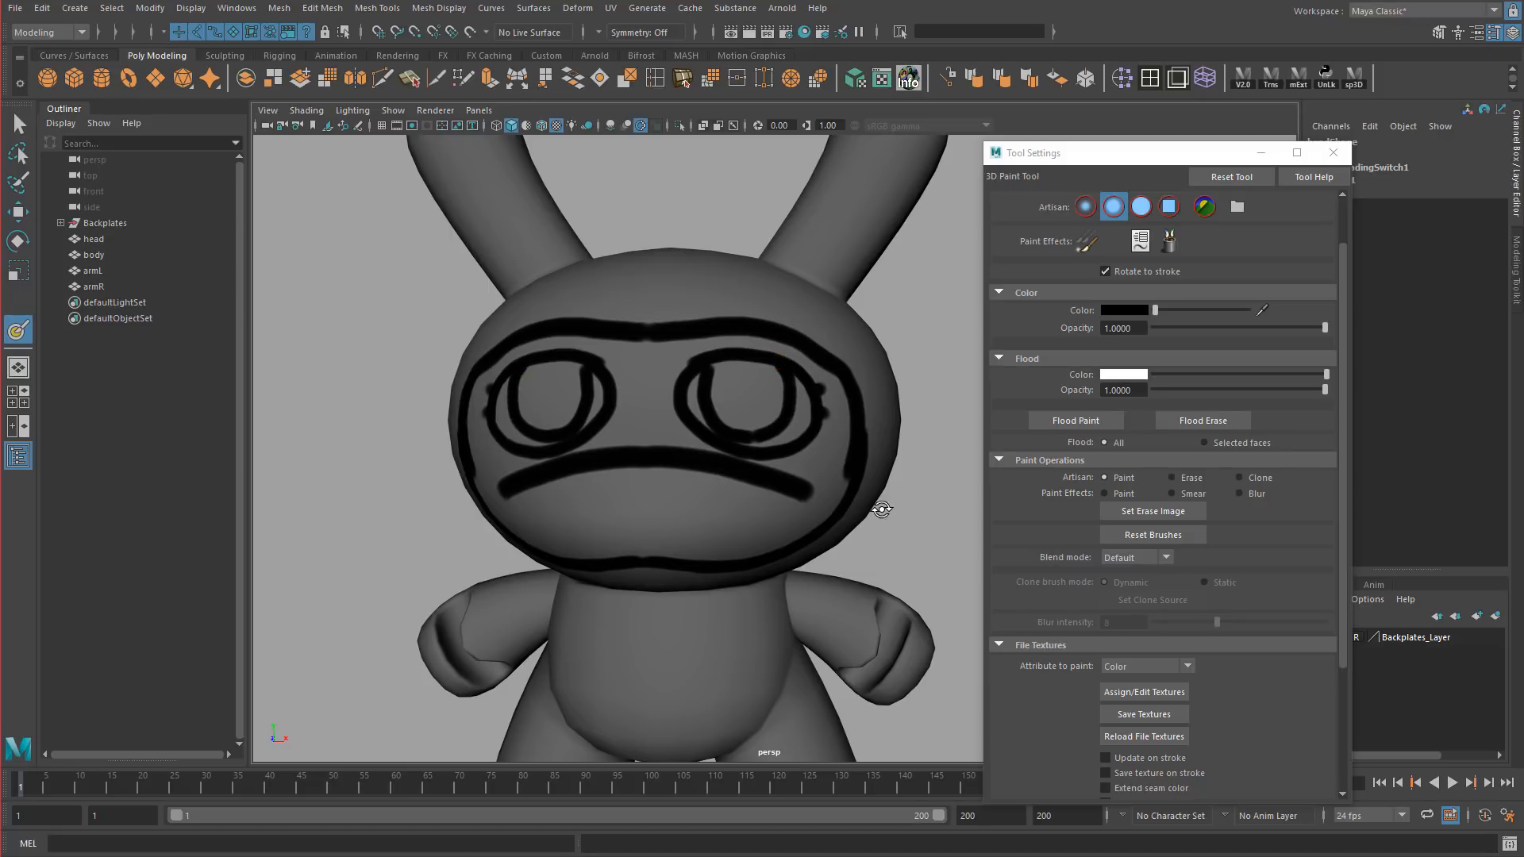
pyautogui.moveTo(878, 510)
pyautogui.keyDown('alt'); pyautogui.mouseDown()
pyautogui.moveTo(812, 502)
pyautogui.moveTo(890, 506)
pyautogui.mouseUp(); pyautogui.keyUp('alt')
pyautogui.keyDown('alt'); pyautogui.moveTo(890, 506); pyautogui.dragTo(802, 483, button='right'); pyautogui.keyUp('alt')
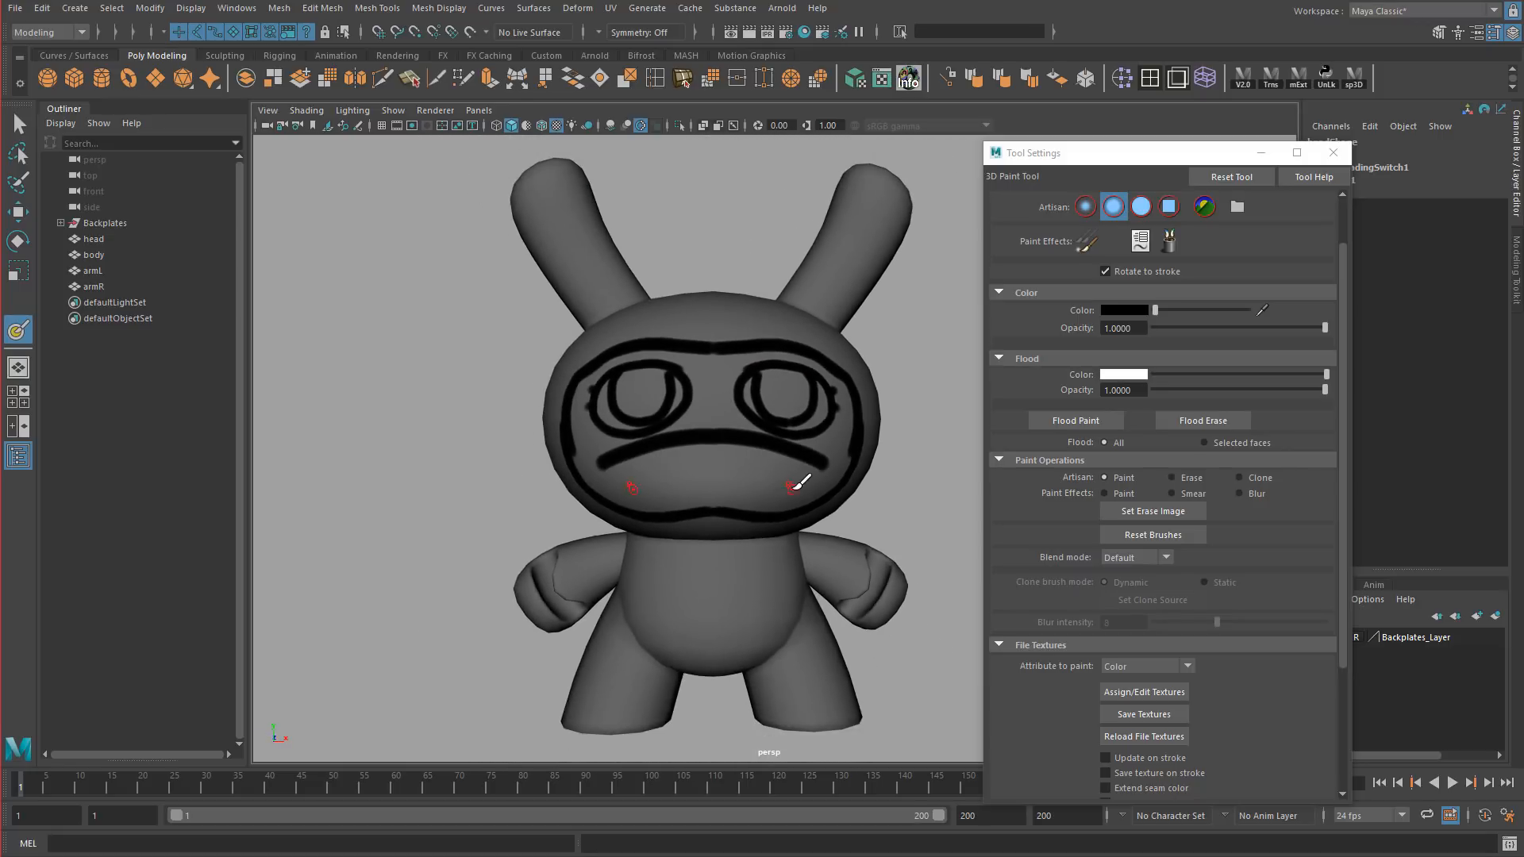
pyautogui.moveTo(799, 480)
pyautogui.keyDown('alt'); pyautogui.mouseDown()
pyautogui.moveTo(774, 491)
pyautogui.moveTo(817, 486)
pyautogui.moveTo(762, 479)
pyautogui.moveTo(802, 492)
pyautogui.mouseUp(); pyautogui.keyUp('alt')
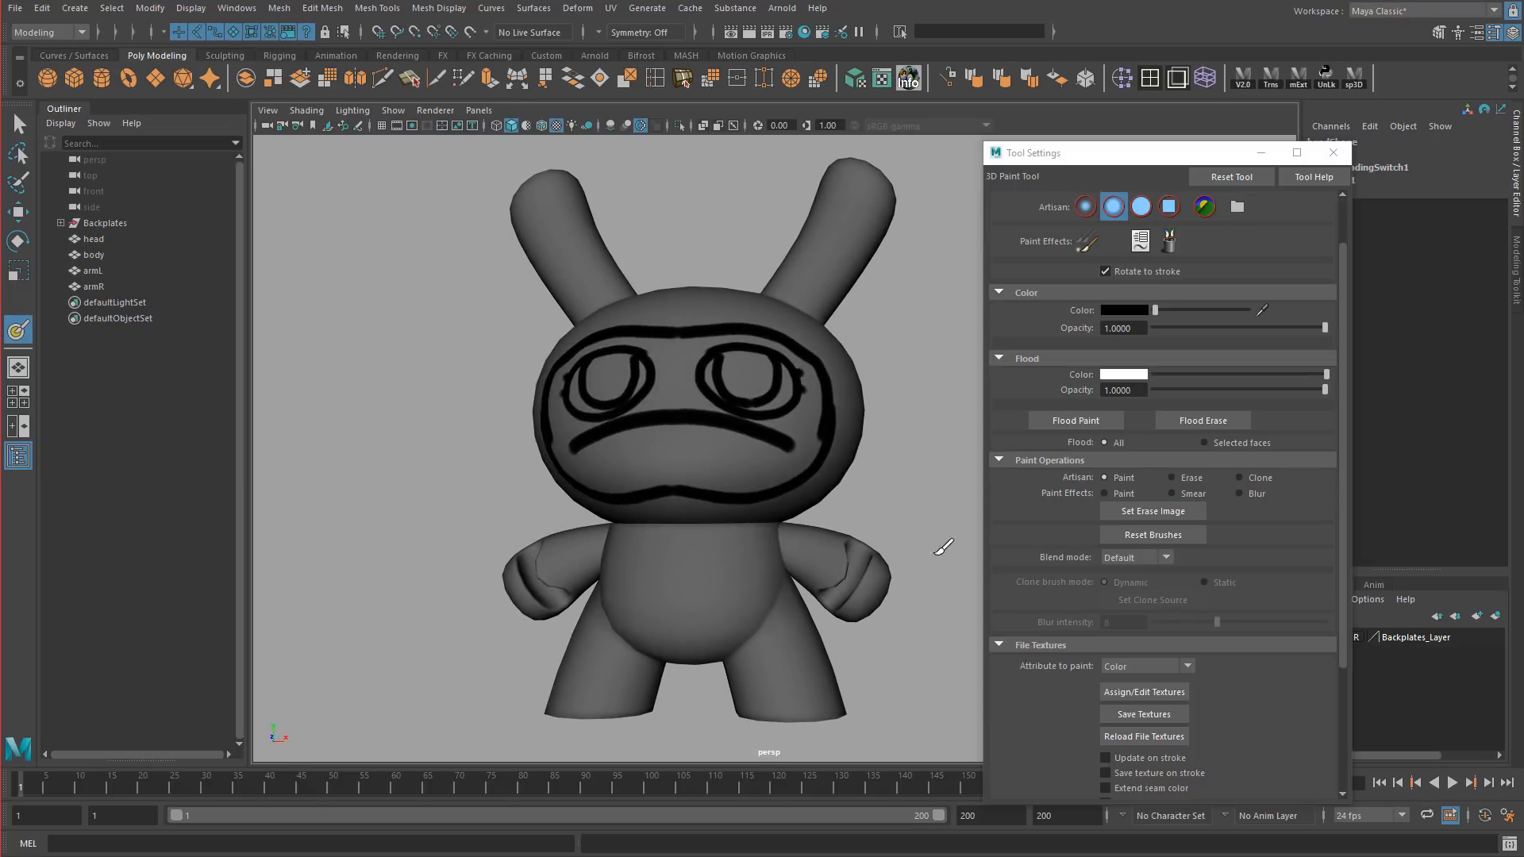
# Step: Save the painted head texture and leave the 3D Paint Tool for the Move tool, with nothing selected
pyautogui.click(1128, 718)
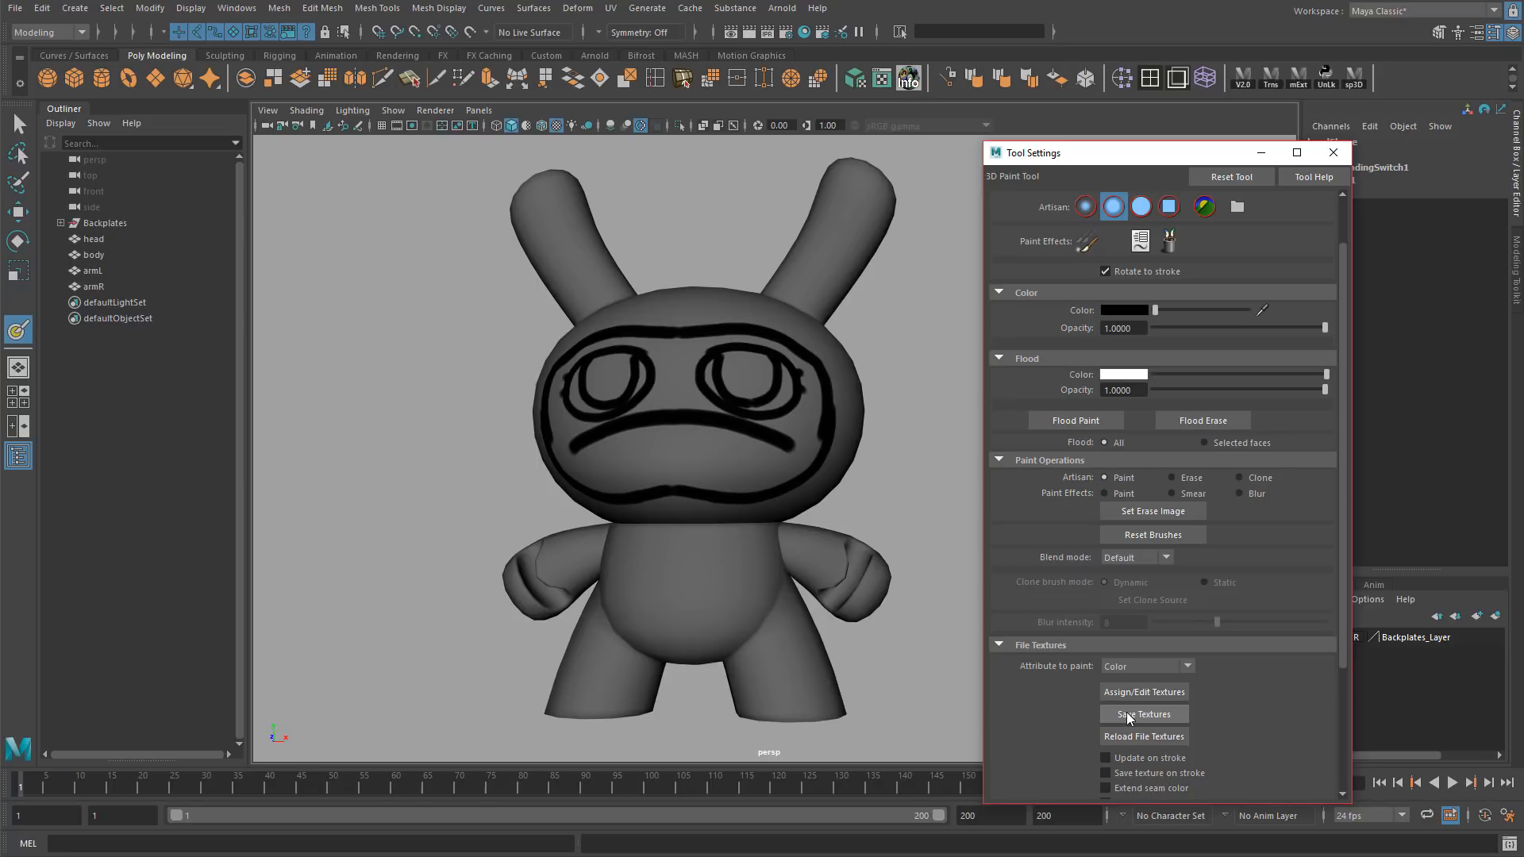
pyautogui.click(1128, 718)
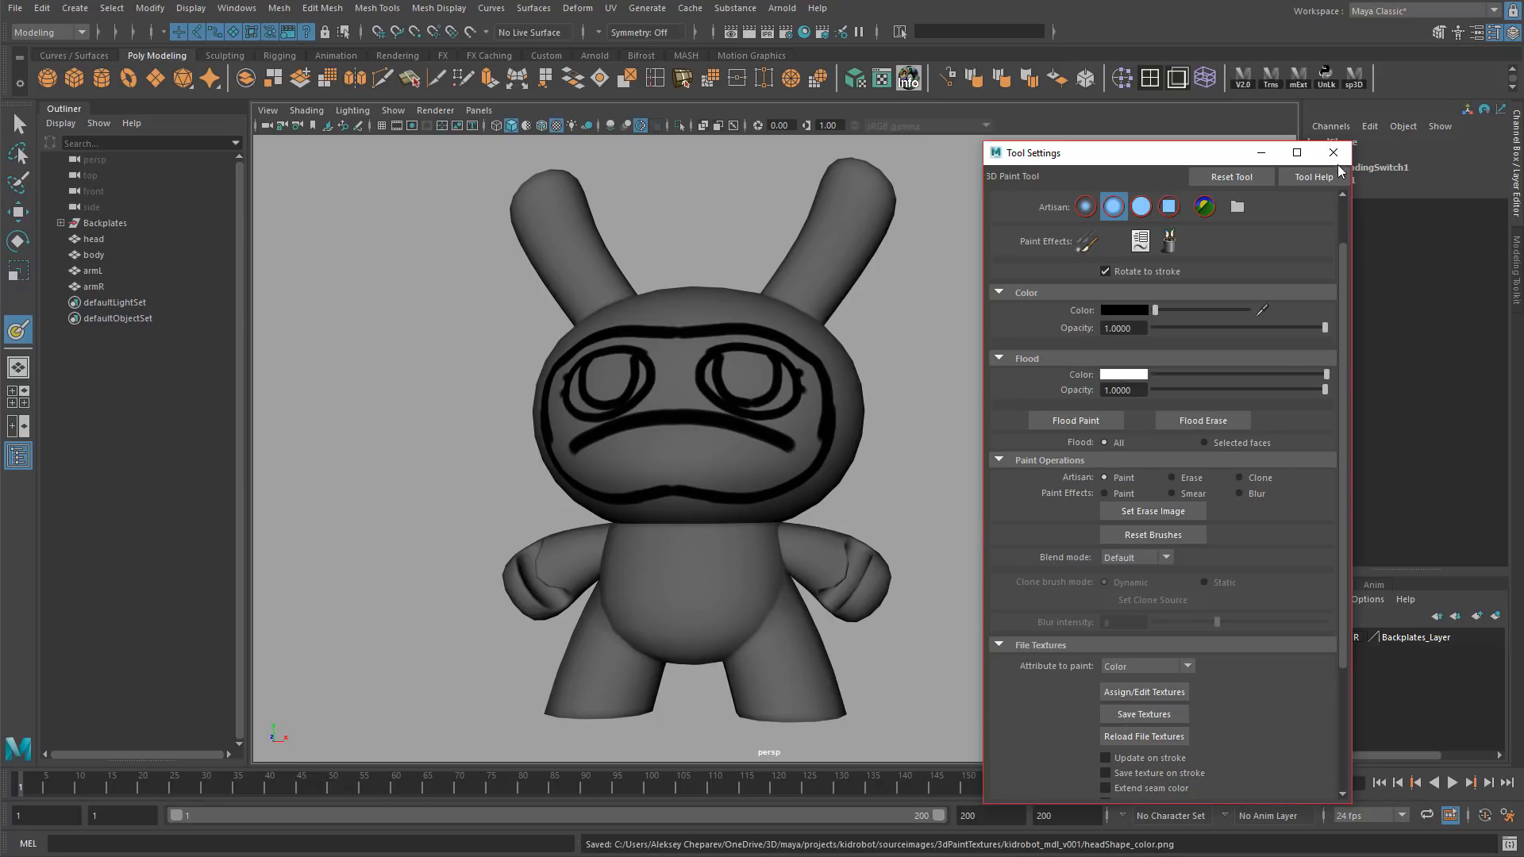
pyautogui.click(1334, 152)
pyautogui.press('w')
pyautogui.keyDown('alt'); pyautogui.moveTo(918, 410); pyautogui.dragTo(917, 423); pyautogui.keyUp('alt')
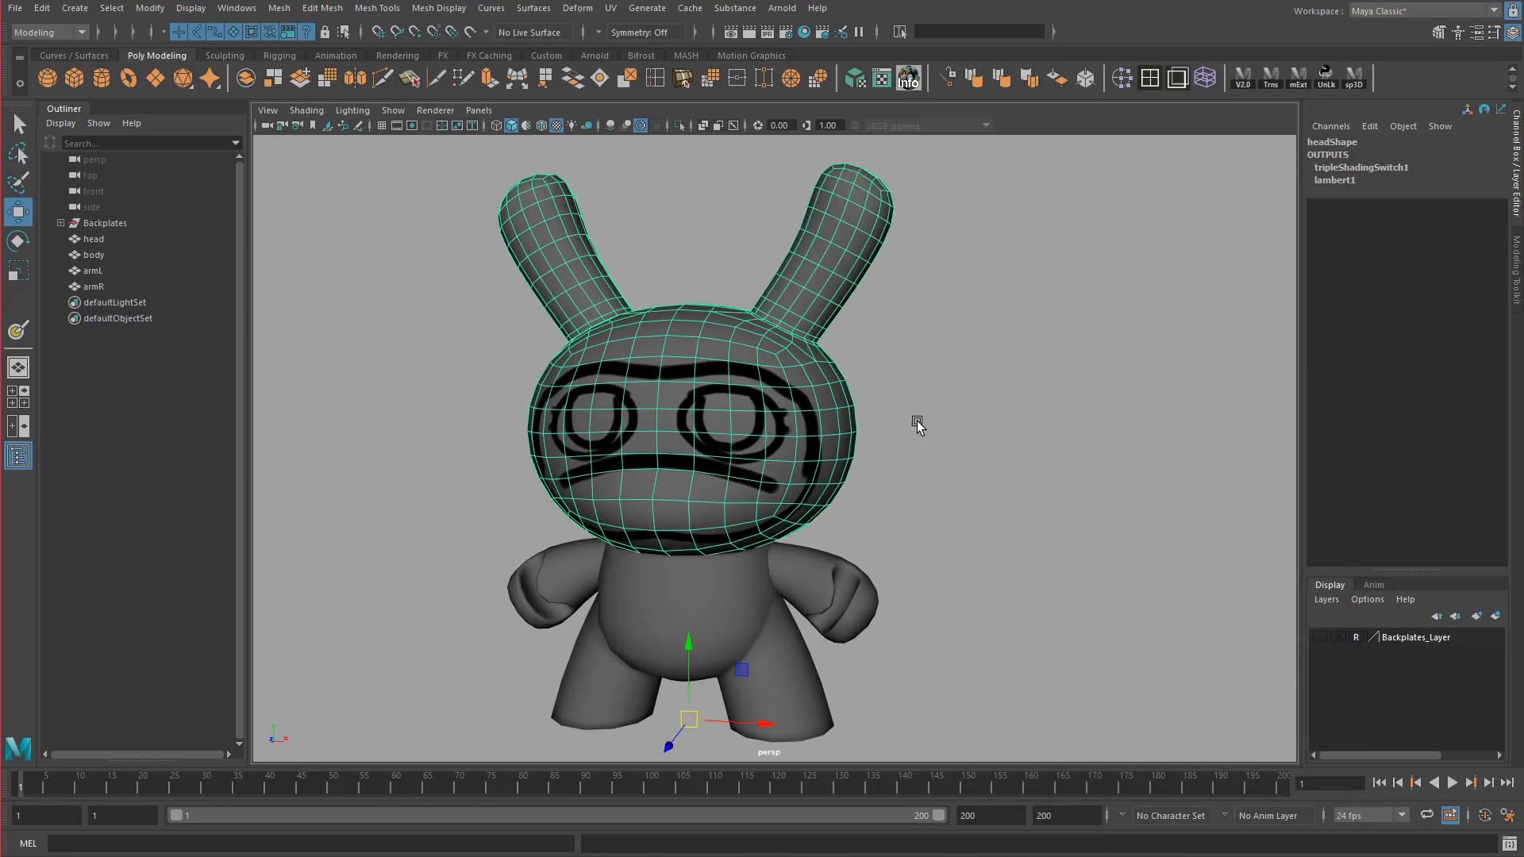
pyautogui.click(923, 423)
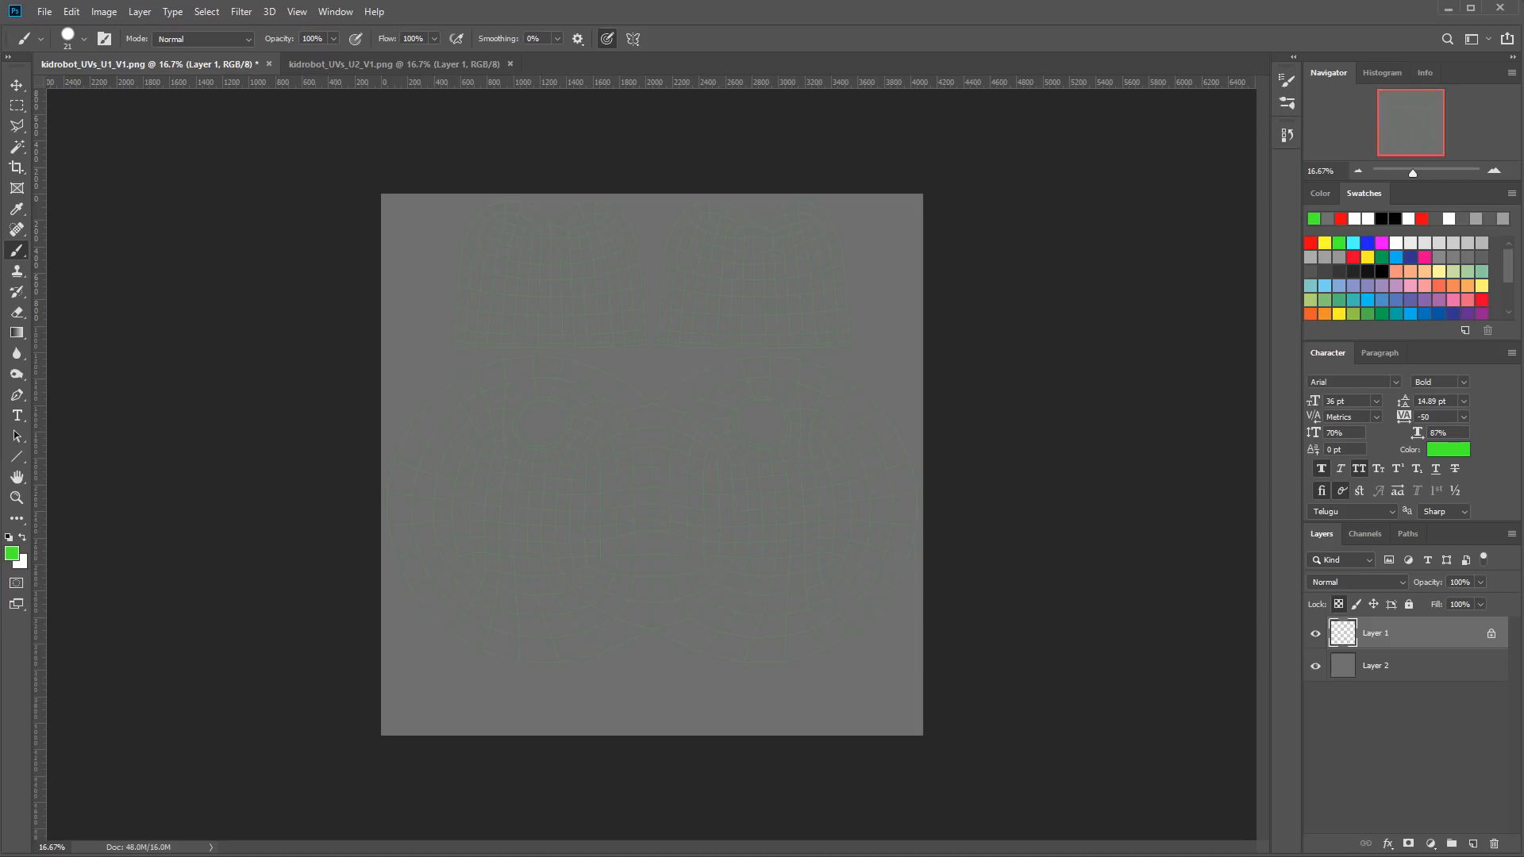
# Step: Switch to Photoshop and open headShape_color.png from the kidrobot_mdl_v001 folder inside sourceimages/3dPaintTextures
pyautogui.click(45, 11)
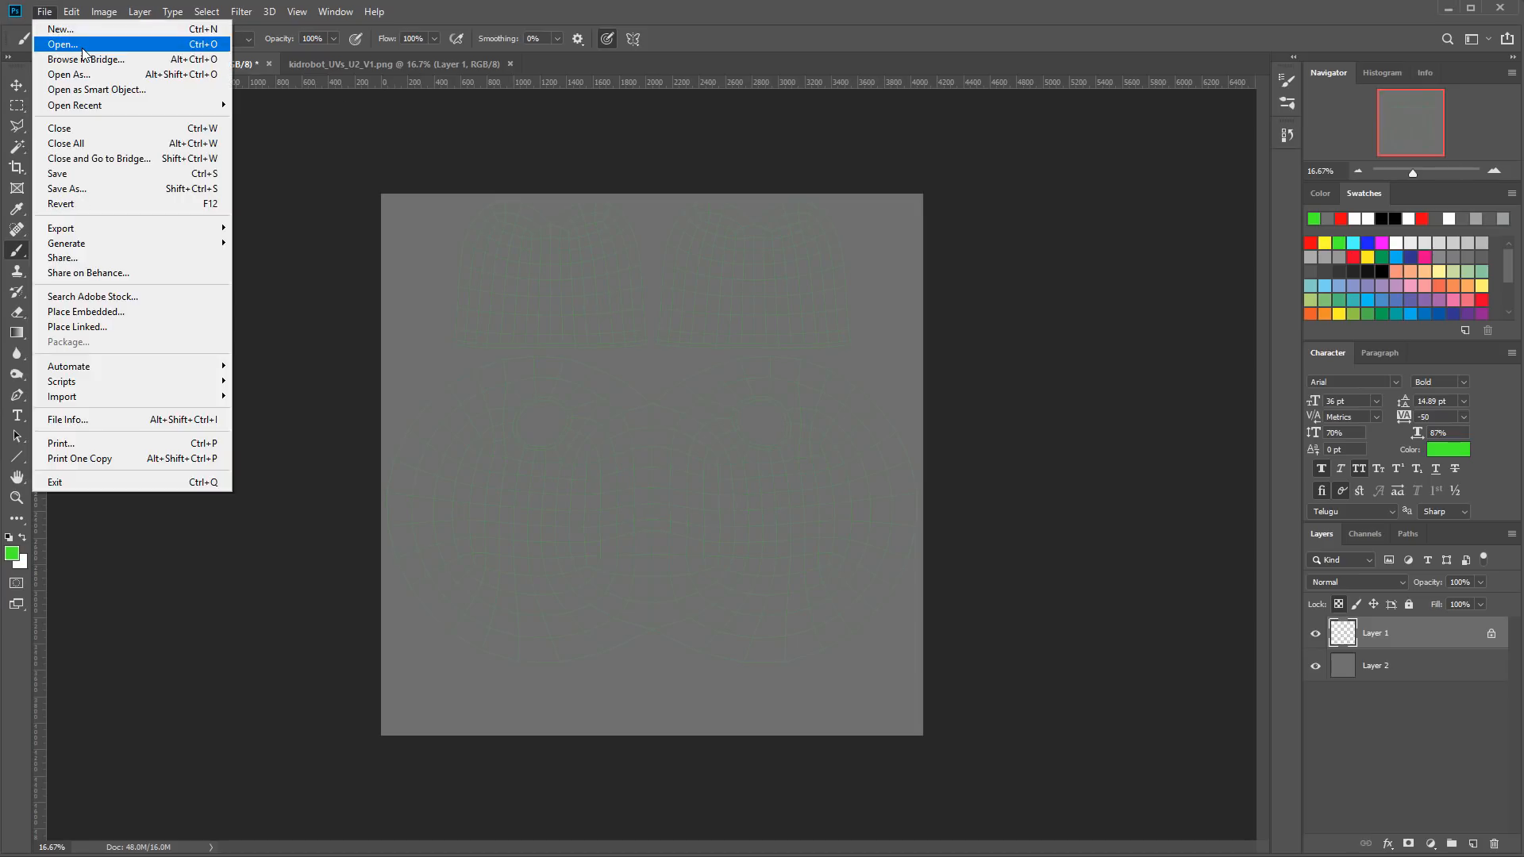
pyautogui.click(64, 45)
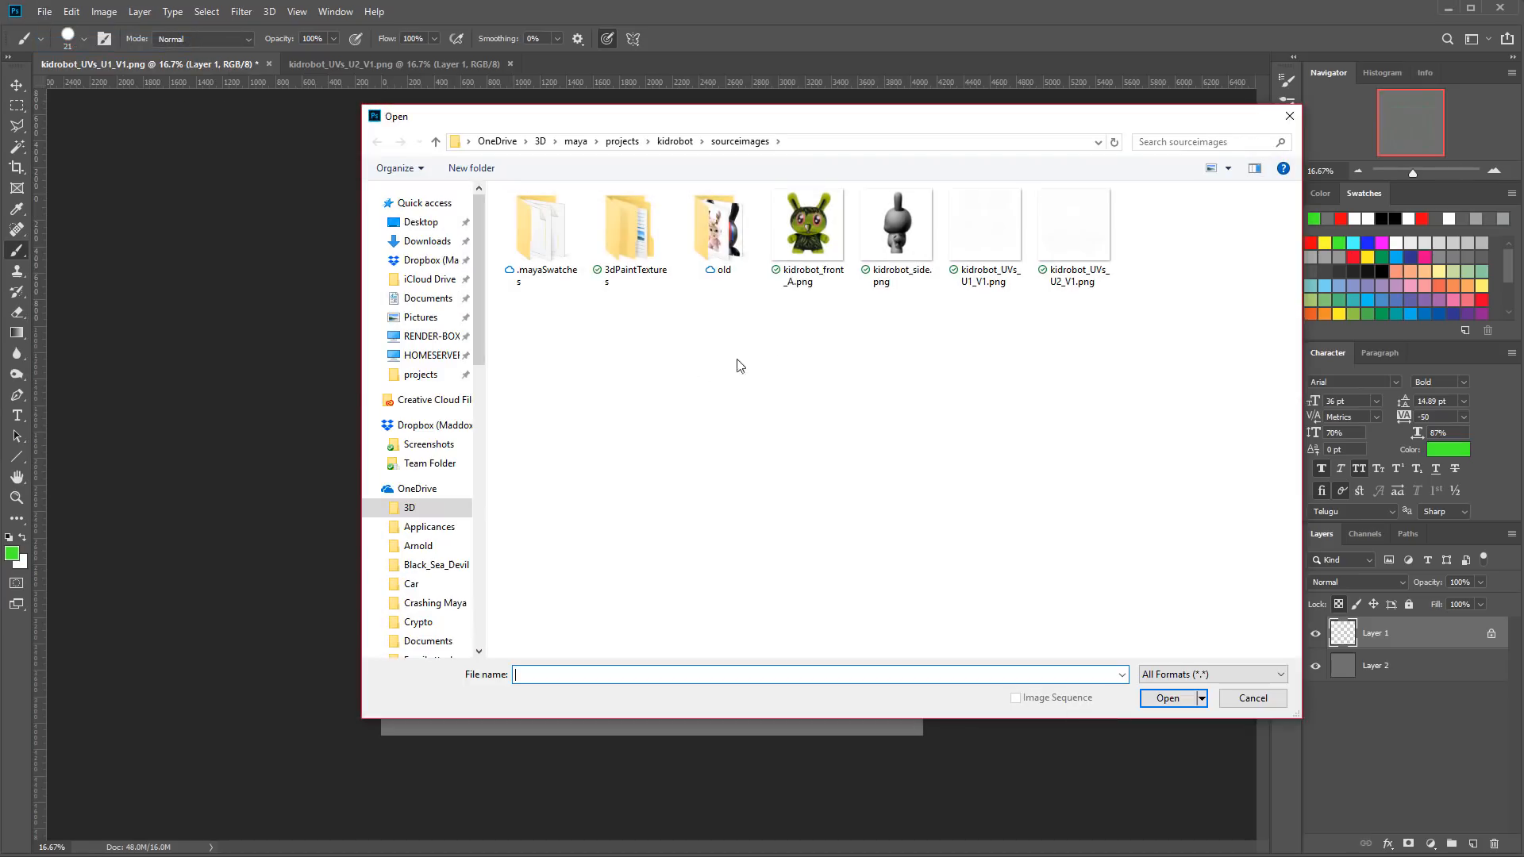
pyautogui.click(633, 235)
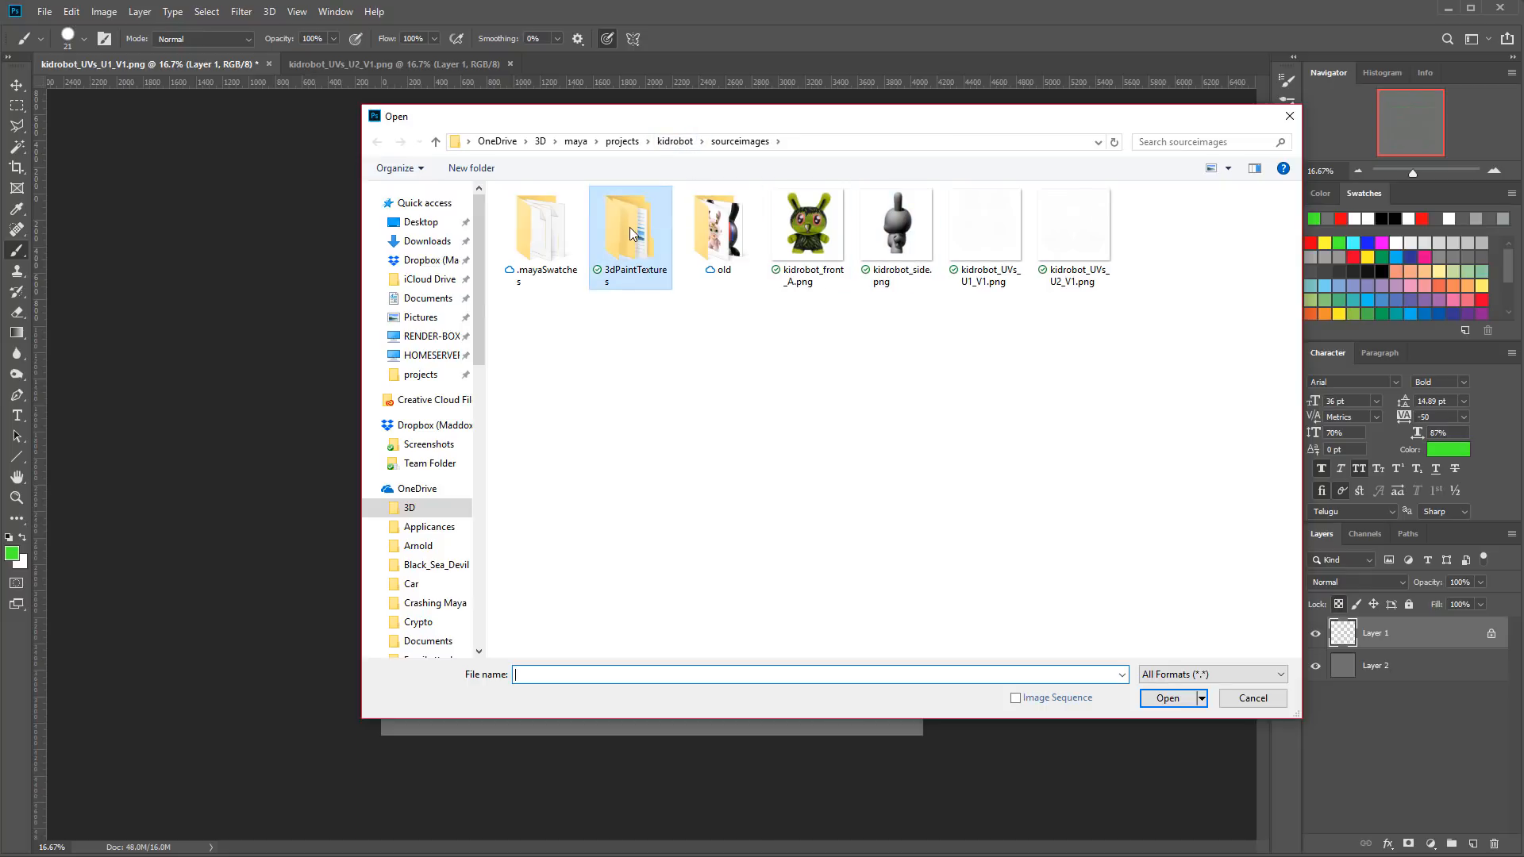
pyautogui.doubleClick(634, 235)
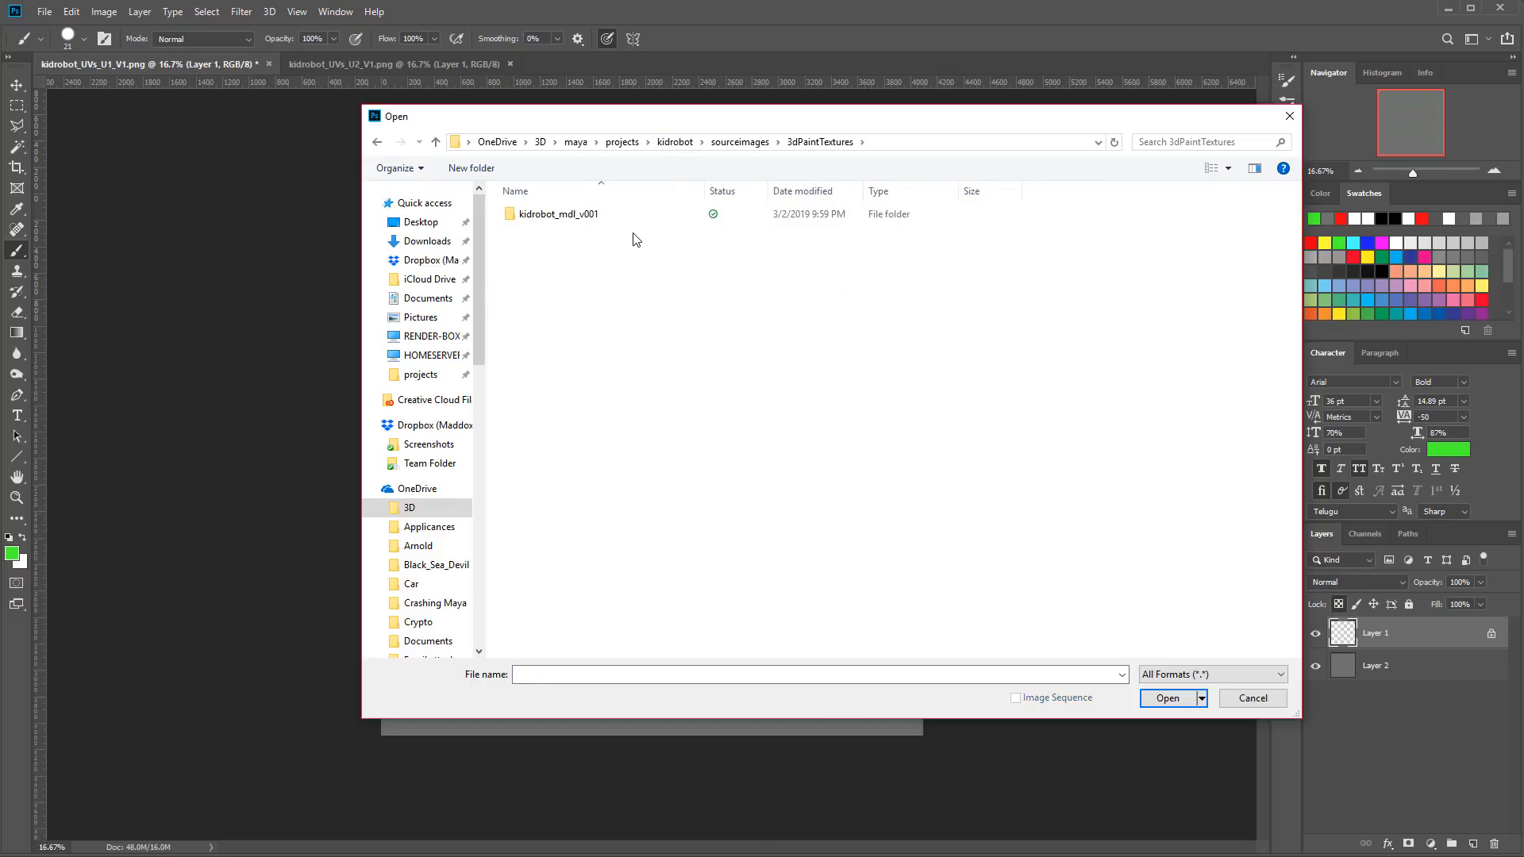
pyautogui.doubleClick(556, 220)
pyautogui.click(552, 270)
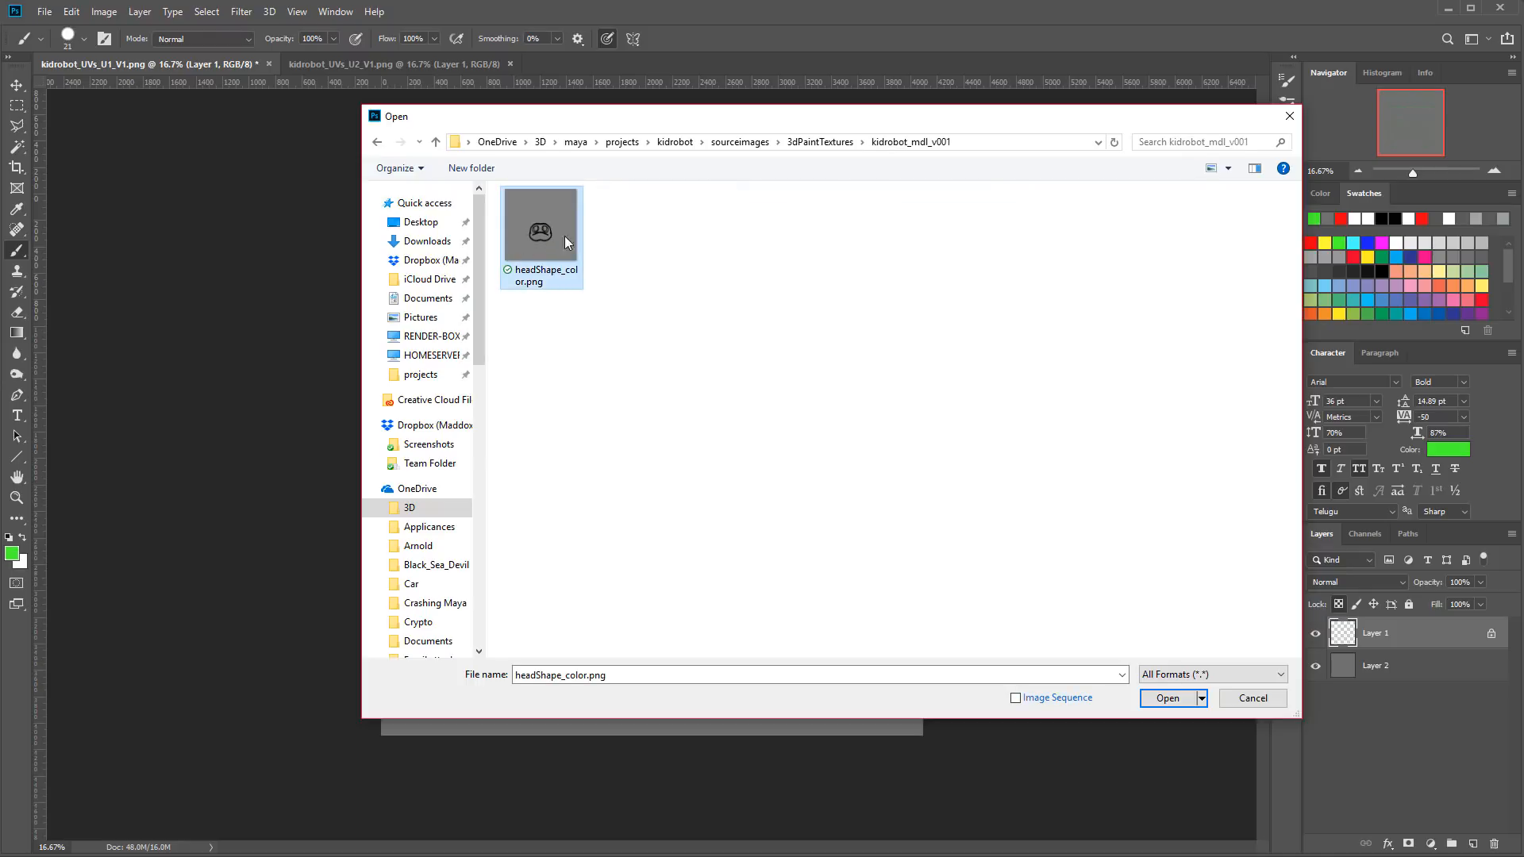
pyautogui.click(1168, 699)
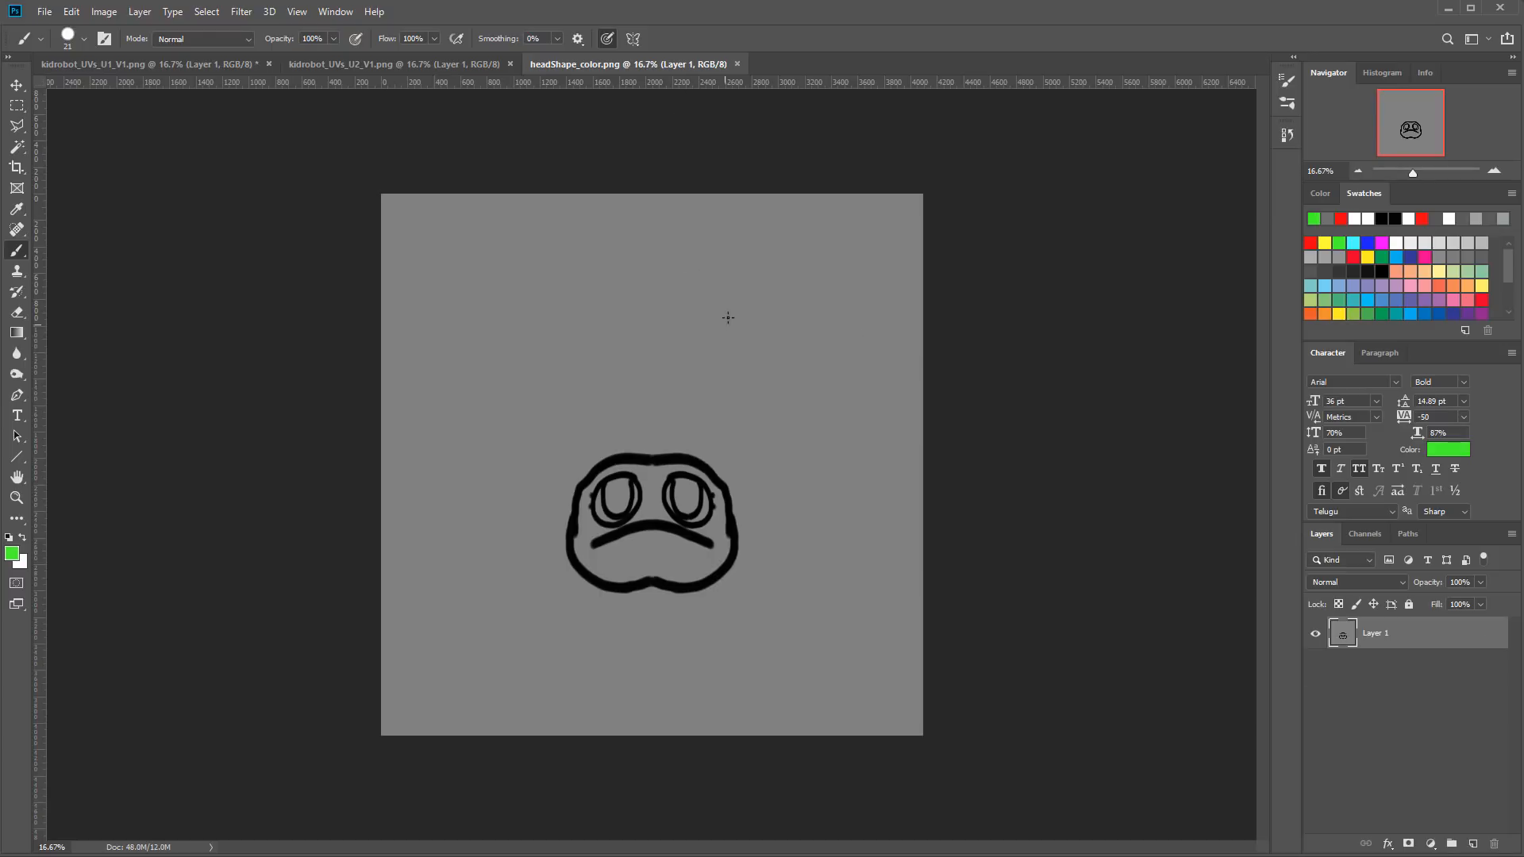
# Step: Copy the whole painted head texture and paste it into kidrobot_UVs_U1_V1.png directly above Layer 2
pyautogui.hotkey('ctrl', 'a')
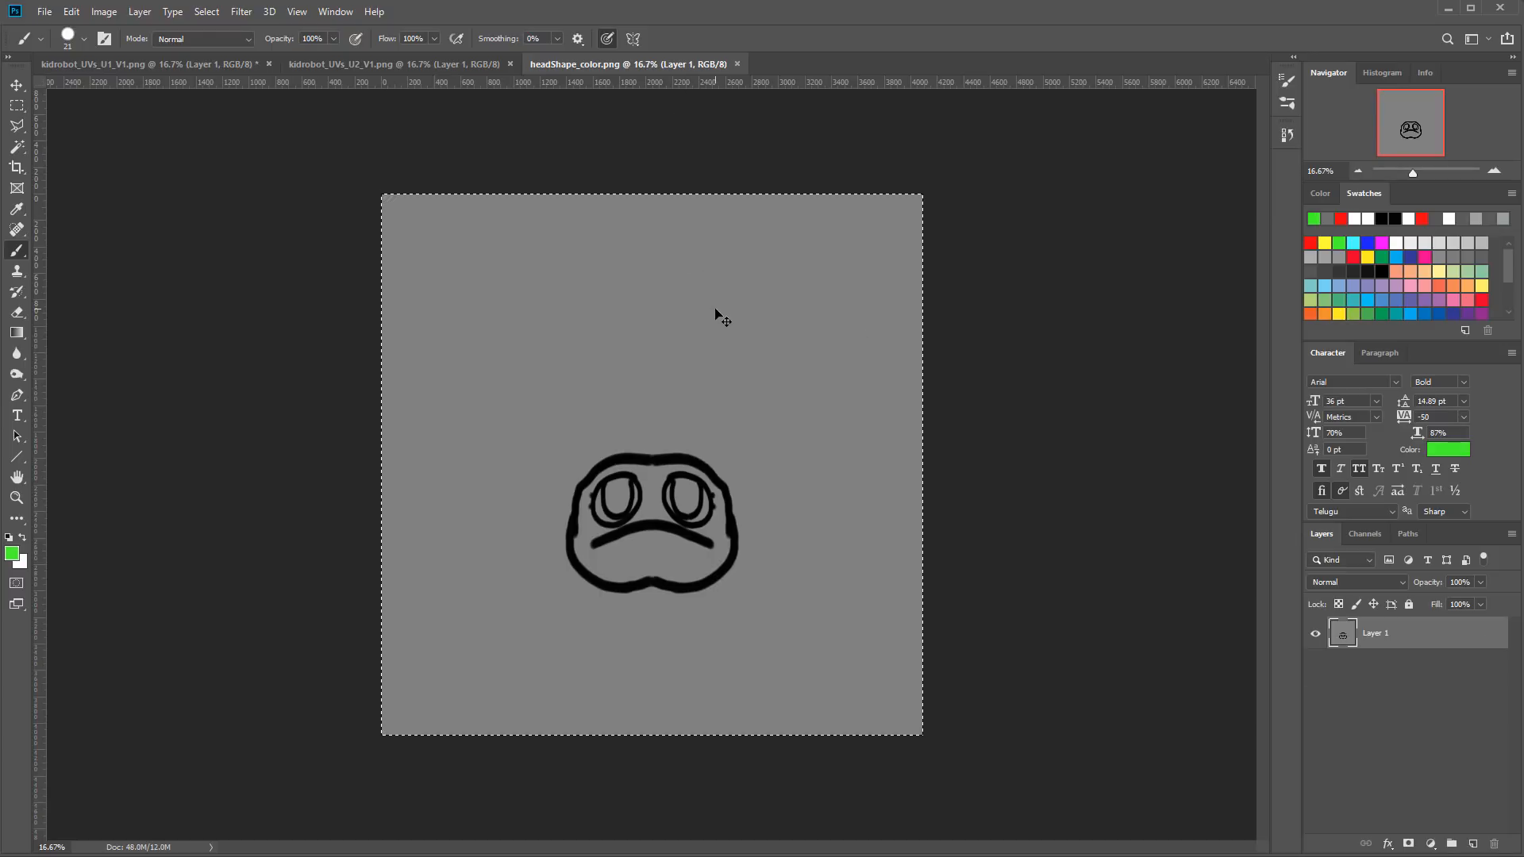
pyautogui.click(241, 65)
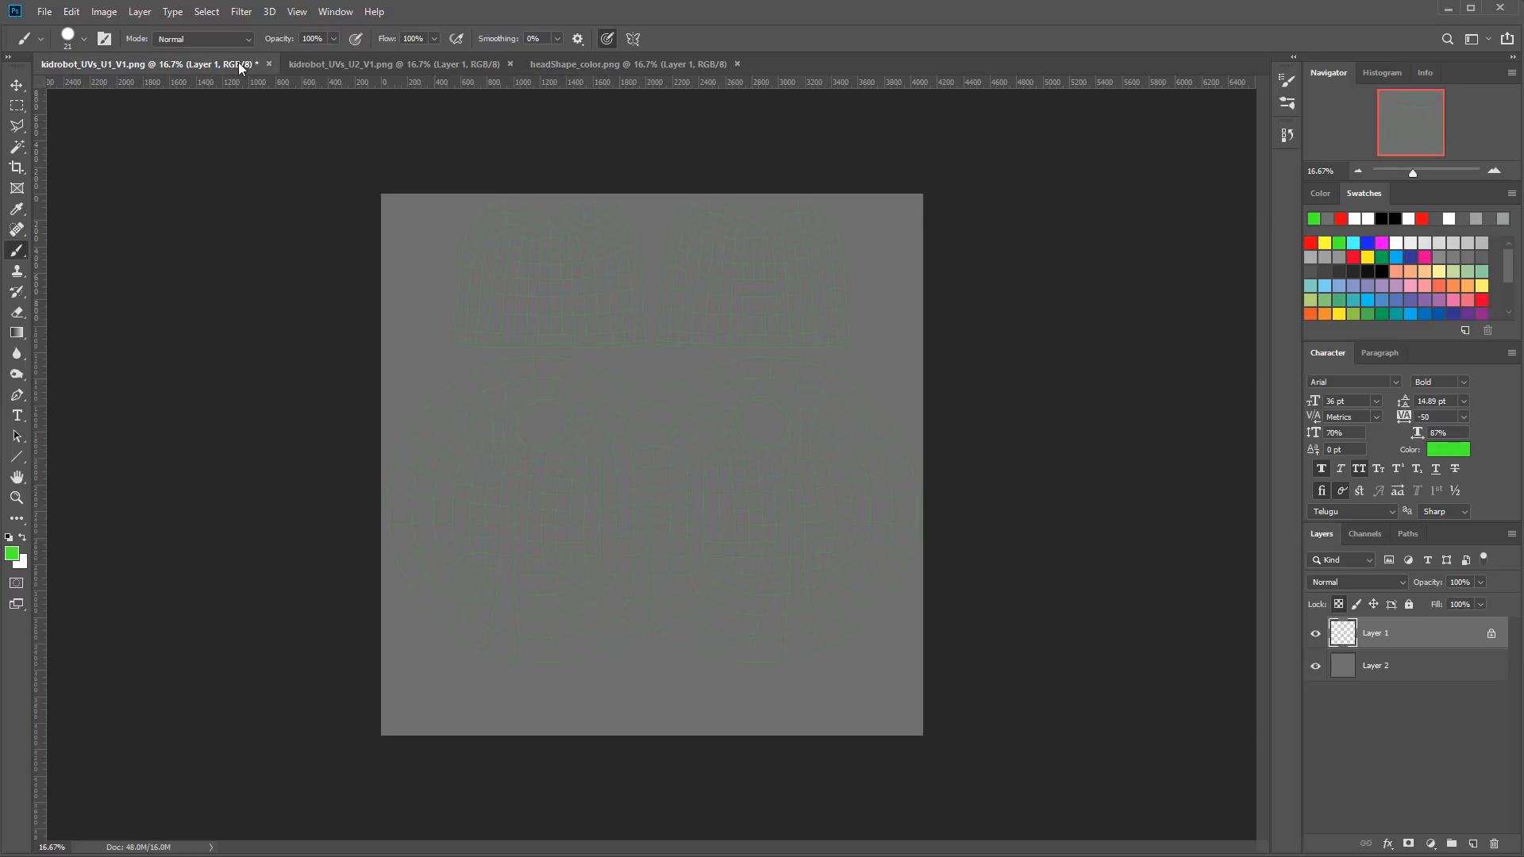
pyautogui.click(1371, 671)
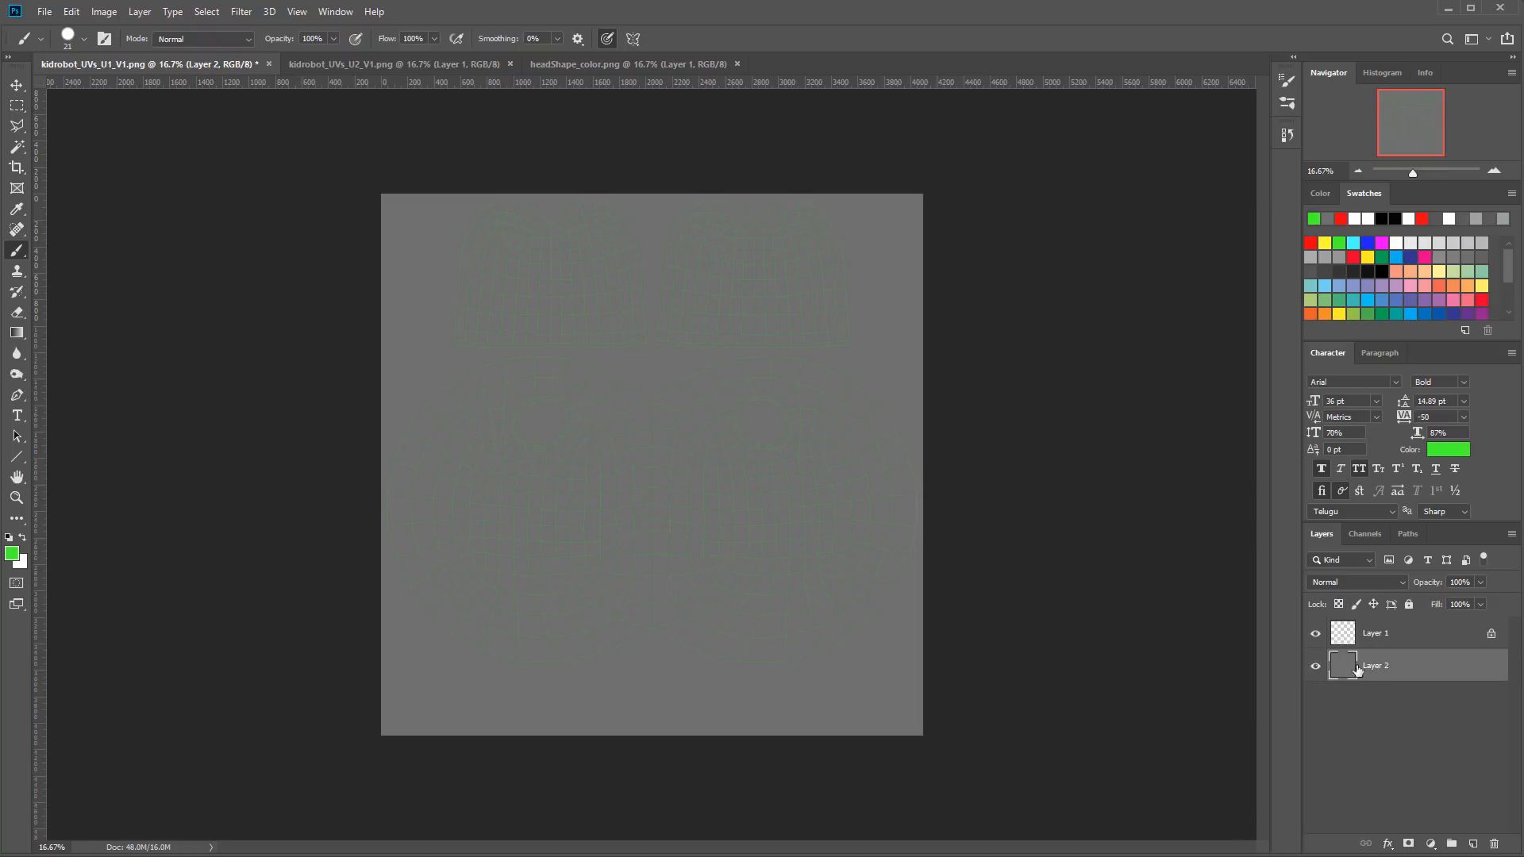
pyautogui.hotkey('ctrl', 'v')
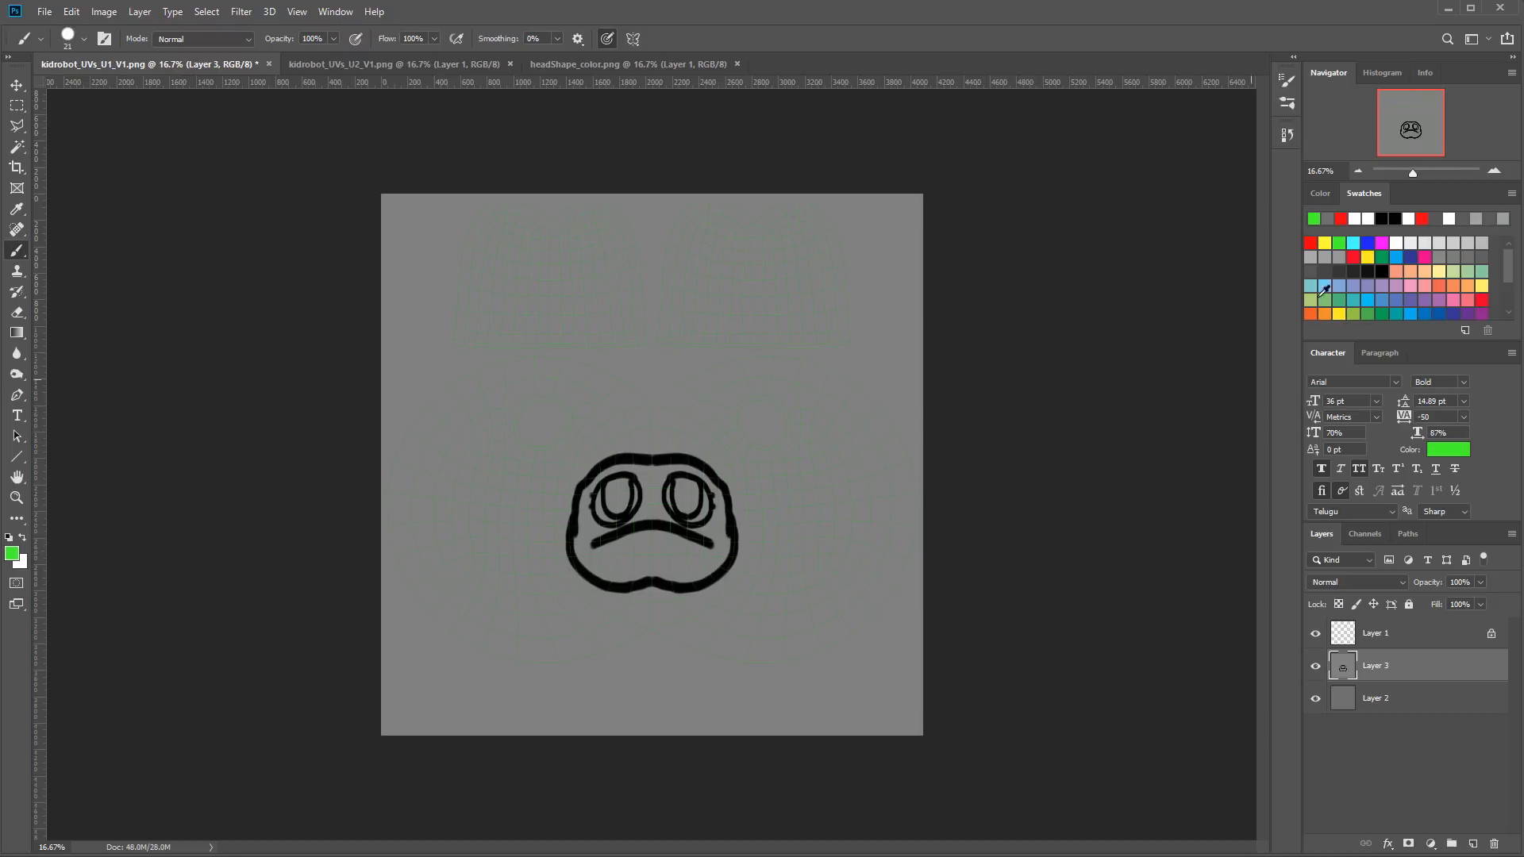
# Step: Add an empty layer above the pasted face guide and switch to the Pen tool
pyautogui.click(1495, 172)
pyautogui.click(1495, 171)
pyautogui.click(1495, 172)
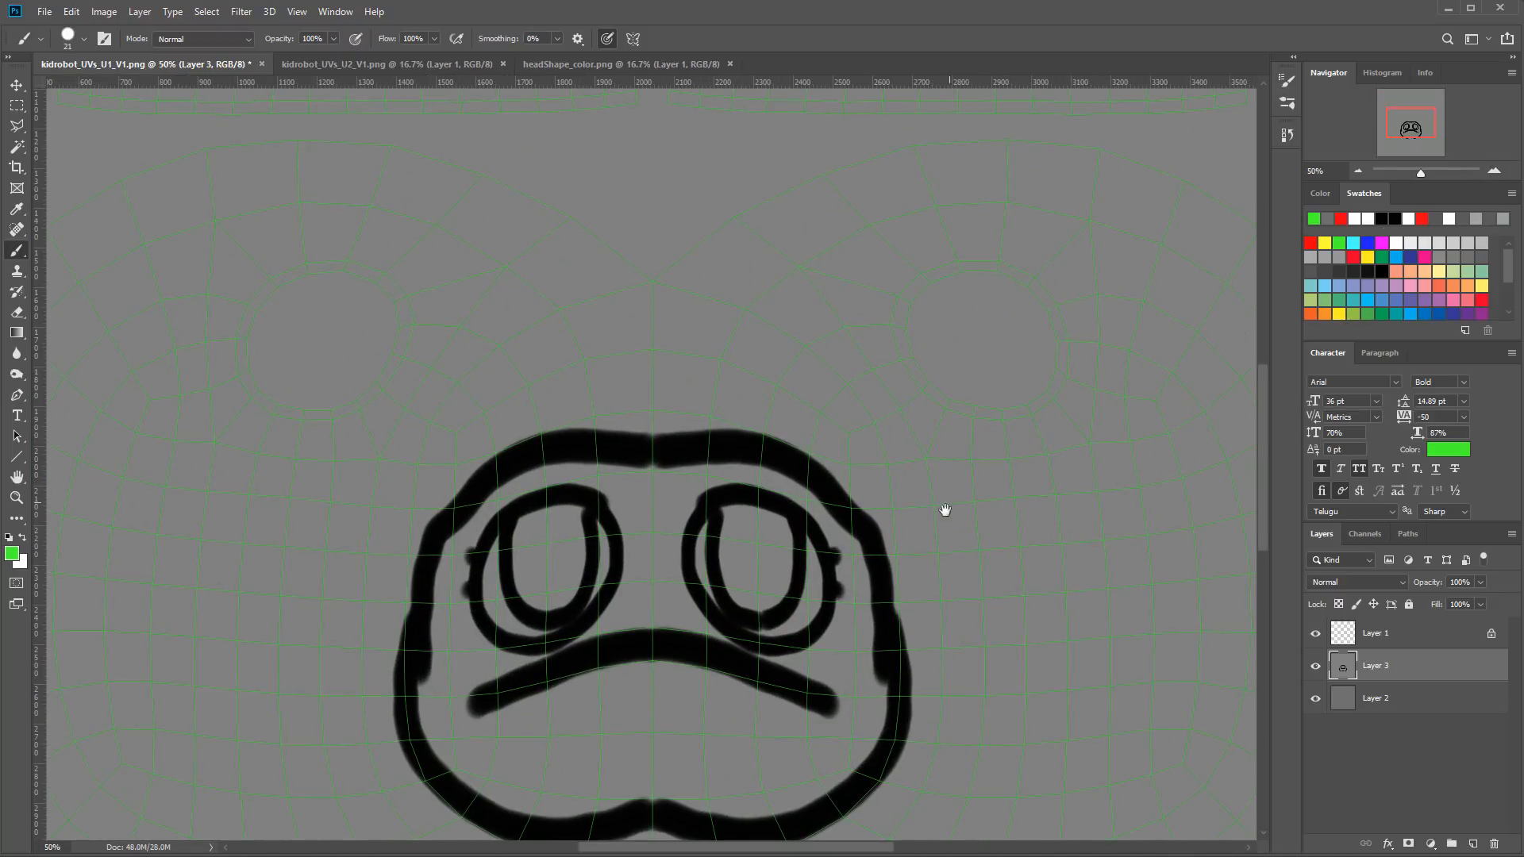
pyautogui.moveTo(929, 512)
pyautogui.mouseDown()
pyautogui.moveTo(929, 394)
pyautogui.moveTo(900, 284)
pyautogui.mouseUp()
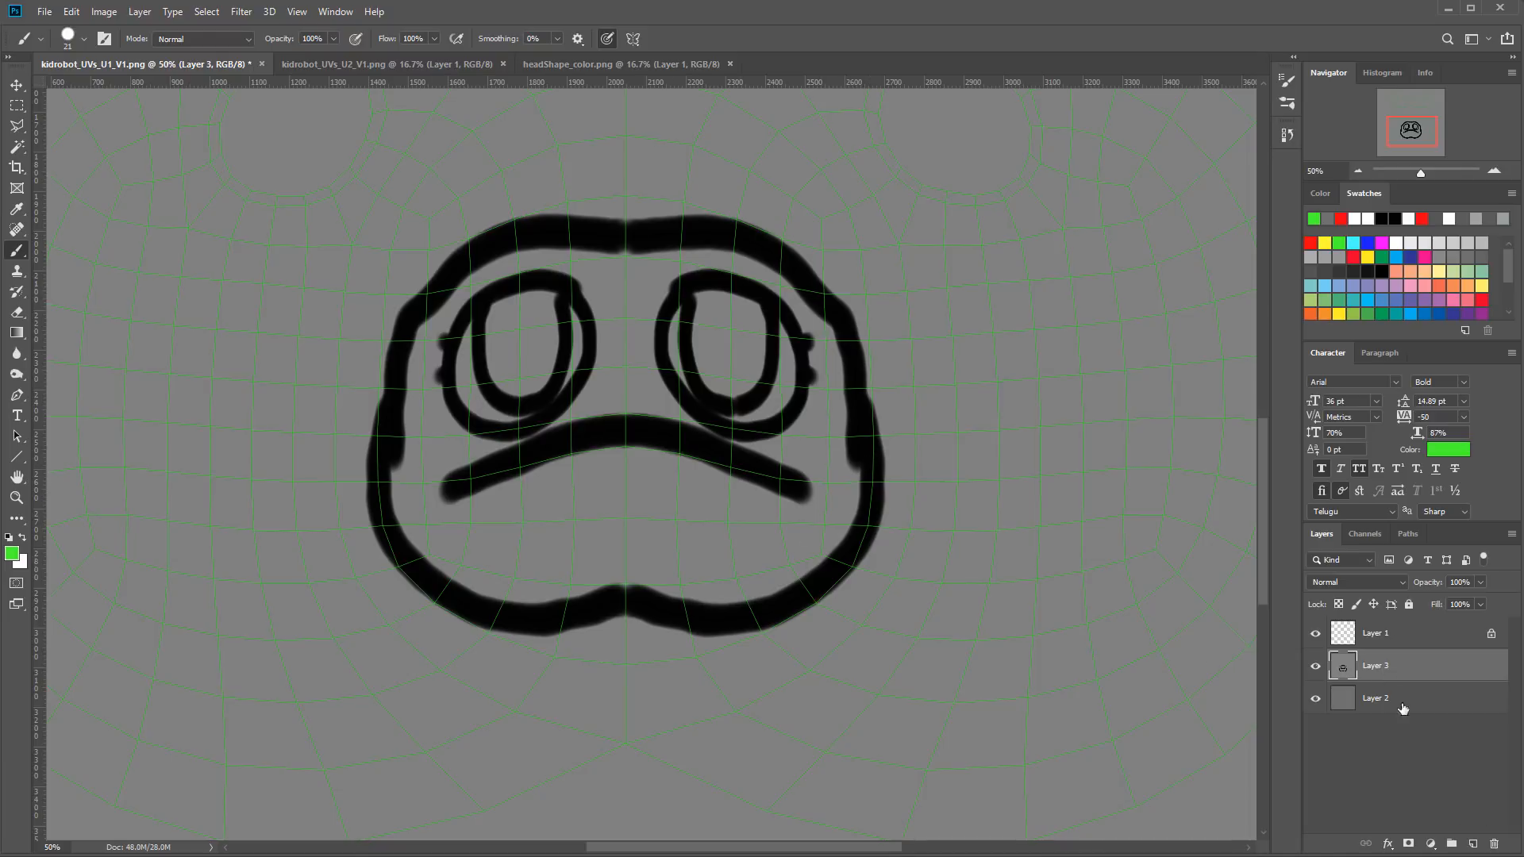
pyautogui.click(1472, 845)
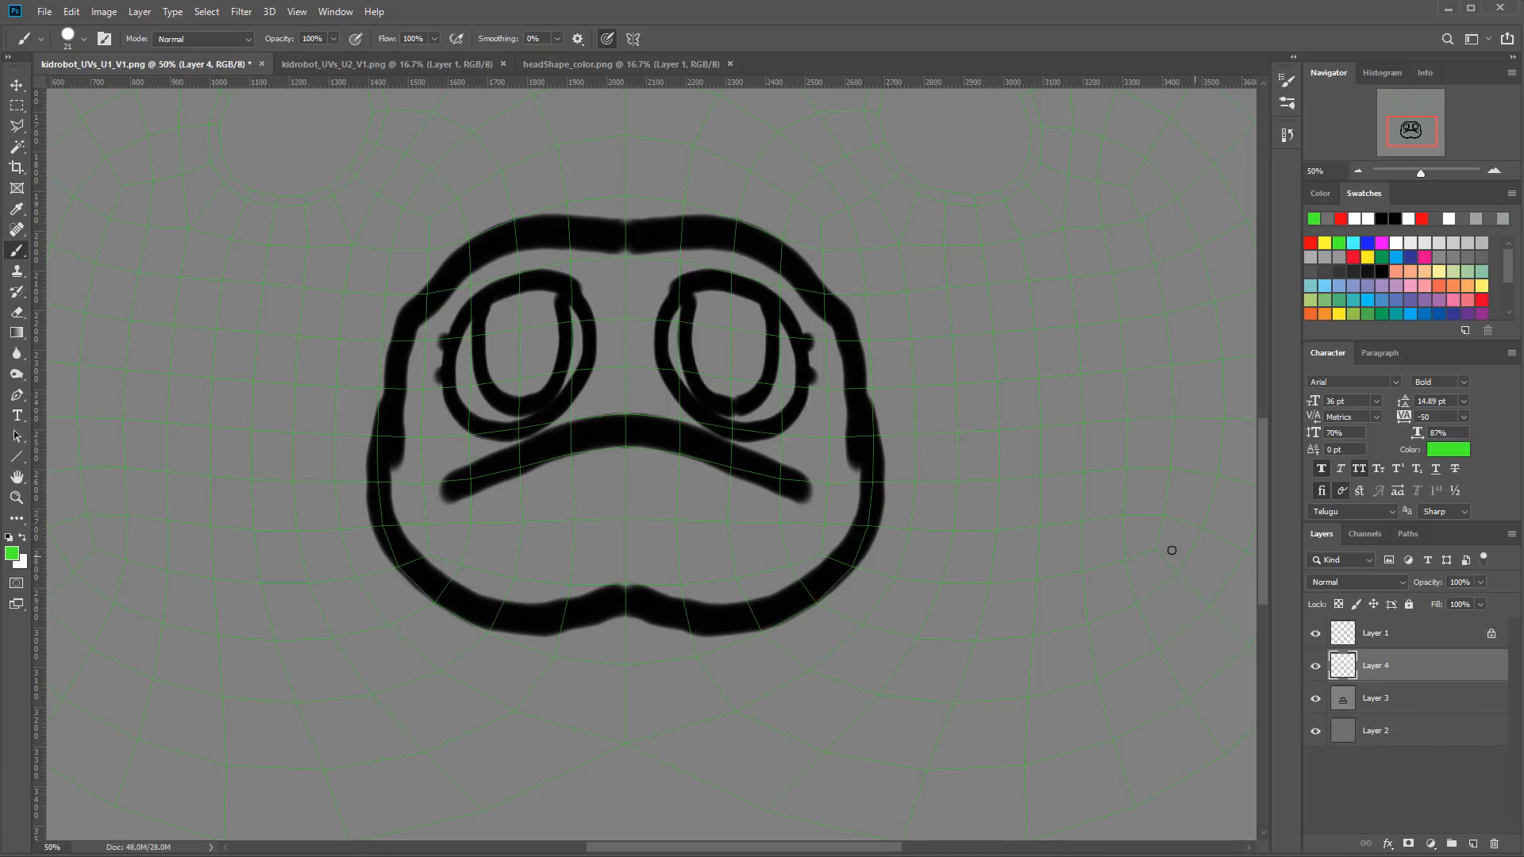
pyautogui.rightClick(20, 254)
pyautogui.click(17, 395)
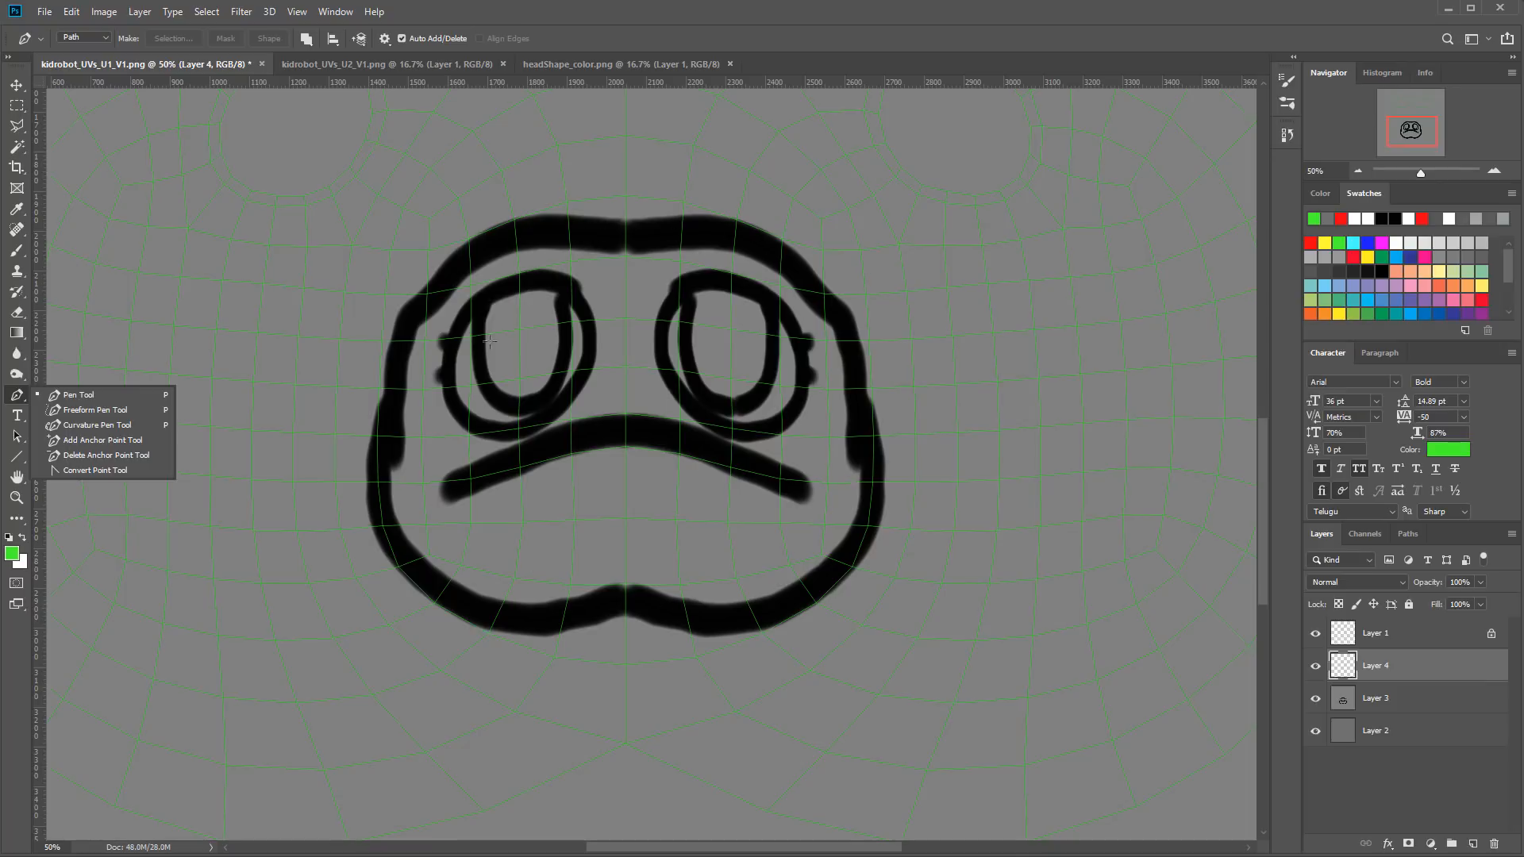
pyautogui.click(617, 5)
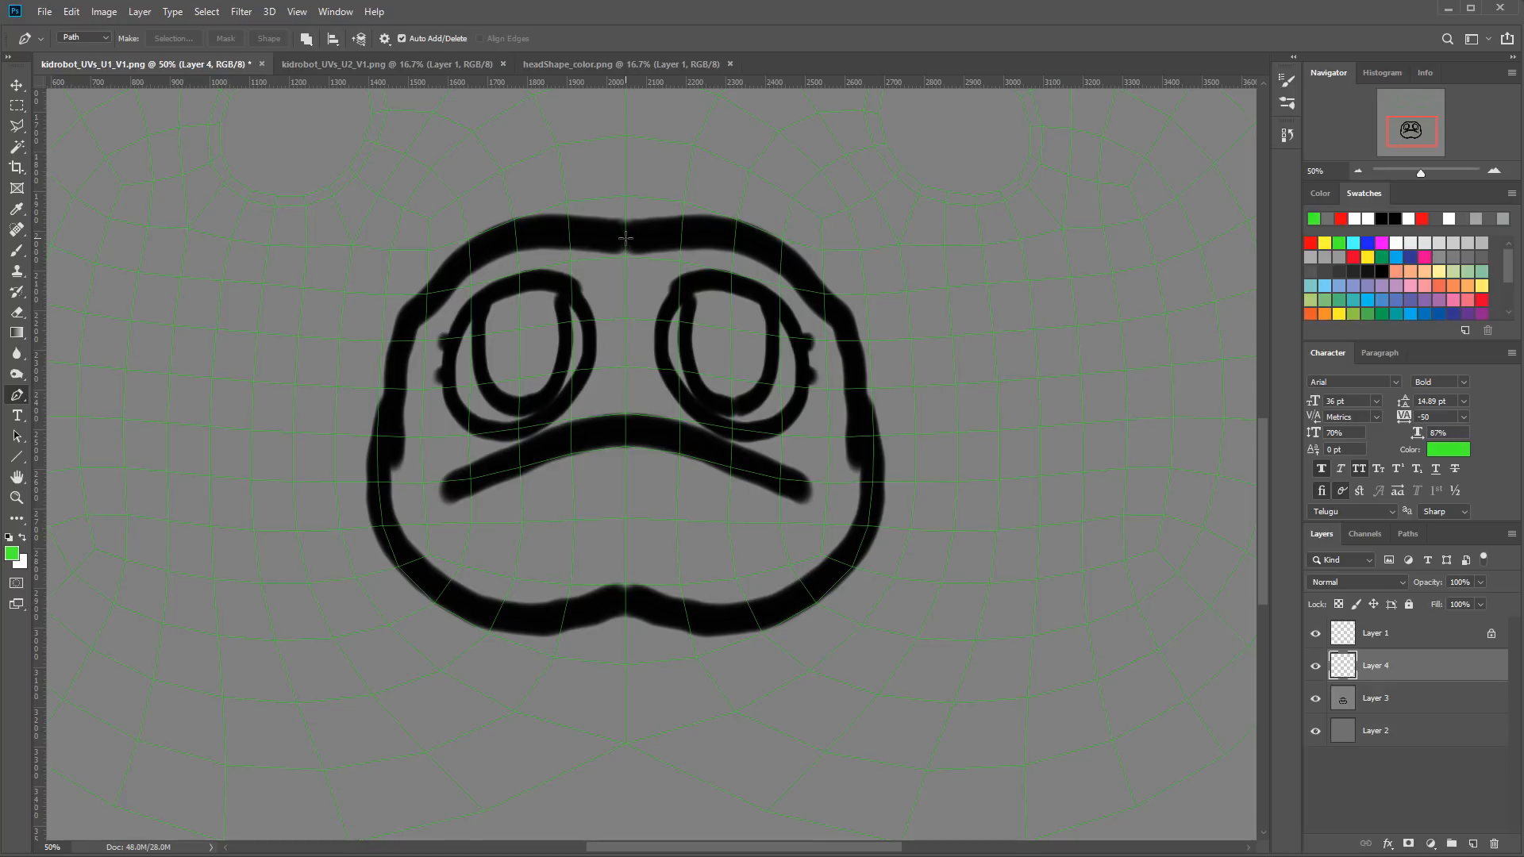
# Step: Trace the thick outer face outline with a closed, curved path of eight anchor points, starting at the top centre
pyautogui.moveTo(627, 237); pyautogui.dragTo(679, 238)
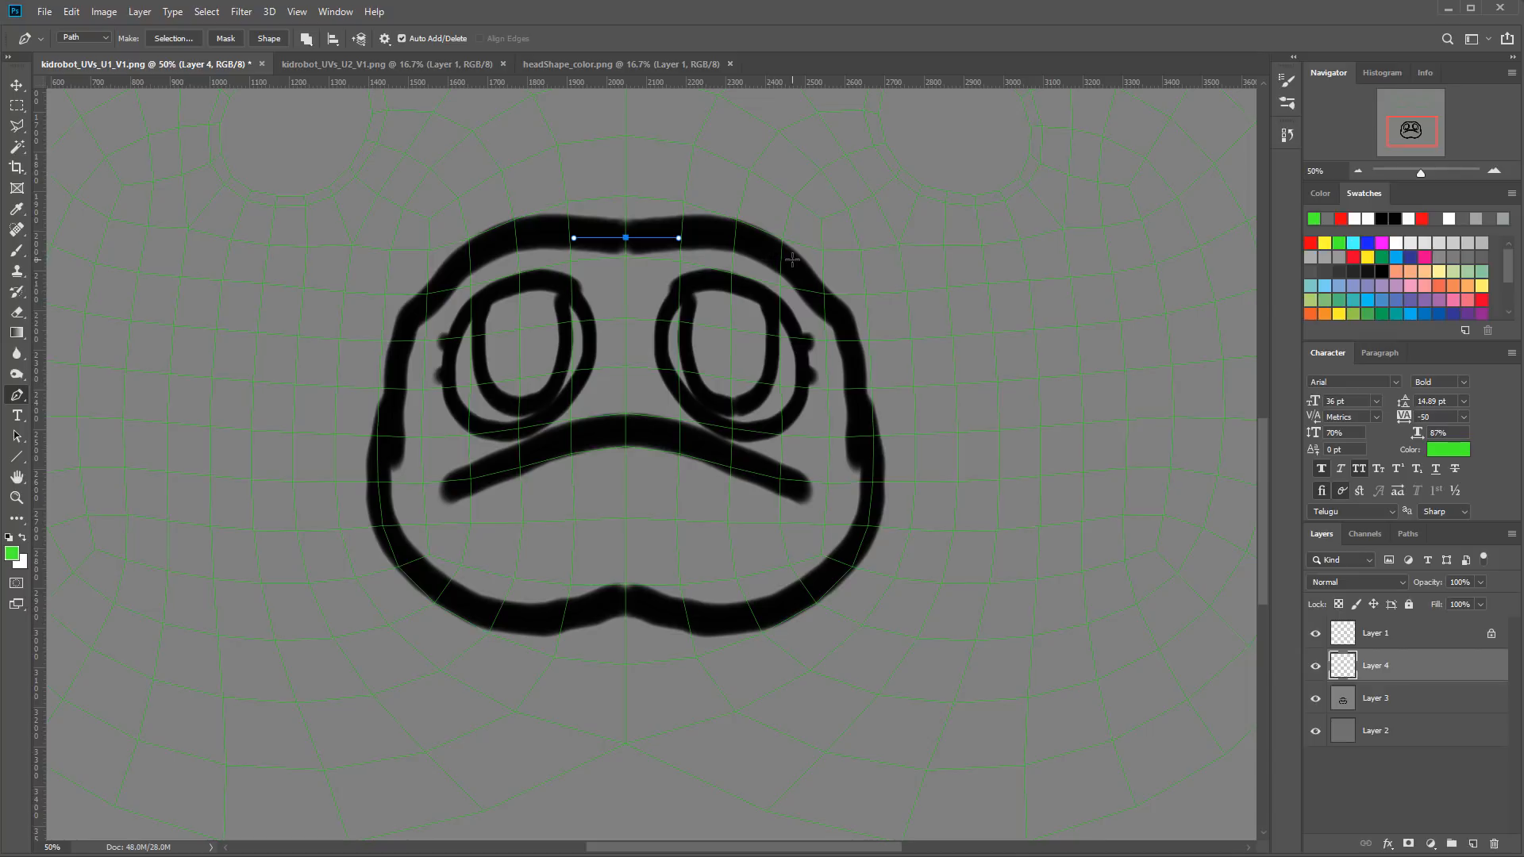
pyautogui.moveTo(791, 261); pyautogui.dragTo(840, 303)
pyautogui.moveTo(874, 501); pyautogui.dragTo(852, 581)
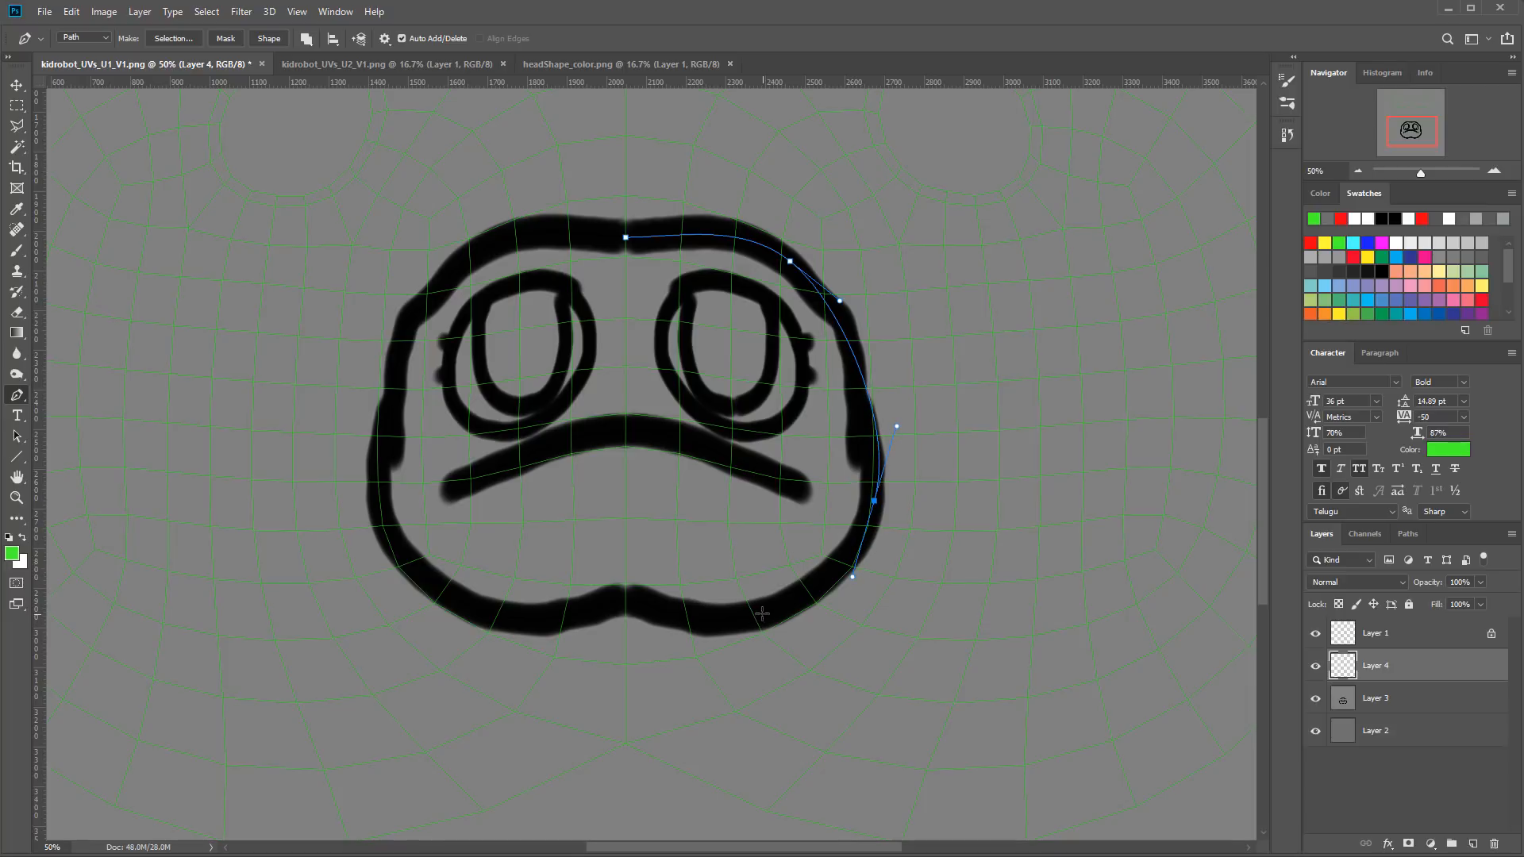
pyautogui.moveTo(763, 613); pyautogui.dragTo(724, 621)
pyautogui.moveTo(626, 599); pyautogui.dragTo(581, 602)
pyautogui.moveTo(491, 616); pyautogui.dragTo(449, 606)
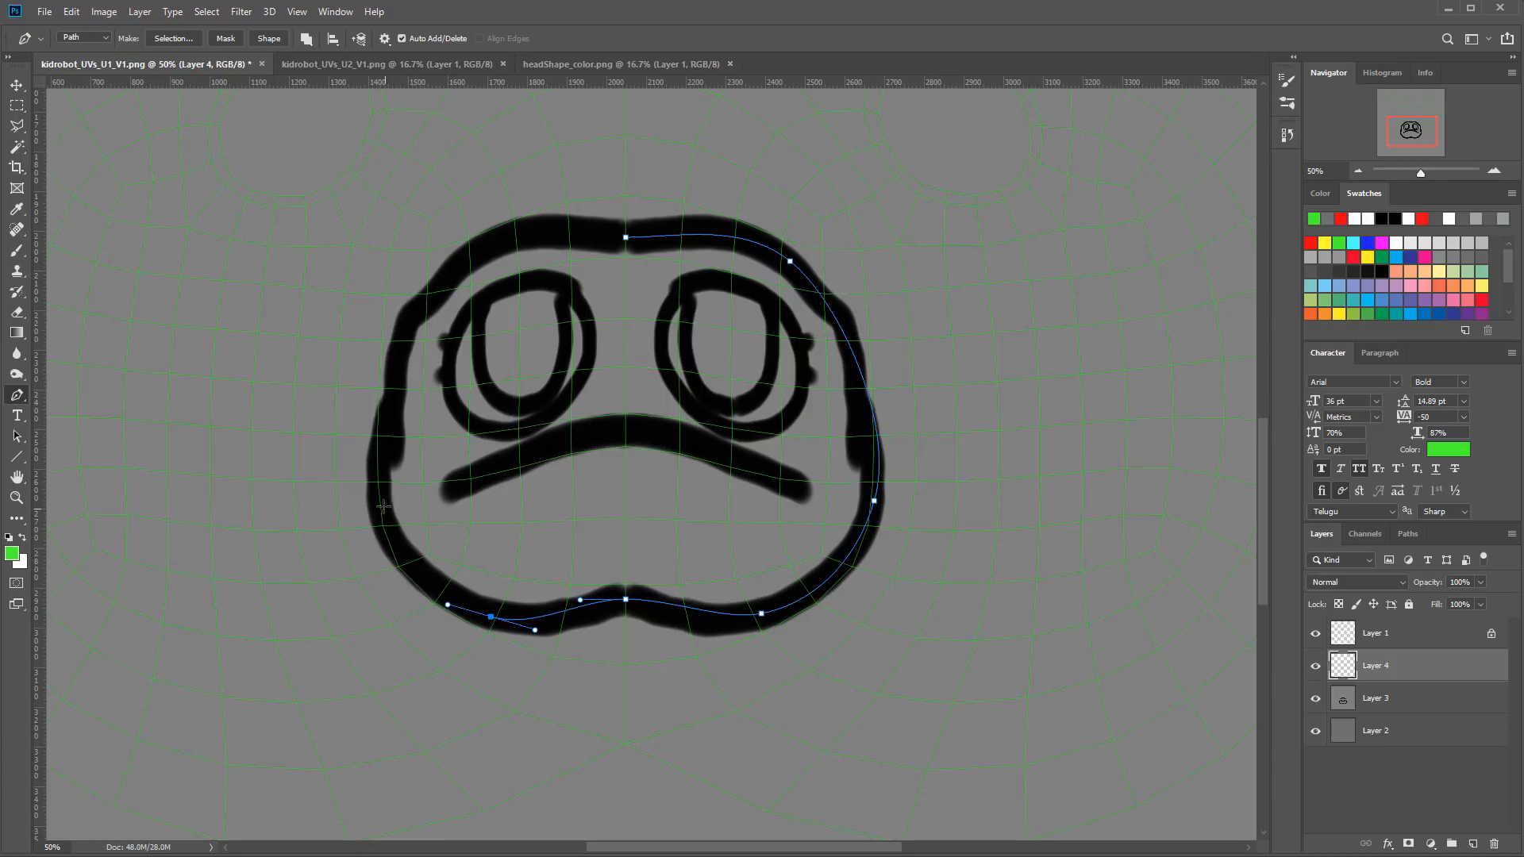
pyautogui.moveTo(376, 502); pyautogui.dragTo(368, 452)
pyautogui.moveTo(458, 258); pyautogui.dragTo(514, 218)
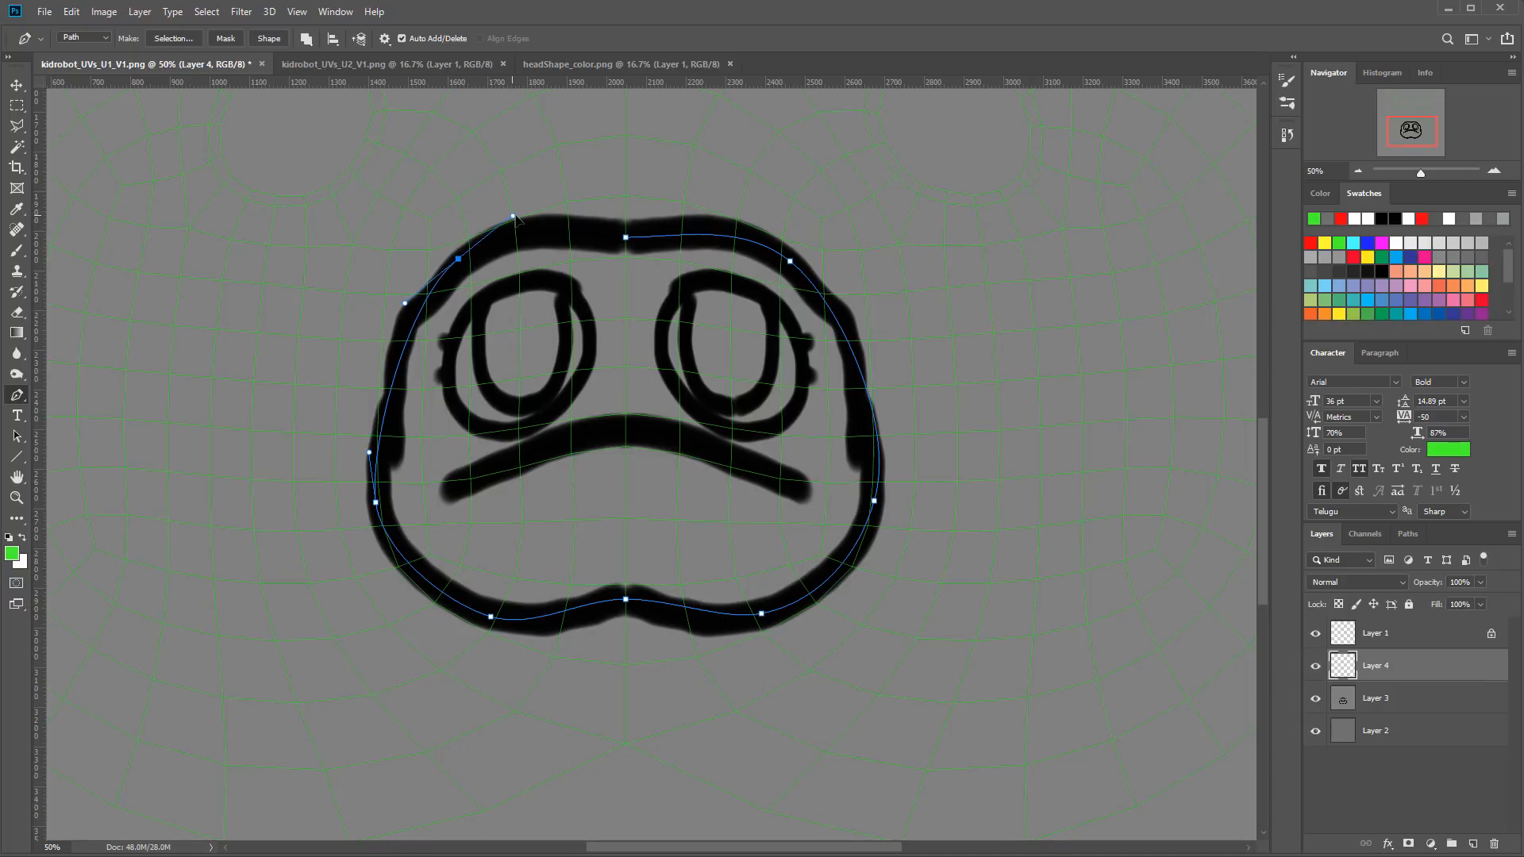
pyautogui.click(626, 238)
# Step: With the Convert Point tool, adjust the handles and anchors on the right half of the face path to follow the guide
pyautogui.click(15, 396)
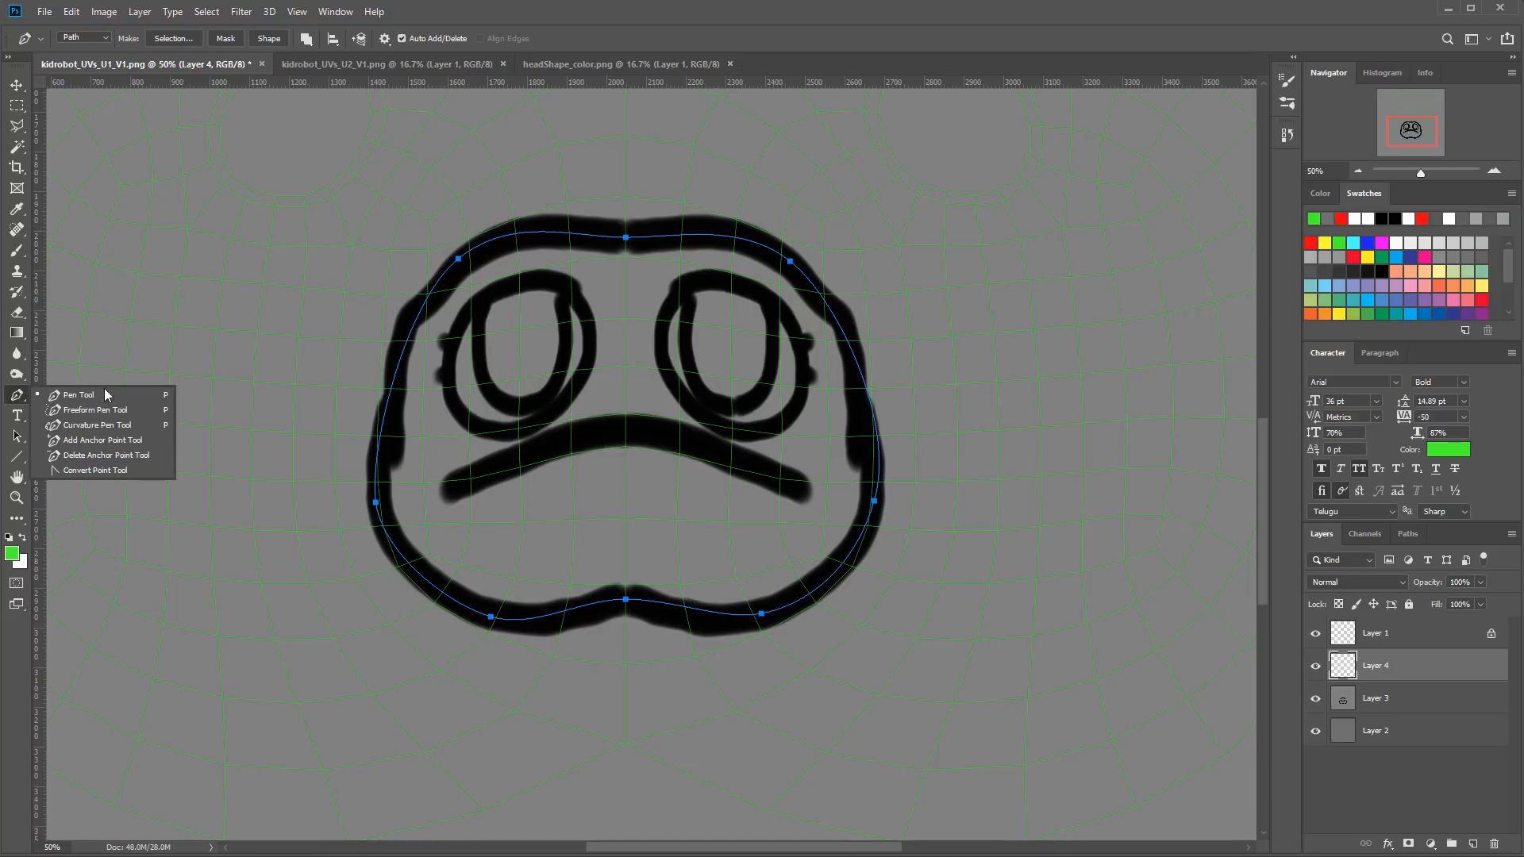
pyautogui.click(95, 471)
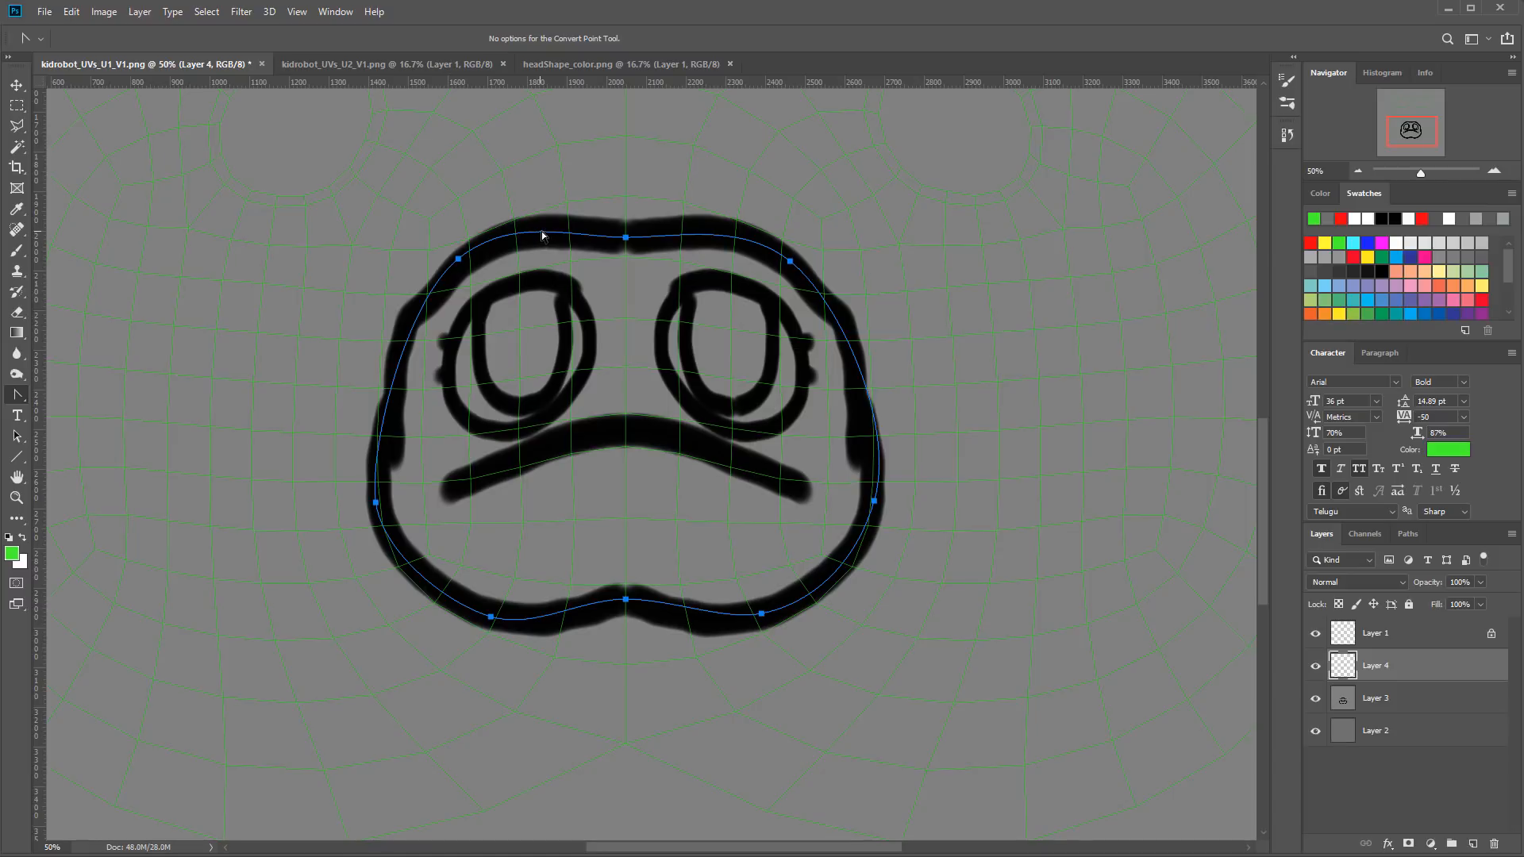
pyautogui.moveTo(590, 198); pyautogui.dragTo(683, 274)
pyautogui.click(790, 261)
pyautogui.moveTo(841, 301)
pyautogui.mouseDown()
pyautogui.moveTo(843, 268)
pyautogui.moveTo(833, 298)
pyautogui.moveTo(778, 310)
pyautogui.moveTo(842, 304)
pyautogui.mouseUp()
pyautogui.moveTo(896, 426); pyautogui.dragTo(893, 431)
pyautogui.keyDown('ctrl'); pyautogui.moveTo(763, 616); pyautogui.dragTo(808, 612); pyautogui.keyUp('ctrl')
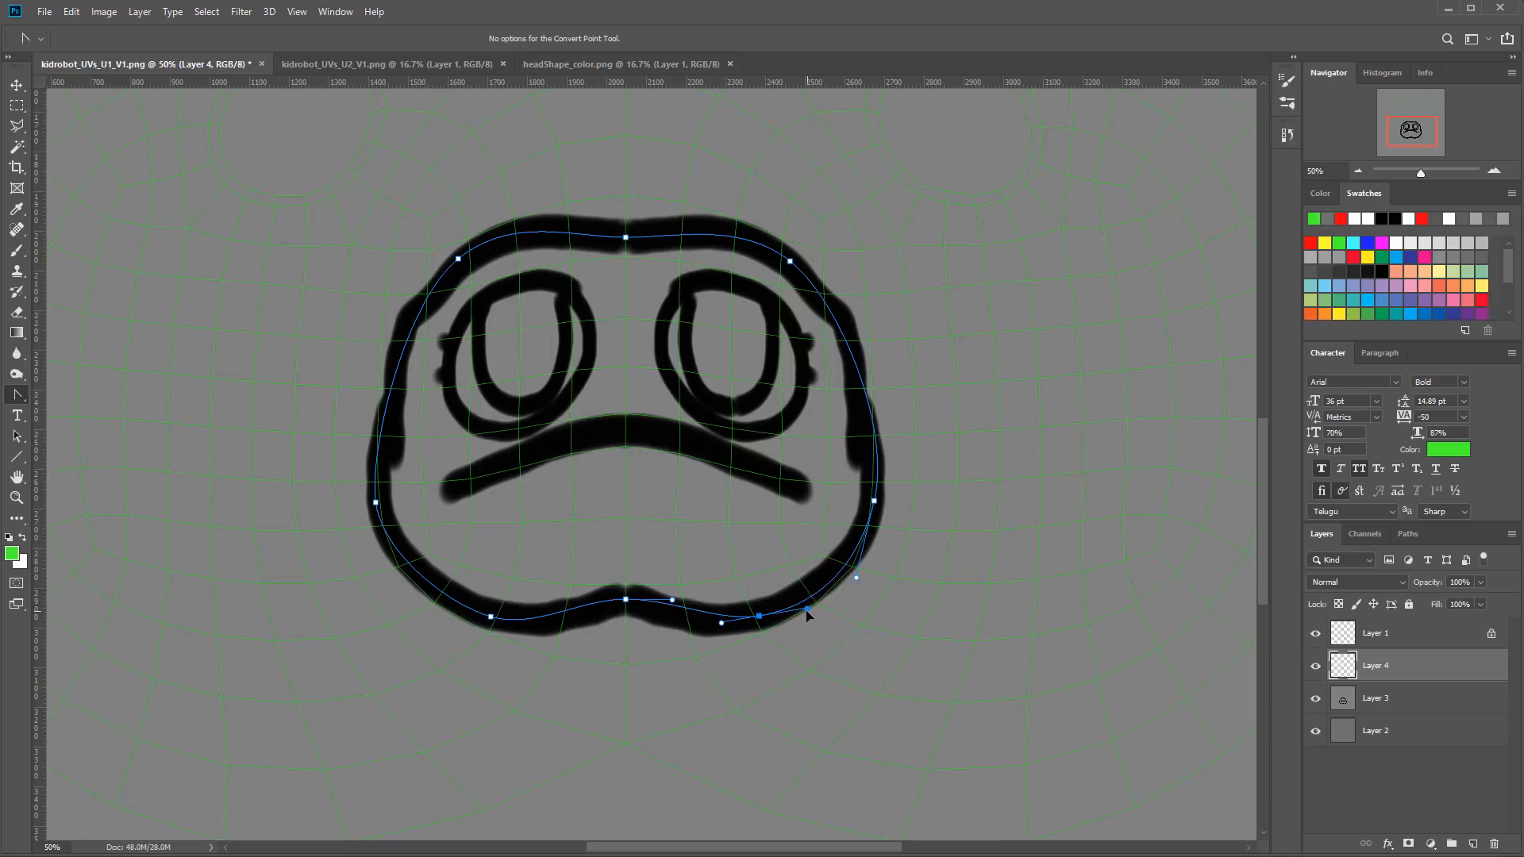
# Step: Fine-tune the curve handles on the left half of the face path and undo the last handle move
pyautogui.keyDown('ctrl'); pyautogui.click(491, 617); pyautogui.keyUp('ctrl')
pyautogui.moveTo(535, 630); pyautogui.dragTo(543, 631)
pyautogui.keyDown('ctrl'); pyautogui.click(385, 559); pyautogui.keyUp('ctrl')
pyautogui.keyDown('ctrl'); pyautogui.click(375, 502); pyautogui.keyUp('ctrl')
pyautogui.moveTo(384, 556); pyautogui.dragTo(387, 558)
pyautogui.keyDown('ctrl'); pyautogui.click(458, 259); pyautogui.keyUp('ctrl')
pyautogui.moveTo(405, 304); pyautogui.dragTo(399, 308)
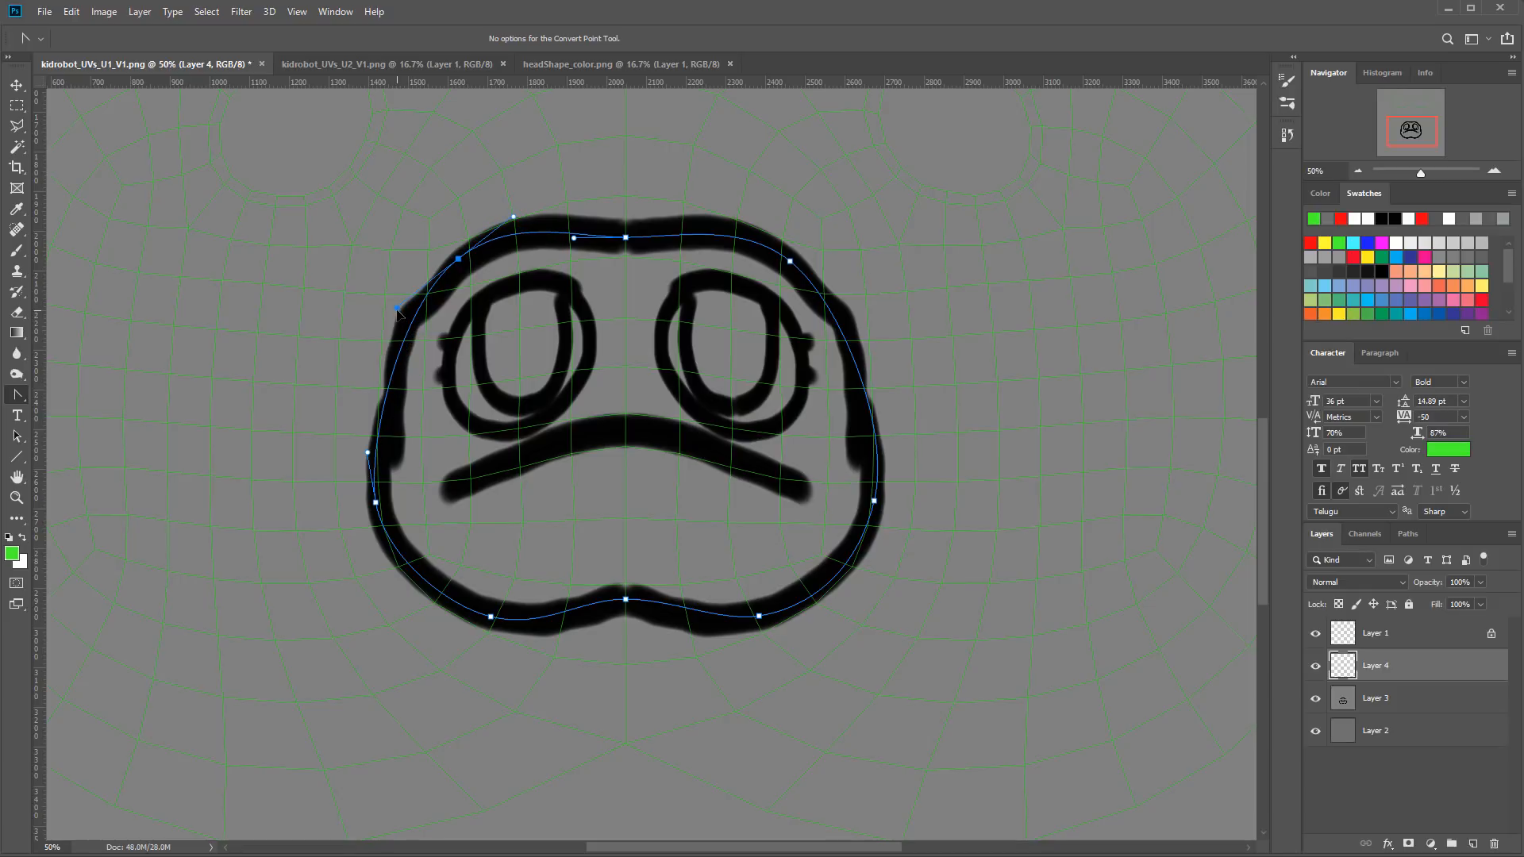
pyautogui.moveTo(397, 309); pyautogui.dragTo(448, 328)
pyautogui.hotkey('ctrl', 'z')
# Step: Save the work path under the name Face
pyautogui.click(1410, 533)
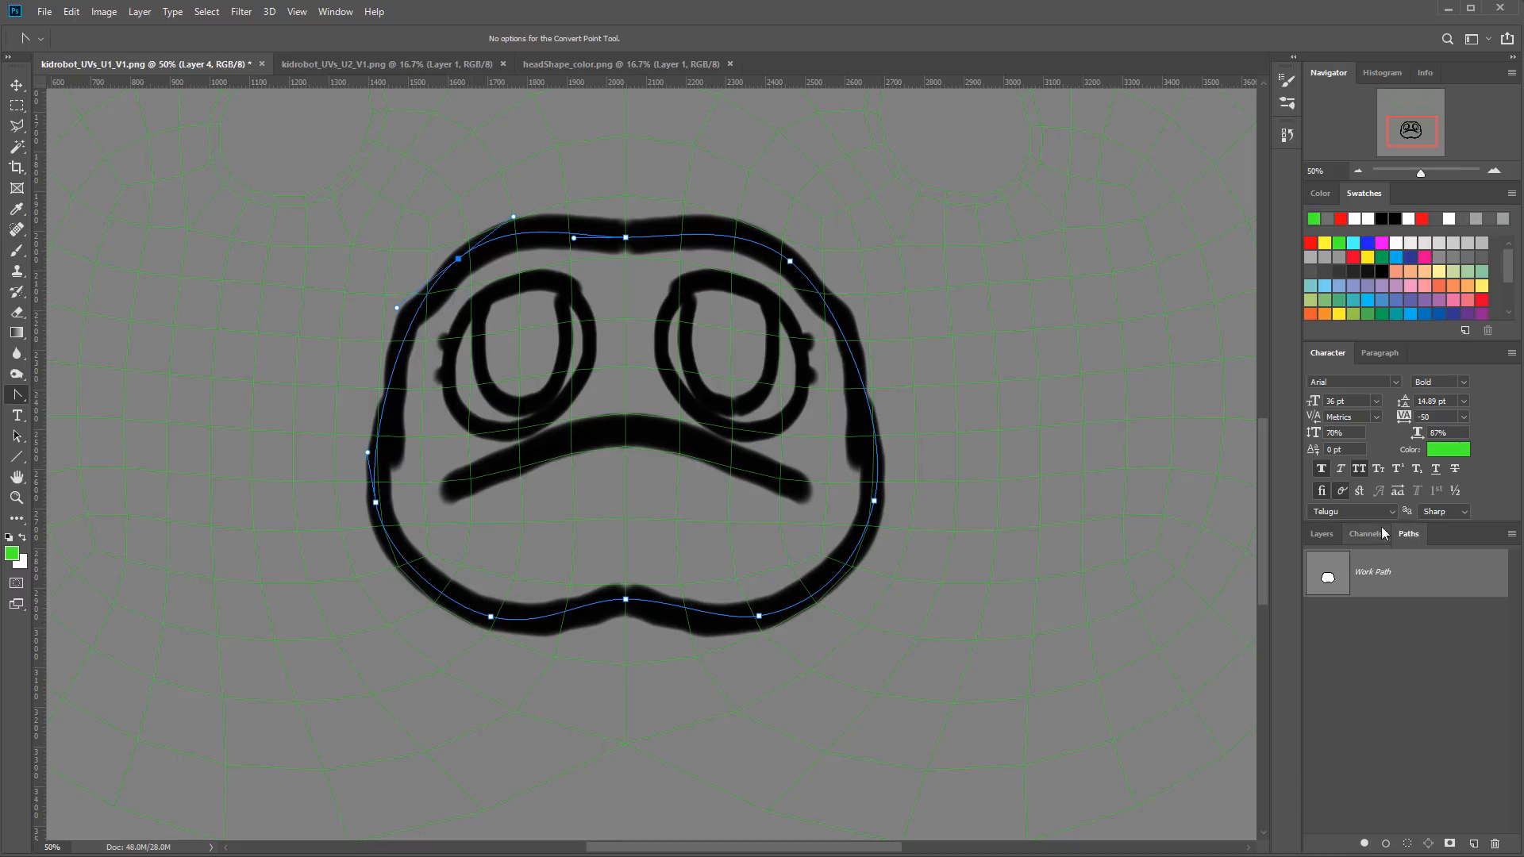
pyautogui.rightClick(1375, 568)
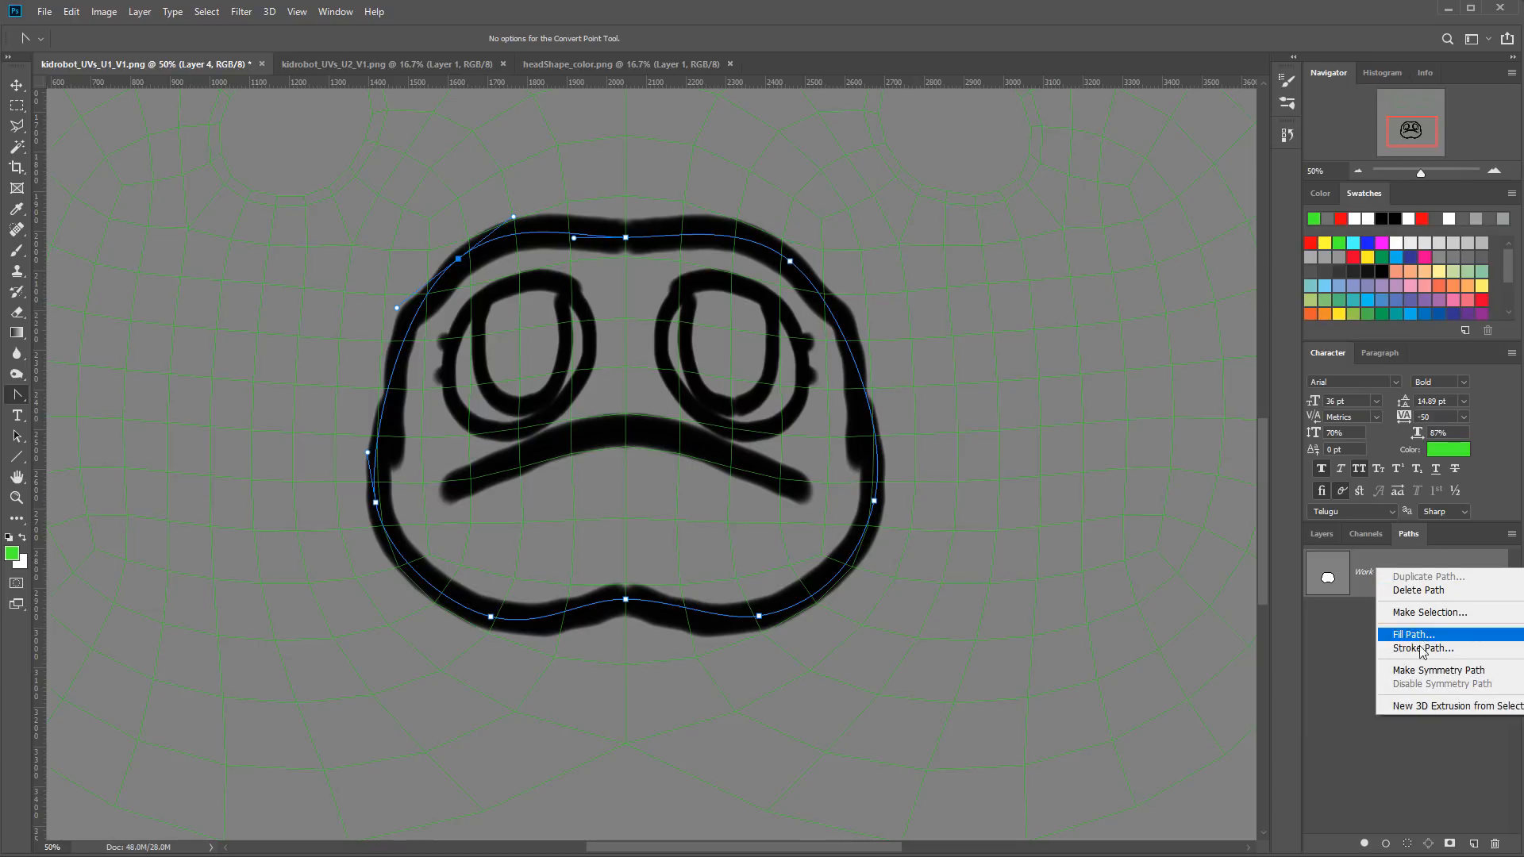
pyautogui.click(1362, 633)
pyautogui.doubleClick(1392, 578)
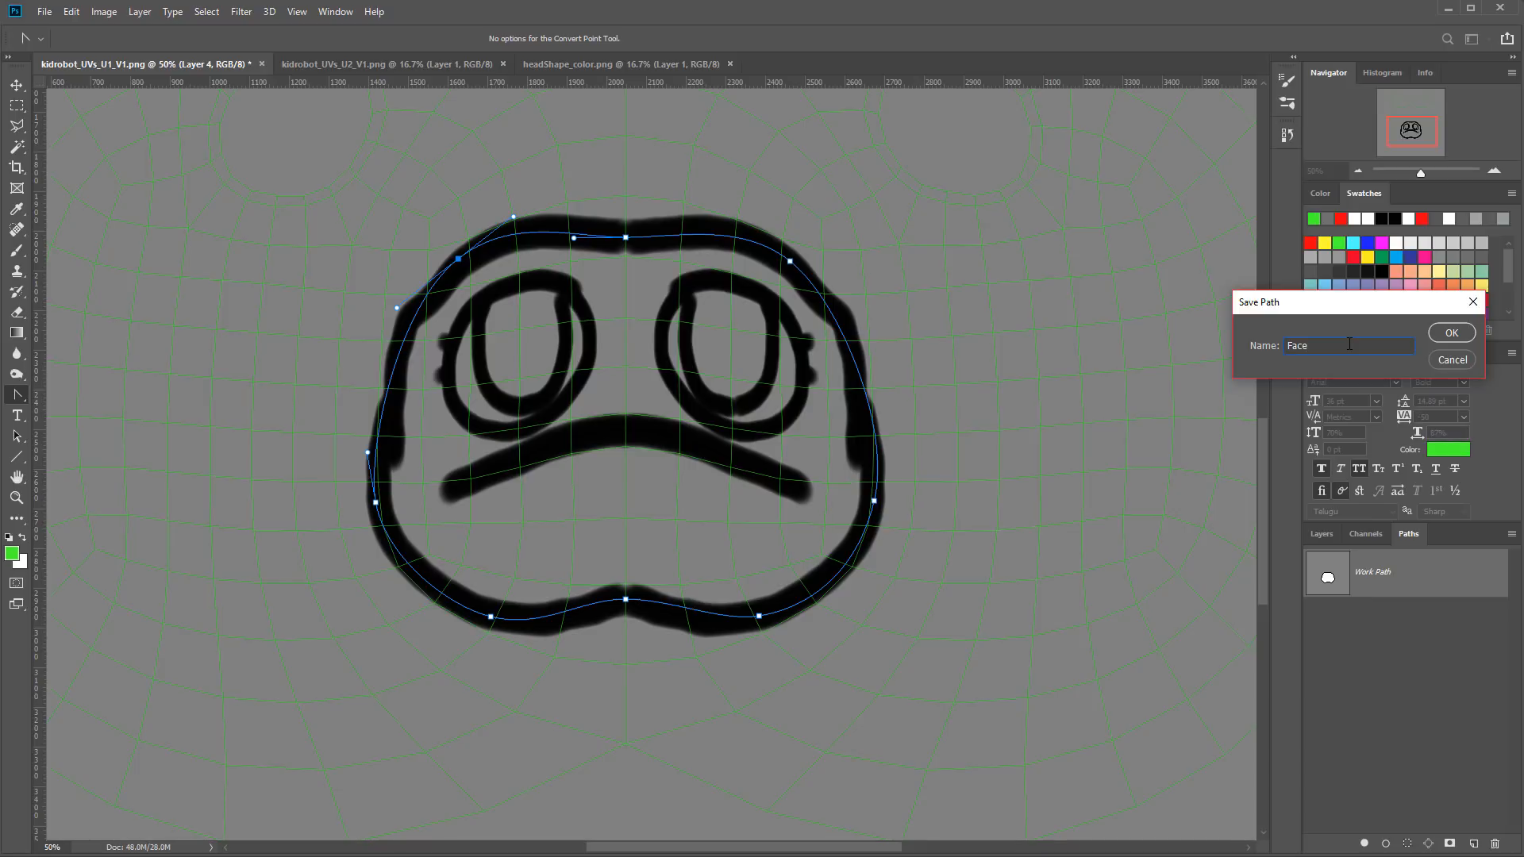
pyautogui.click(1452, 333)
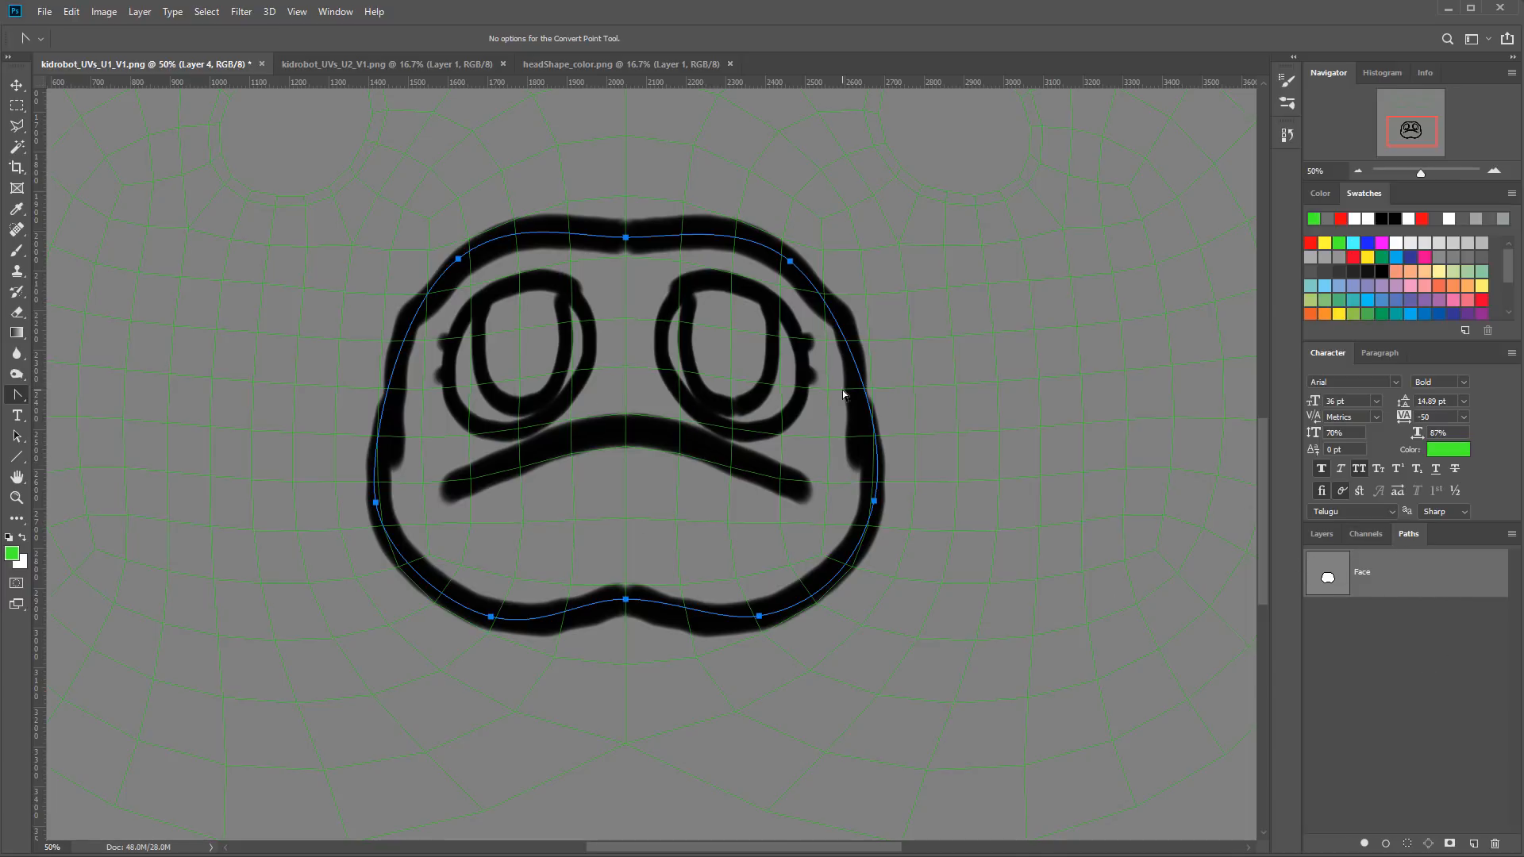
# Step: Draw a separate closed, curved snout path whose upper edge follows the mouth line and whose lower edge extends below the chin
pyautogui.click(1496, 170)
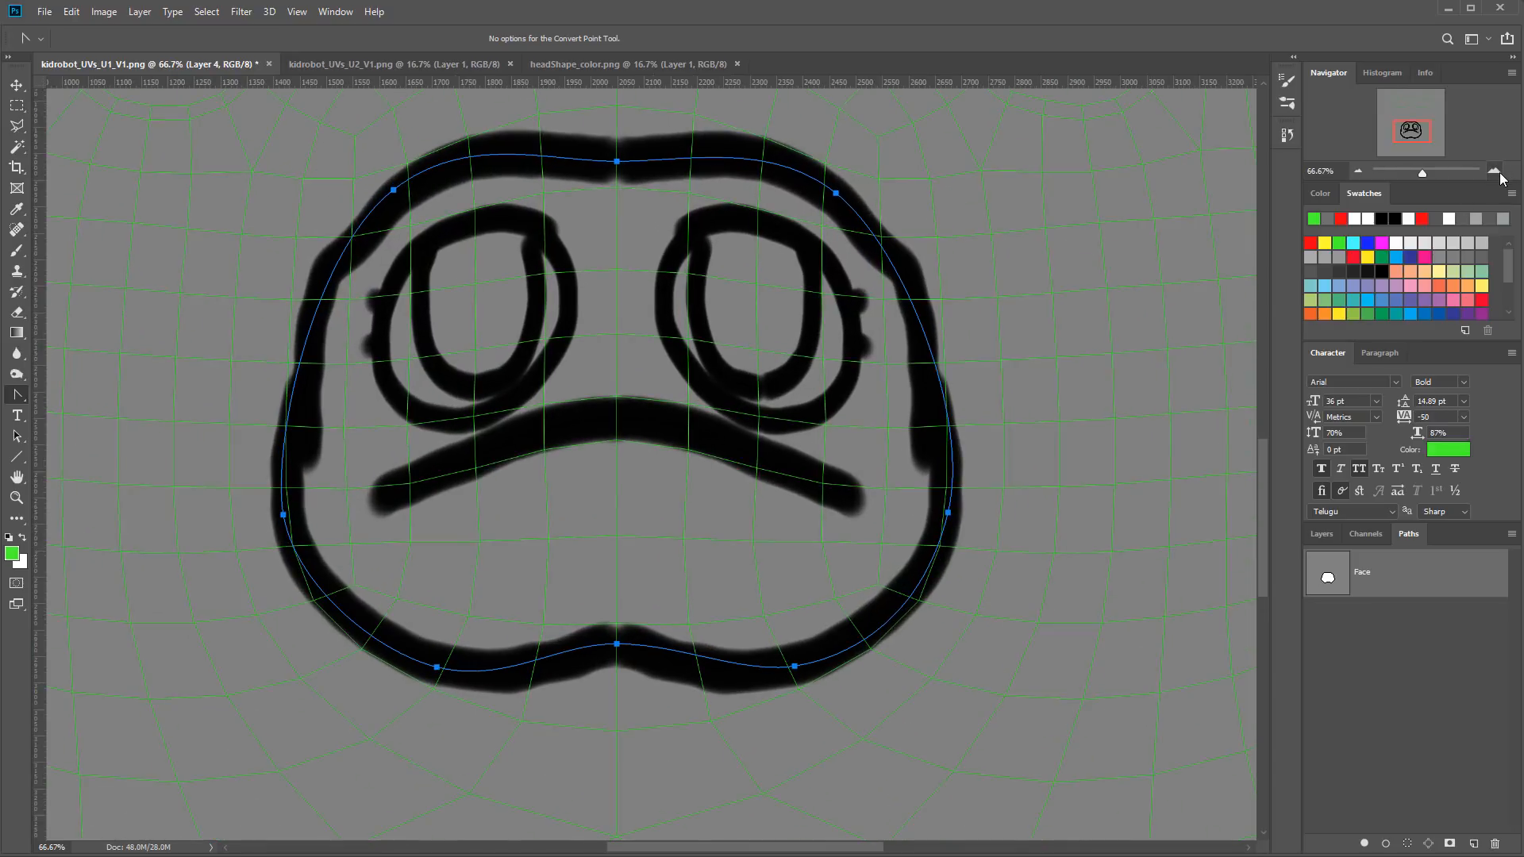
pyautogui.click(1497, 170)
pyautogui.click(1358, 170)
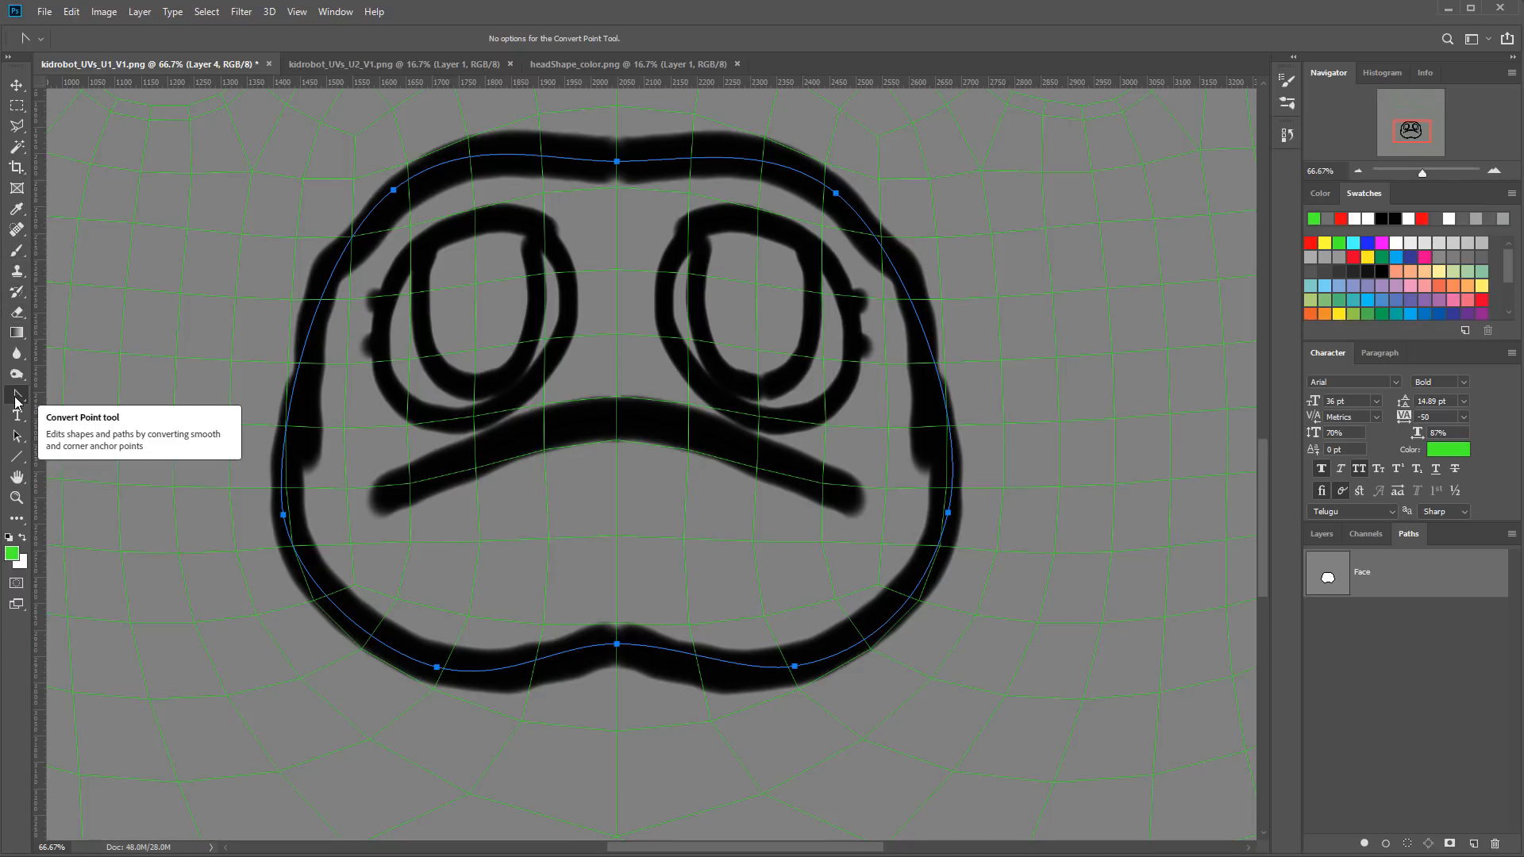
pyautogui.click(16, 394)
pyautogui.click(67, 395)
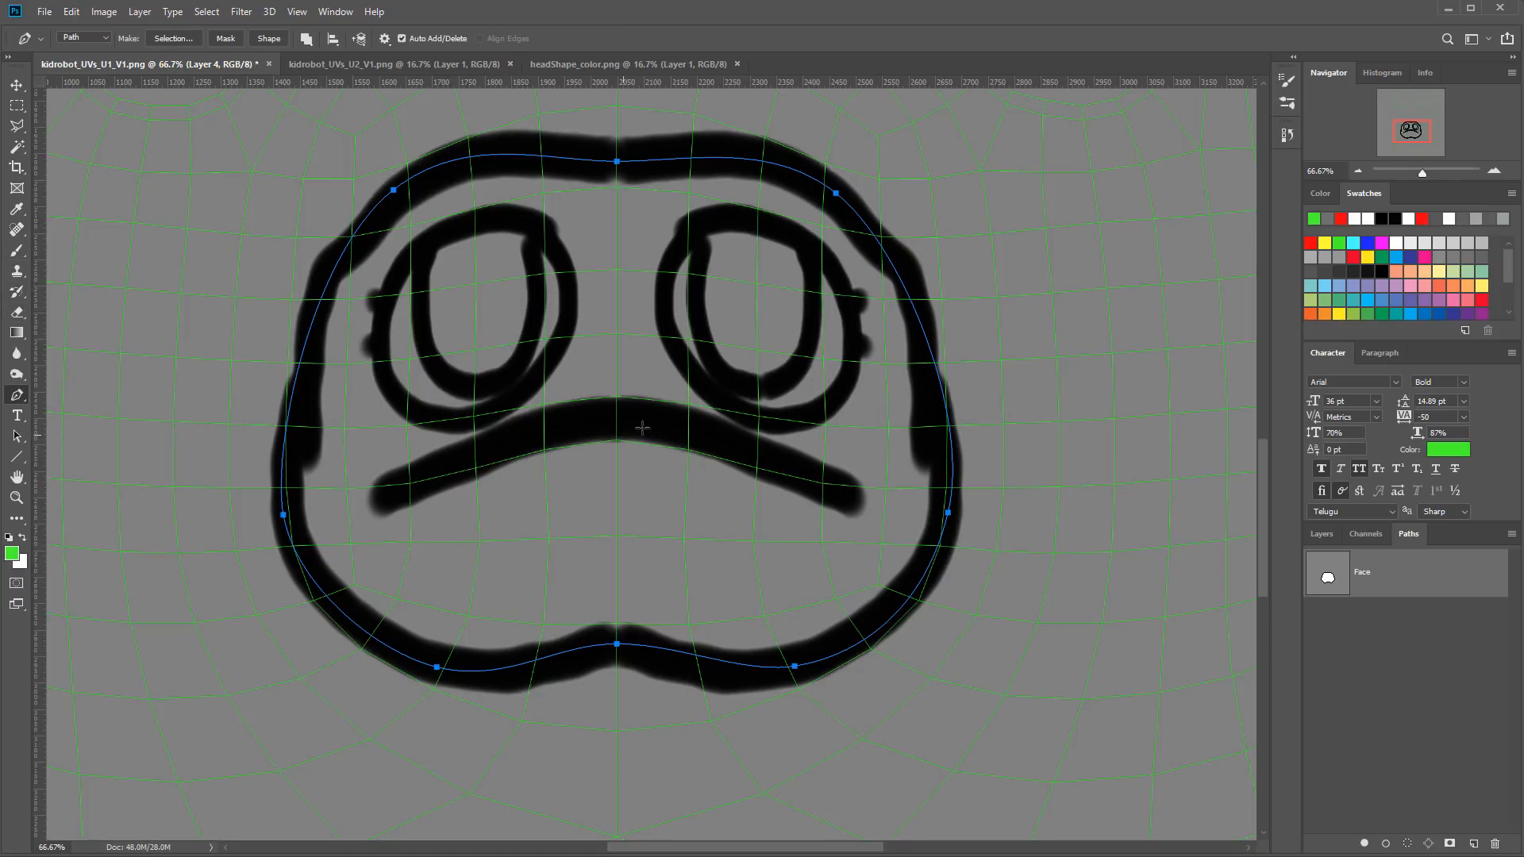
pyautogui.click(1377, 670)
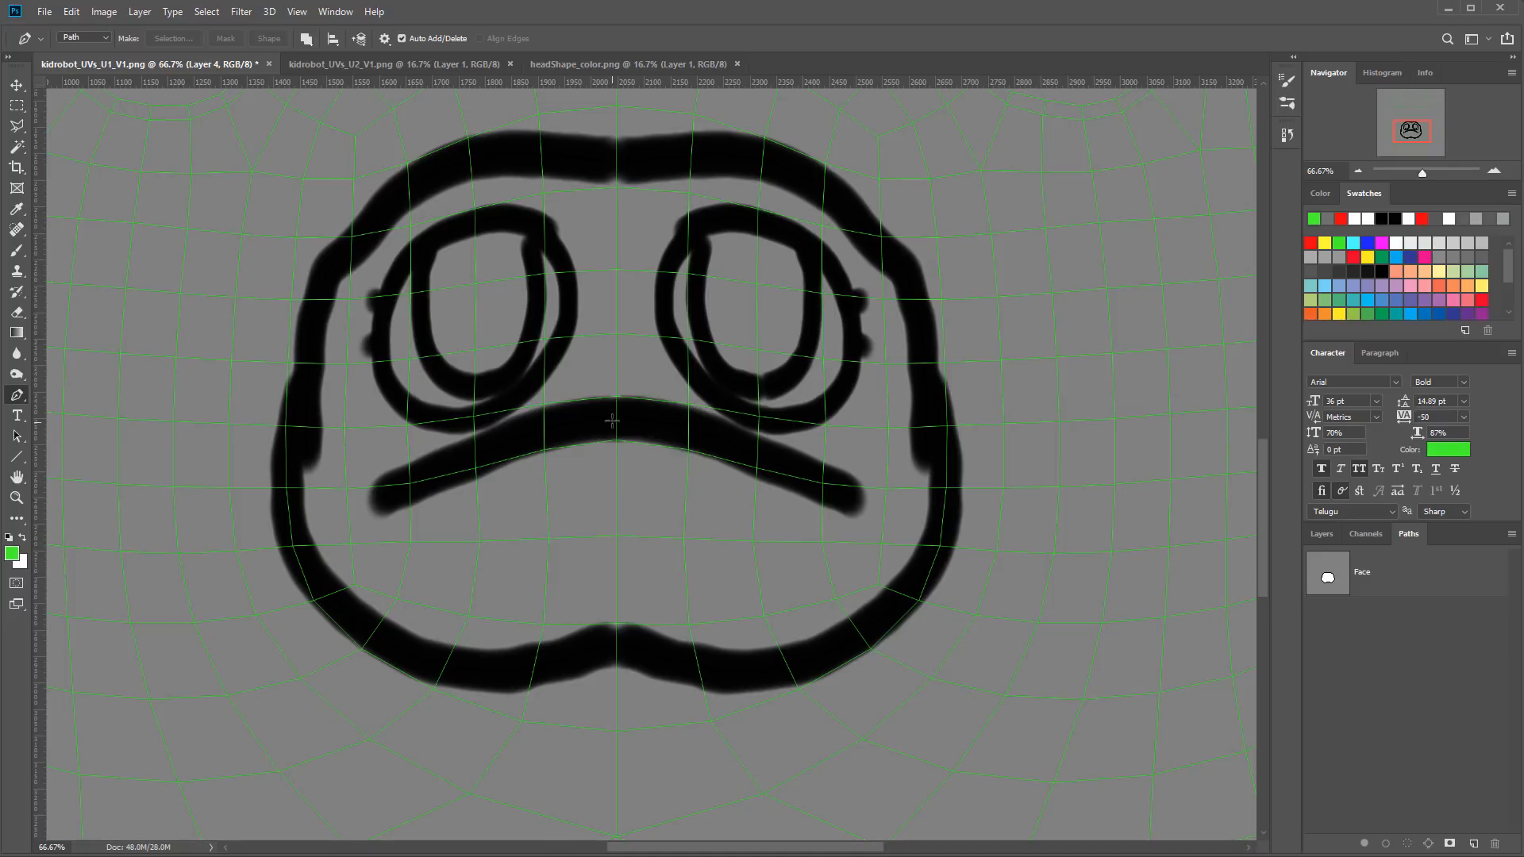
pyautogui.moveTo(623, 419); pyautogui.dragTo(768, 417)
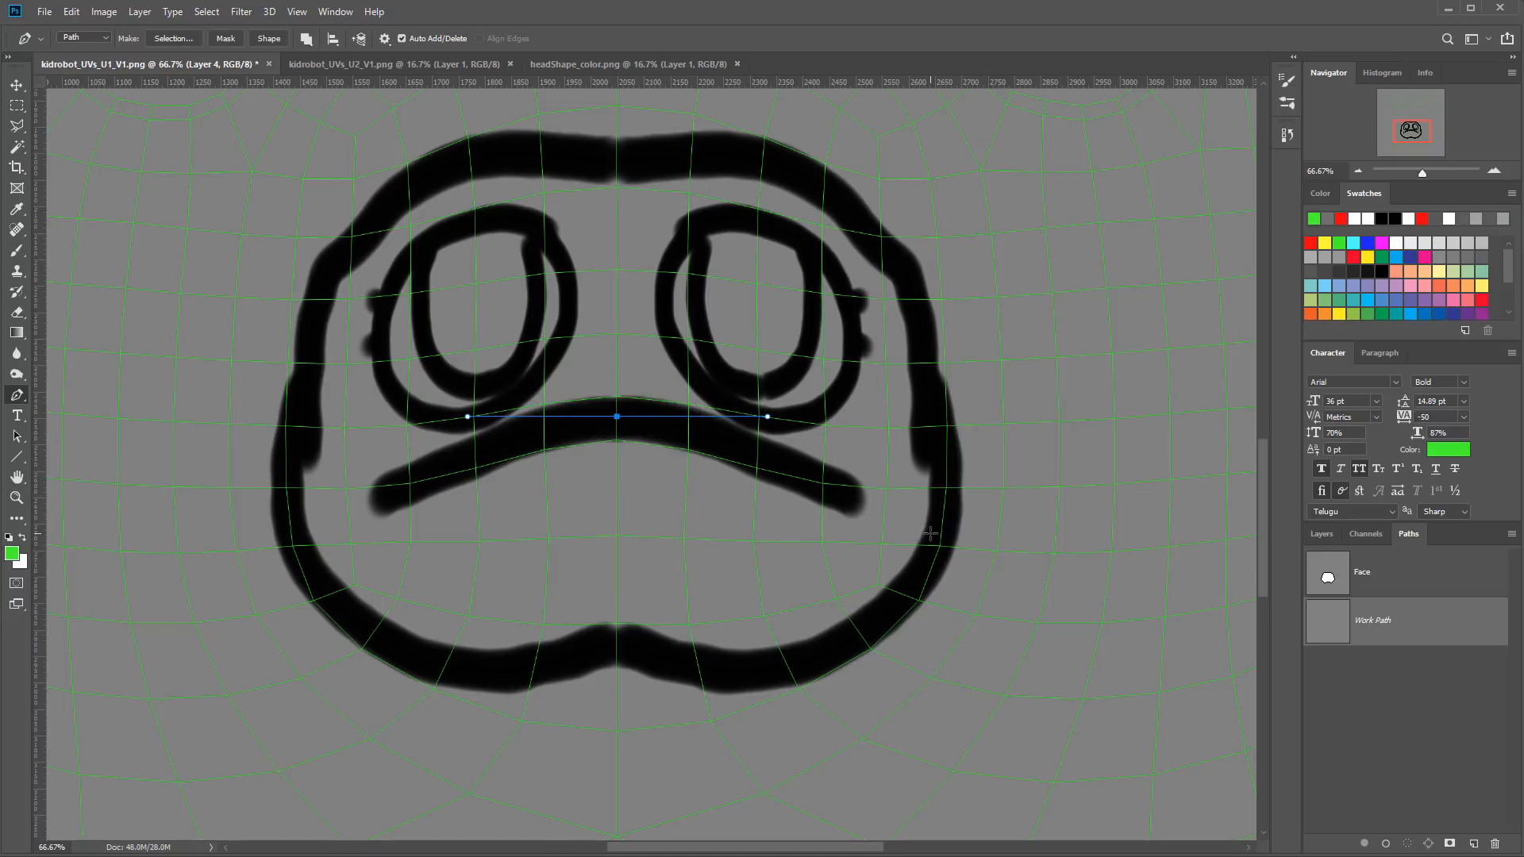
pyautogui.moveTo(933, 531)
pyautogui.mouseDown()
pyautogui.moveTo(1035, 586)
pyautogui.moveTo(1021, 572)
pyautogui.mouseUp()
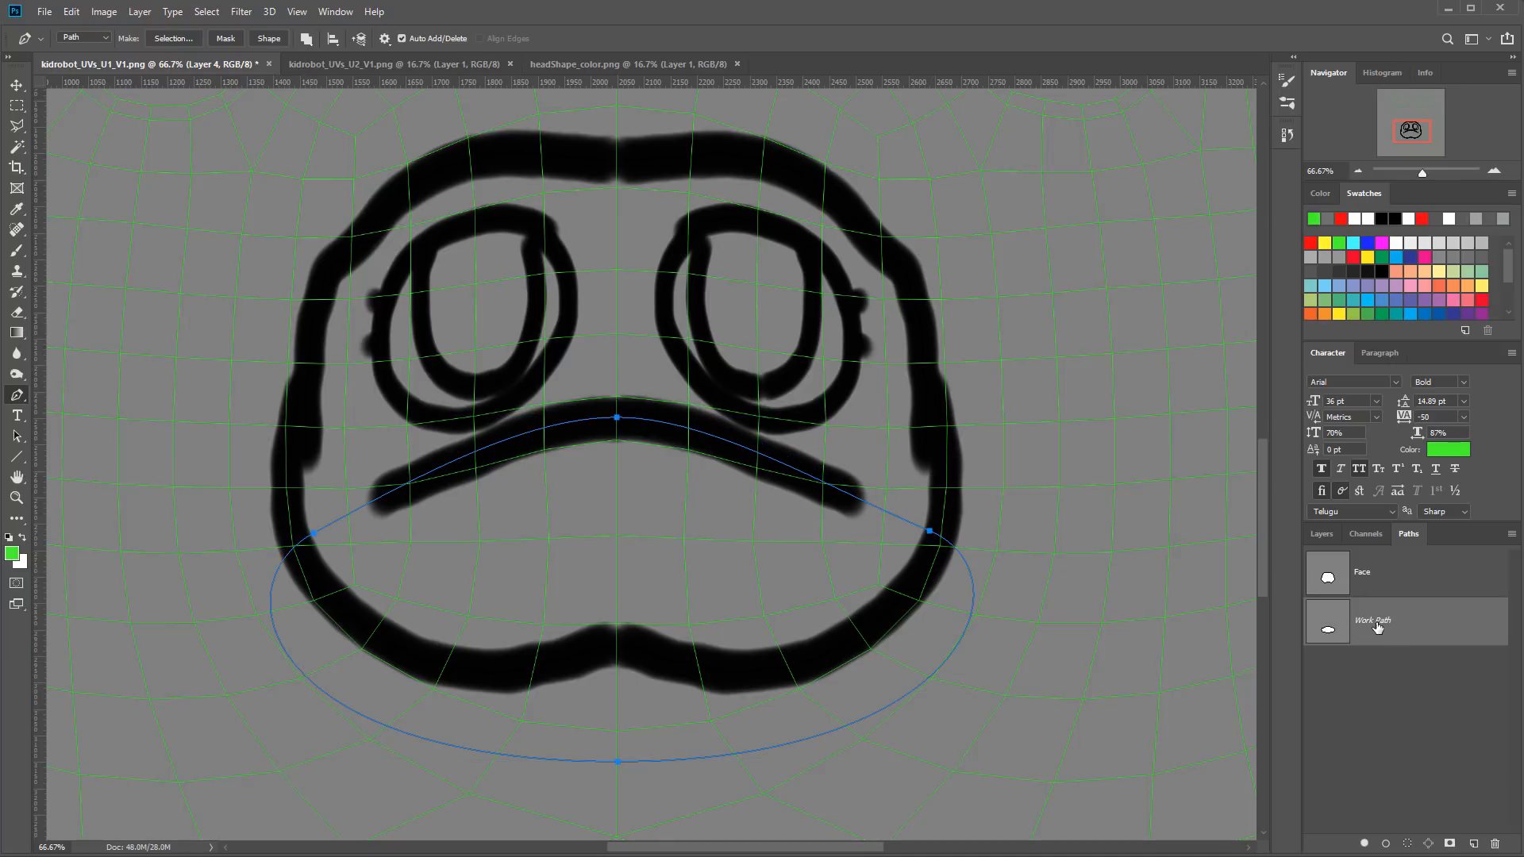
# Step: Save the new work path under the name Snout
pyautogui.doubleClick(1377, 627)
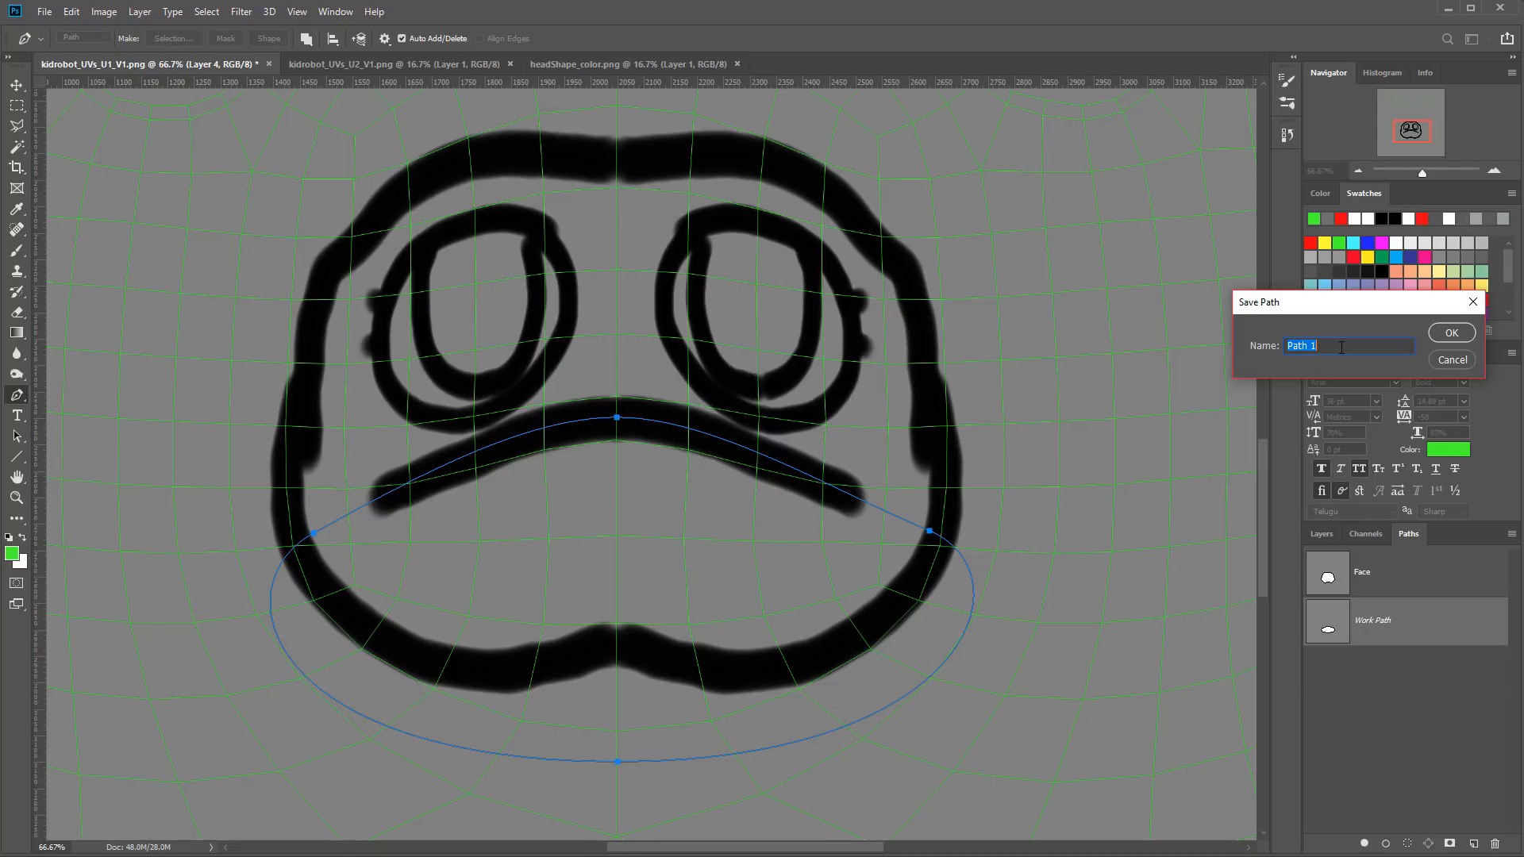
pyautogui.write('s')
pyautogui.press('Return')
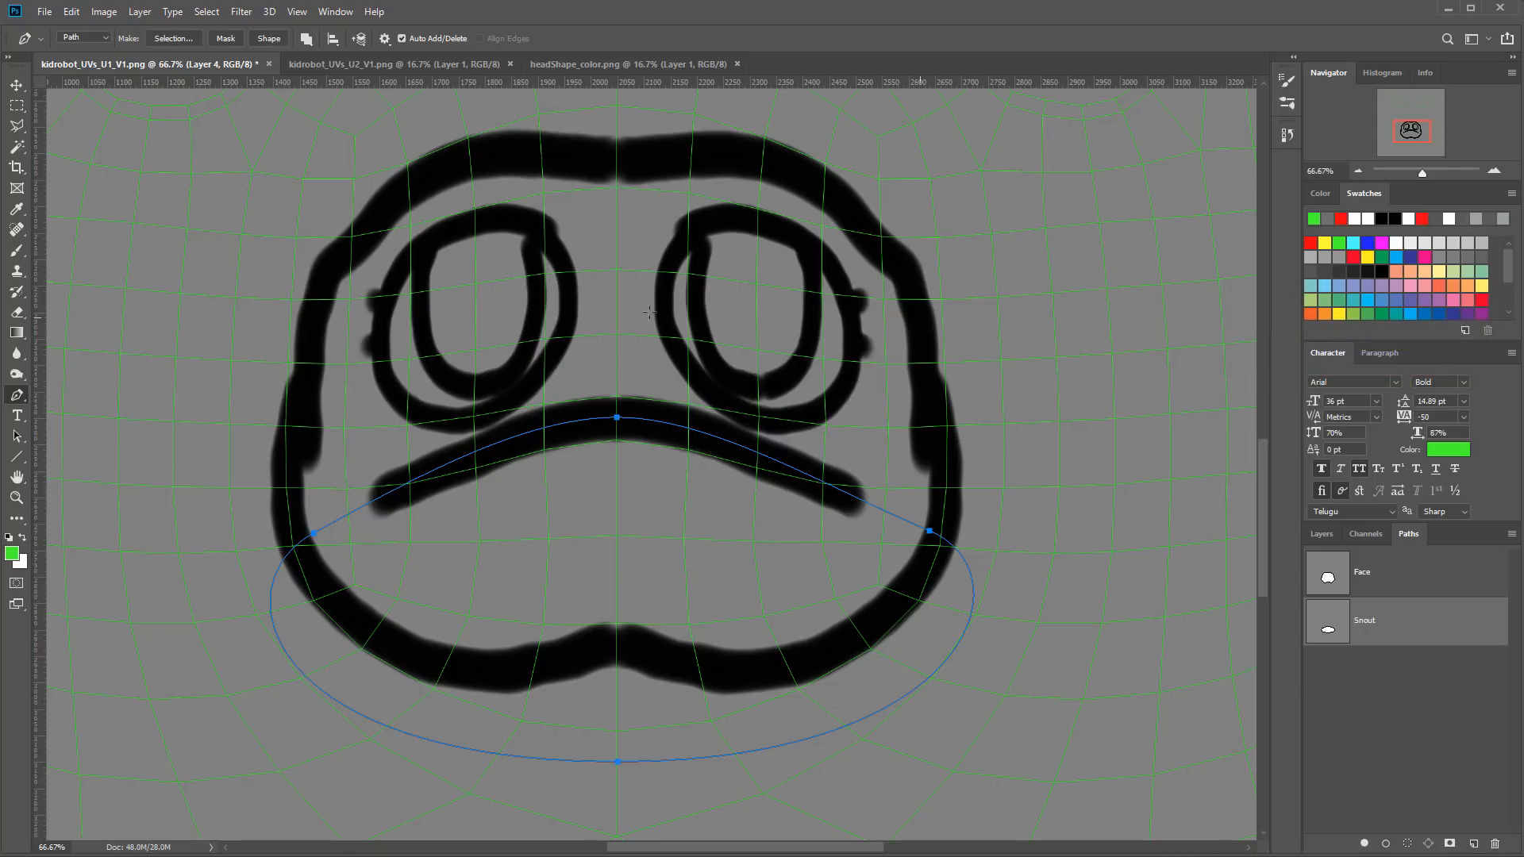
# Step: Load the Face path as a selection and return to the layer list with Layer 4 active
pyautogui.click(17, 85)
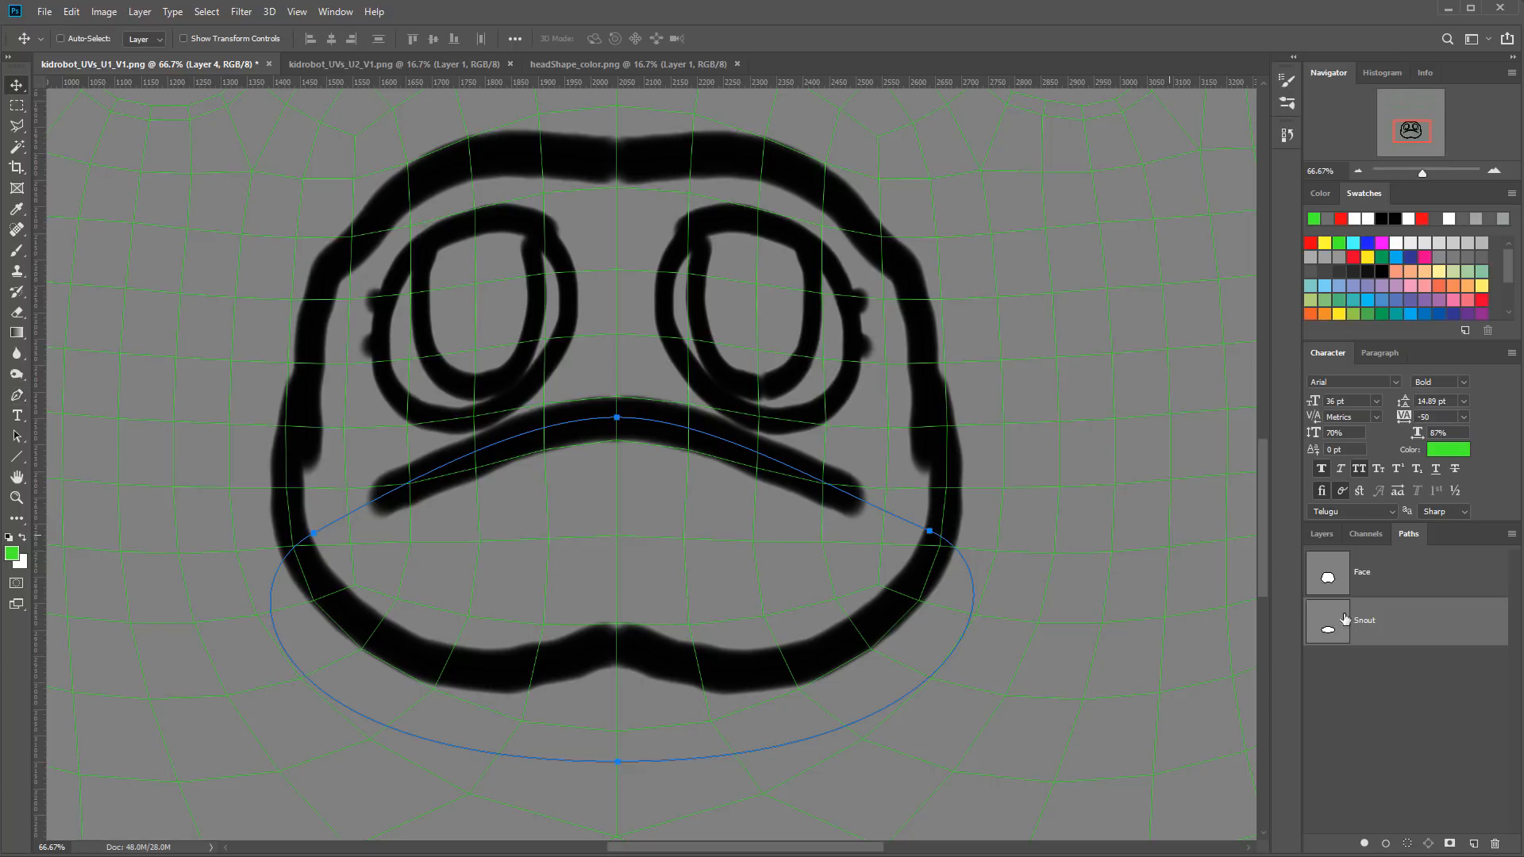
pyautogui.click(1403, 606)
pyautogui.click(1404, 576)
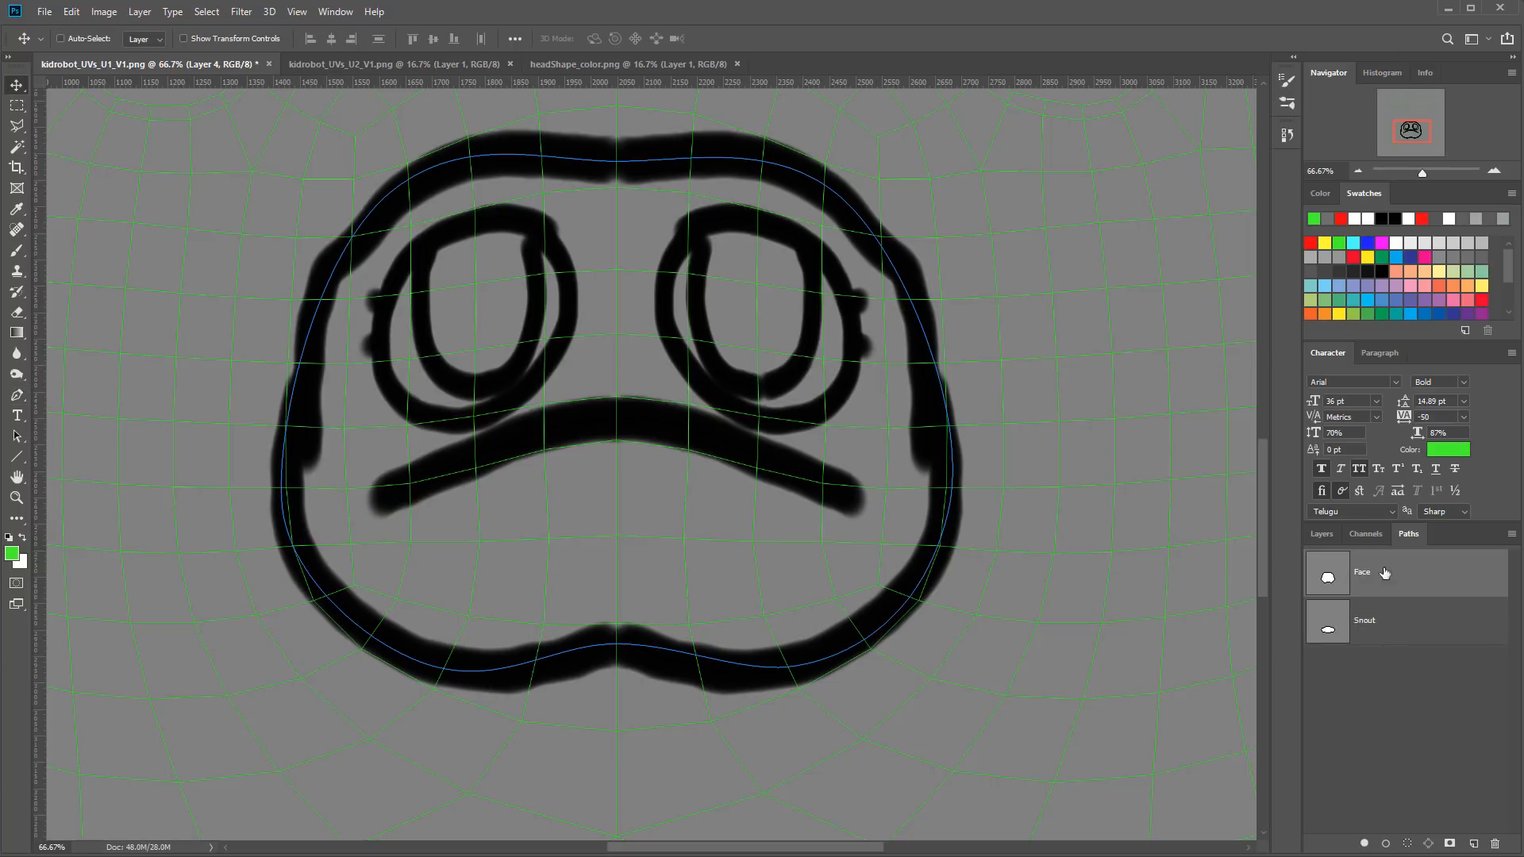
pyautogui.click(1321, 535)
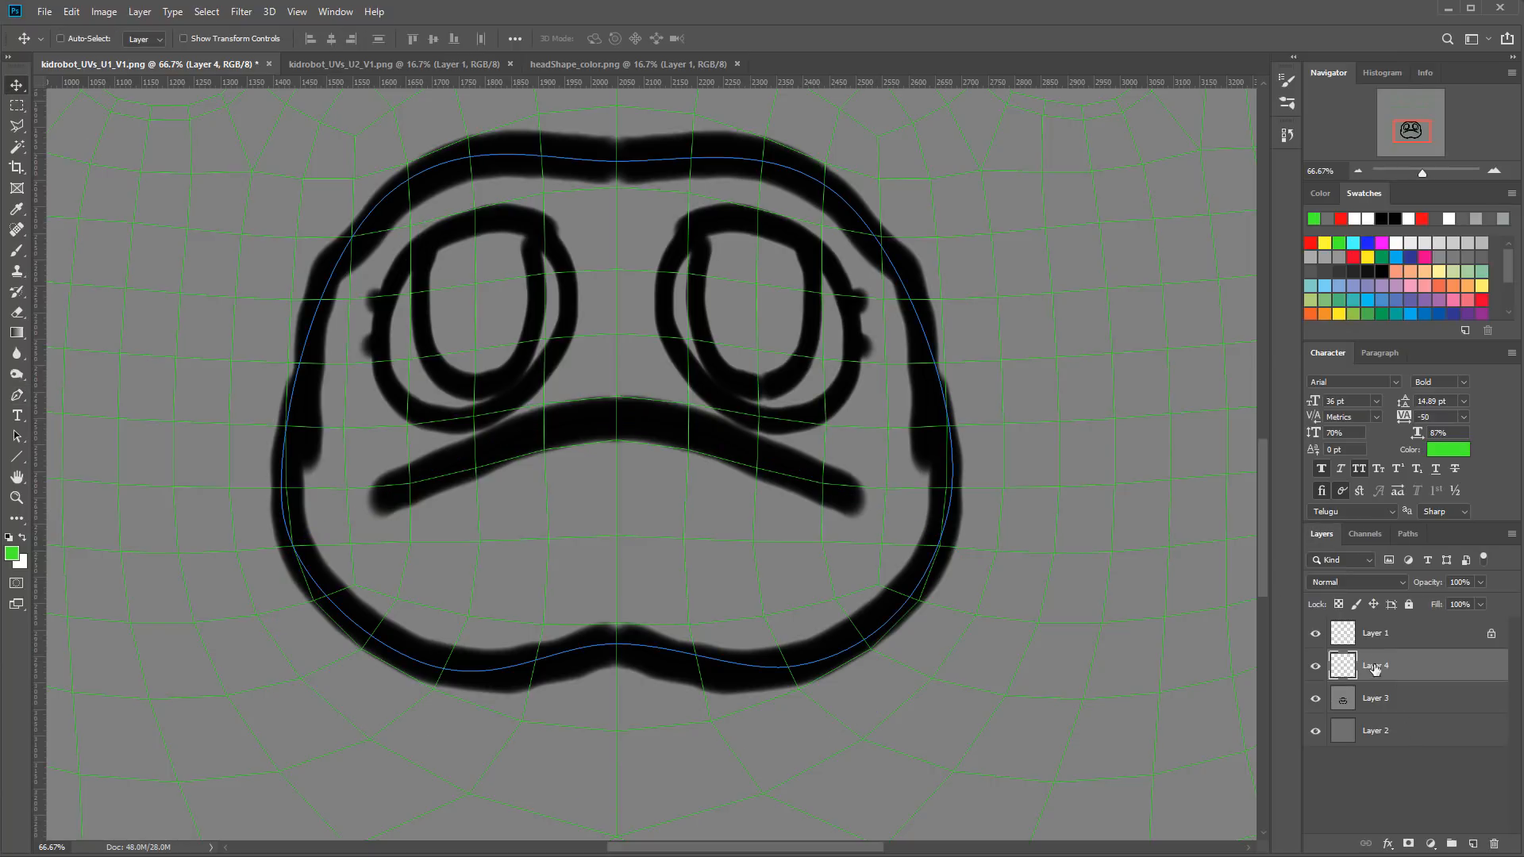
pyautogui.click(1409, 534)
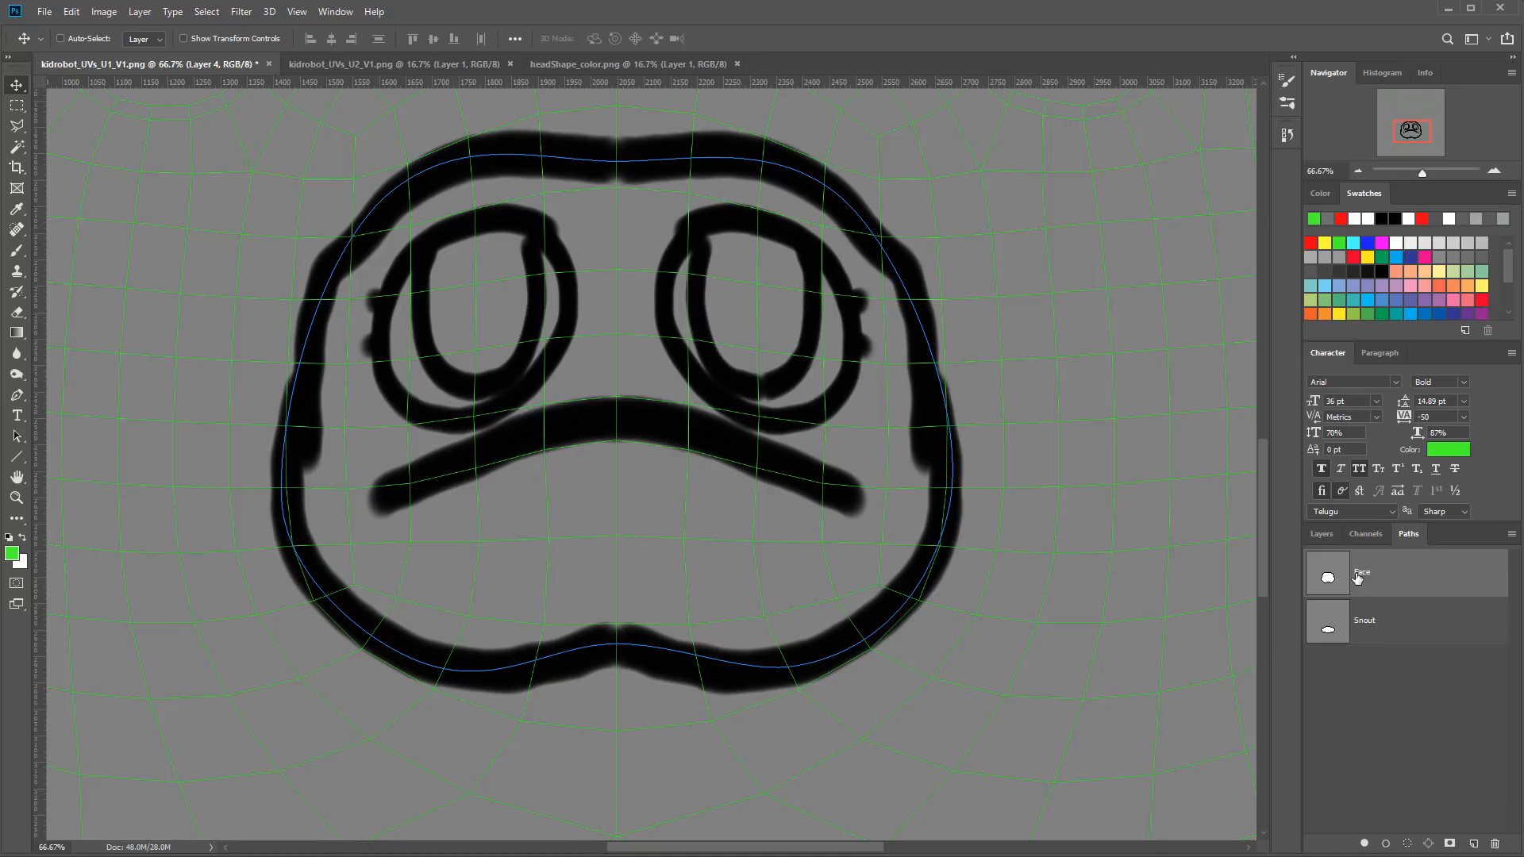
pyautogui.press('ctrl')
pyautogui.keyDown('ctrl'); pyautogui.click(1327, 579); pyautogui.keyUp('ctrl')
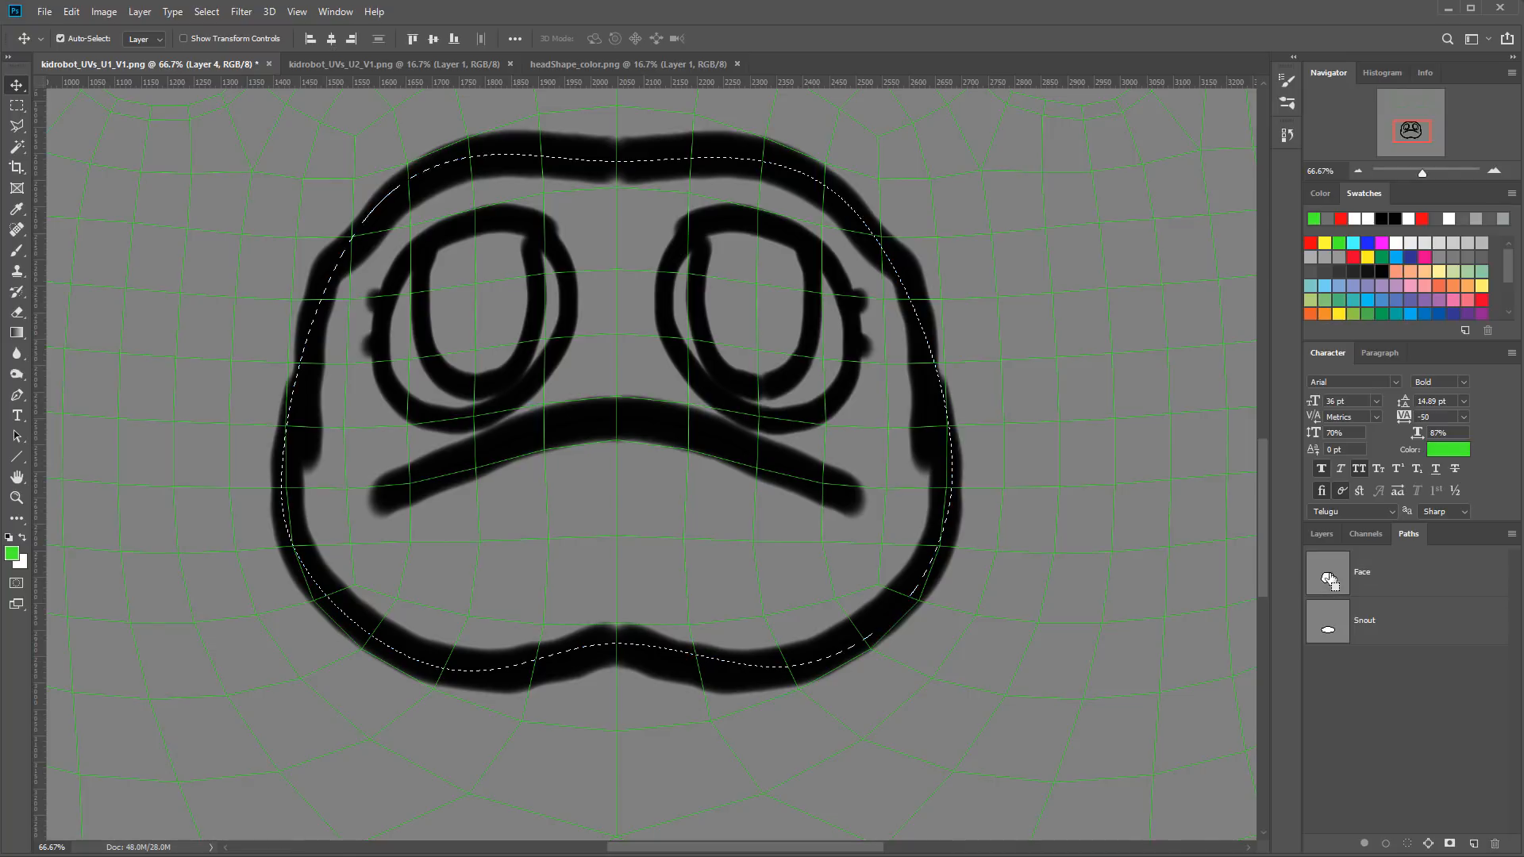
pyautogui.click(1330, 535)
pyautogui.click(1359, 171)
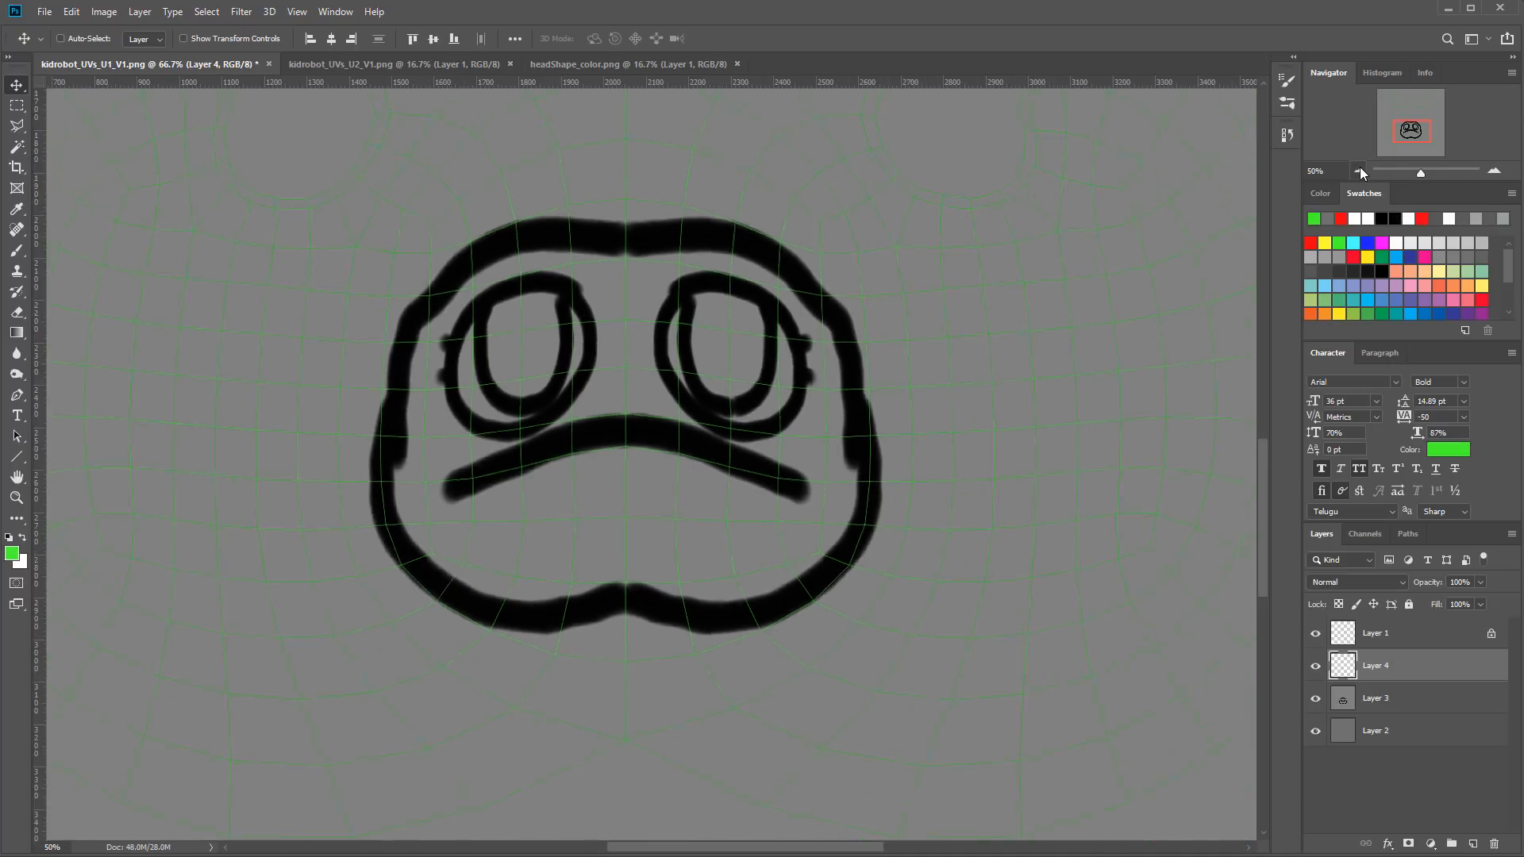
# Step: Invert the face selection, fill the area around the face on Layer 4 with purple, deselect, and hide the Layer 3 guides
pyautogui.click(1359, 170)
pyautogui.click(1359, 170)
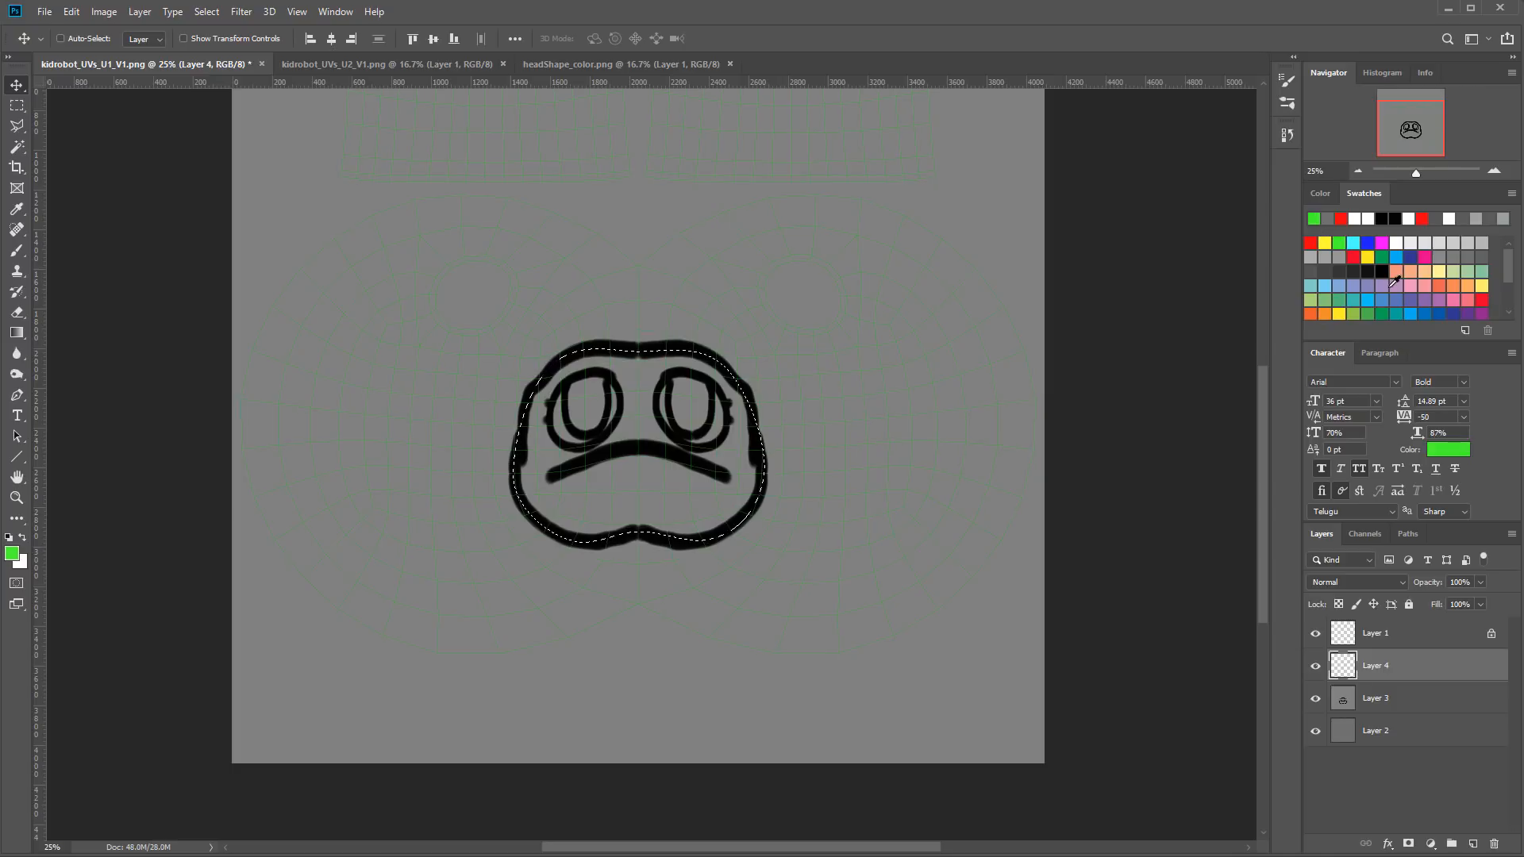
pyautogui.click(1439, 314)
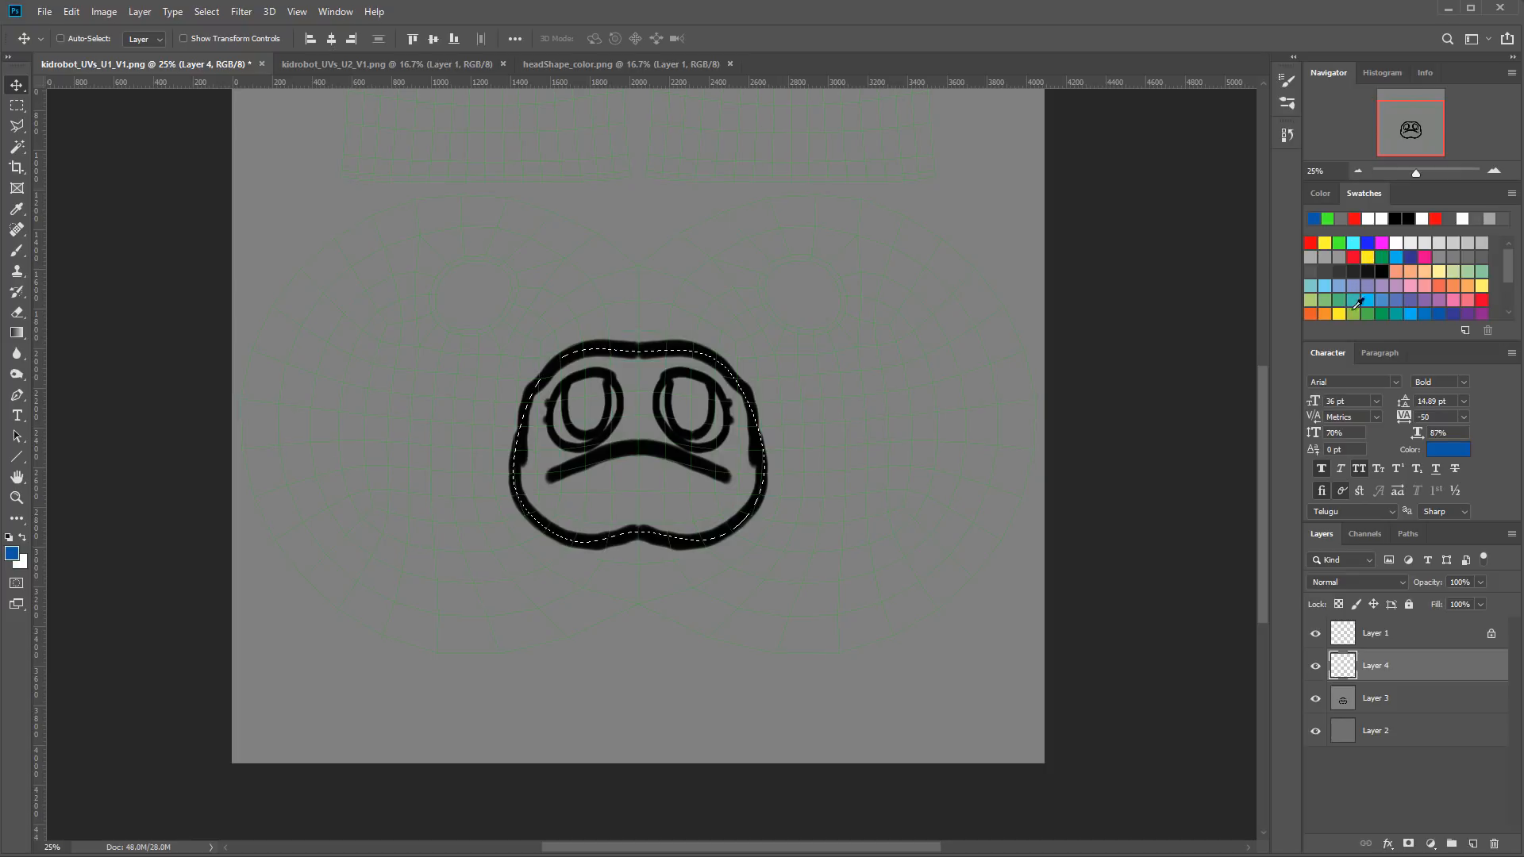
pyautogui.click(1468, 313)
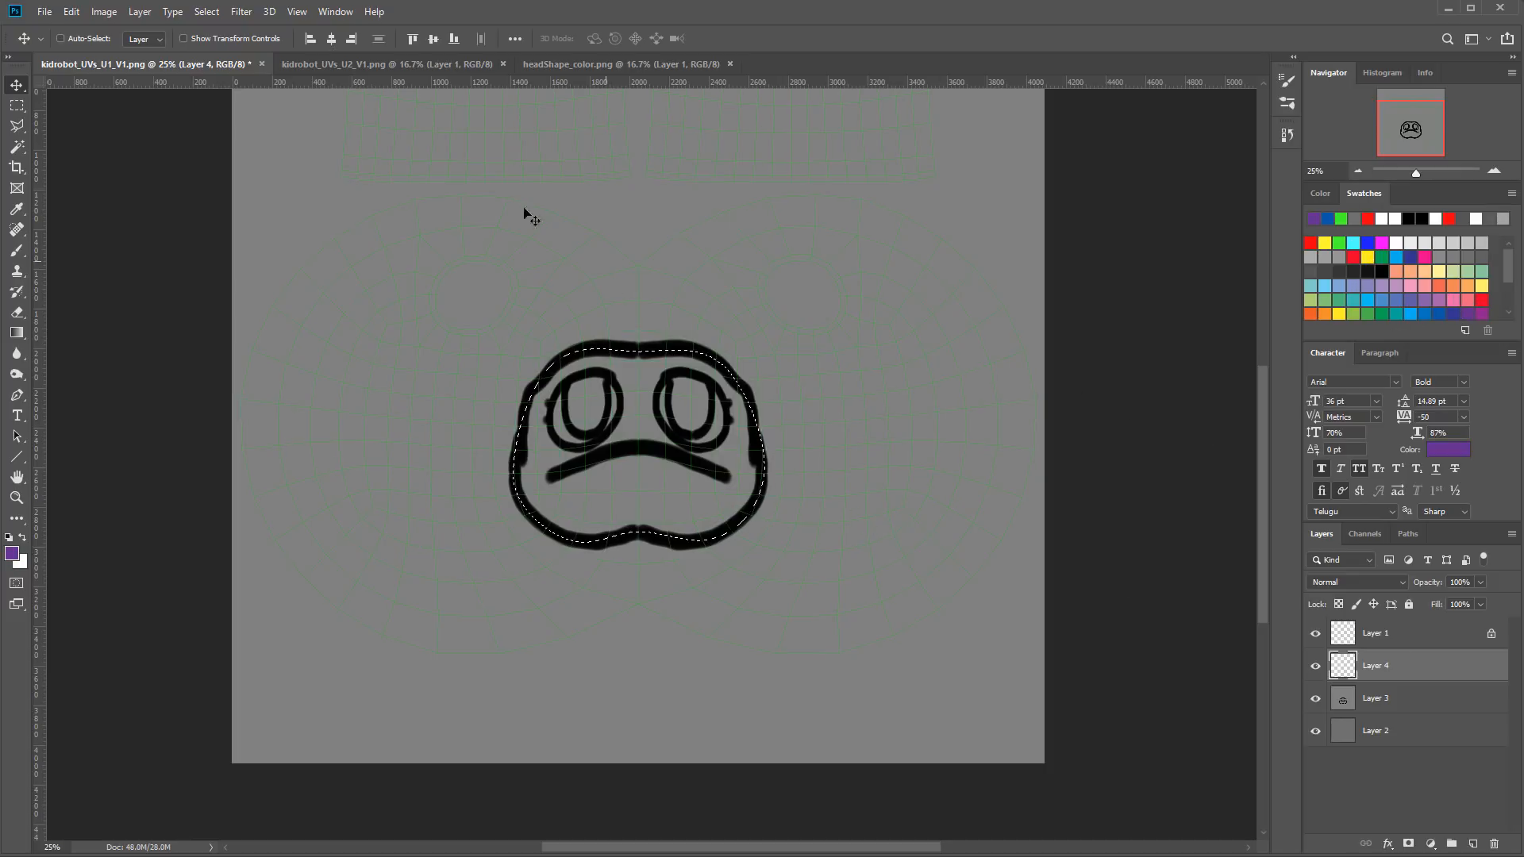
pyautogui.click(205, 12)
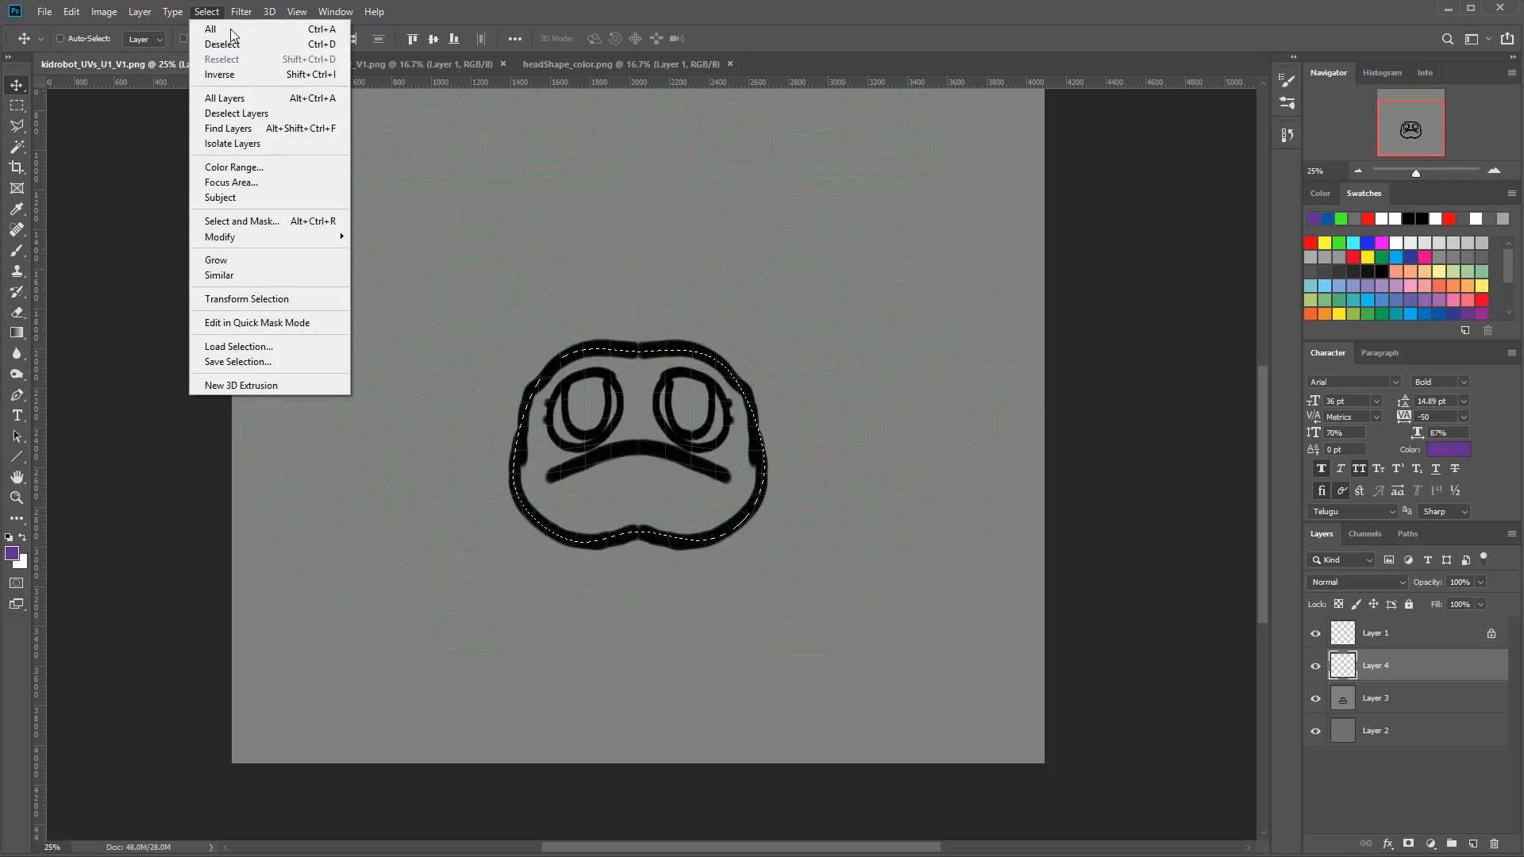
pyautogui.click(255, 77)
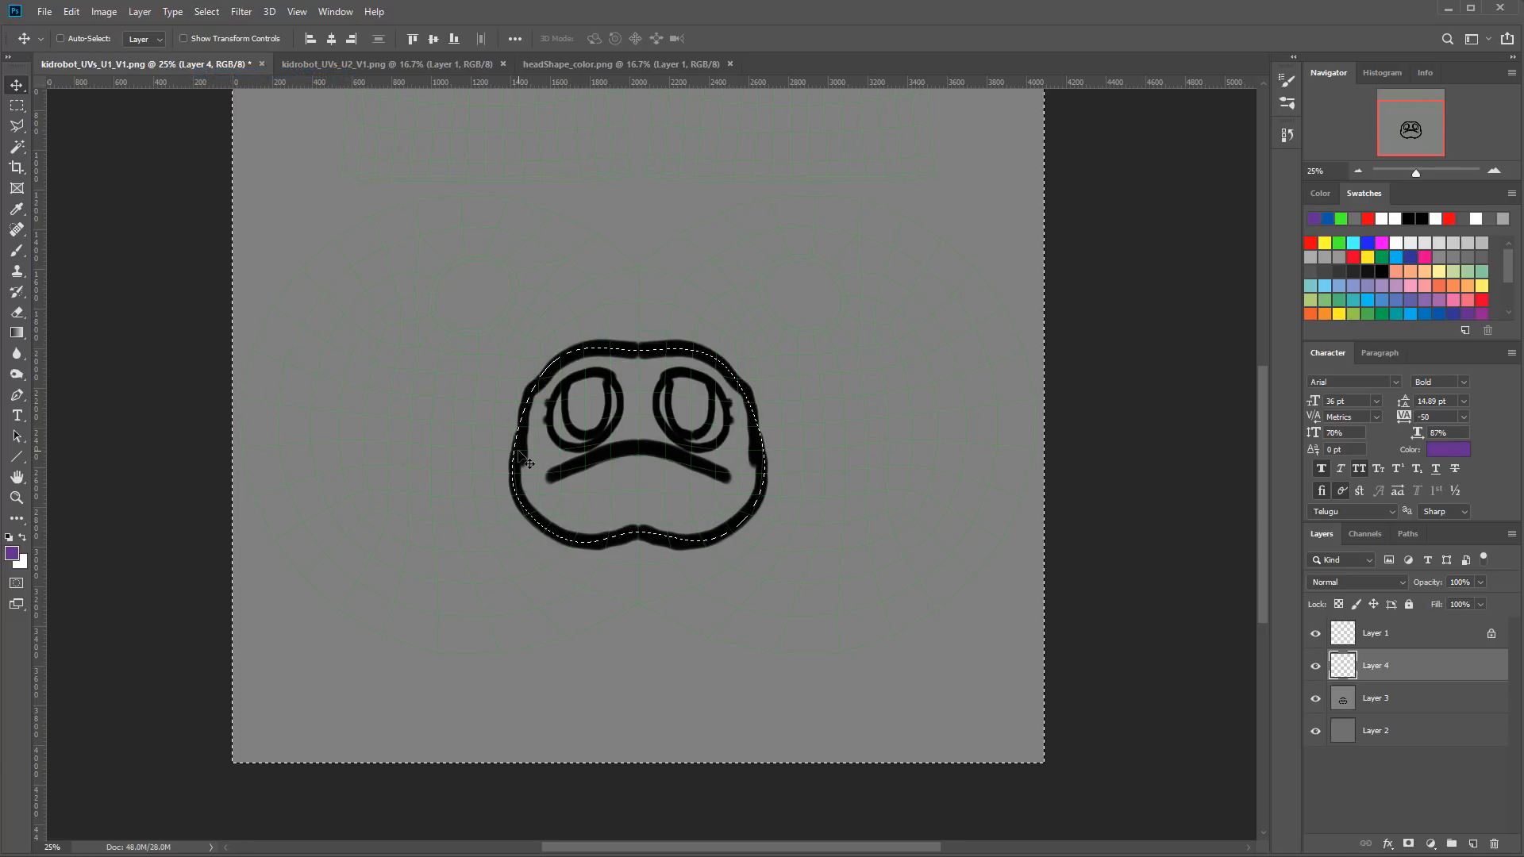
pyautogui.hotkey('alt', 'BackSpace')
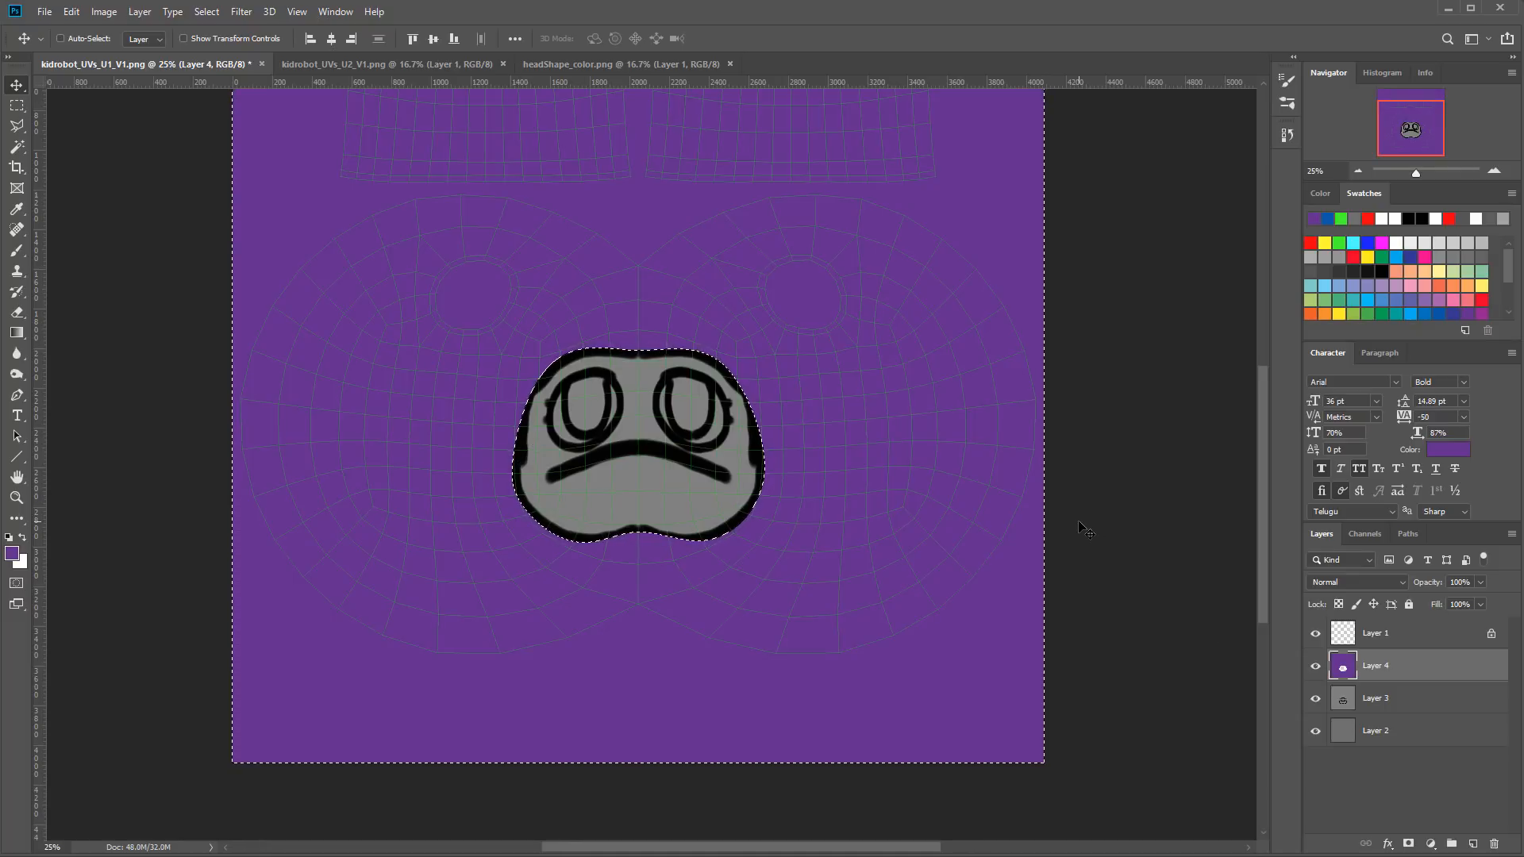
pyautogui.hotkey('ctrl', 'd')
pyautogui.click(1315, 698)
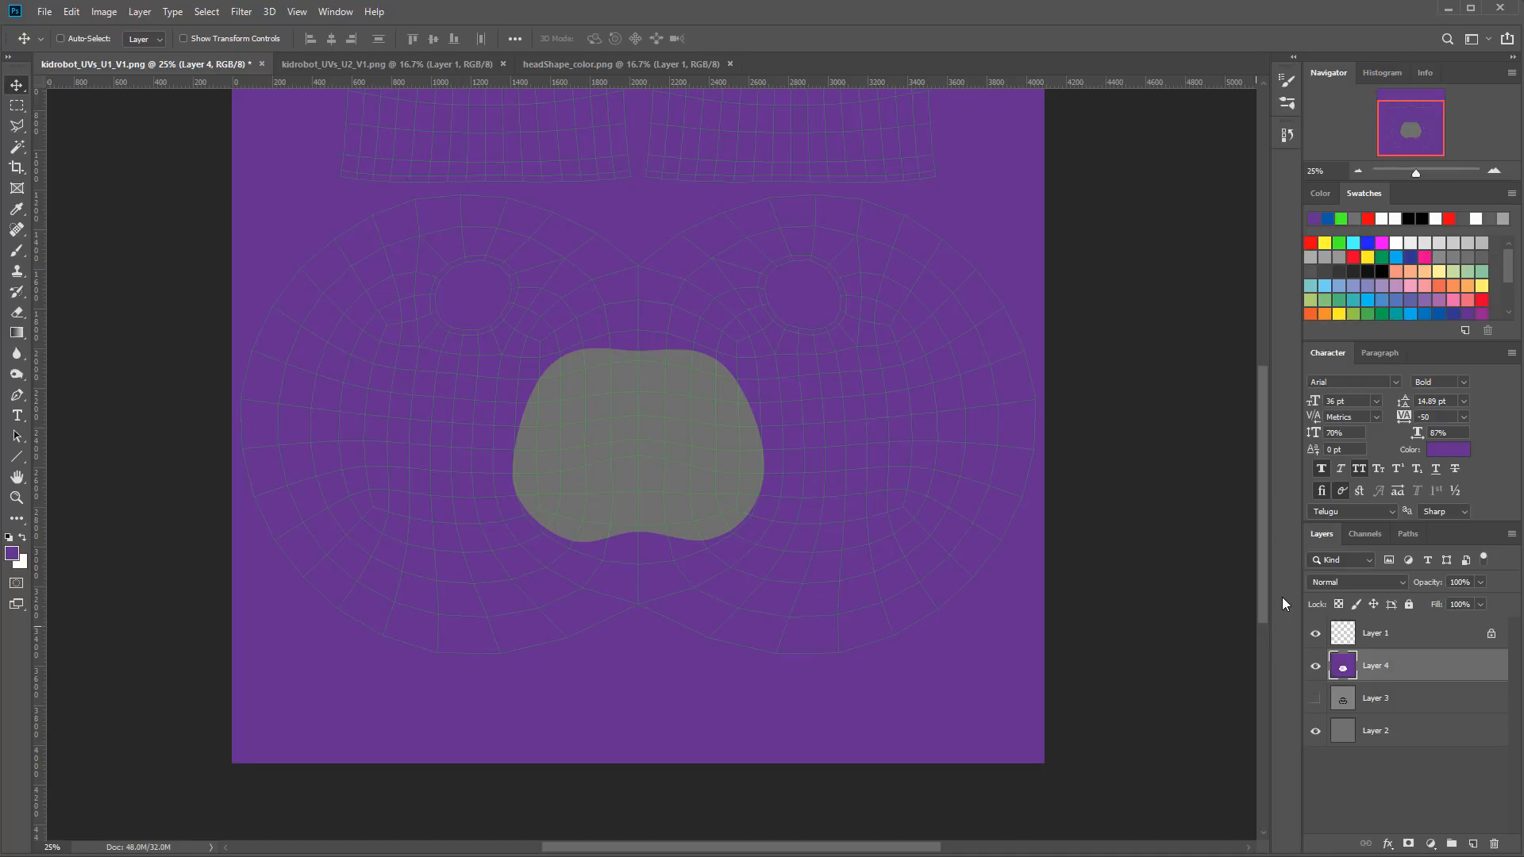
# Step: Load the Snout path as a selection and add a new layer directly above Layer 3
pyautogui.click(1493, 171)
pyautogui.click(1494, 170)
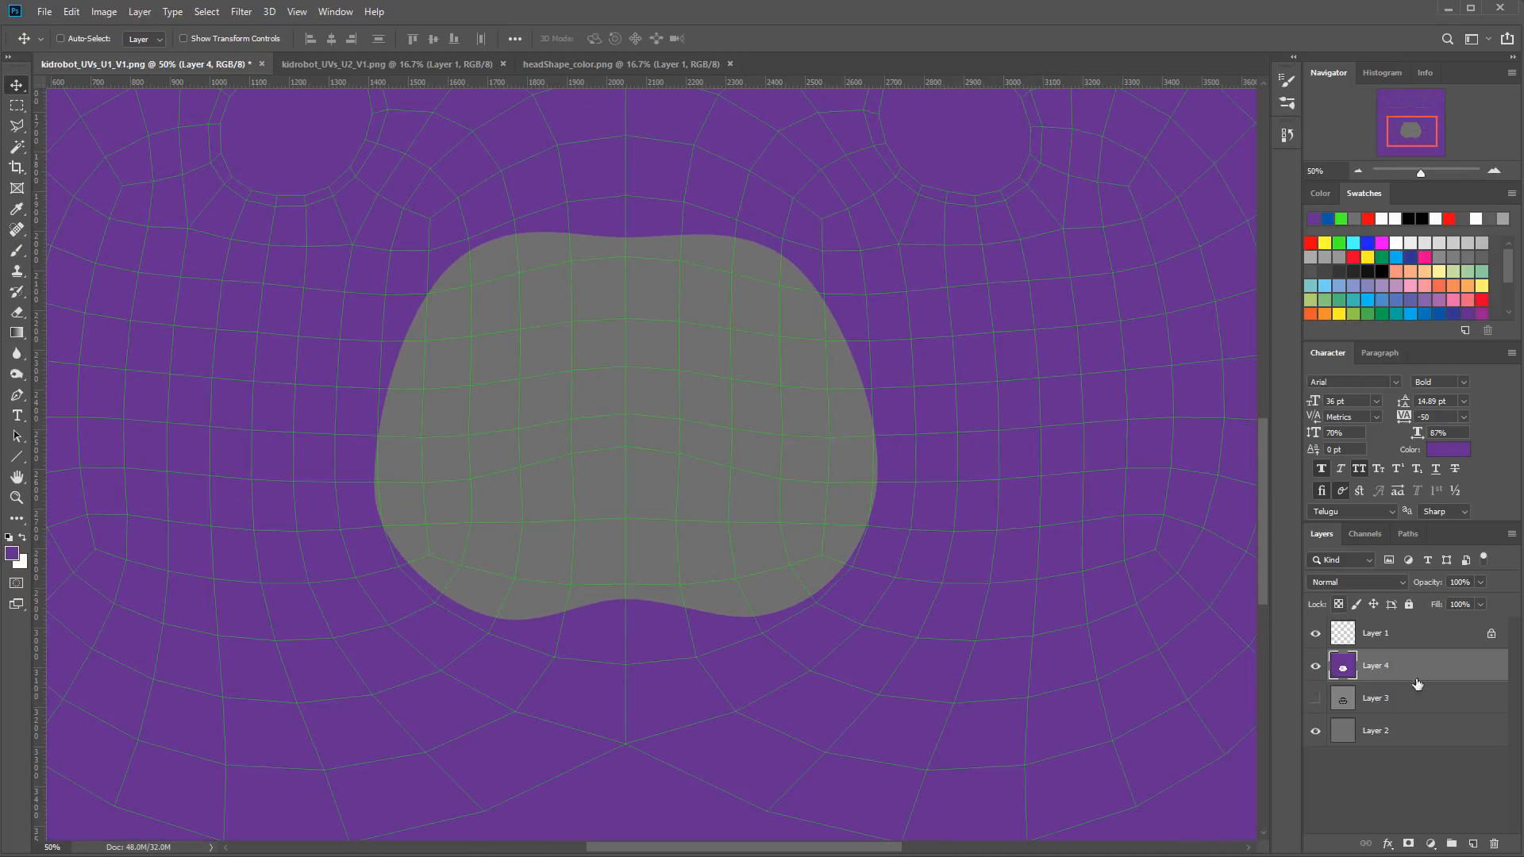
pyautogui.click(1400, 535)
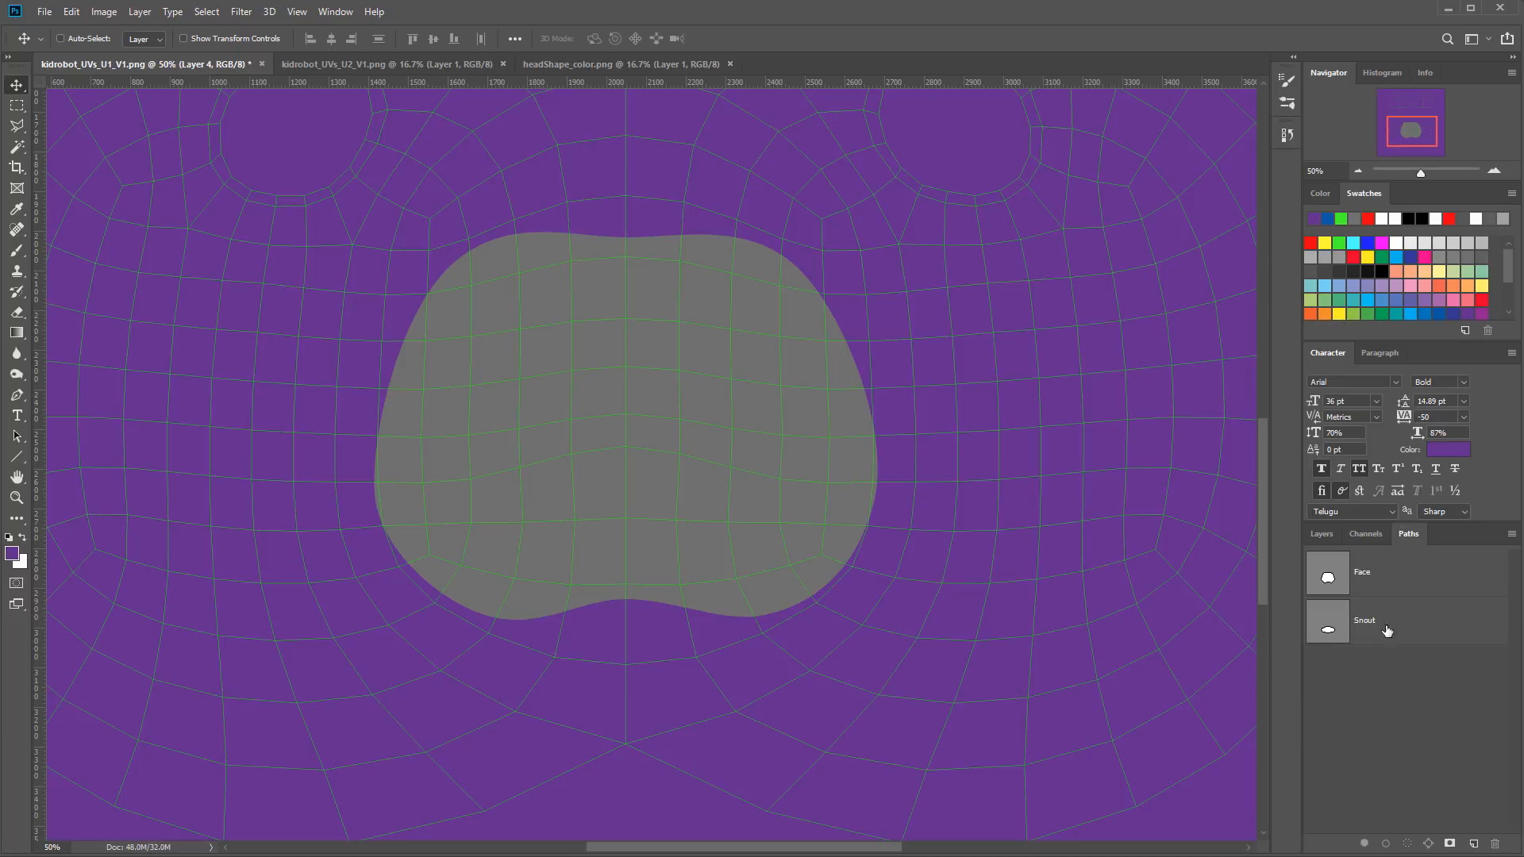
pyautogui.keyDown('ctrl'); pyautogui.click(1328, 627); pyautogui.keyUp('ctrl')
pyautogui.click(1315, 535)
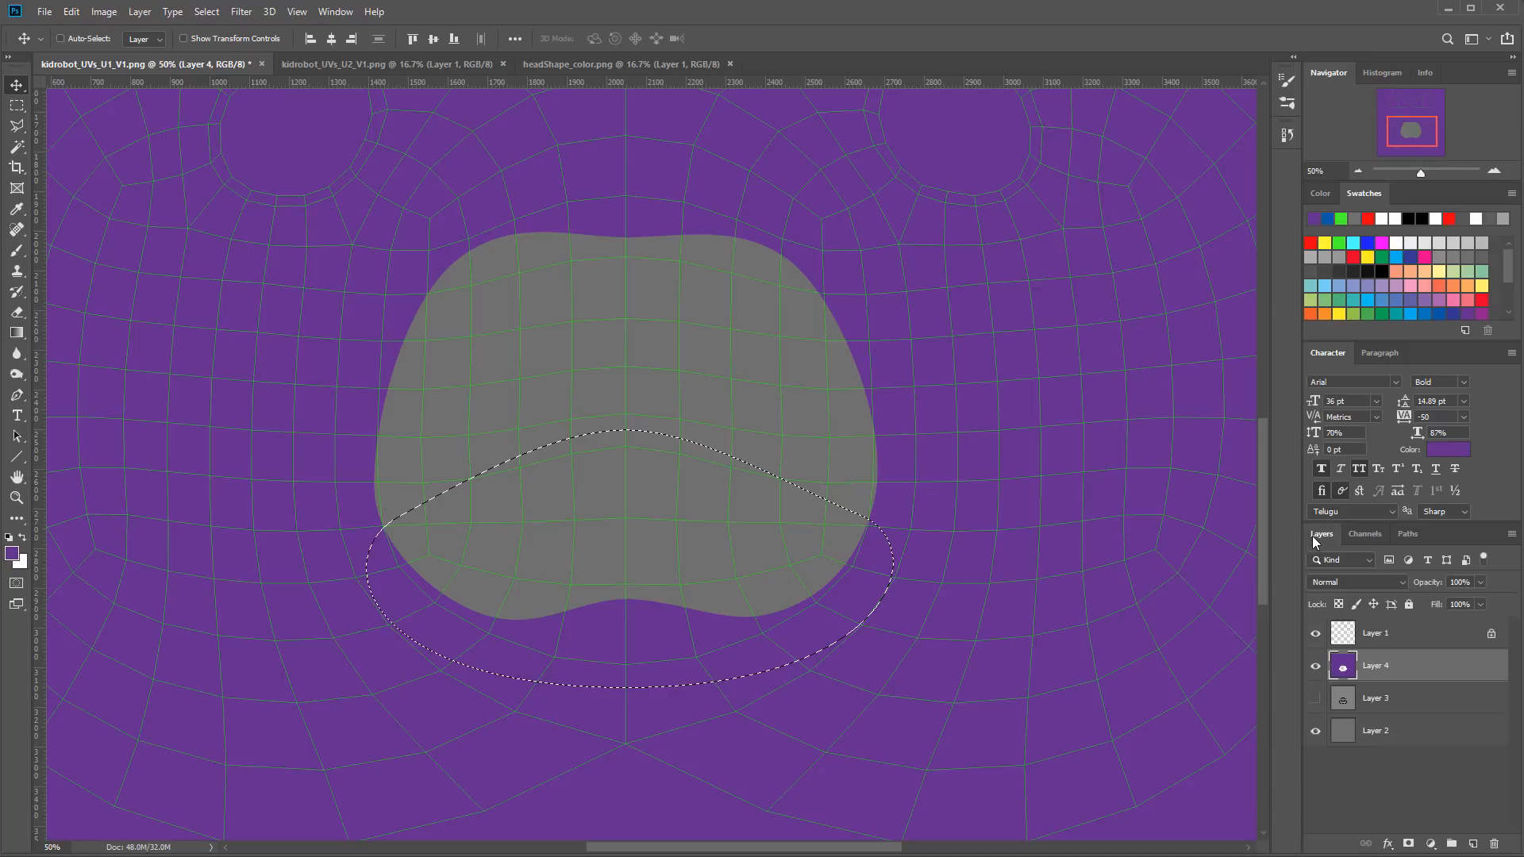
pyautogui.click(1378, 703)
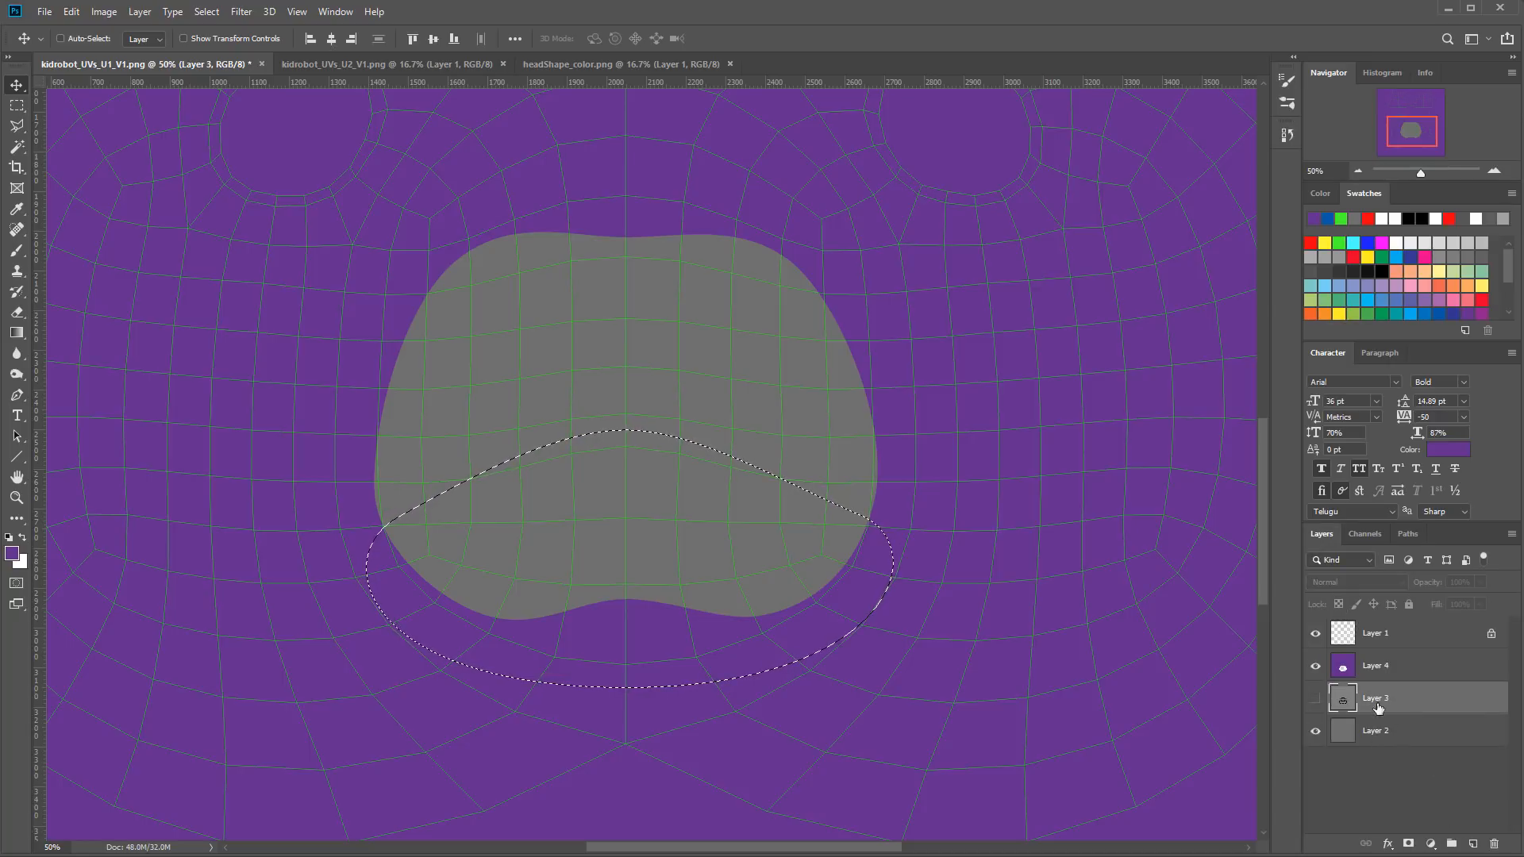
pyautogui.click(1472, 844)
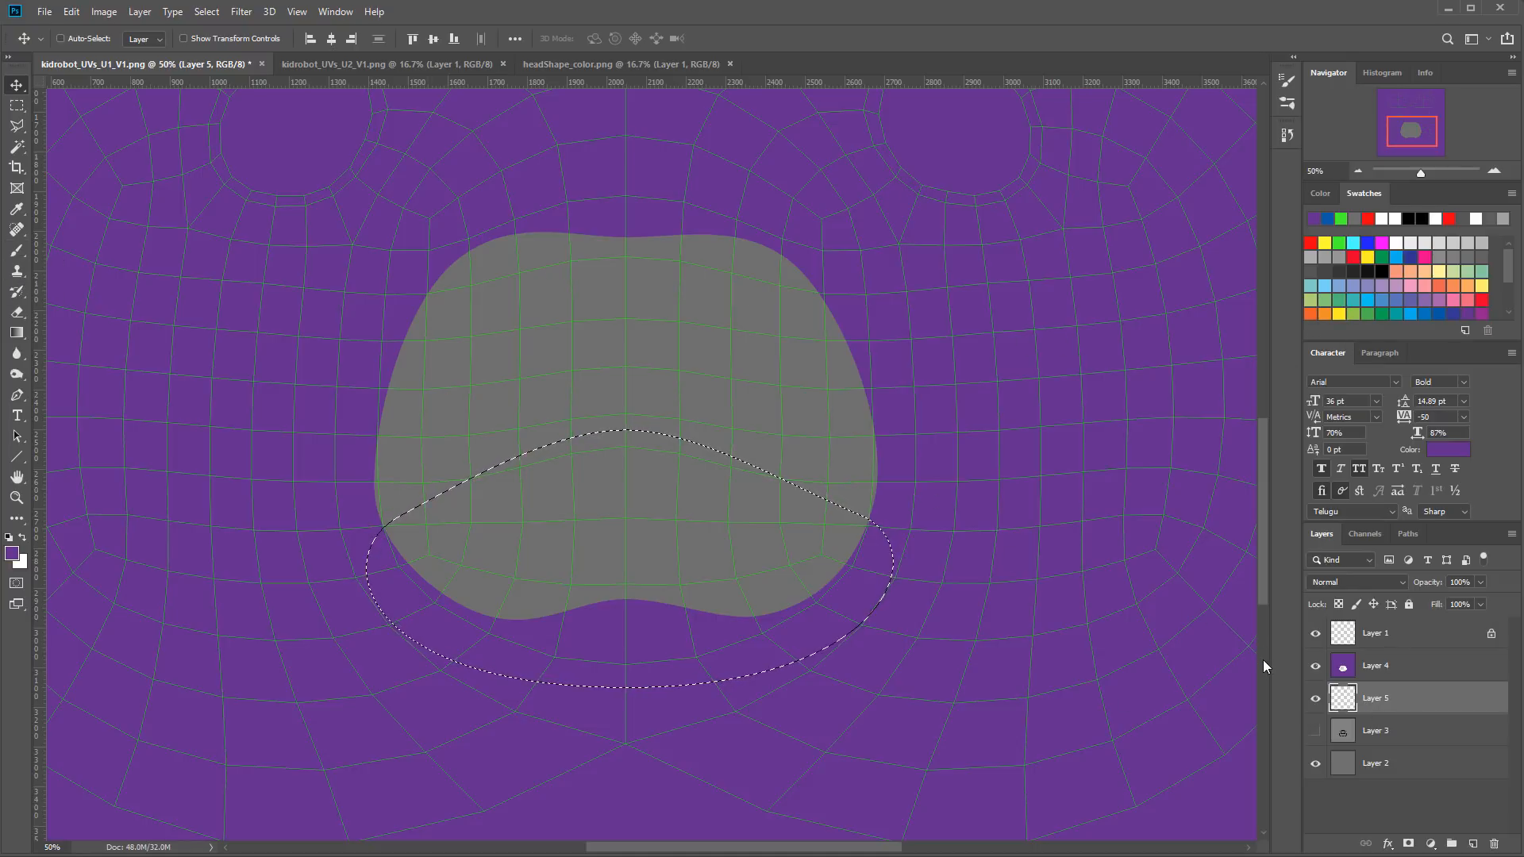
# Step: Fill the snout selection with a vertical linear gradient from light pink to transparent, running from the upper face down to the chin
pyautogui.click(16, 333)
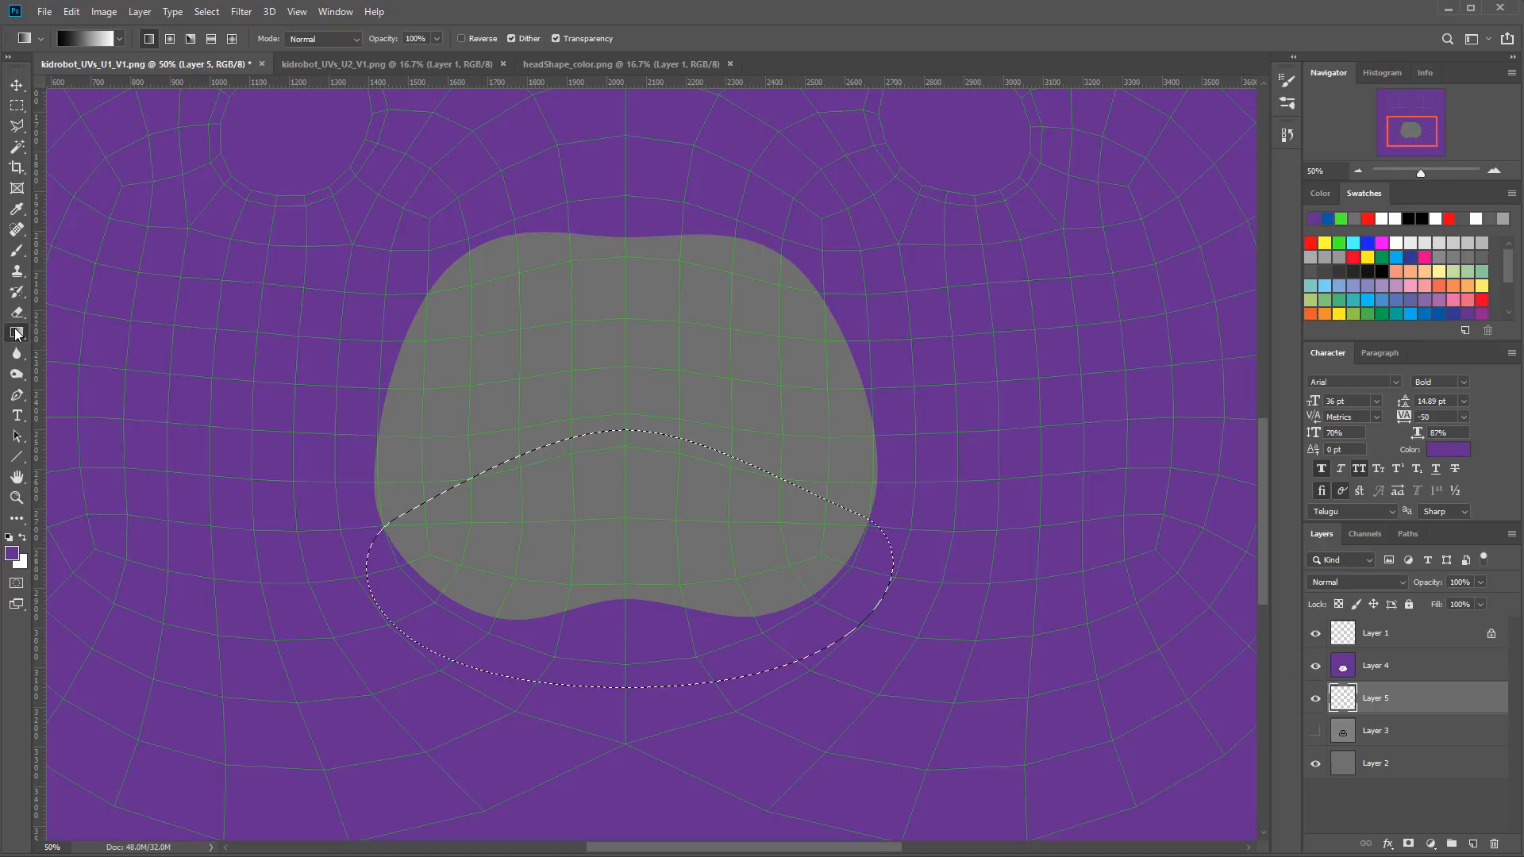
pyautogui.click(117, 35)
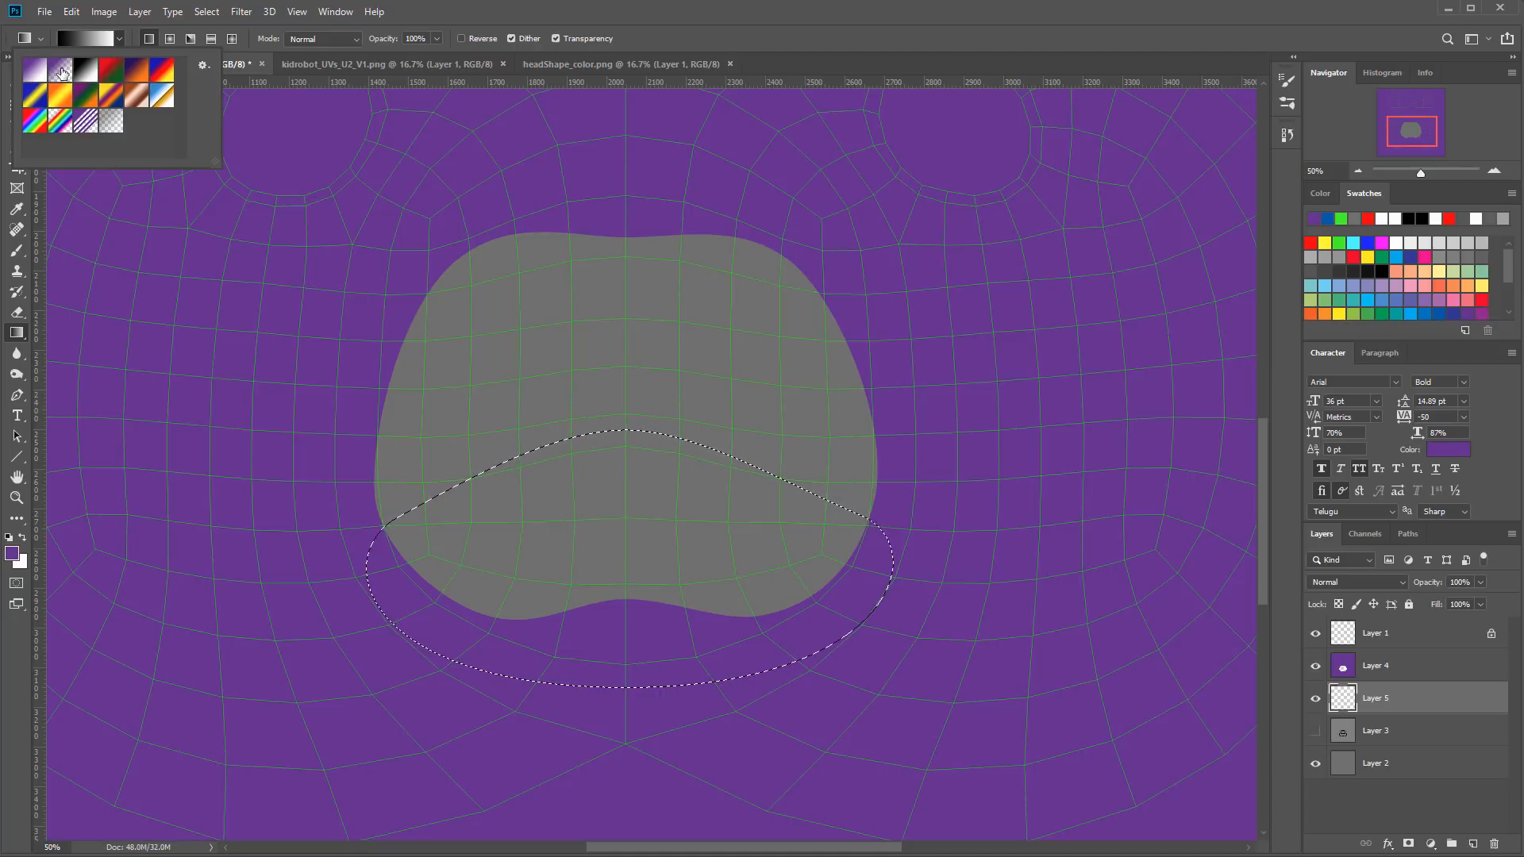
pyautogui.click(60, 72)
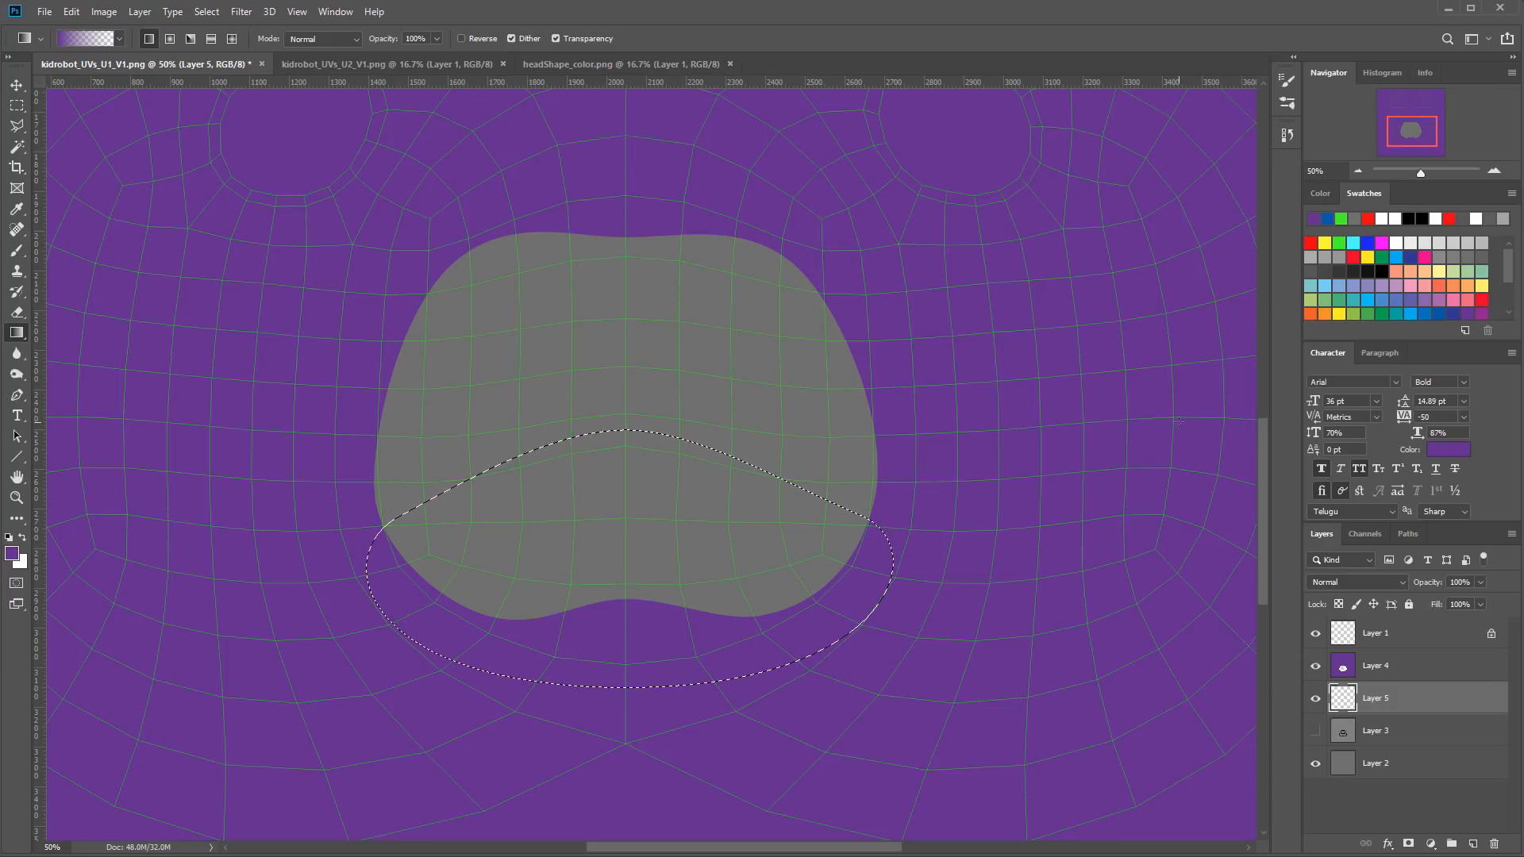
pyautogui.click(1409, 285)
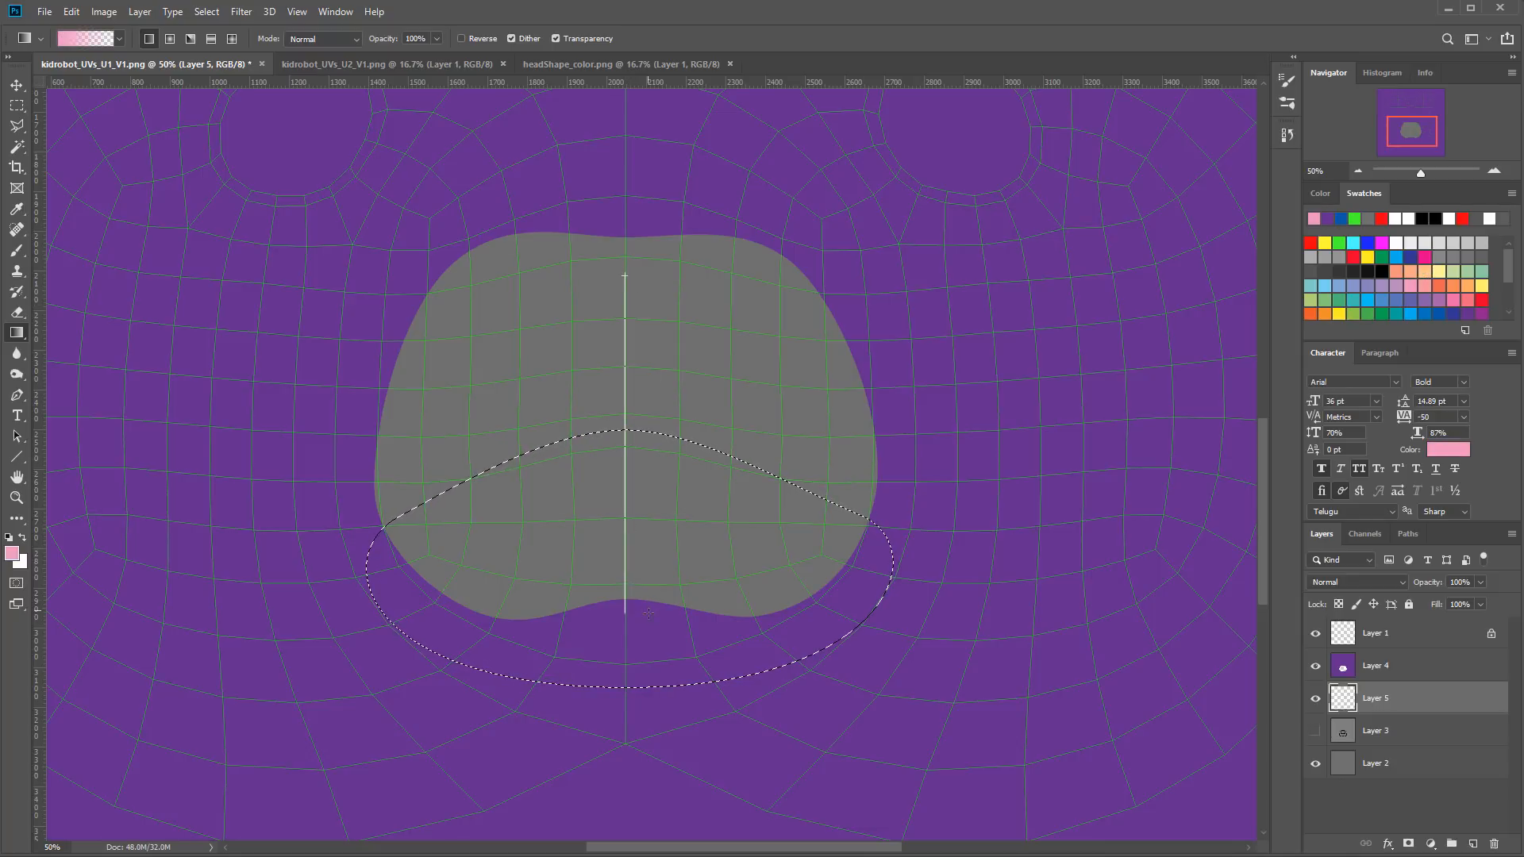
pyautogui.moveTo(650, 610); pyautogui.dragTo(650, 610)
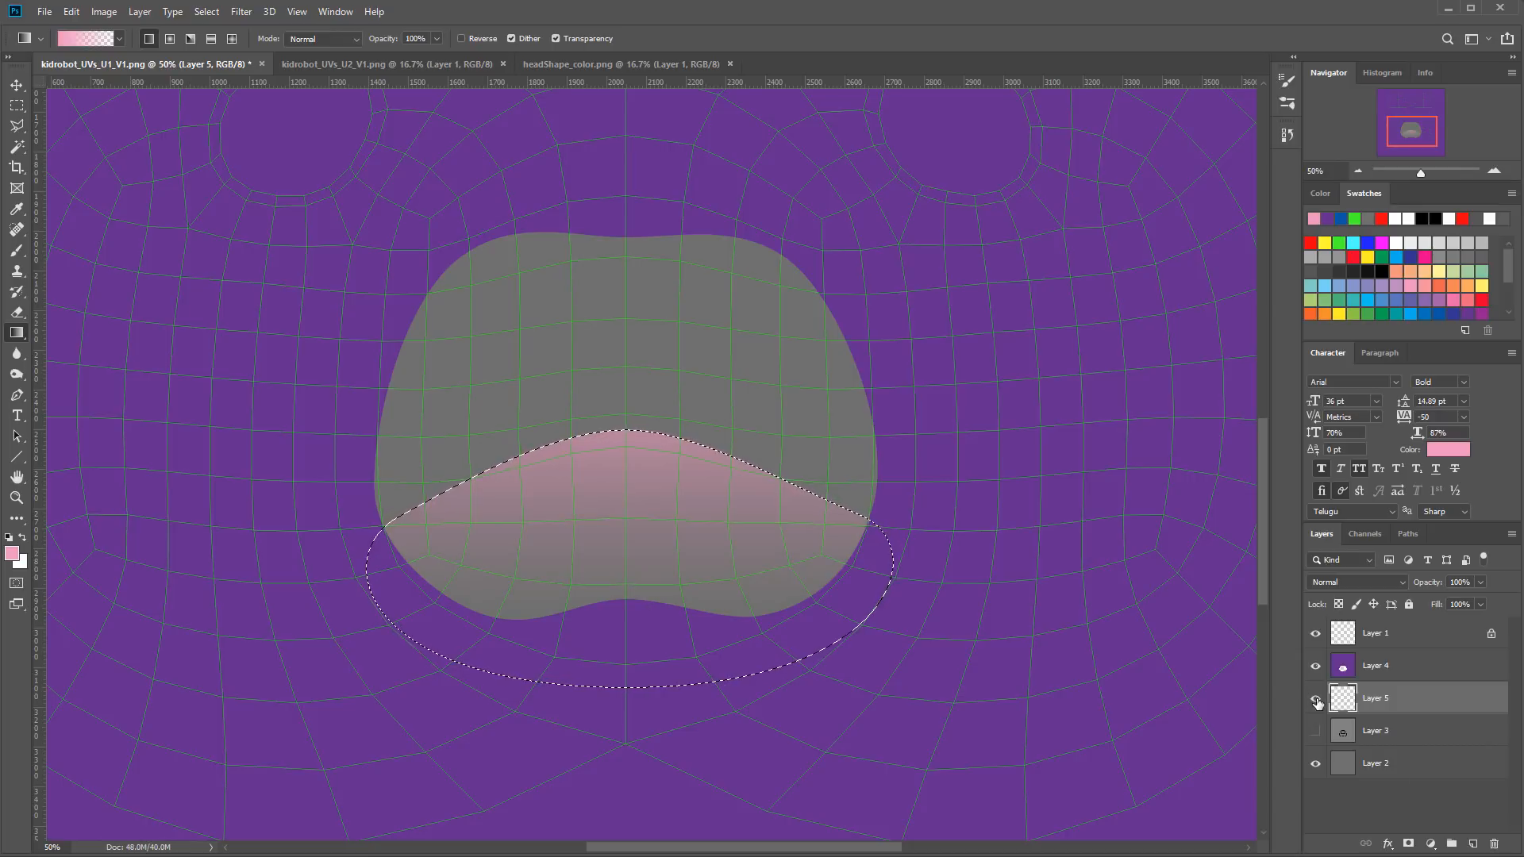
# Step: Deselect and add a white-filled layer between the snout gradient layer and Layer 3, and hide the UV wireframe on Layer 1
pyautogui.click(1341, 733)
pyautogui.click(1474, 844)
pyautogui.hotkey('ctrl', 'd')
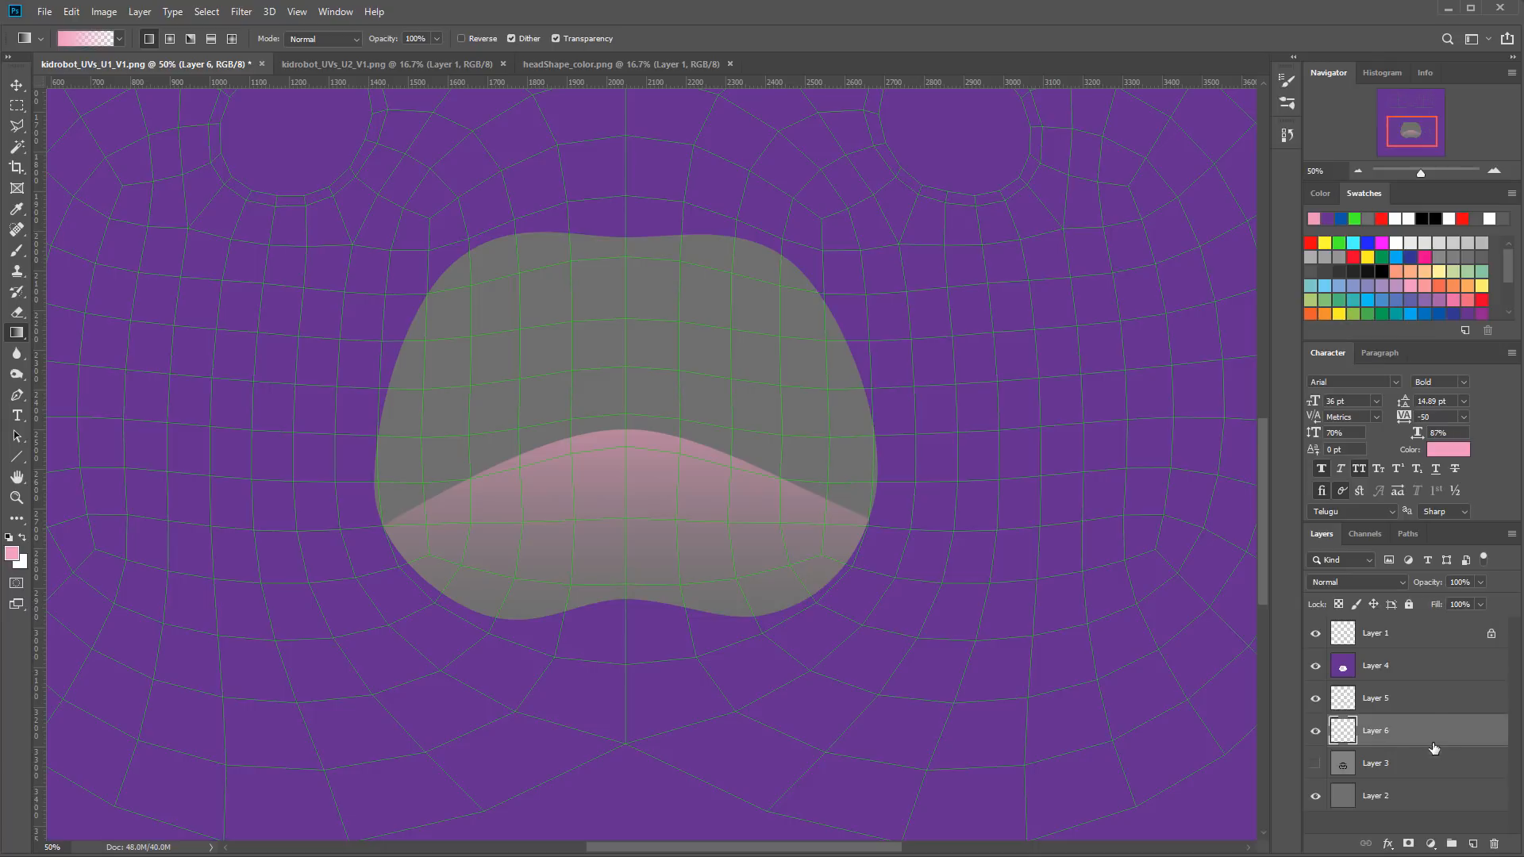
pyautogui.click(1397, 242)
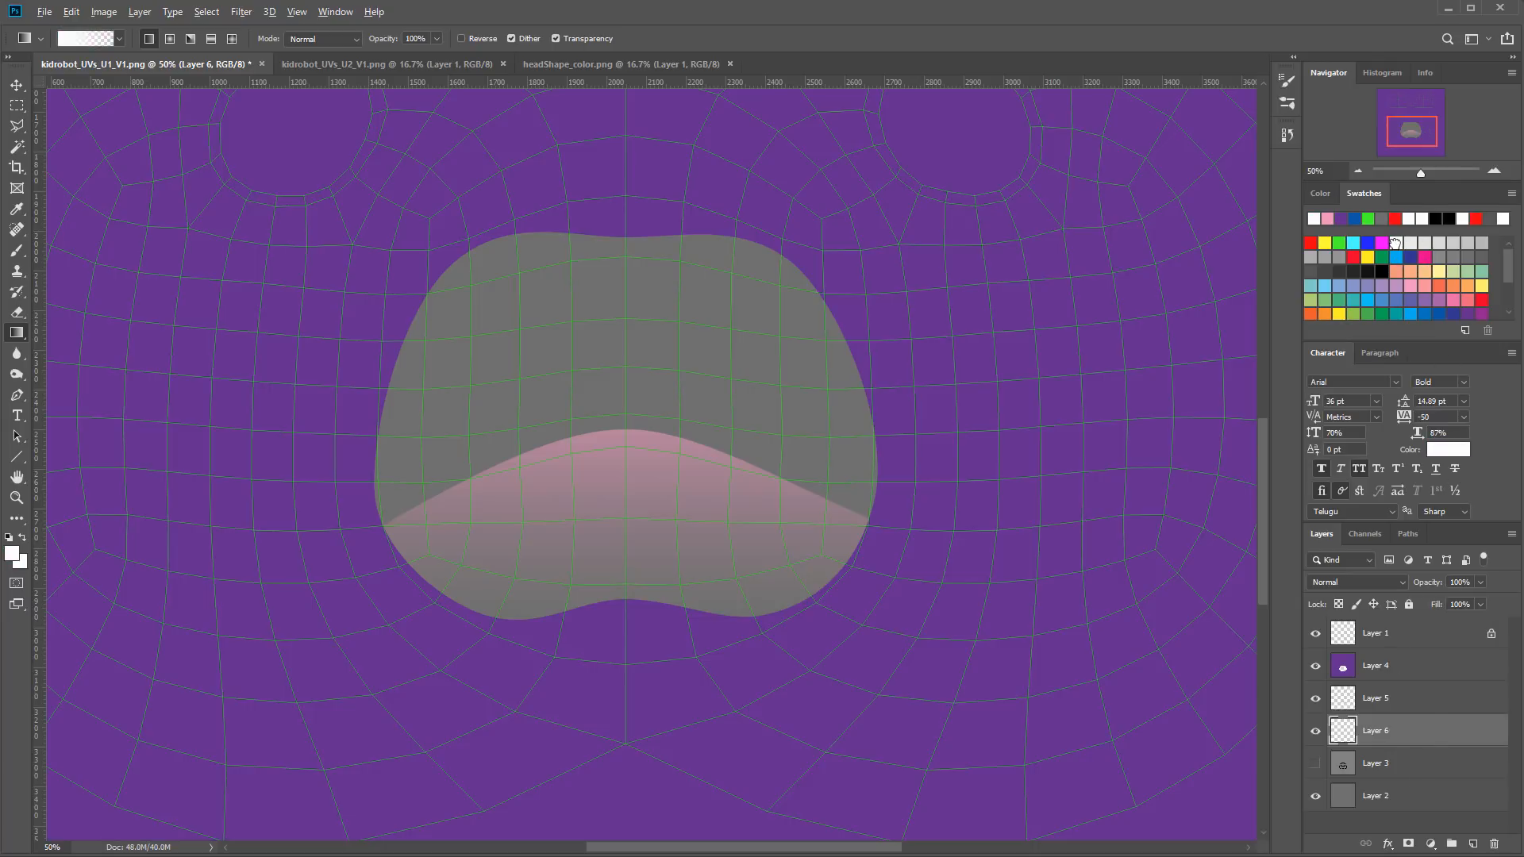
pyautogui.hotkey('alt', 'BackSpace')
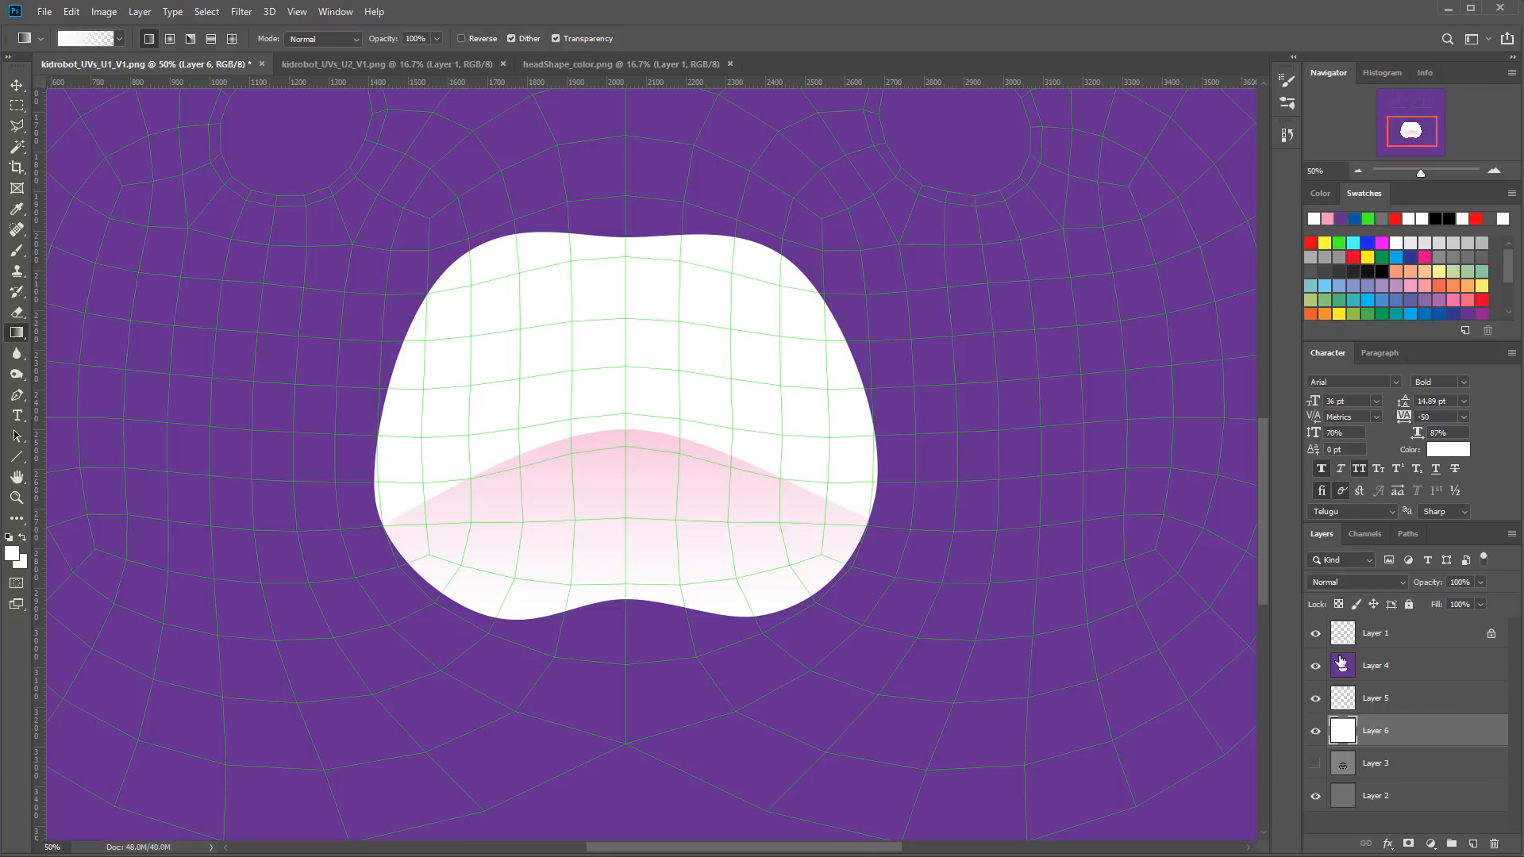
pyautogui.click(1316, 634)
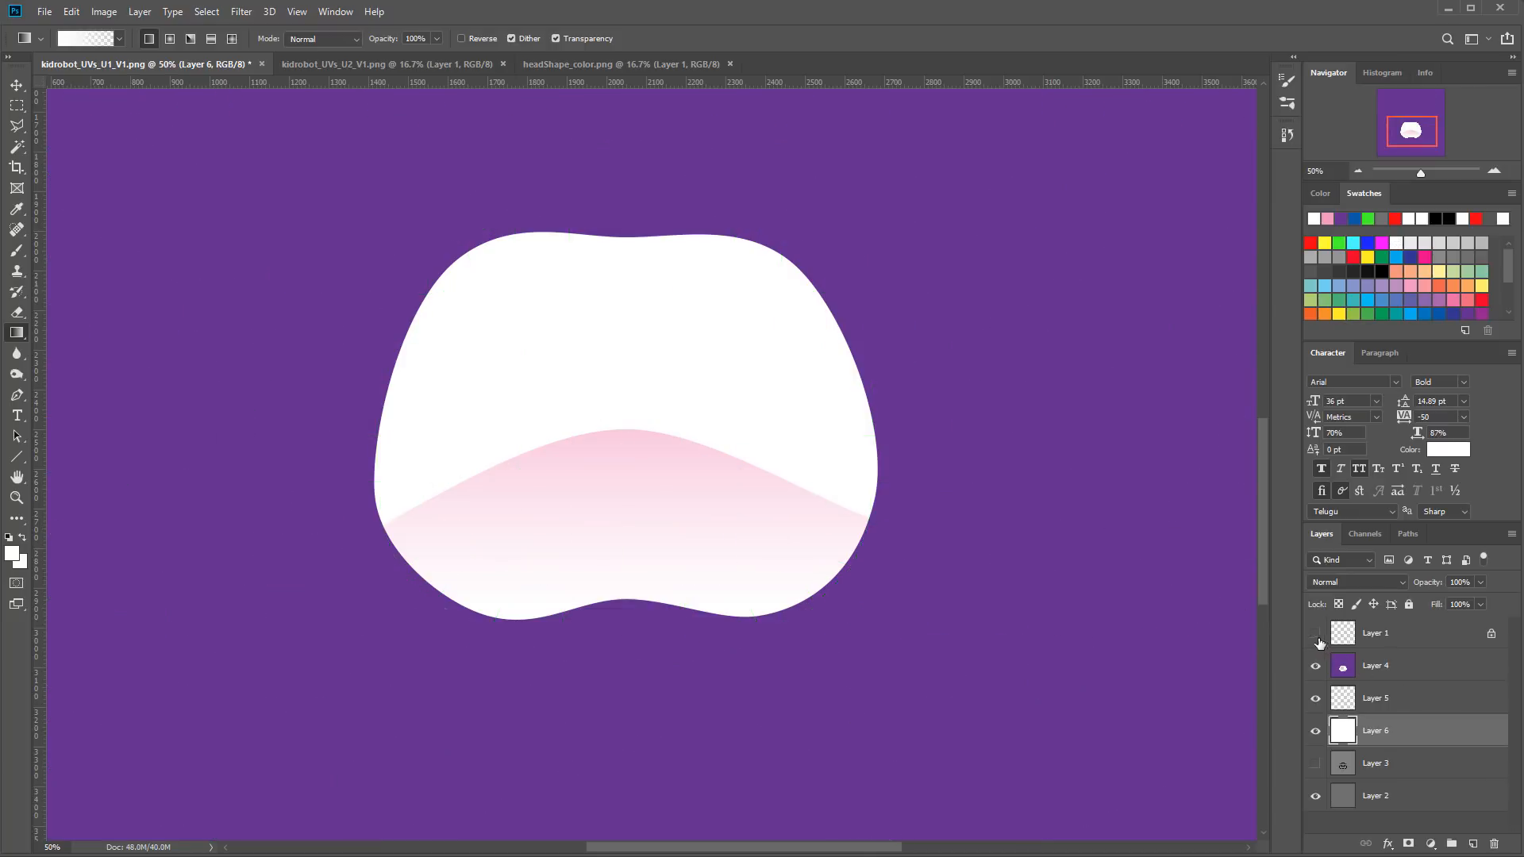
# Step: Soften the pink snout gradient on Layer 5 with a Gaussian Blur of 29.1 pixels radius
pyautogui.click(1358, 700)
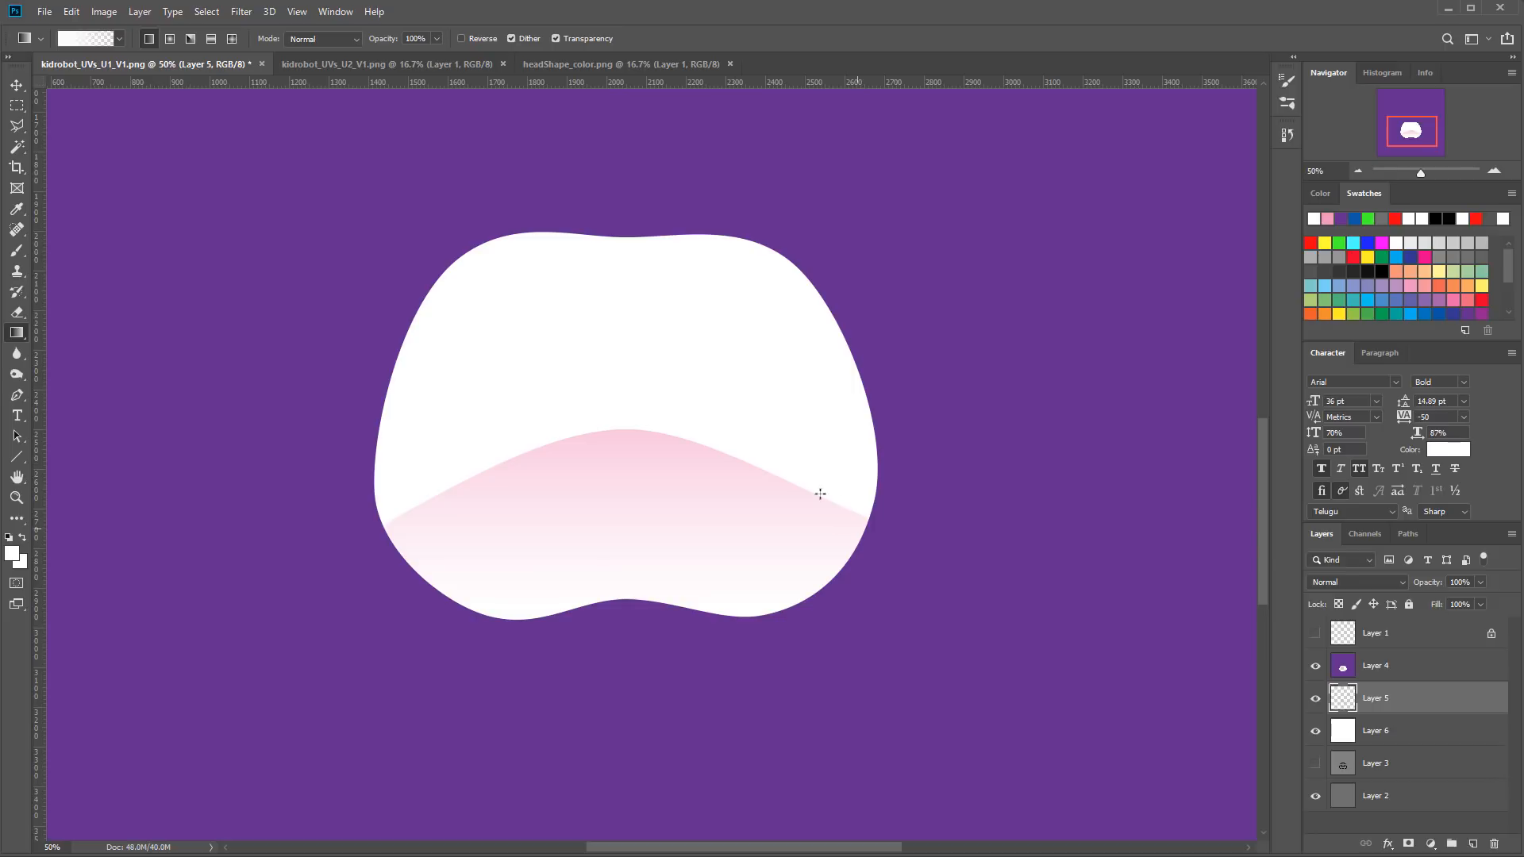
pyautogui.click(269, 12)
pyautogui.moveTo(246, 13)
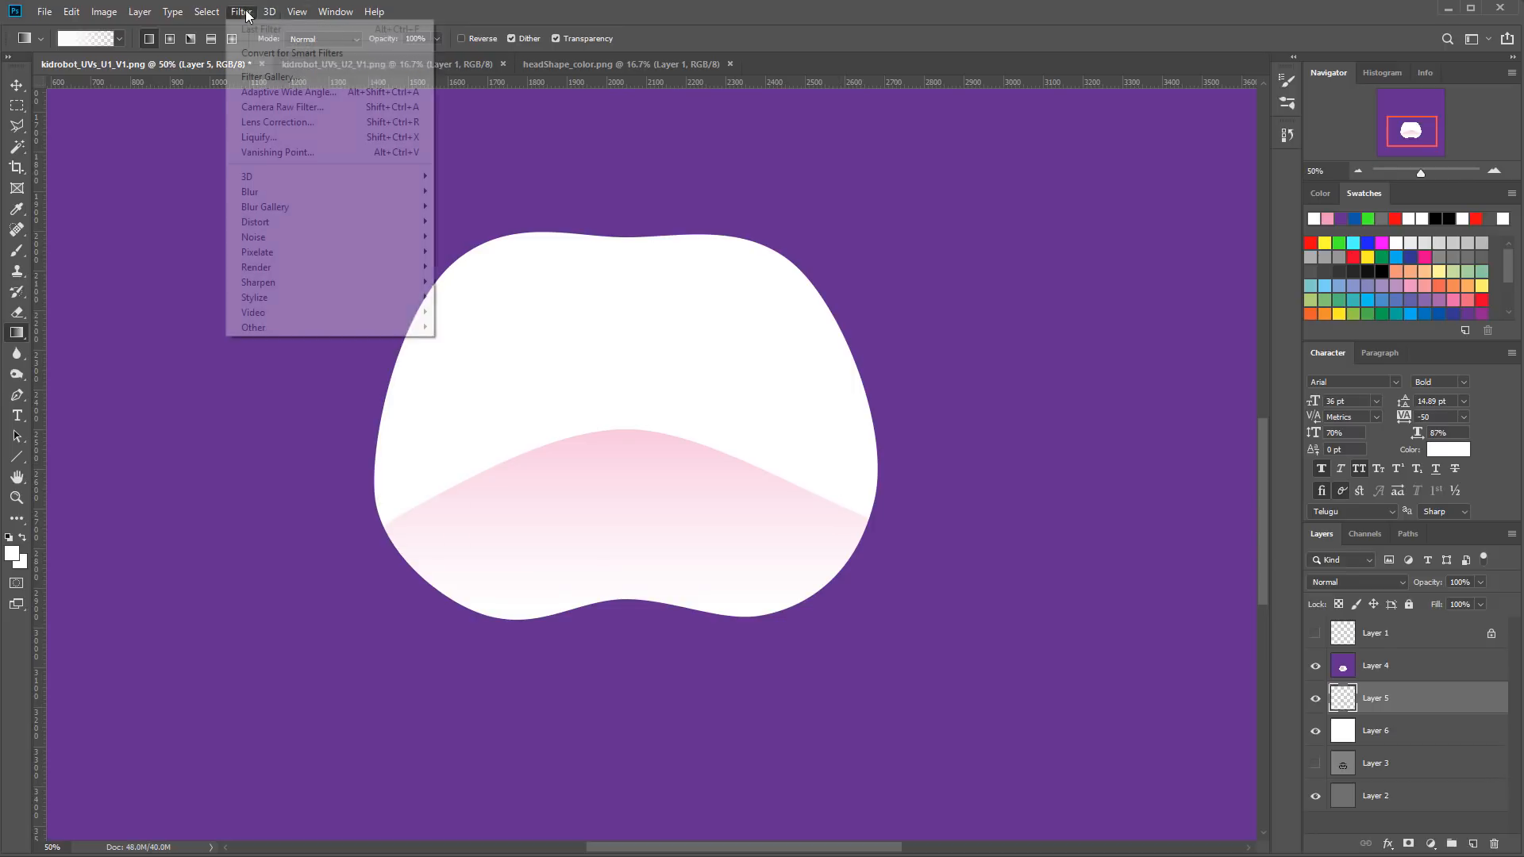
pyautogui.moveTo(289, 192)
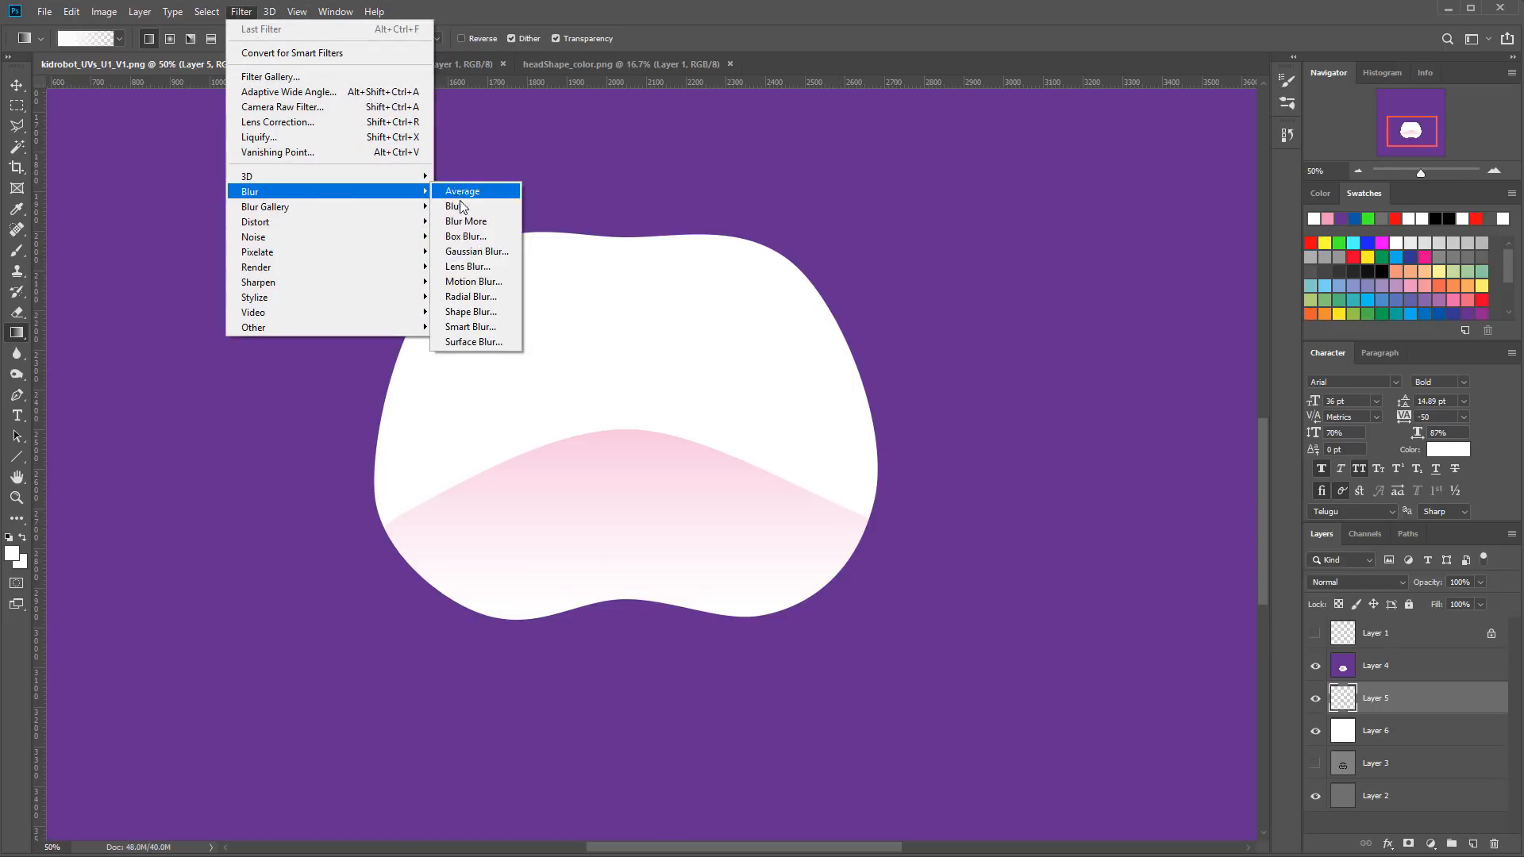
pyautogui.click(493, 263)
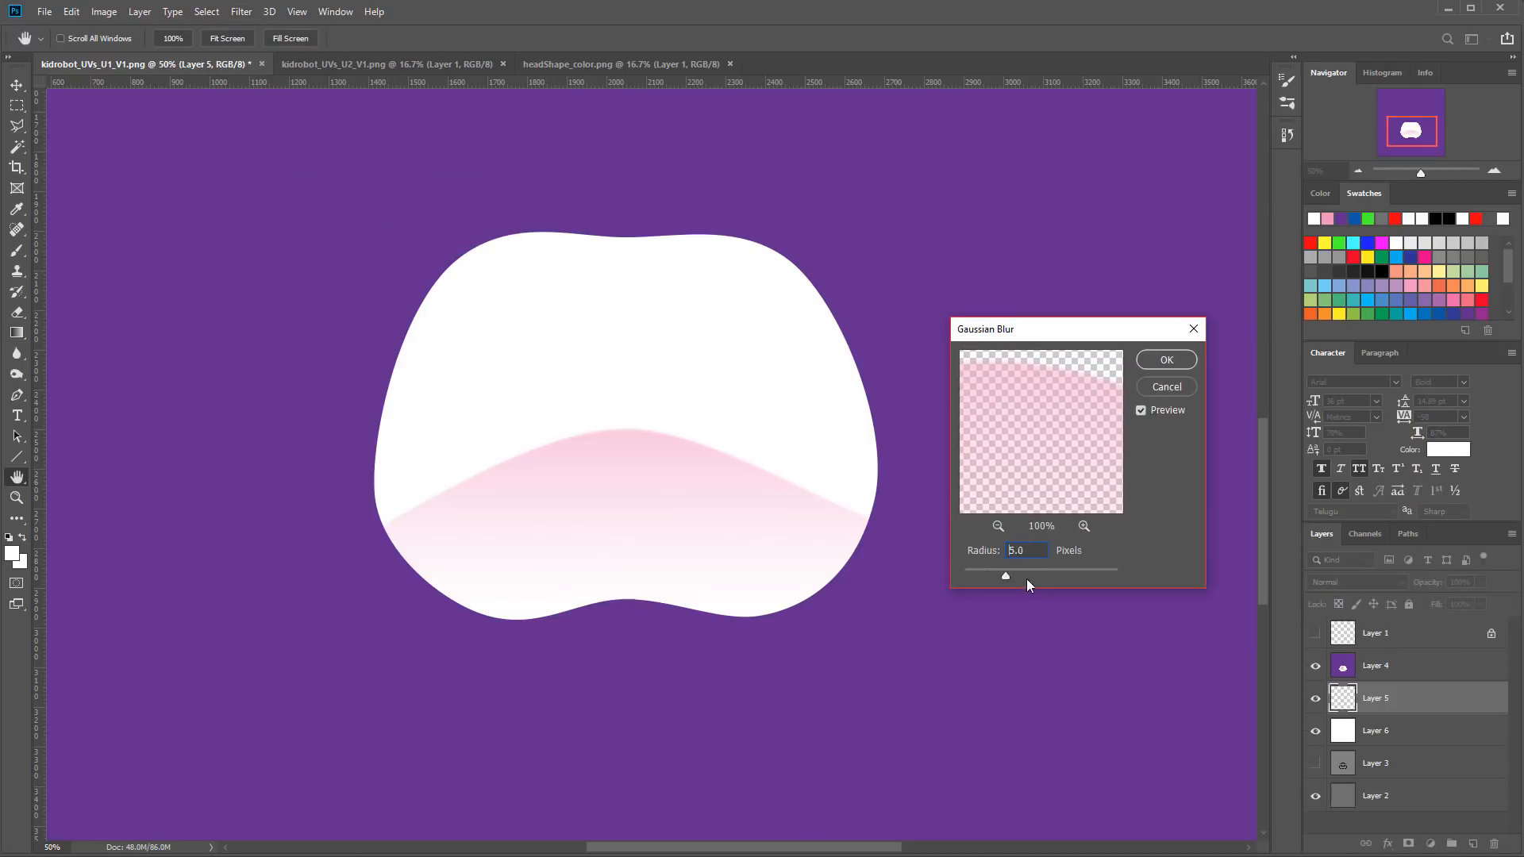
pyautogui.moveTo(1027, 578); pyautogui.dragTo(1032, 580)
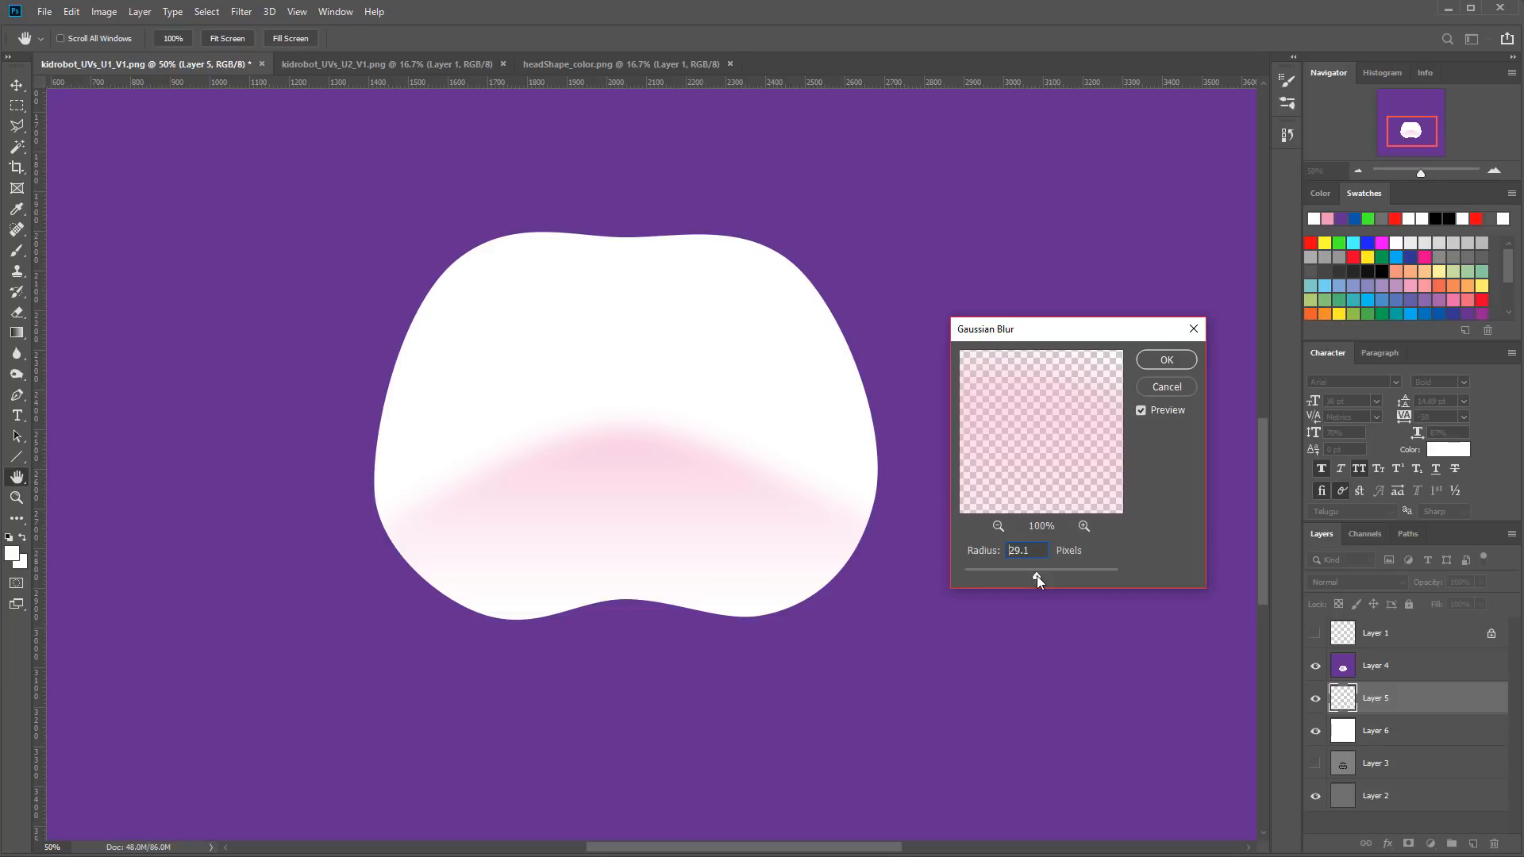
pyautogui.click(1167, 360)
pyautogui.press('g')
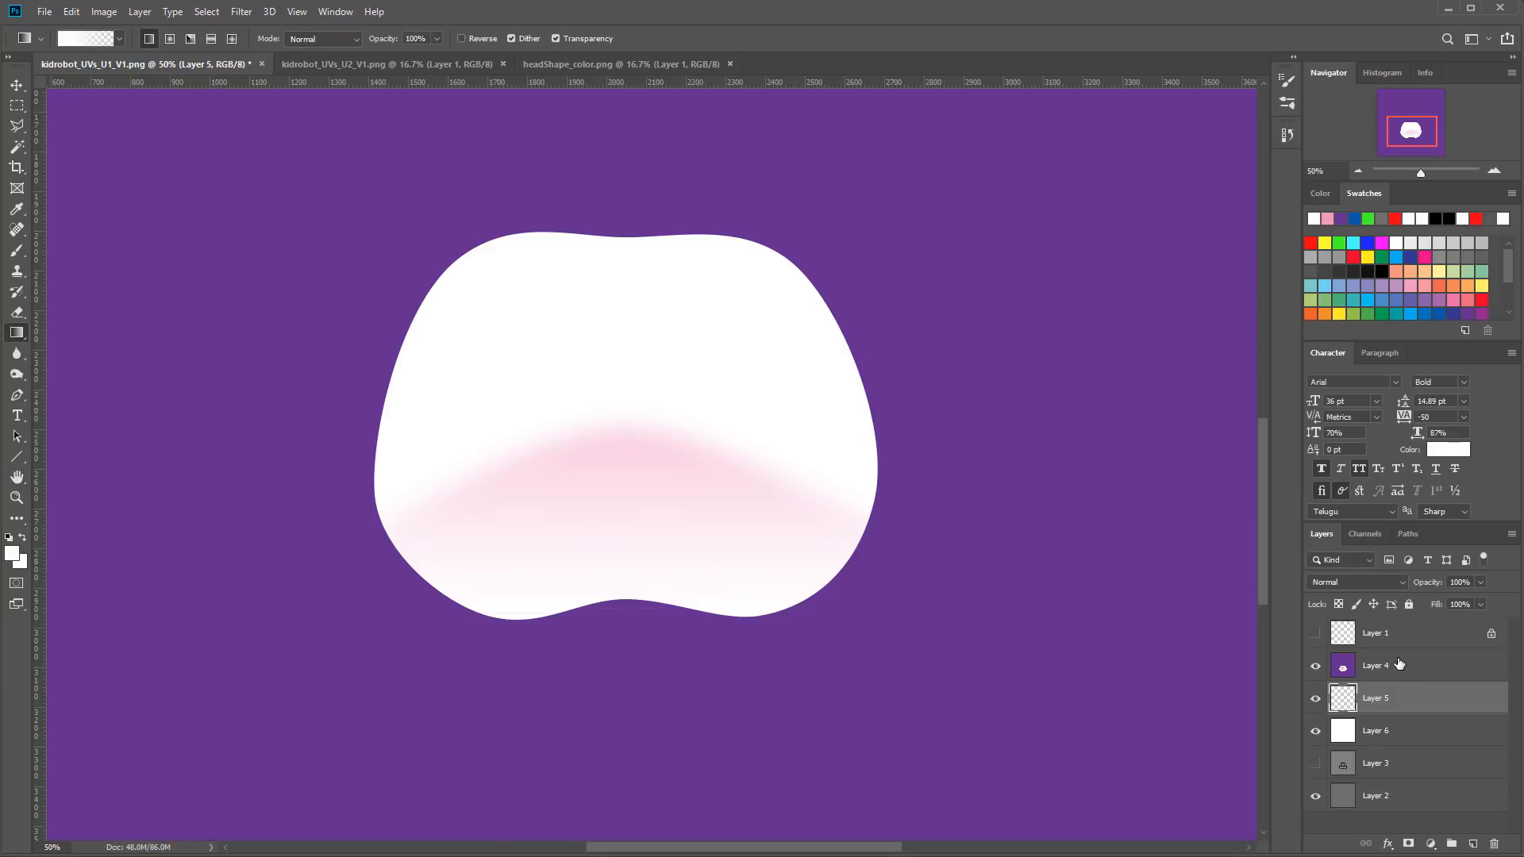
# Step: Add a new layer above the purple layer and move Layer 3 to the top of the stack, with Layers 1 and 3 visible
pyautogui.click(1399, 665)
pyautogui.click(1473, 844)
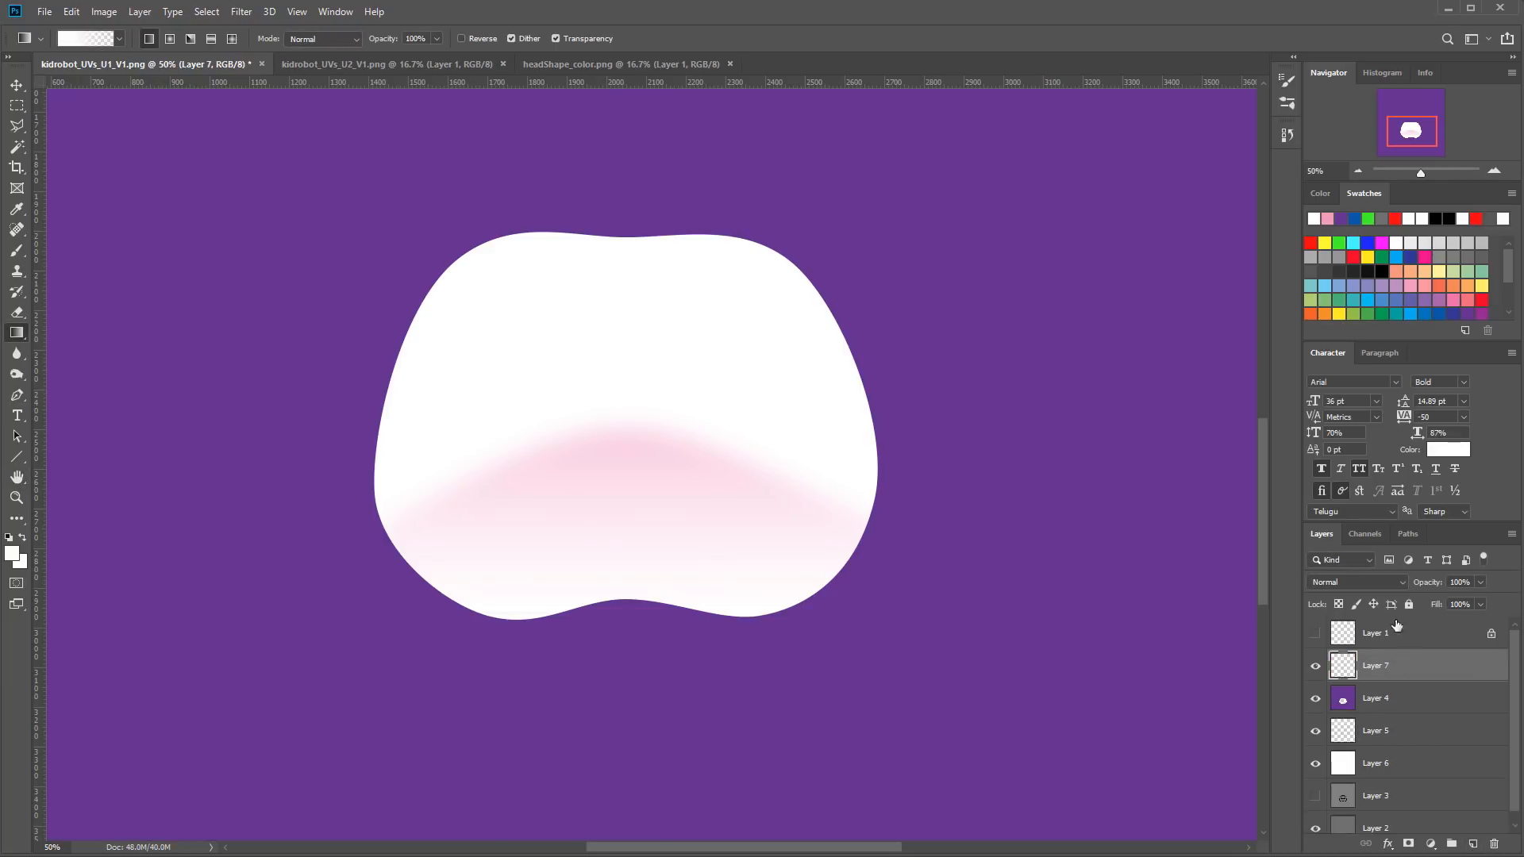
pyautogui.click(1315, 633)
pyautogui.moveTo(1381, 798); pyautogui.dragTo(1382, 627)
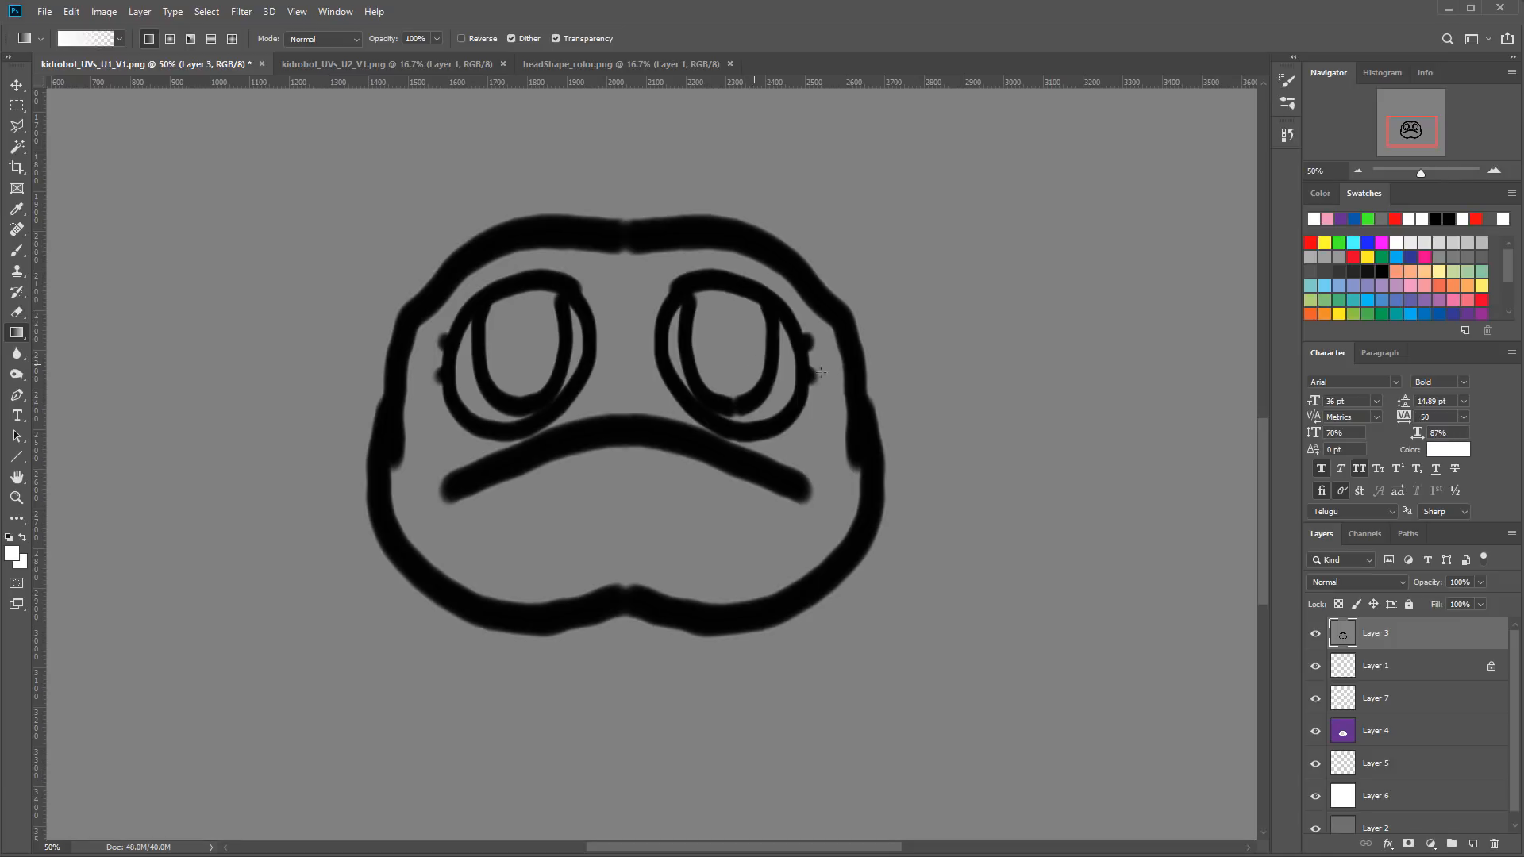
# Step: Draw a closed four-point path around the outer outline of the eye on the image's right side, curving its segments to follow the guide
pyautogui.click(1494, 171)
pyautogui.click(1494, 171)
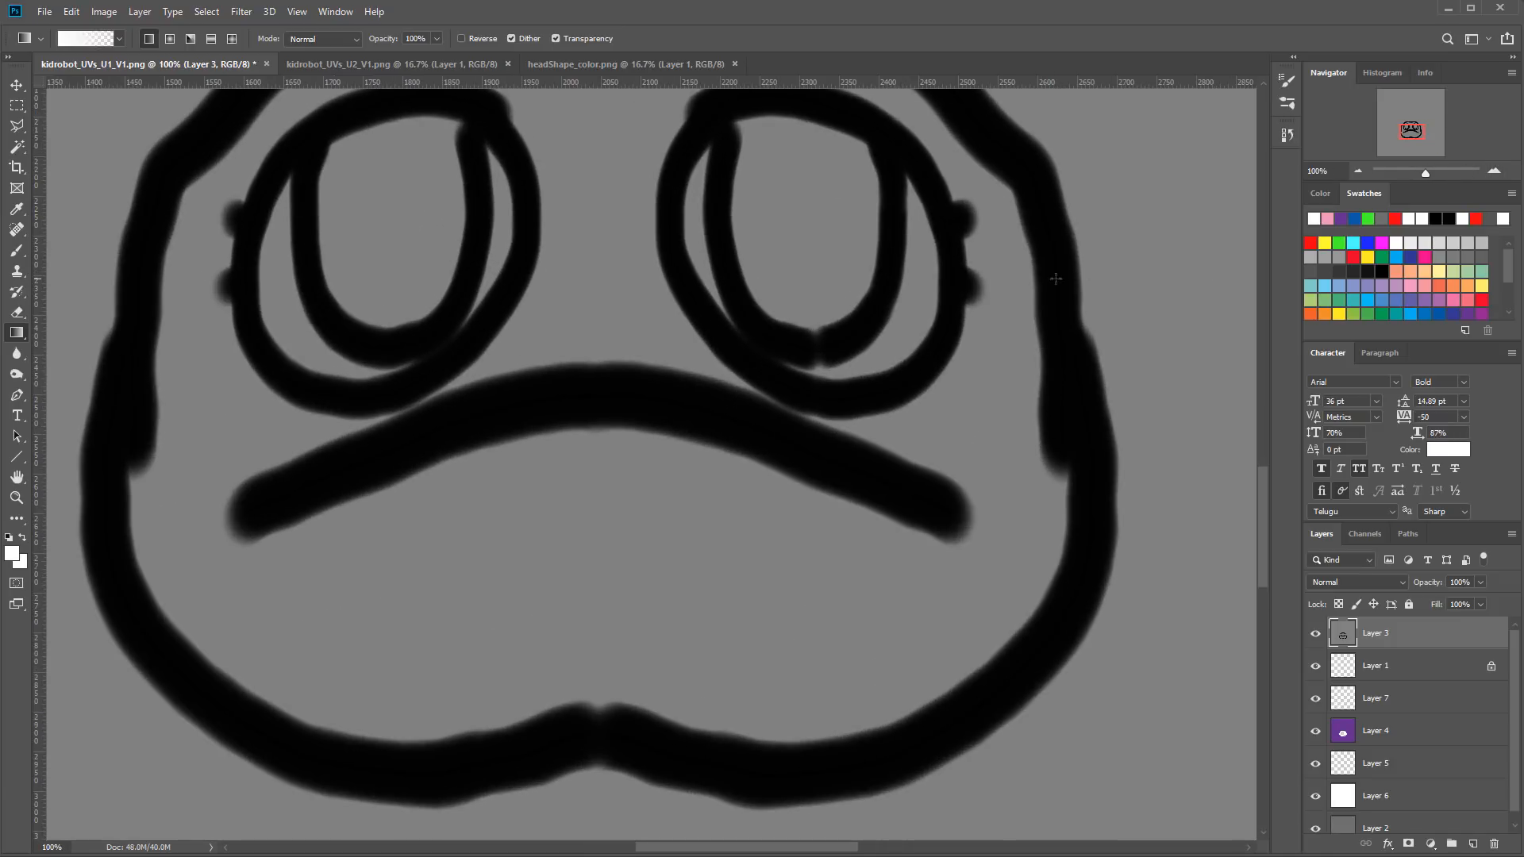
pyautogui.press('p')
pyautogui.click(566, 287)
pyautogui.click(740, 241)
pyautogui.click(856, 400)
pyautogui.moveTo(688, 519); pyautogui.dragTo(816, 576)
pyautogui.moveTo(740, 240); pyautogui.dragTo(834, 287)
pyautogui.moveTo(566, 287); pyautogui.dragTo(605, 261)
pyautogui.moveTo(526, 312); pyautogui.dragTo(564, 316)
pyautogui.moveTo(856, 400); pyautogui.dragTo(872, 484)
pyautogui.moveTo(871, 484); pyautogui.dragTo(849, 450)
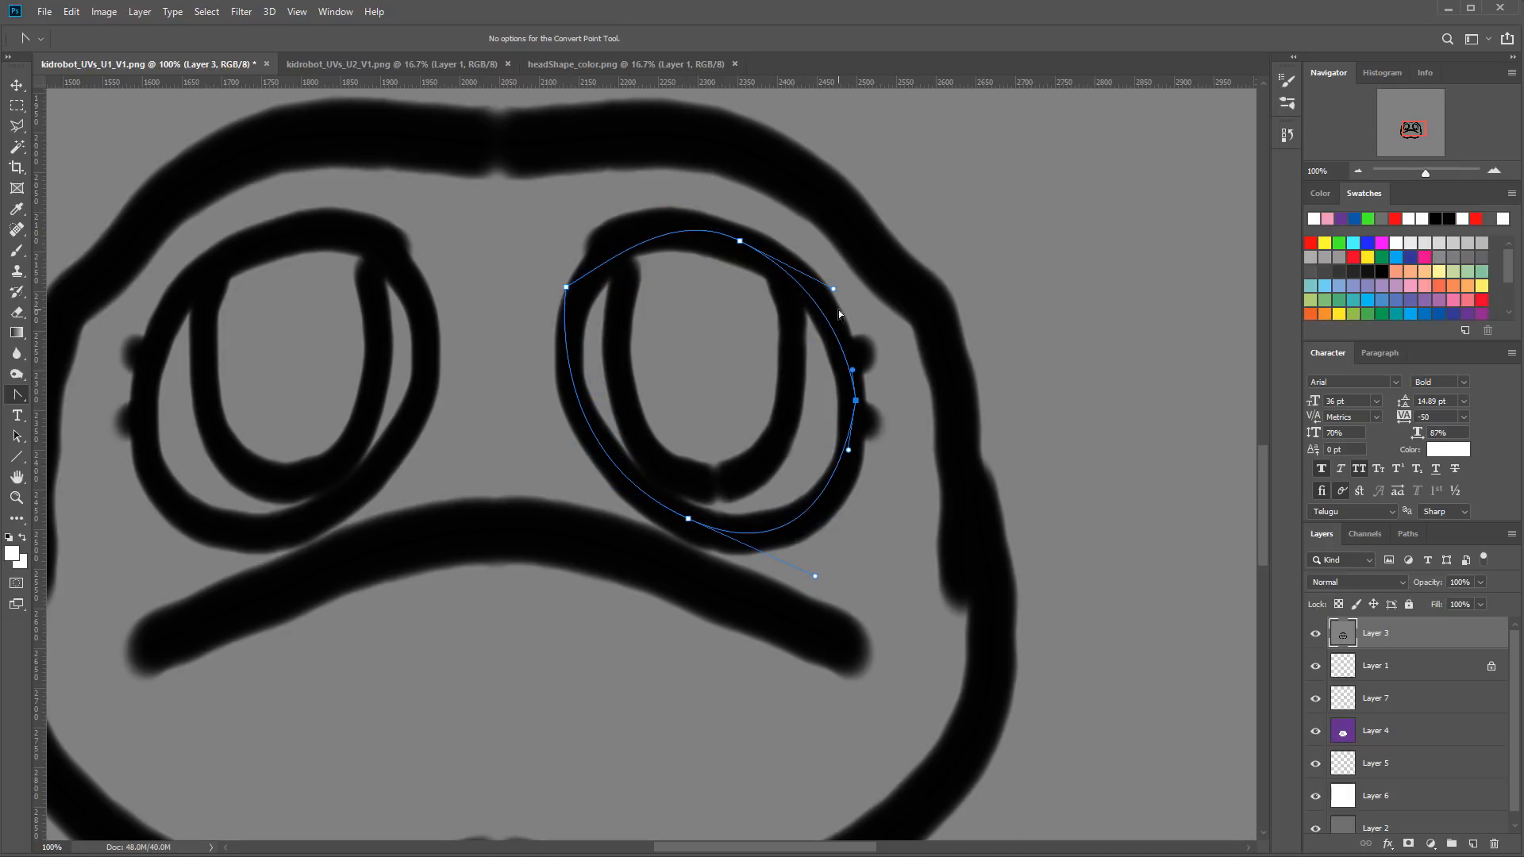
pyautogui.keyDown('ctrl'); pyautogui.moveTo(740, 240); pyautogui.dragTo(742, 241); pyautogui.keyUp('ctrl')
pyautogui.keyDown('ctrl'); pyautogui.moveTo(688, 519); pyautogui.dragTo(686, 515); pyautogui.keyUp('ctrl')
# Step: Save the eye outline's work path under the name Eye
pyautogui.click(1408, 534)
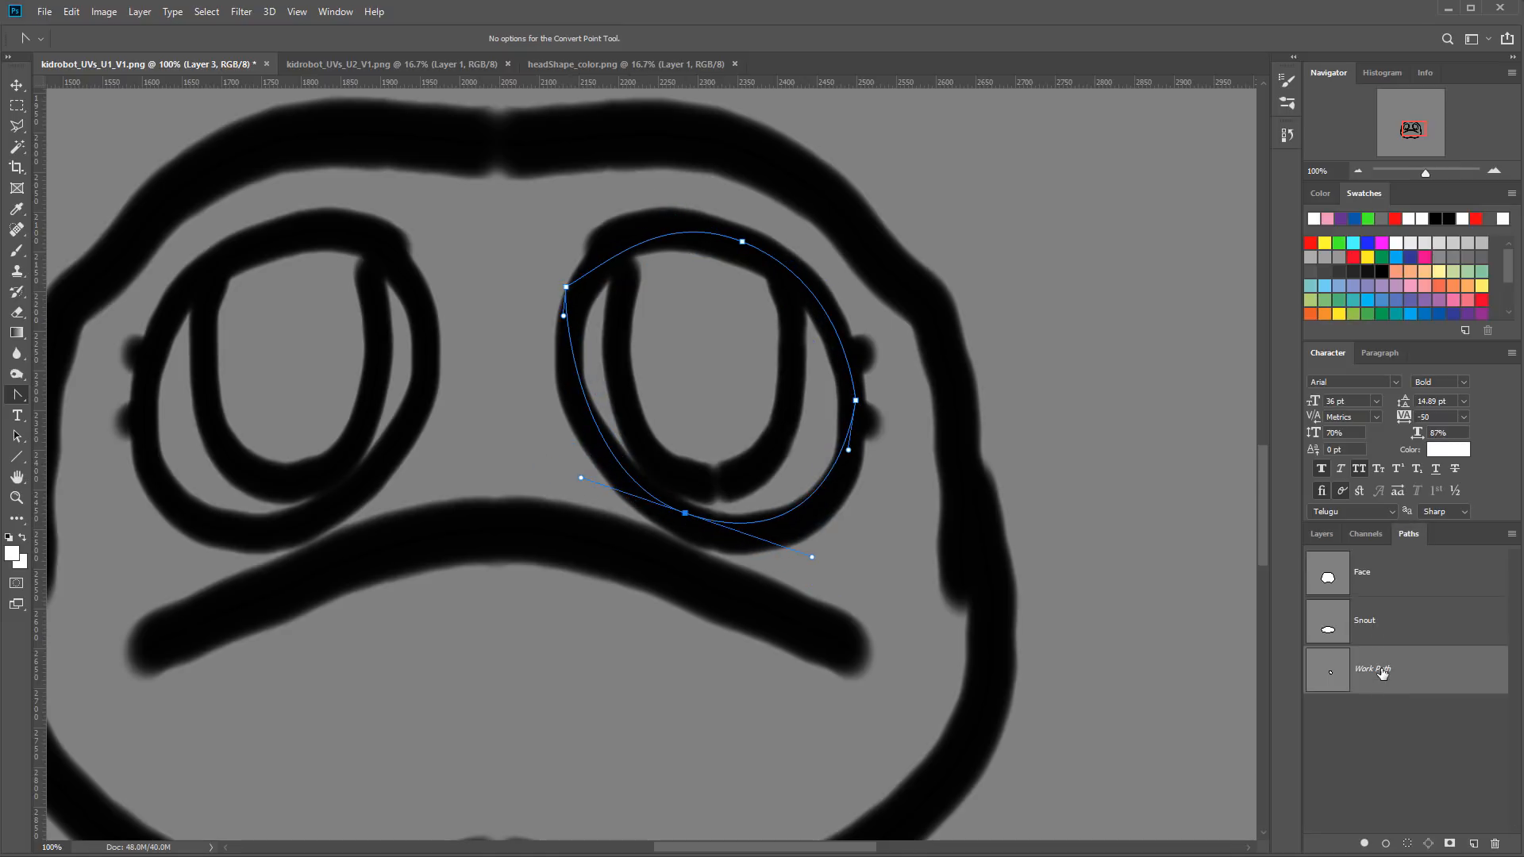
pyautogui.doubleClick(1382, 670)
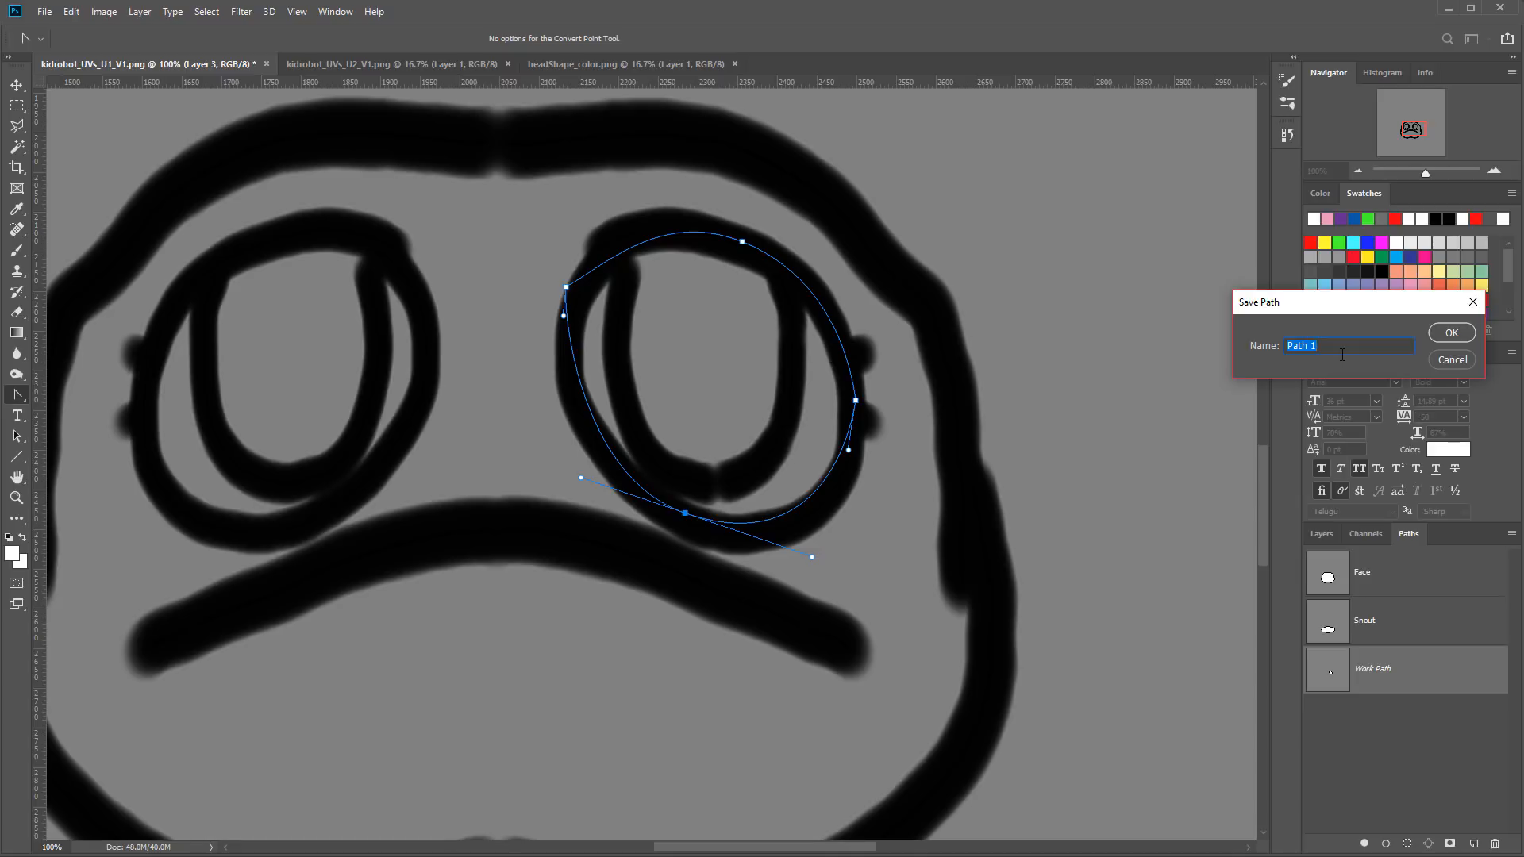
pyautogui.write('Eu')
pyautogui.press('Return')
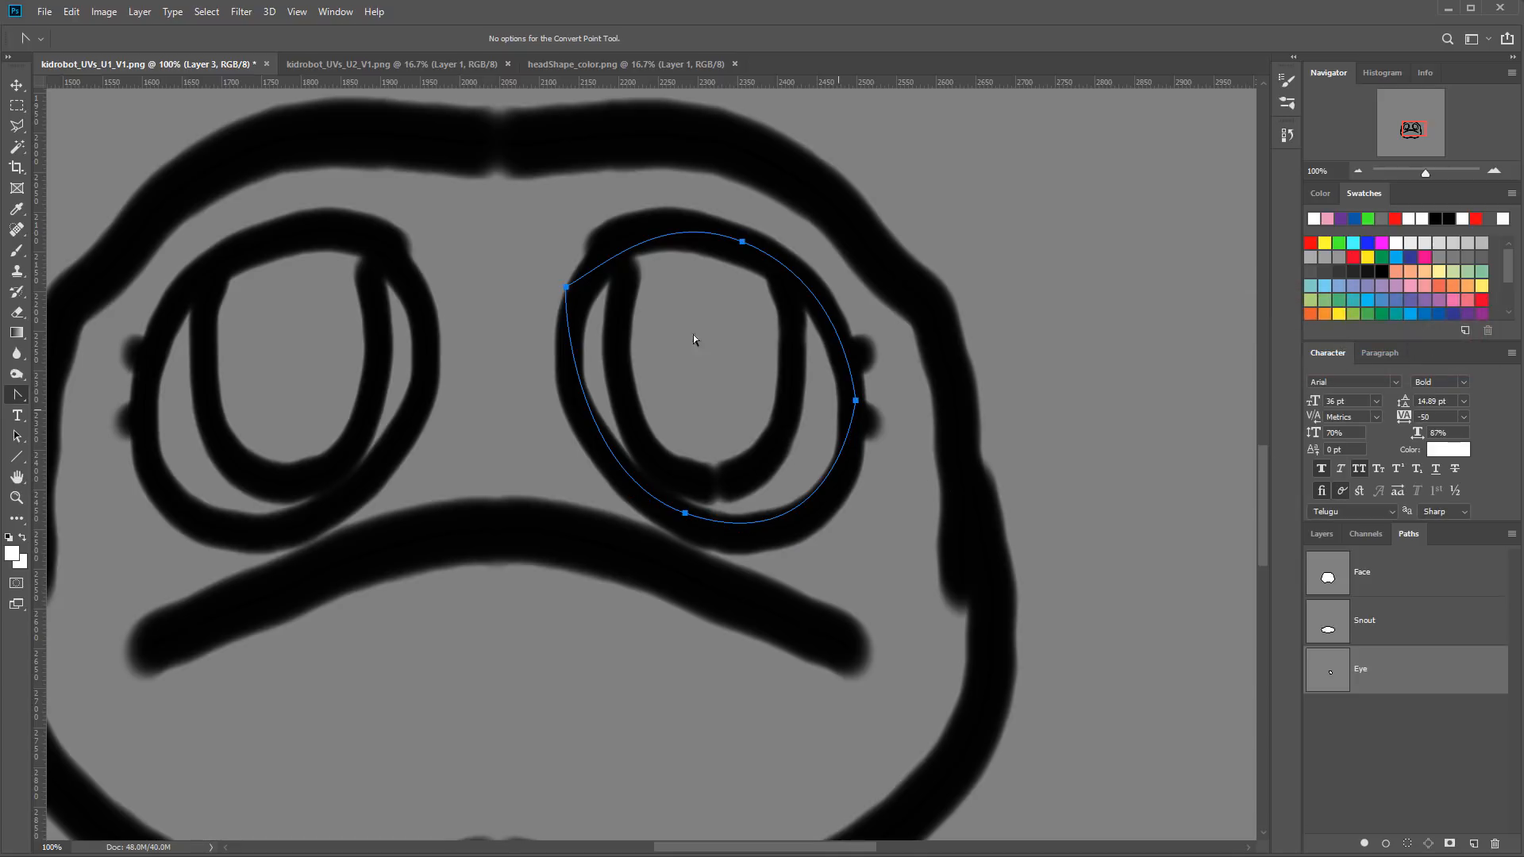
pyautogui.rightClick(17, 394)
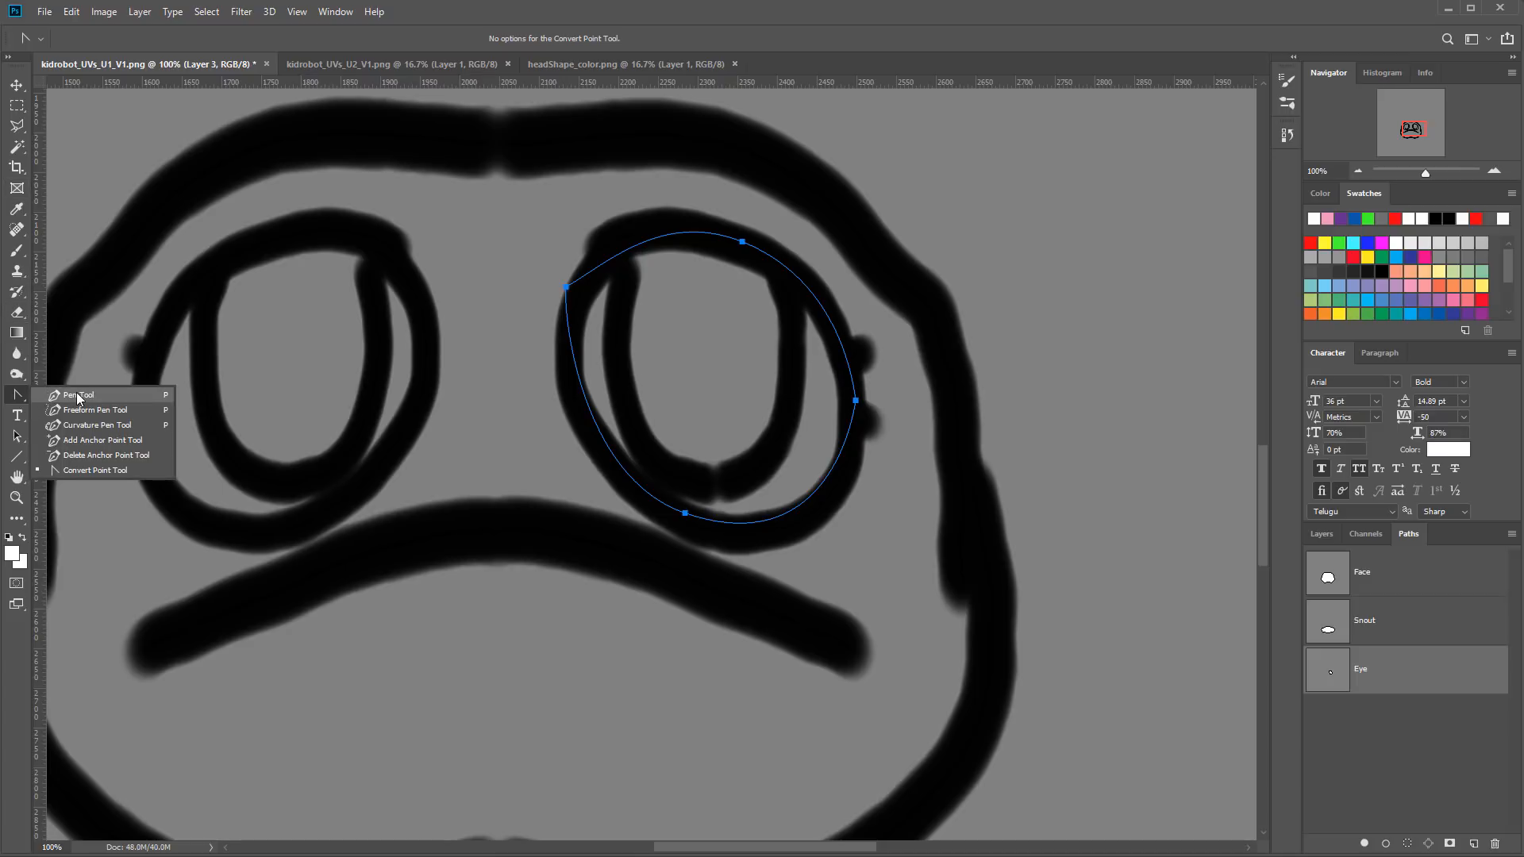
pyautogui.click(79, 395)
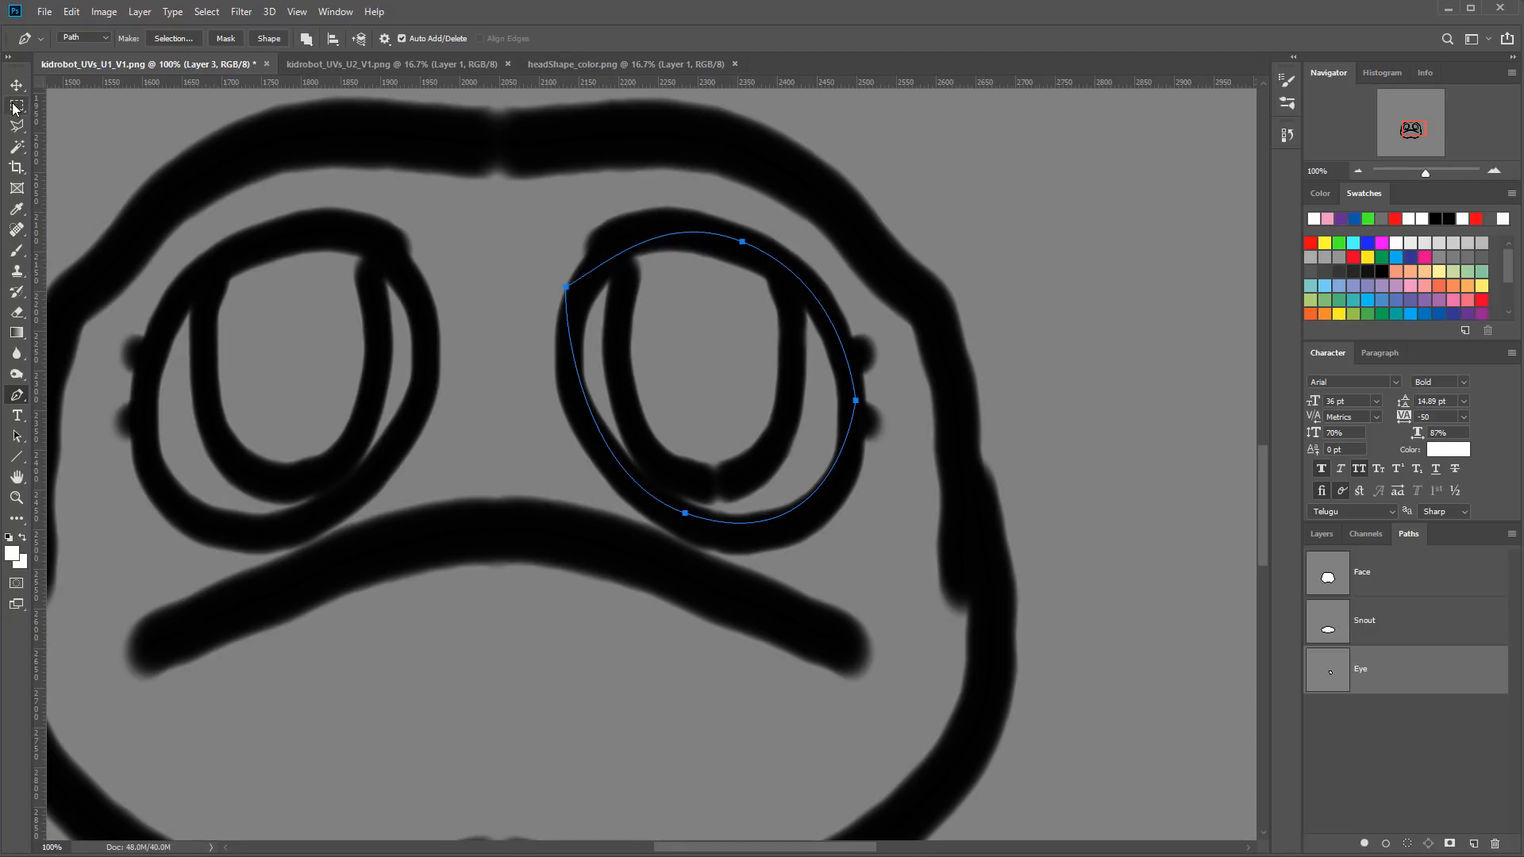
pyautogui.click(17, 401)
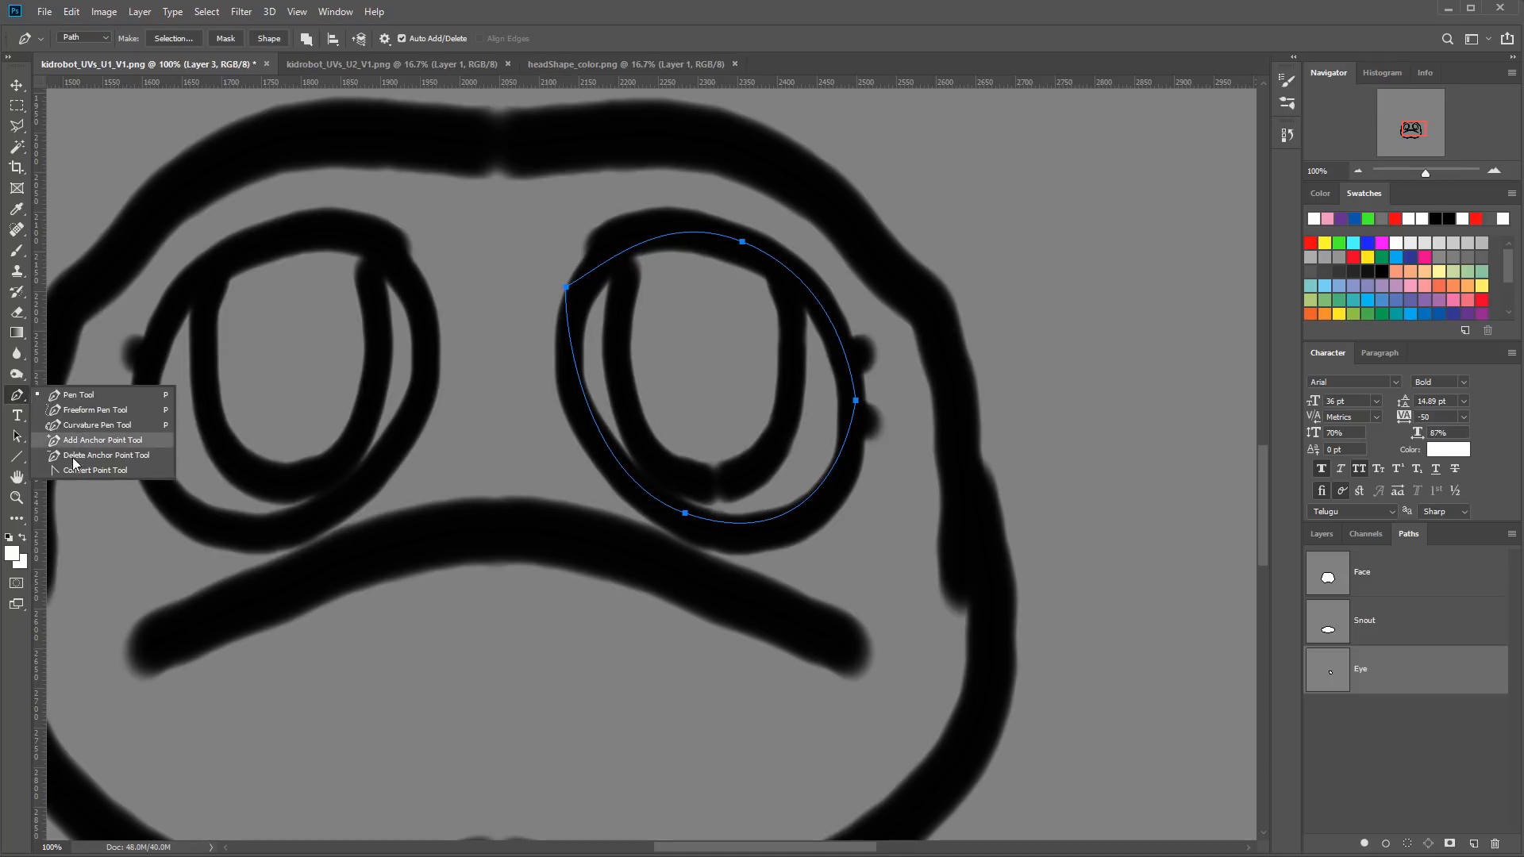
pyautogui.click(96, 471)
pyautogui.moveTo(541, 215); pyautogui.dragTo(889, 565)
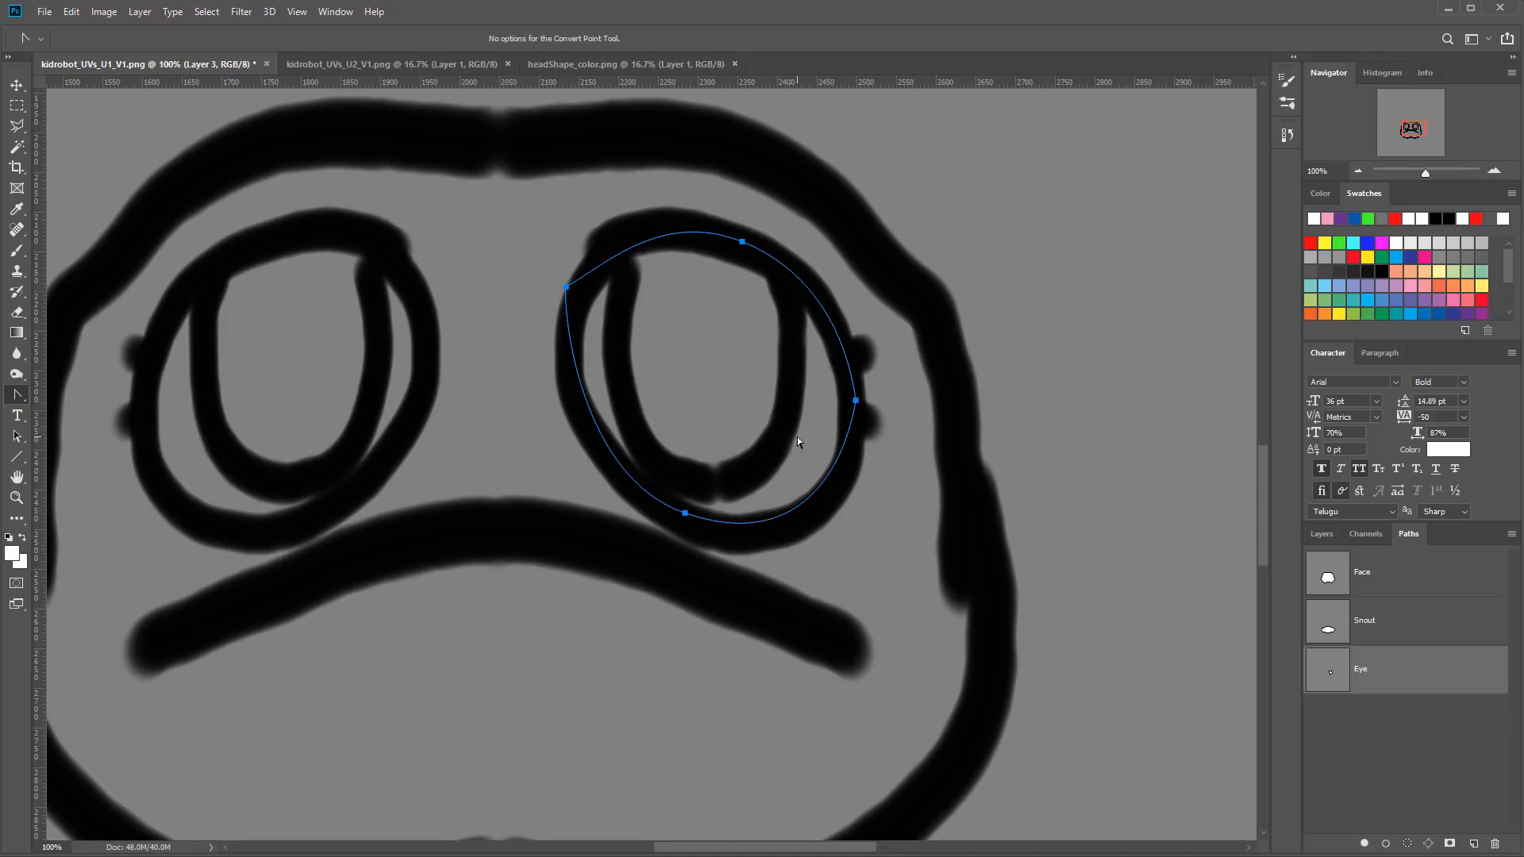
pyautogui.moveTo(857, 401); pyautogui.dragTo(895, 431)
pyautogui.hotkey('ctrl', 'z')
pyautogui.hotkey('ctrl', 'z')
# Step: Move the duplicate eye outline's anchor points and handles inward to shape the inner edge of the eye rim
pyautogui.keyDown('ctrl'); pyautogui.moveTo(856, 401); pyautogui.dragTo(845, 400); pyautogui.keyUp('ctrl')
pyautogui.keyDown('ctrl'); pyautogui.moveTo(746, 247); pyautogui.dragTo(740, 259); pyautogui.keyUp('ctrl')
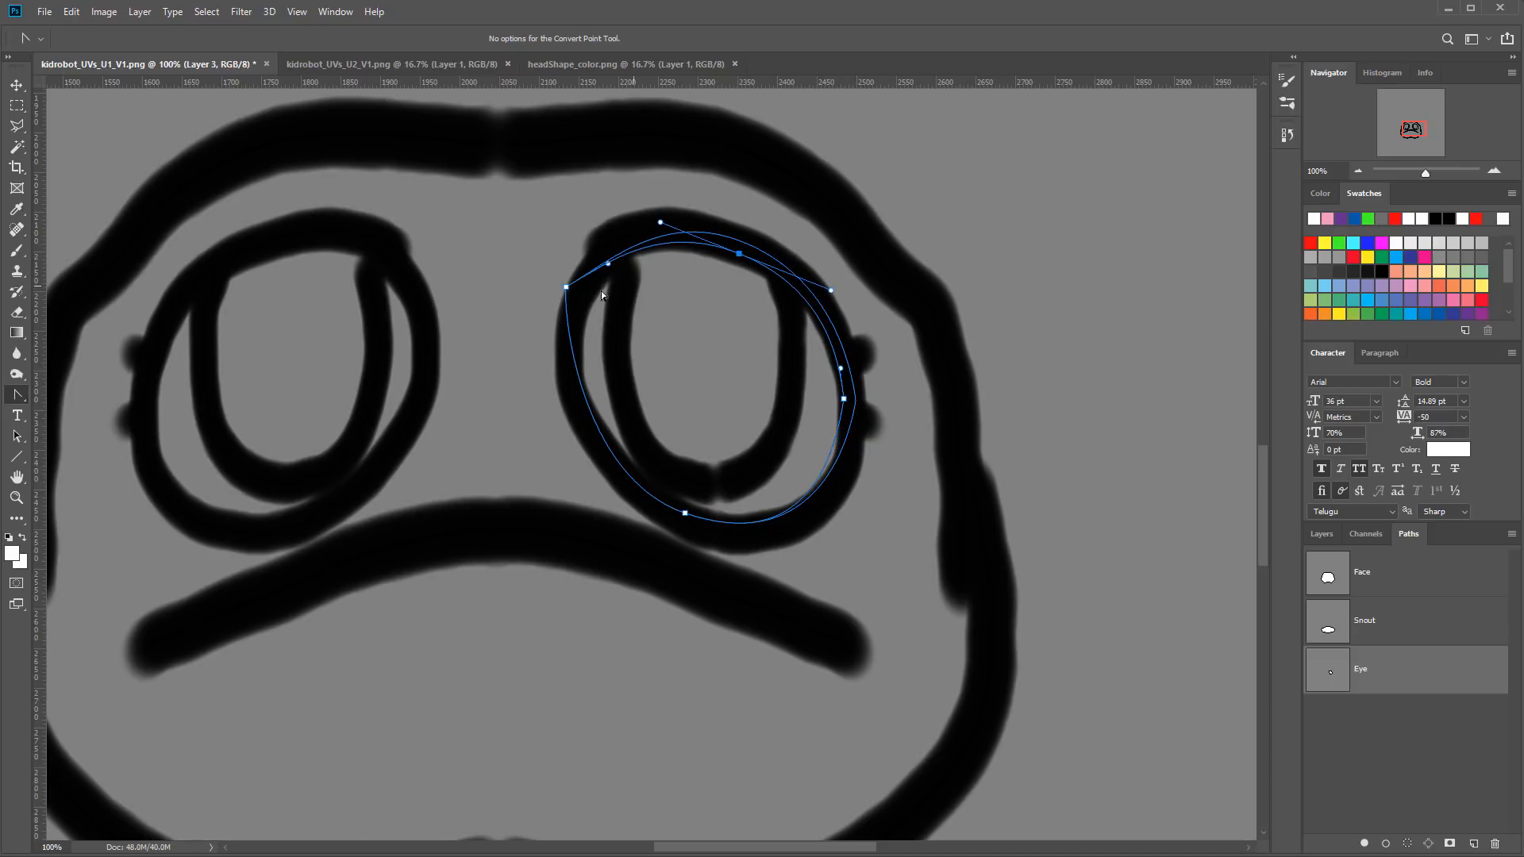
pyautogui.keyDown('ctrl'); pyautogui.moveTo(567, 292); pyautogui.dragTo(579, 295); pyautogui.keyUp('ctrl')
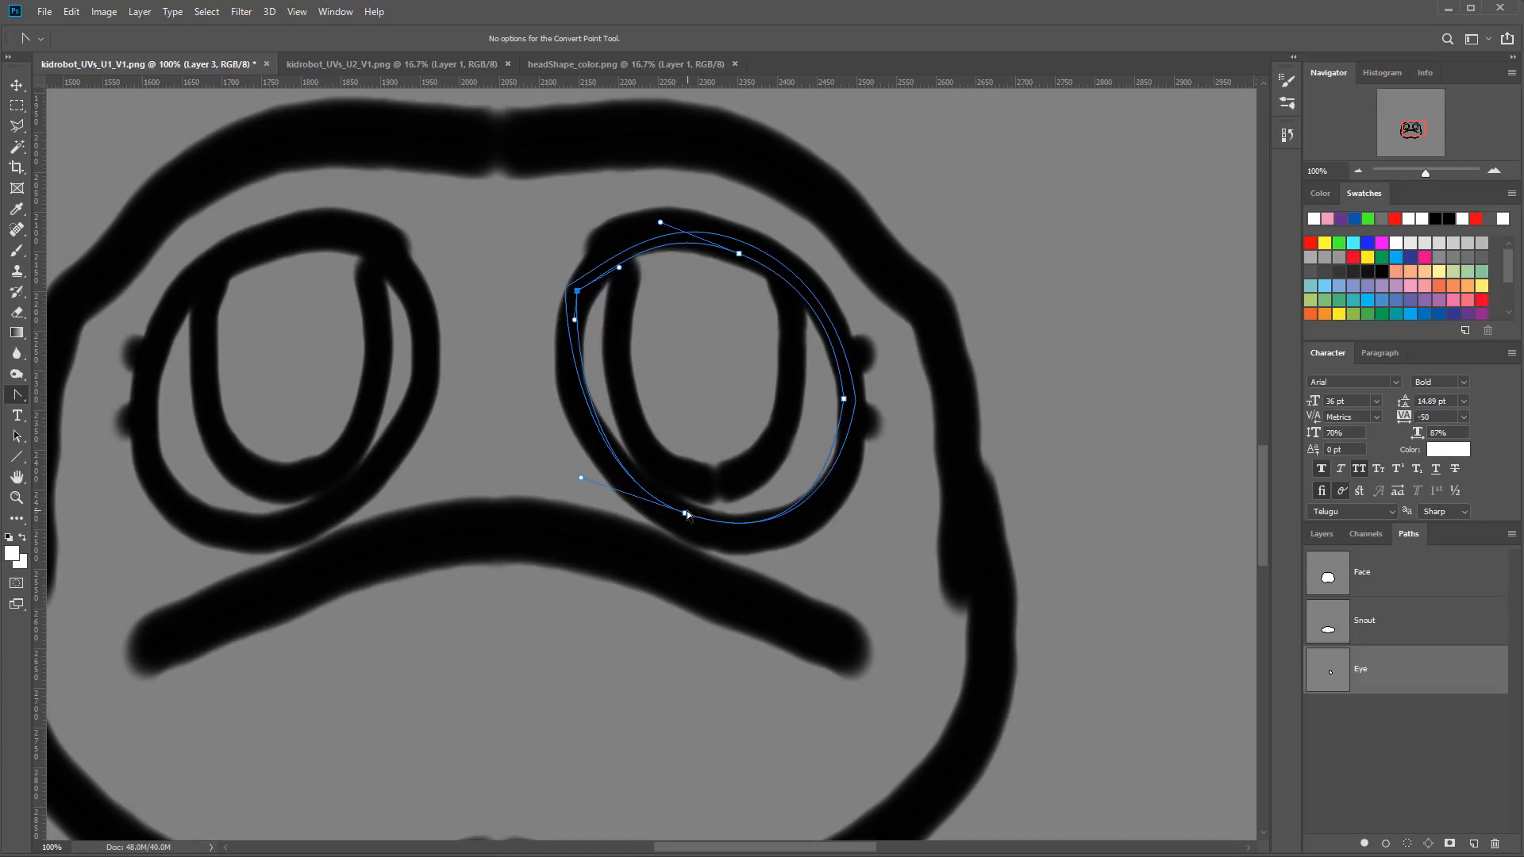
pyautogui.keyDown('ctrl'); pyautogui.moveTo(687, 515); pyautogui.dragTo(692, 505); pyautogui.keyUp('ctrl')
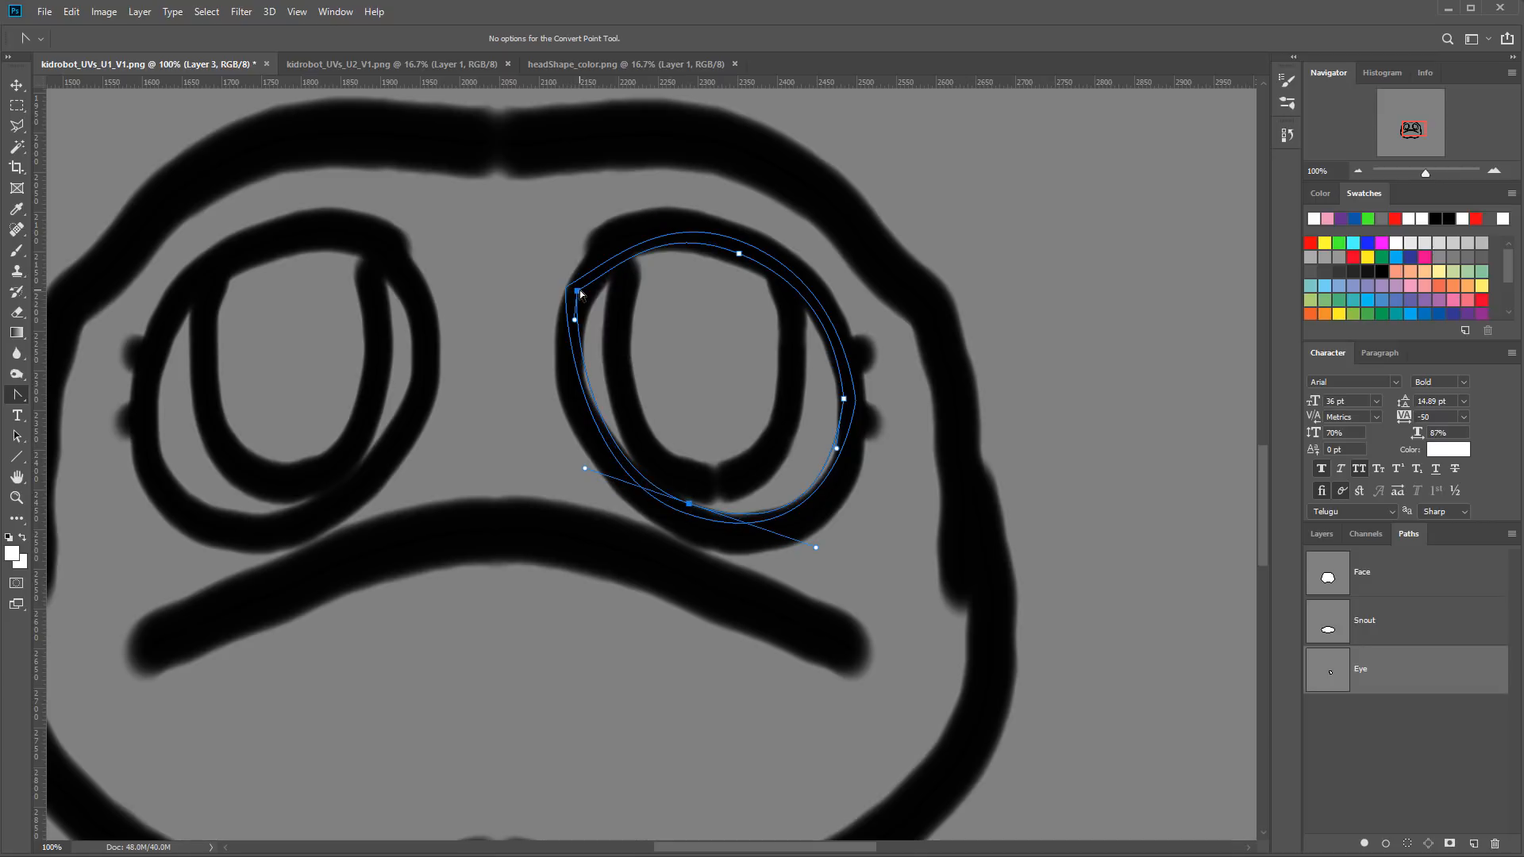
pyautogui.keyDown('ctrl'); pyautogui.moveTo(580, 294); pyautogui.dragTo(571, 294); pyautogui.keyUp('ctrl')
pyautogui.keyDown('ctrl'); pyautogui.moveTo(689, 504); pyautogui.dragTo(696, 496); pyautogui.keyUp('ctrl')
pyautogui.keyDown('ctrl'); pyautogui.moveTo(848, 403); pyautogui.dragTo(835, 405); pyautogui.keyUp('ctrl')
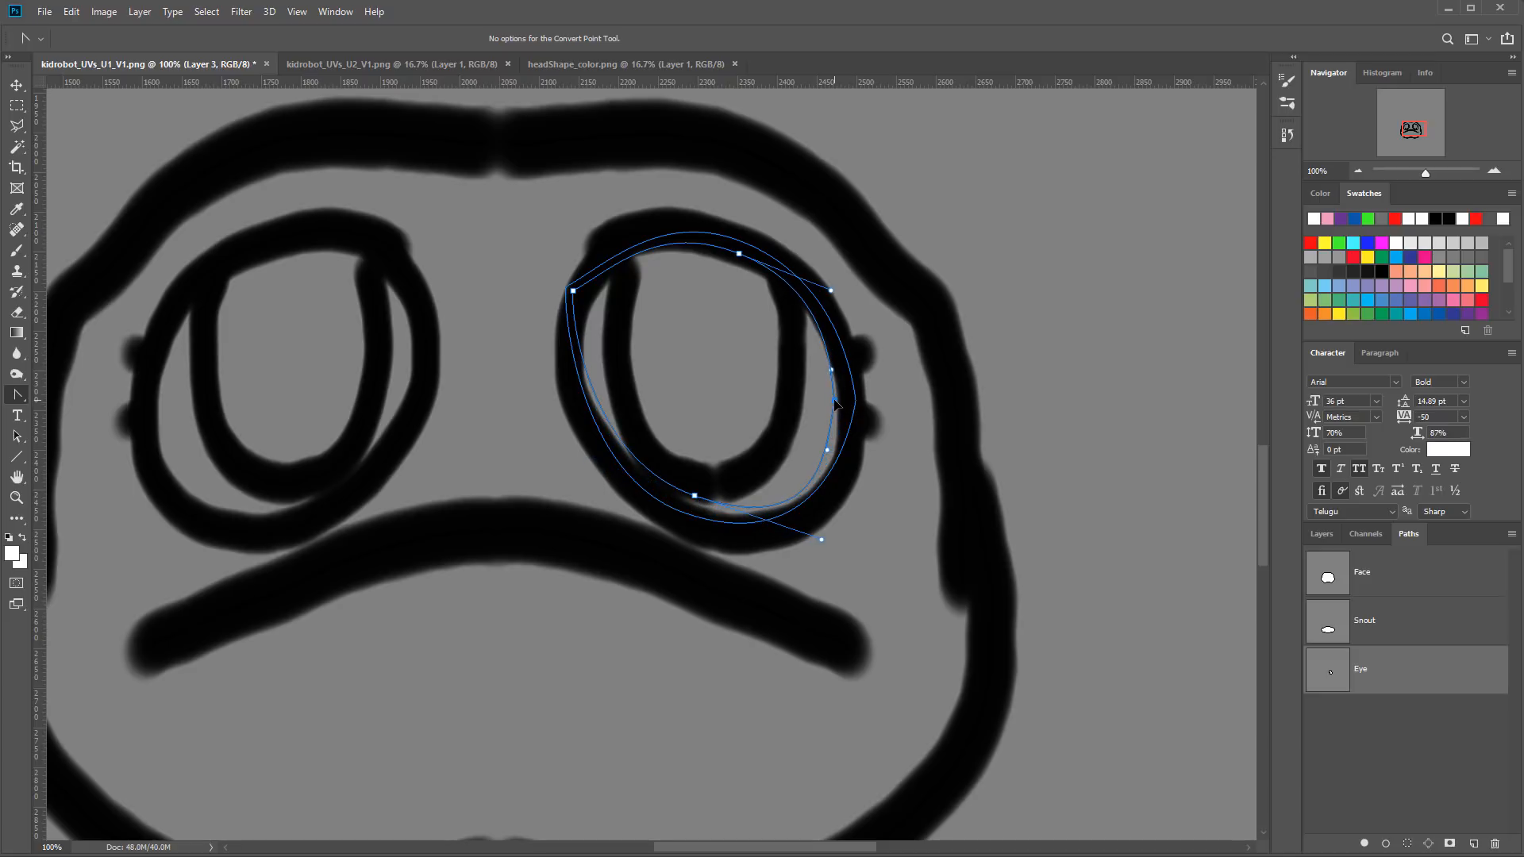
pyautogui.keyDown('ctrl'); pyautogui.moveTo(822, 542); pyautogui.dragTo(800, 531); pyautogui.keyUp('ctrl')
pyautogui.keyDown('ctrl'); pyautogui.moveTo(742, 256); pyautogui.dragTo(749, 256); pyautogui.keyUp('ctrl')
pyautogui.keyDown('ctrl'); pyautogui.moveTo(841, 289); pyautogui.dragTo(818, 284); pyautogui.keyUp('ctrl')
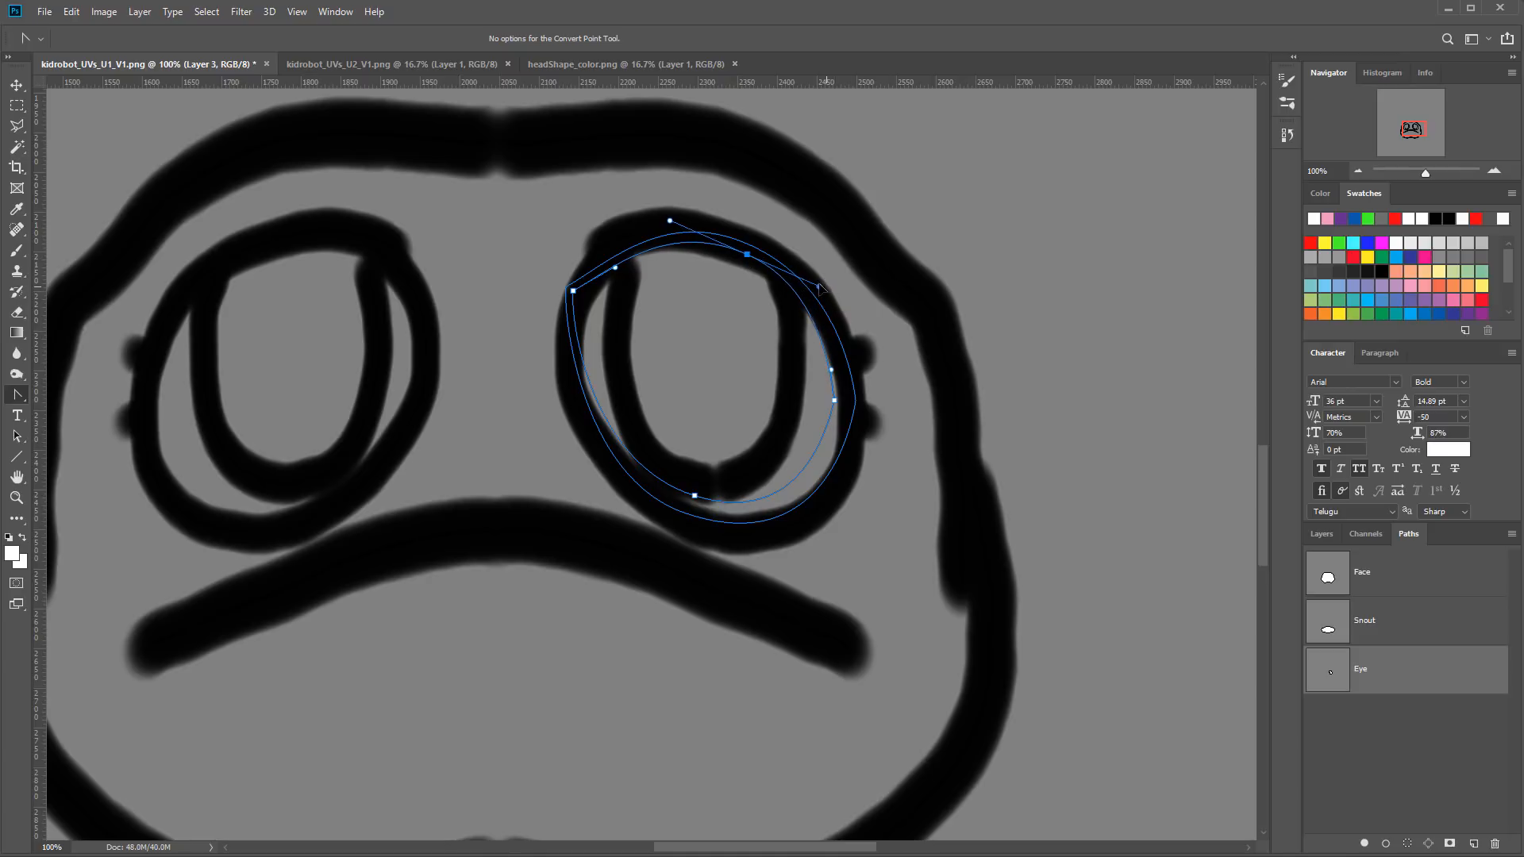
# Step: Select all four anchor points of the inner outline and cut it out of the Eye path
pyautogui.keyDown('ctrl'); pyautogui.click(835, 403); pyautogui.keyUp('ctrl')
pyautogui.click(836, 400)
pyautogui.hotkey('ctrl', 'z')
pyautogui.keyDown('ctrl'); pyautogui.click(749, 258); pyautogui.keyUp('ctrl')
pyautogui.keyDown('ctrl'); pyautogui.click(573, 292); pyautogui.keyUp('ctrl')
pyautogui.keyDown('ctrl'); pyautogui.click(695, 496); pyautogui.keyUp('ctrl')
pyautogui.keyDown('ctrl'); pyautogui.click(749, 258); pyautogui.keyUp('ctrl')
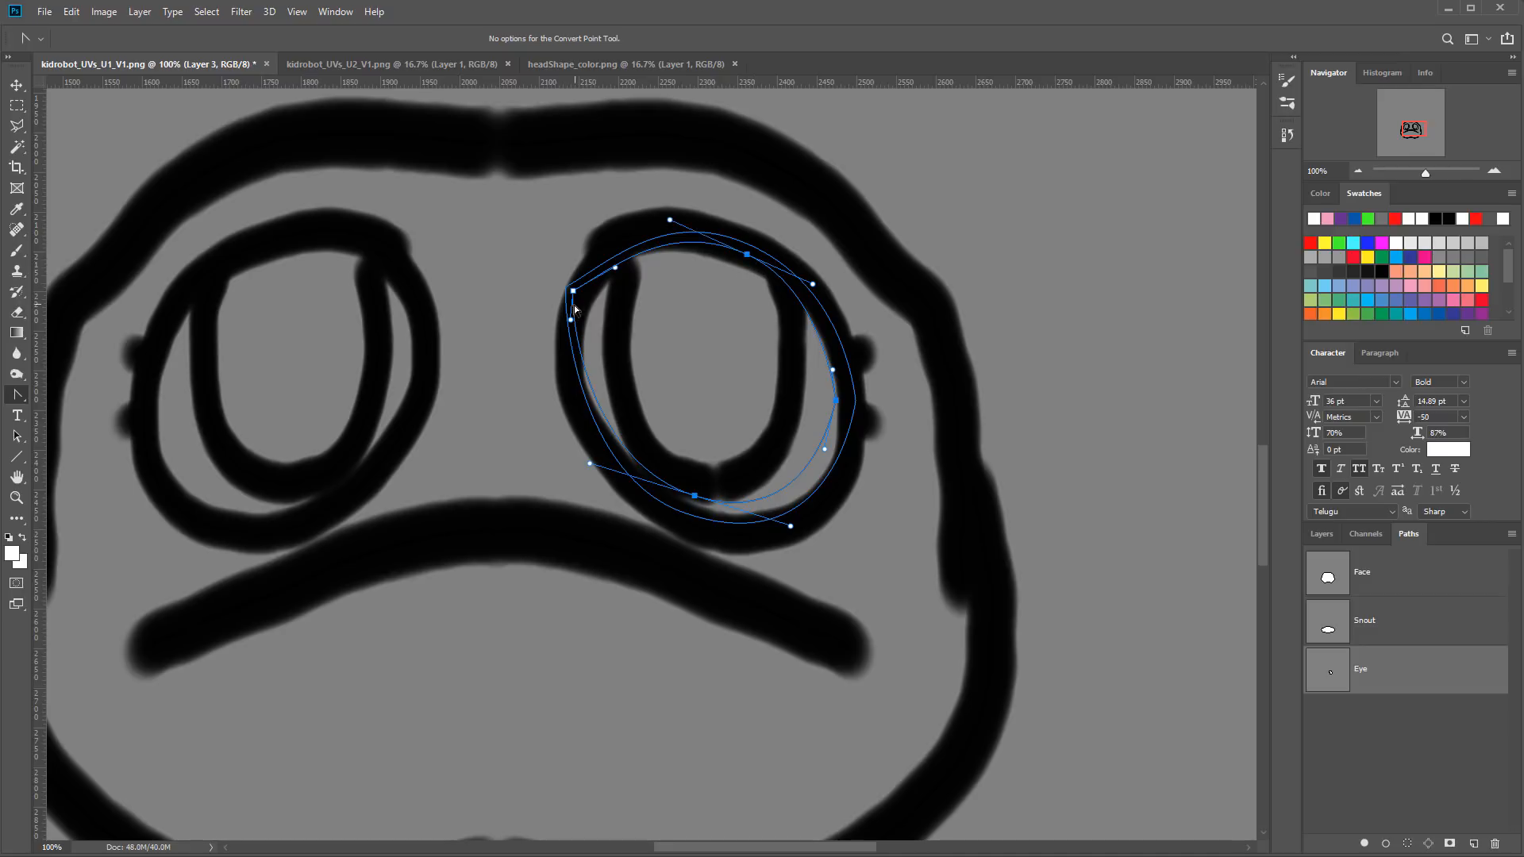
pyautogui.keyDown('ctrl'); pyautogui.click(699, 360); pyautogui.keyUp('ctrl')
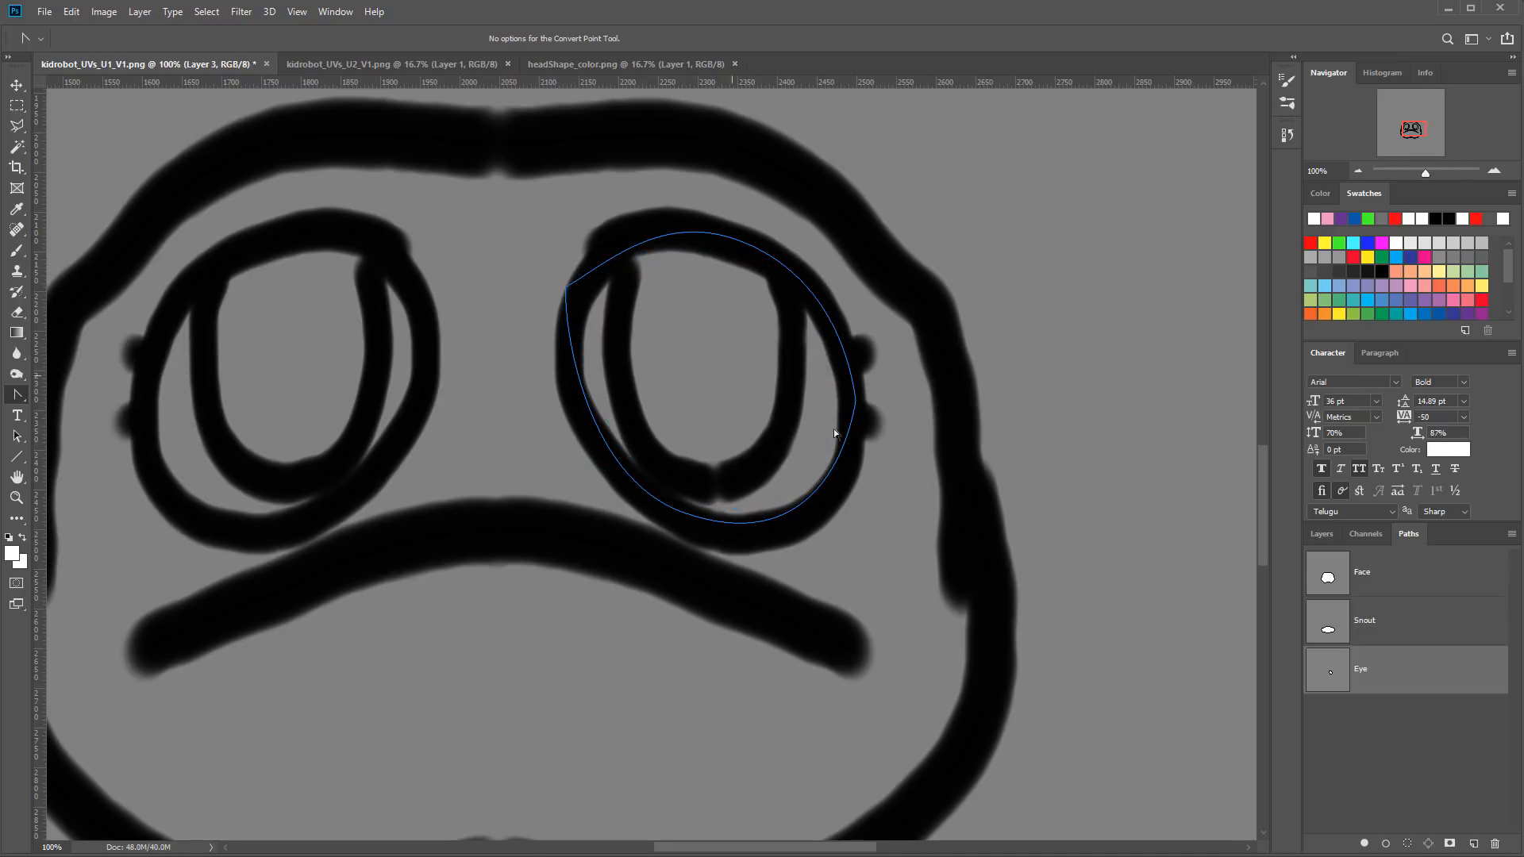
# Step: Create a new path below Eye, paste the inner outline into it, and compare the two paths
pyautogui.click(1407, 729)
pyautogui.click(1473, 844)
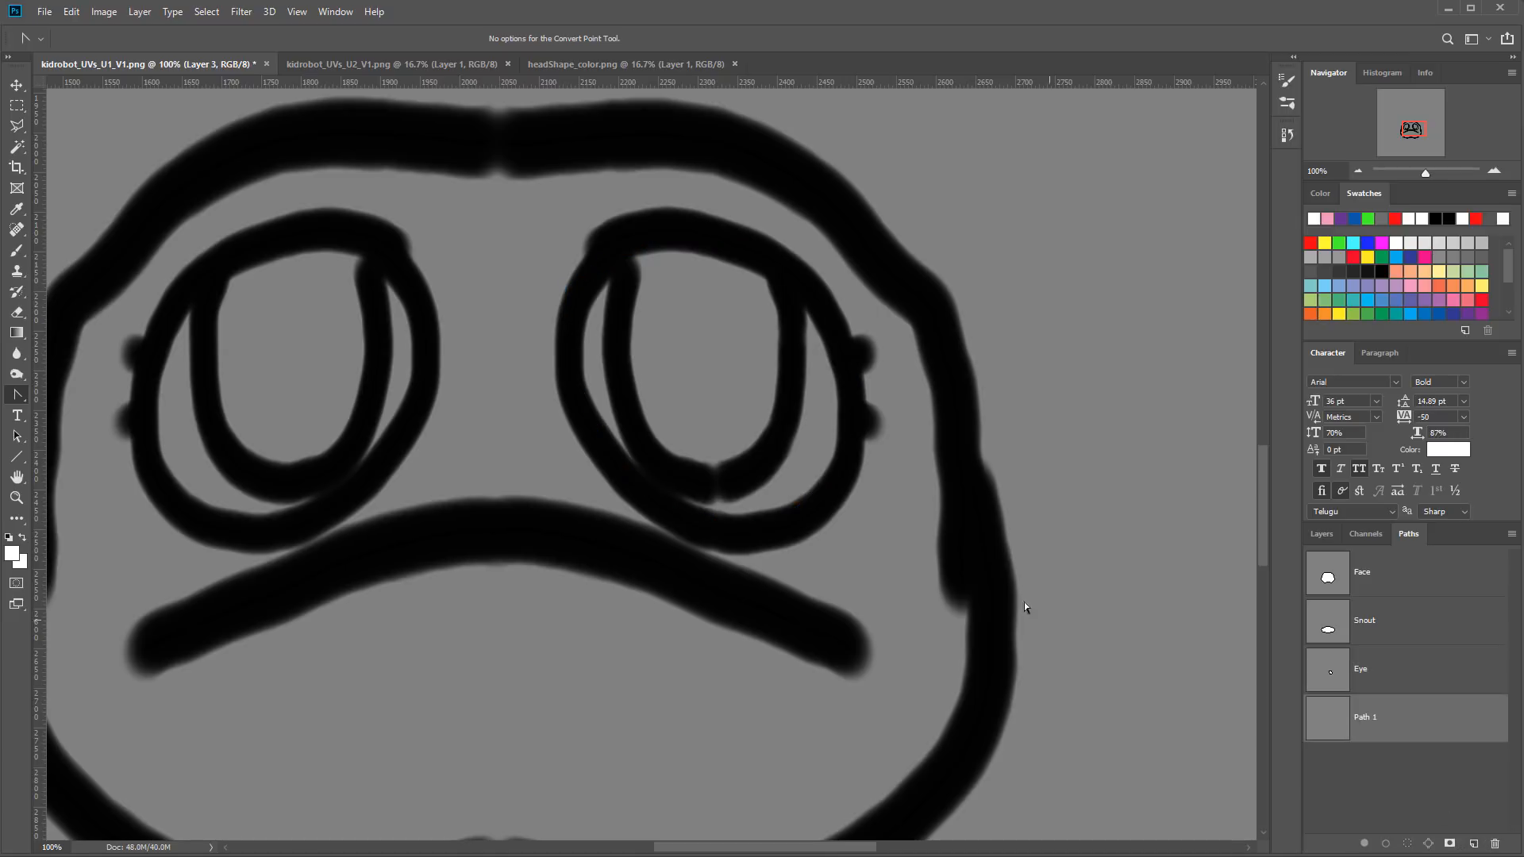
pyautogui.hotkey('ctrl', 'v')
pyautogui.click(1381, 678)
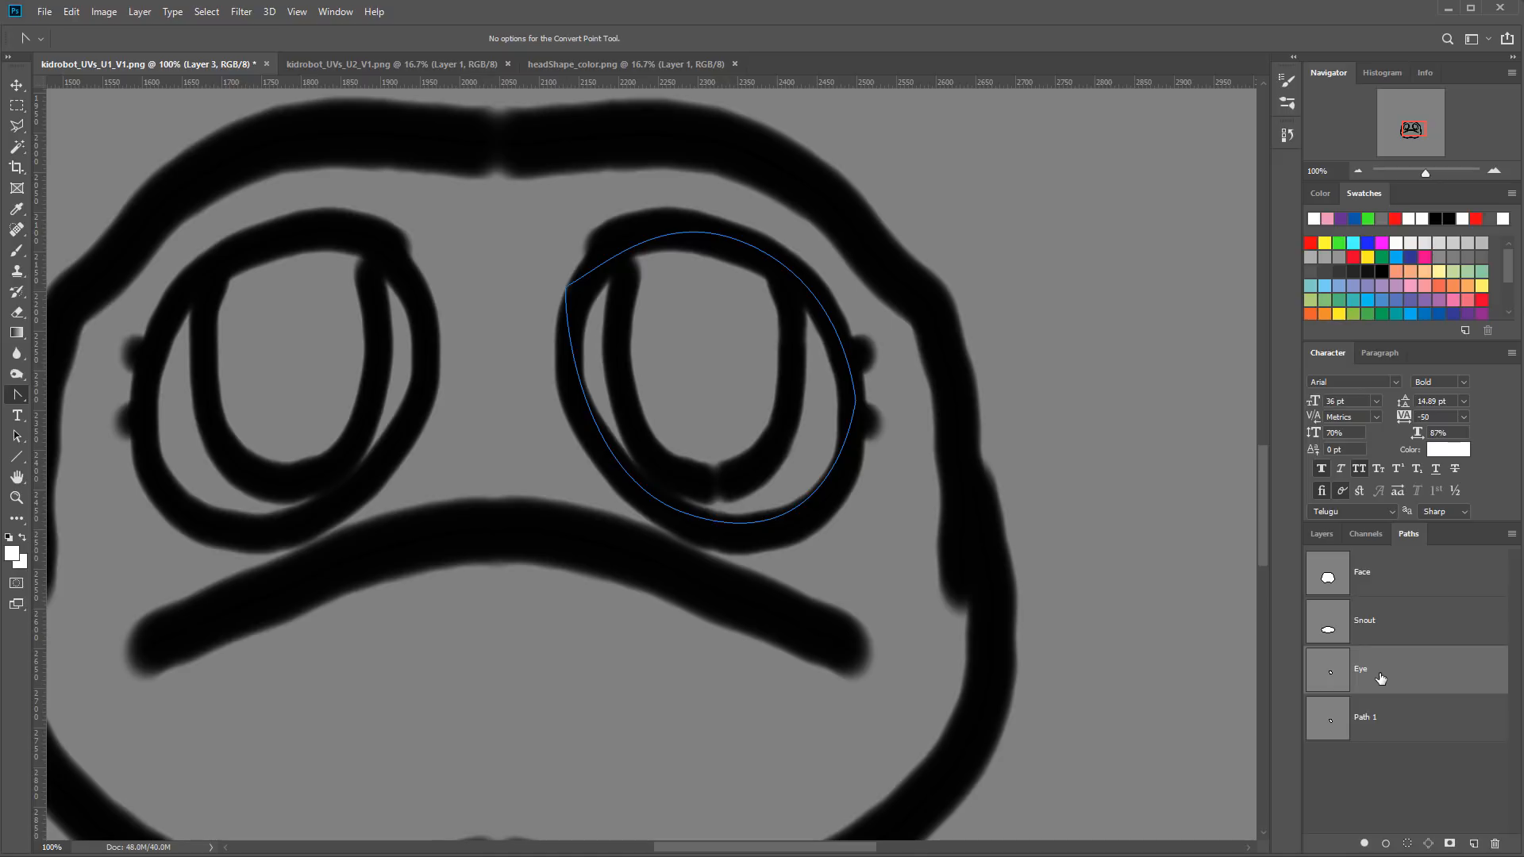
pyautogui.click(1382, 722)
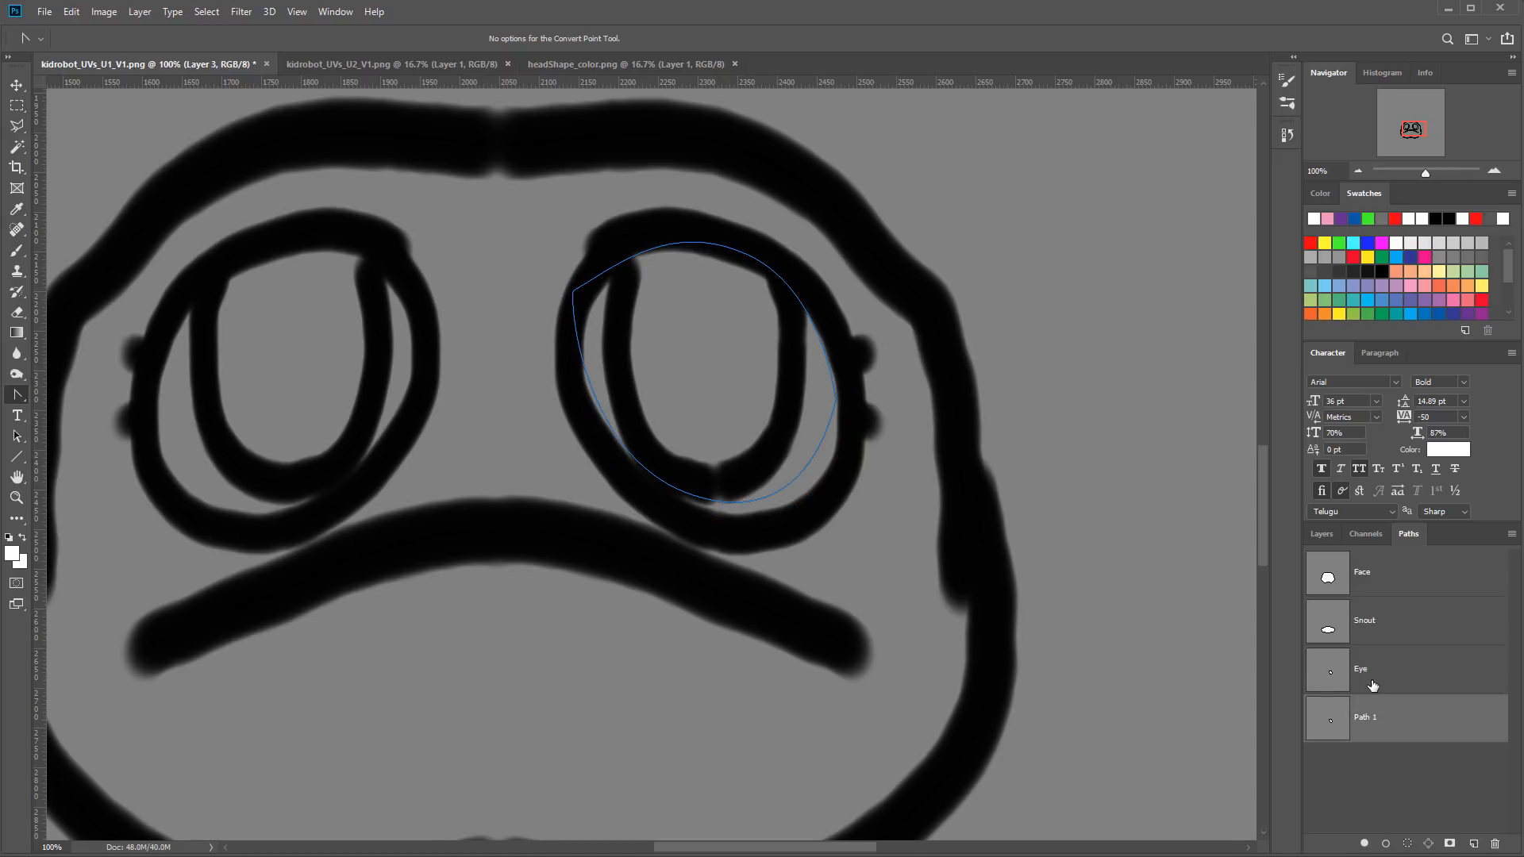
# Step: Load the Eye path as a selection and subtract Path 1 from it, leaving only the rim selected
pyautogui.click(1384, 678)
pyautogui.keyDown('ctrl'); pyautogui.click(1336, 678); pyautogui.keyUp('ctrl')
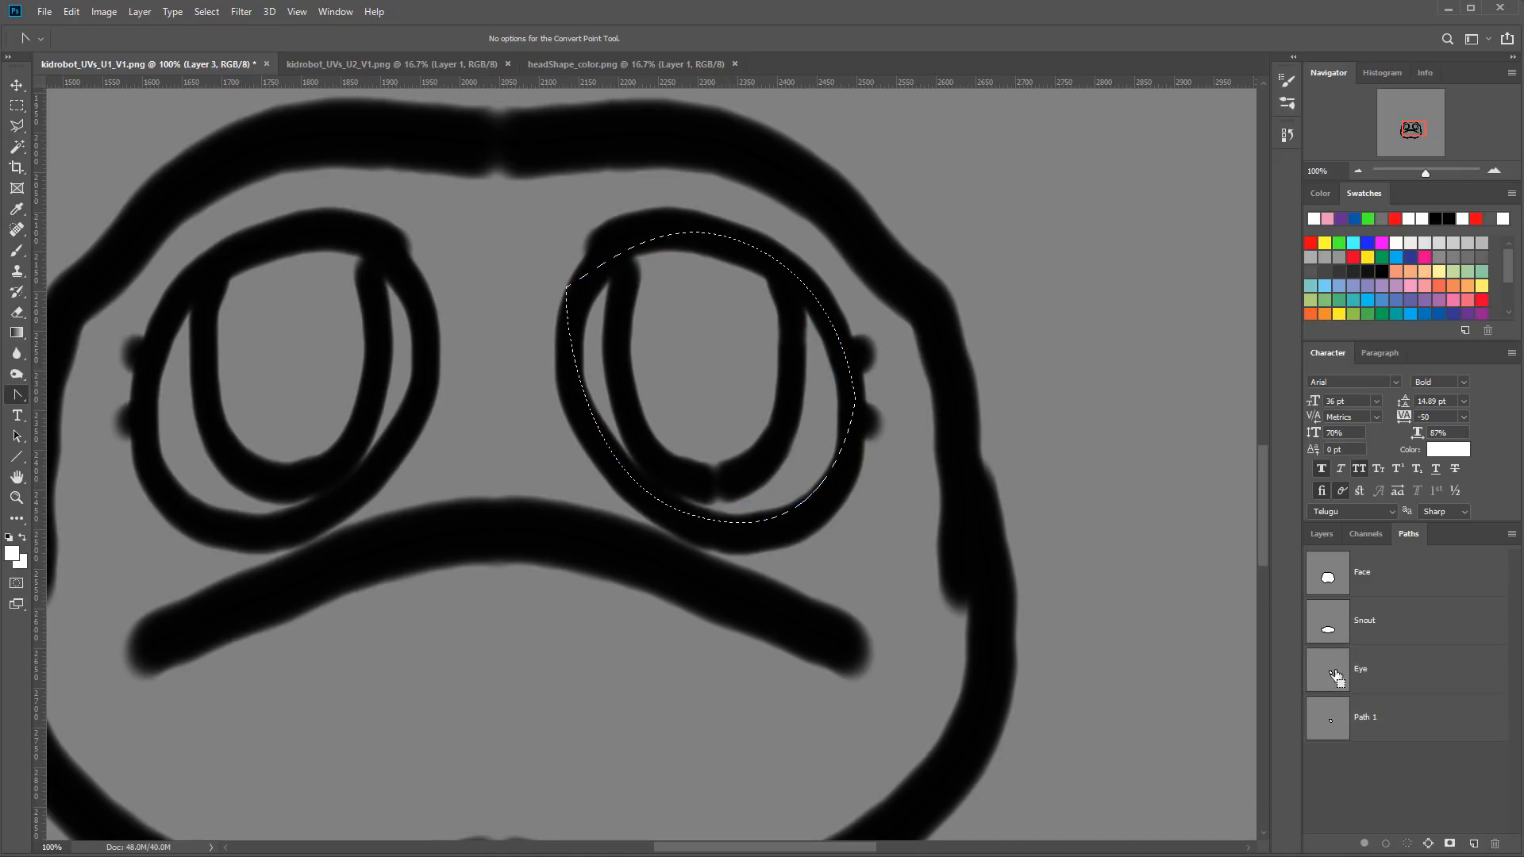
pyautogui.keyDown('ctrl'); pyautogui.keyDown('shift'); pyautogui.click(1334, 727); pyautogui.keyUp('shift'); pyautogui.keyUp('ctrl')
# Step: Hide Layer 3 and fill the eye rim selection with black on a new layer directly above Layer 4
pyautogui.click(1318, 533)
pyautogui.click(1315, 634)
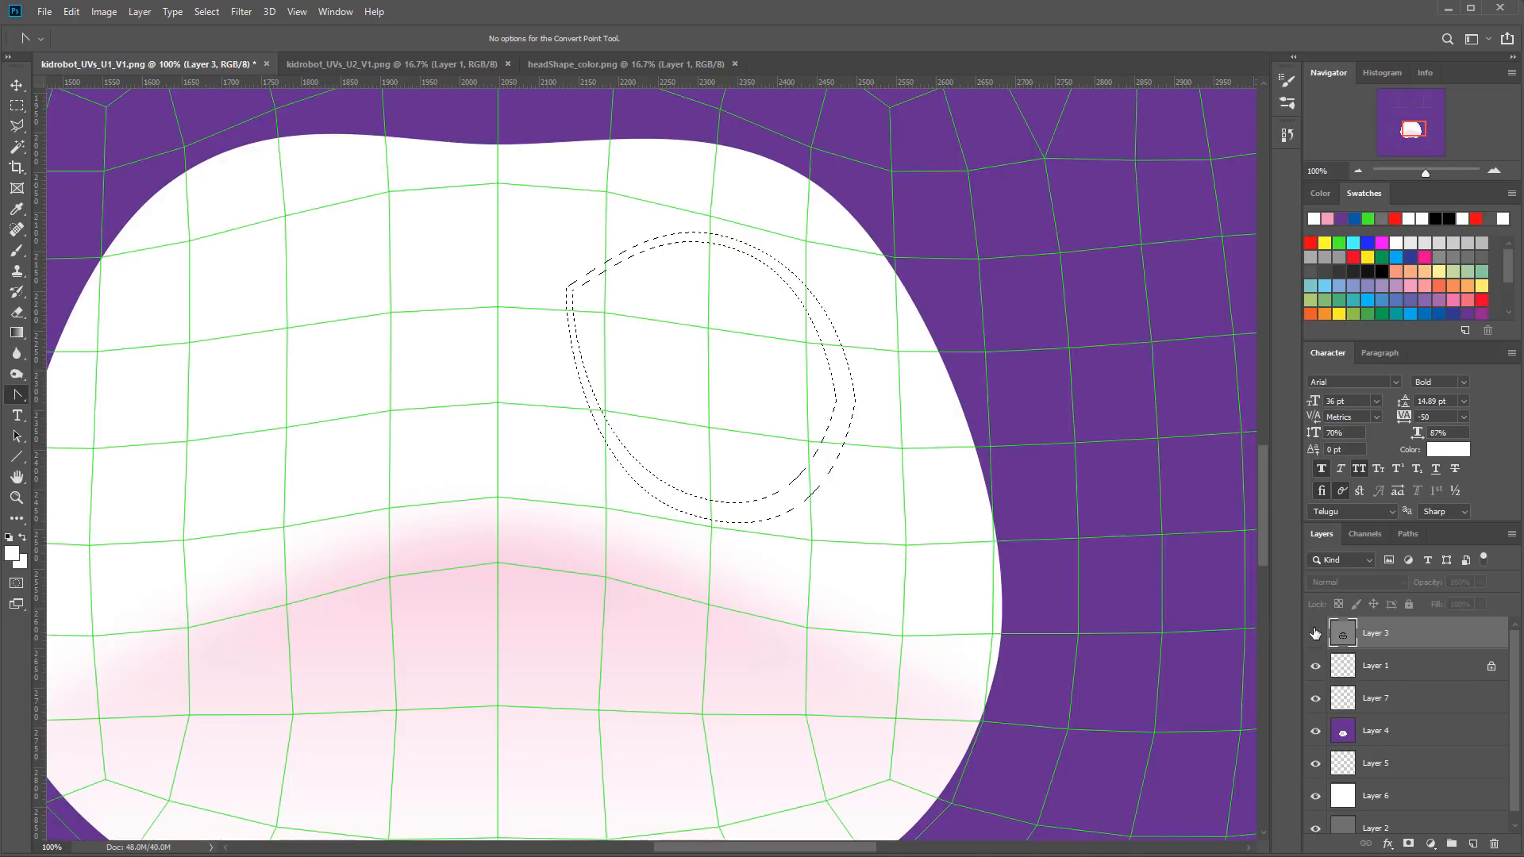
pyautogui.click(1385, 729)
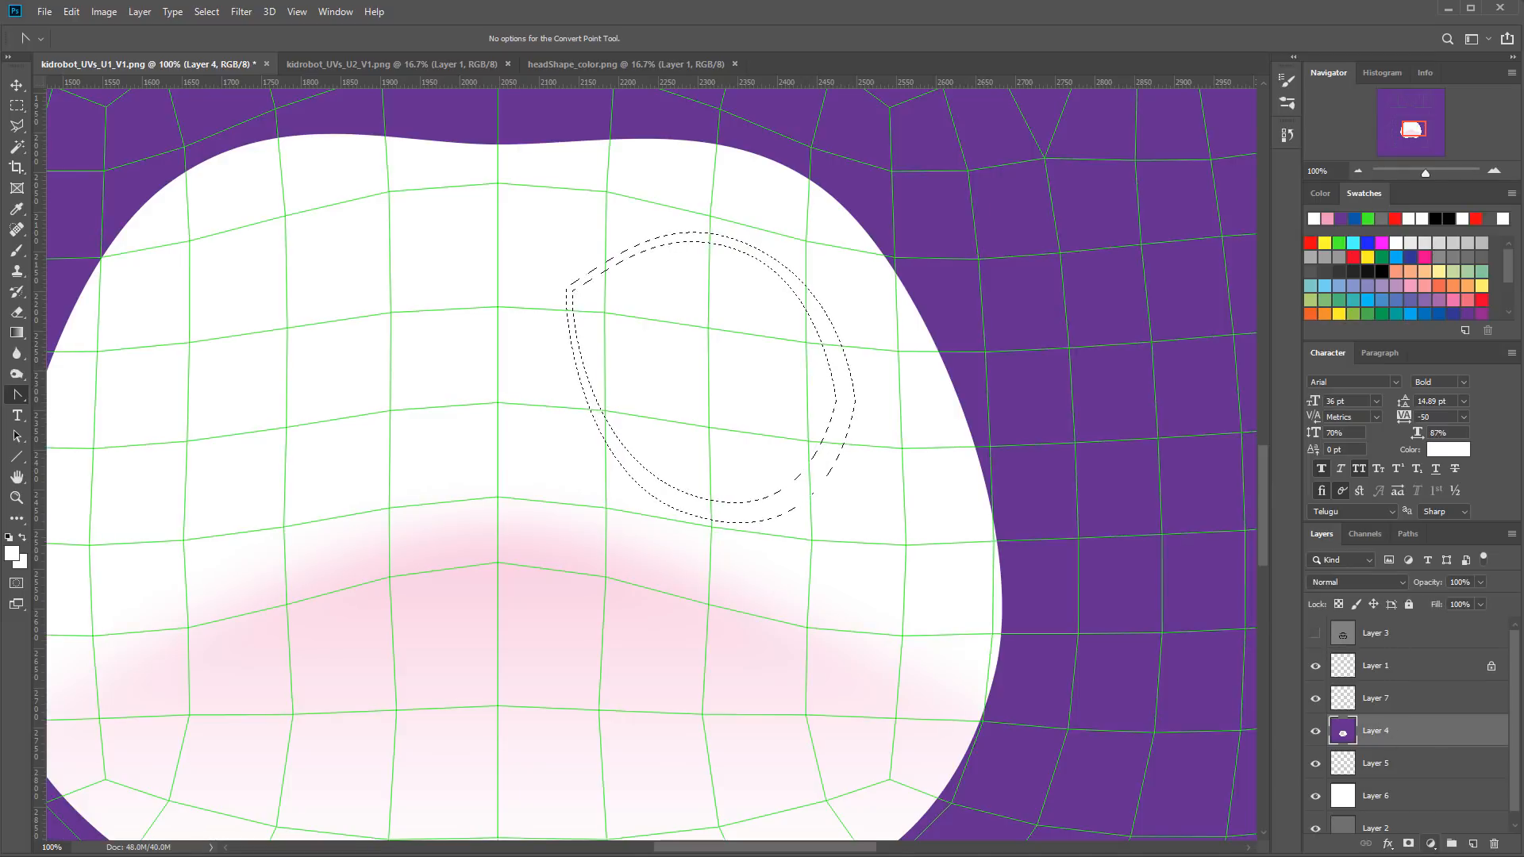
pyautogui.click(1474, 843)
pyautogui.click(1382, 270)
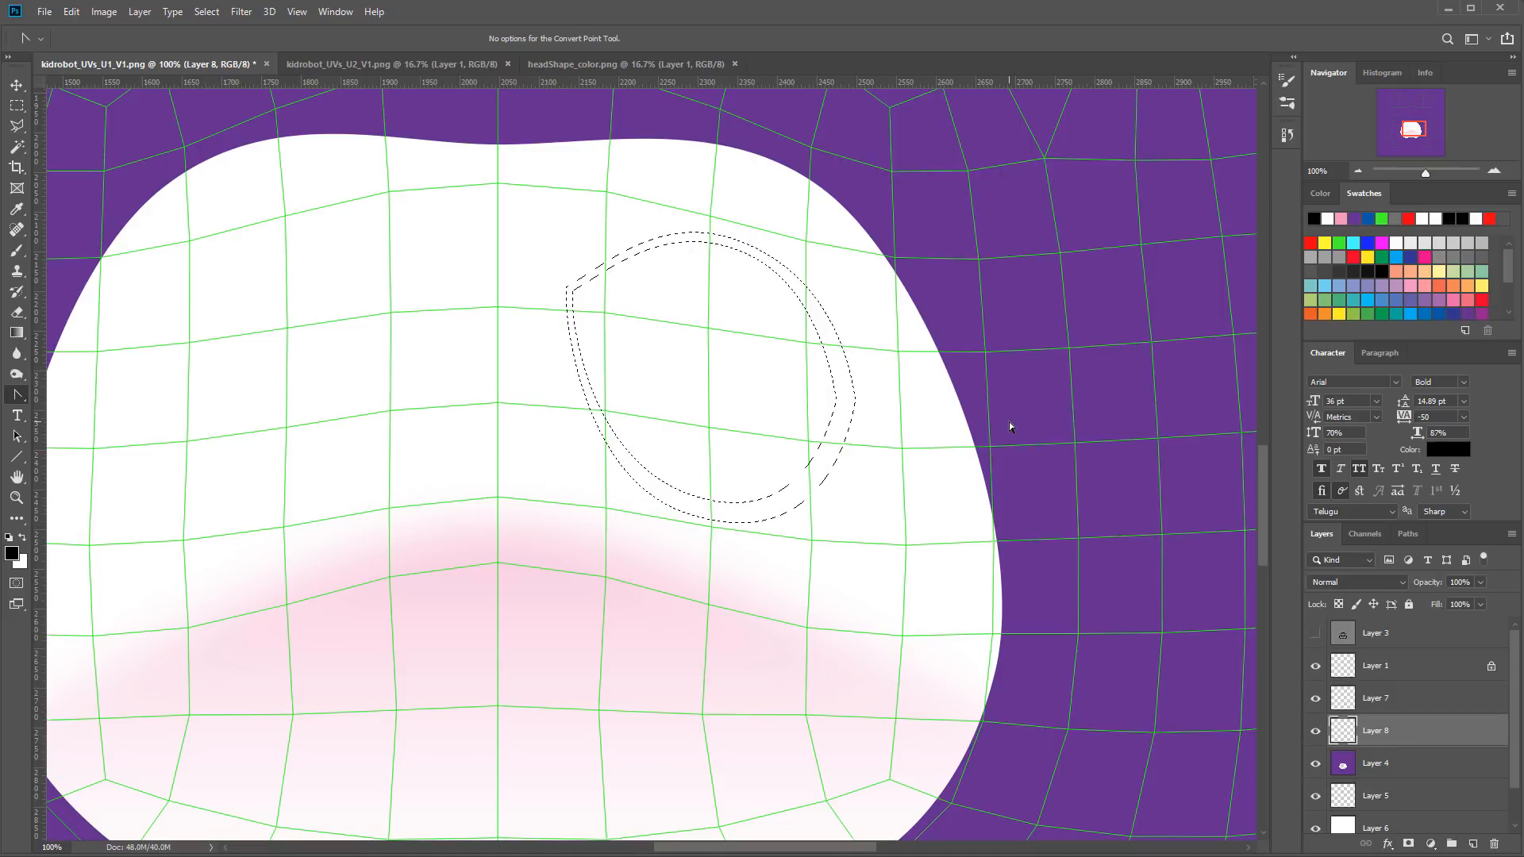
pyautogui.hotkey('alt', 'BackSpace')
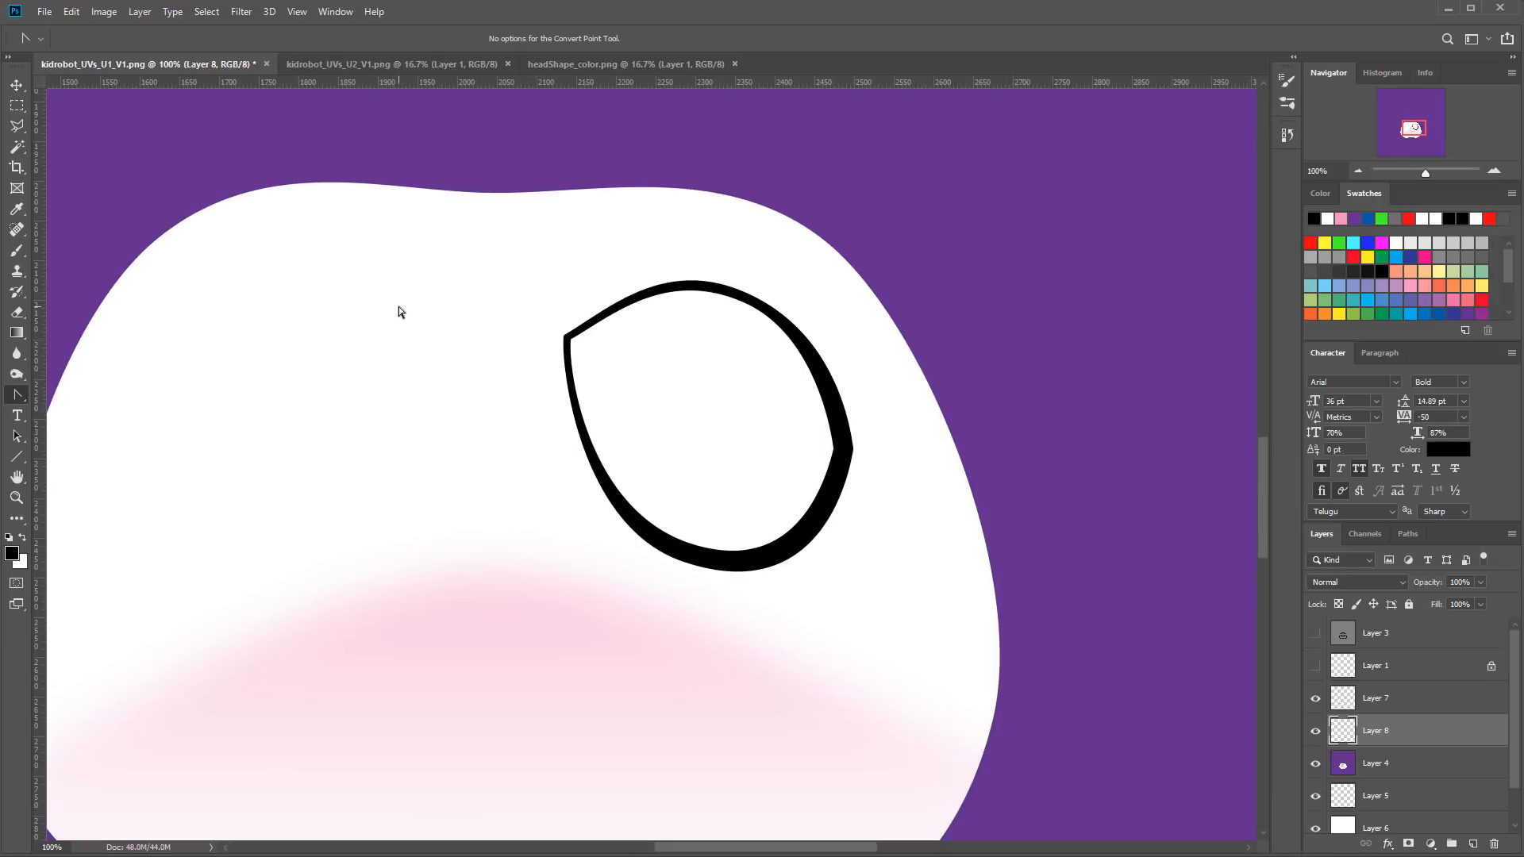
# Step: Draw a closed zigzag Pen path of pointed lashes along the outer and lower sides of the eye rim
pyautogui.press('p')
pyautogui.click(817, 523)
pyautogui.click(839, 541)
pyautogui.click(789, 546)
pyautogui.click(809, 559)
pyautogui.click(773, 559)
pyautogui.click(680, 551)
pyautogui.click(671, 580)
pyautogui.click(661, 542)
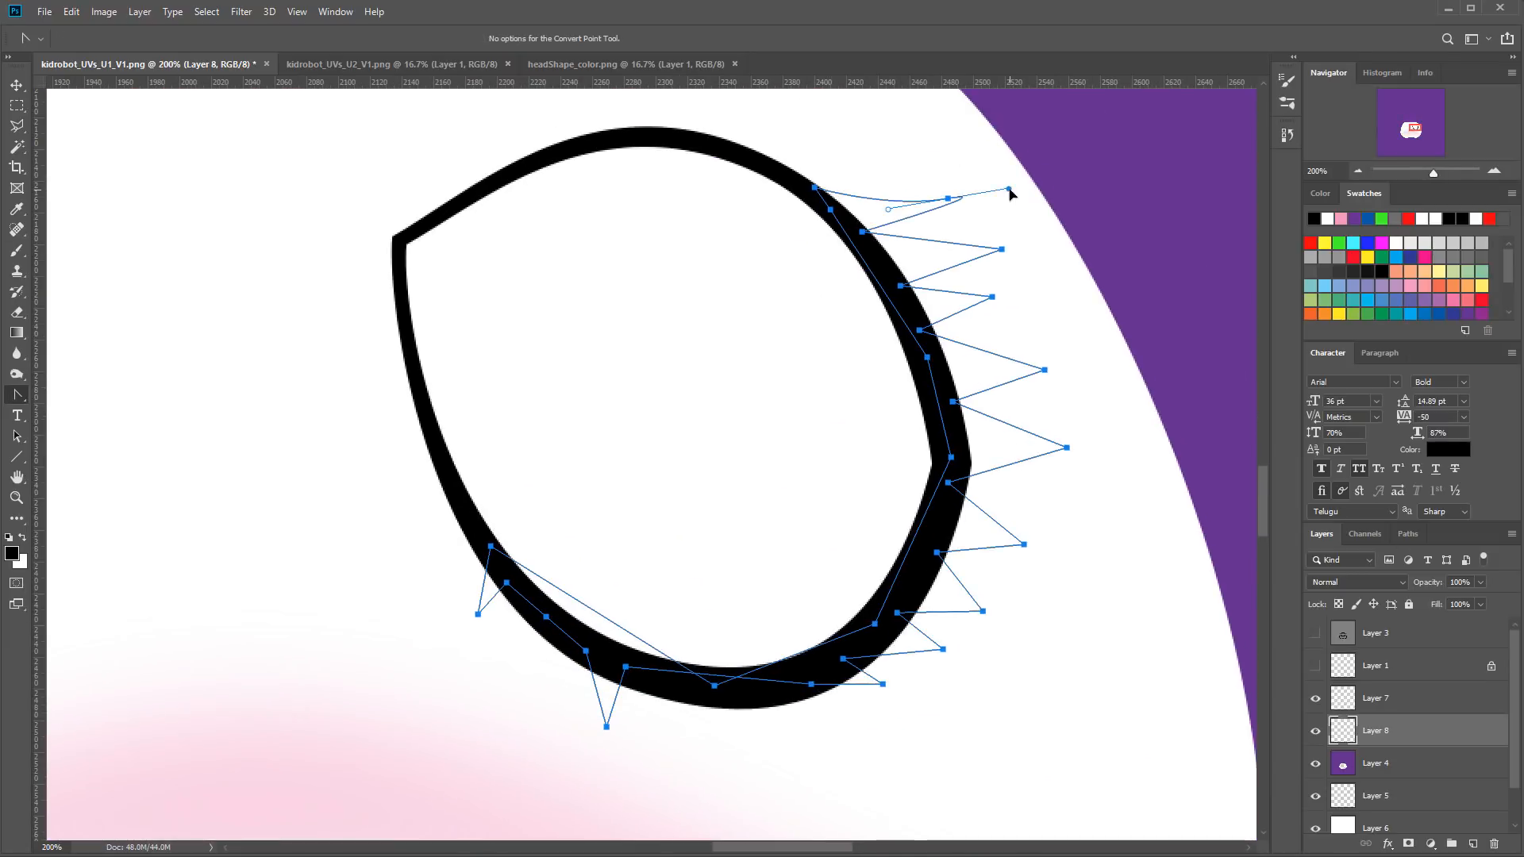
# Step: Curve the lash path's inner edge to follow the eye rim and bend the topmost lash and the two separate lower lashes
pyautogui.moveTo(1009, 189); pyautogui.dragTo(913, 225)
pyautogui.moveTo(927, 357); pyautogui.dragTo(921, 343)
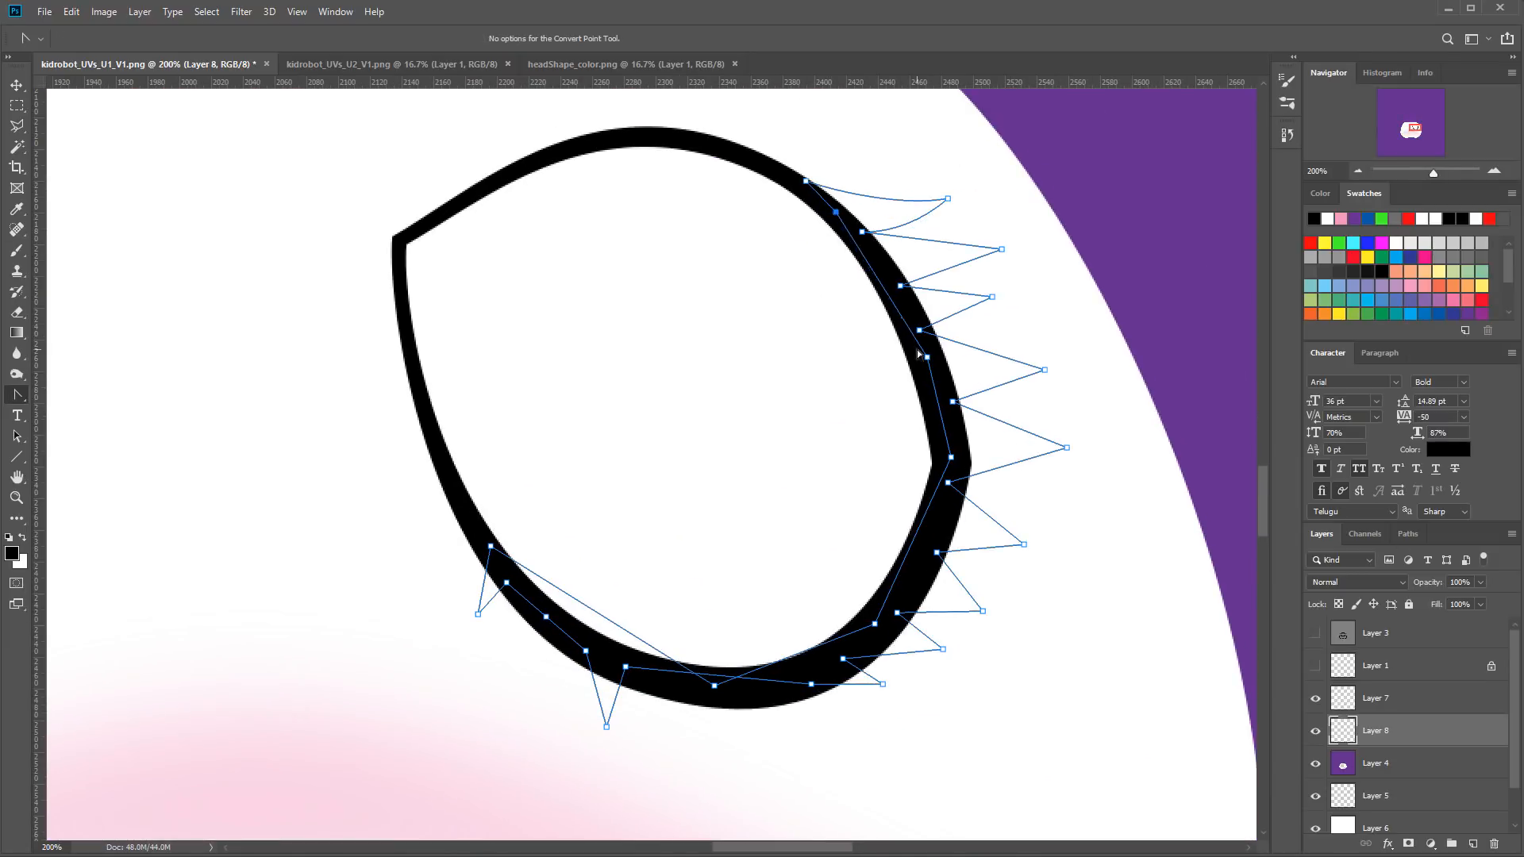
pyautogui.moveTo(875, 624); pyautogui.dragTo(826, 665)
pyautogui.moveTo(490, 546); pyautogui.dragTo(486, 522)
pyautogui.moveTo(477, 614); pyautogui.dragTo(468, 635)
pyautogui.moveTo(606, 727); pyautogui.dragTo(618, 700)
# Step: Curve the remaining lashes on the outer side and shift their base points onto the eye rim
pyautogui.moveTo(1002, 249); pyautogui.dragTo(1048, 252)
pyautogui.moveTo(993, 297); pyautogui.dragTo(965, 311)
pyautogui.moveTo(1044, 370); pyautogui.dragTo(1088, 378)
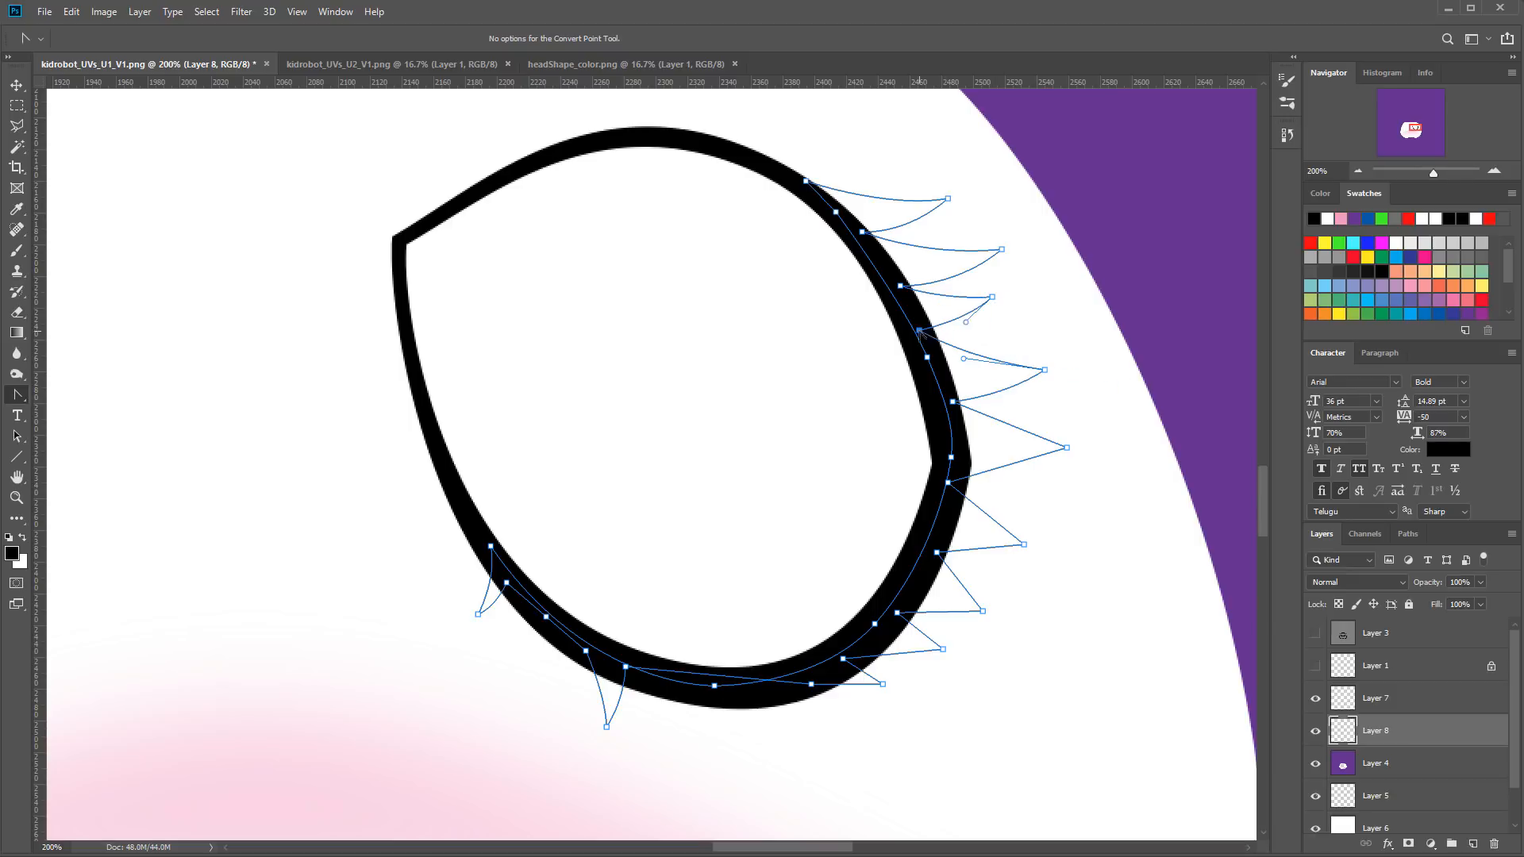
pyautogui.keyDown('ctrl'); pyautogui.moveTo(919, 330); pyautogui.dragTo(931, 329); pyautogui.keyUp('ctrl')
pyautogui.moveTo(1067, 447); pyautogui.dragTo(1114, 454)
pyautogui.keyDown('ctrl'); pyautogui.moveTo(947, 483); pyautogui.dragTo(964, 486); pyautogui.keyUp('ctrl')
pyautogui.moveTo(983, 611); pyautogui.dragTo(1025, 622)
pyautogui.moveTo(883, 684); pyautogui.dragTo(913, 690)
# Step: Save the lash work path under the name lashes
pyautogui.click(1408, 534)
pyautogui.doubleClick(1389, 765)
pyautogui.write('lashers')
pyautogui.press('Return')
pyautogui.doubleClick(1389, 764)
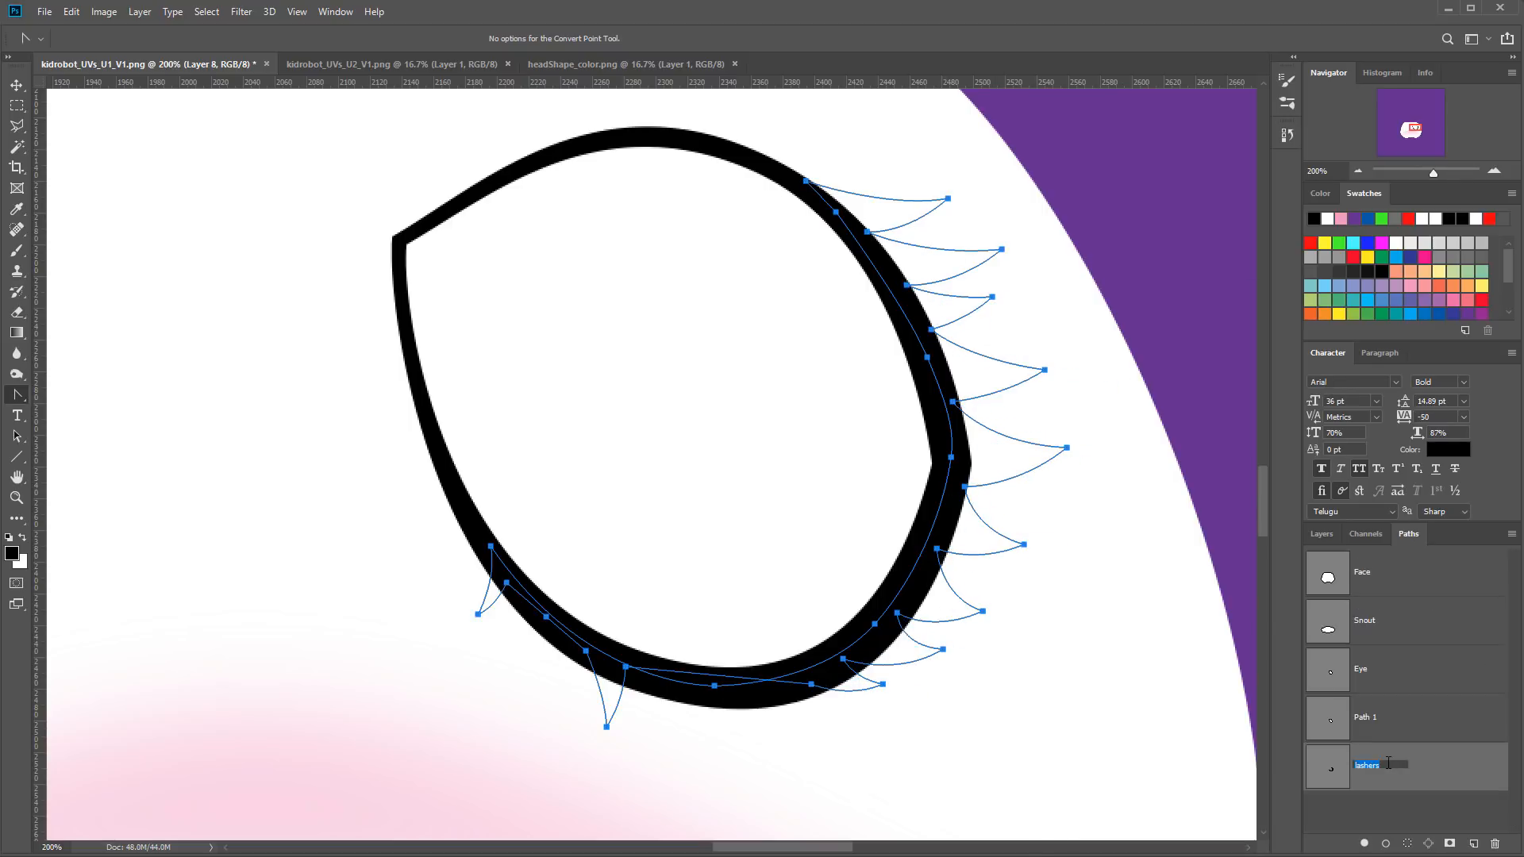
pyautogui.press('Return')
# Step: Load the lashes path as a selection, fill it with black on a new layer above Layer 8, and deselect
pyautogui.keyDown('ctrl'); pyautogui.click(1340, 774); pyautogui.keyUp('ctrl')
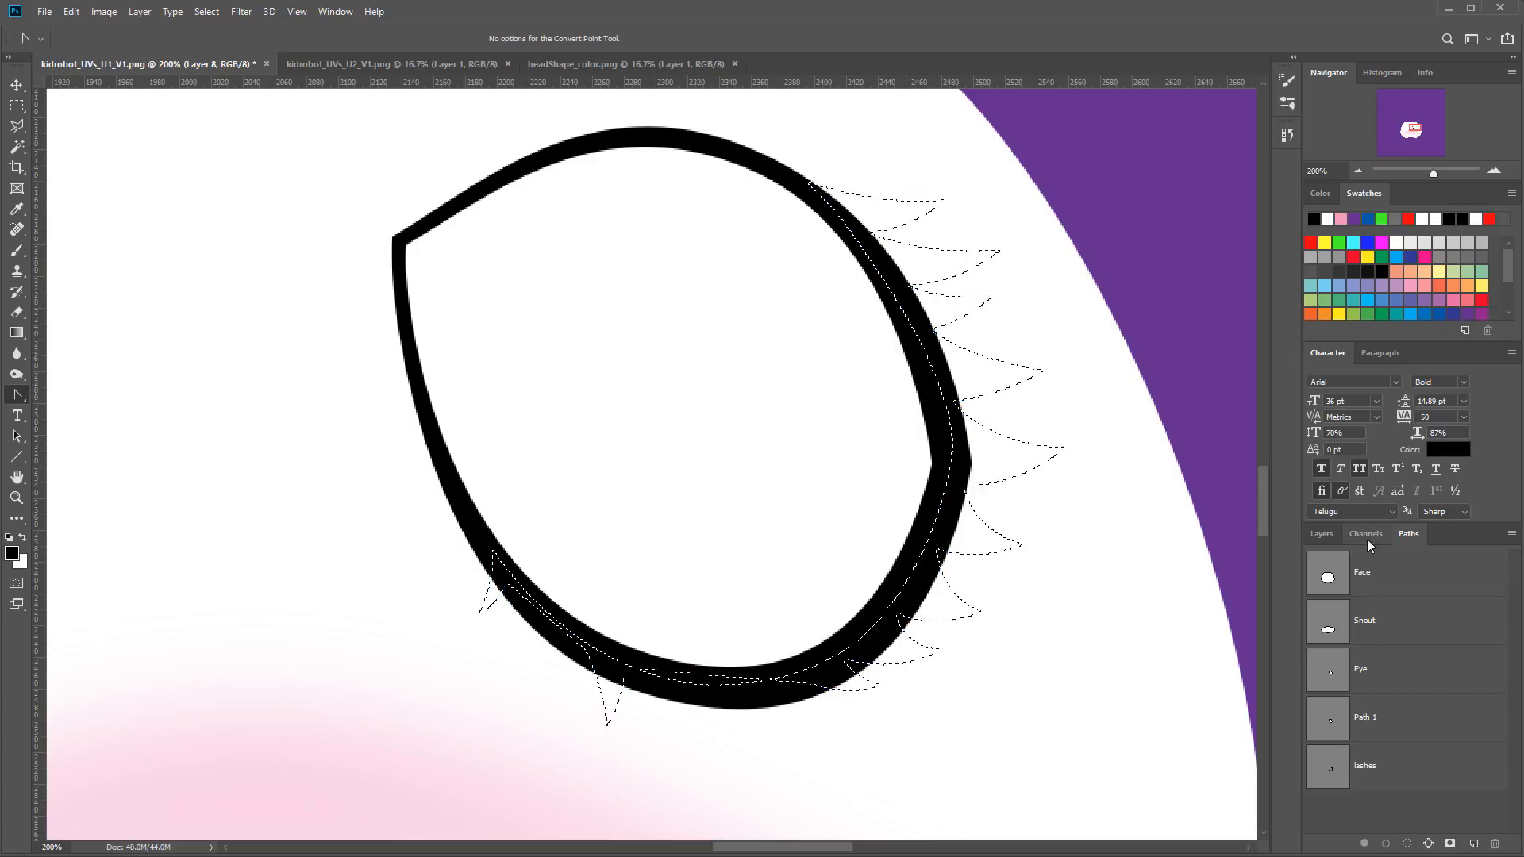
pyautogui.click(1322, 533)
pyautogui.click(1469, 843)
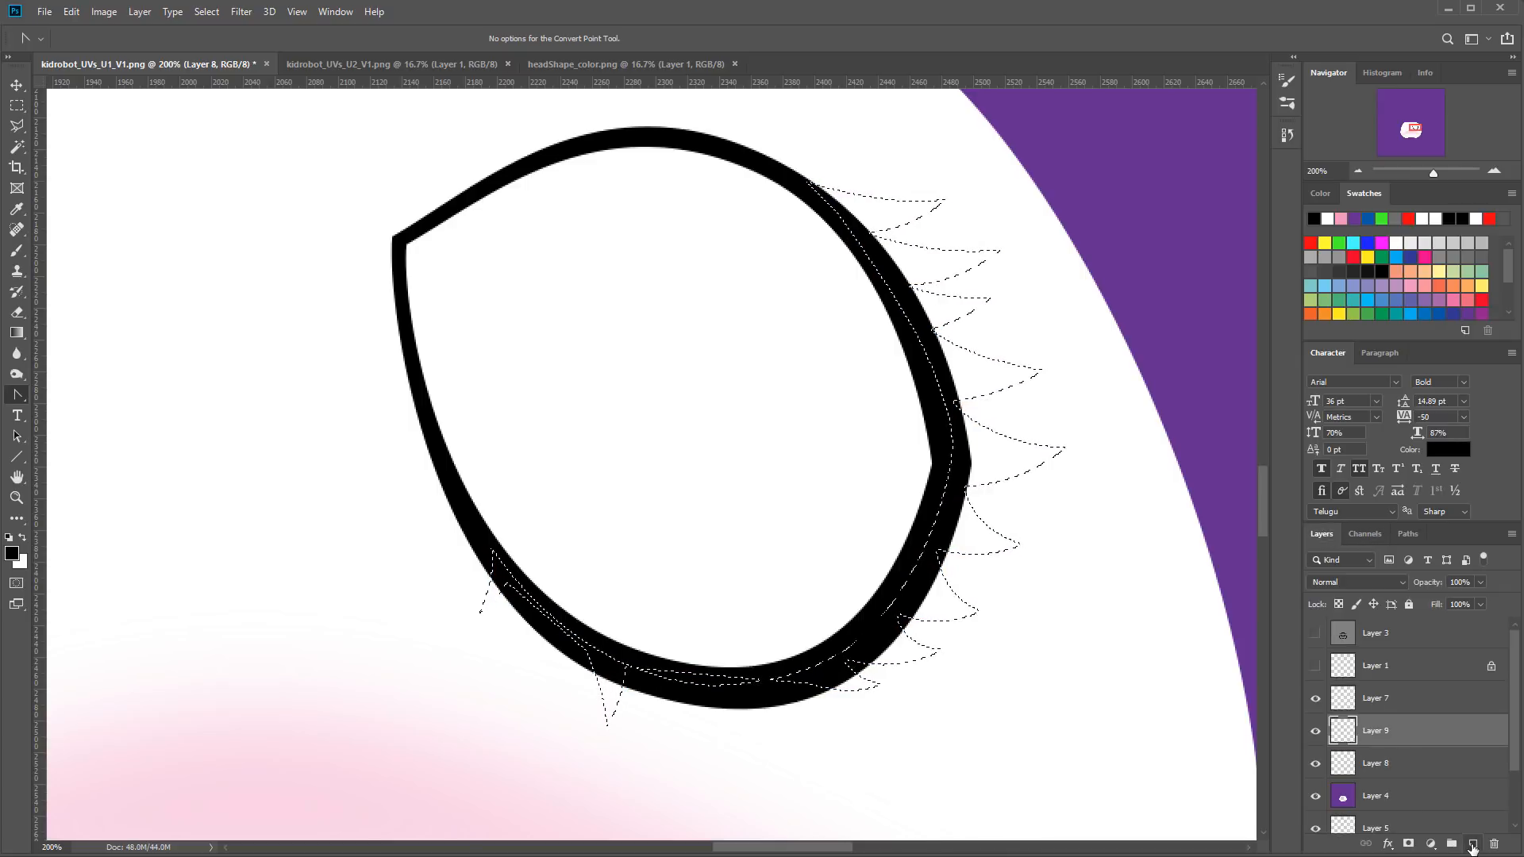
pyautogui.hotkey('alt', 'BackSpace')
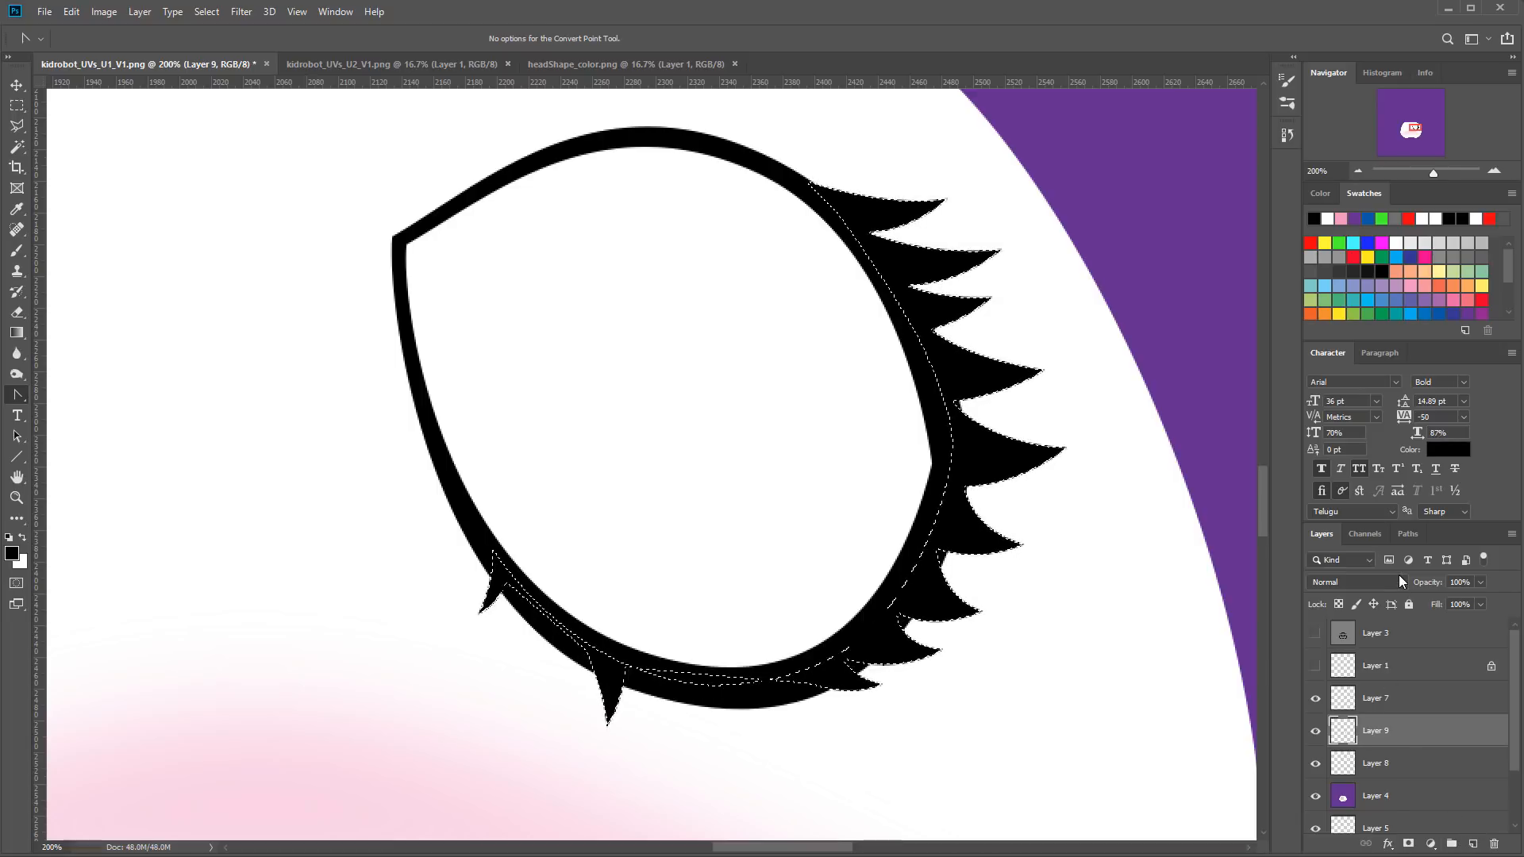
pyautogui.hotkey('ctrl', 'd')
pyautogui.click(1359, 172)
pyautogui.click(1358, 171)
pyautogui.click(1358, 172)
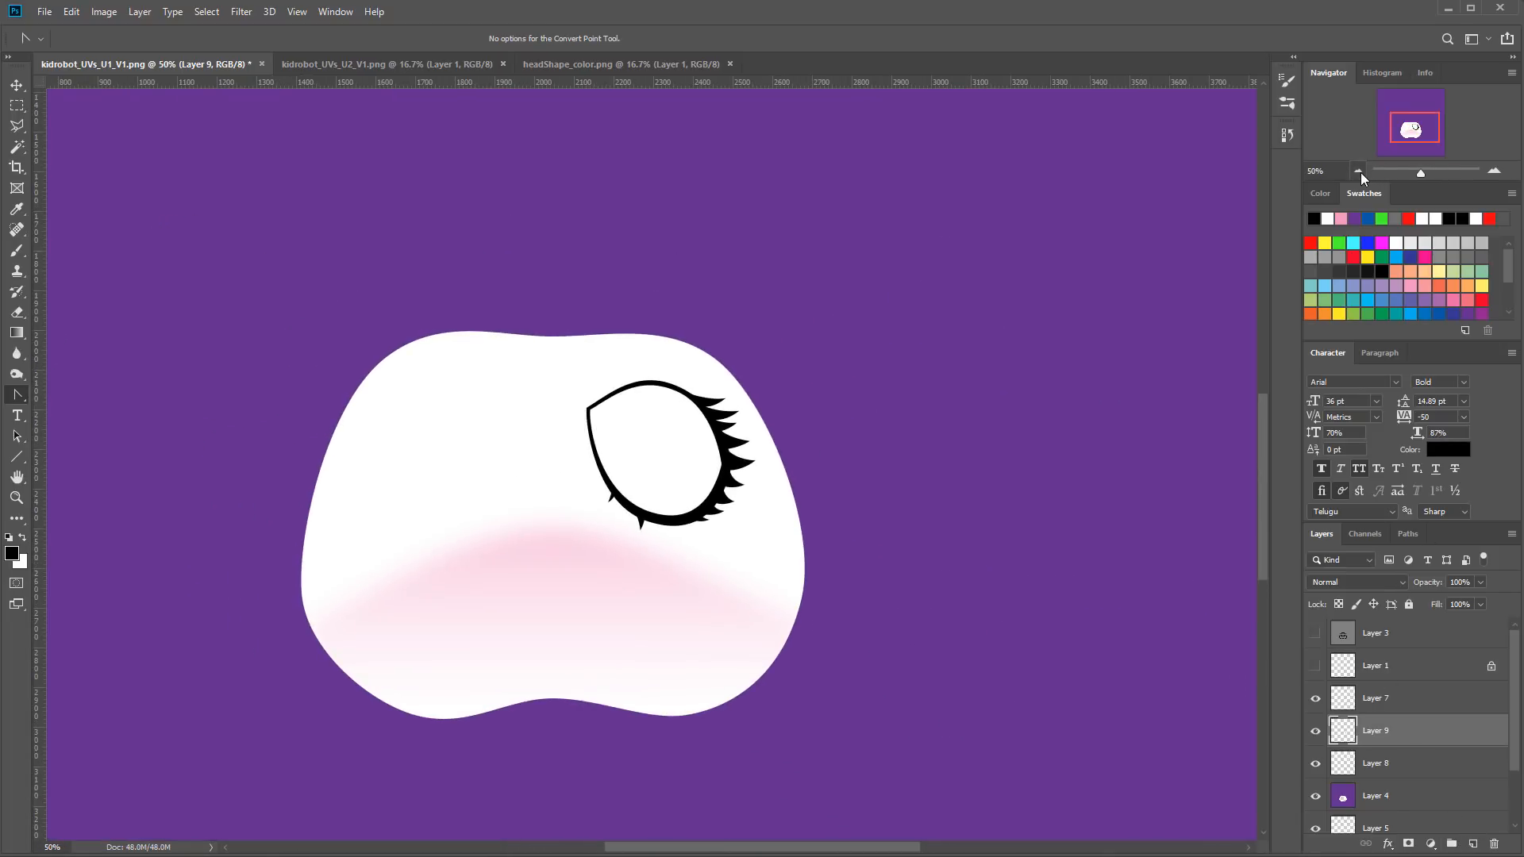
pyautogui.click(1494, 172)
pyautogui.click(1494, 171)
pyautogui.click(1494, 172)
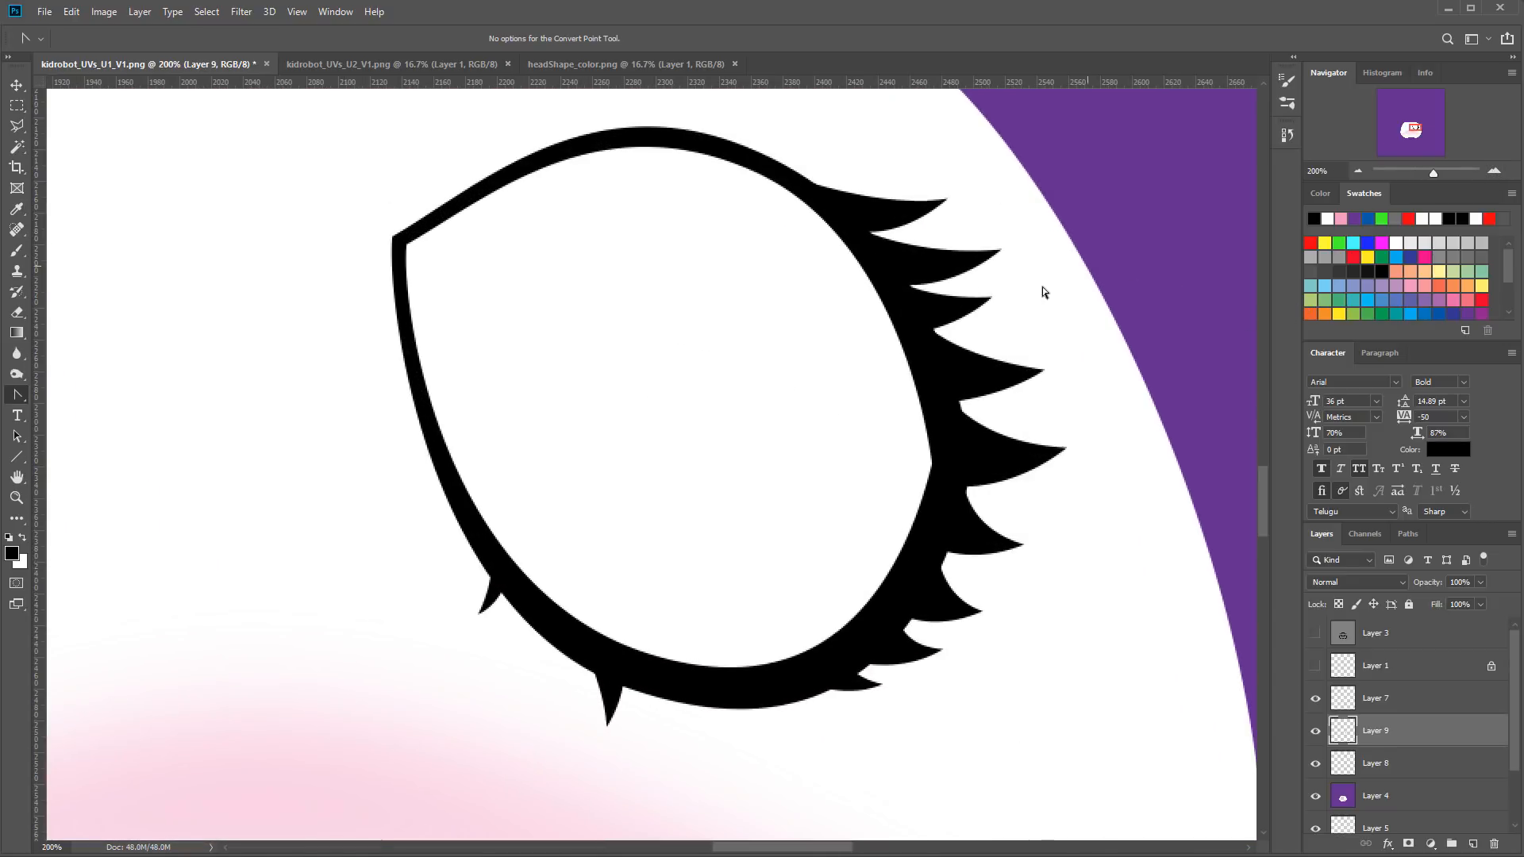
# Step: Fill an elliptical blue iris on a new layer below the eye rim, and shade its upper part dark blue on another layer
pyautogui.click(1358, 172)
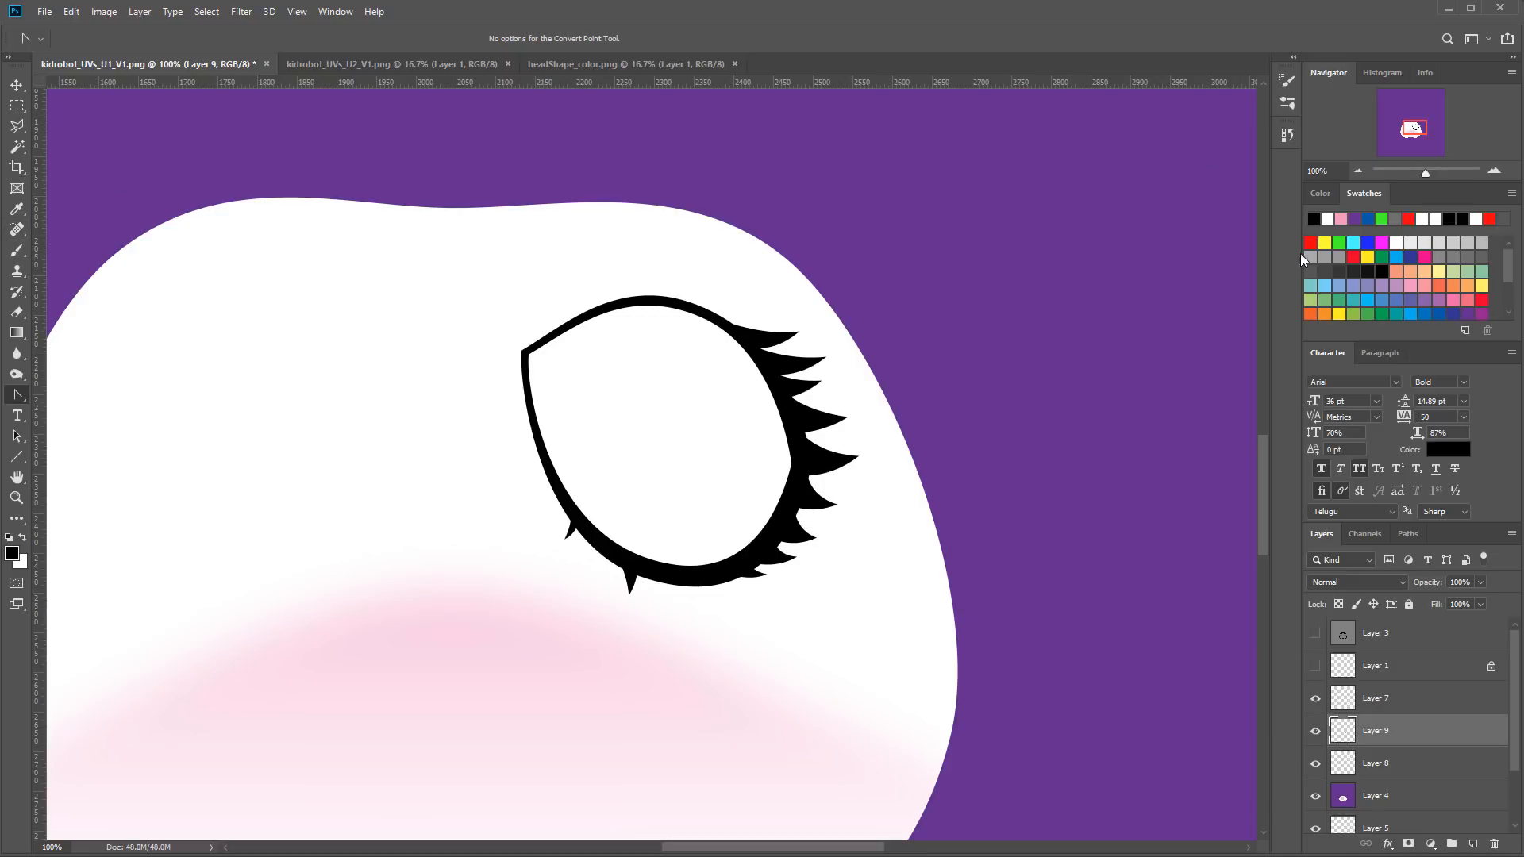
pyautogui.click(16, 106)
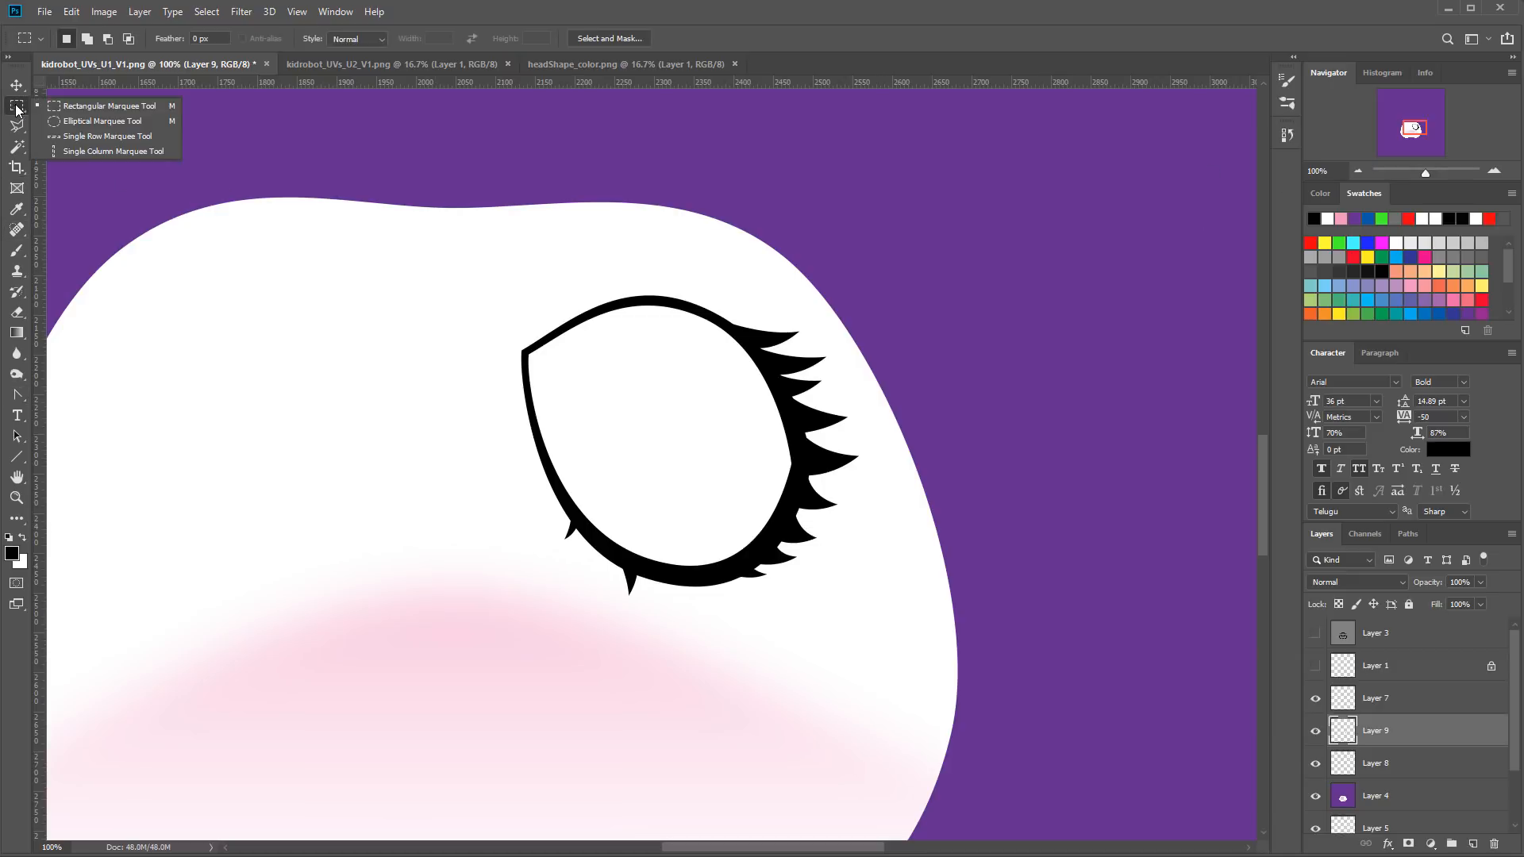
pyautogui.click(76, 119)
pyautogui.moveTo(556, 224); pyautogui.dragTo(774, 520)
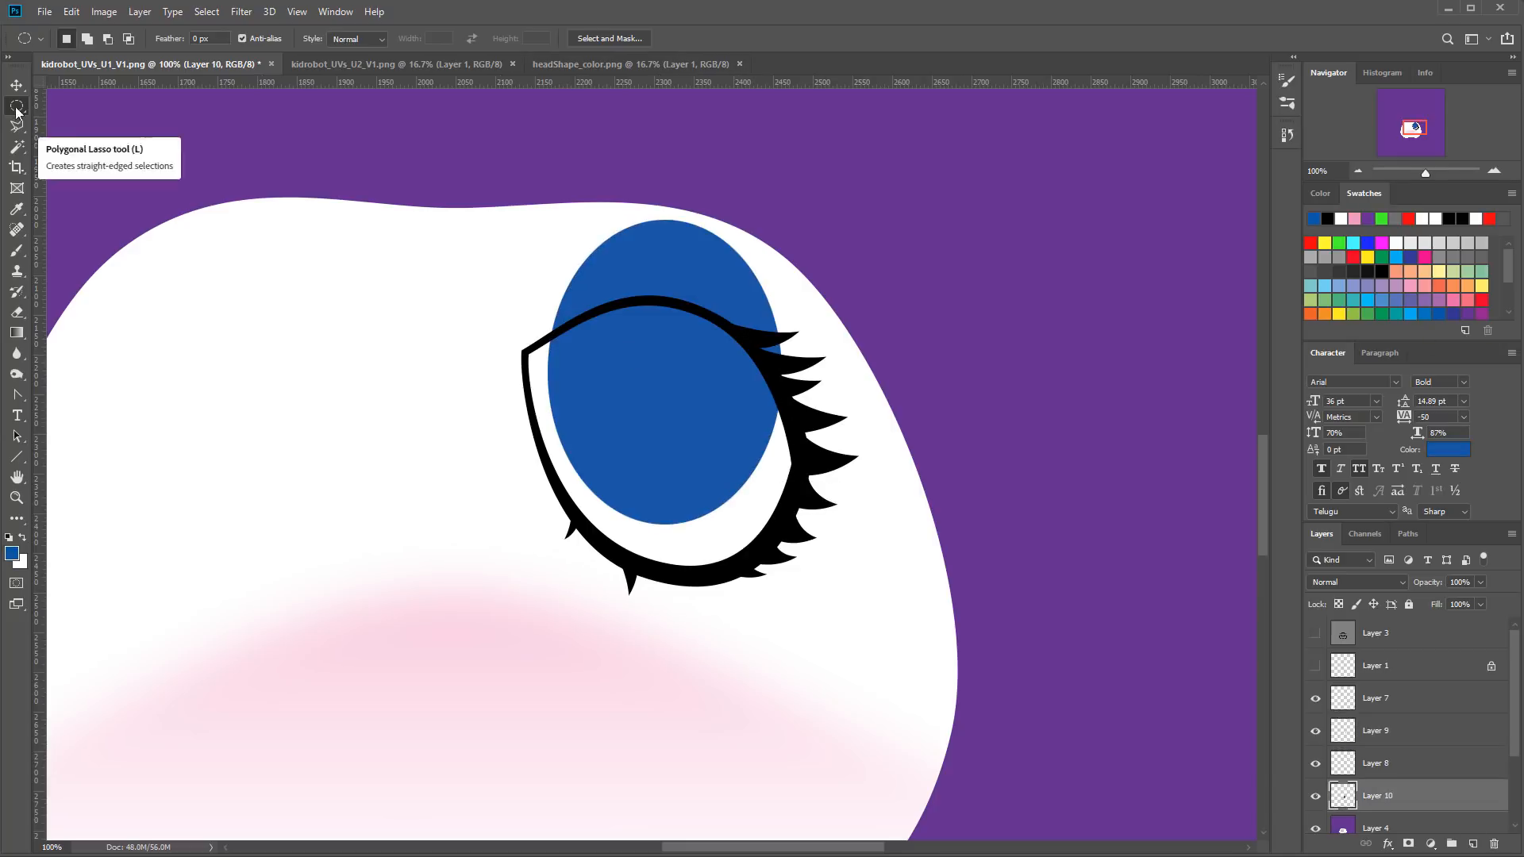
pyautogui.moveTo(627, 498)
pyautogui.keyDown('alt'); pyautogui.mouseDown()
pyautogui.moveTo(806, 306)
pyautogui.moveTo(786, 297)
pyautogui.moveTo(790, 318)
pyautogui.mouseUp(); pyautogui.keyUp('alt')
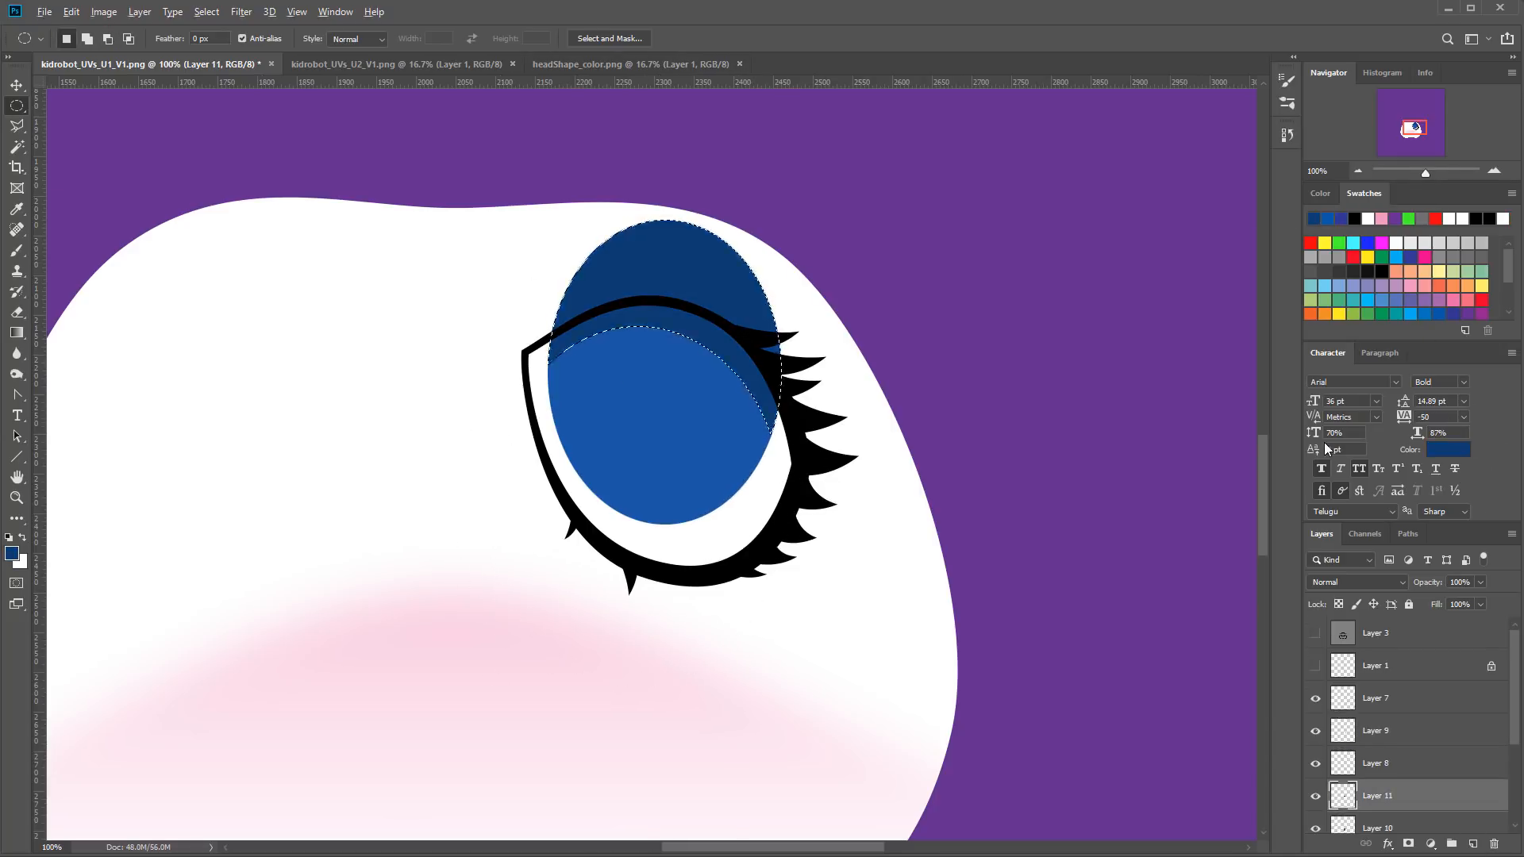
# Step: Shape a closed rounded path in the iris's lower part and fill it with lighter blue on a new layer
pyautogui.rightClick(17, 394)
pyautogui.click(80, 469)
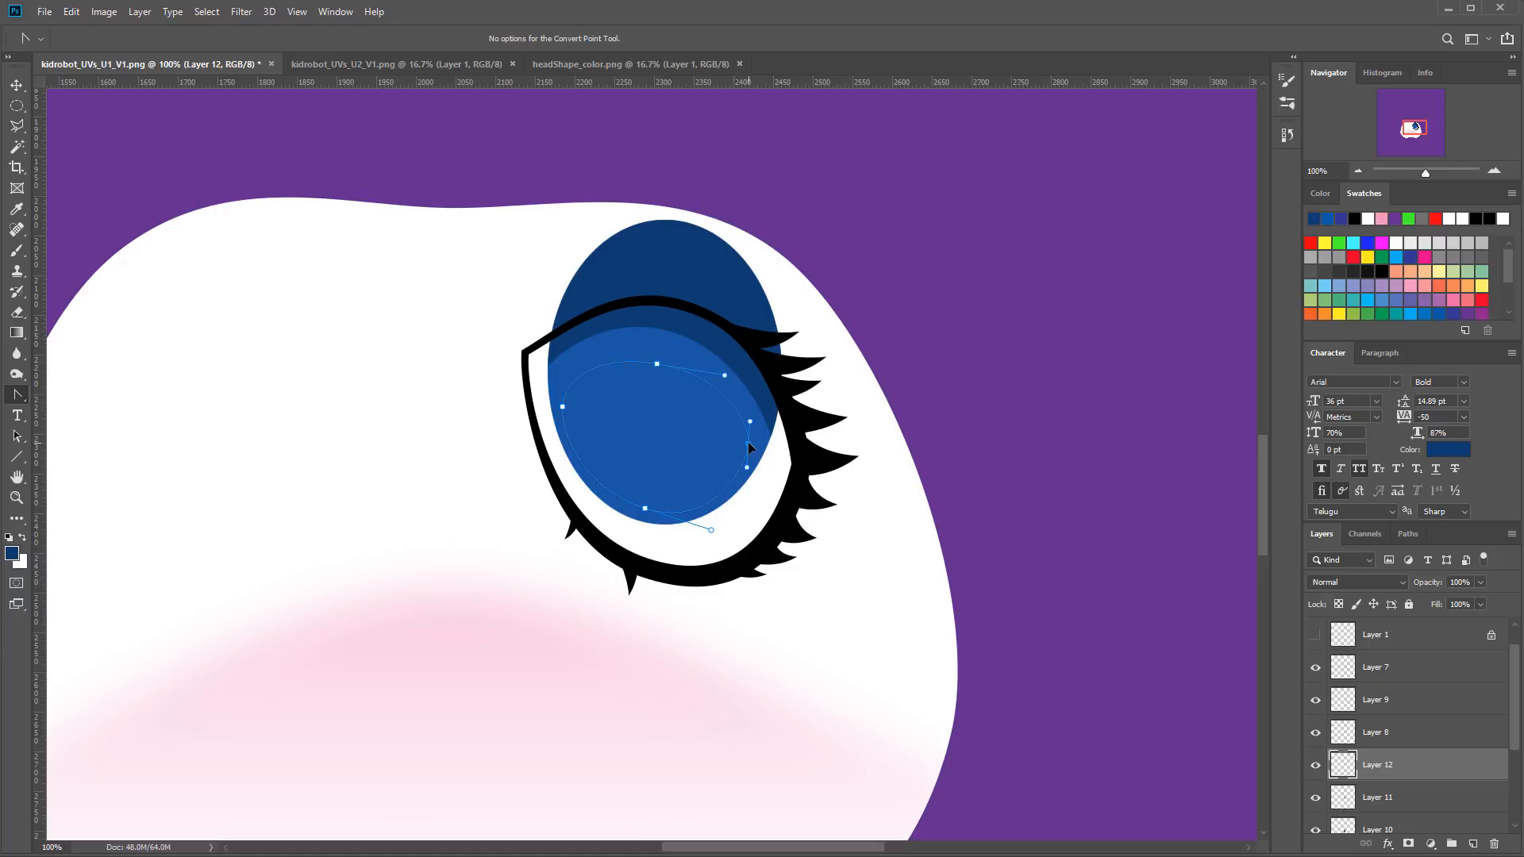
pyautogui.moveTo(750, 449); pyautogui.dragTo(741, 456)
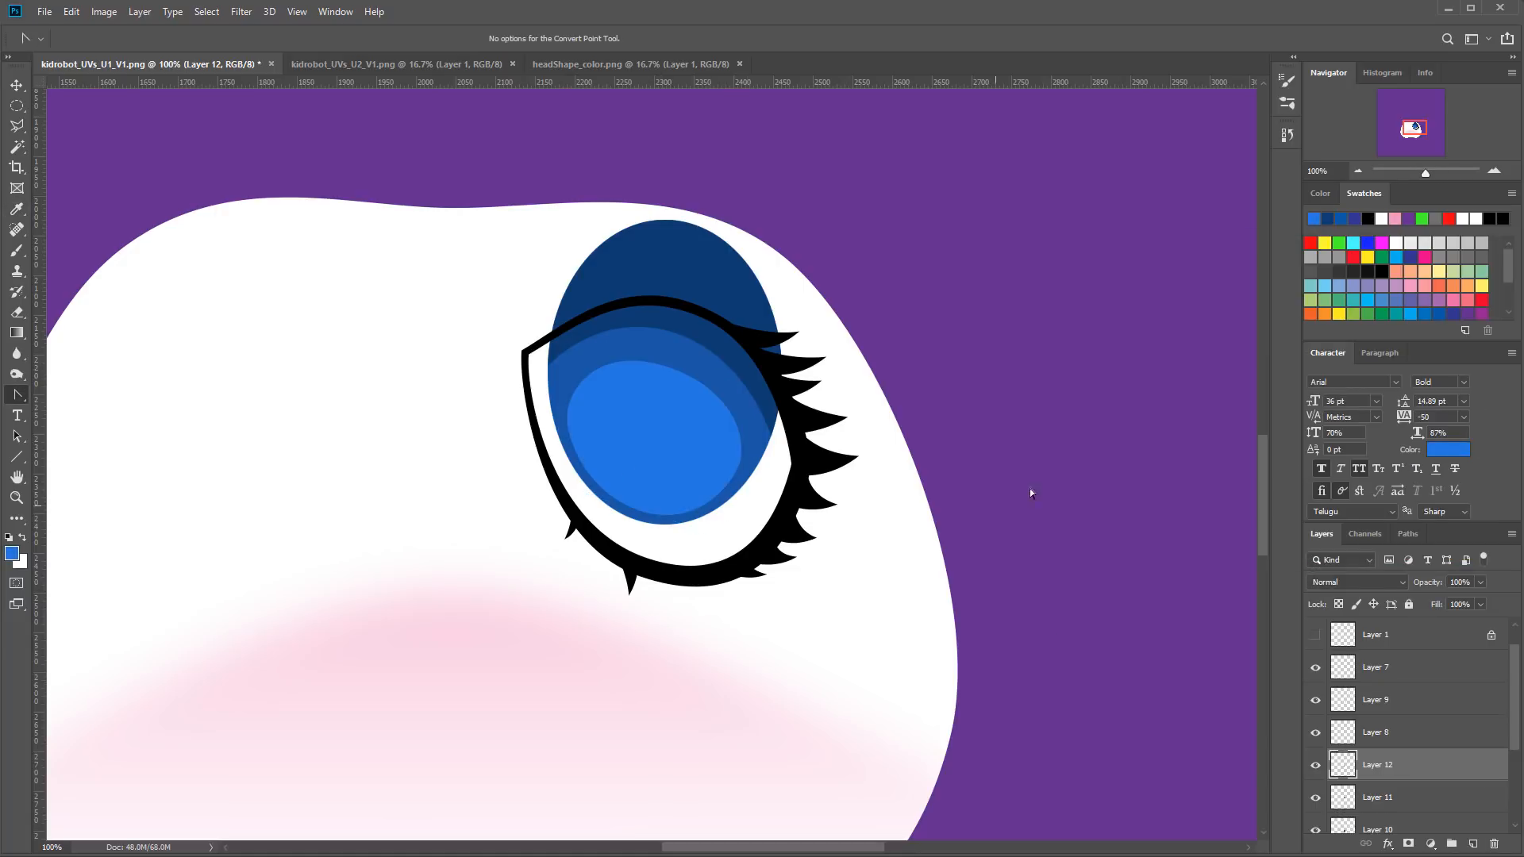
# Step: Fill an elliptical black pupil over the middle of the iris on a new layer
pyautogui.moveTo(599, 343); pyautogui.dragTo(718, 476)
pyautogui.hotkey('alt', 'BackSpace')
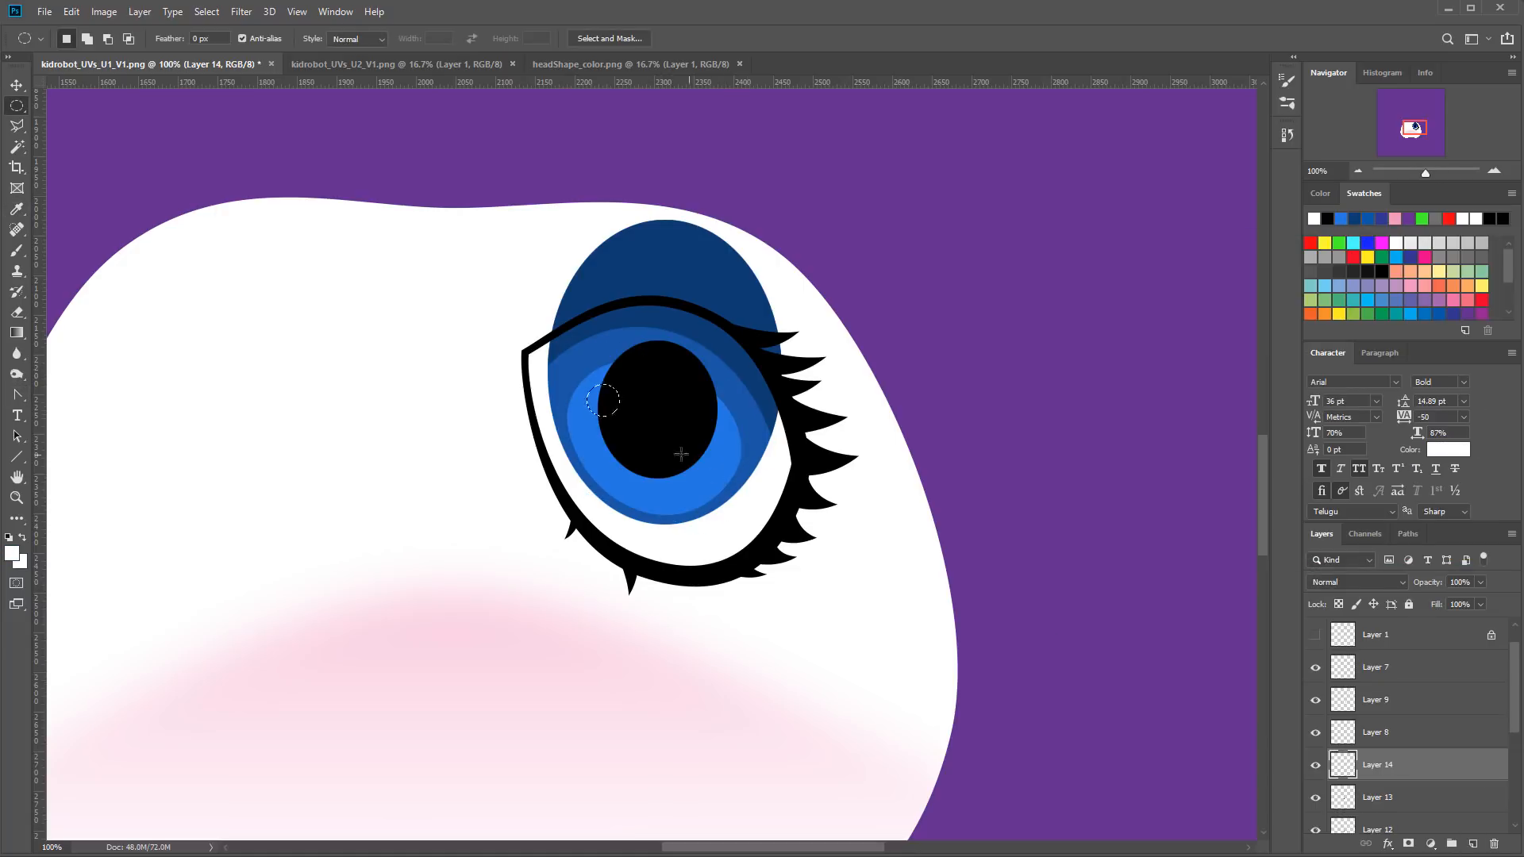
# Step: Fill the small circular selection at the pupil's edge with white as an eye highlight on Layer 14
pyautogui.hotkey('alt', 'BackSpace')
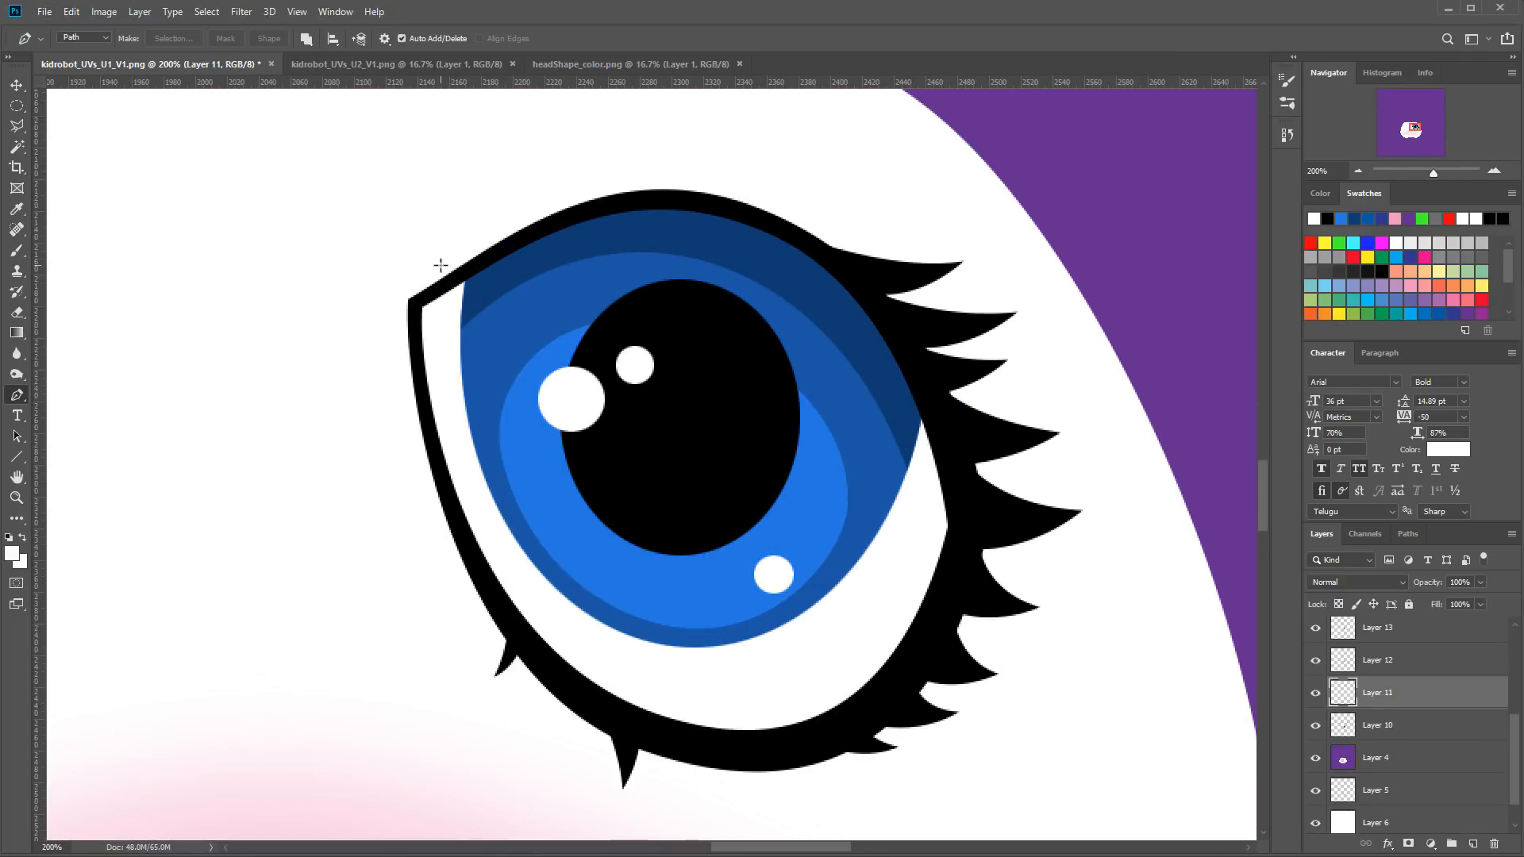
# Step: Find the eye rim's layer by toggling layer visibility, and select the area enclosed by the rim on Layer 8 with the Magic Wand
pyautogui.click(1316, 797)
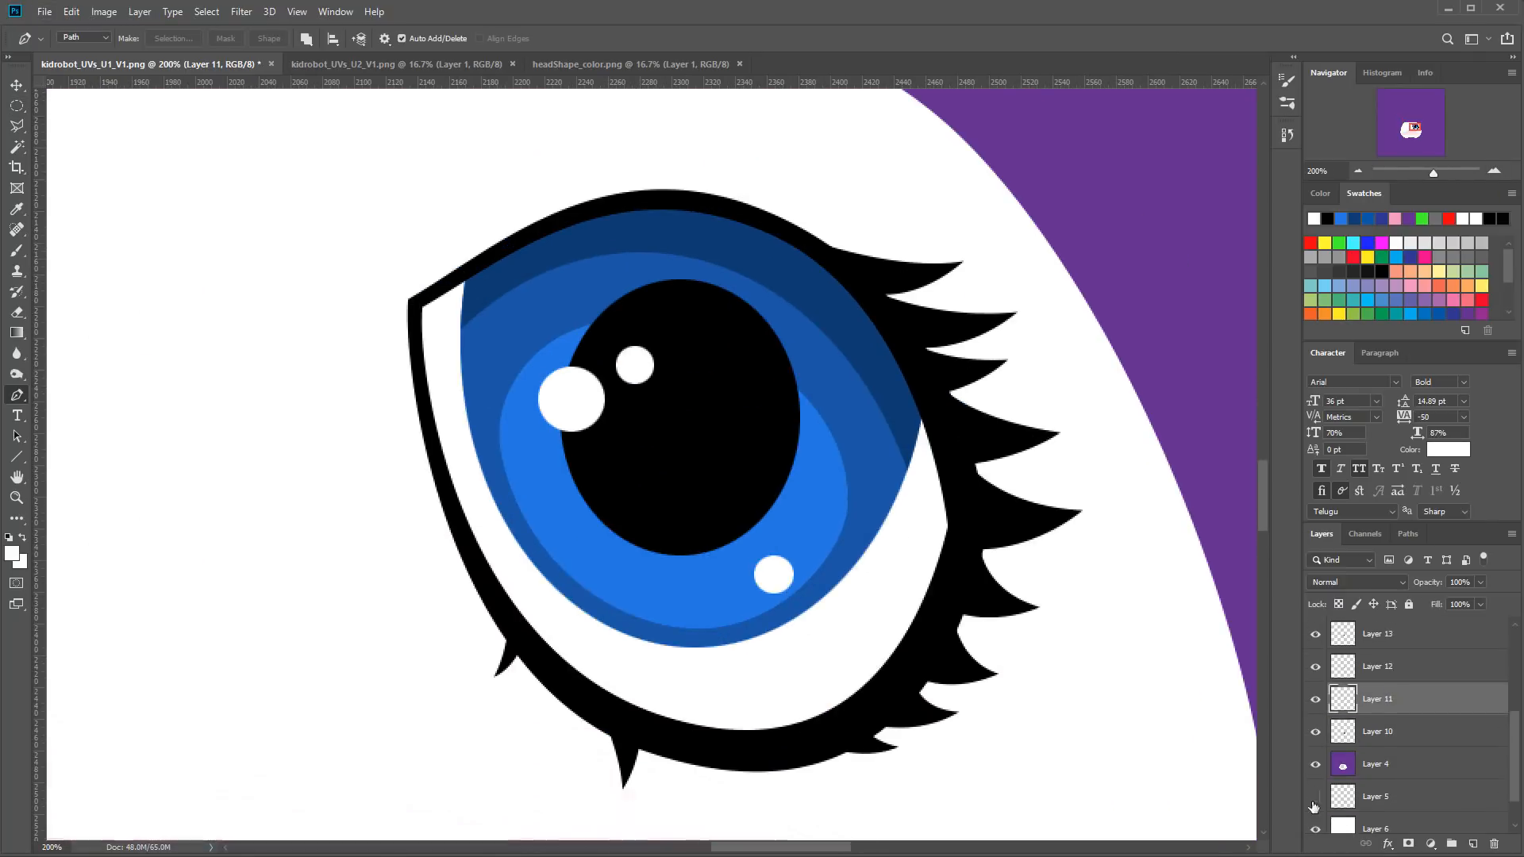
pyautogui.click(1314, 804)
pyautogui.scroll(2, 1366, 674)
pyautogui.click(1372, 643)
pyautogui.click(1314, 638)
pyautogui.click(1315, 635)
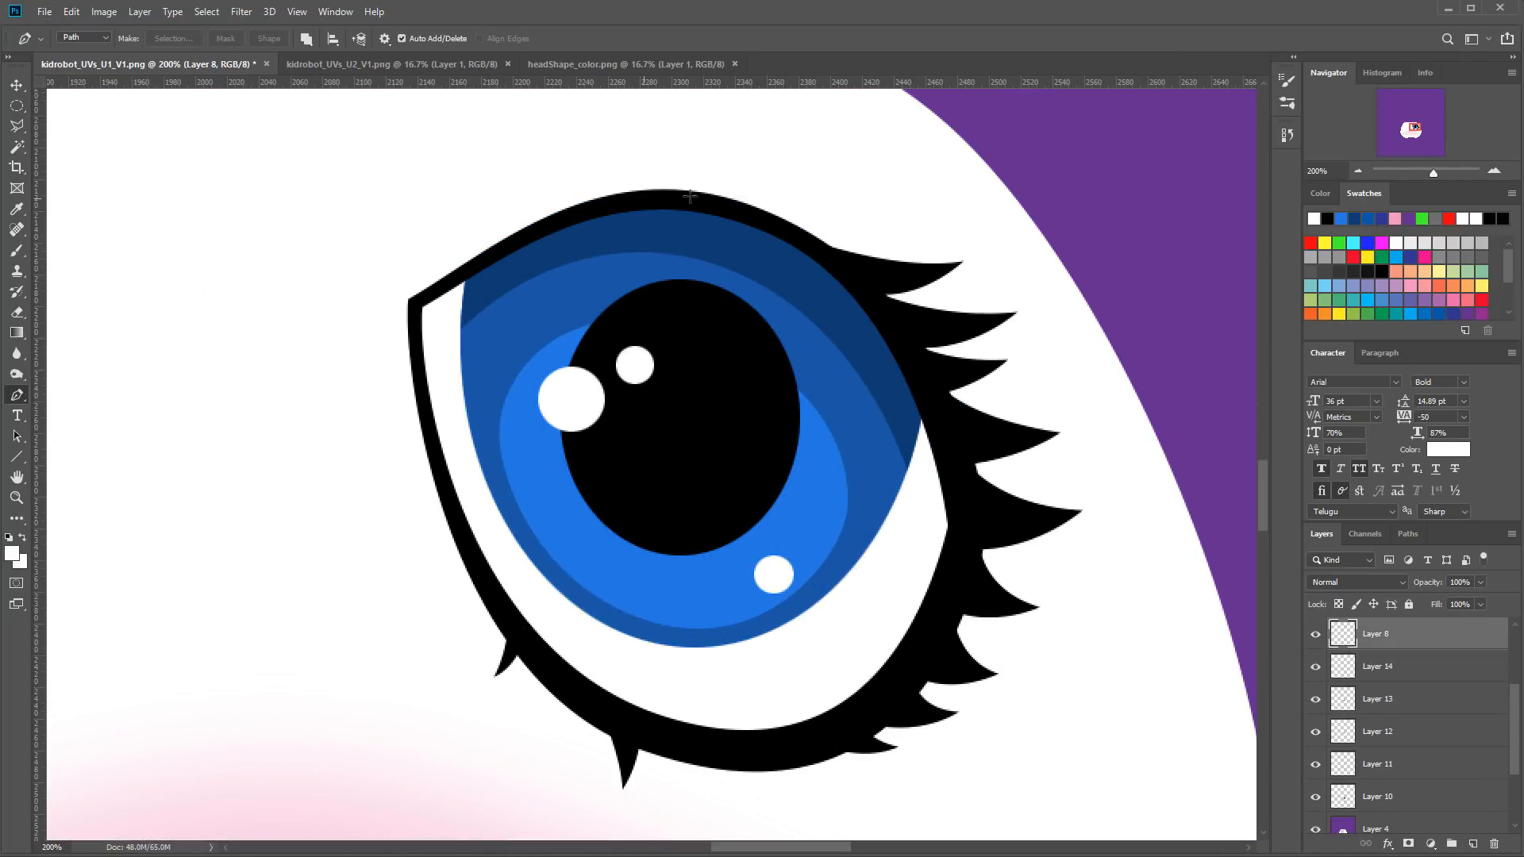
pyautogui.click(16, 147)
pyautogui.click(73, 163)
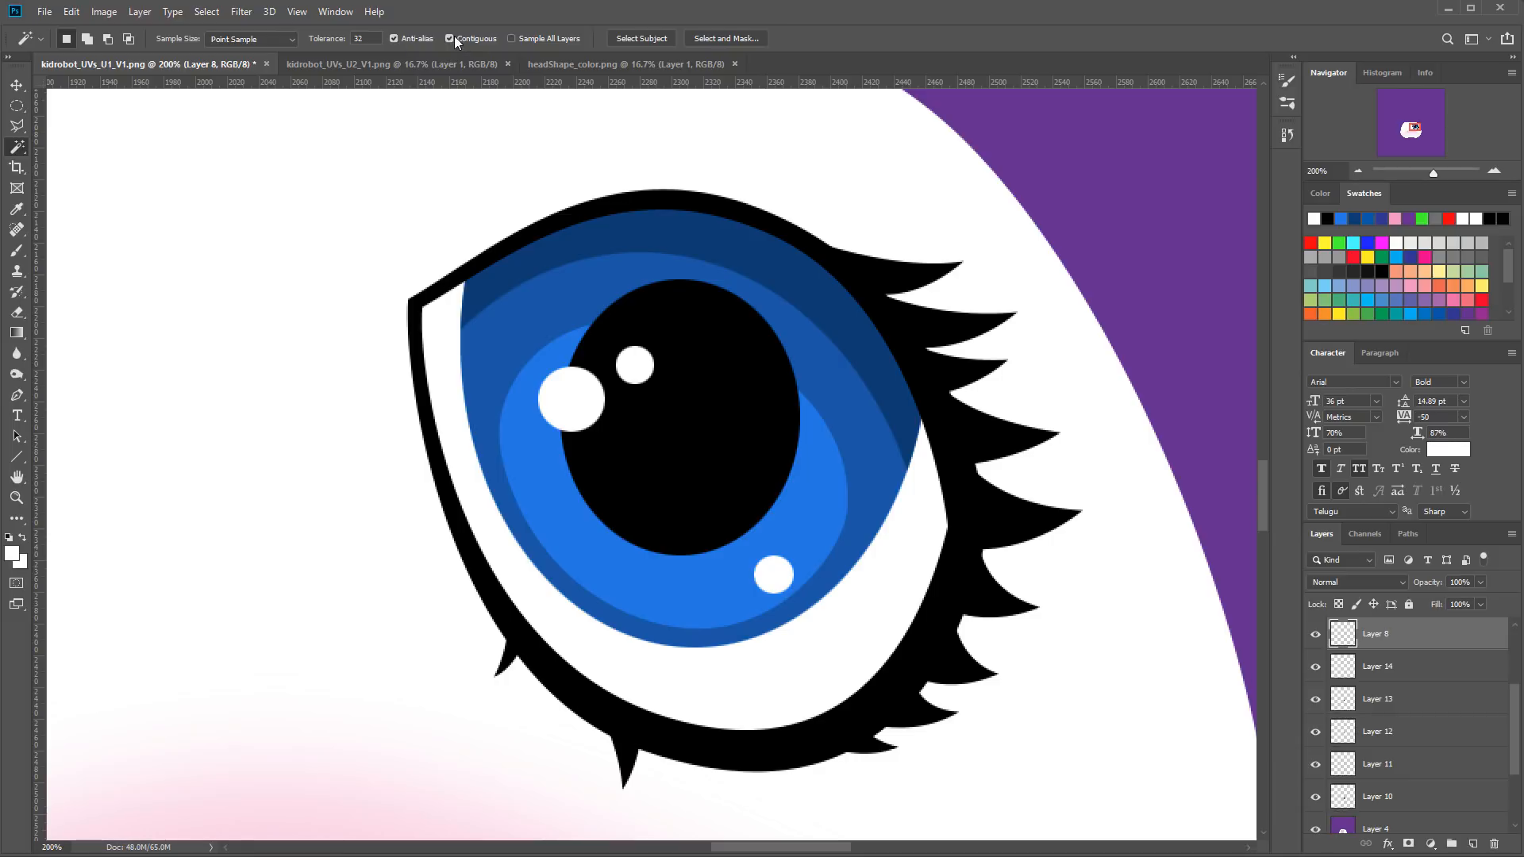
pyautogui.click(454, 316)
pyautogui.moveTo(1517, 731); pyautogui.dragTo(1517, 718)
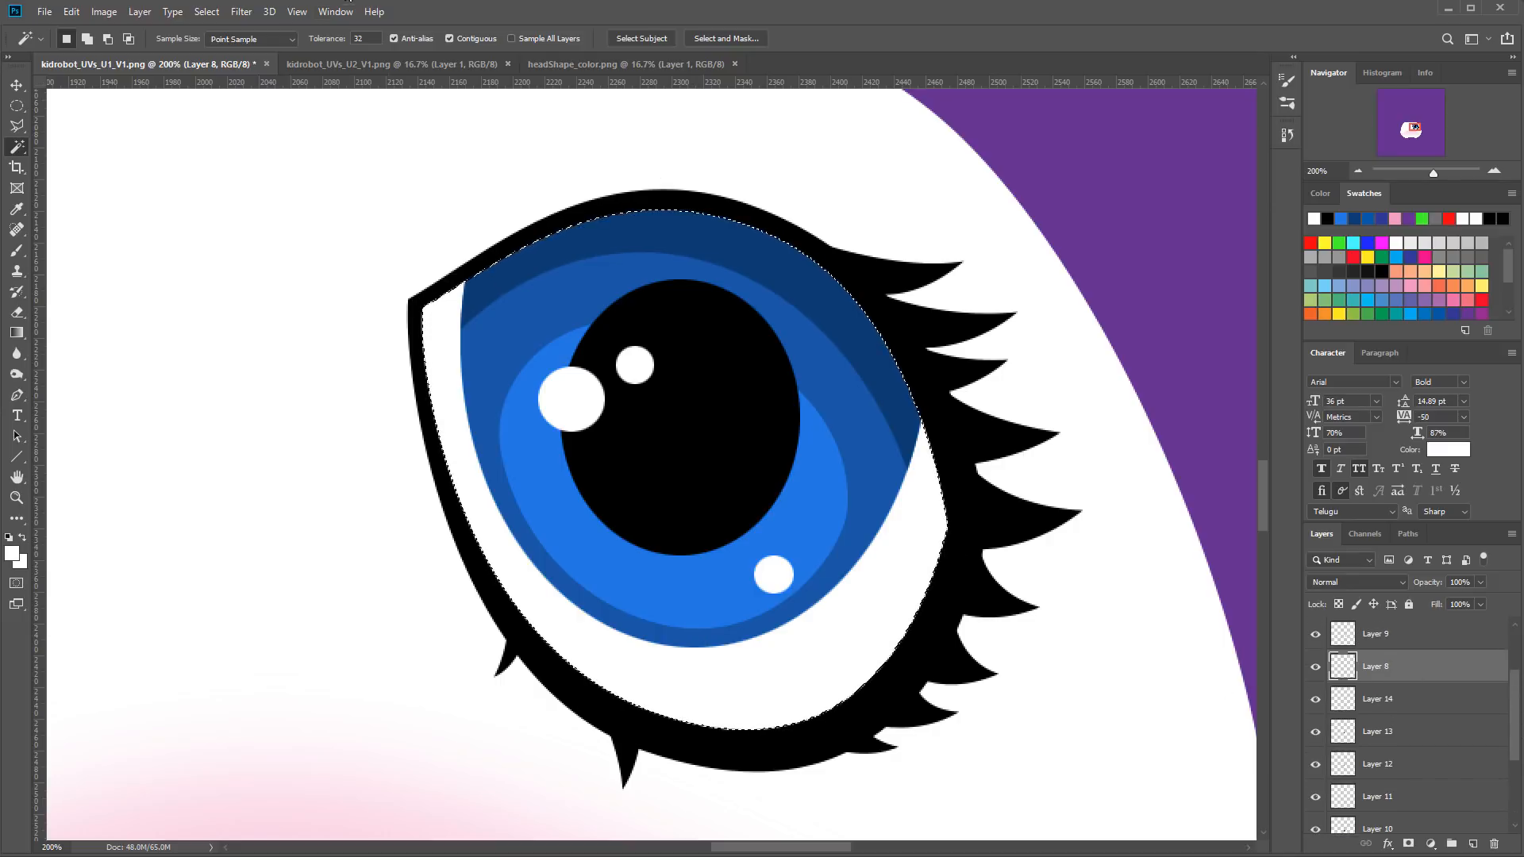
# Step: Expand the selection inside the eye rim by 5 pixels
pyautogui.click(210, 12)
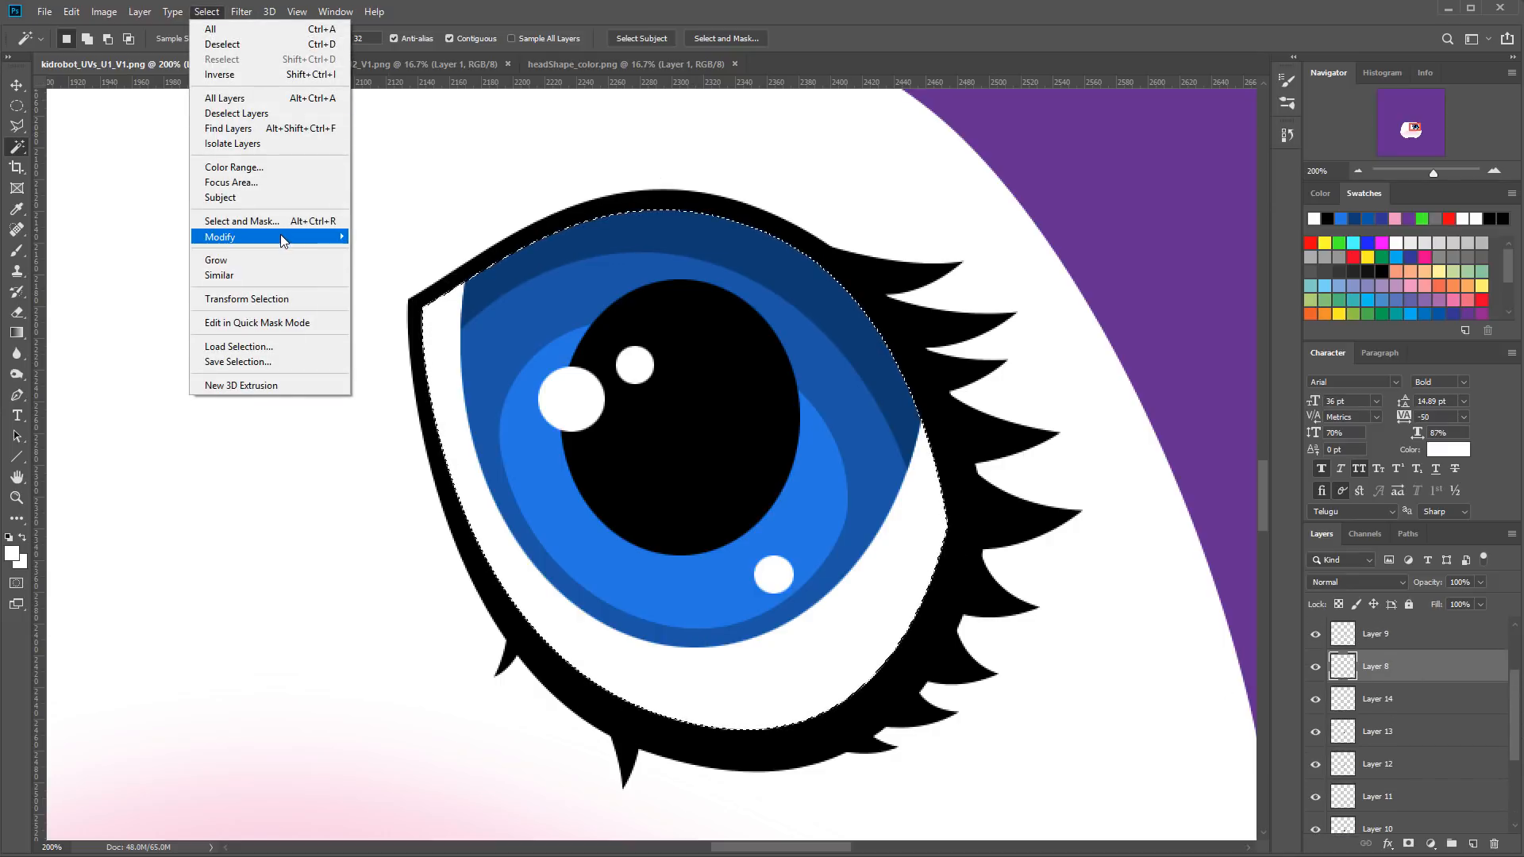
pyautogui.moveTo(299, 238)
pyautogui.click(389, 266)
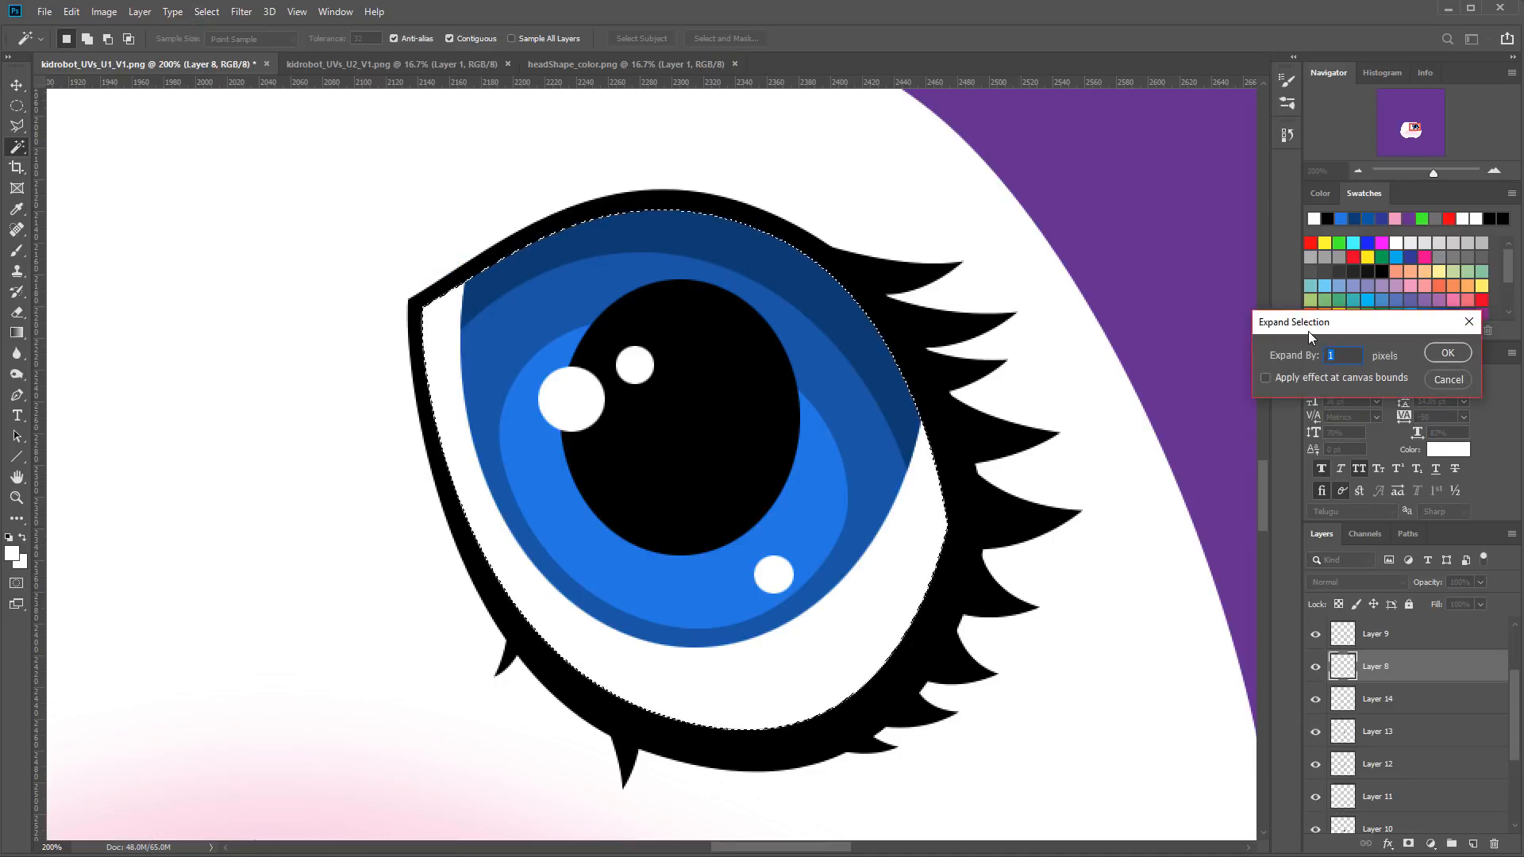
pyautogui.write('5')
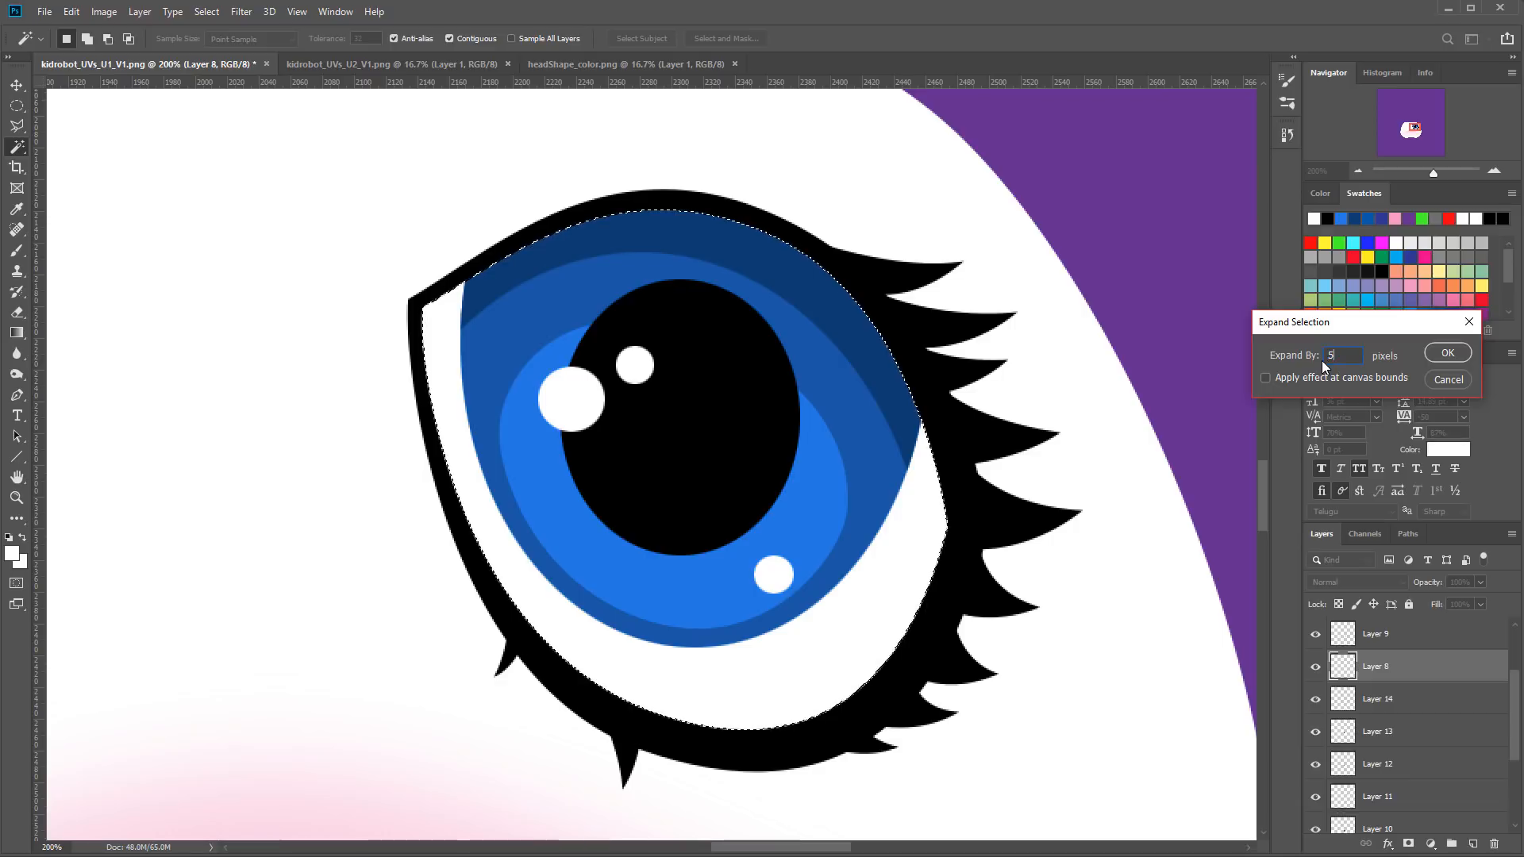
pyautogui.click(1441, 352)
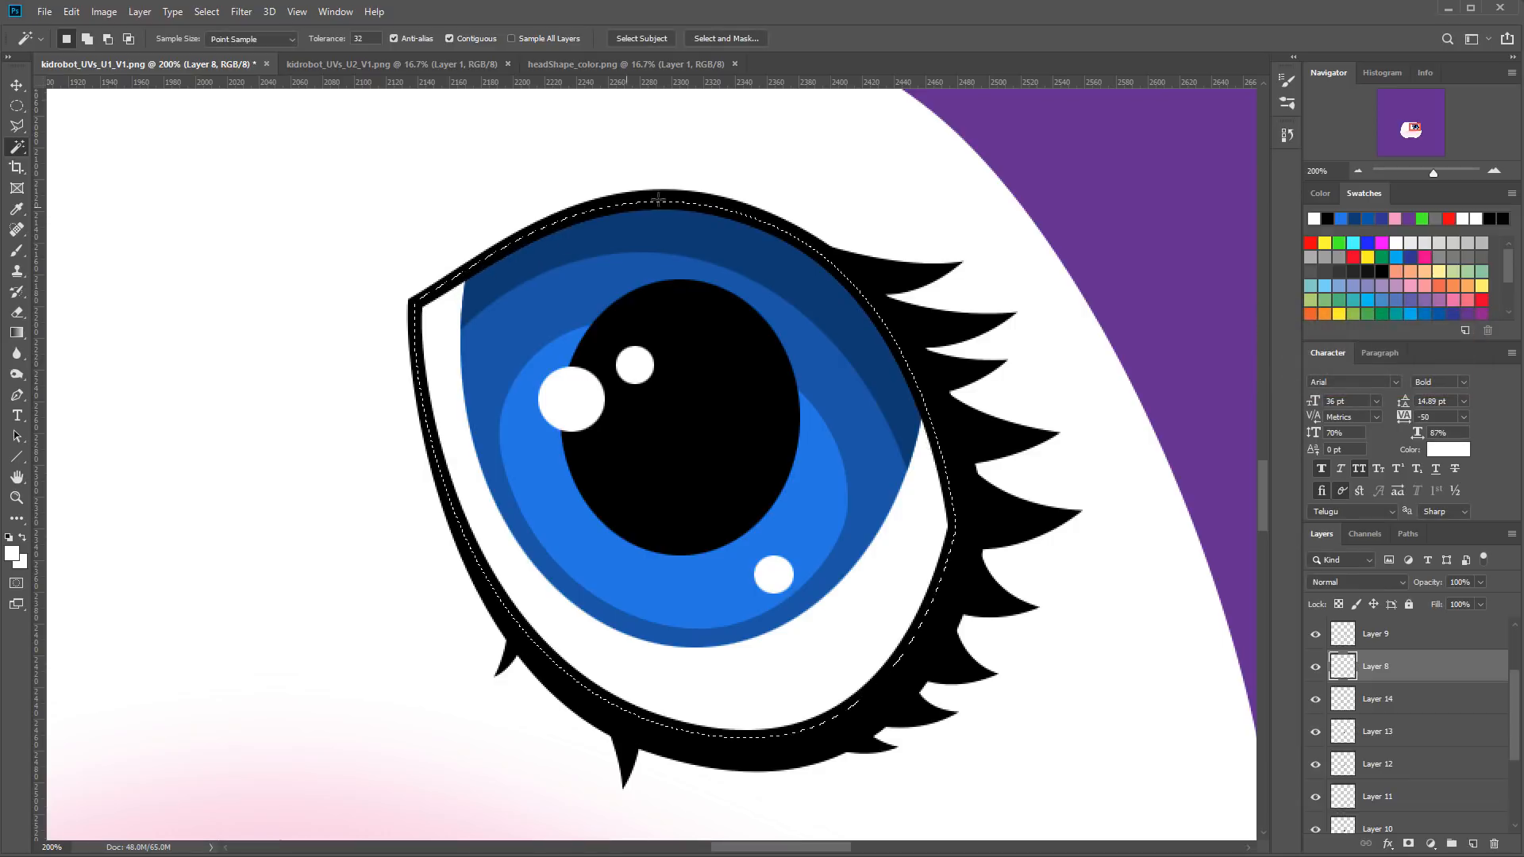
# Step: Add a new layer directly above Layer 4 and prepare the Gradient tool with light pink fading to transparent
pyautogui.scroll(-3, 1510, 734)
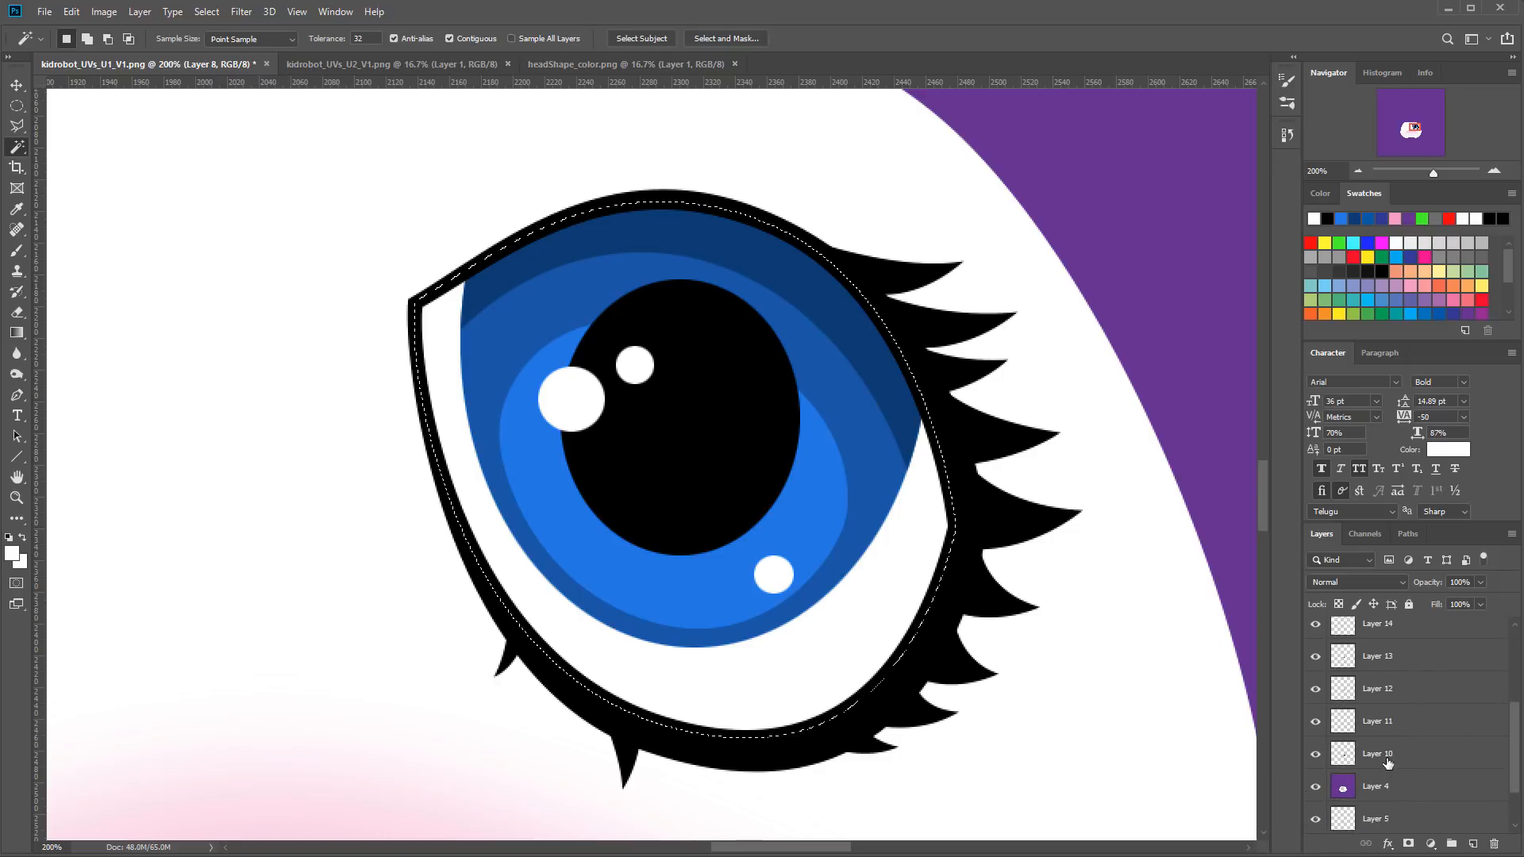
pyautogui.click(1391, 786)
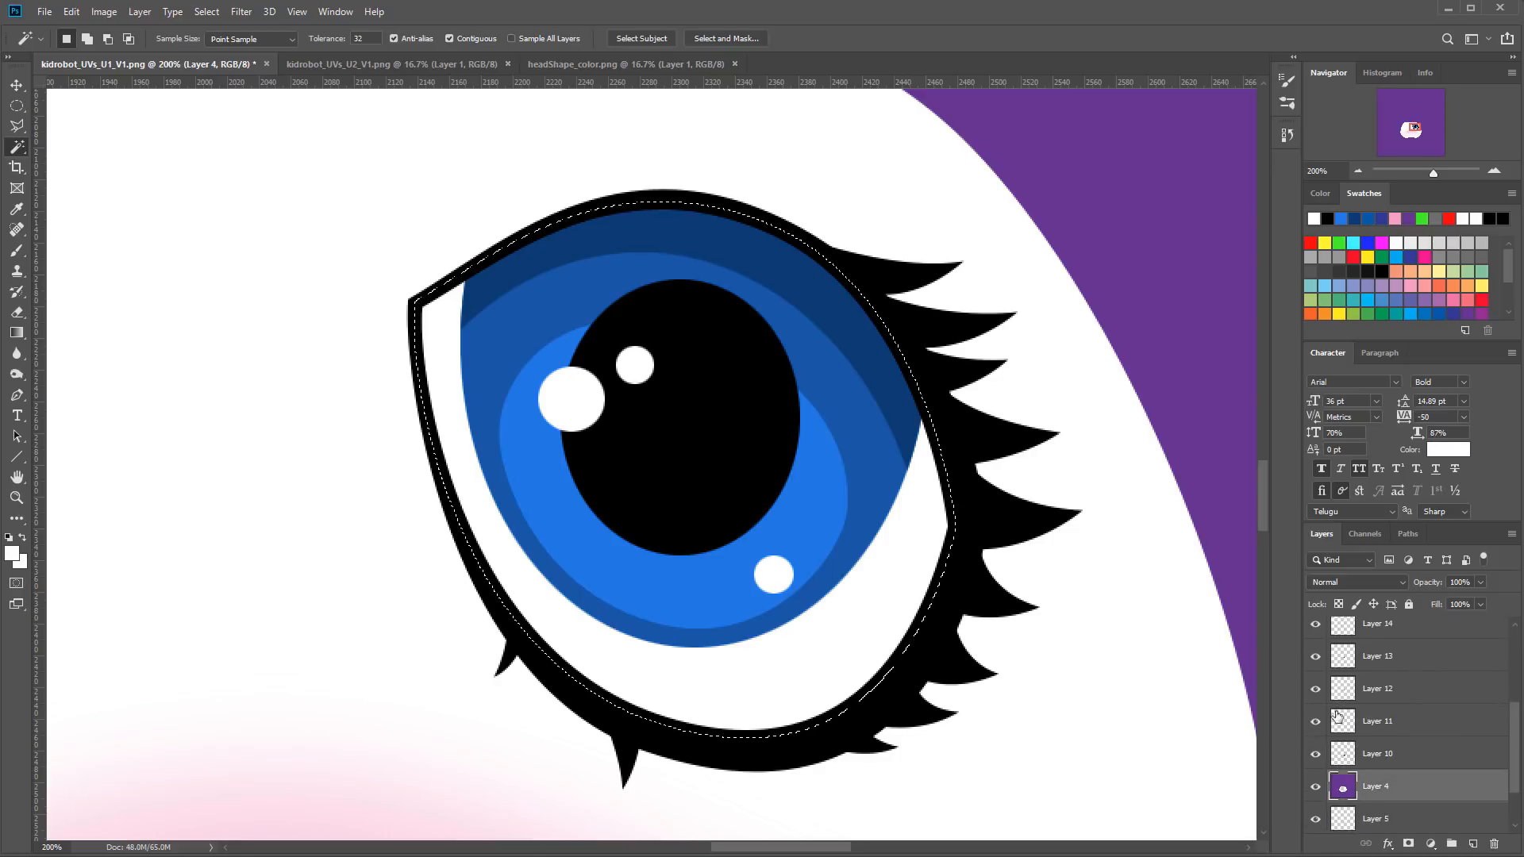
pyautogui.click(1472, 844)
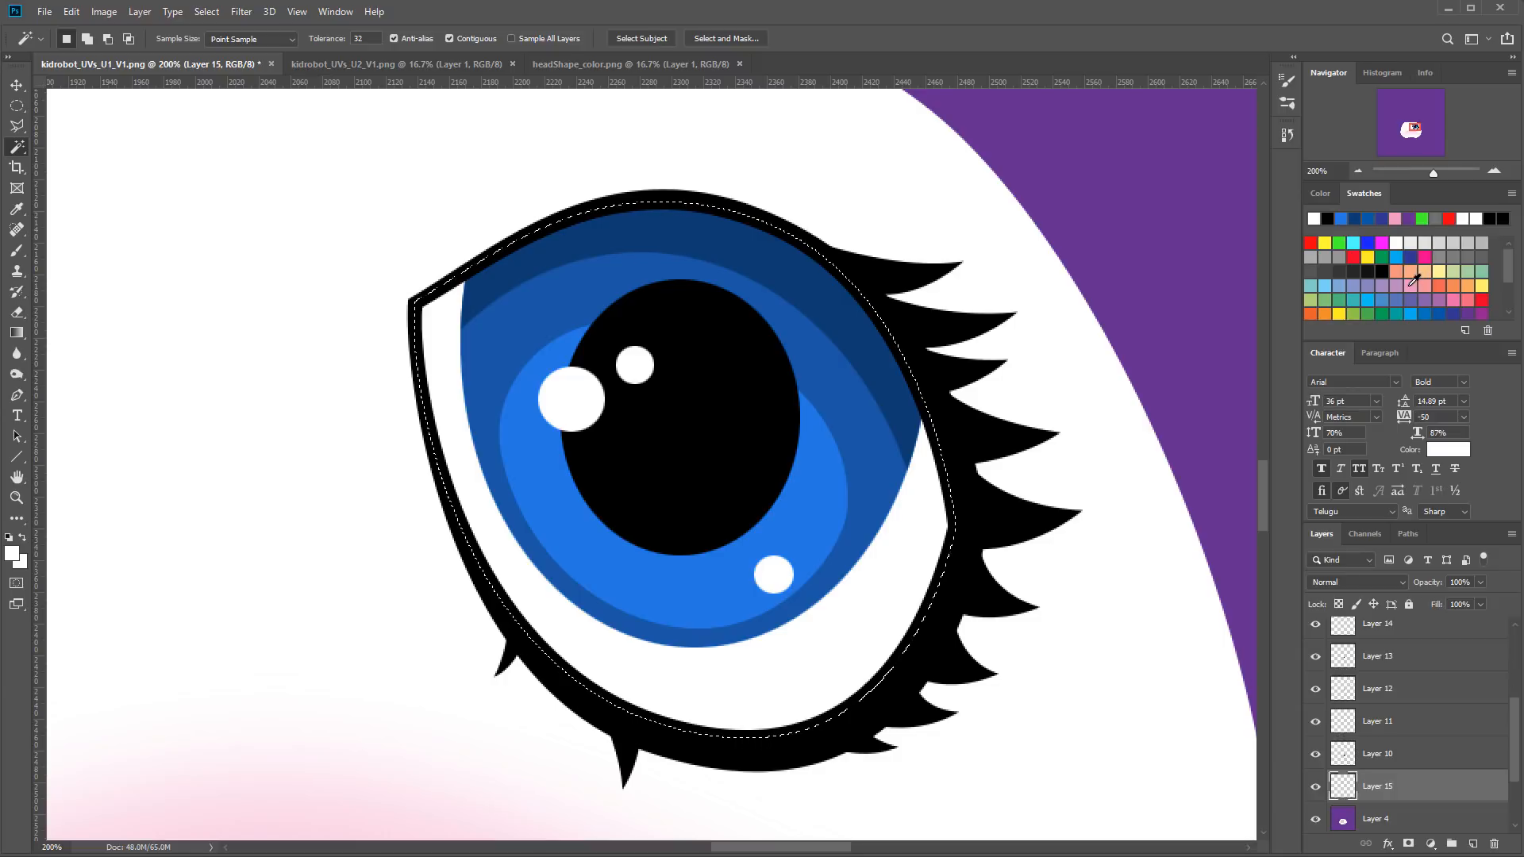
pyautogui.click(1412, 281)
pyautogui.click(1358, 171)
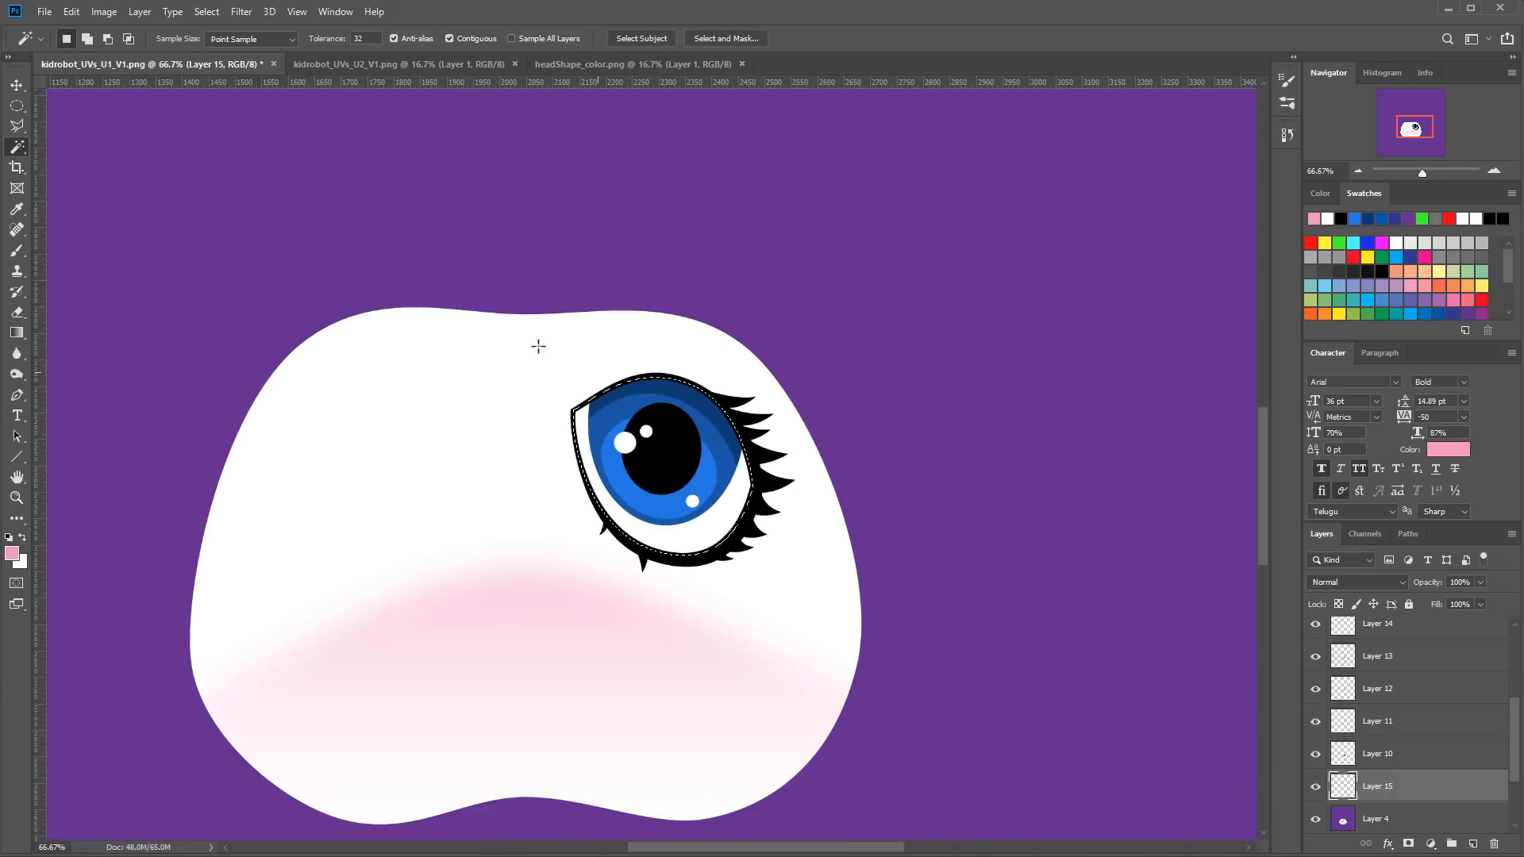
pyautogui.click(16, 333)
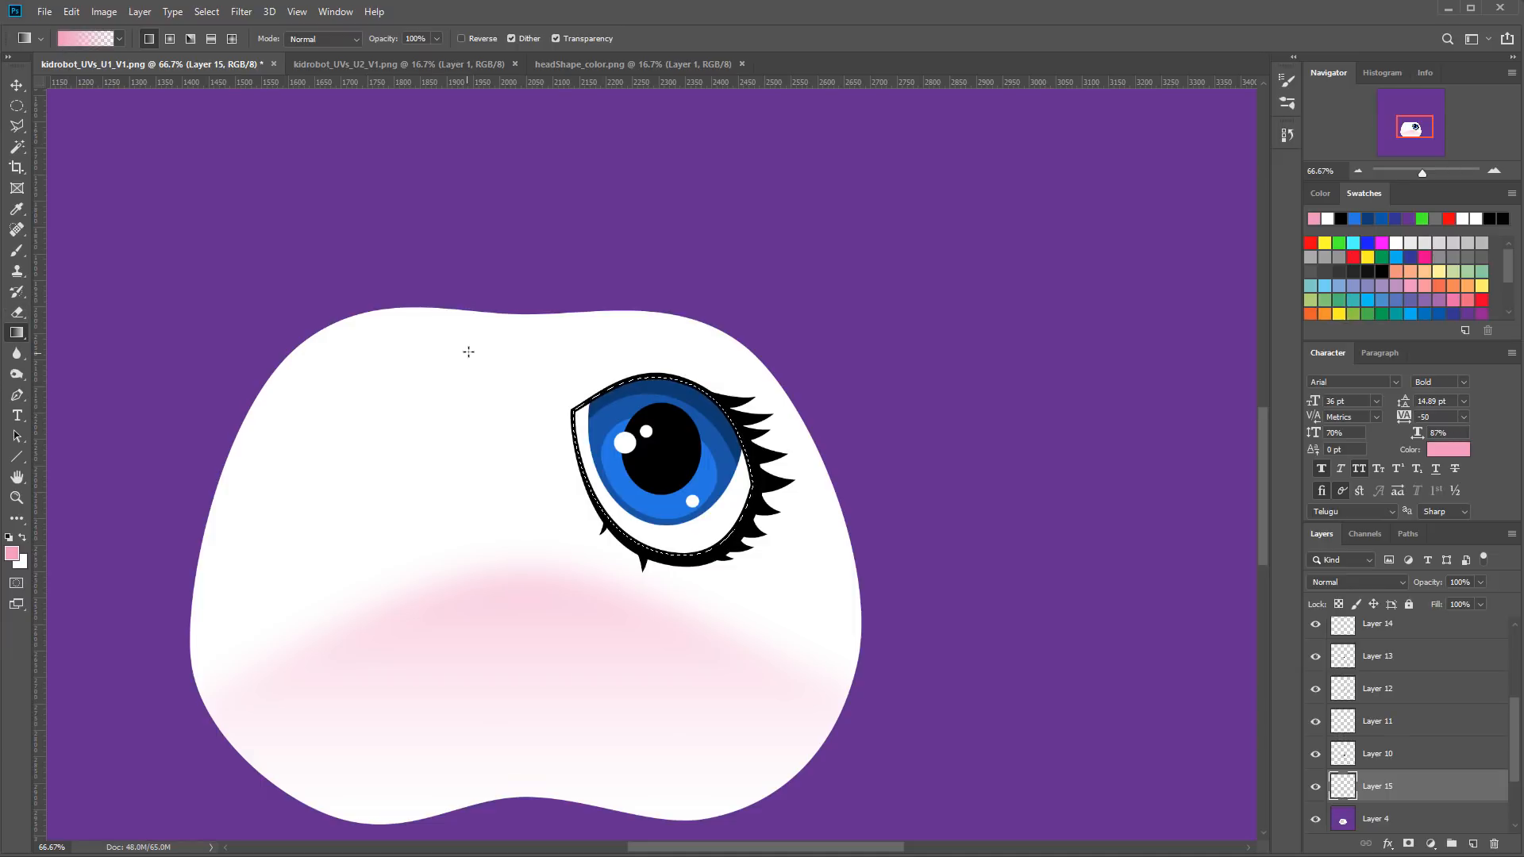
pyautogui.moveTo(486, 356); pyautogui.dragTo(568, 415)
pyautogui.hotkey('ctrl', '+')
pyautogui.hotkey('ctrl', '+')
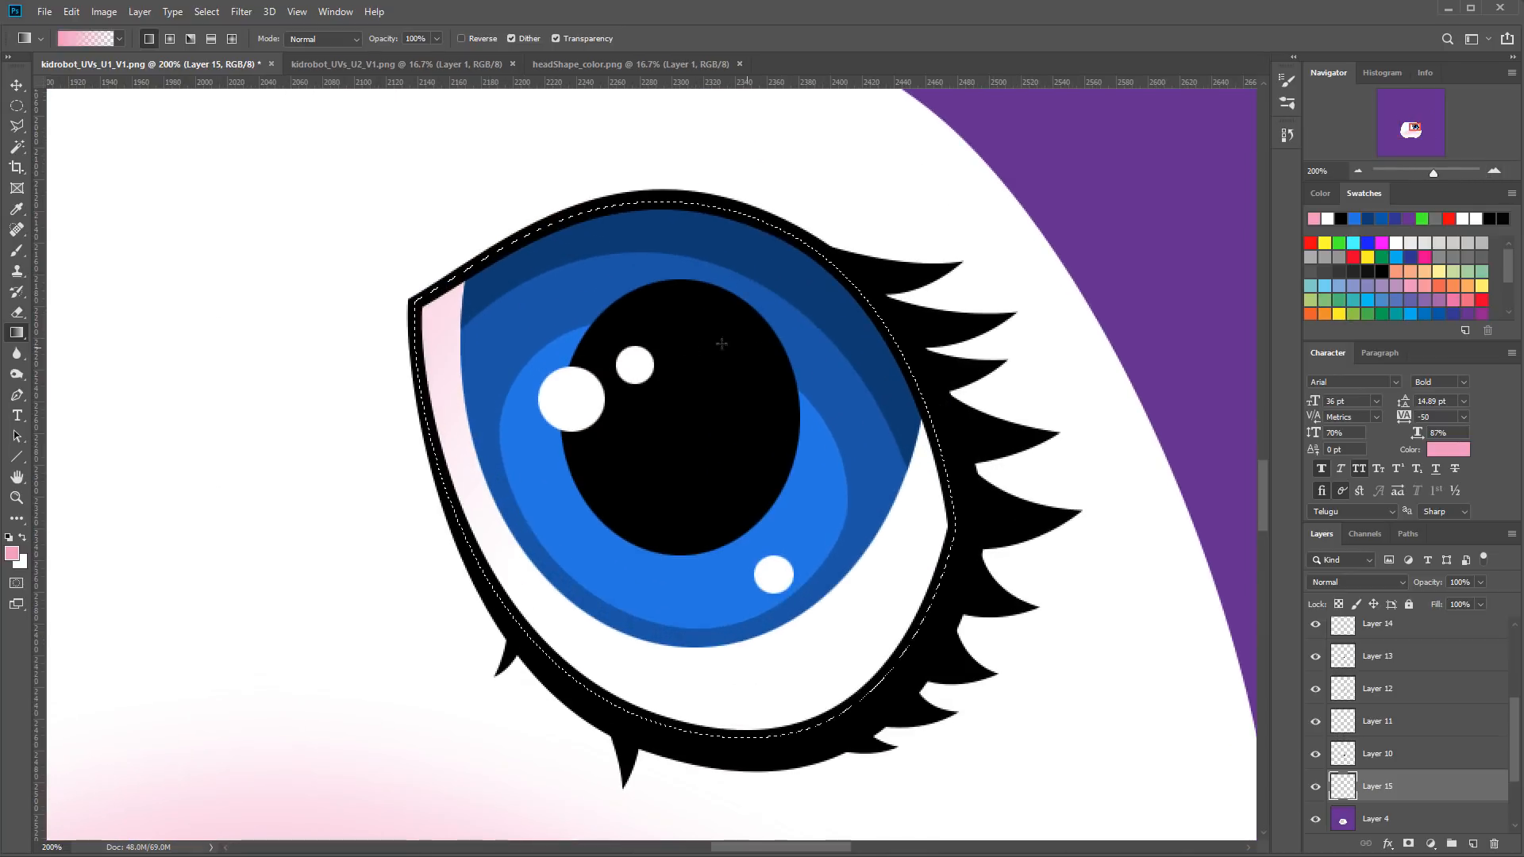
pyautogui.moveTo(302, 255); pyautogui.dragTo(496, 331)
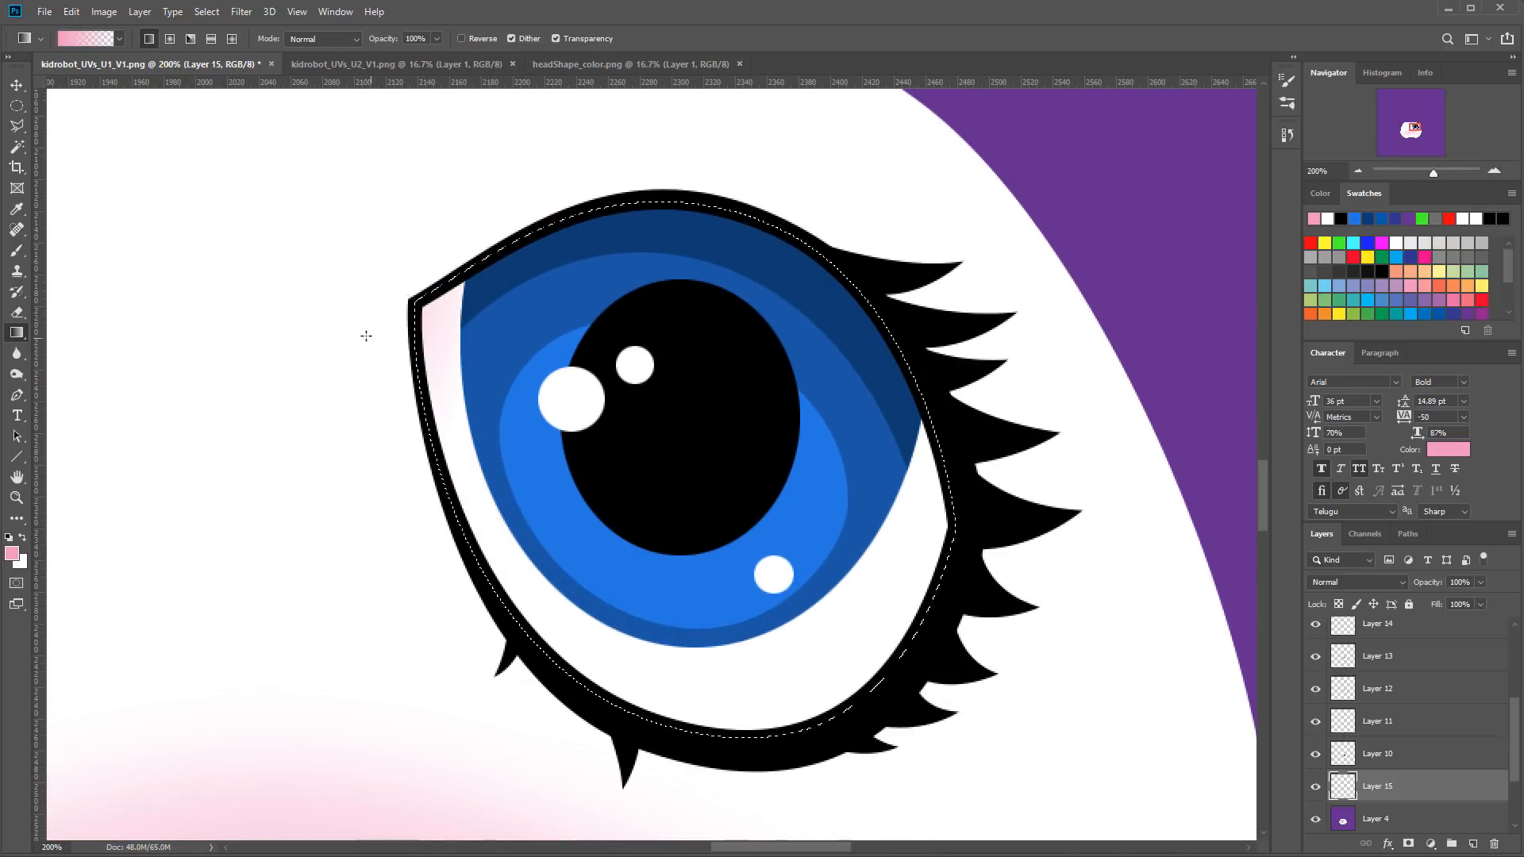
pyautogui.hotkey('ctrl', 'z')
pyautogui.hotkey('ctrl', 'z')
# Step: Shade the inner and outer corners of the eye white with short light pink linear gradients on Layer 15
pyautogui.moveTo(350, 296); pyautogui.dragTo(490, 337)
pyautogui.moveTo(1085, 568); pyautogui.dragTo(904, 517)
pyautogui.hotkey('ctrl', 'z')
pyautogui.moveTo(1096, 640); pyautogui.dragTo(889, 518)
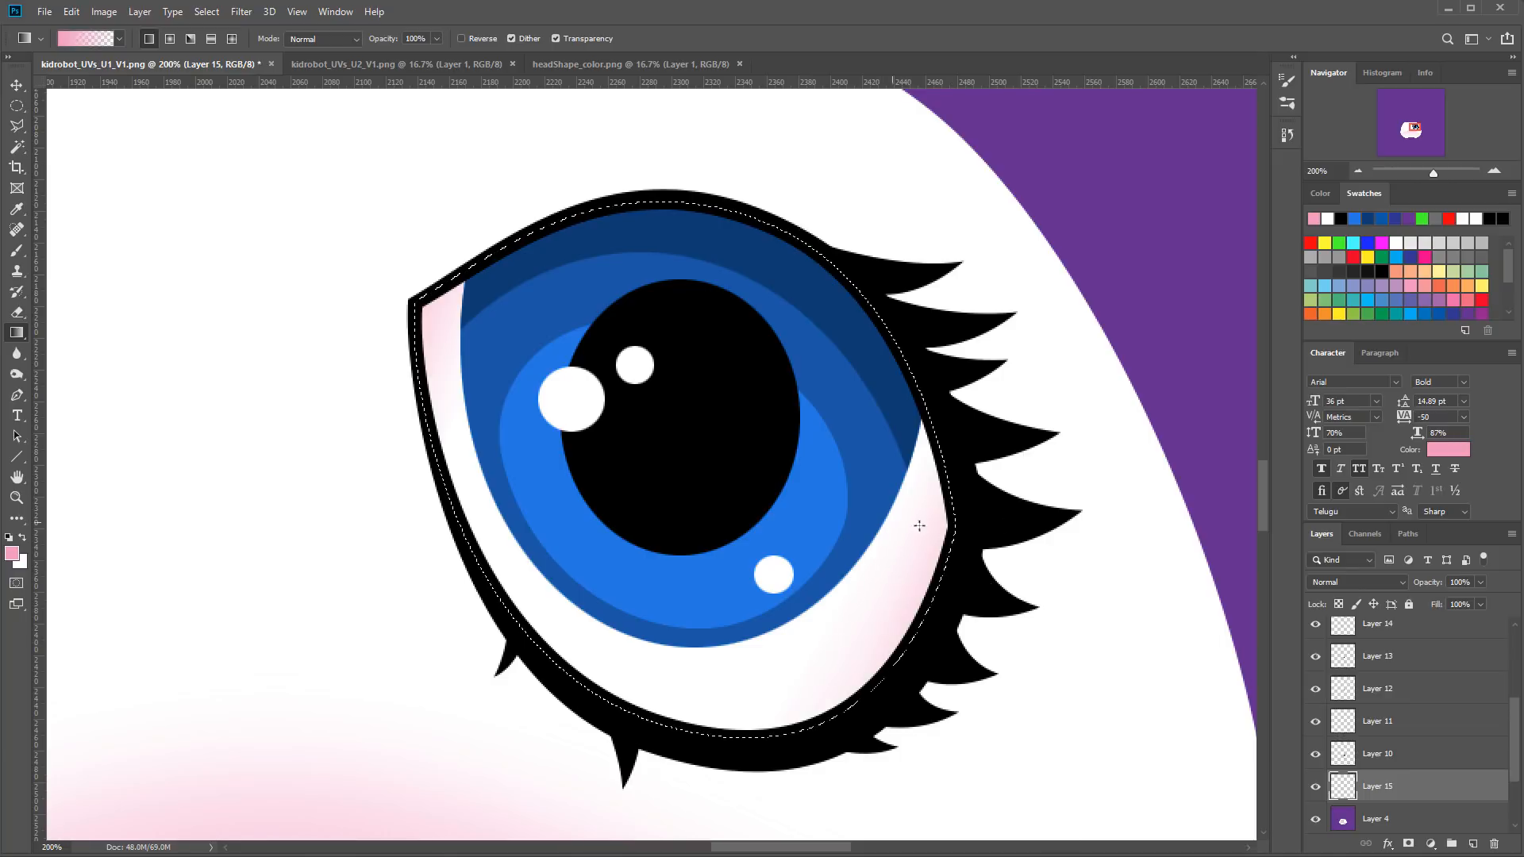
# Step: Add a new layer directly above Layer 5, beneath the purple head layer
pyautogui.click(1359, 172)
pyautogui.click(1359, 172)
pyautogui.click(1359, 172)
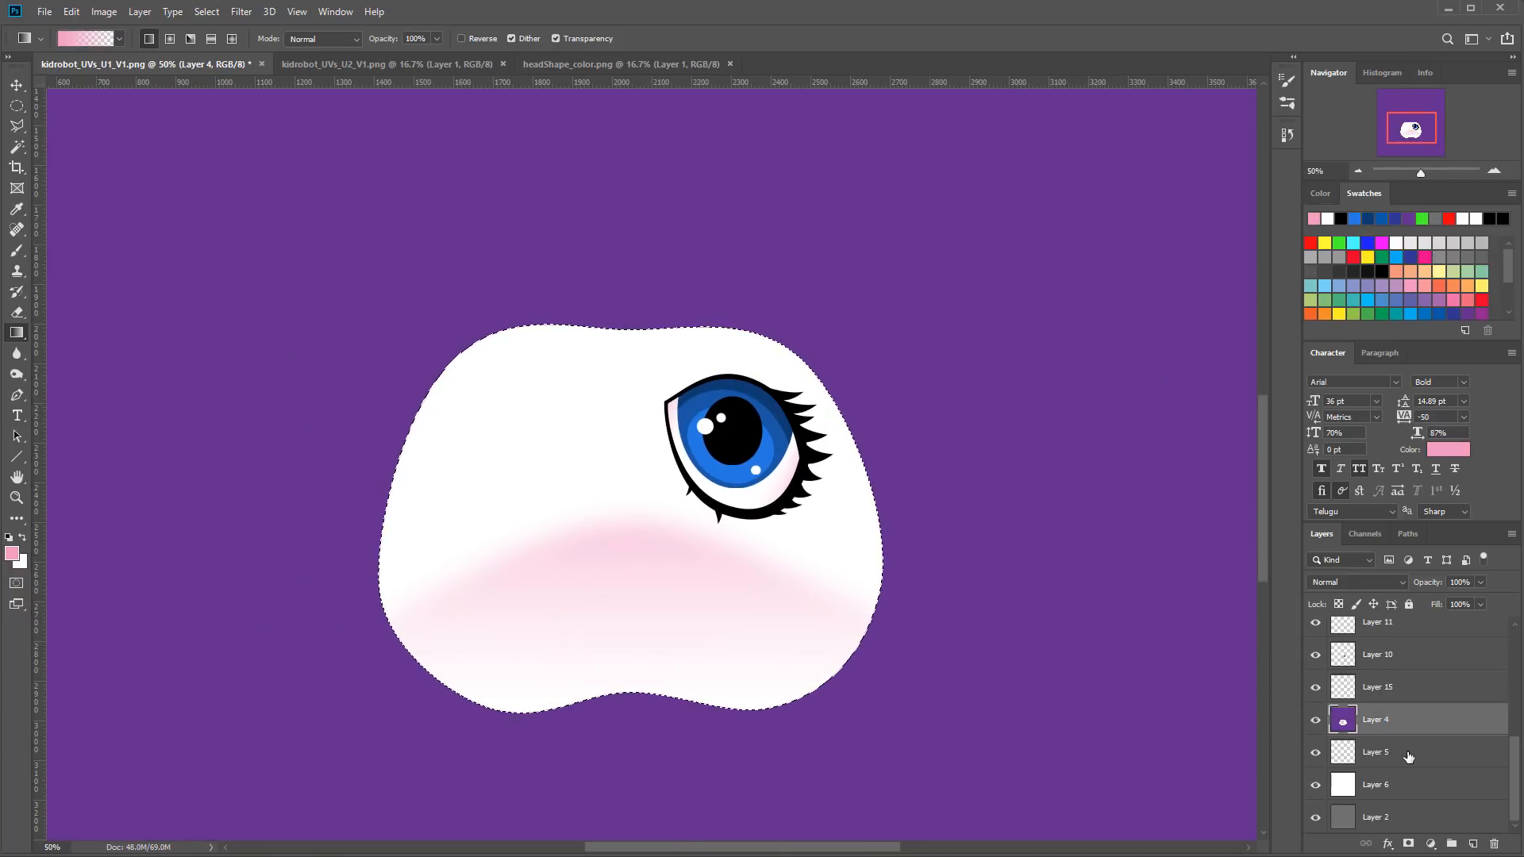
pyautogui.click(1408, 754)
pyautogui.click(1472, 844)
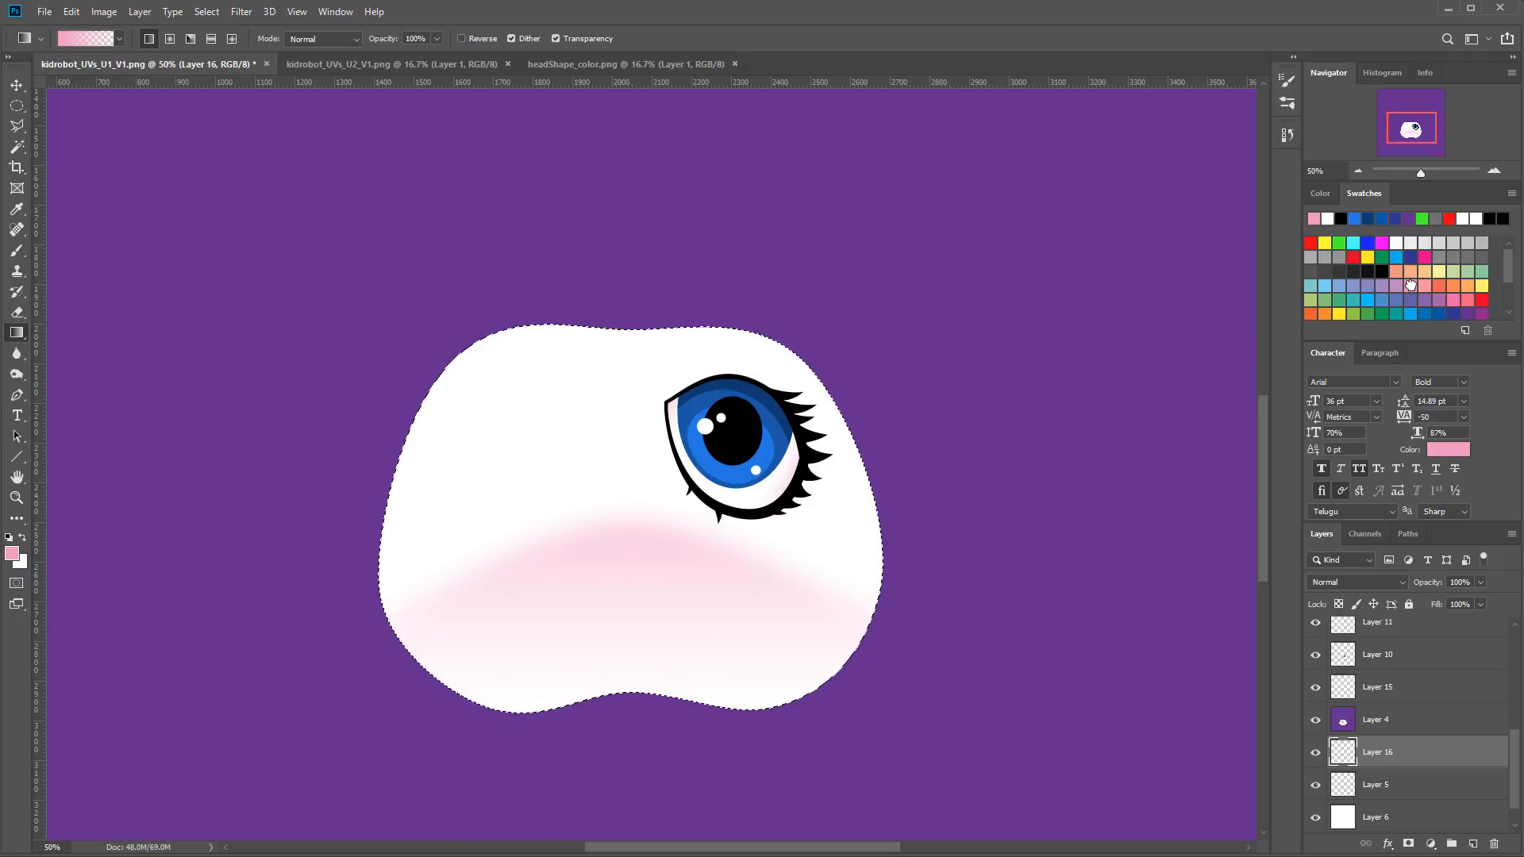
pyautogui.hotkey('ctrl', 'd')
pyautogui.hotkey('alt', 'BackSpace')
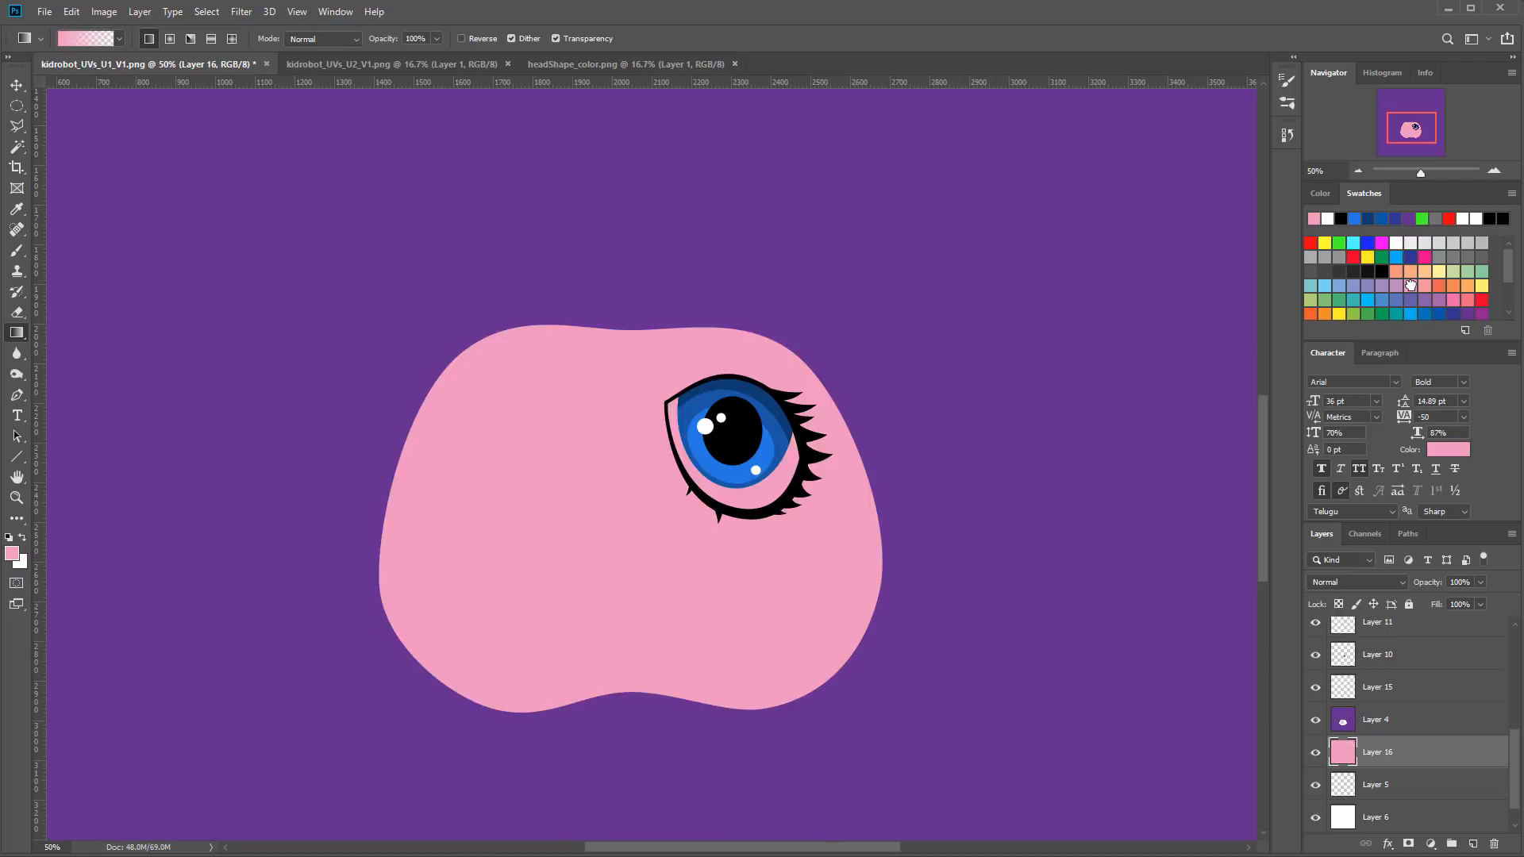
pyautogui.hotkey('ctrl', 'z')
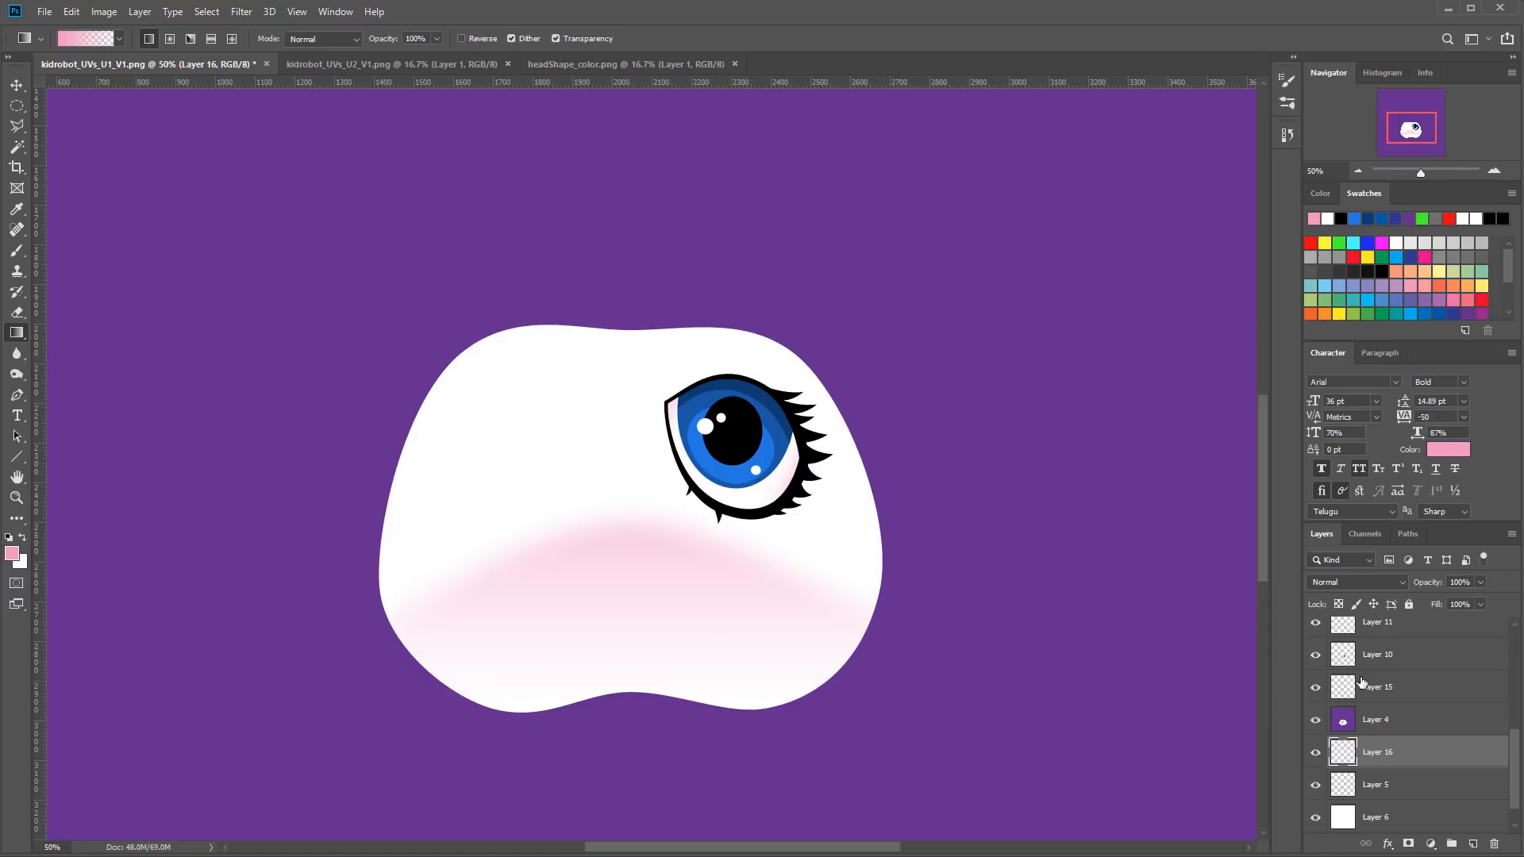
# Step: Load Layer 4's opaque area as a selection, fill it with light pink on Layer 16, and deselect
pyautogui.keyDown('ctrl'); pyautogui.click(1344, 725); pyautogui.keyUp('ctrl')
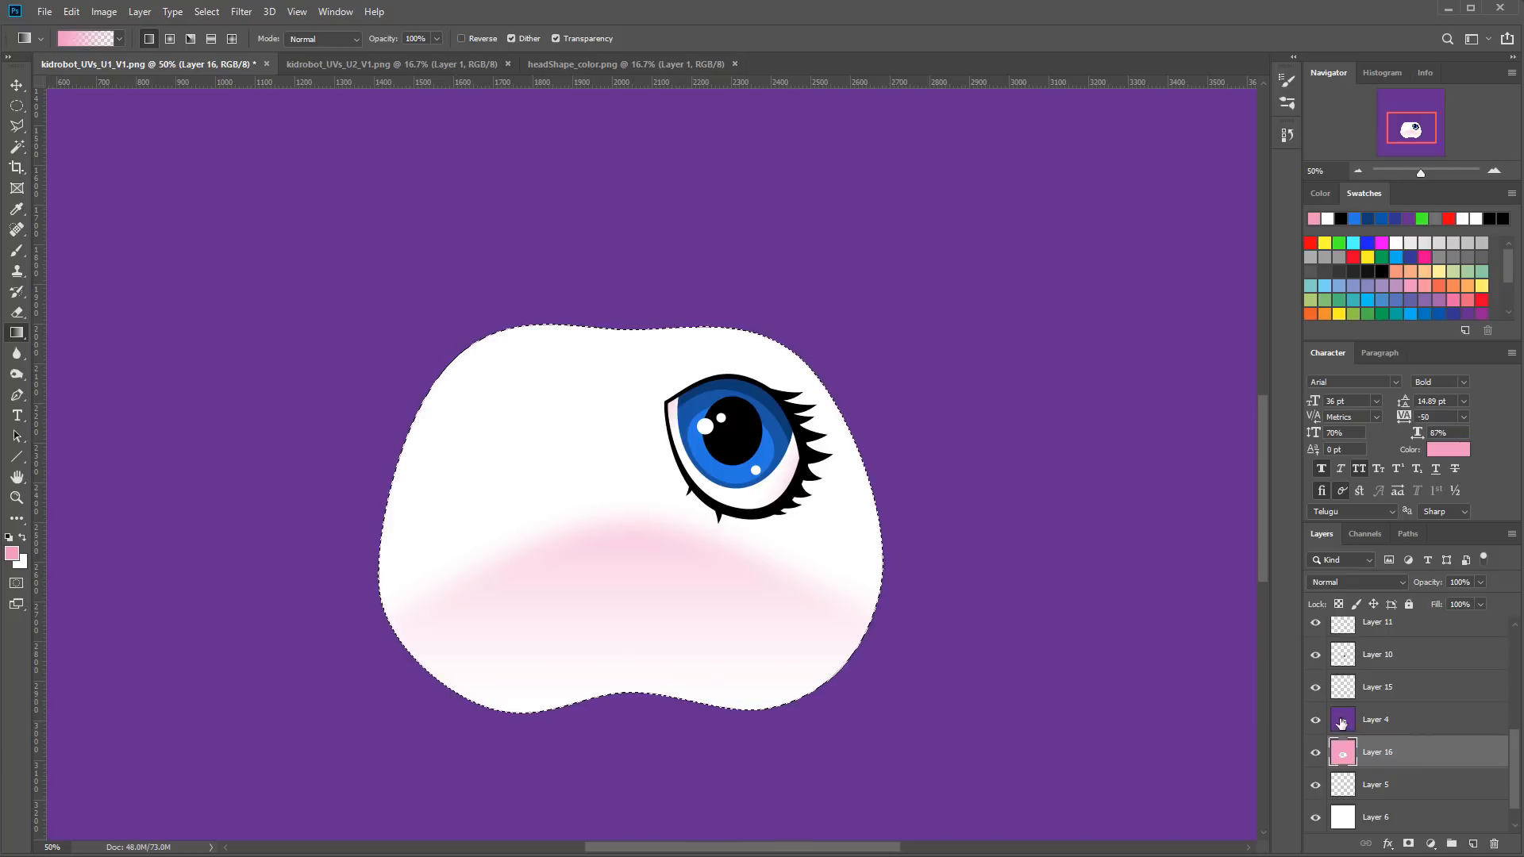
pyautogui.hotkey('ctrl', 'd')
pyautogui.click(1389, 724)
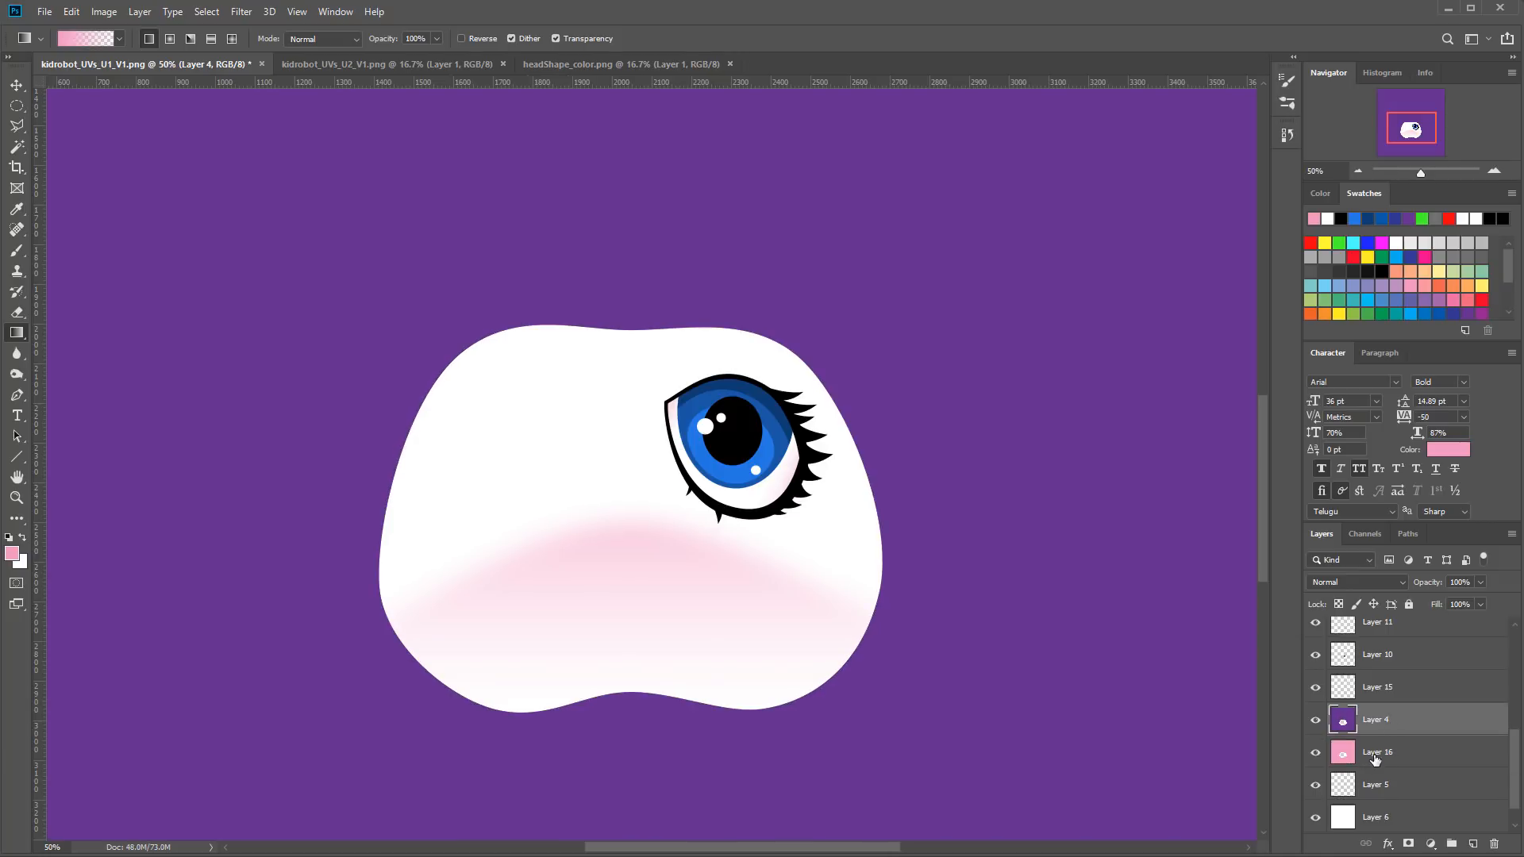
pyautogui.click(1369, 752)
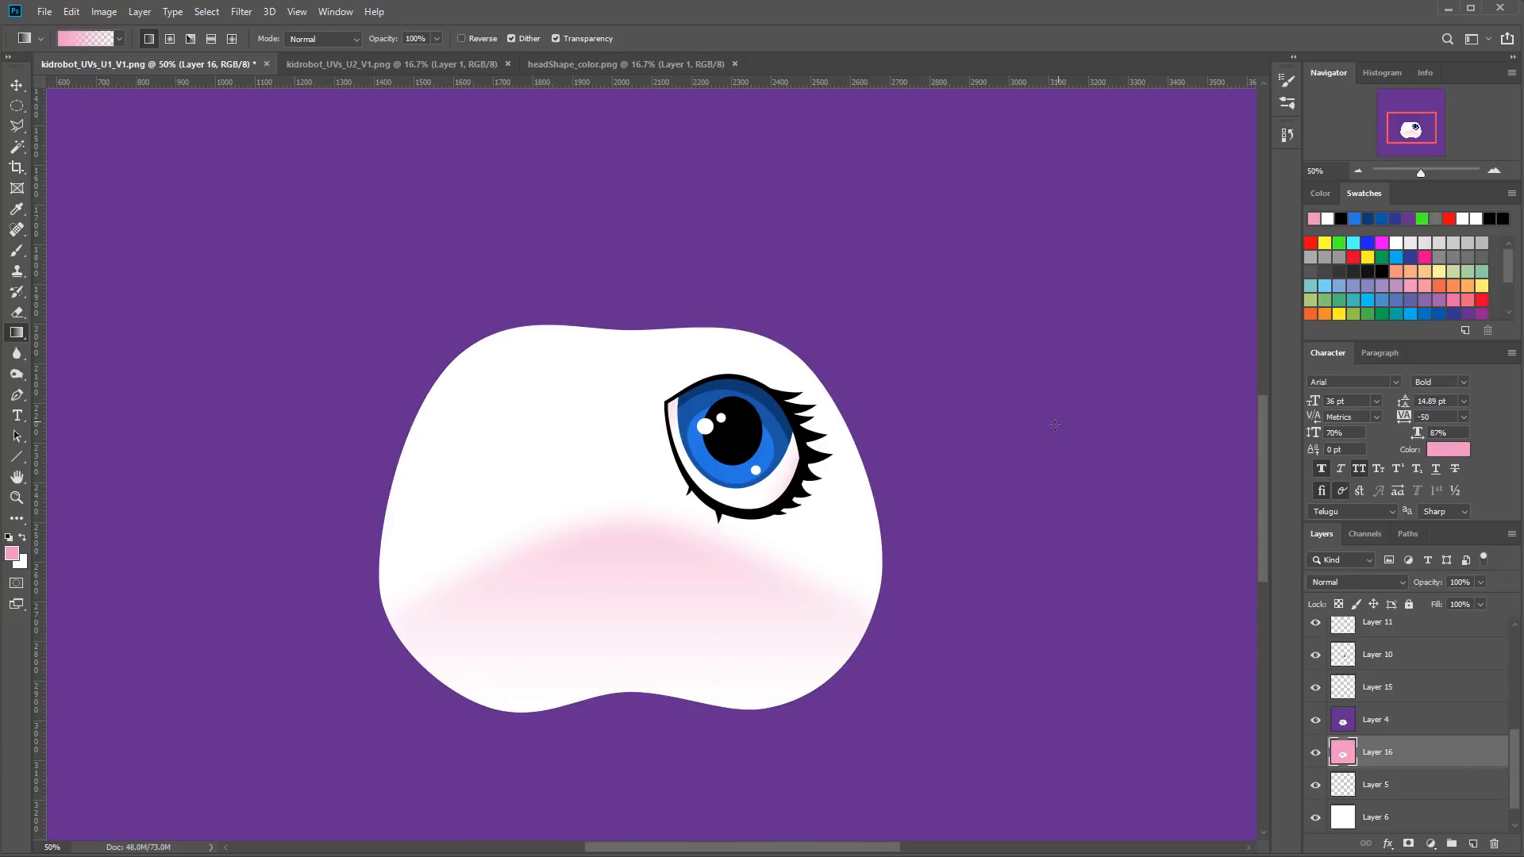
# Step: Apply a Gaussian Blur to the pink fill on Layer 16 so it forms a soft blush around the face edge
pyautogui.click(251, 12)
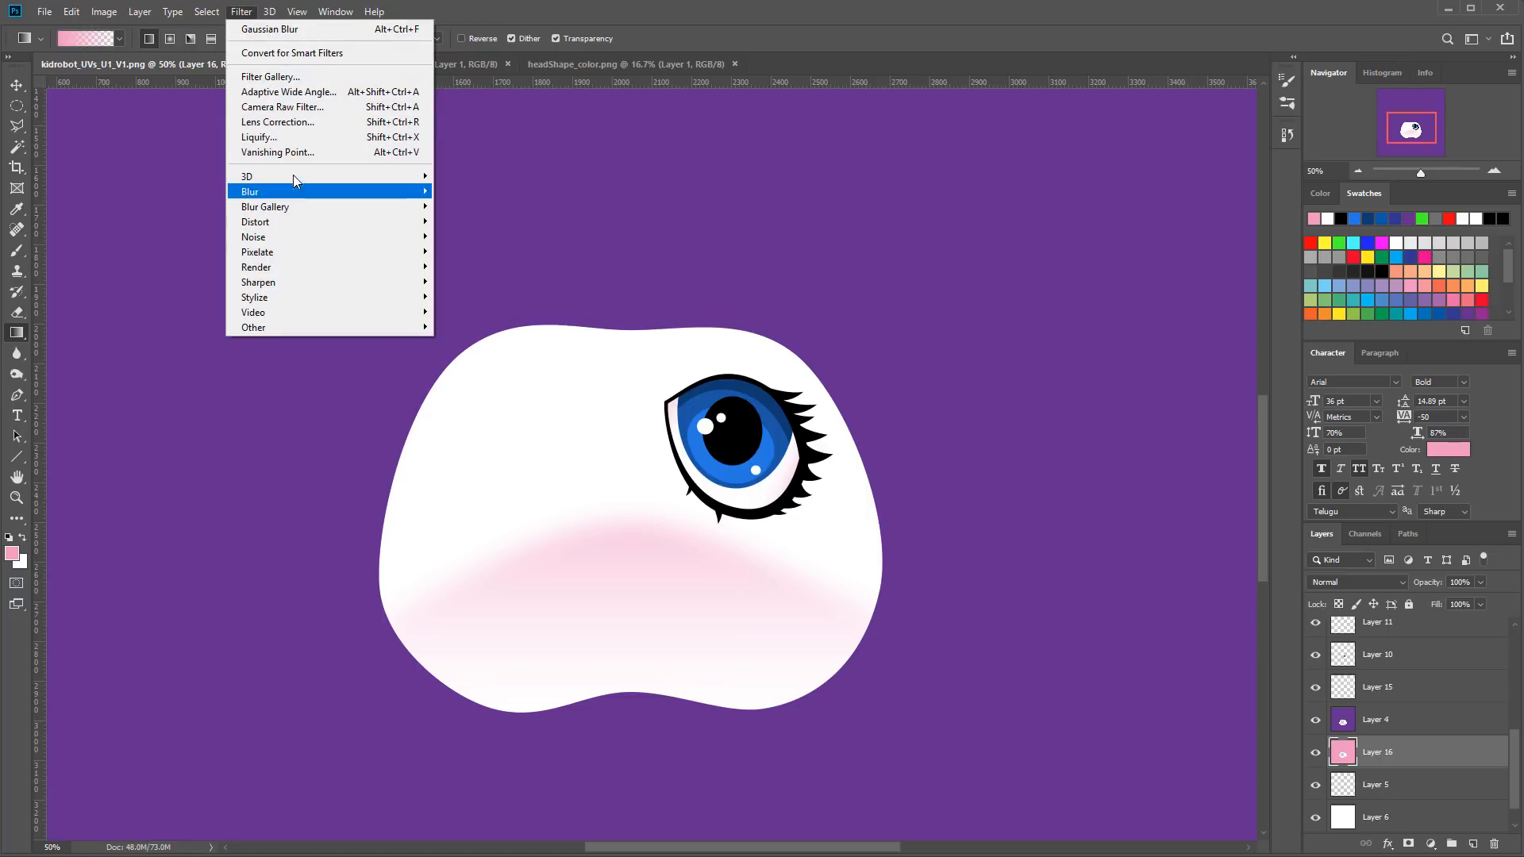
pyautogui.moveTo(278, 192)
pyautogui.click(476, 251)
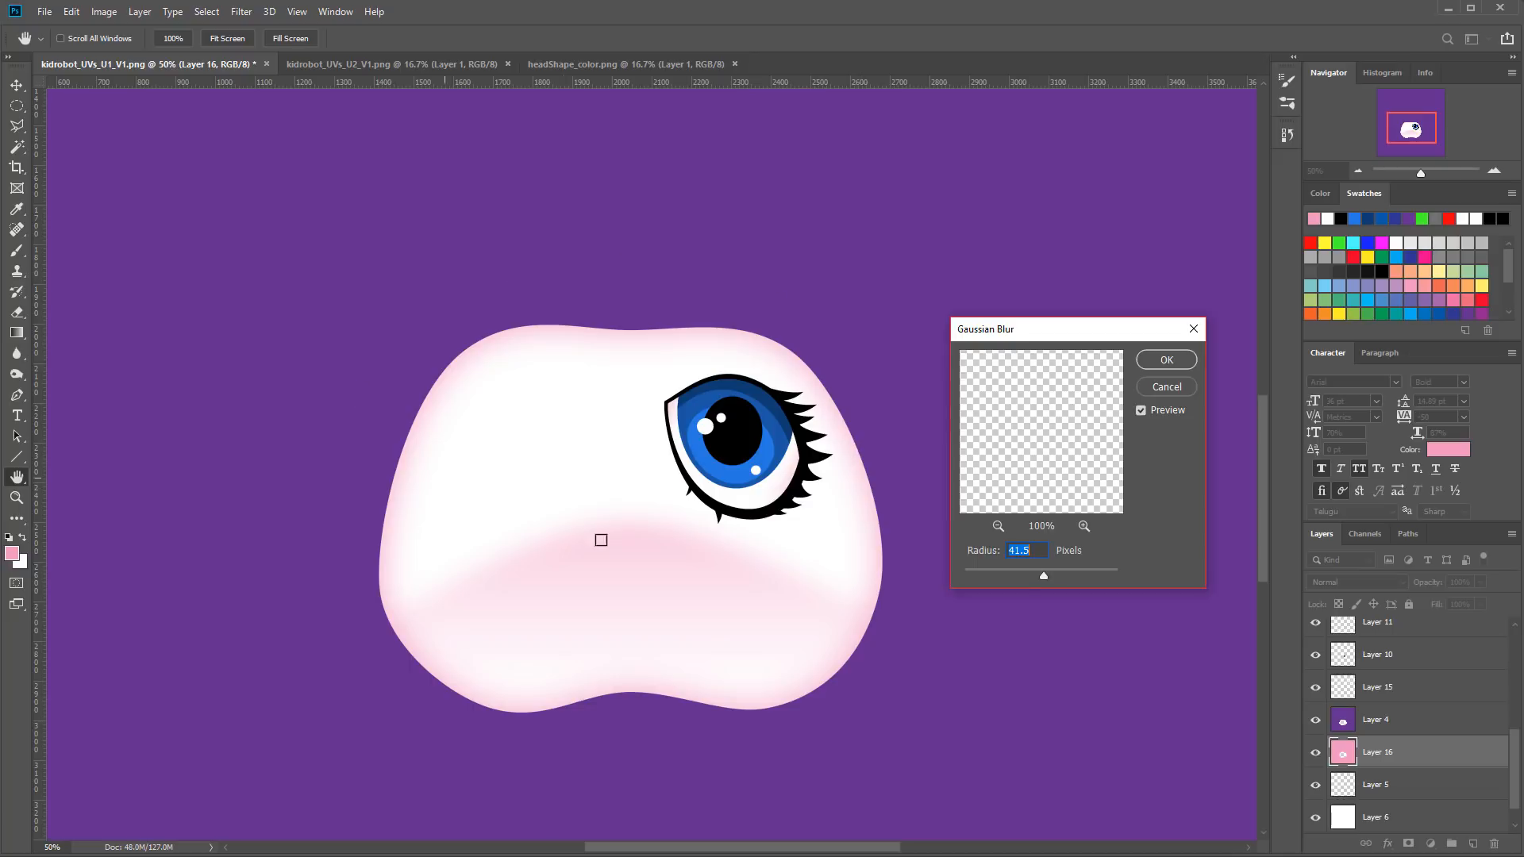
pyautogui.moveTo(1045, 574); pyautogui.dragTo(1047, 574)
pyautogui.click(1164, 362)
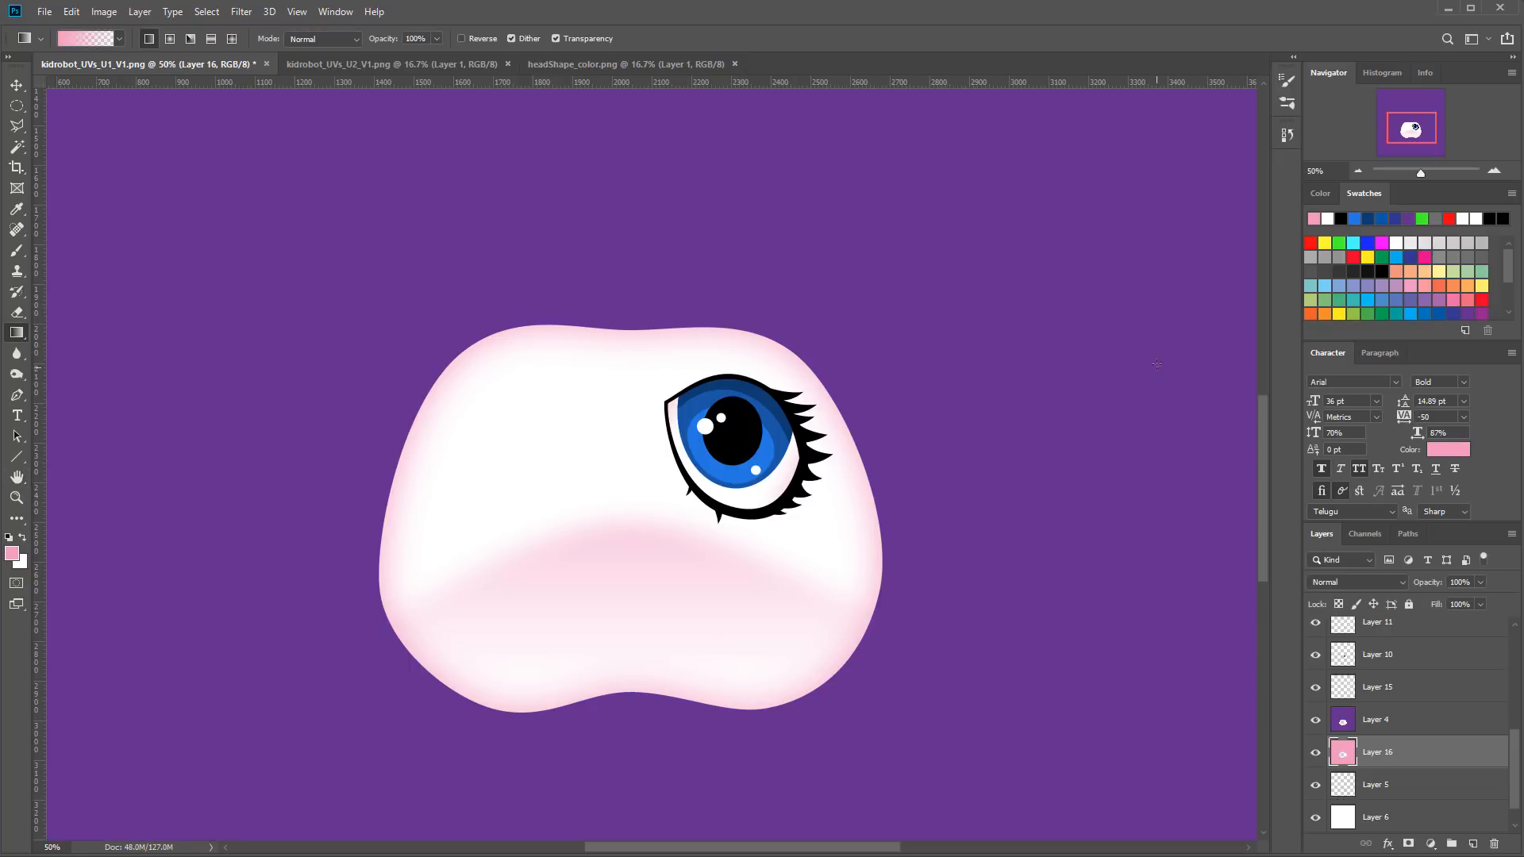
# Step: Load the purple head layer's opaque area as a selection and invert it to cover the face area
pyautogui.keyDown('ctrl'); pyautogui.click(1343, 754); pyautogui.keyUp('ctrl')
pyautogui.keyDown('shift'); pyautogui.click(1377, 722); pyautogui.keyUp('shift')
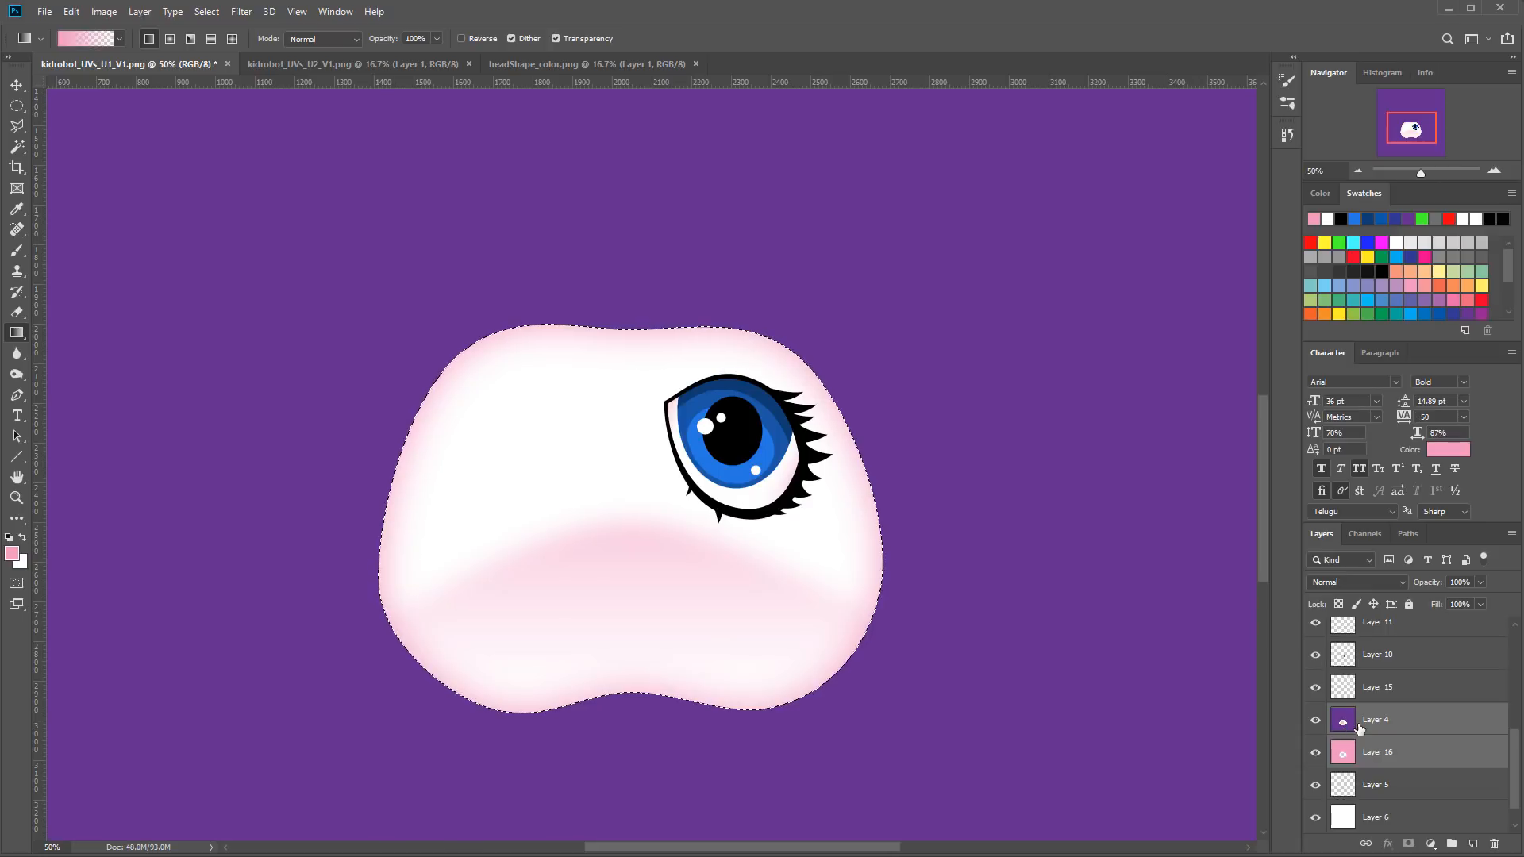
pyautogui.click(207, 11)
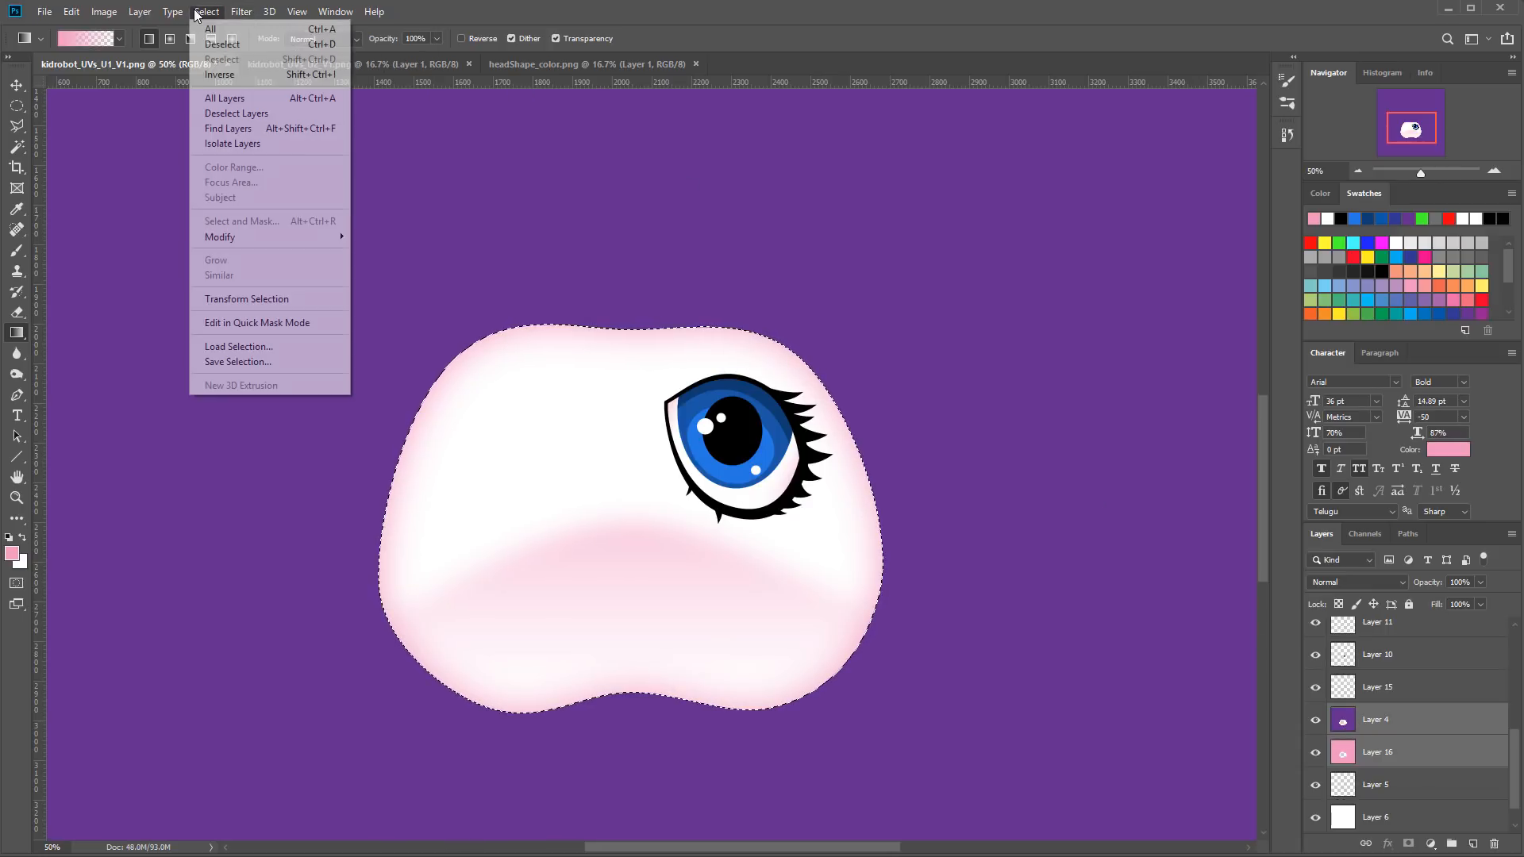
pyautogui.click(231, 74)
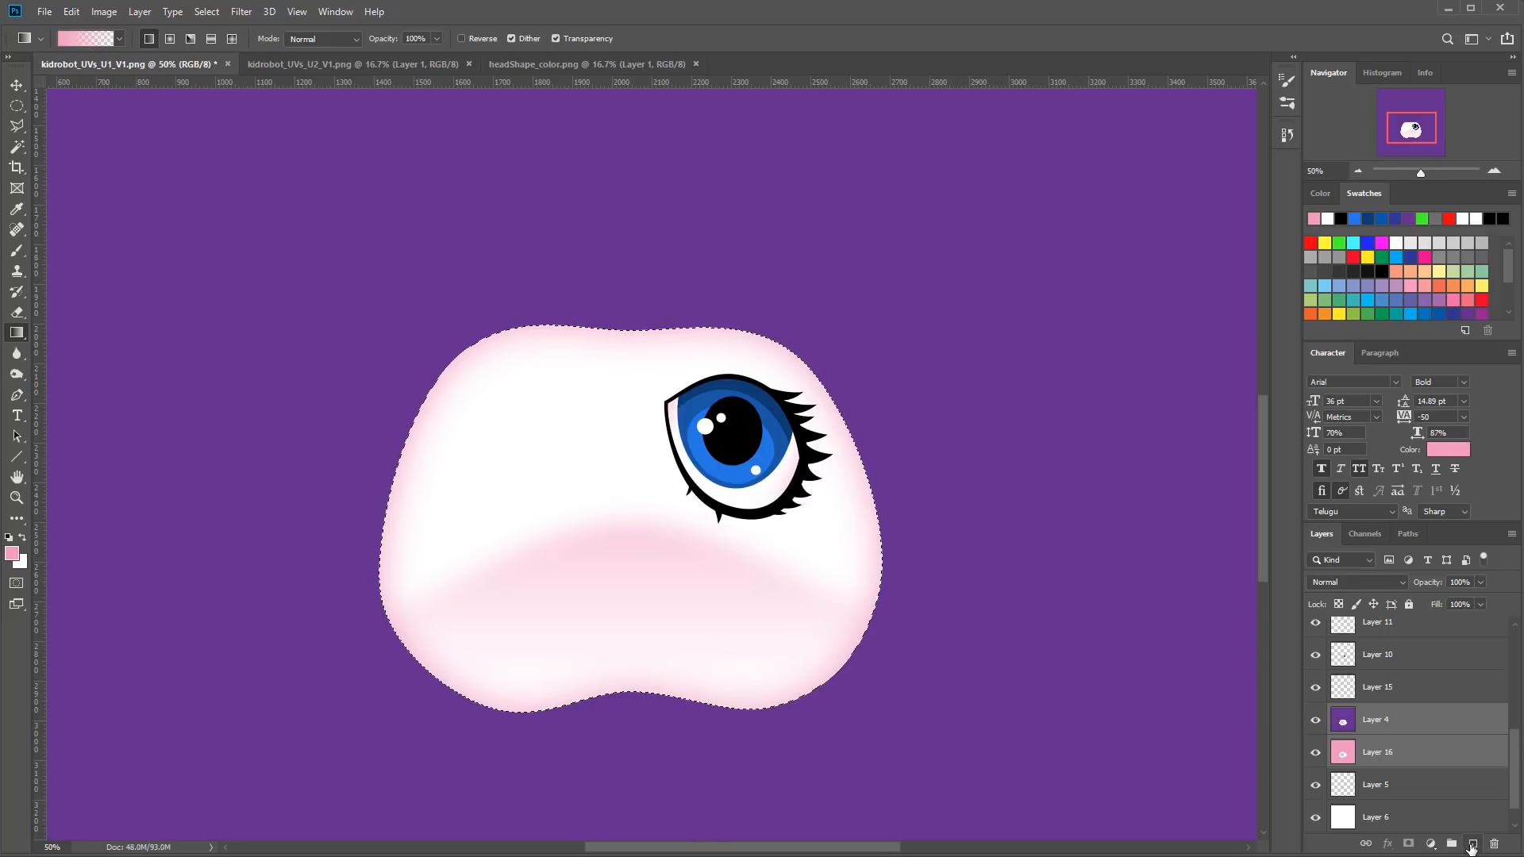
# Step: Fill the selected face area with white on a new layer above Layer 4, and deselect
pyautogui.click(1472, 845)
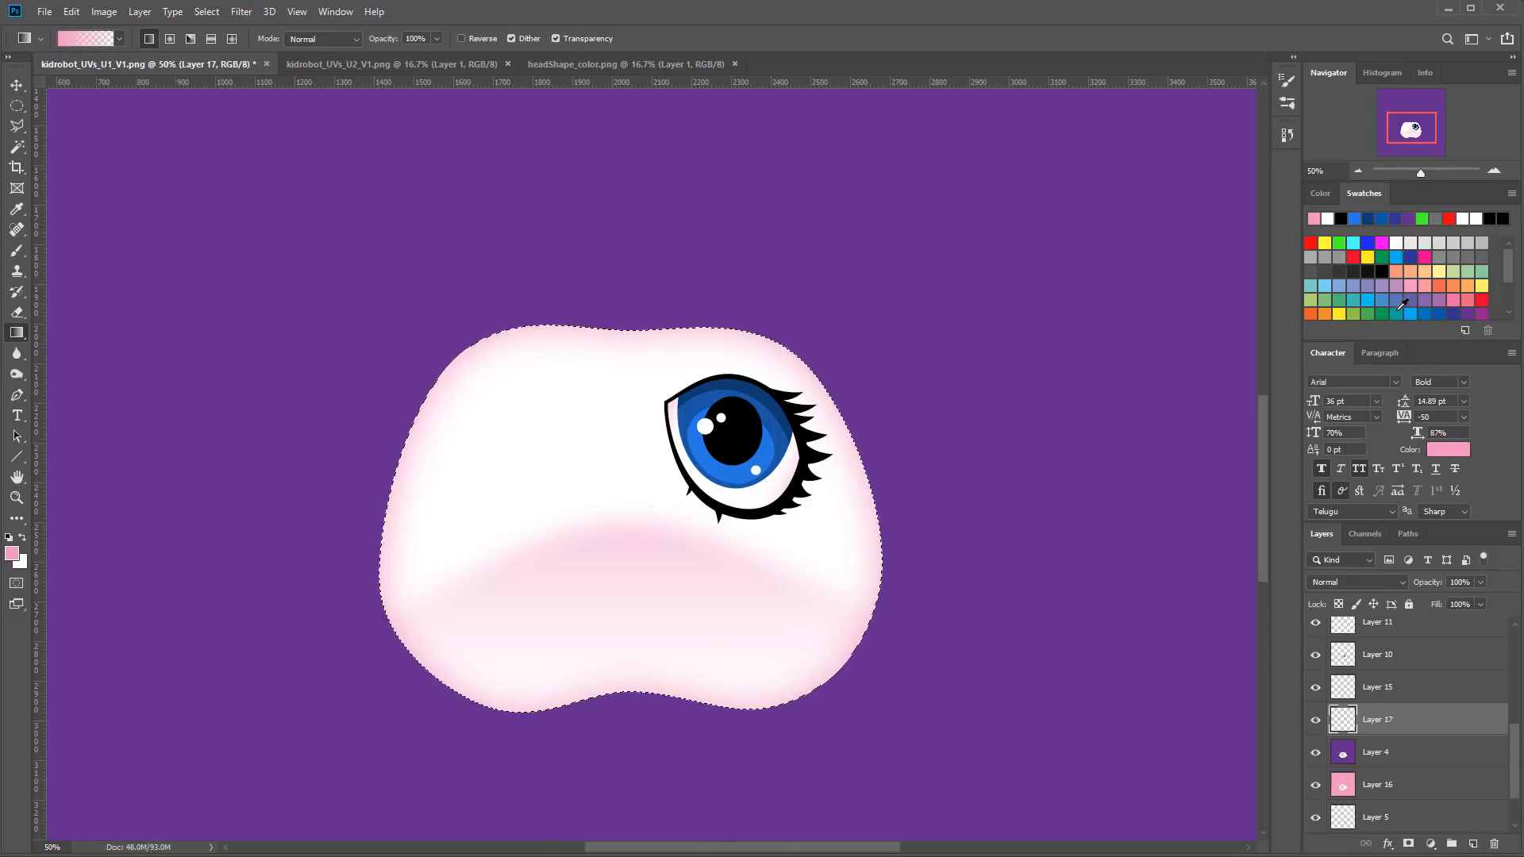
pyautogui.click(1396, 242)
pyautogui.hotkey('alt', 'BackSpace')
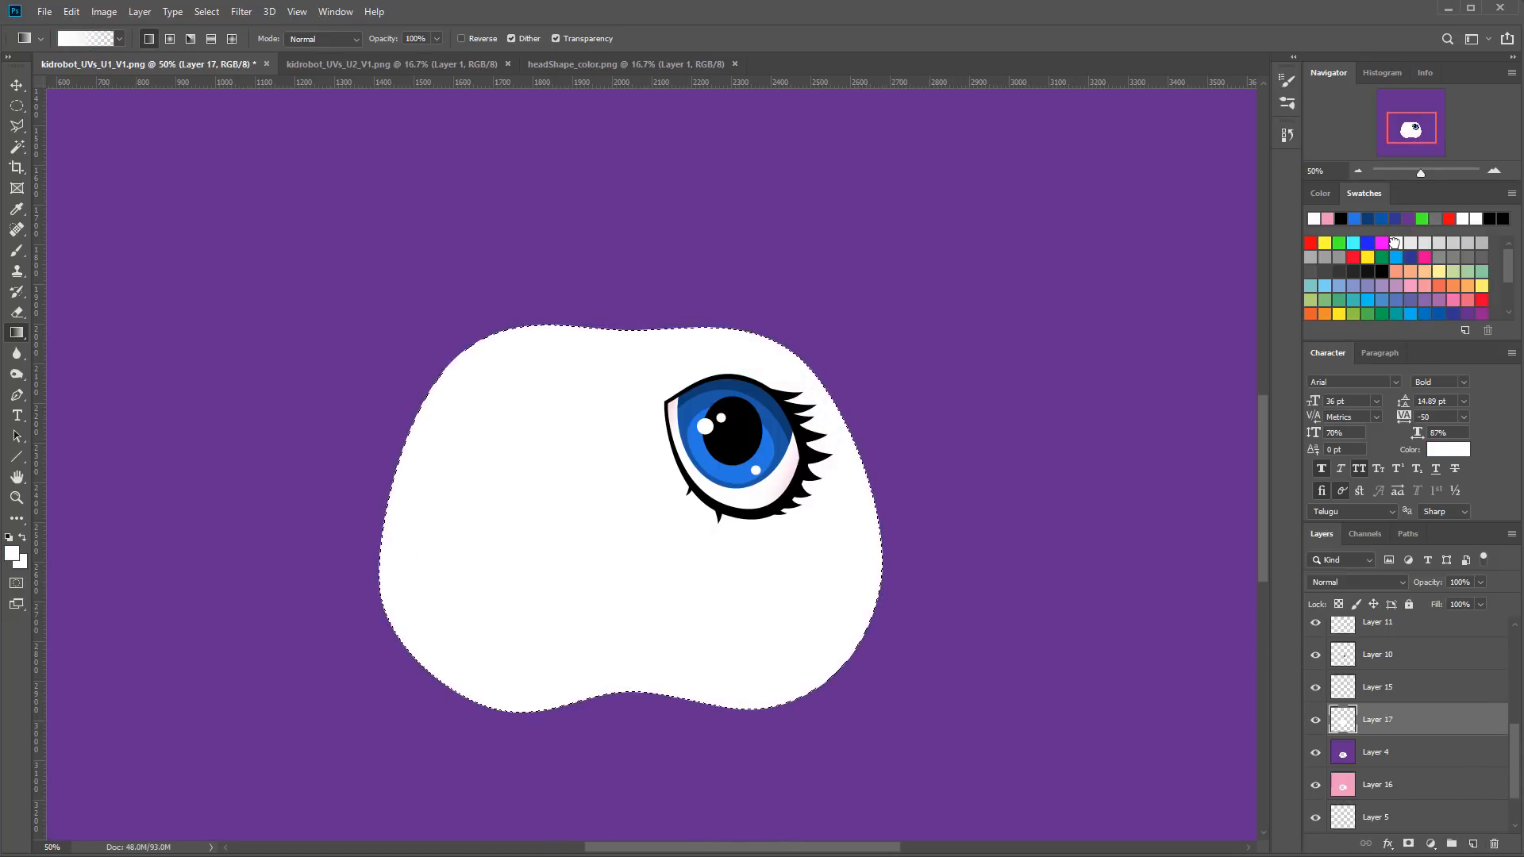
pyautogui.hotkey('ctrl', 'd')
# Step: Apply a Gaussian Blur with a 15.3 pixel radius to the white face fill on Layer 17
pyautogui.click(237, 13)
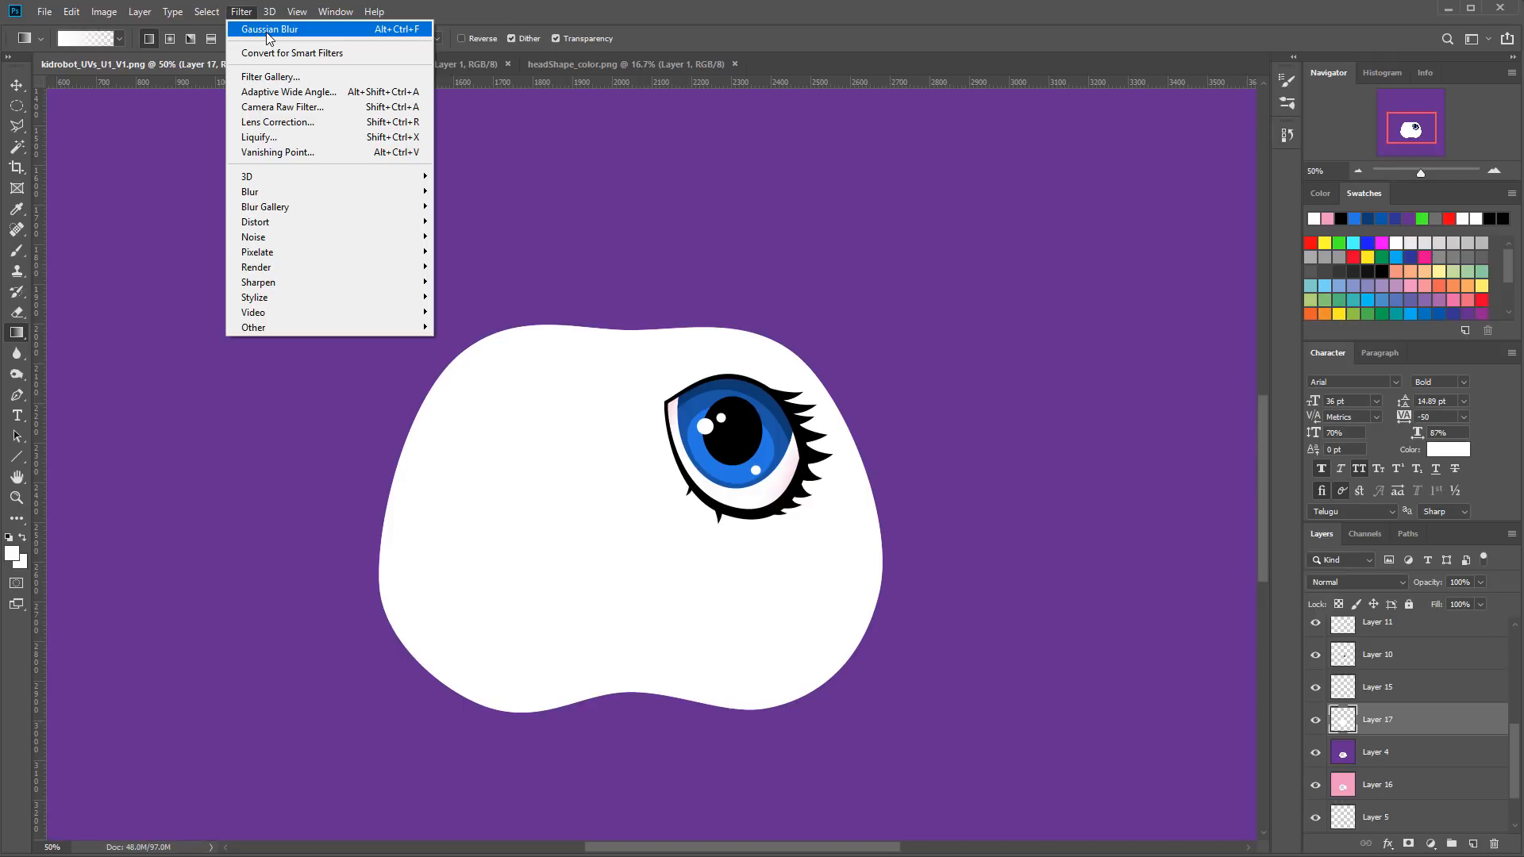
pyautogui.moveTo(306, 193)
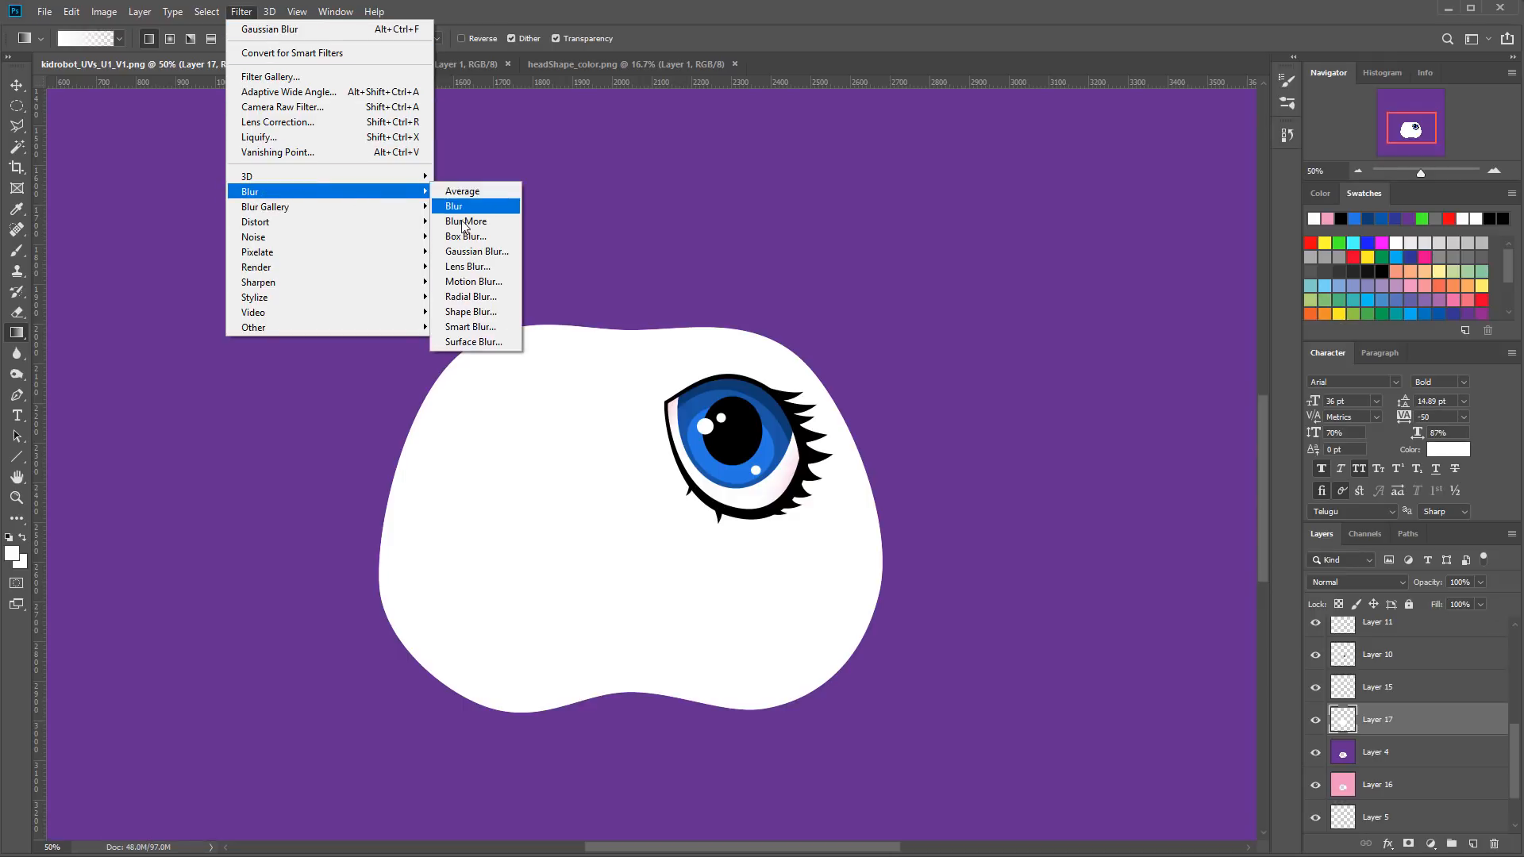
pyautogui.click(475, 259)
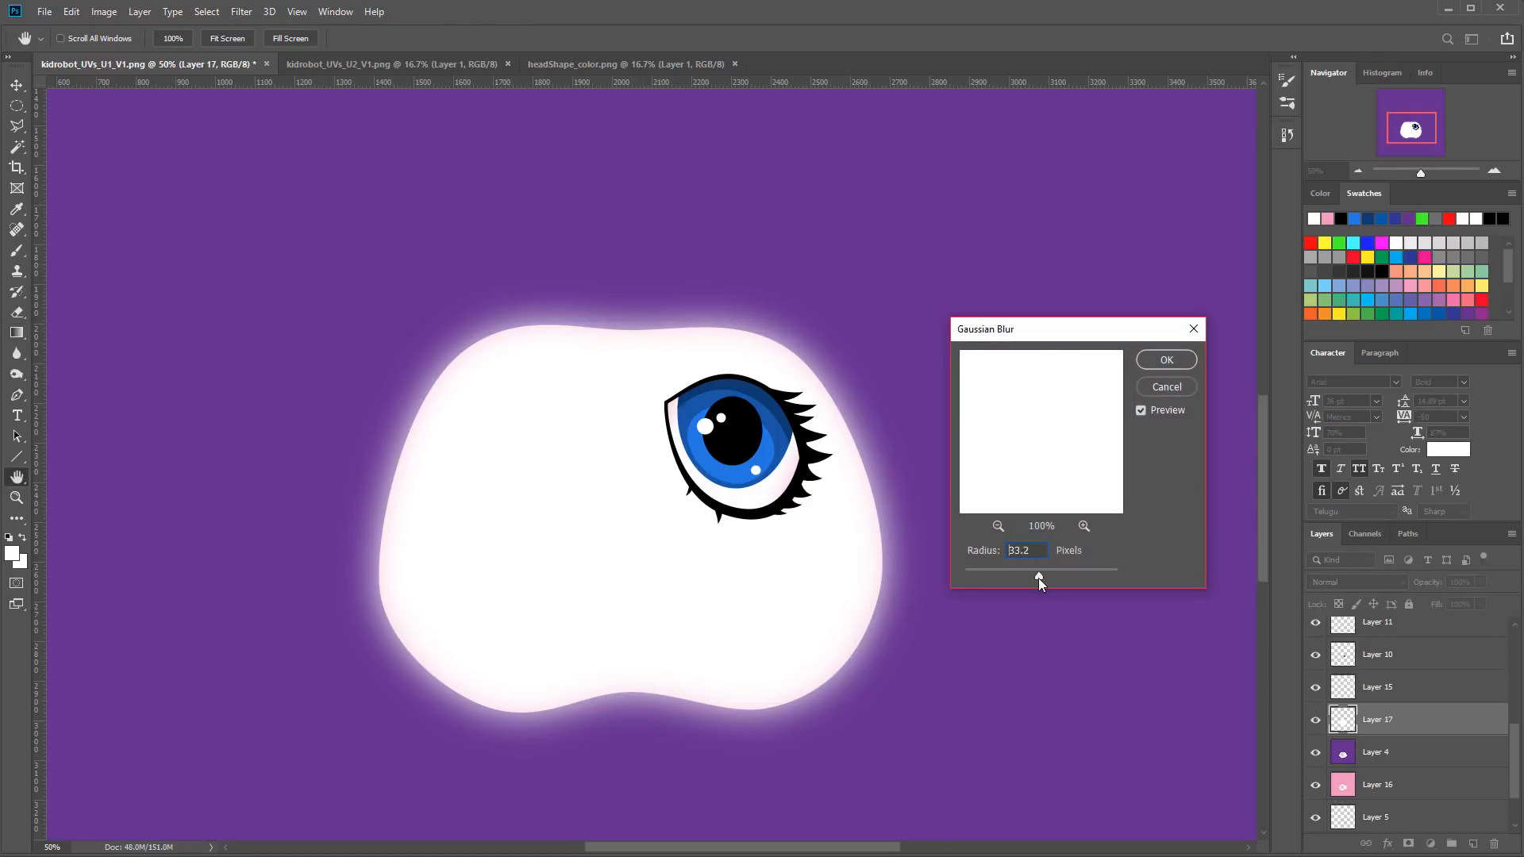
pyautogui.moveTo(1038, 578); pyautogui.dragTo(1029, 580)
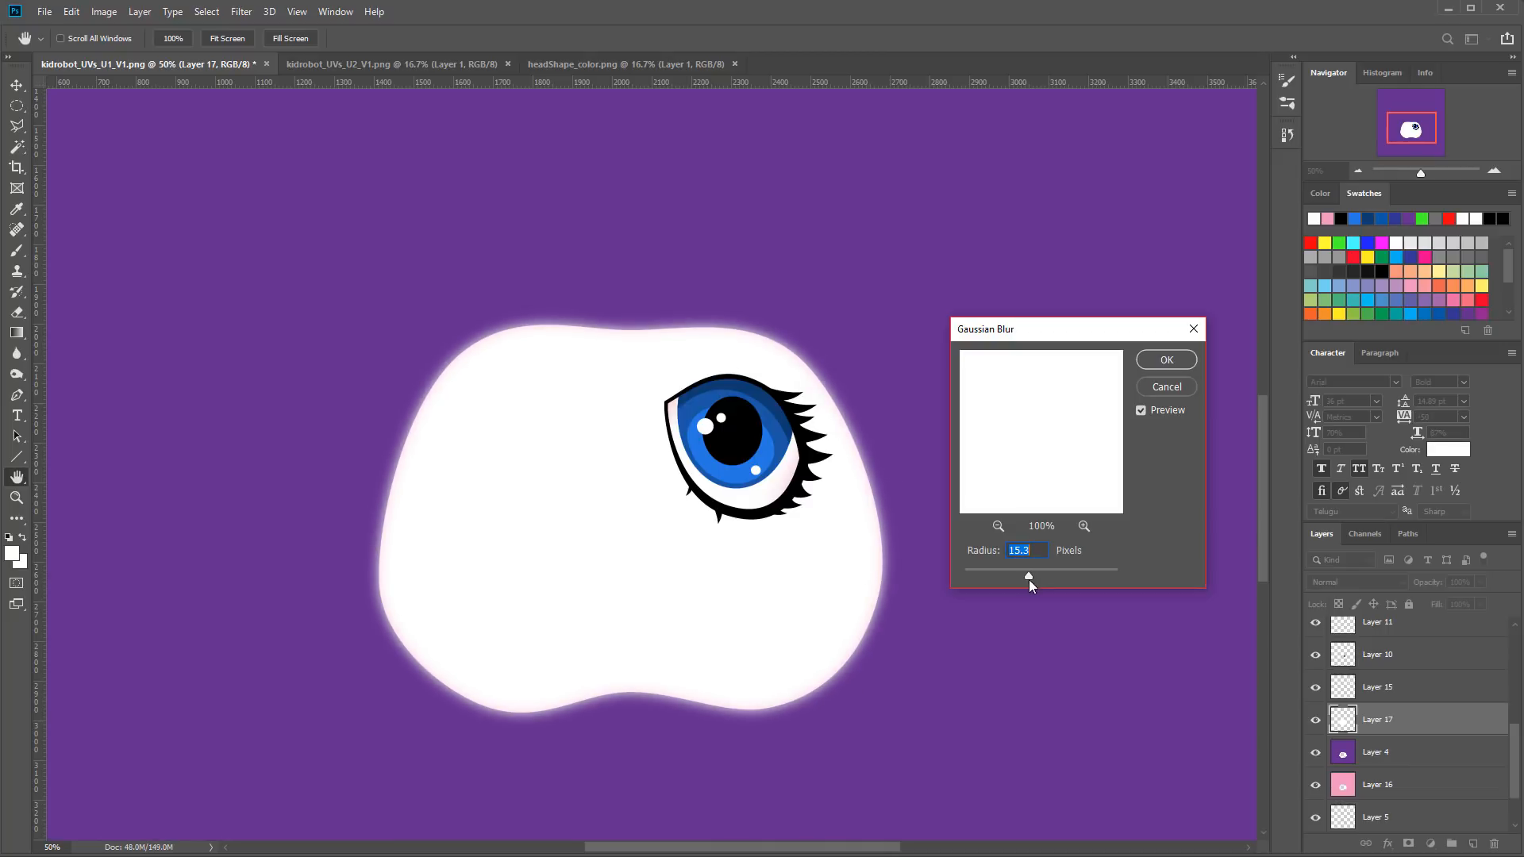
pyautogui.click(1167, 360)
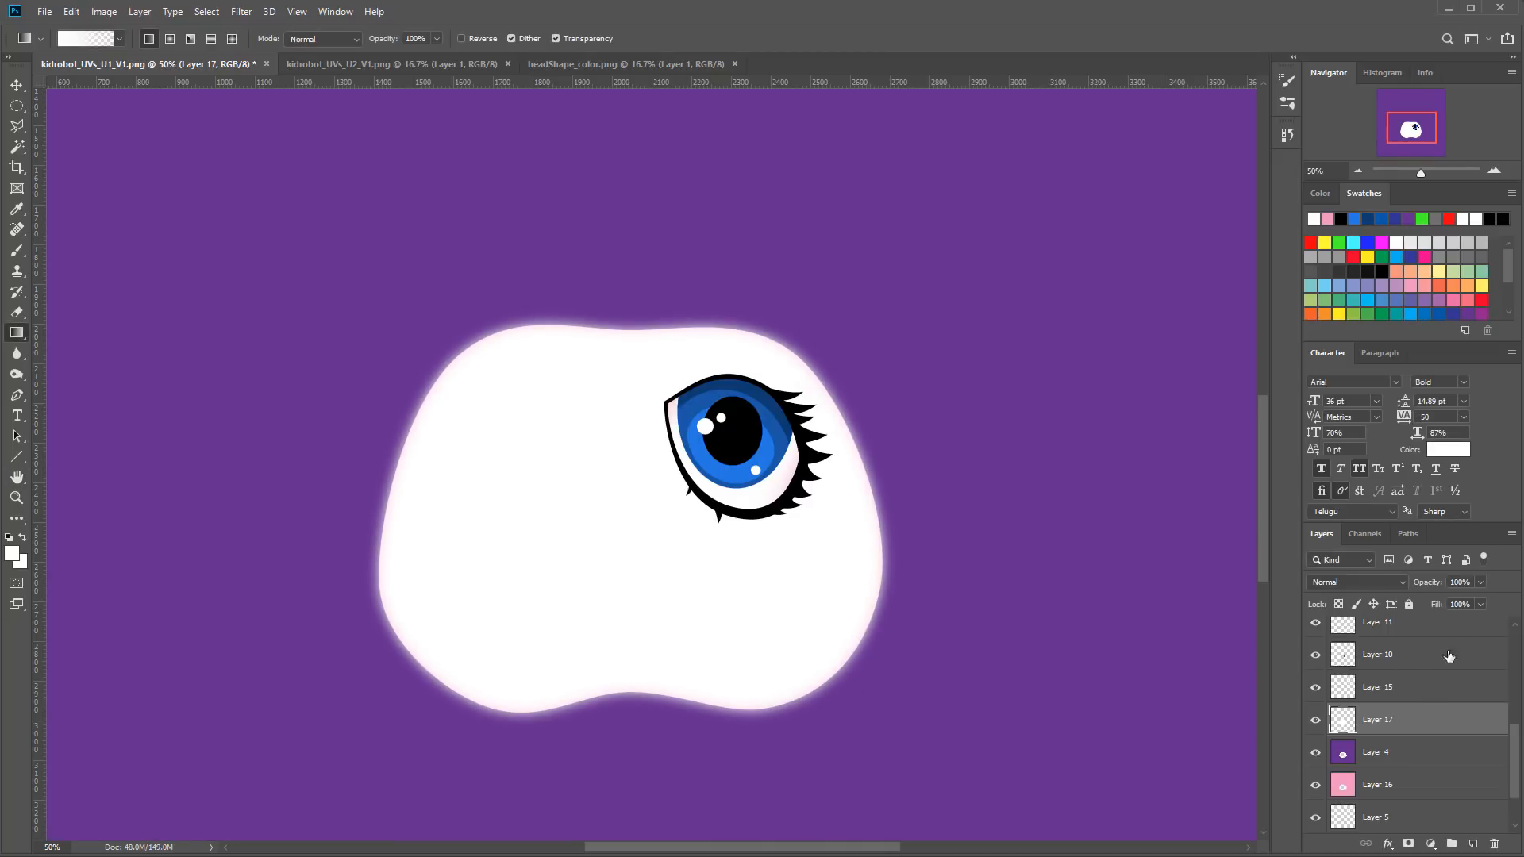
# Step: Lower Layer 17's opacity to 66% and clip it to the purple Layer 4 beneath it
pyautogui.click(1479, 582)
pyautogui.moveTo(1454, 599); pyautogui.dragTo(1455, 599)
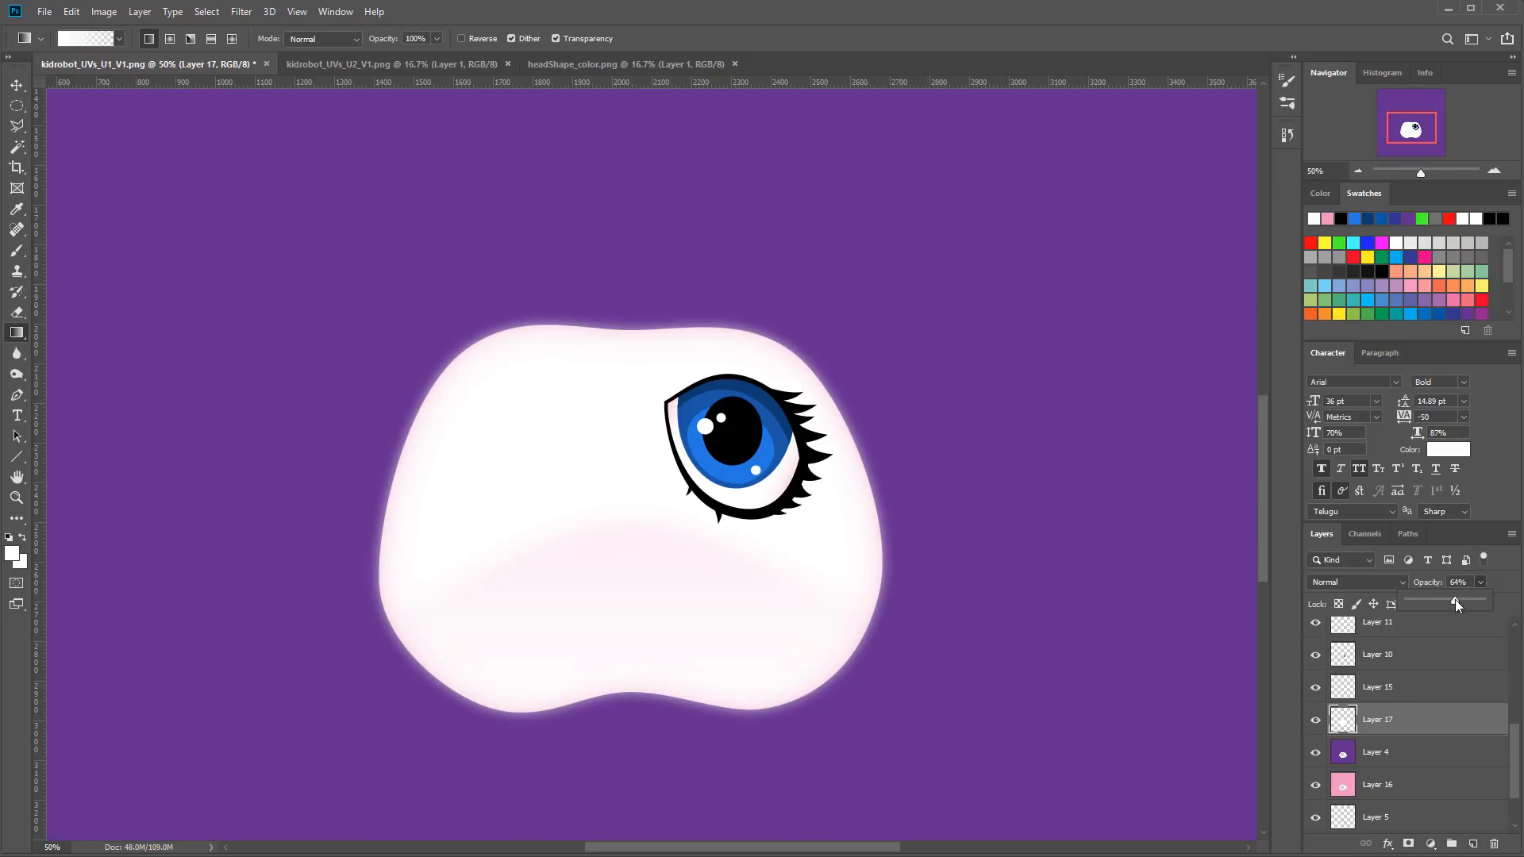
pyautogui.keyDown('alt'); pyautogui.click(1374, 733); pyautogui.keyUp('alt')
pyautogui.keyDown('alt'); pyautogui.click(1373, 731); pyautogui.keyUp('alt')
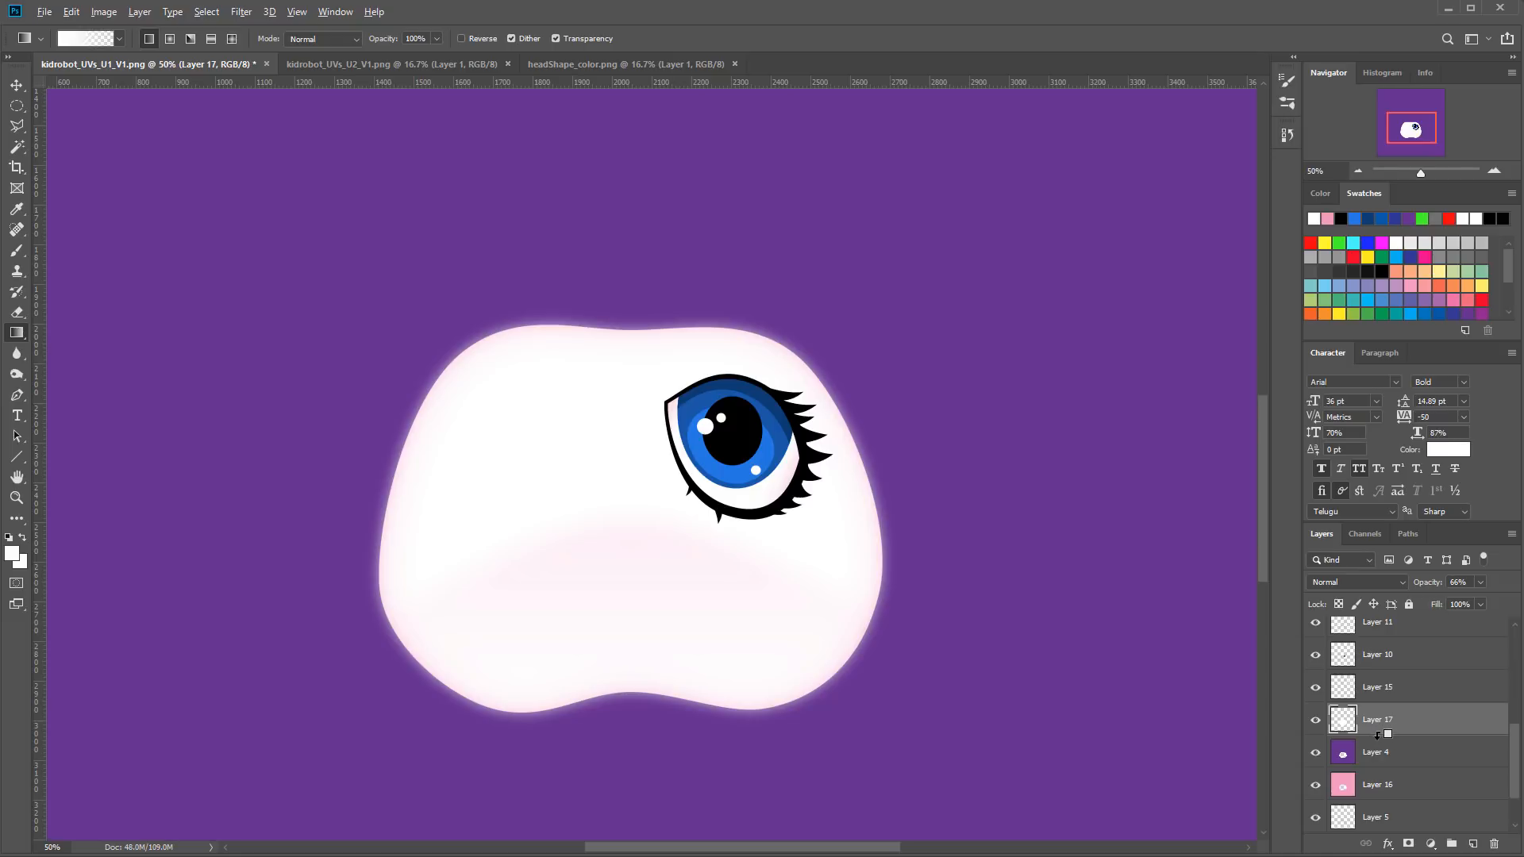
pyautogui.keyDown('alt'); pyautogui.click(1378, 735); pyautogui.keyUp('alt')
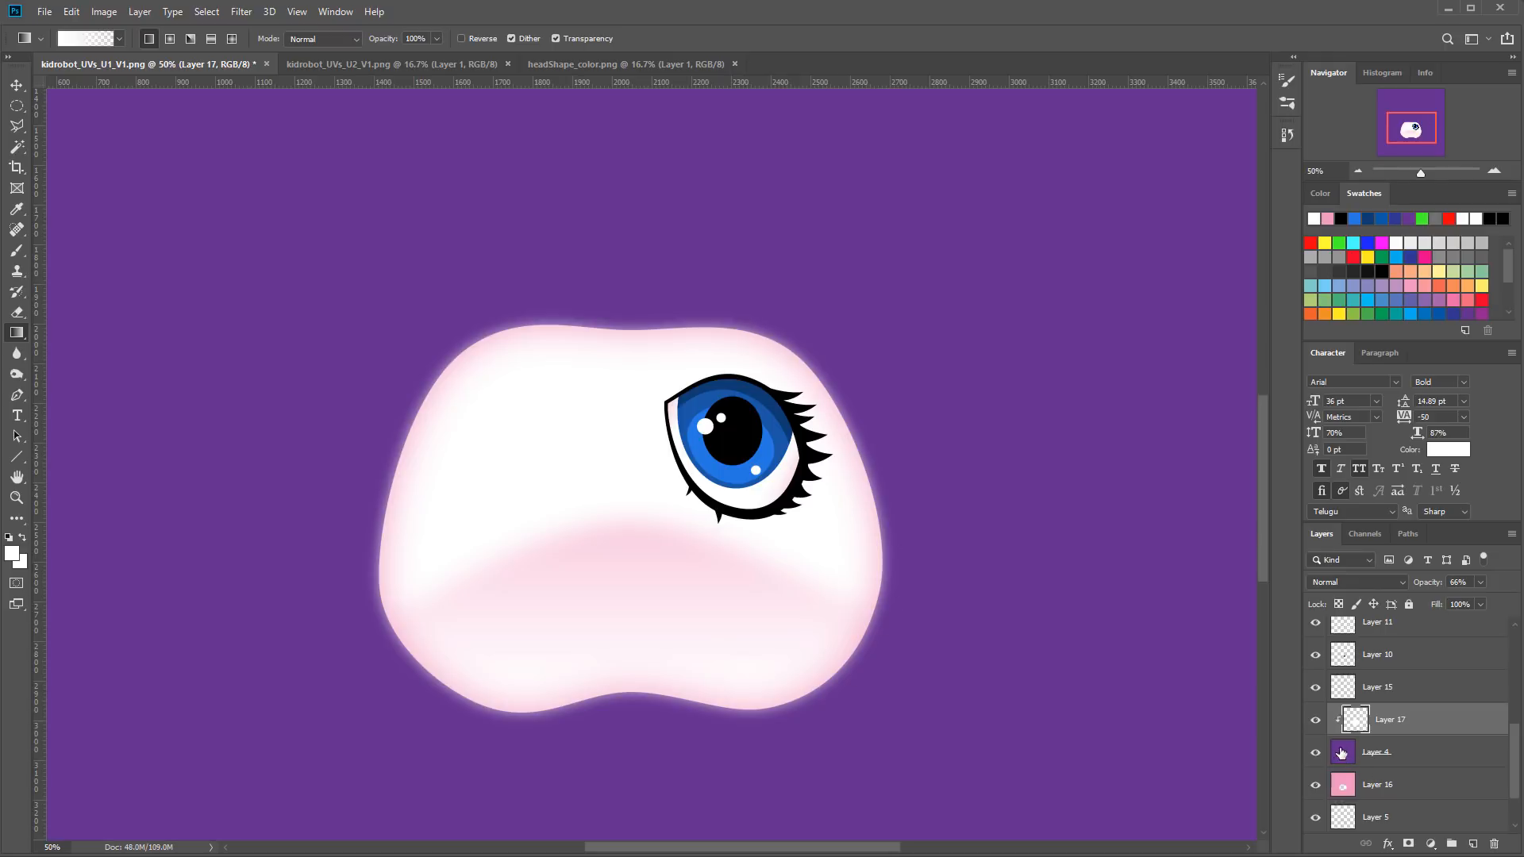
# Step: Identify the eye layers by toggling their visibility, and select the range from Layer 15 up to Layer 9
pyautogui.click(1316, 687)
pyautogui.click(1316, 687)
pyautogui.click(1318, 690)
pyautogui.click(1396, 691)
pyautogui.moveTo(1516, 753); pyautogui.dragTo(1516, 660)
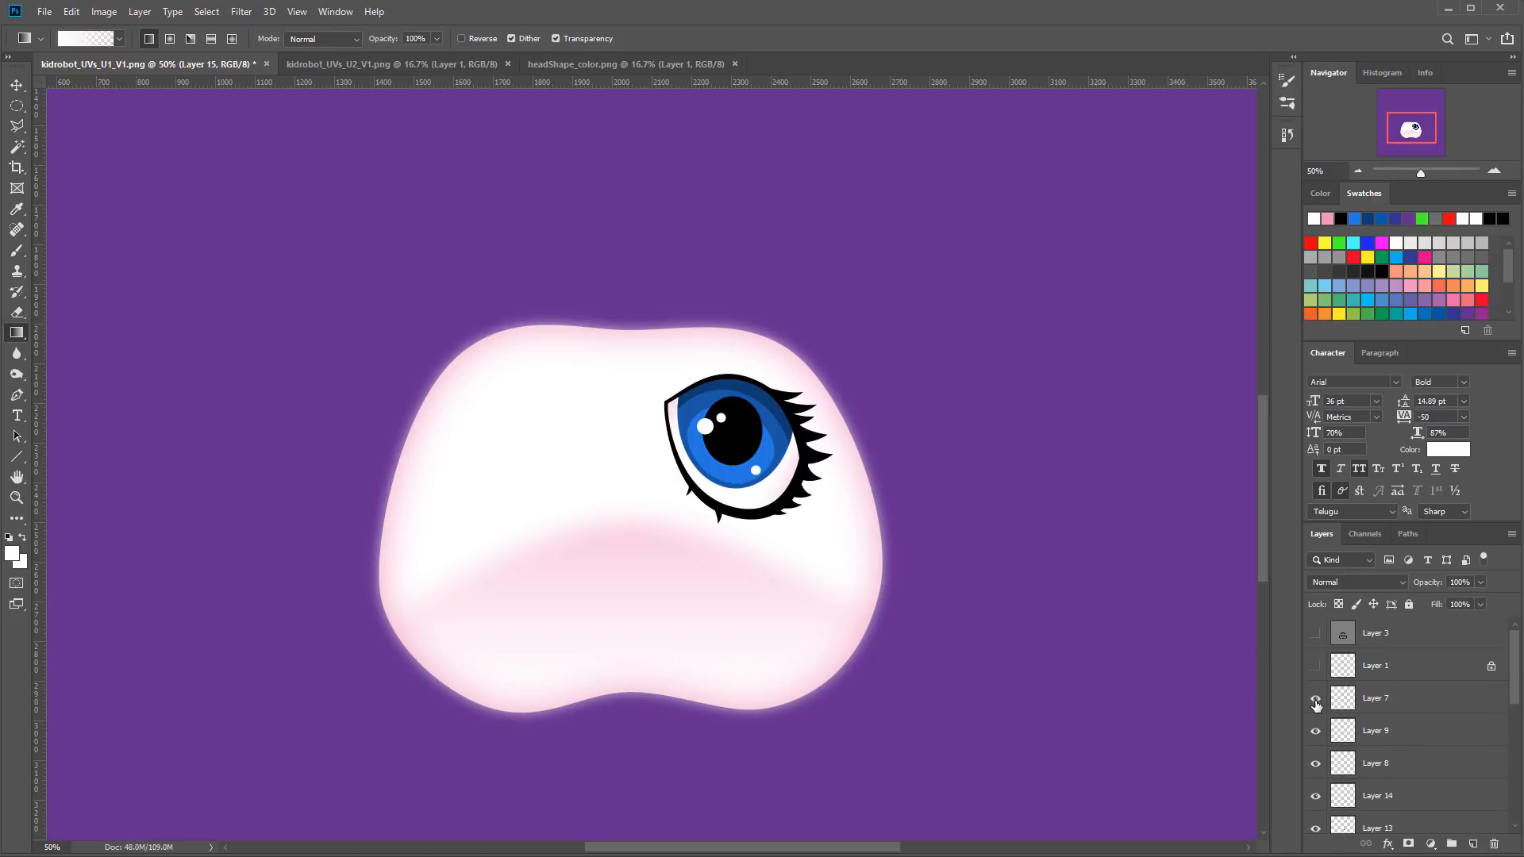
pyautogui.click(1316, 730)
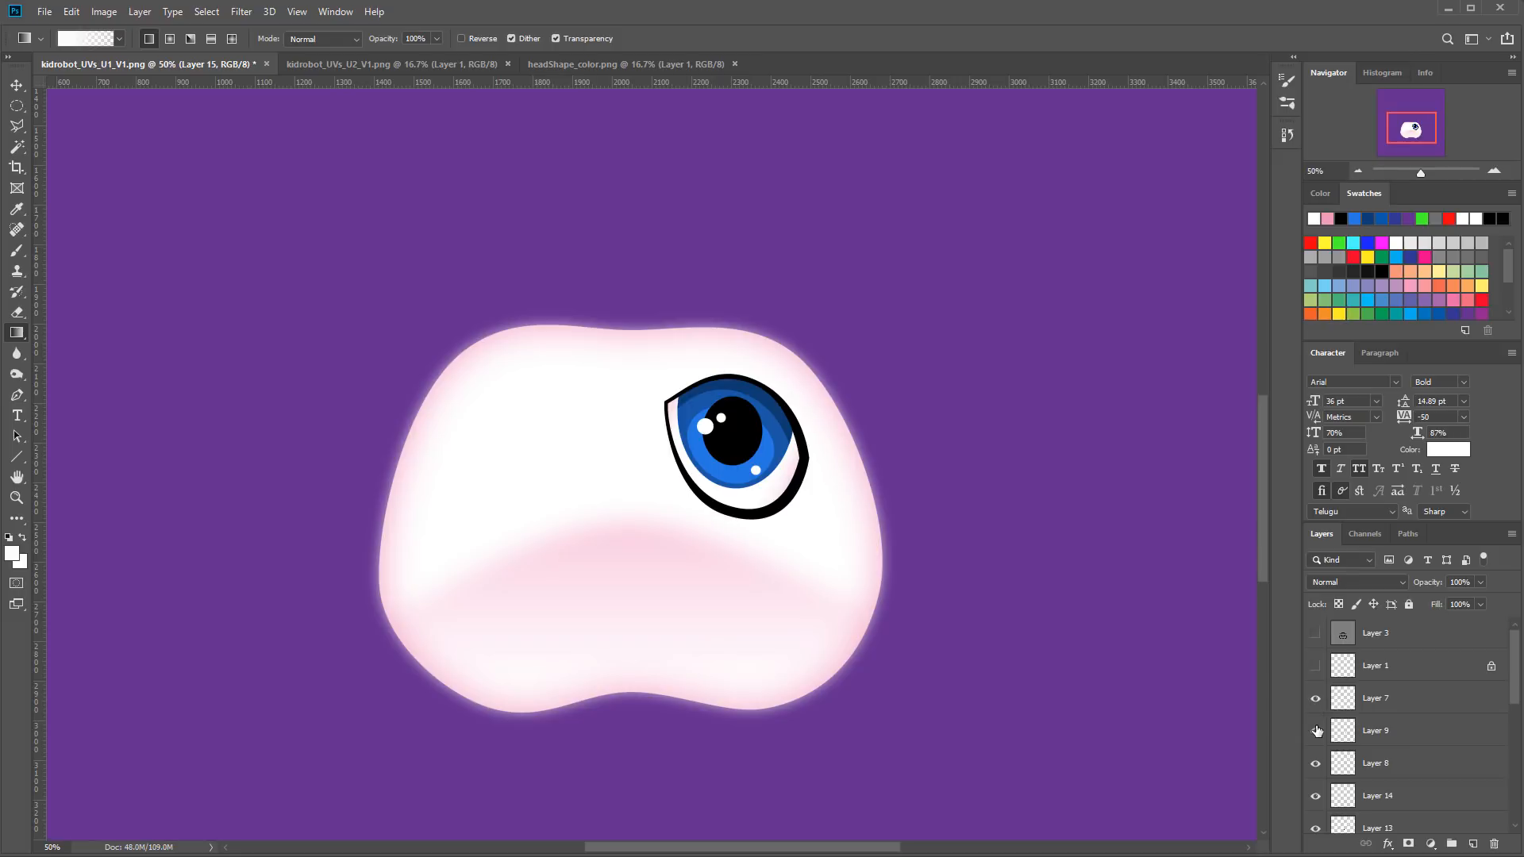
pyautogui.click(1316, 731)
pyautogui.keyDown('shift'); pyautogui.click(1397, 734); pyautogui.keyUp('shift')
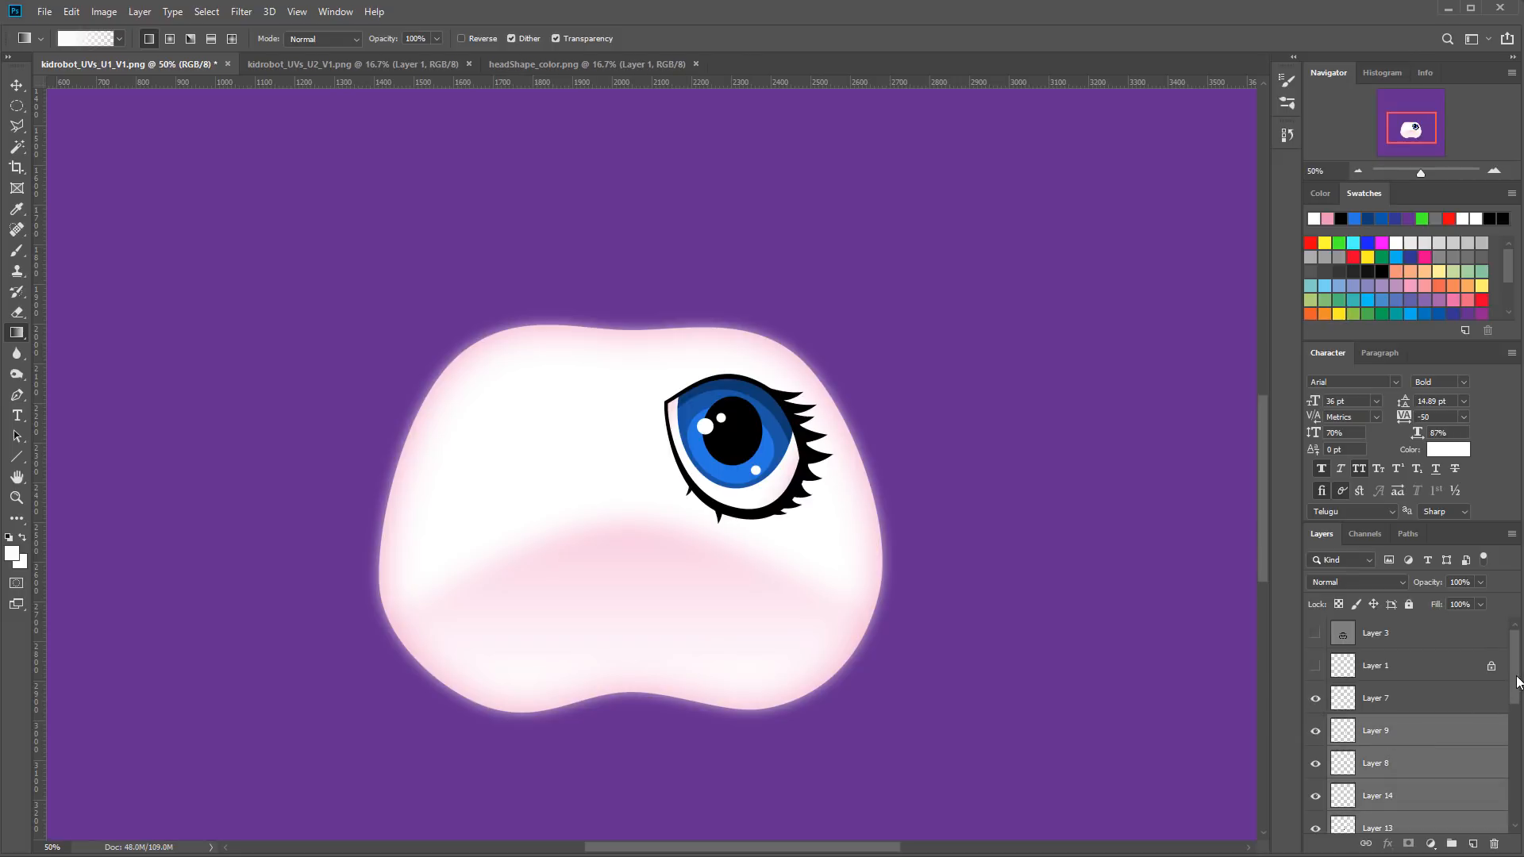
pyautogui.moveTo(1518, 681); pyautogui.dragTo(1506, 719)
pyautogui.click(1513, 535)
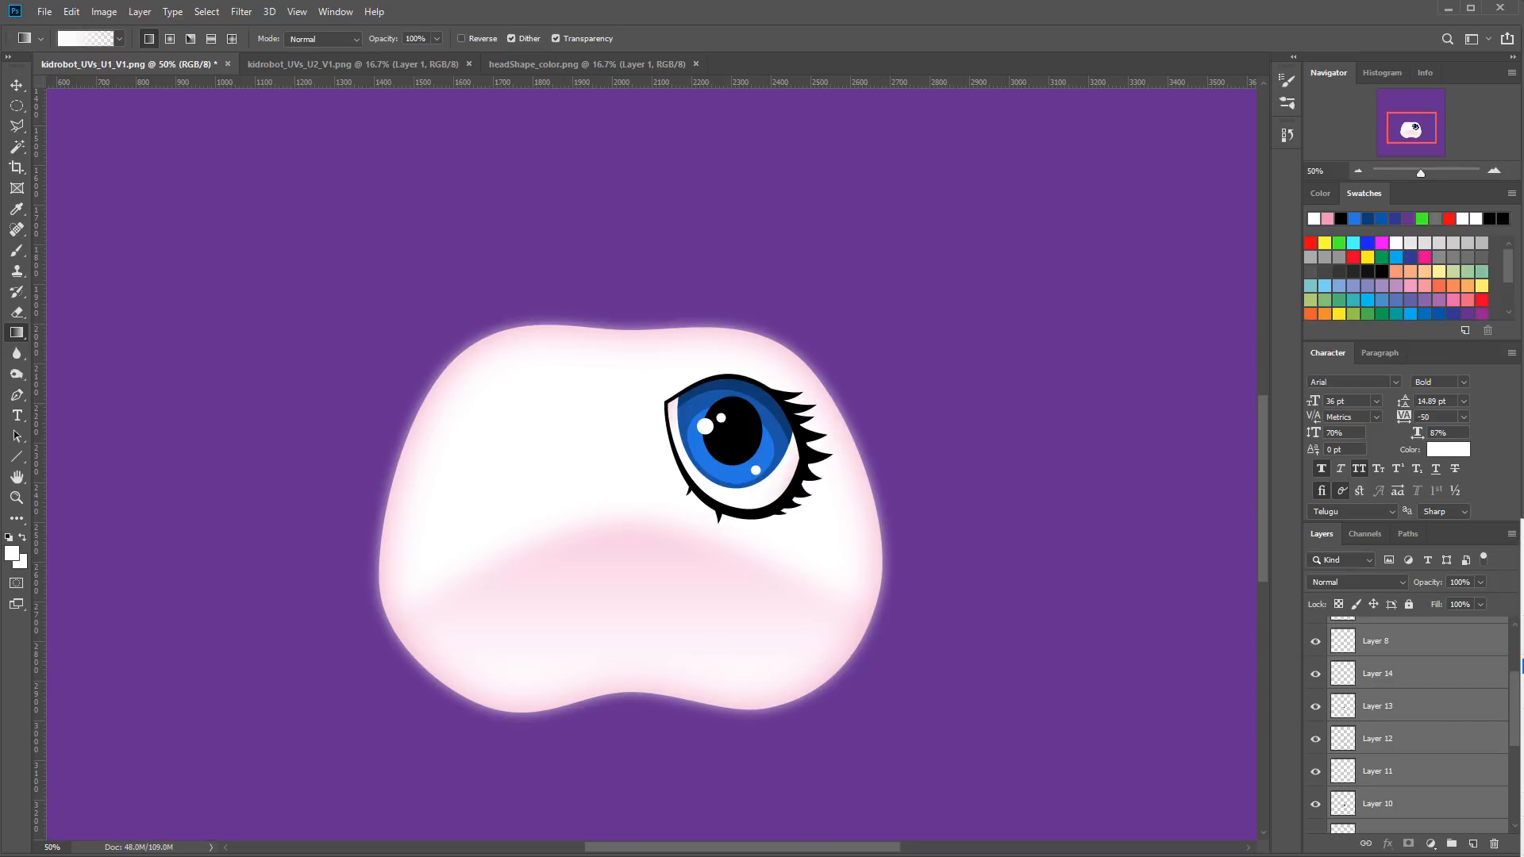
pyautogui.click(1522, 666)
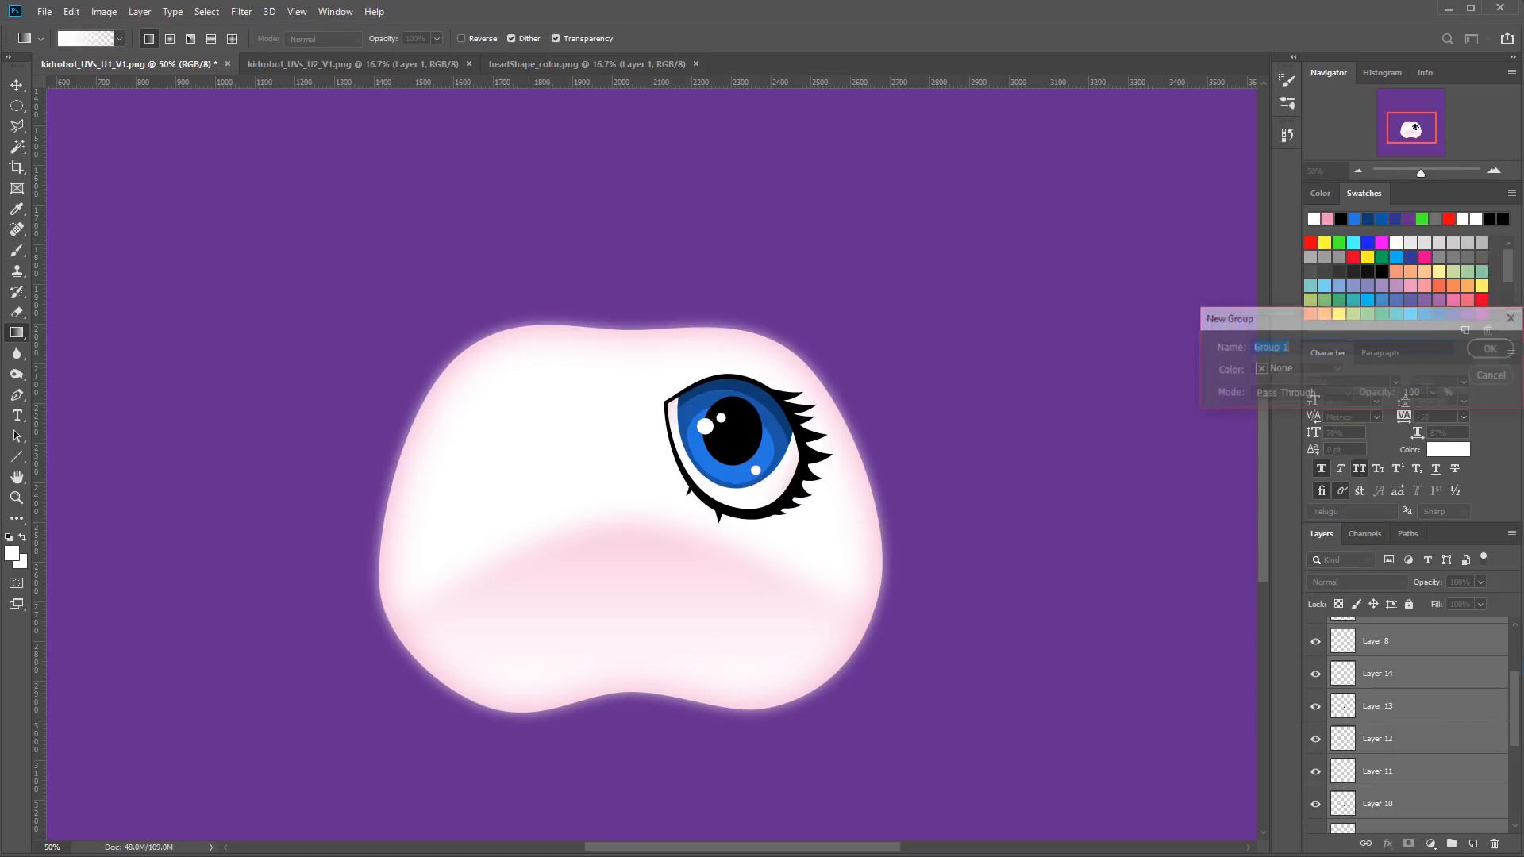
pyautogui.click(1496, 377)
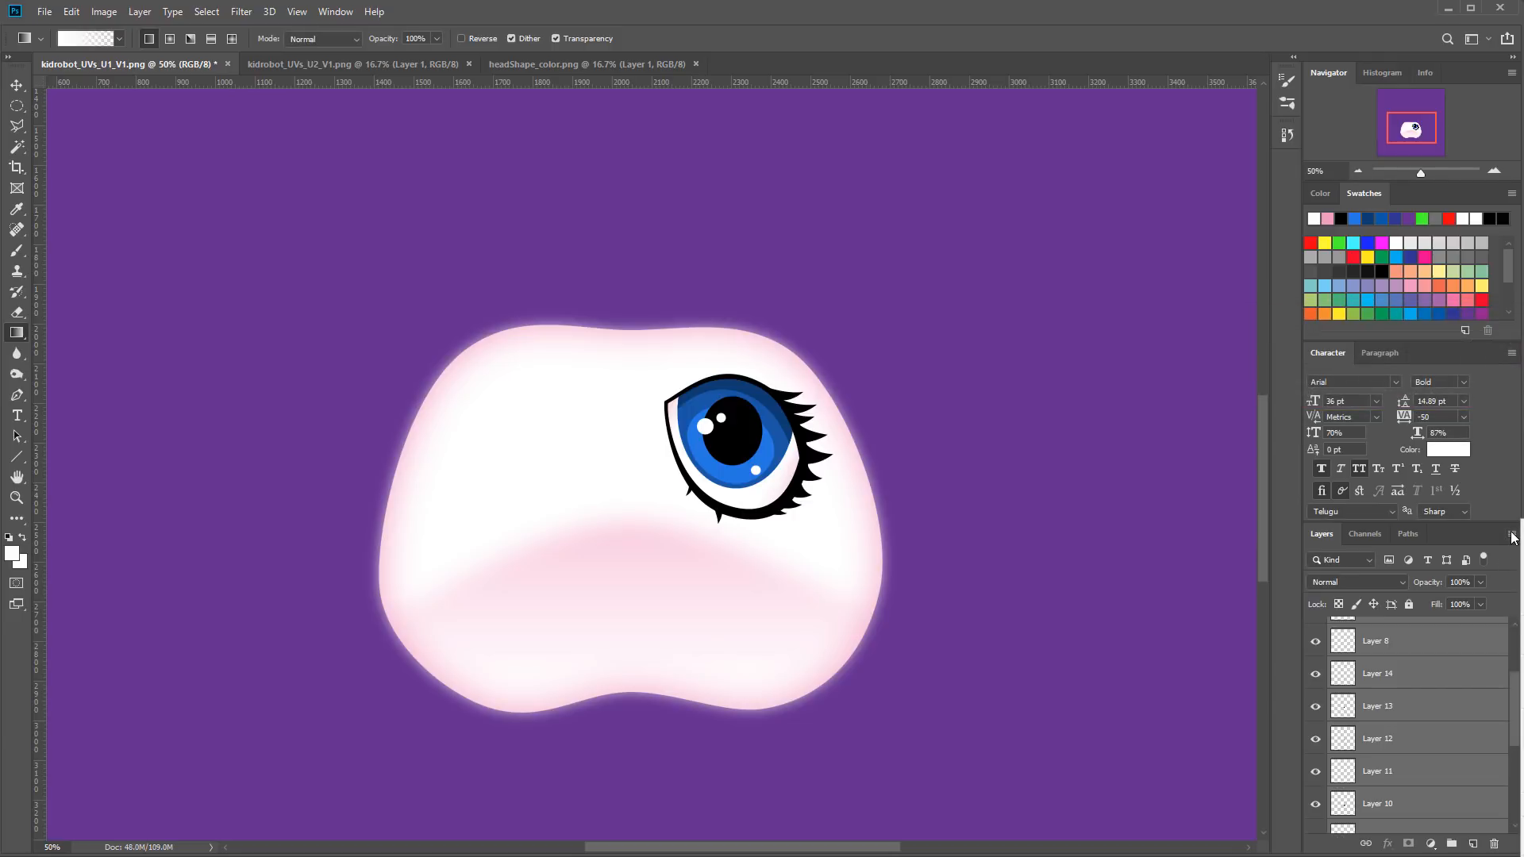
# Step: Group the selected eye layers as "eye_rt" and check the group by hiding and showing it
pyautogui.click(1521, 676)
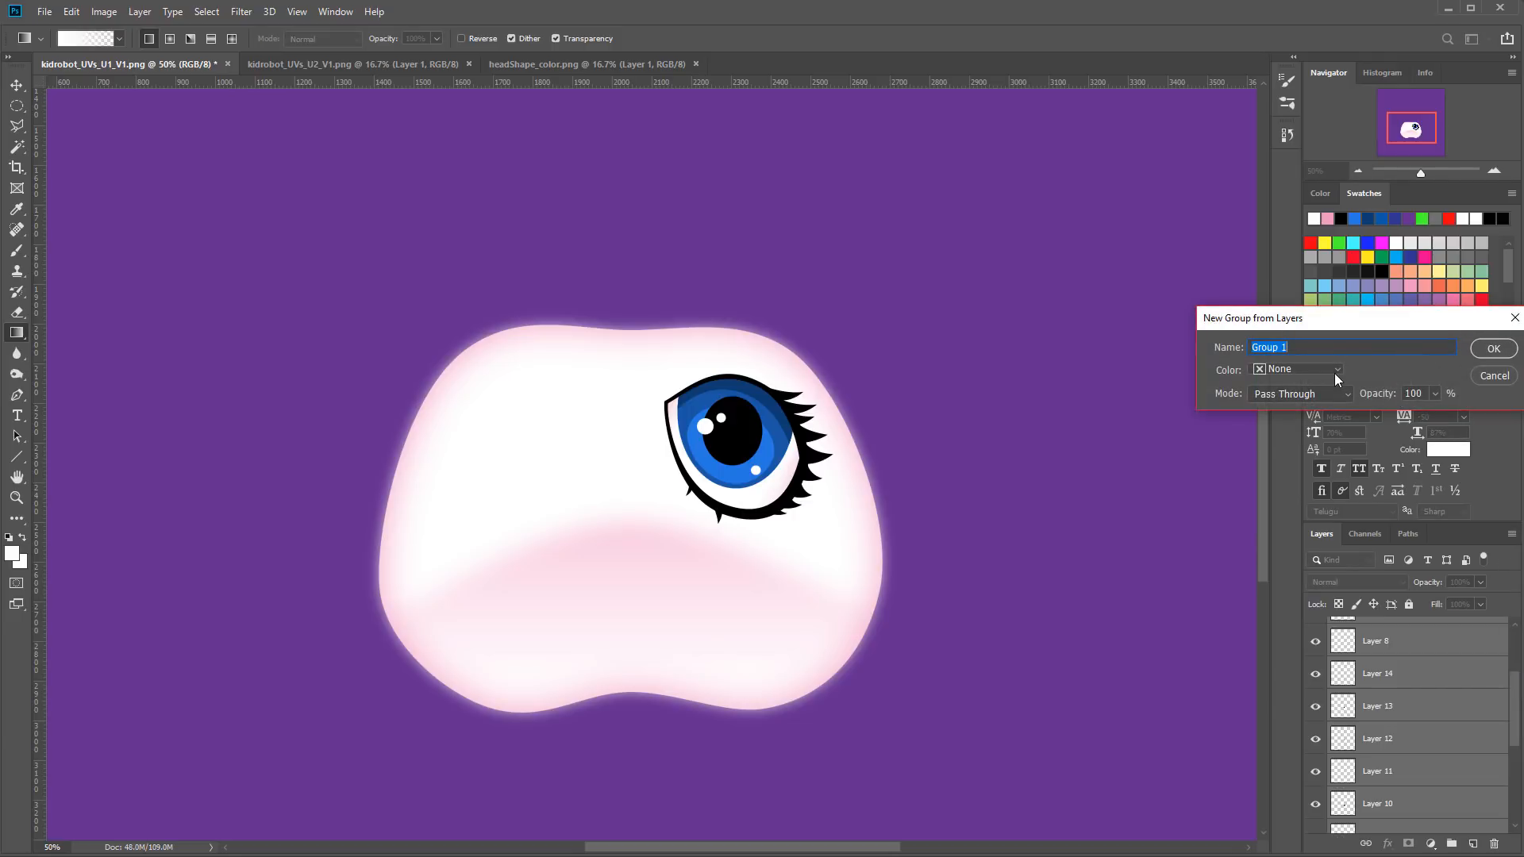
pyautogui.write('eye_rt')
pyautogui.press('Return')
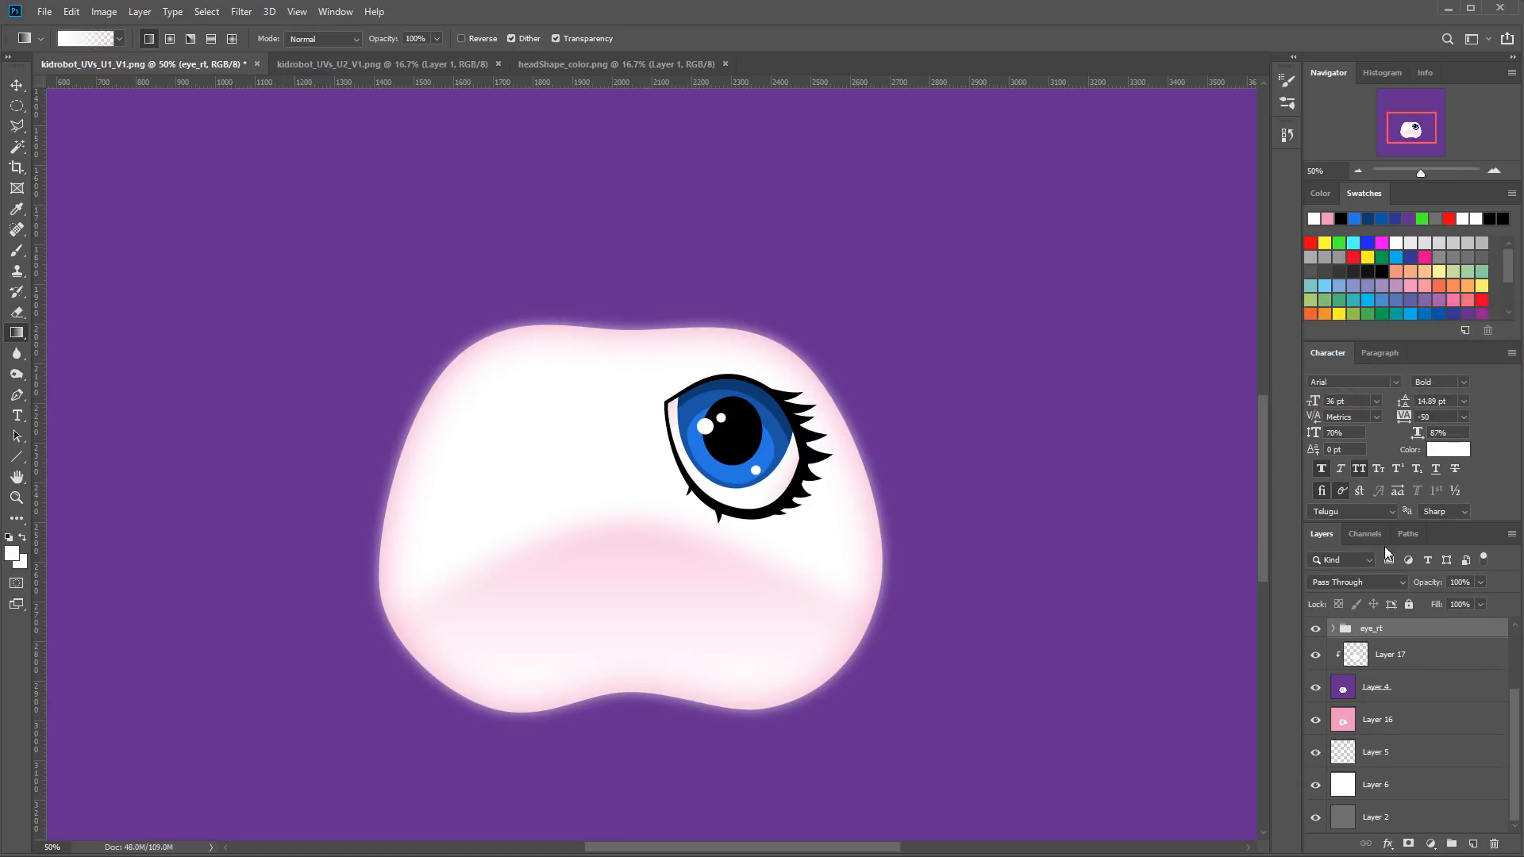
pyautogui.scroll(2, 1413, 690)
pyautogui.click(1315, 696)
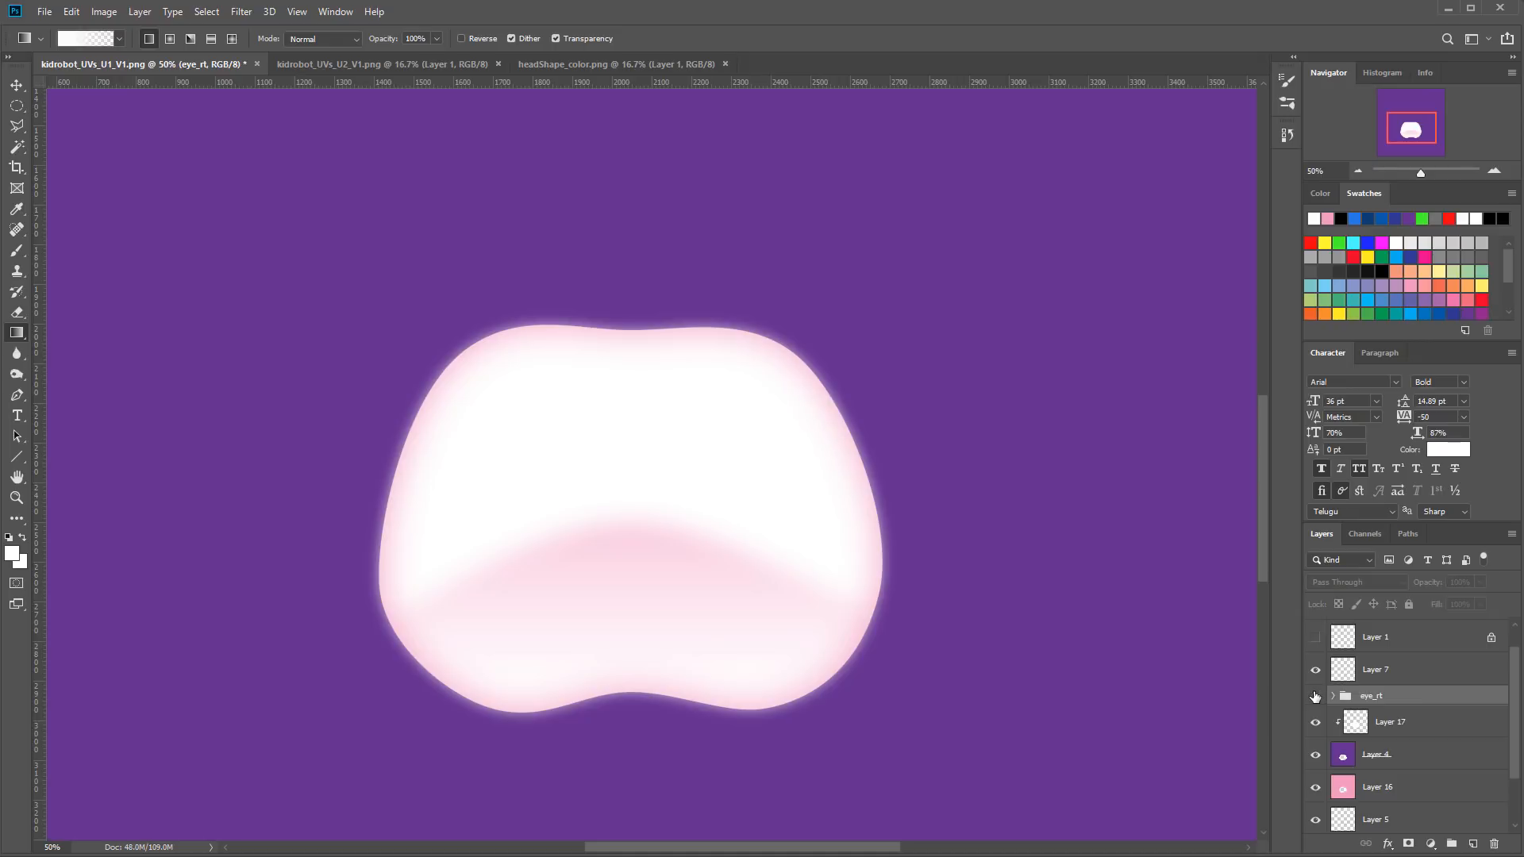
pyautogui.click(1315, 696)
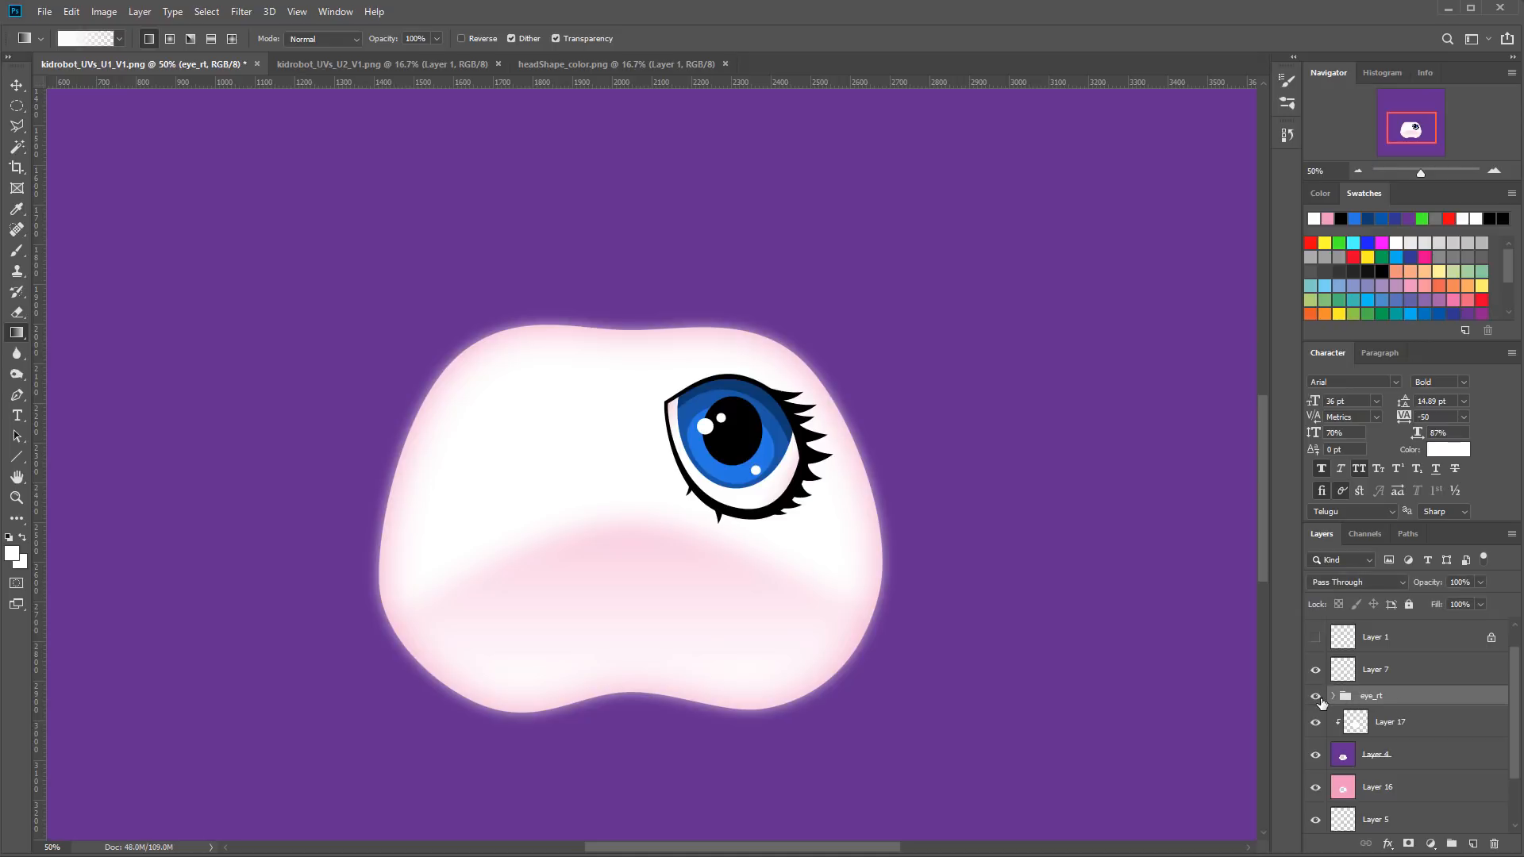
# Step: Duplicate the eye_rt group within the same document and name the copy "eye_lf"
pyautogui.rightClick(1391, 698)
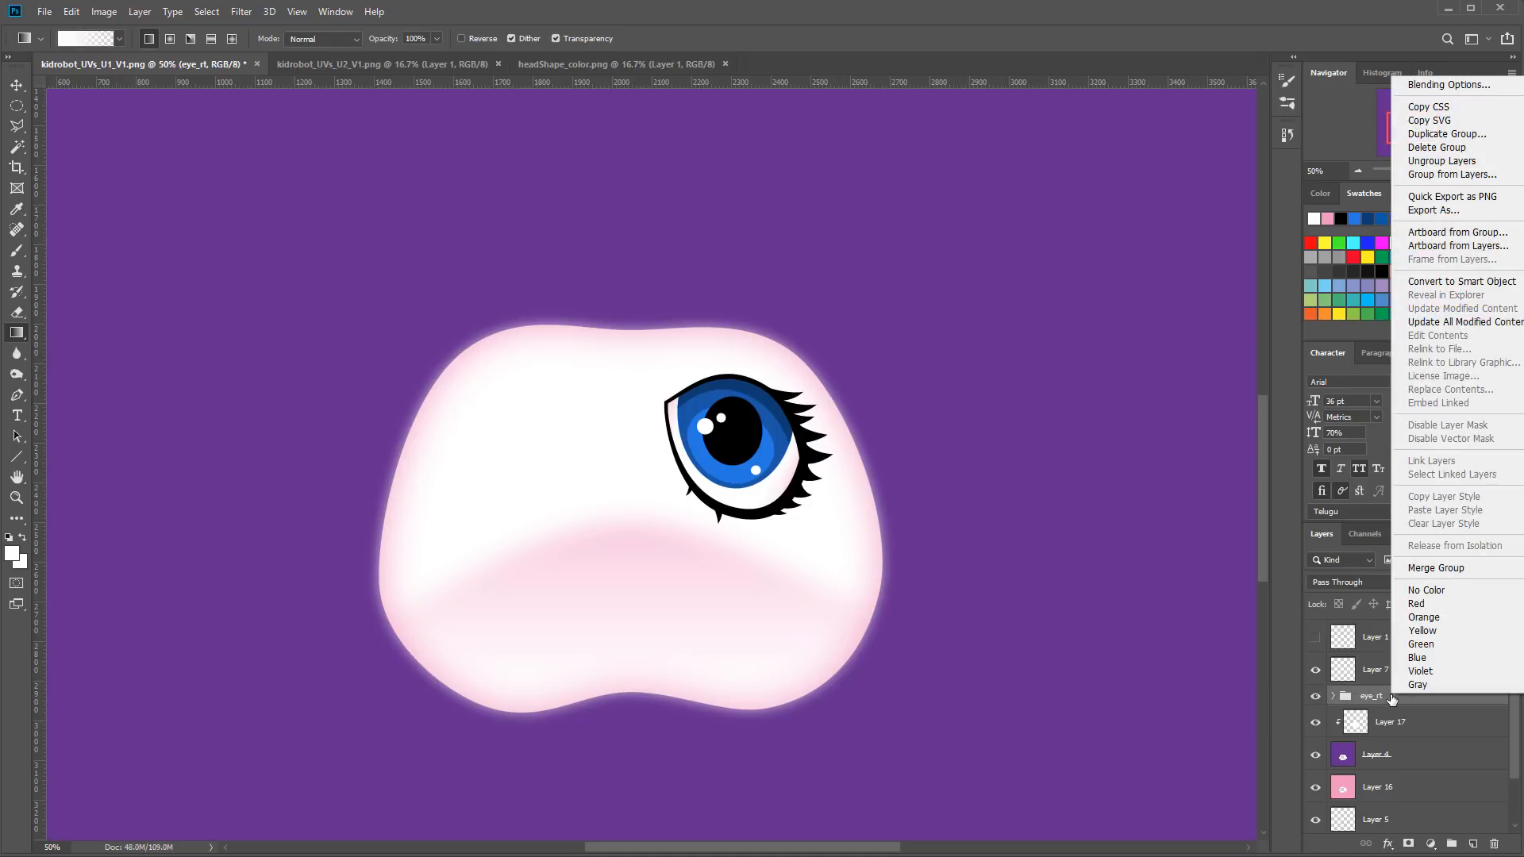
pyautogui.click(1446, 133)
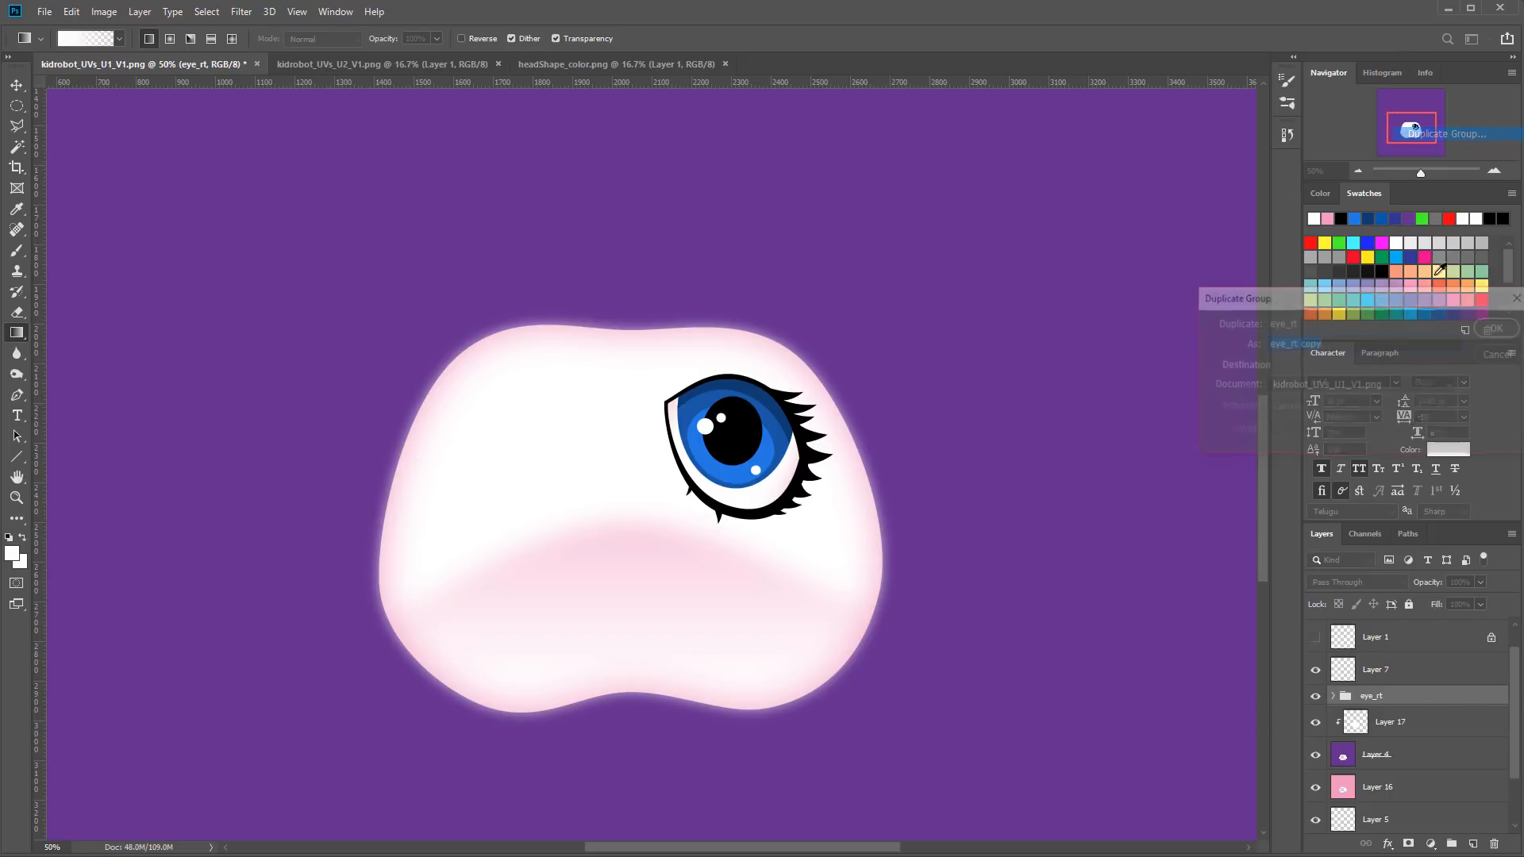
pyautogui.moveTo(1290, 345); pyautogui.dragTo(1351, 347)
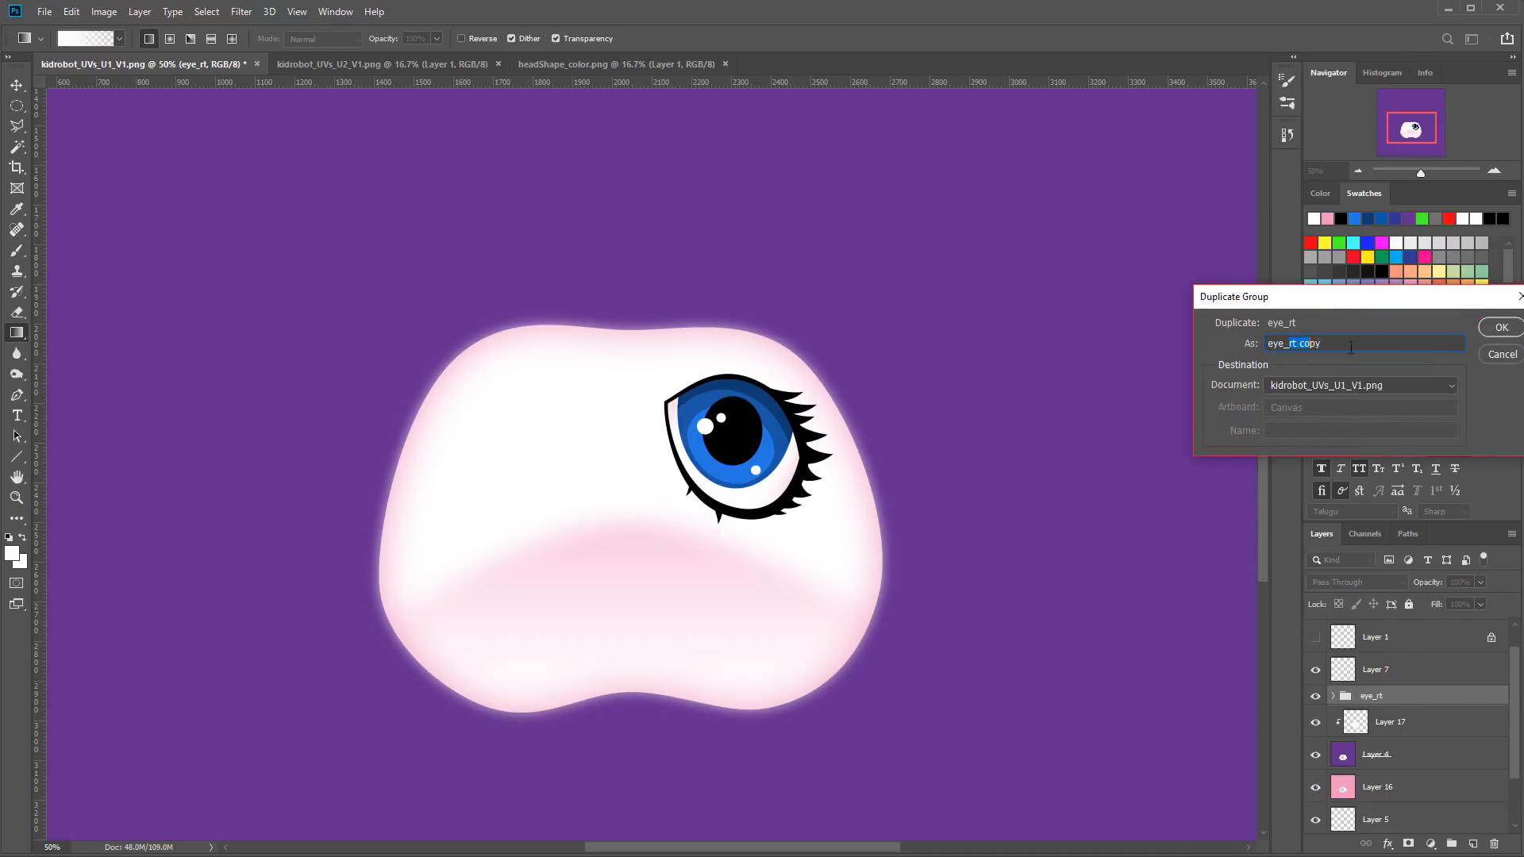
pyautogui.write('lf')
pyautogui.click(1501, 327)
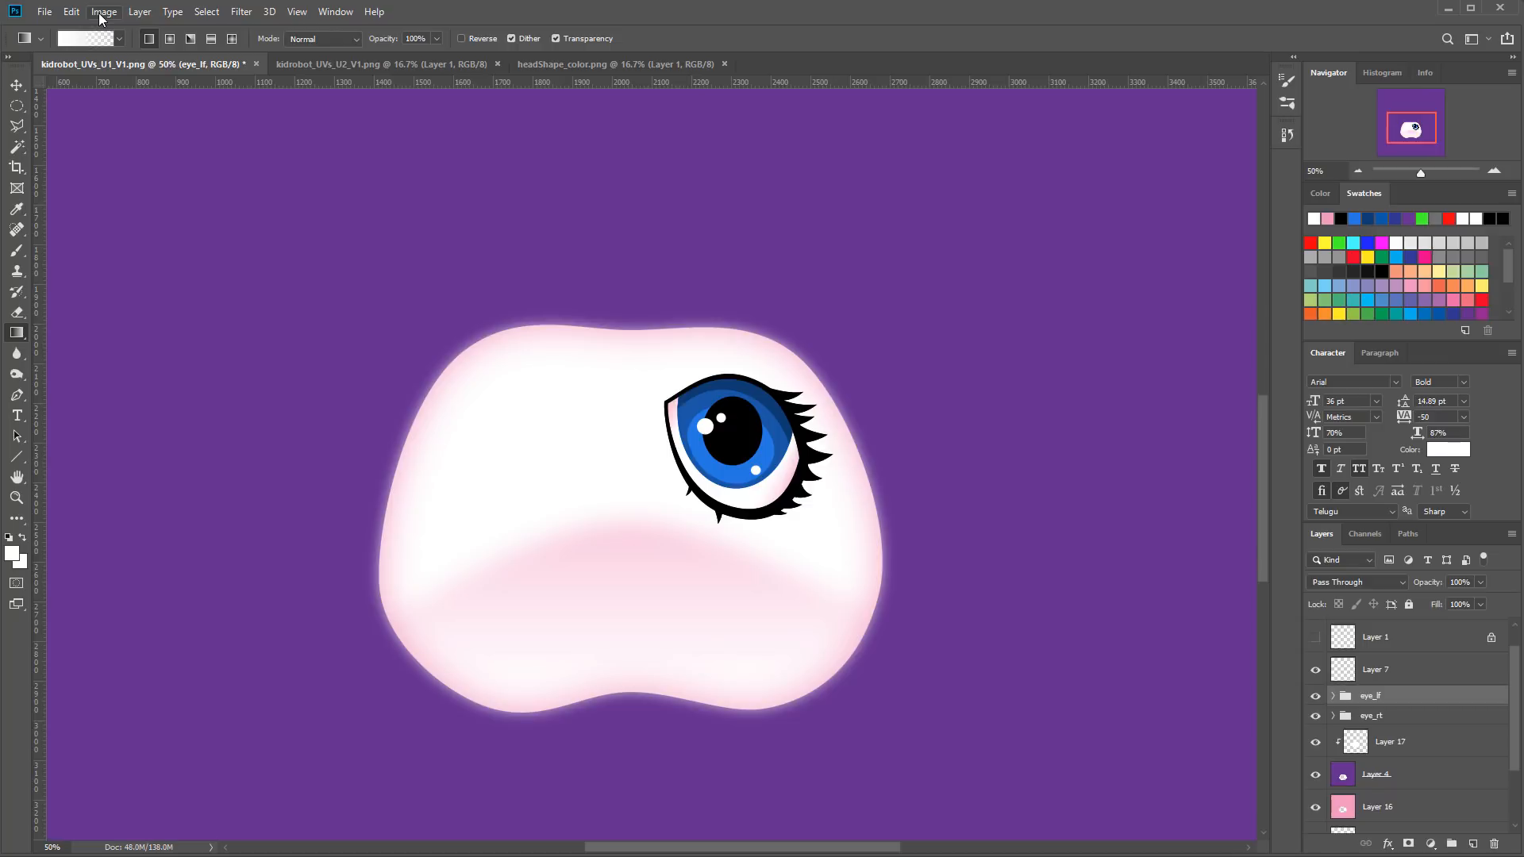
# Step: Flip the eye_lf group horizontally so it mirrors the original eye
pyautogui.click(71, 12)
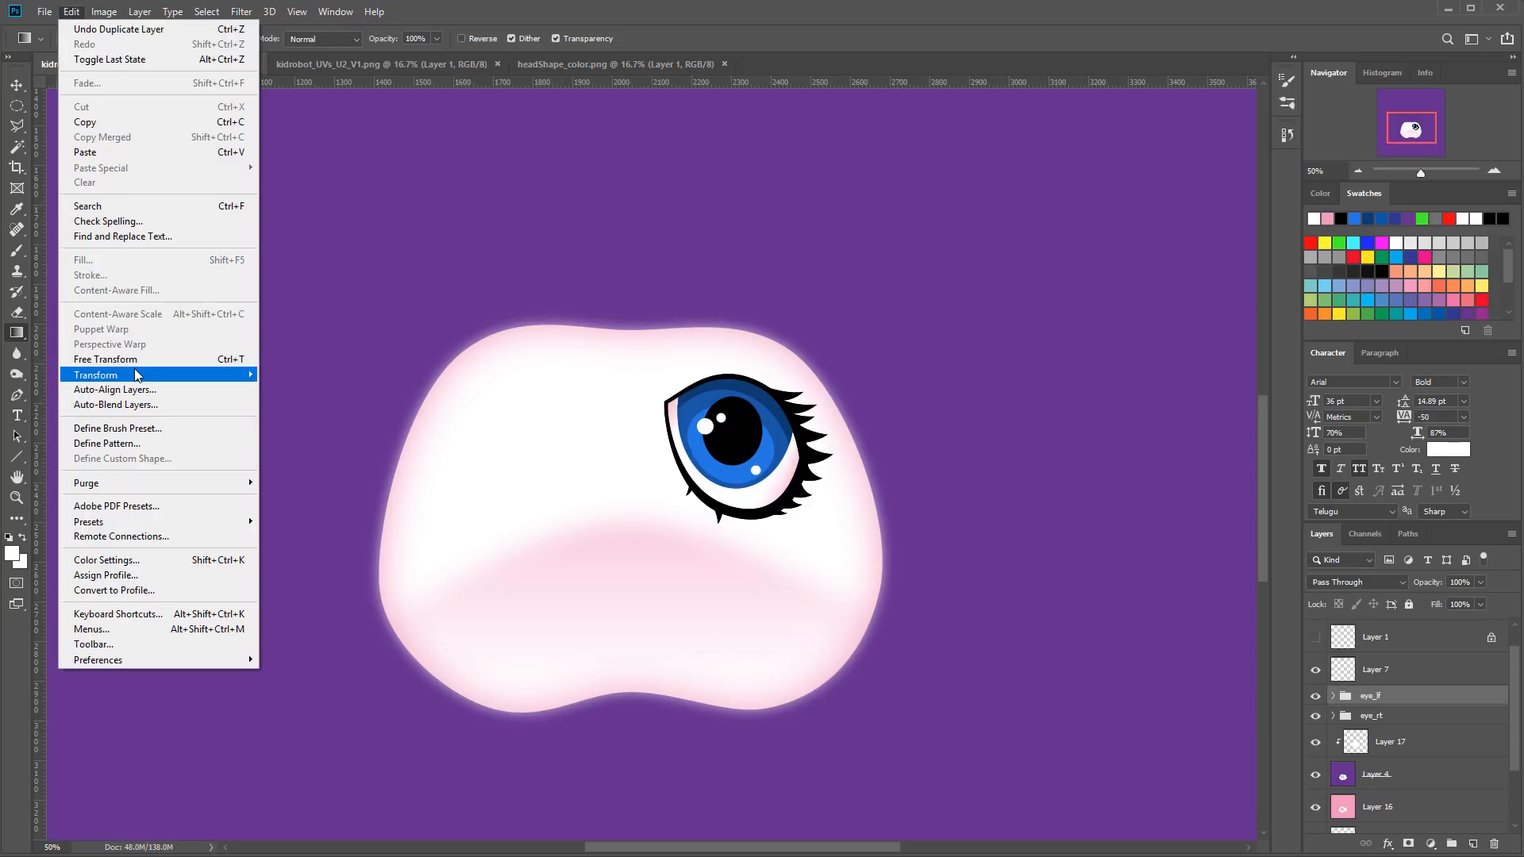
pyautogui.moveTo(135, 375)
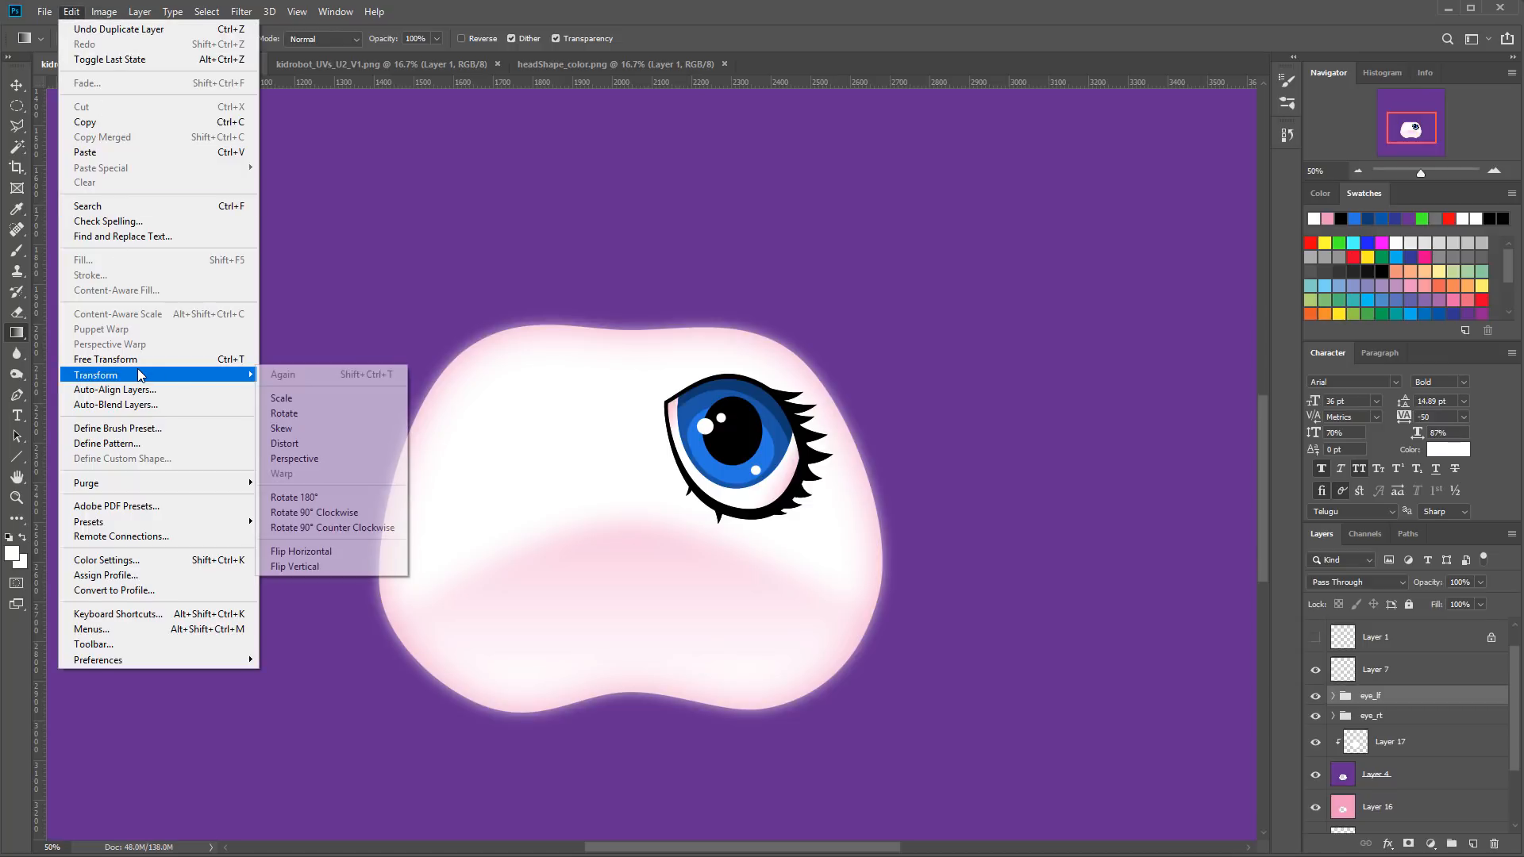
pyautogui.click(362, 551)
# Step: Move the eye_lf group straight across to the other side of the face, using the temporarily shown UV wireframe on Layer 1 as a symmetry guide
pyautogui.click(21, 87)
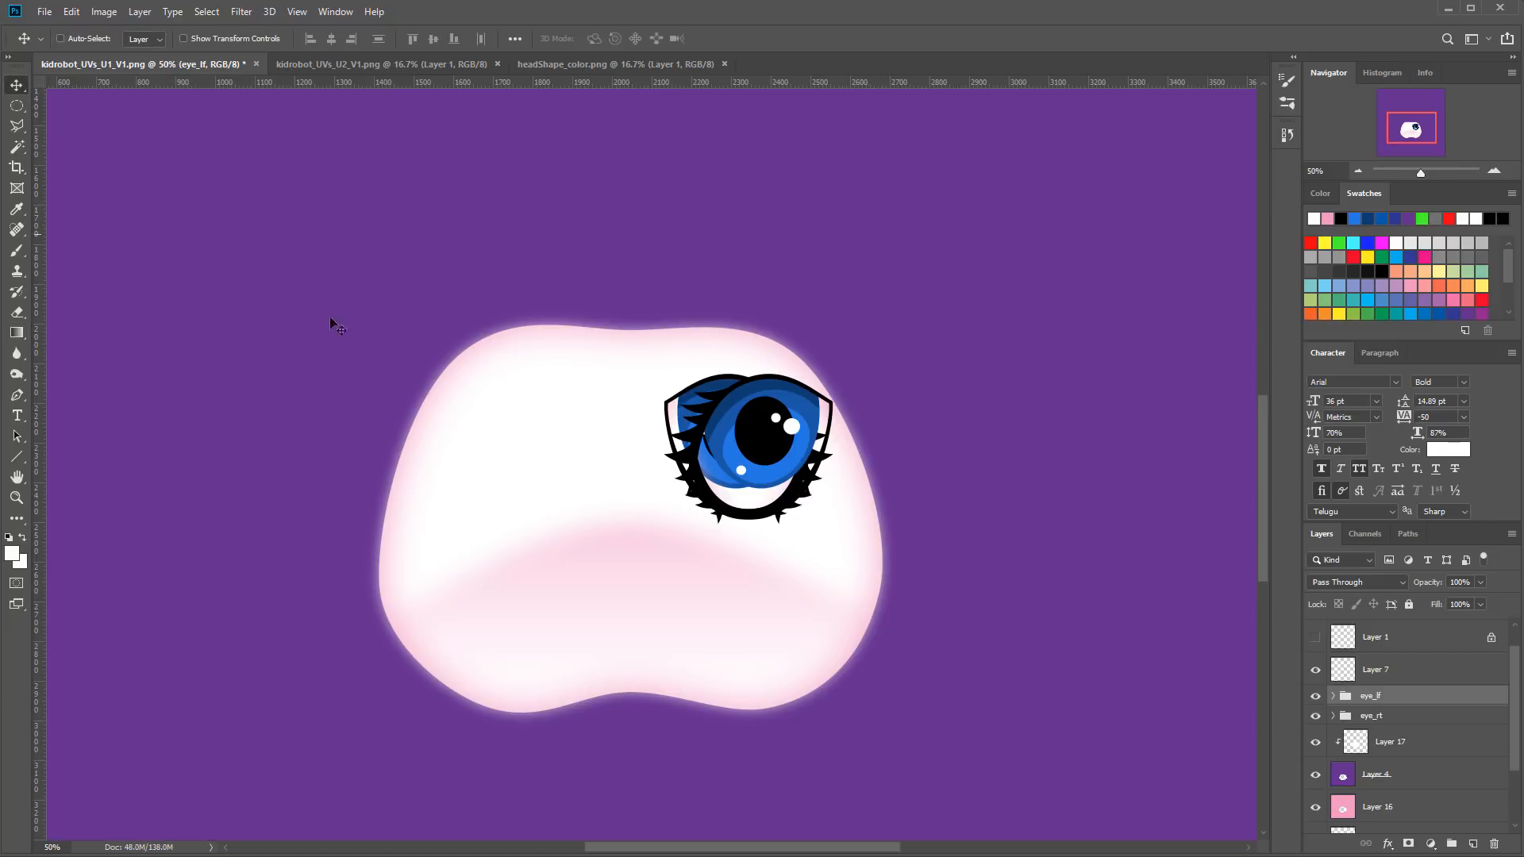
pyautogui.click(1316, 636)
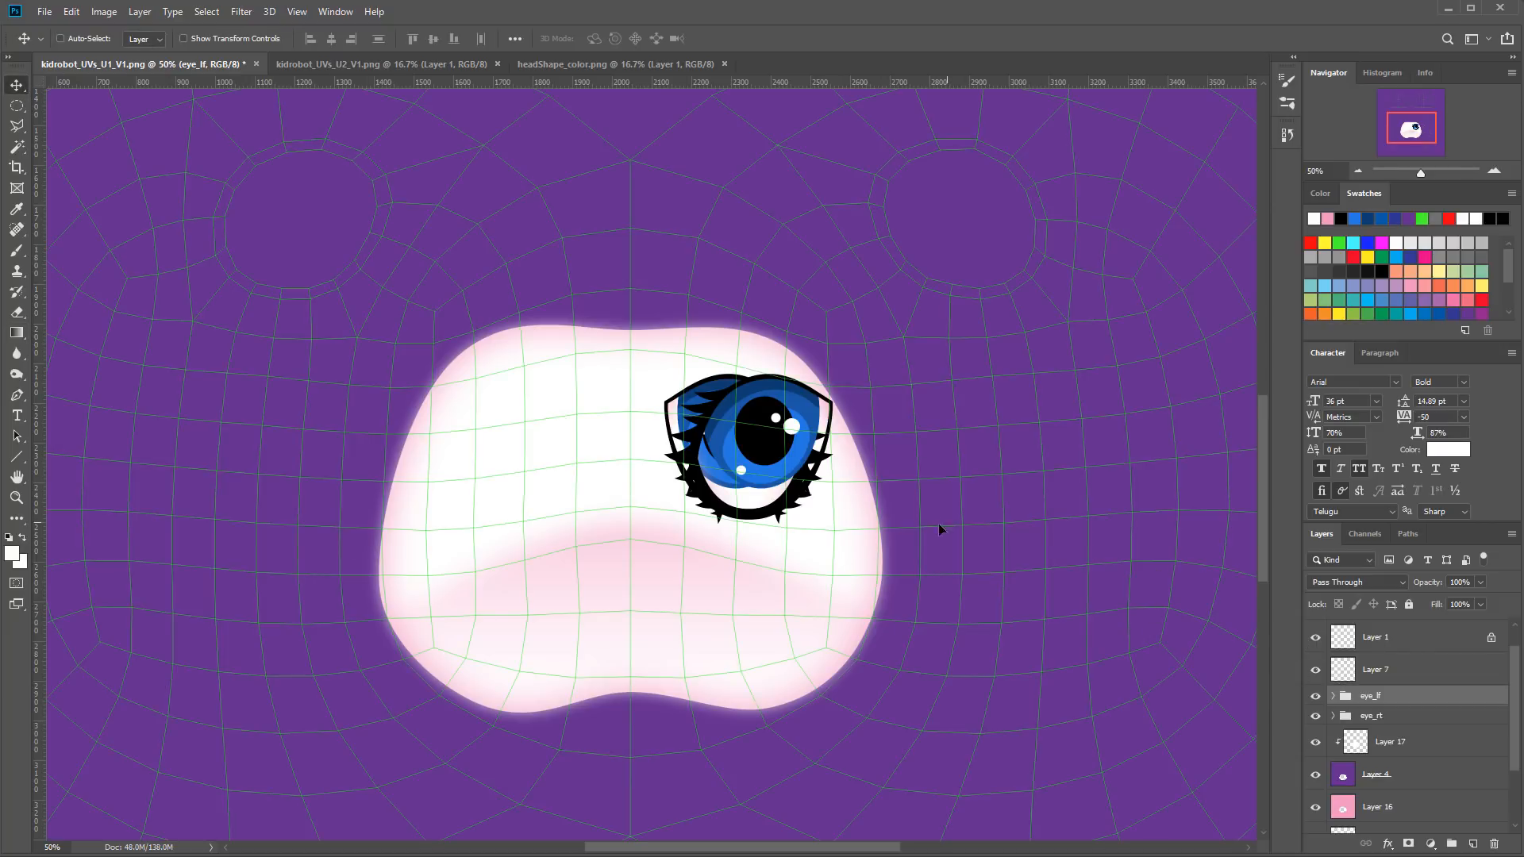
pyautogui.keyDown('shift'); pyautogui.moveTo(939, 528); pyautogui.dragTo(714, 534); pyautogui.keyUp('shift')
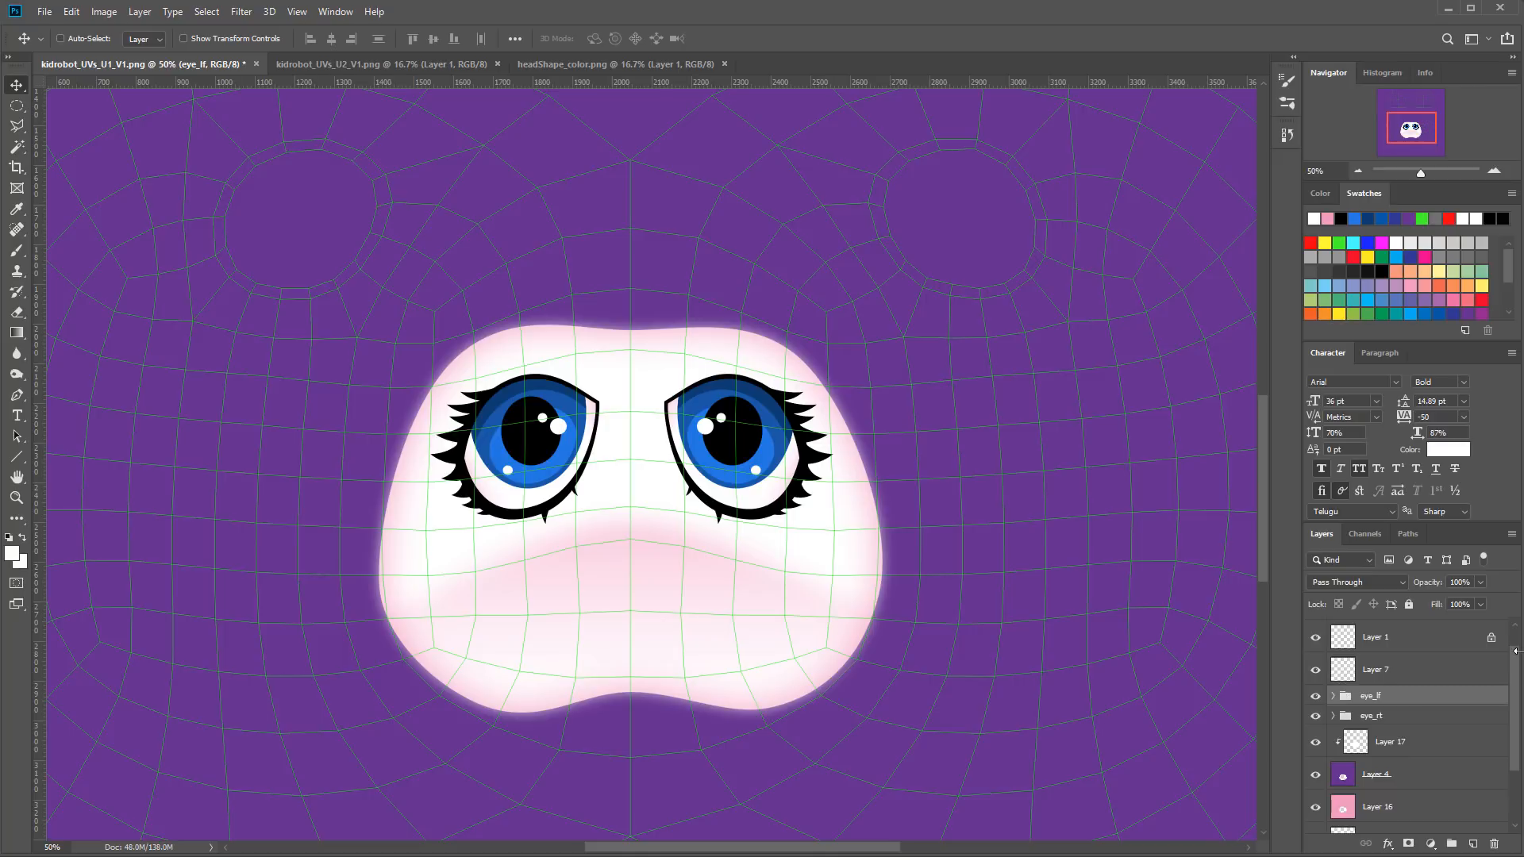
pyautogui.click(1315, 637)
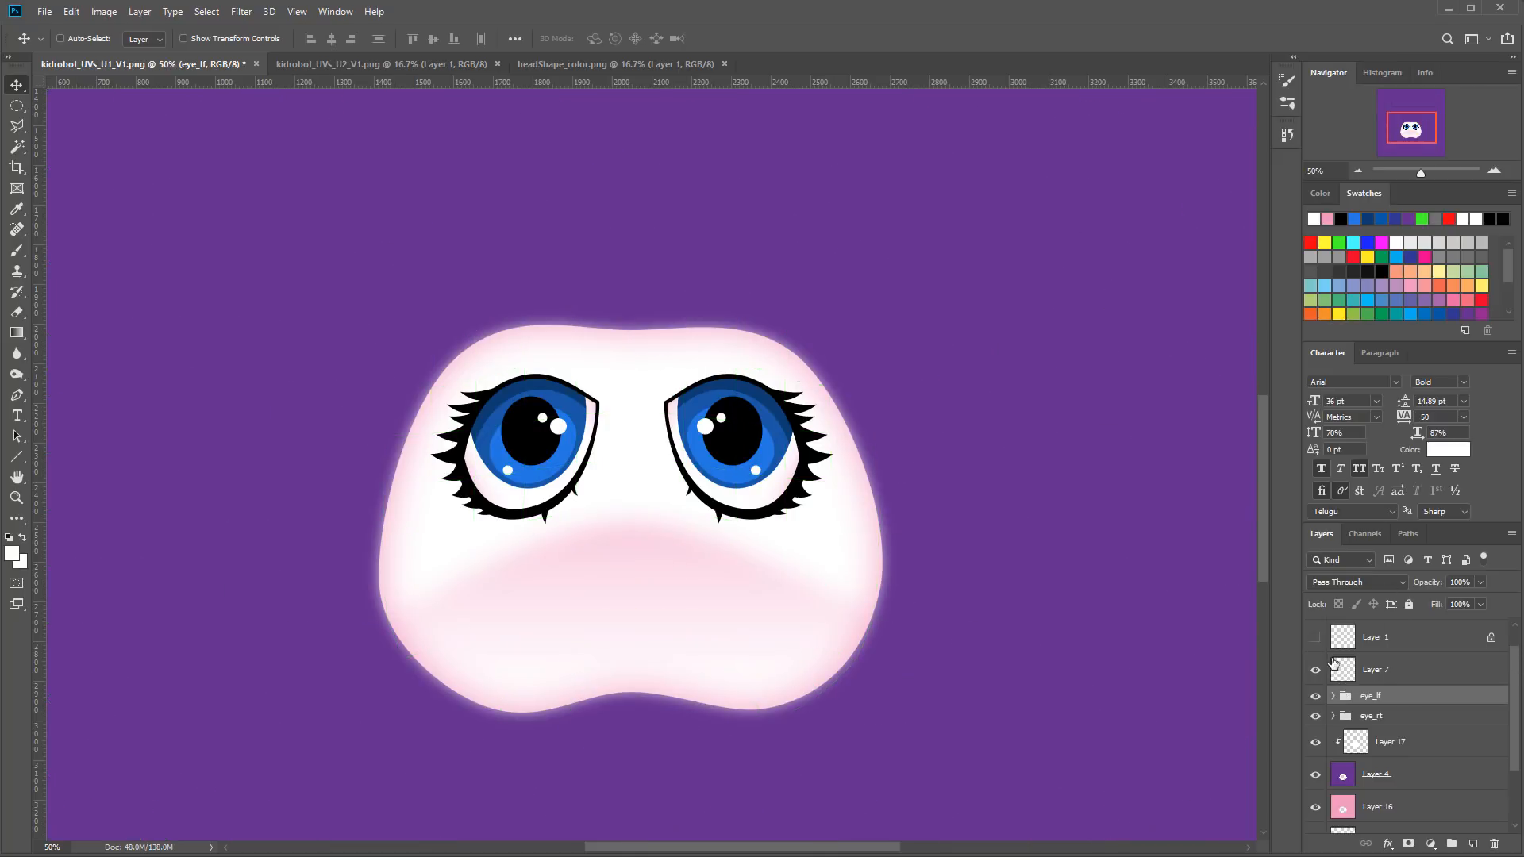
# Step: Examine the face with both eyes up close and across the whole texture
pyautogui.click(1358, 171)
pyautogui.click(1358, 171)
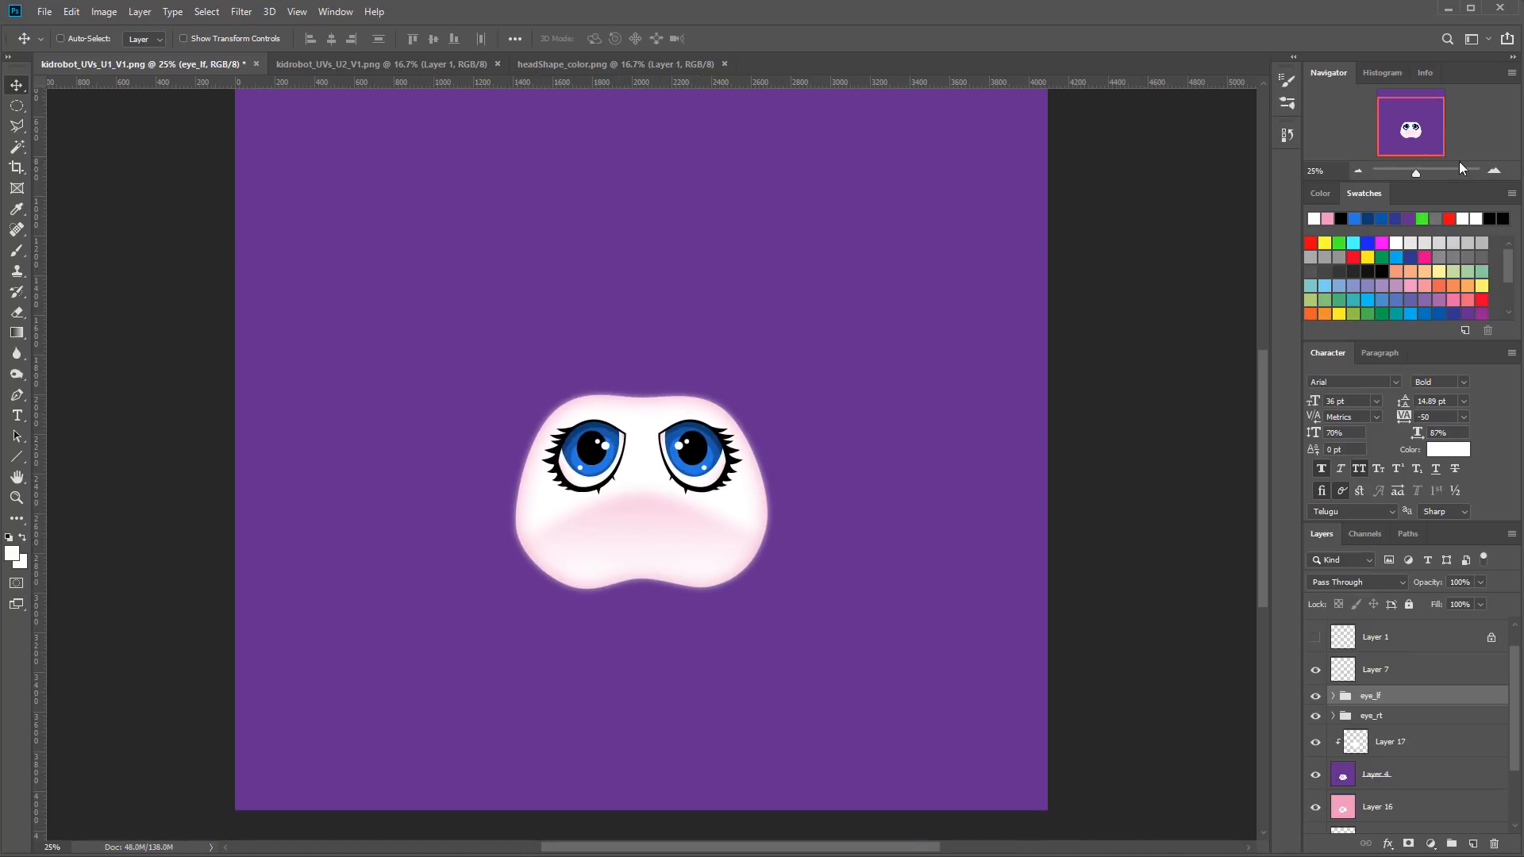
pyautogui.click(1495, 172)
pyautogui.click(1495, 172)
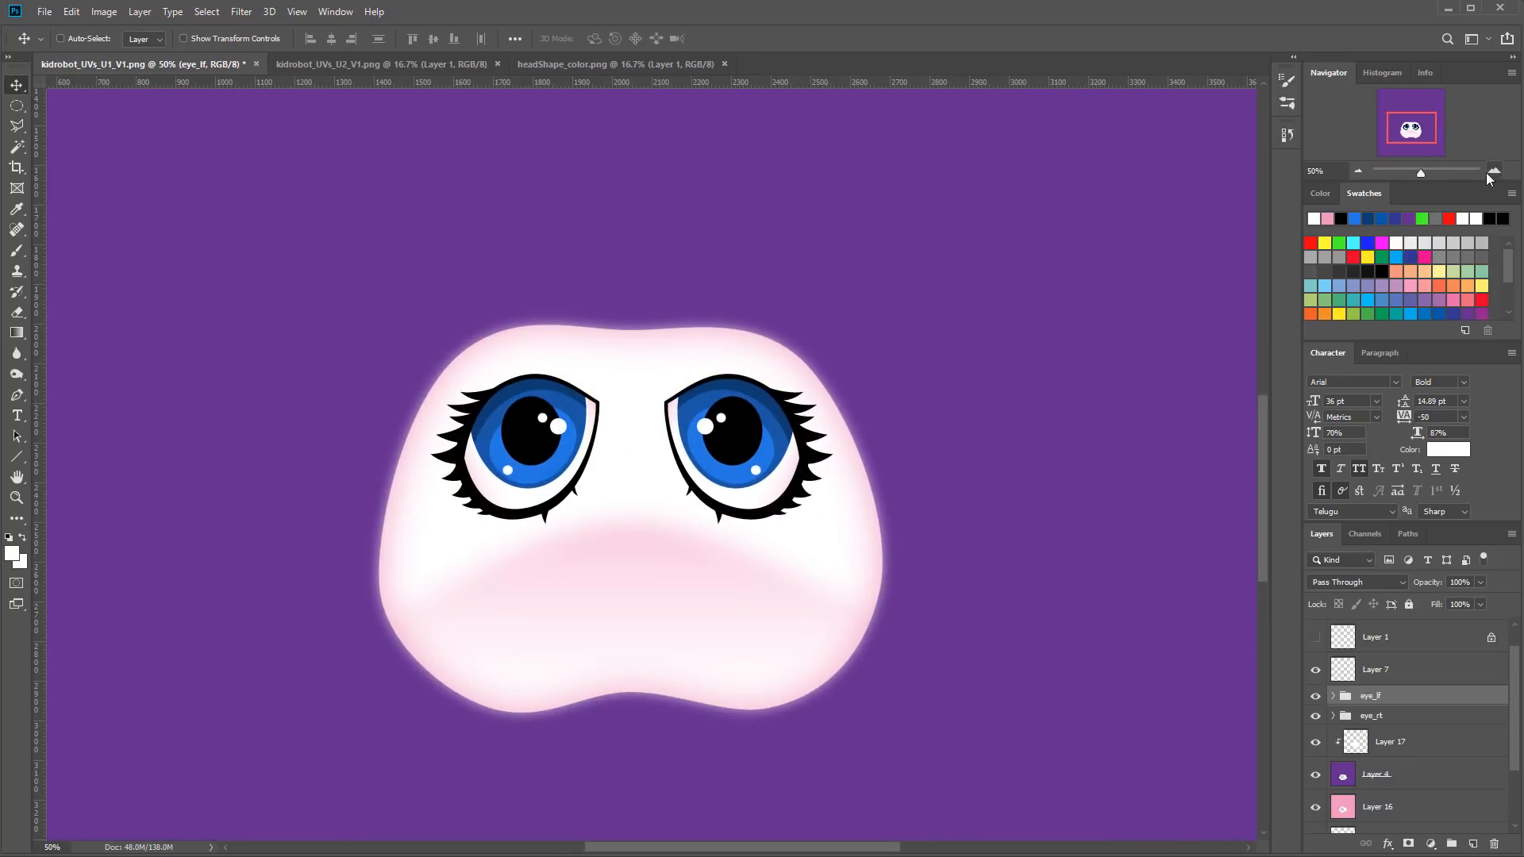
pyautogui.click(1360, 171)
pyautogui.click(1360, 171)
pyautogui.click(1360, 172)
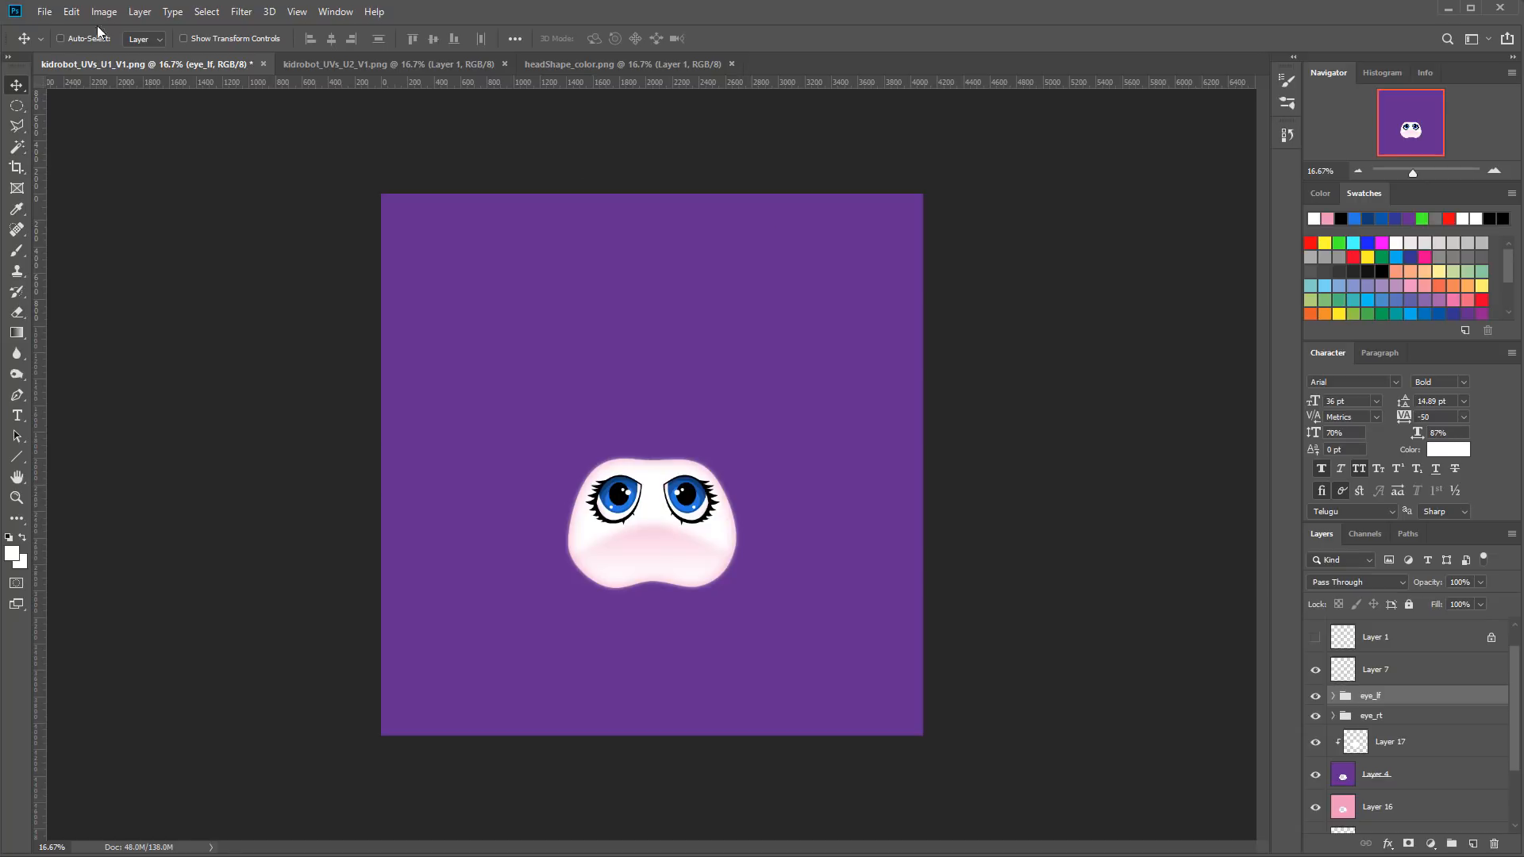
# Step: Save the layered texture in the sourceimages folder as a Photoshop file named kidrobot_face_1001.psd
pyautogui.click(44, 11)
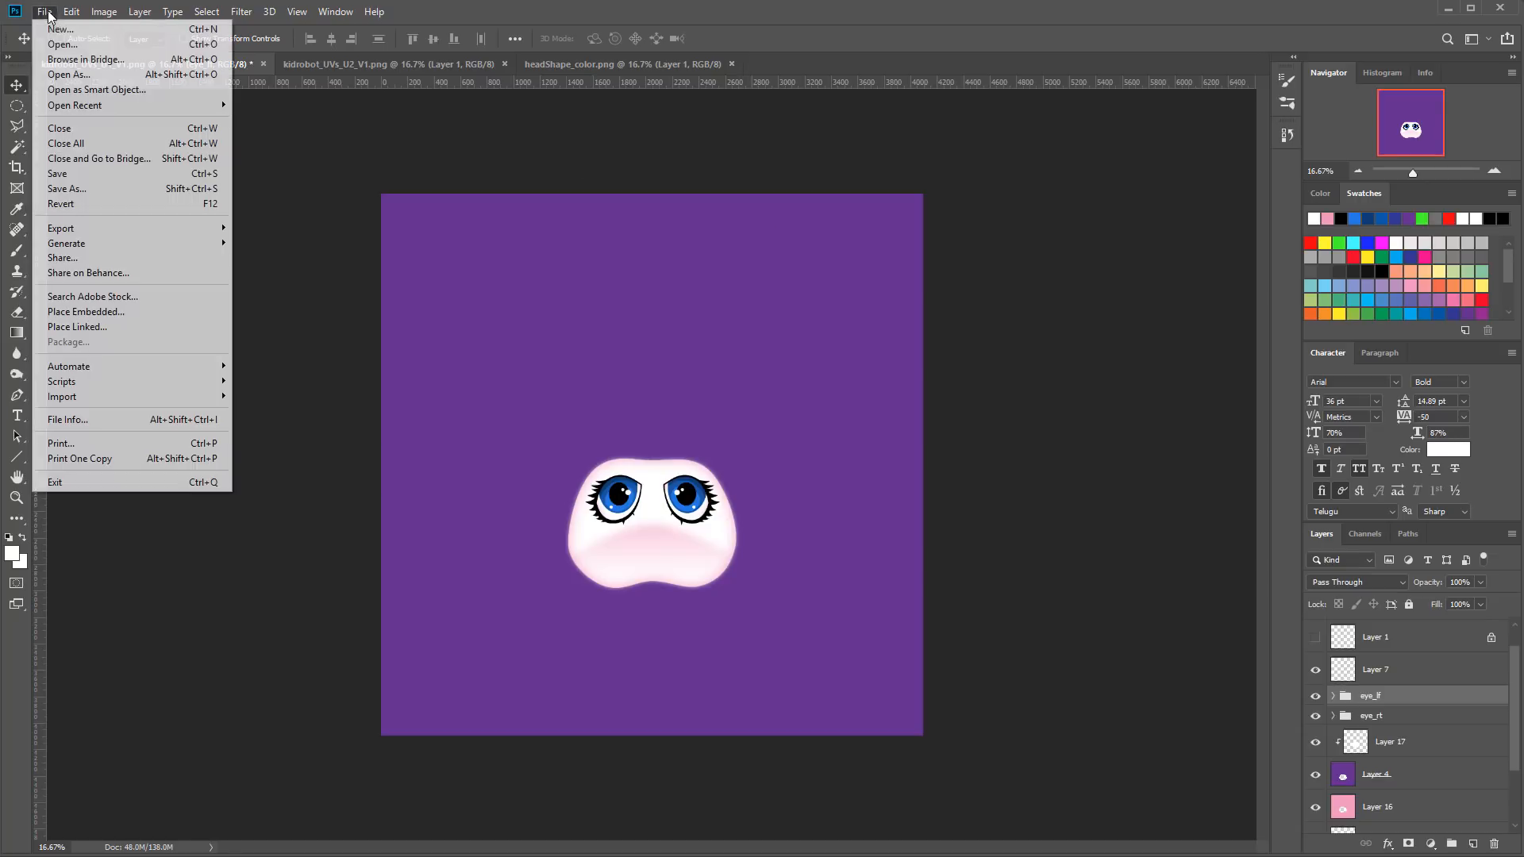
pyautogui.click(122, 188)
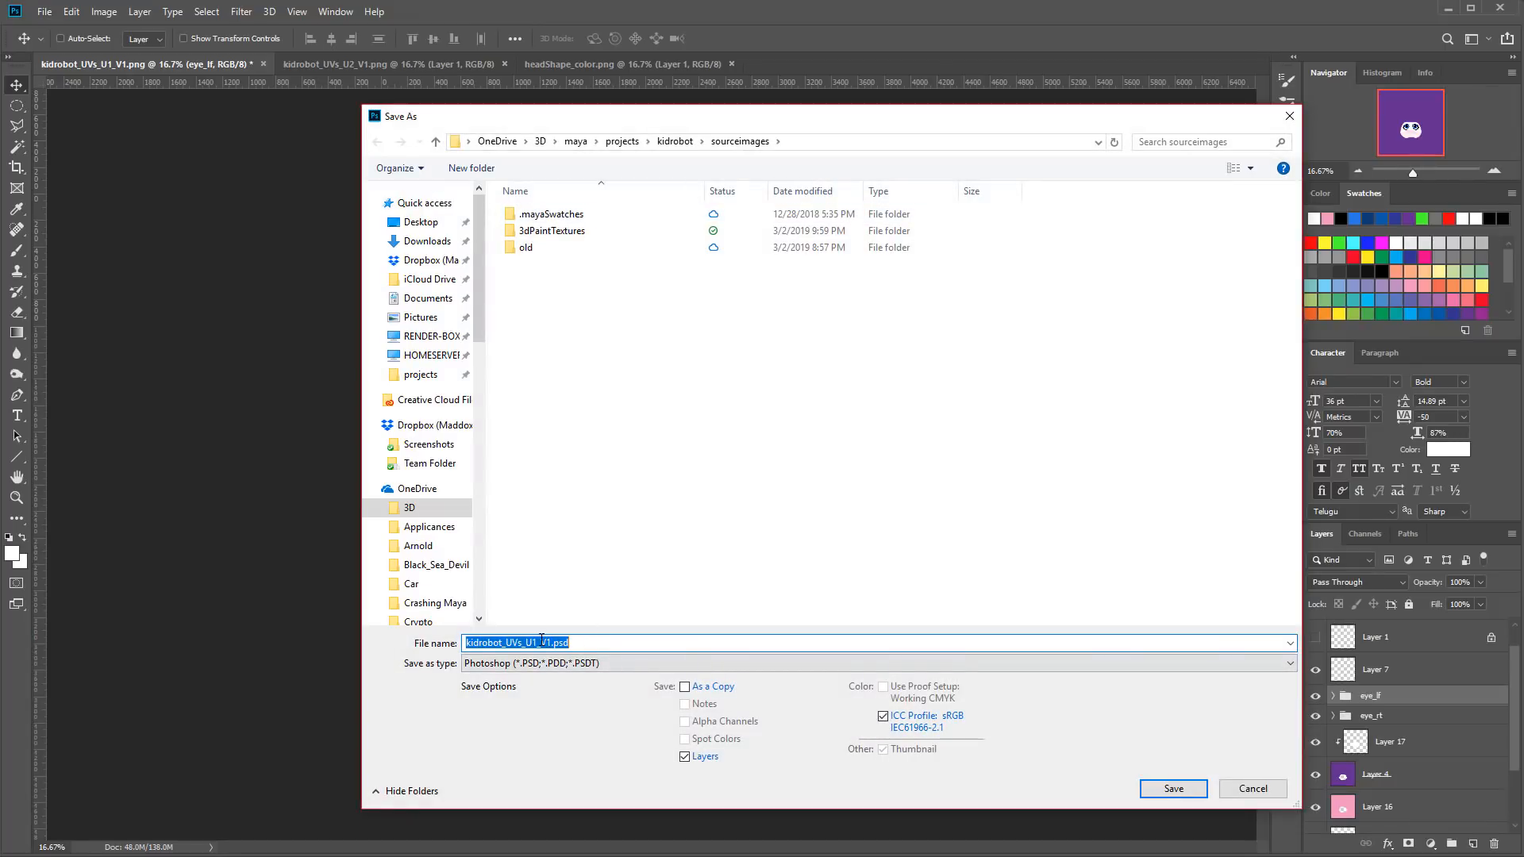
pyautogui.write('kidrobot')
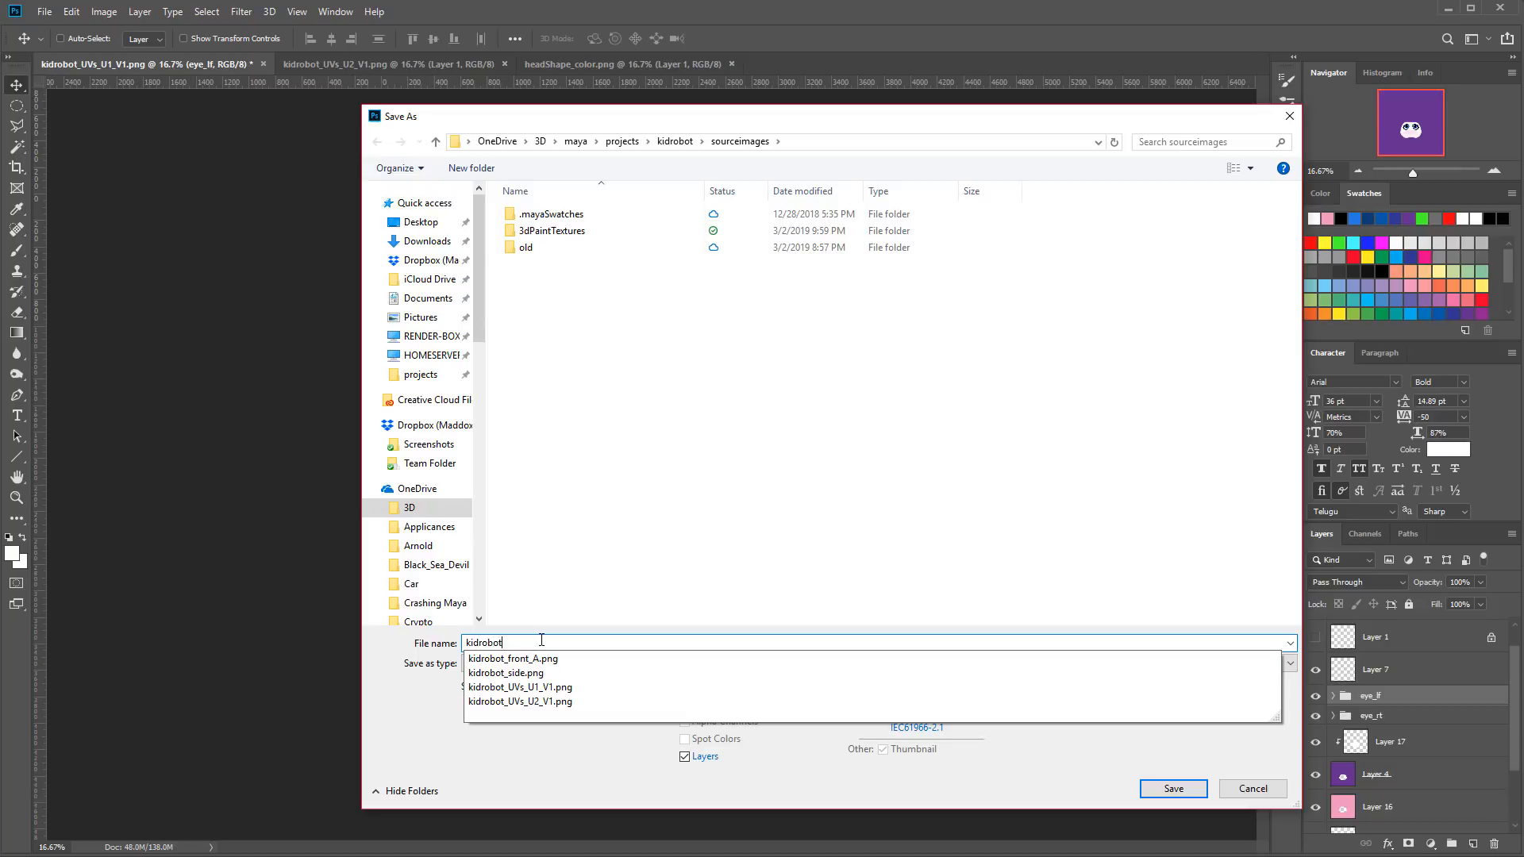
pyautogui.write('_face_1001.psd')
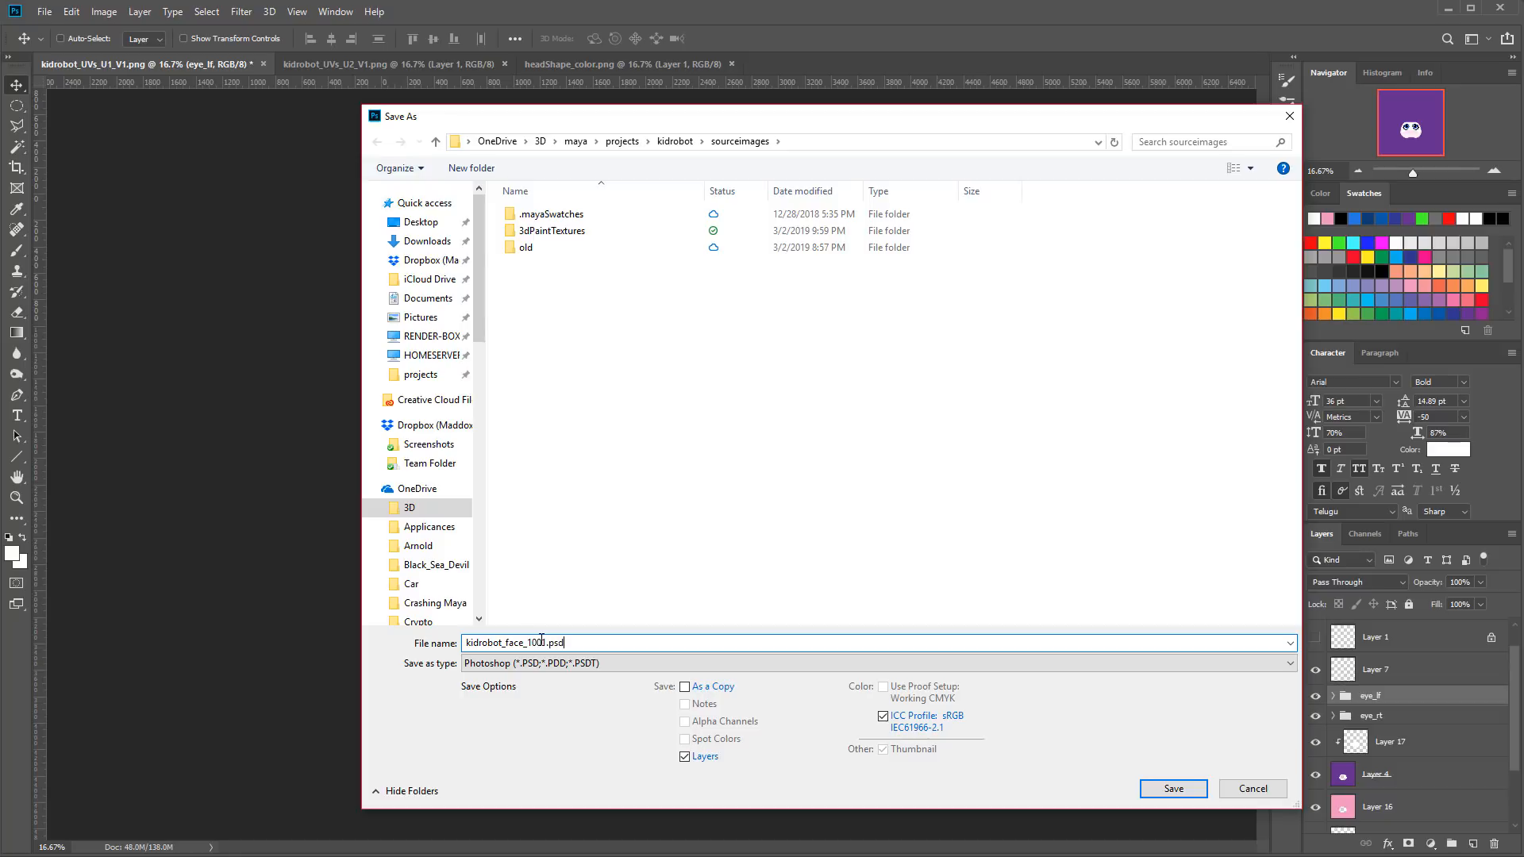
# Step: Save the layered document as kidrobot_face_1001.psd and flatten the image, discarding the hidden layers
pyautogui.click(1174, 789)
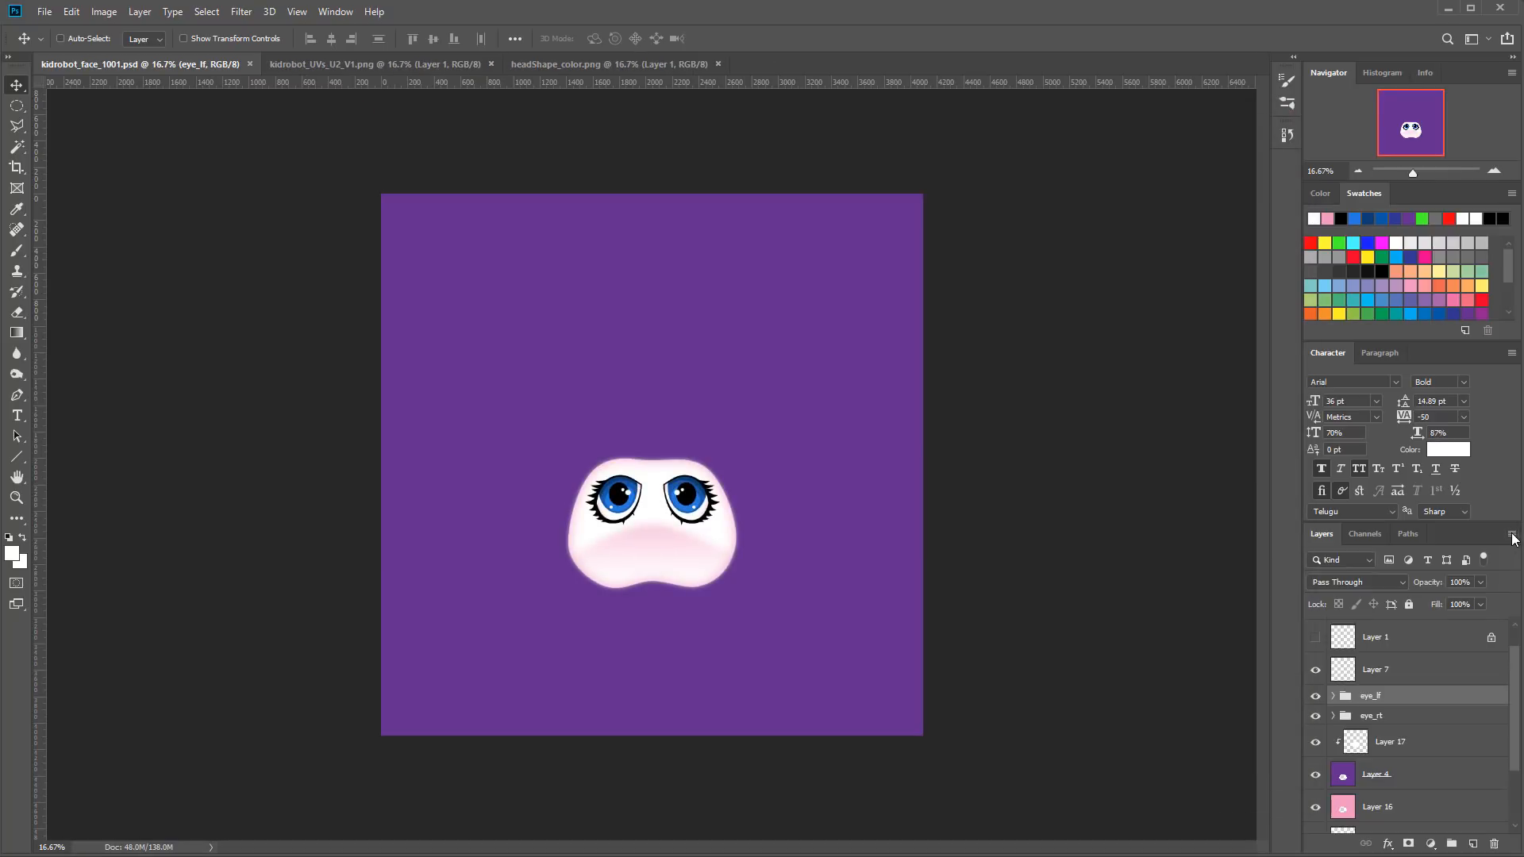
pyautogui.click(1521, 826)
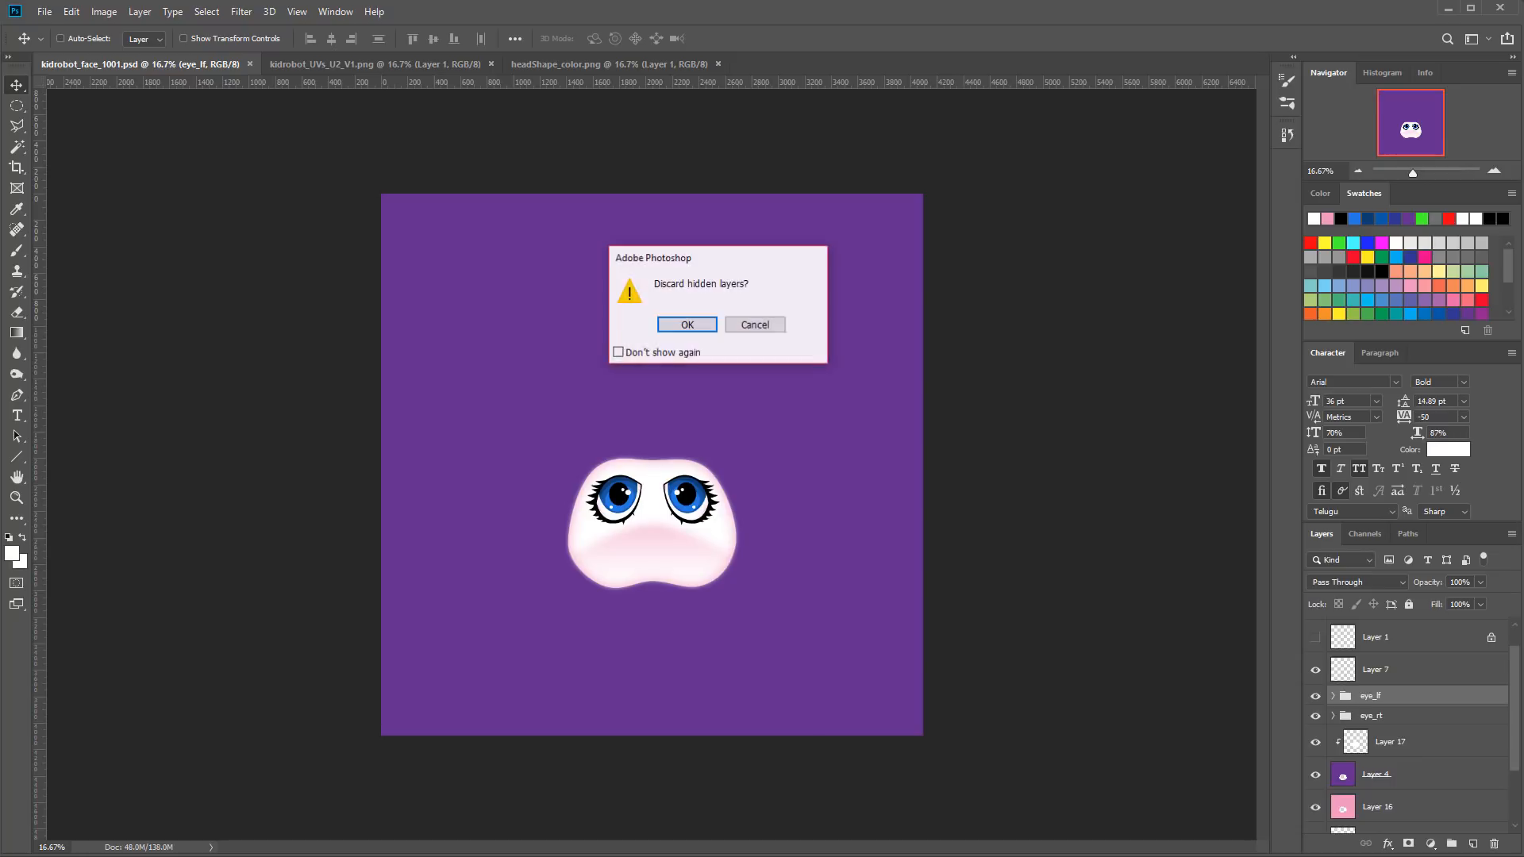
pyautogui.click(699, 324)
# Step: Start saving the flattened face texture under a new name in PNG format
pyautogui.click(44, 11)
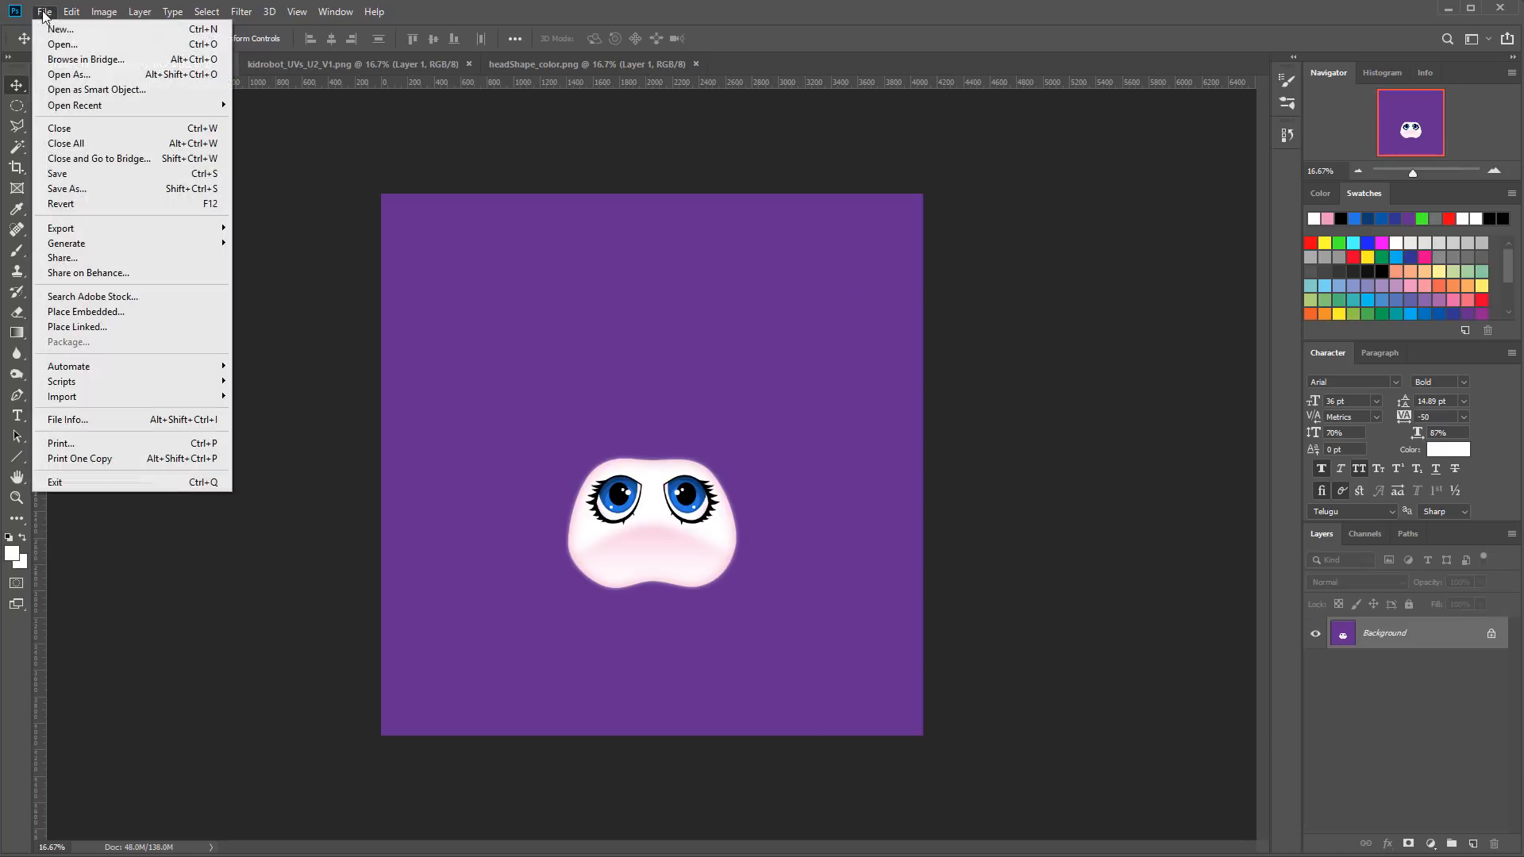
pyautogui.click(109, 189)
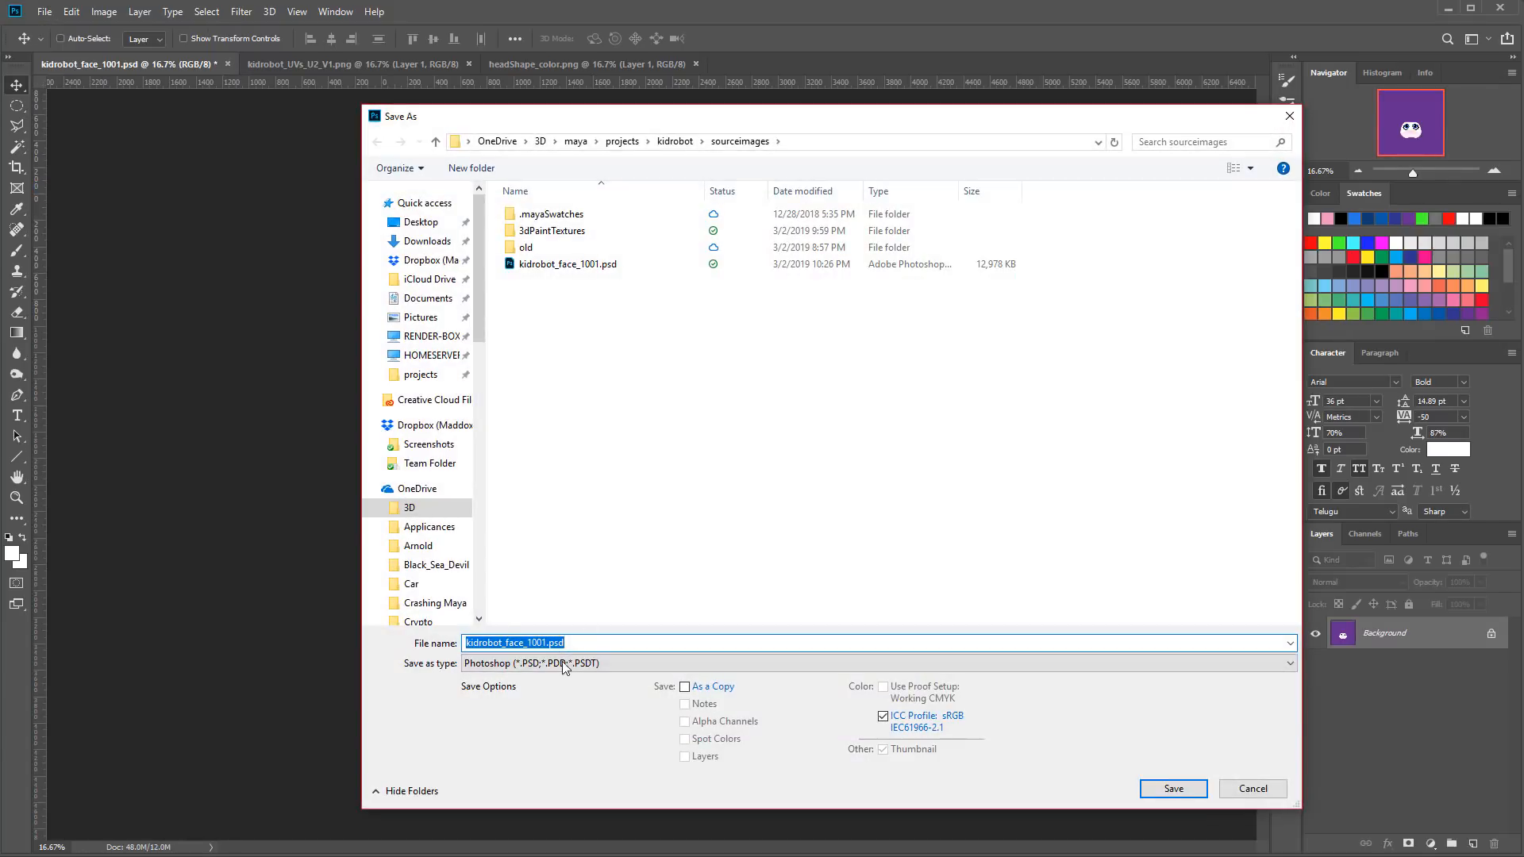
pyautogui.click(563, 662)
pyautogui.click(631, 856)
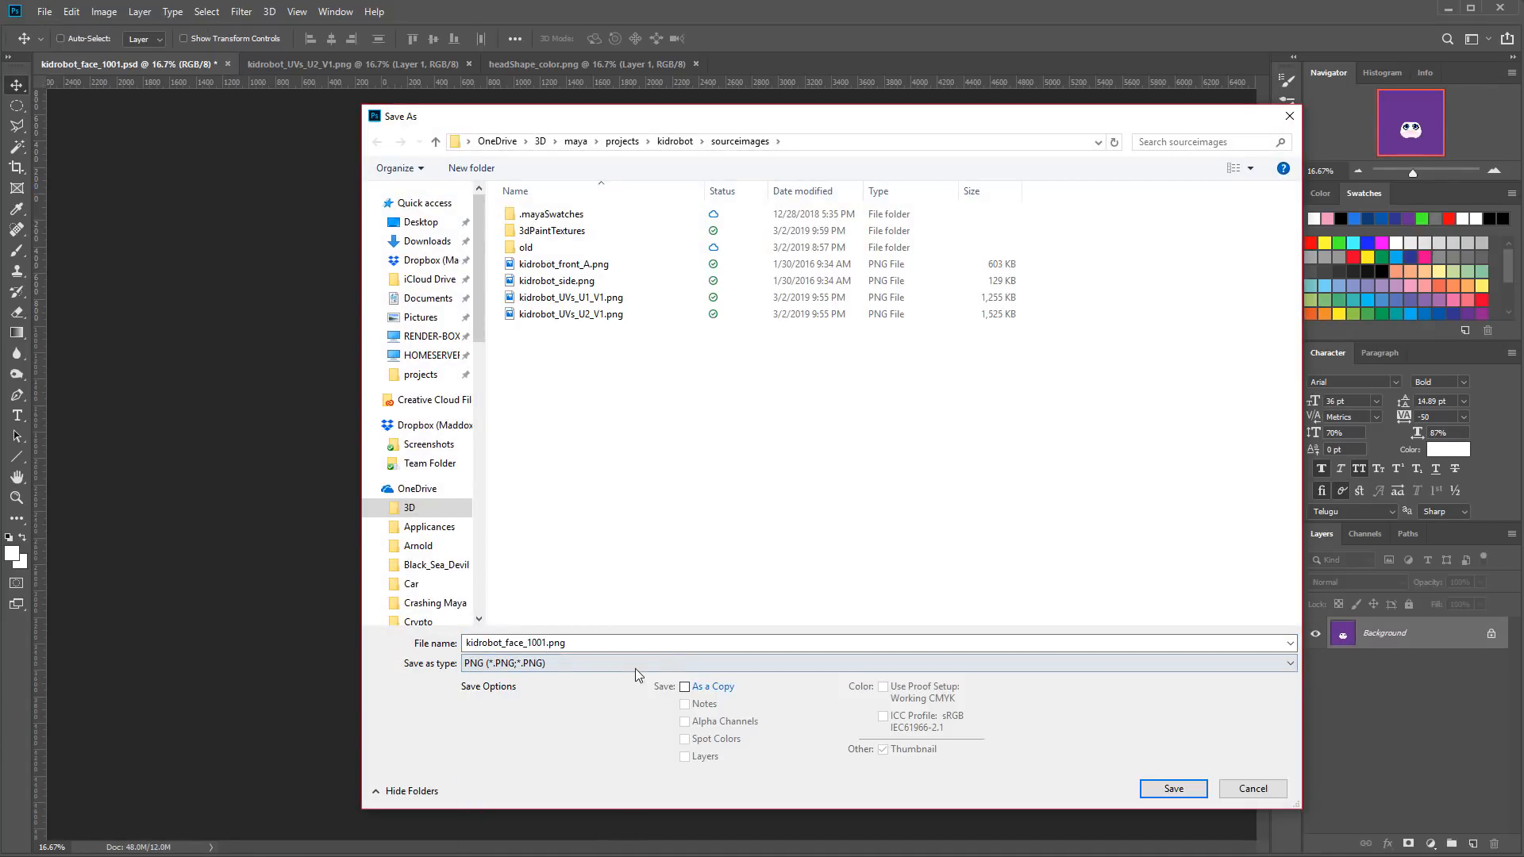
# Step: Name the file kidrobot_color_1001.png and save it in the sourceimages folder
pyautogui.click(473, 643)
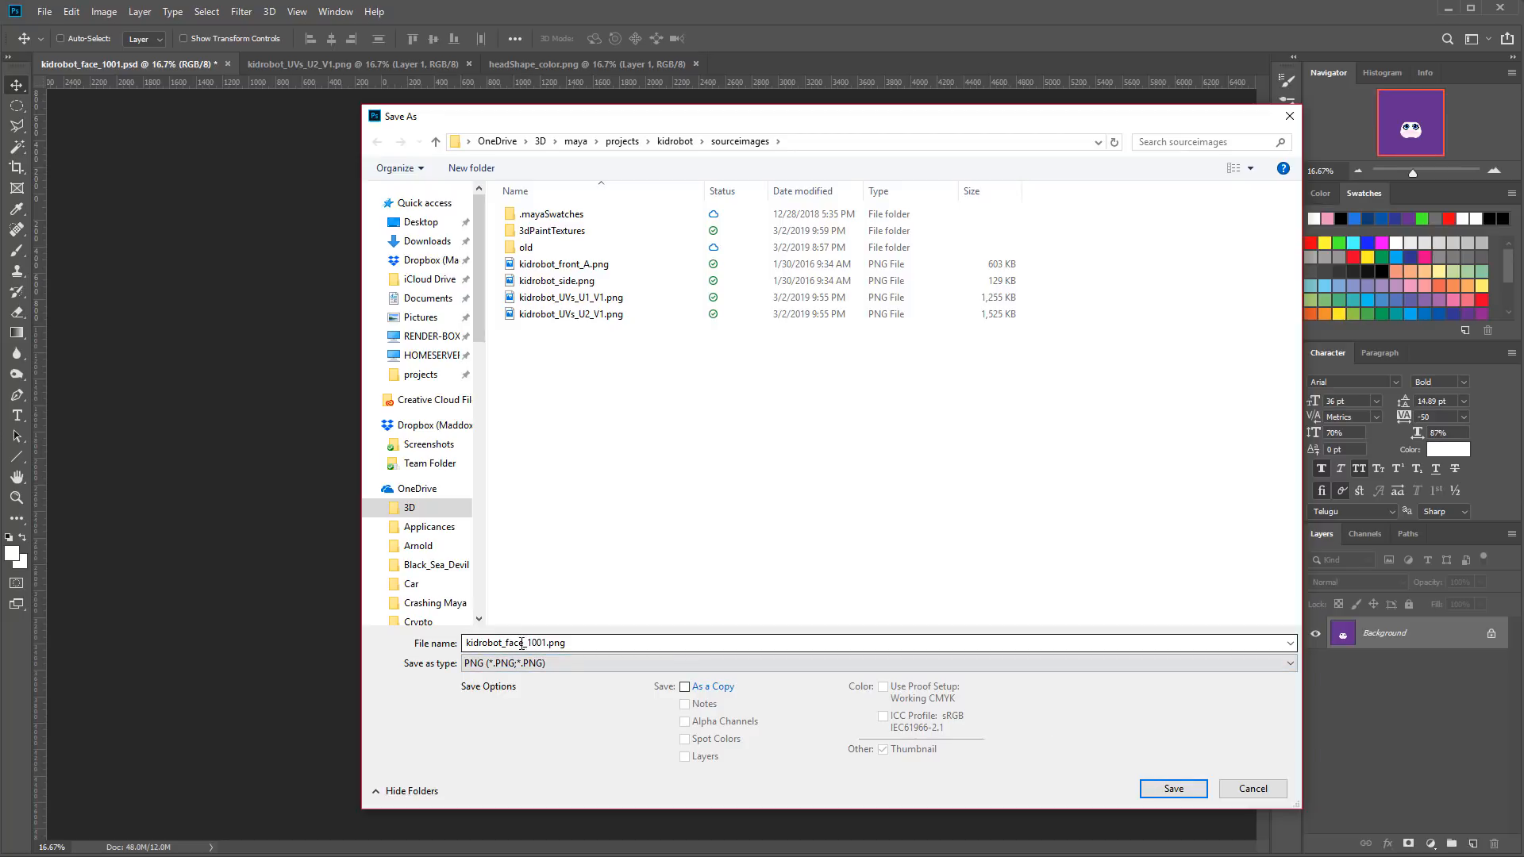
pyautogui.doubleClick(524, 643)
pyautogui.click(517, 643)
pyautogui.press('BackSpace')
pyautogui.press('BackSpace')
pyautogui.press('BackSpace')
pyautogui.press('BackSpace')
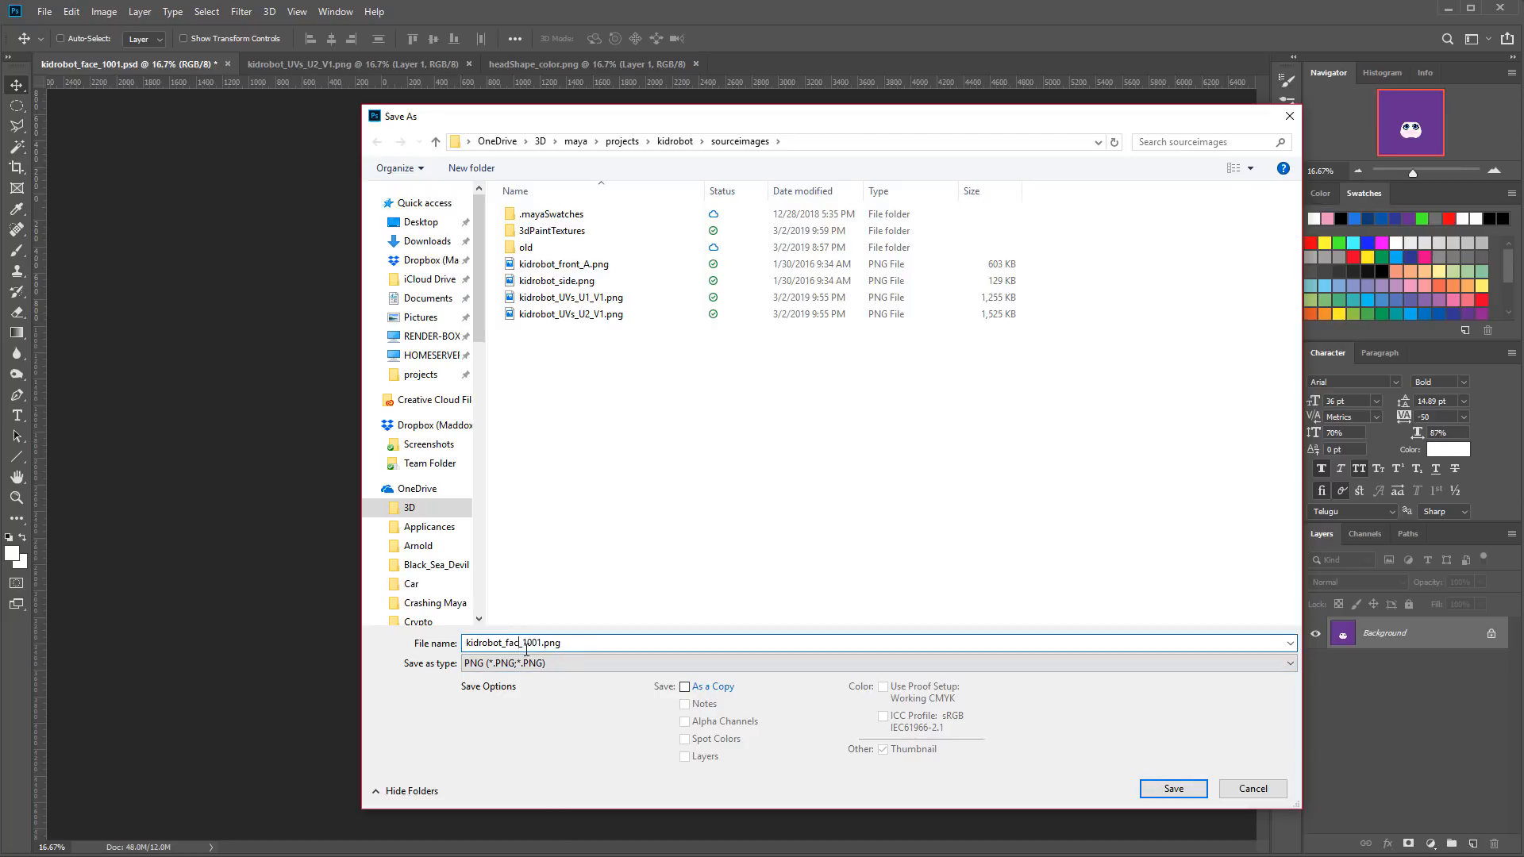
pyautogui.press('BackSpace')
pyautogui.write('_color')
pyautogui.click(1163, 788)
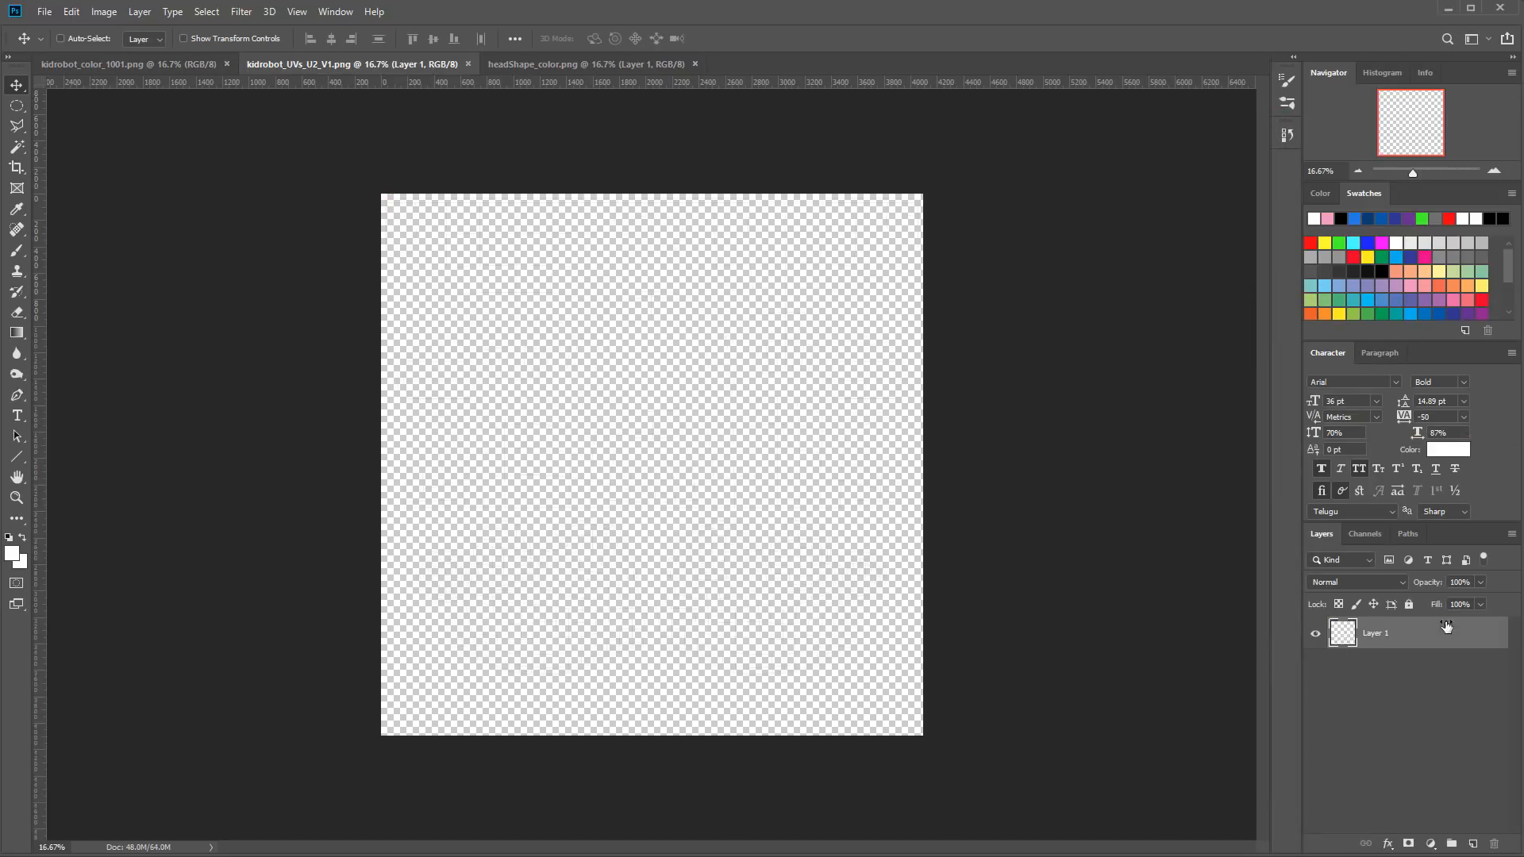
# Step: In kidrobot_UVs_U2_V1.png, add a new layer beneath Layer 1 and fill it with medium gray
pyautogui.click(1473, 844)
pyautogui.moveTo(1408, 638); pyautogui.dragTo(1398, 683)
pyautogui.click(1461, 258)
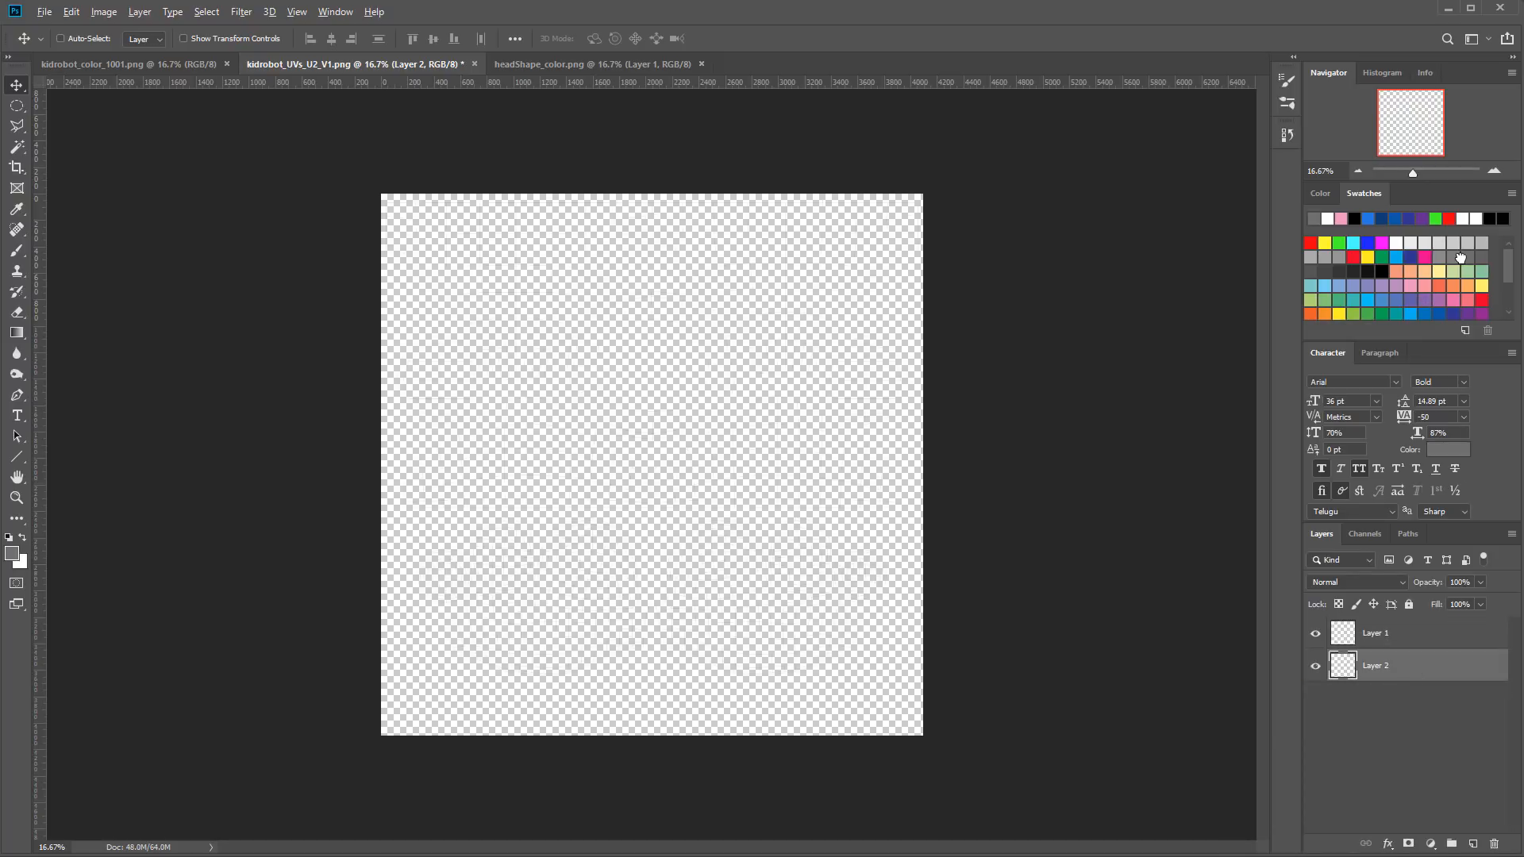
pyautogui.hotkey('alt', 'BackSpace')
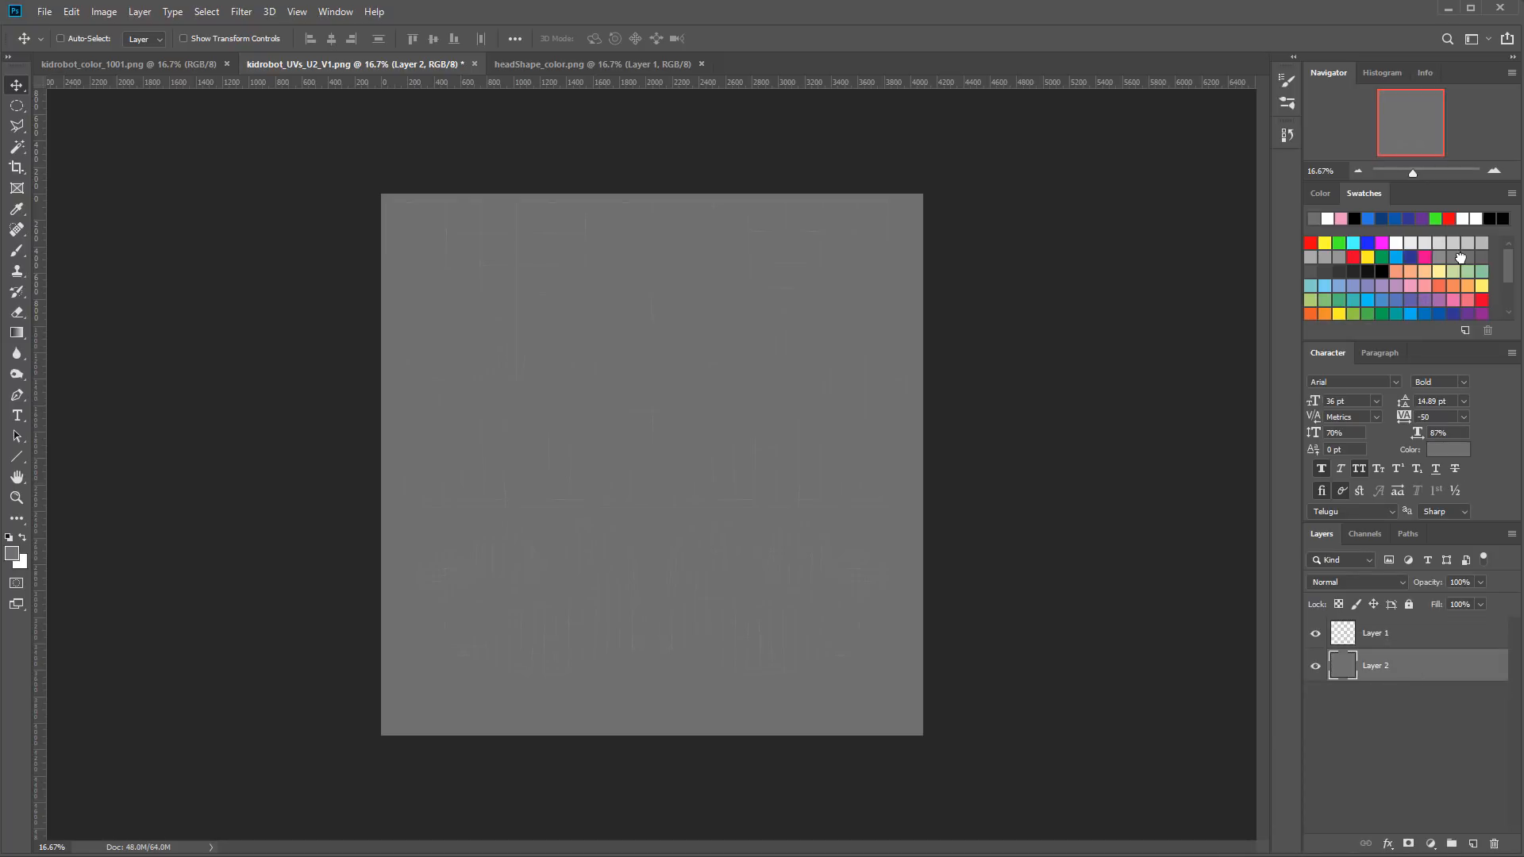
# Step: Lock the transparent pixels of Layer 1 and recolor its UV wireframe bright green
pyautogui.click(1367, 641)
pyautogui.click(1338, 605)
pyautogui.click(1337, 242)
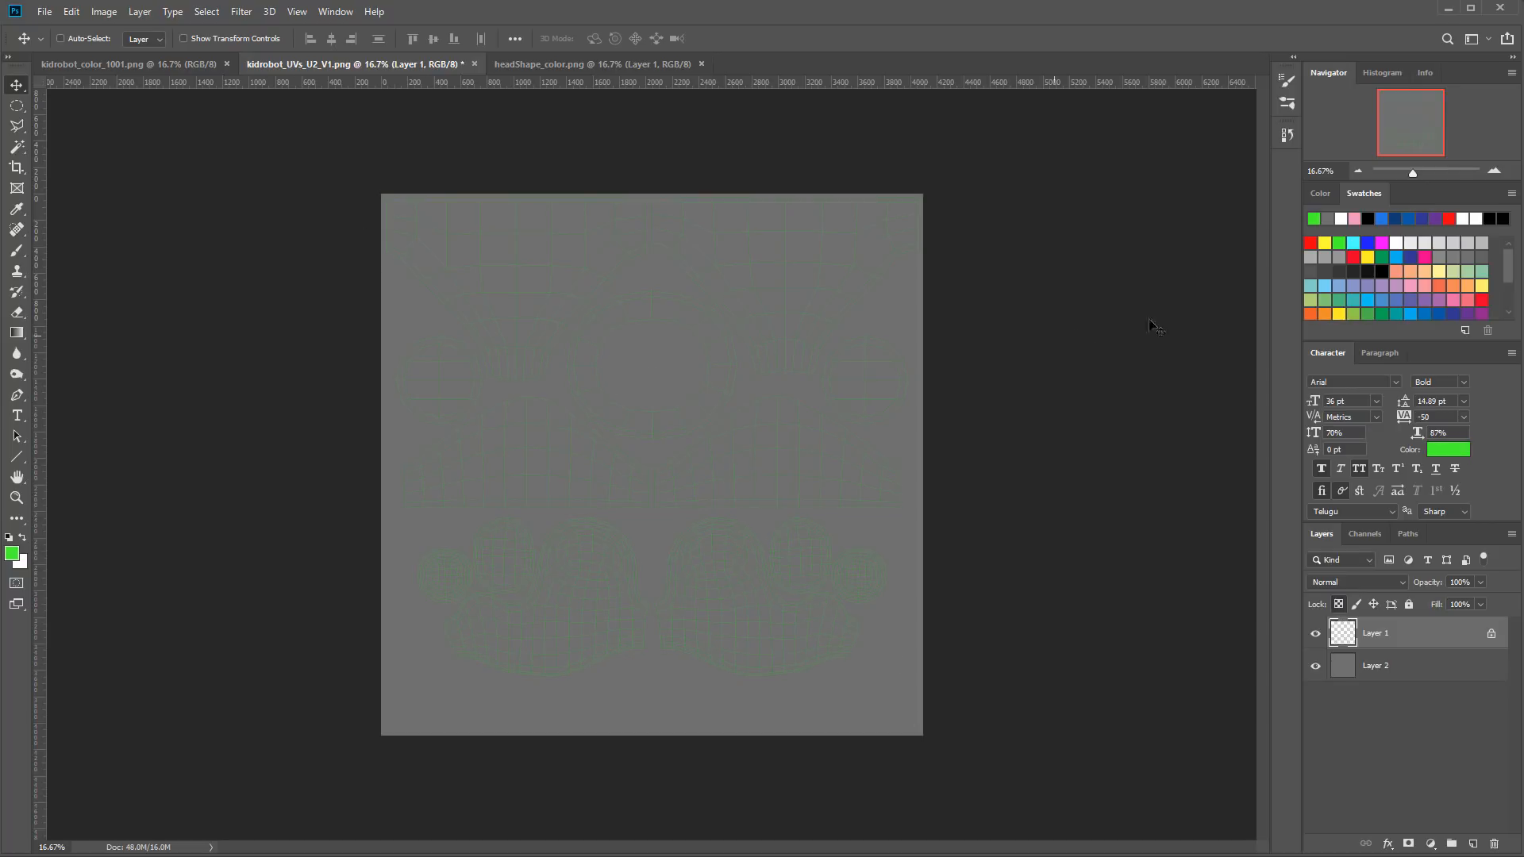
# Step: Sample the purple background of kidrobot_color_1001.png and fill a new layer beneath the UV wireframe in kidrobot_UVs_U2_V1.png with it
pyautogui.click(208, 64)
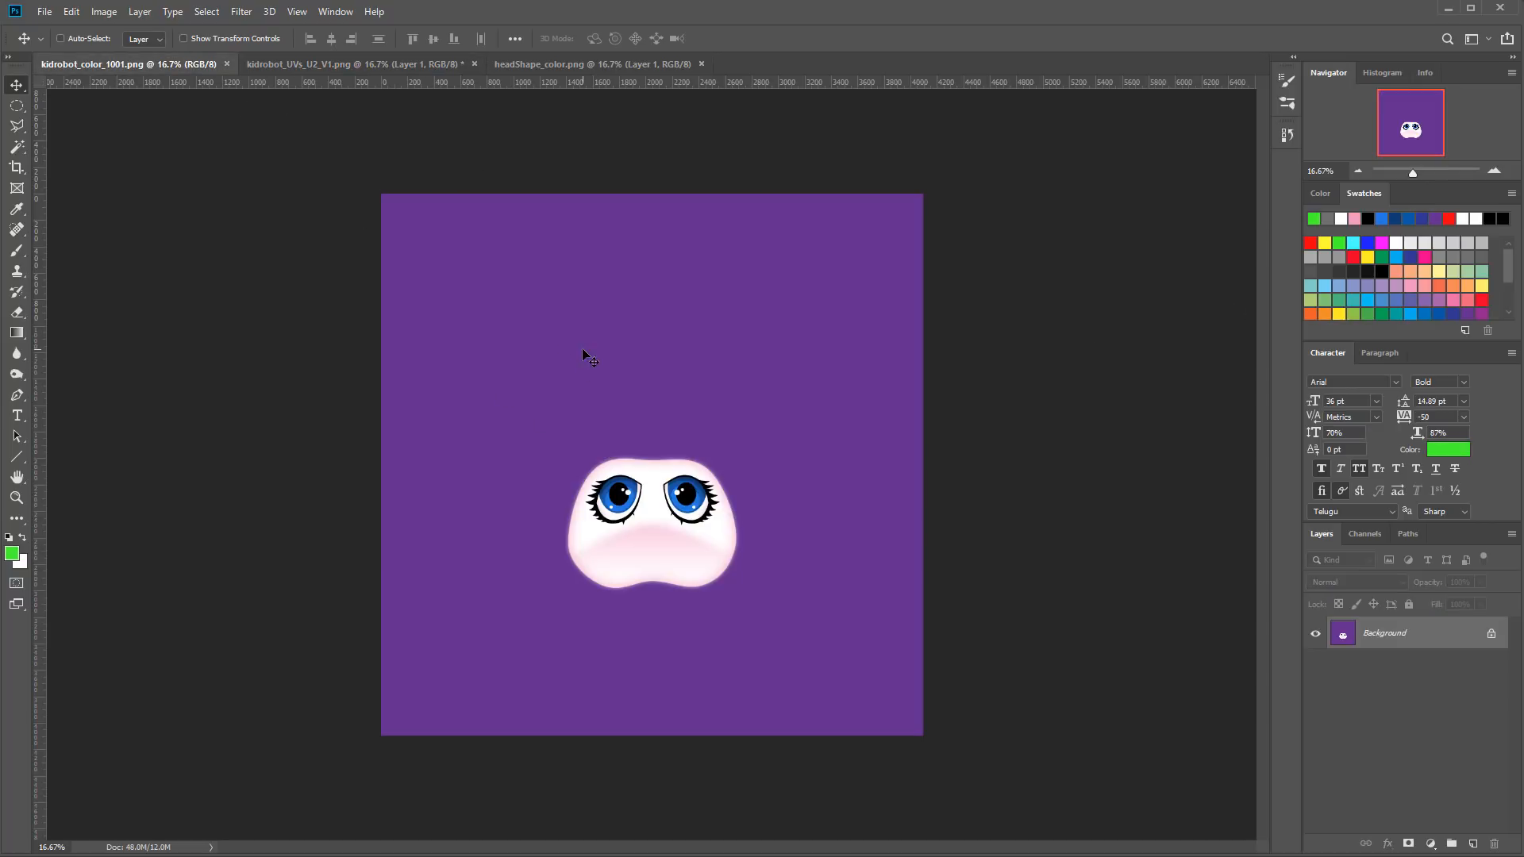
pyautogui.click(17, 208)
pyautogui.click(474, 271)
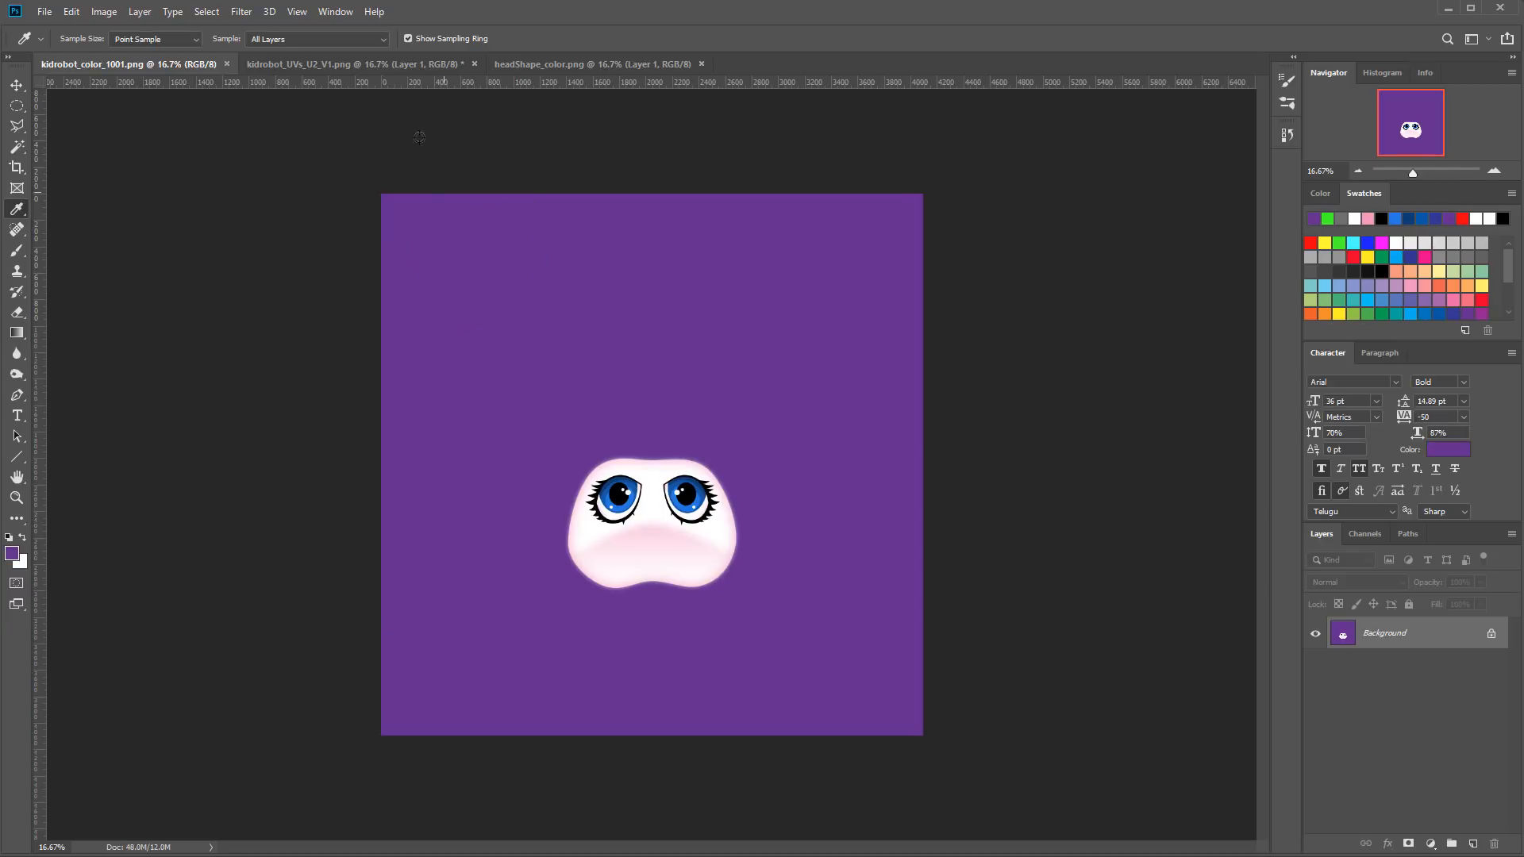
pyautogui.click(397, 64)
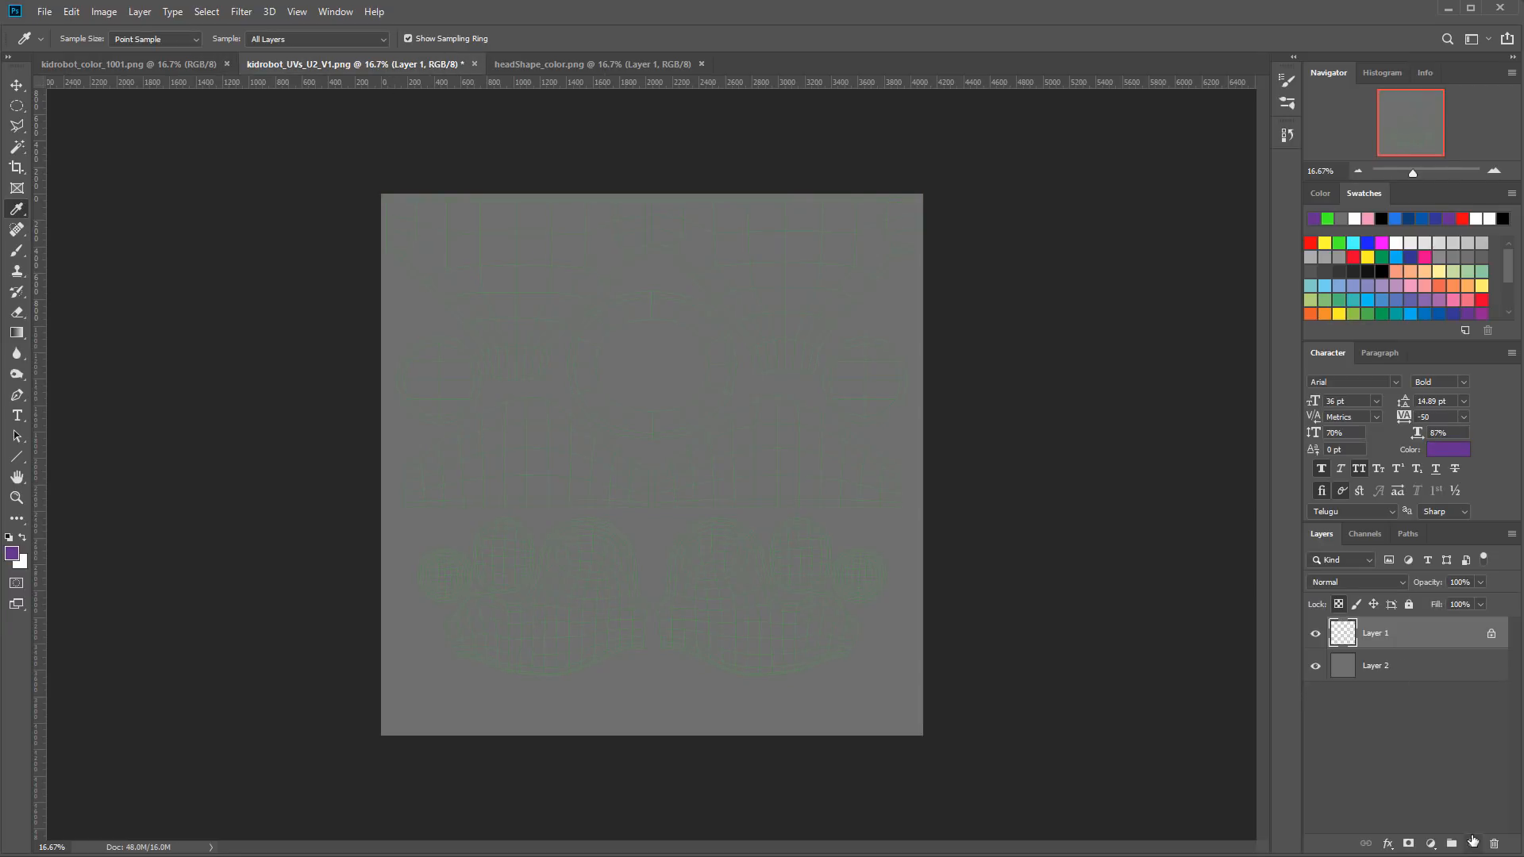
pyautogui.keyDown('ctrl'); pyautogui.click(1473, 842); pyautogui.keyUp('ctrl')
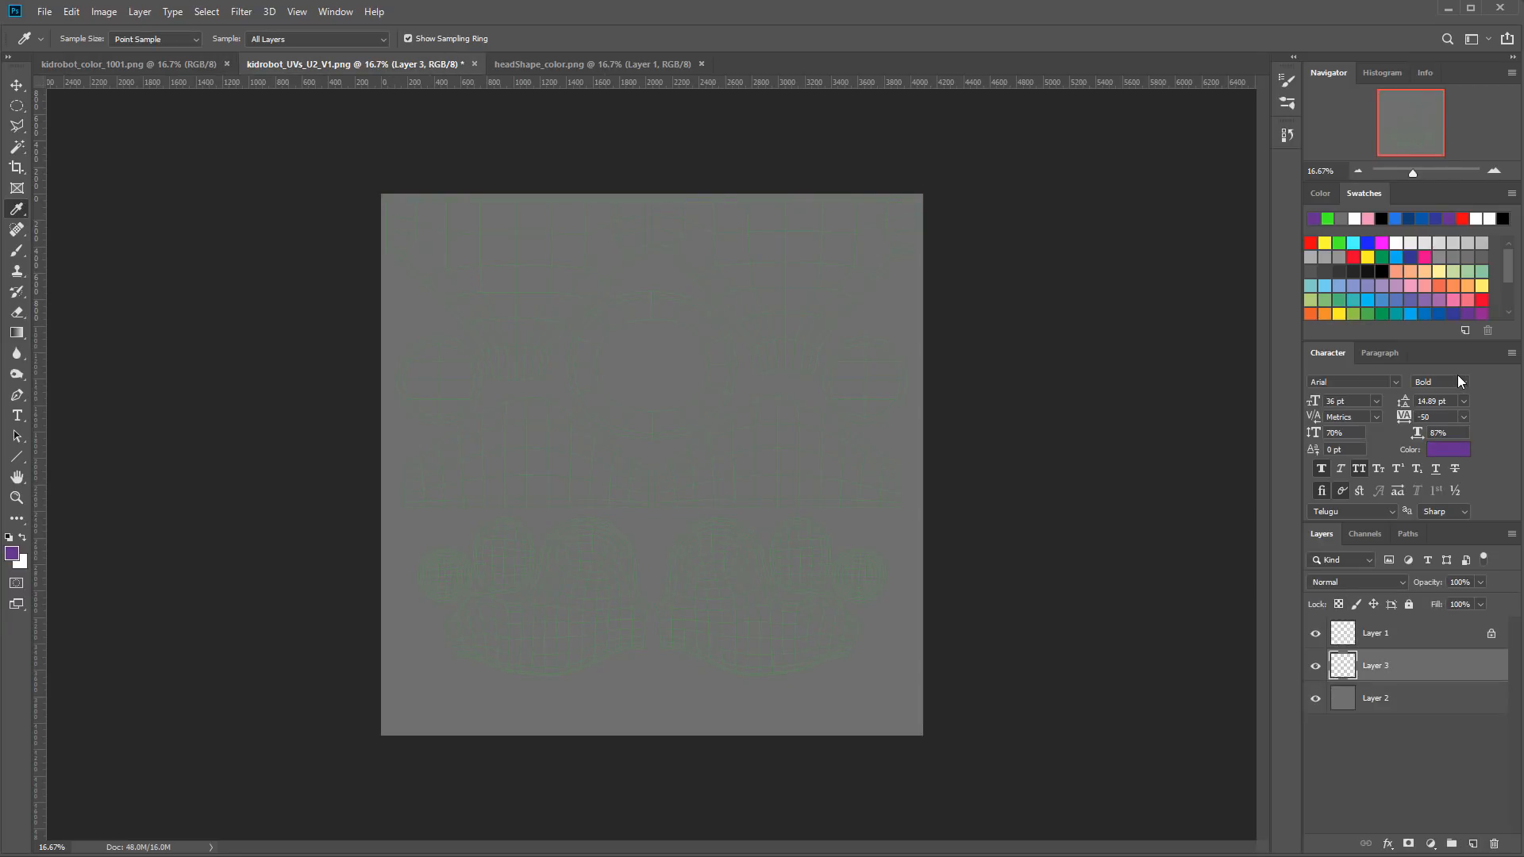
pyautogui.hotkey('alt', 'BackSpace')
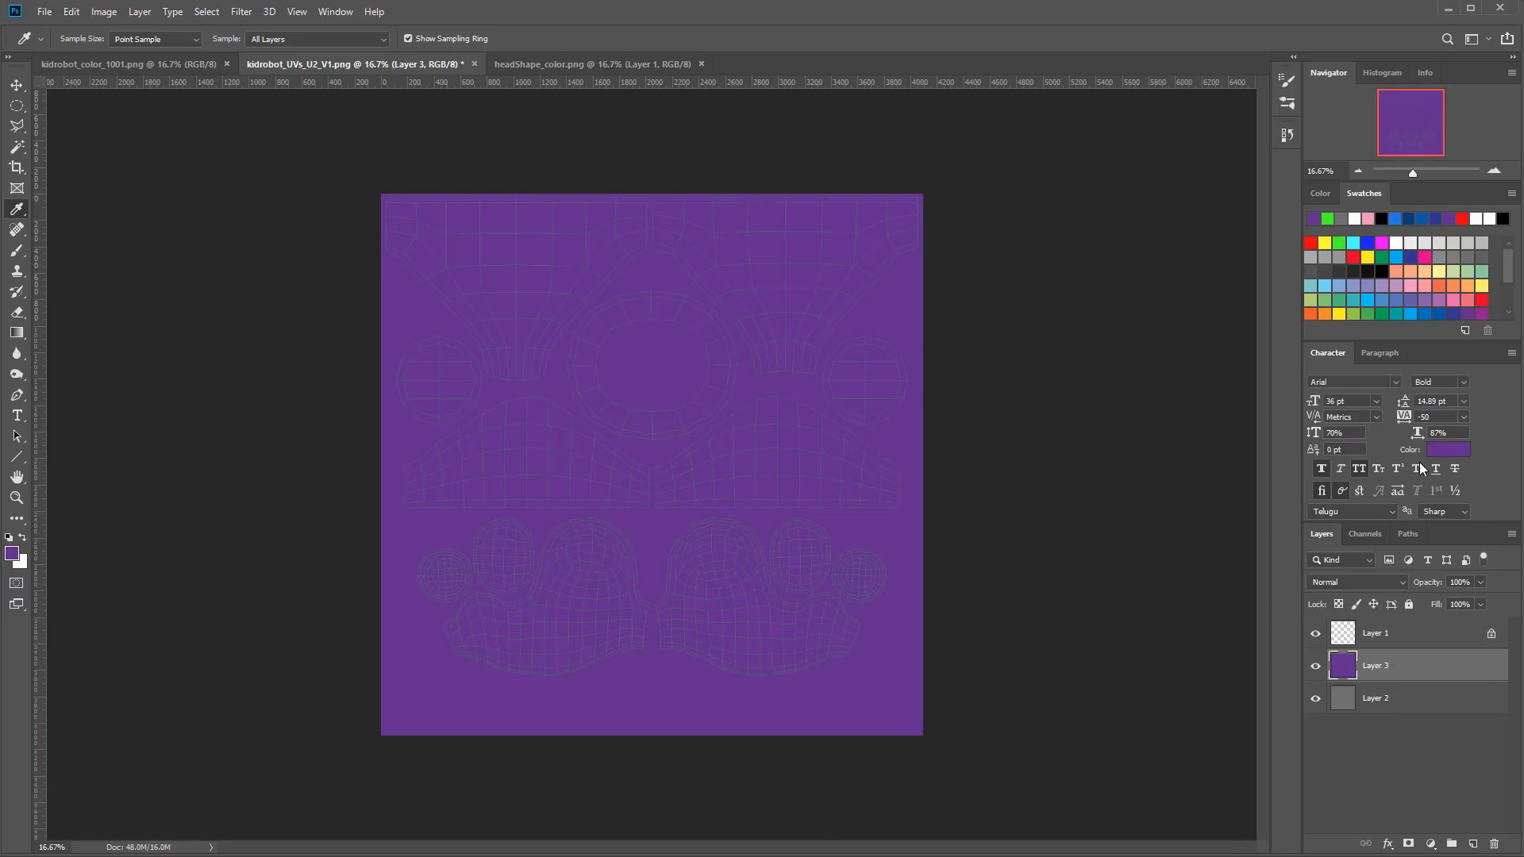
# Step: Hide the UV wireframe layer and start saving the purple tile as a PNG copy
pyautogui.click(45, 11)
pyautogui.click(116, 191)
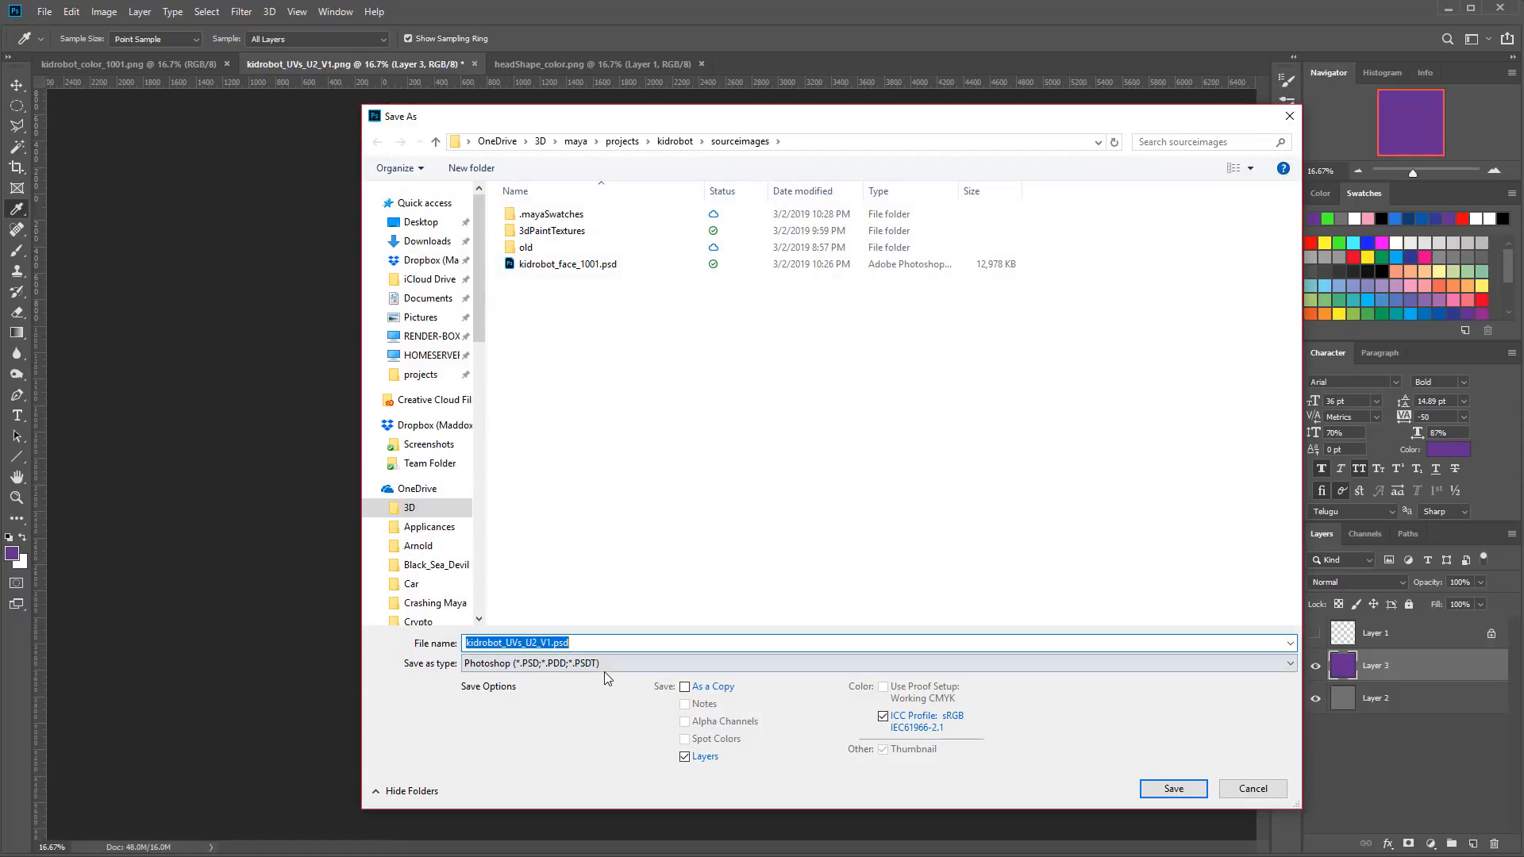
pyautogui.click(603, 667)
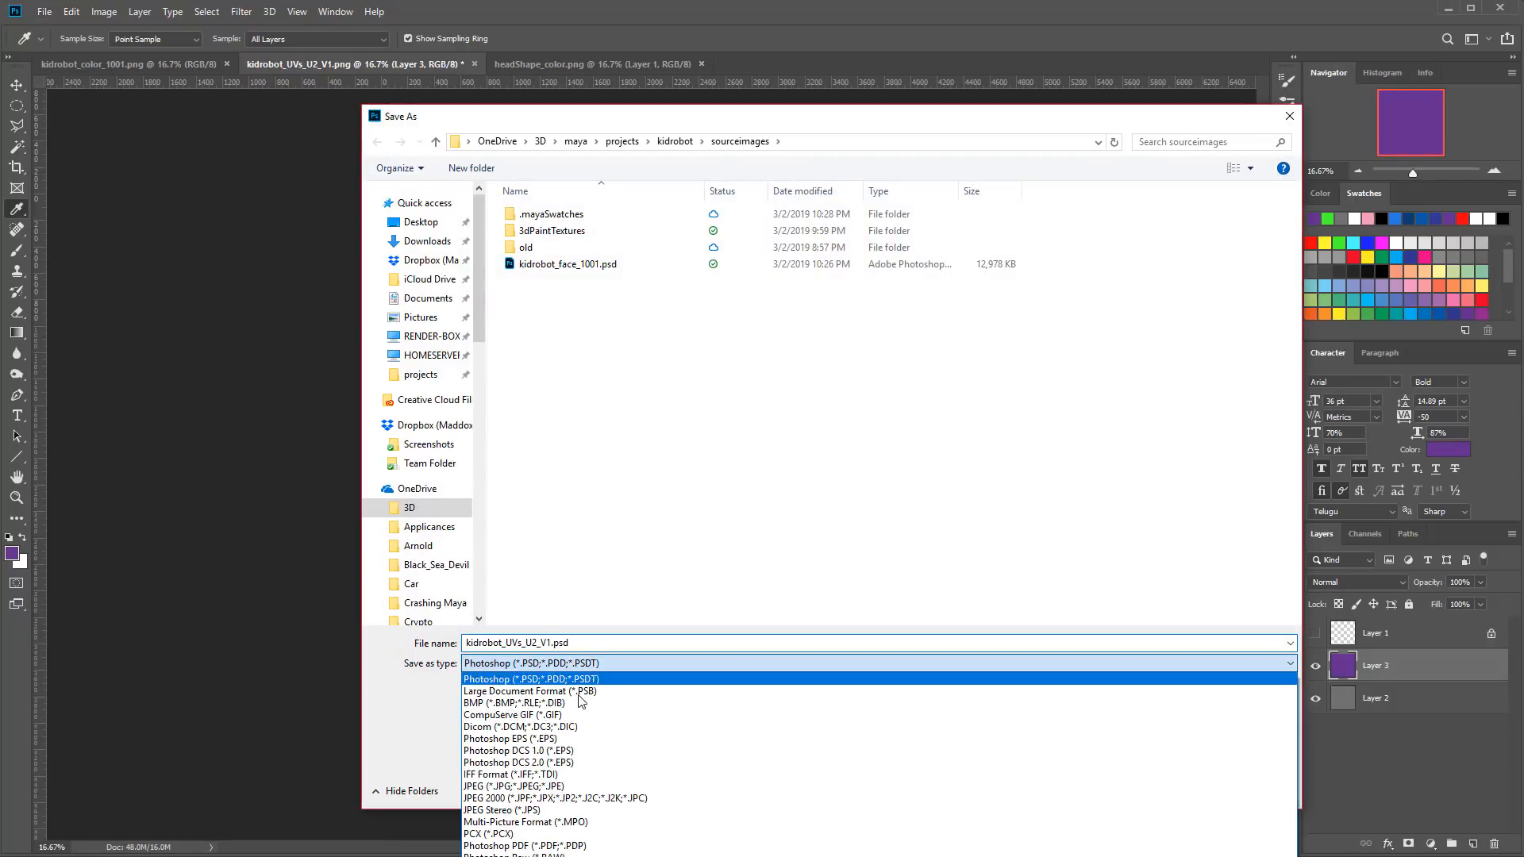
pyautogui.click(617, 856)
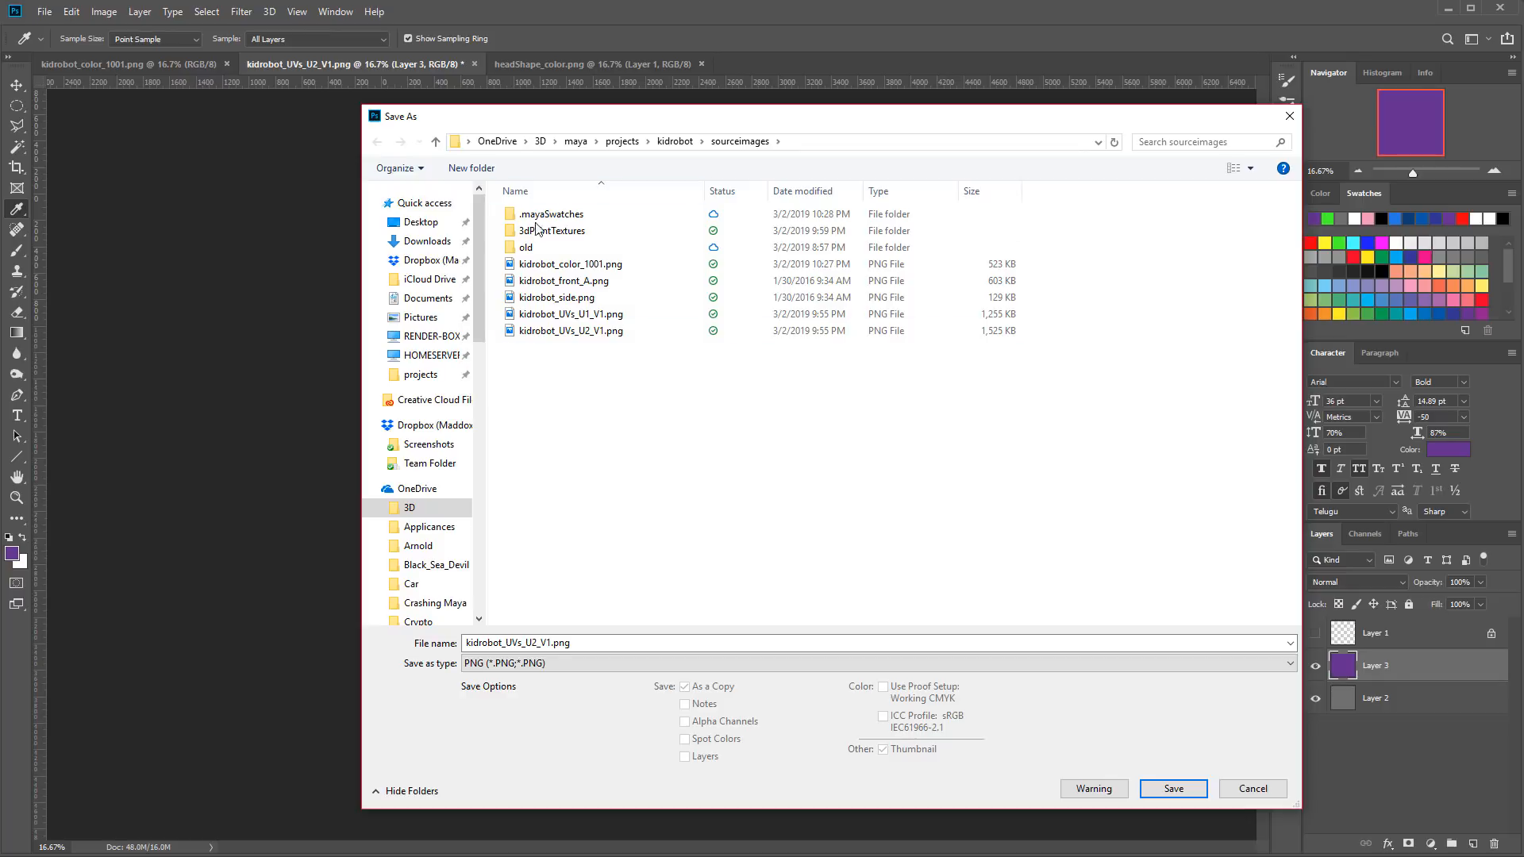
# Step: Base the file name on kidrobot_color_1001.png, change it to kidrobot_color_1002.png, and save with large file size
pyautogui.click(550, 269)
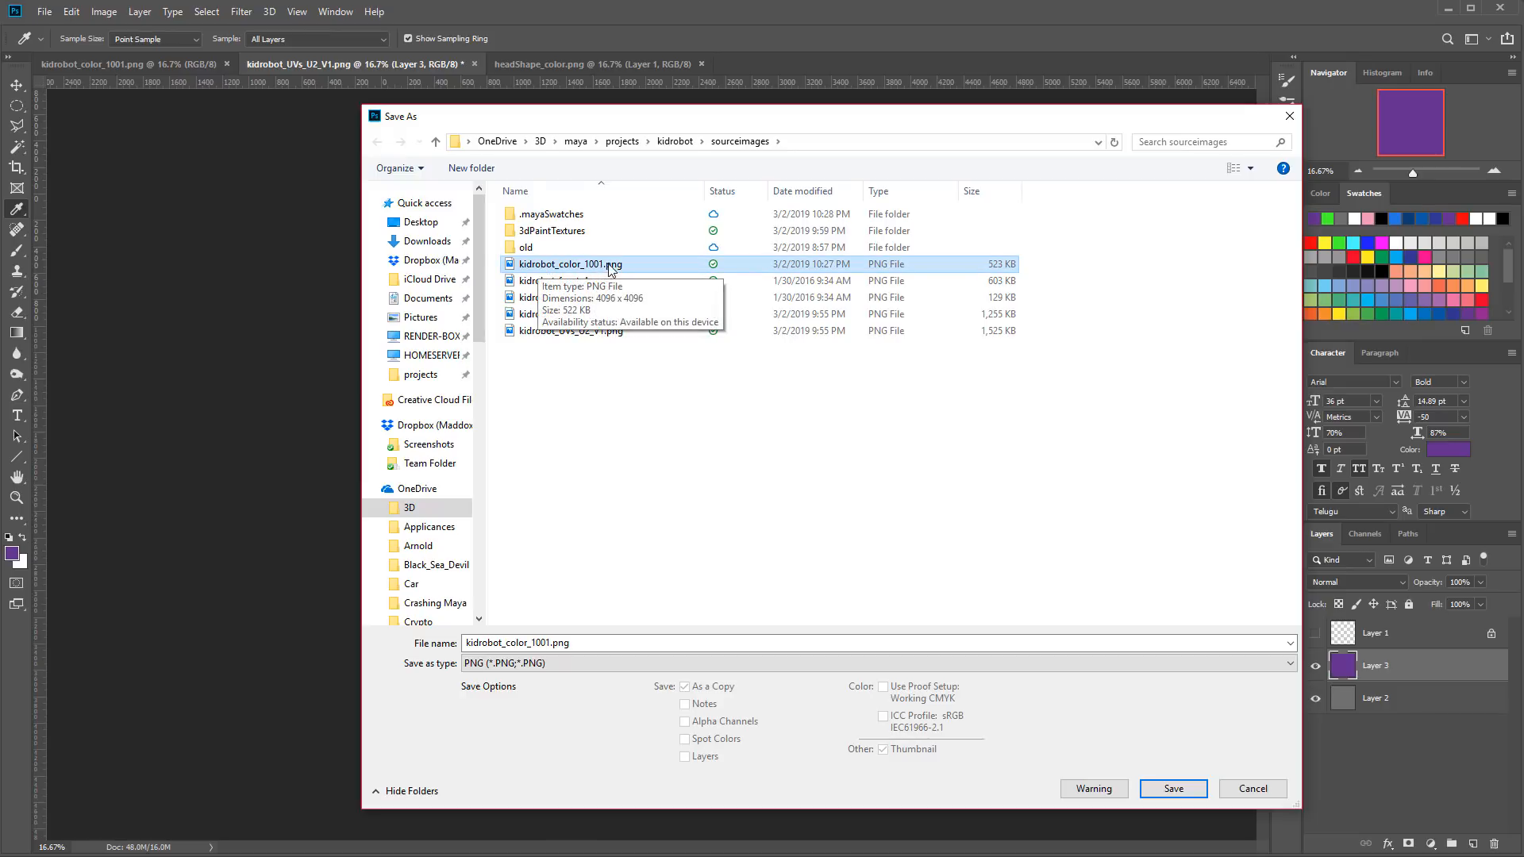
pyautogui.click(547, 643)
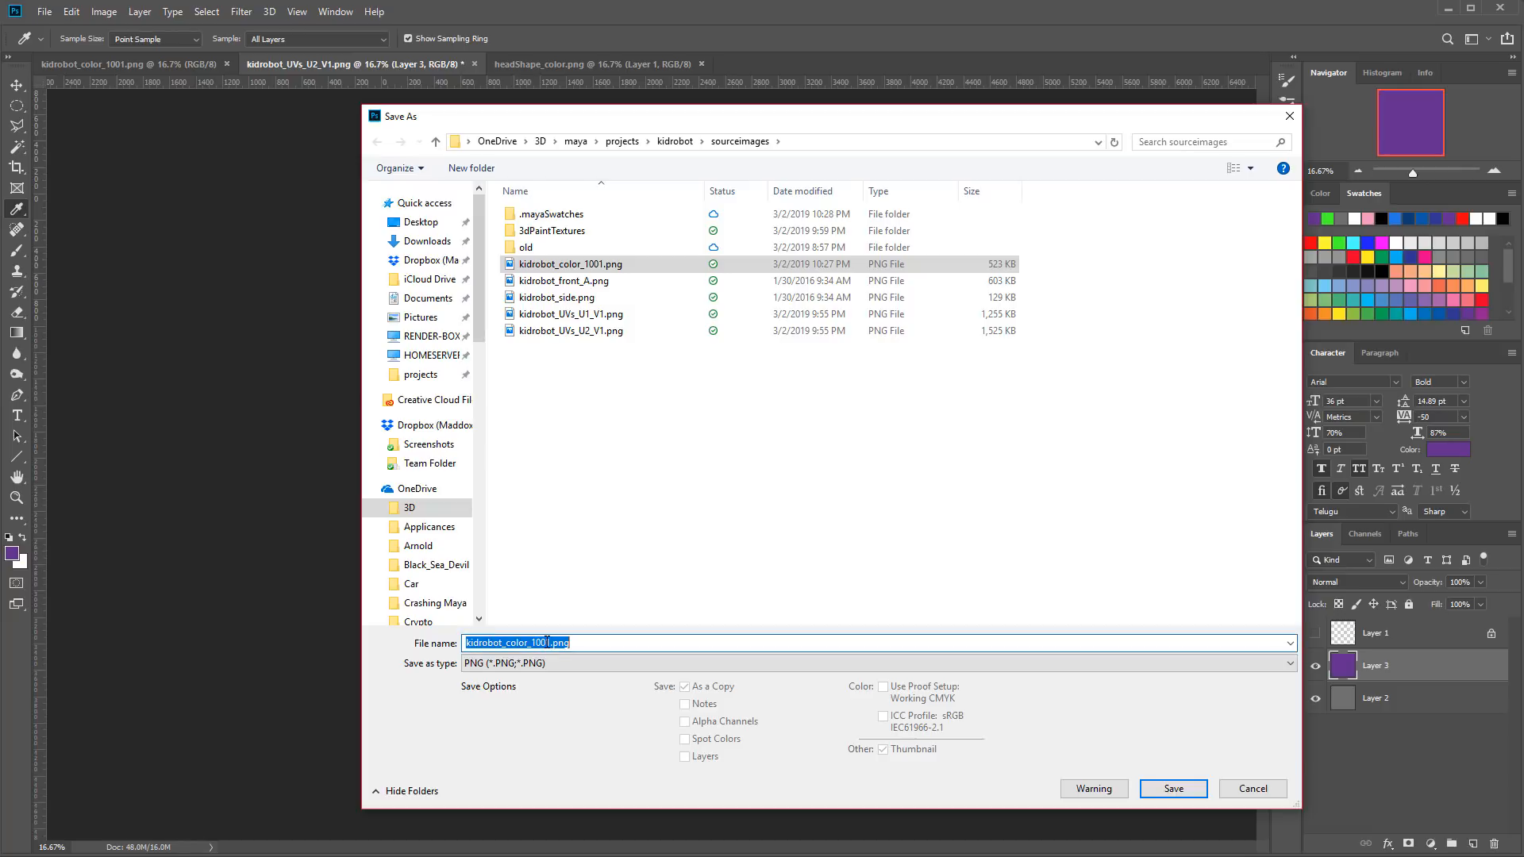
pyautogui.click(547, 643)
pyautogui.press('BackSpace')
pyautogui.write('2')
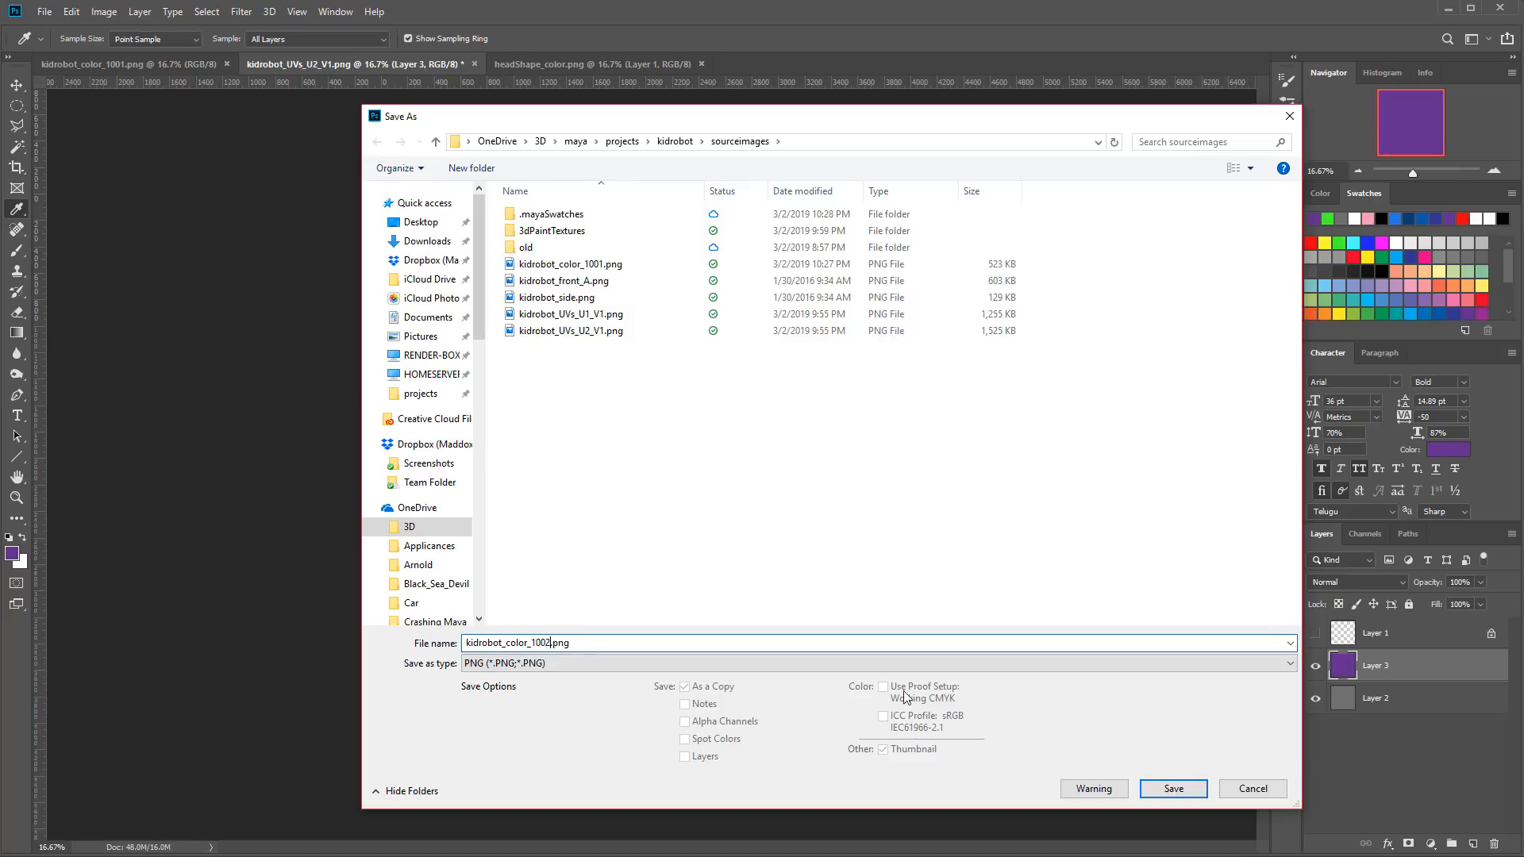
pyautogui.click(1174, 788)
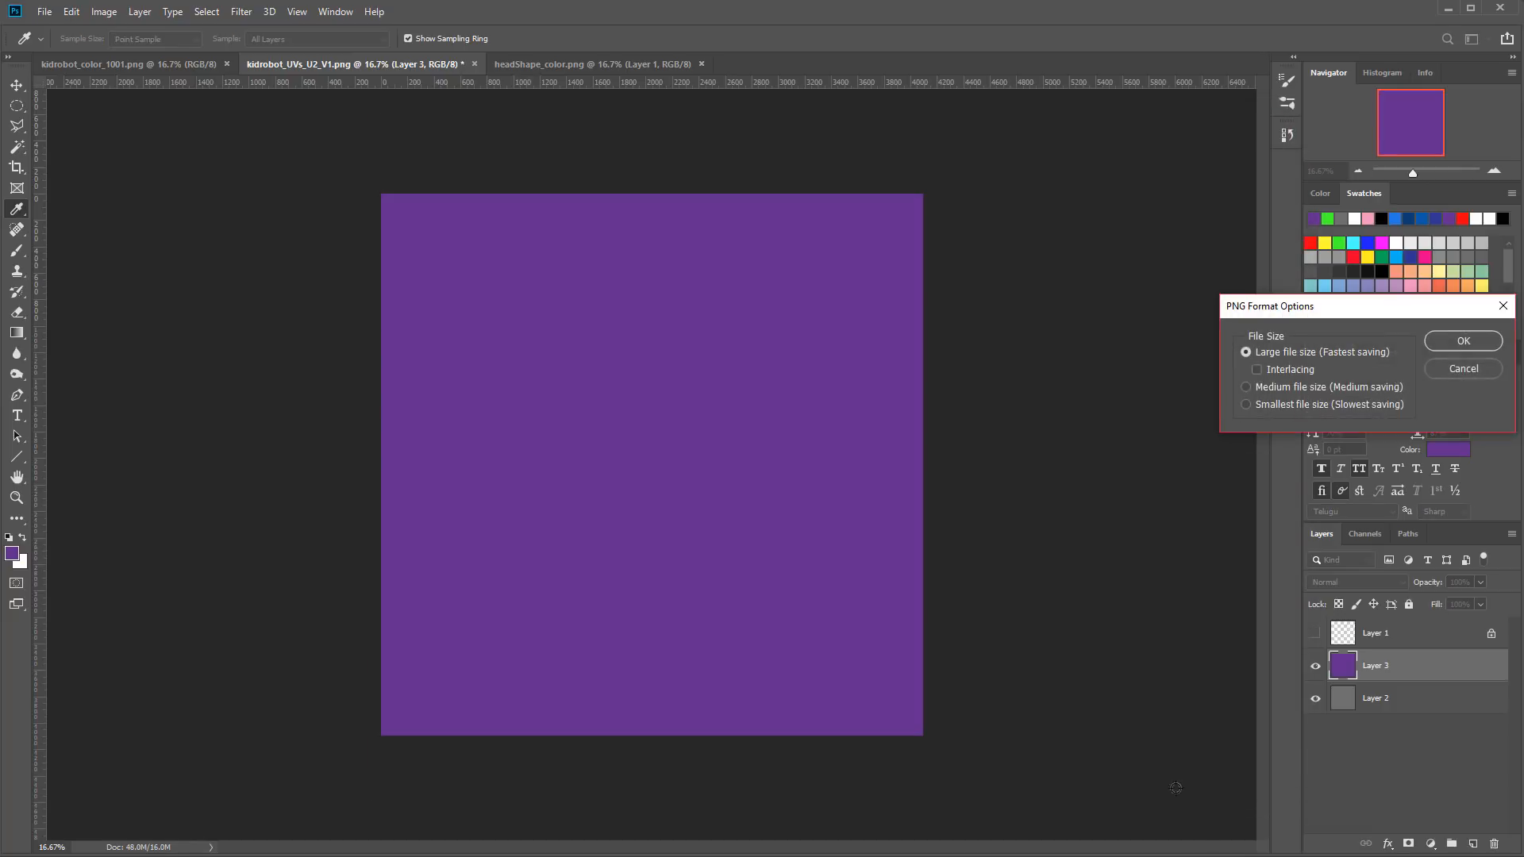
pyautogui.click(1451, 347)
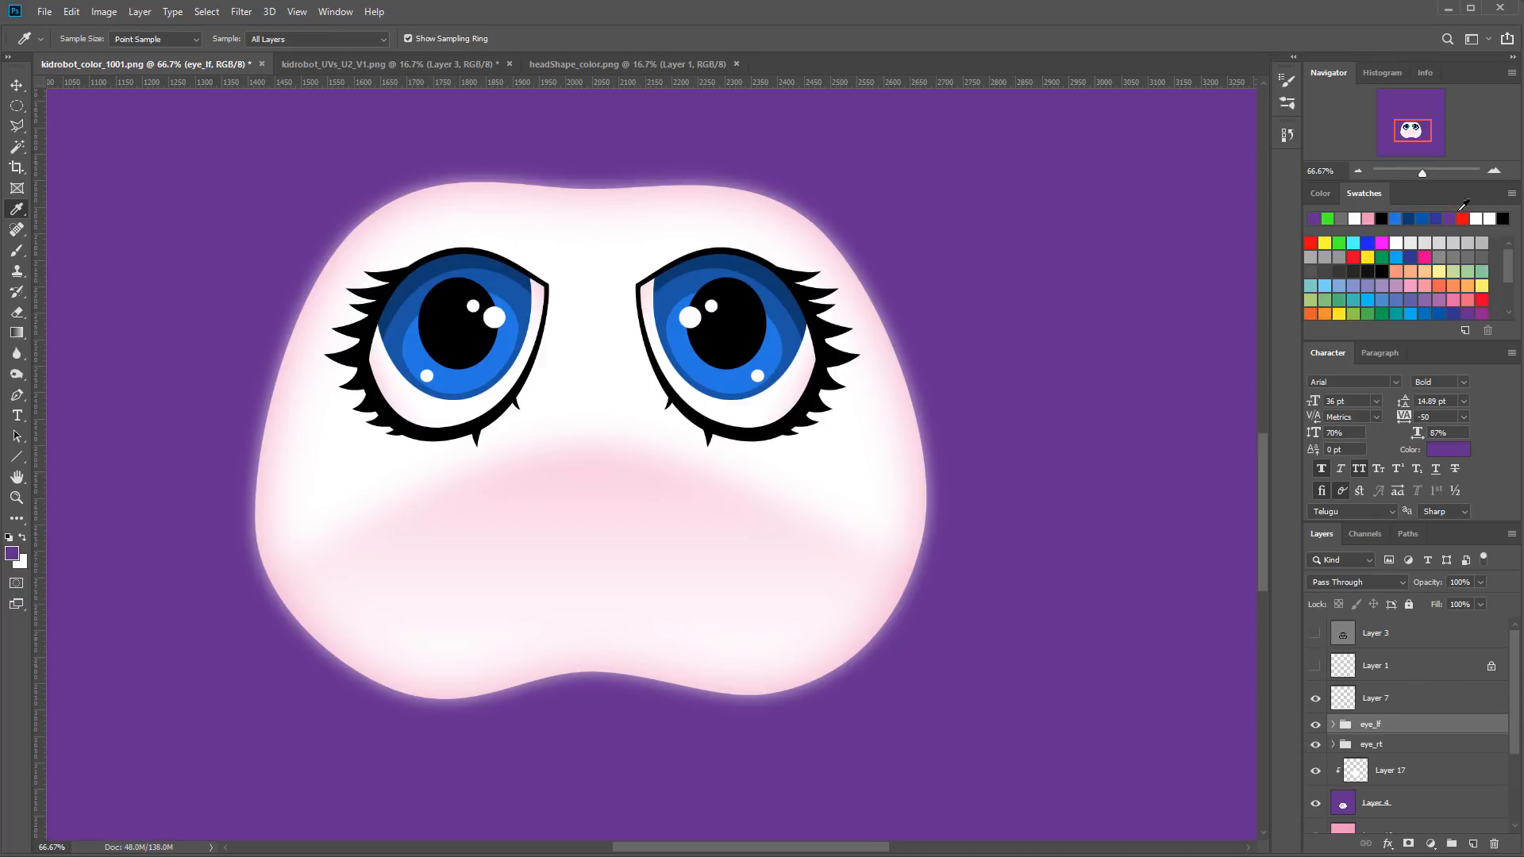
# Step: Try selecting the face by loading the surrounding purple layer as a selection and inverting it, and deselect
pyautogui.click(1493, 172)
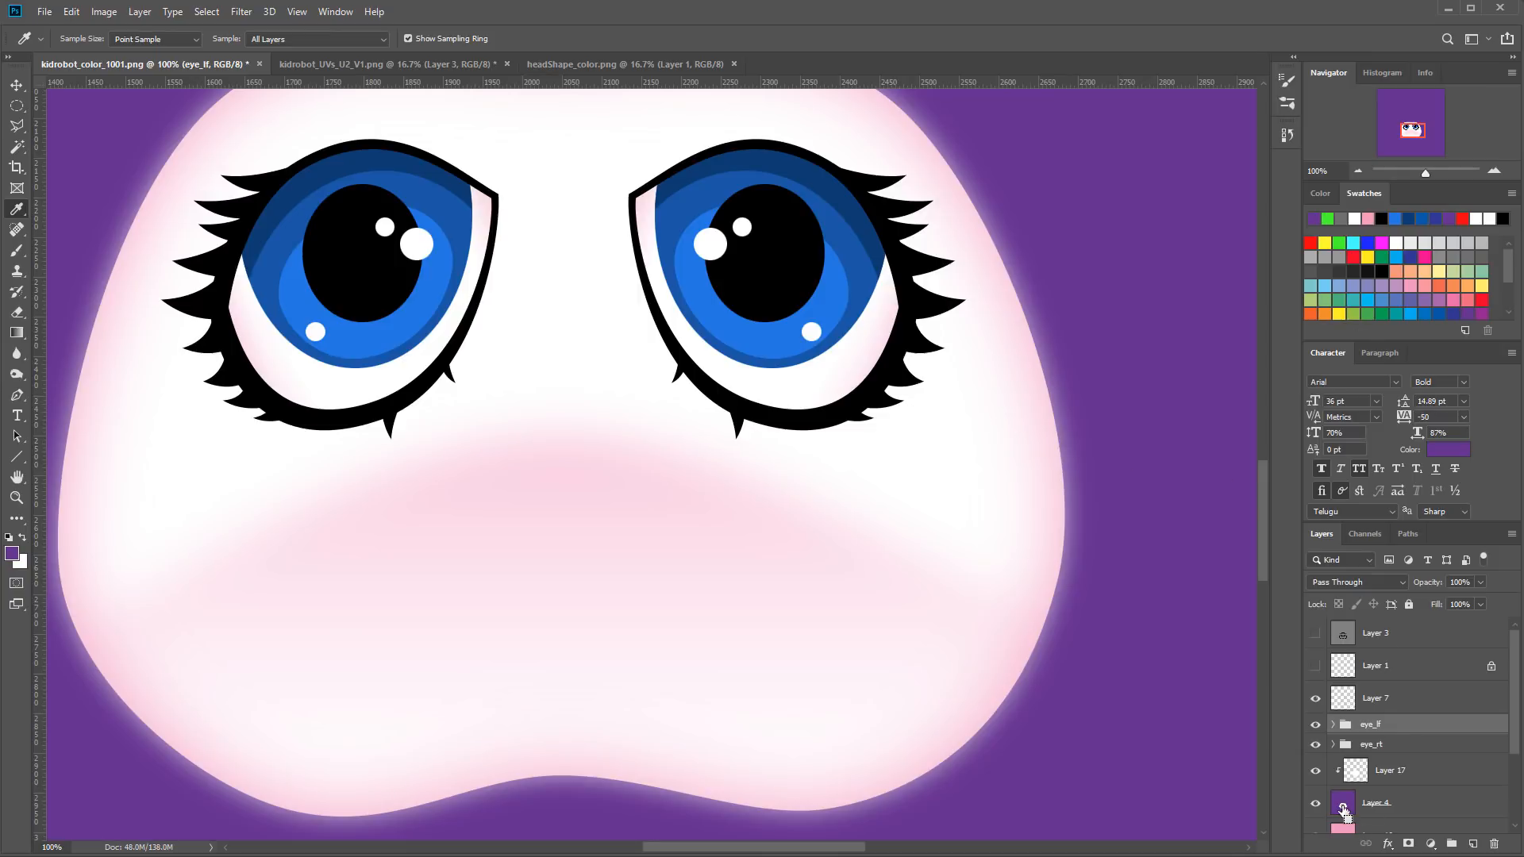
pyautogui.click(1359, 171)
pyautogui.click(1358, 171)
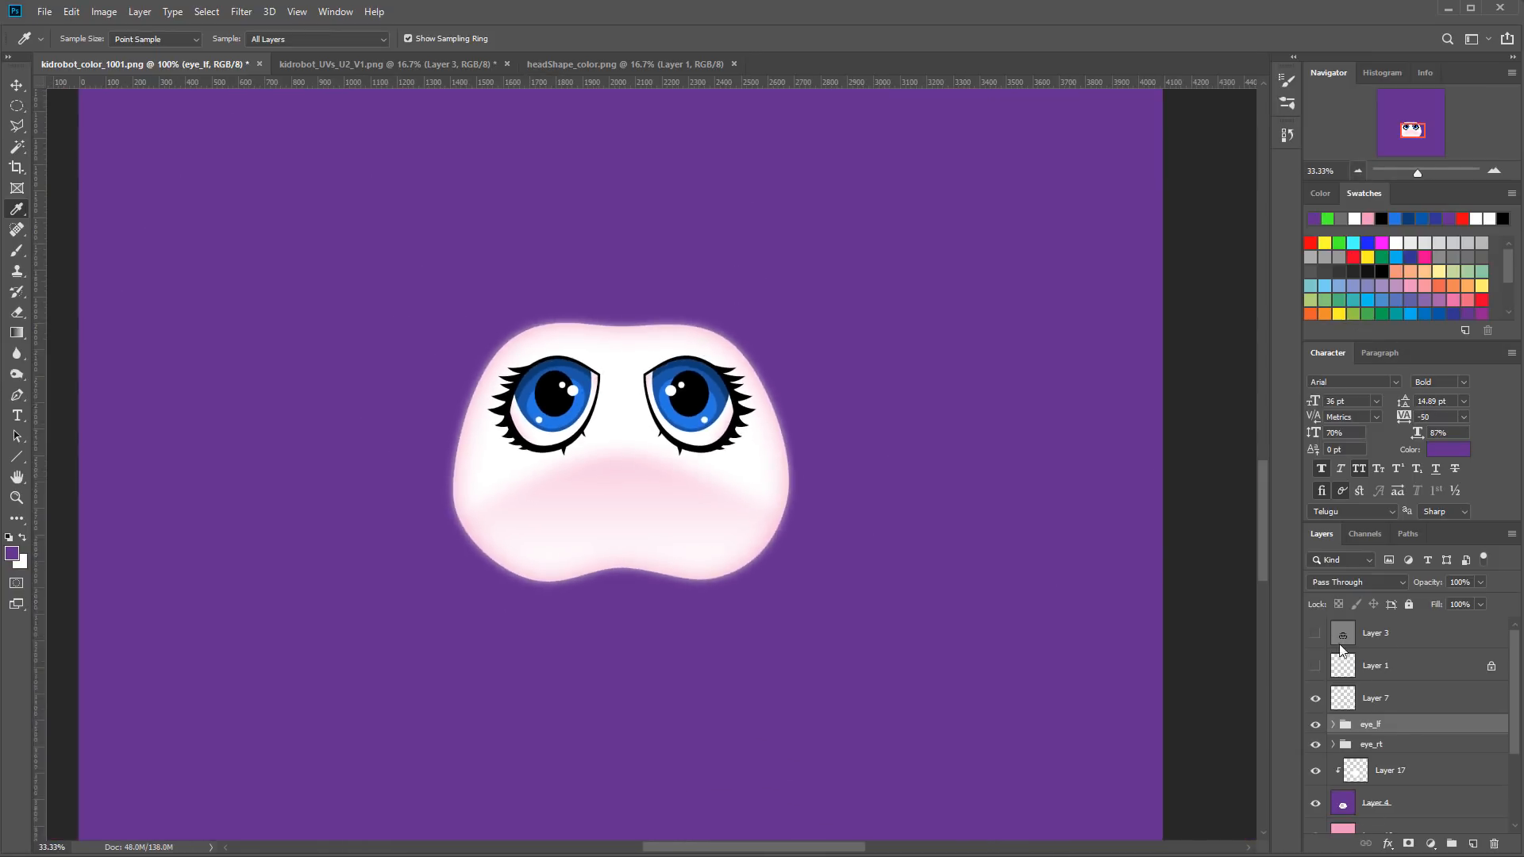
pyautogui.keyDown('ctrl'); pyautogui.click(1342, 640); pyautogui.keyUp('ctrl')
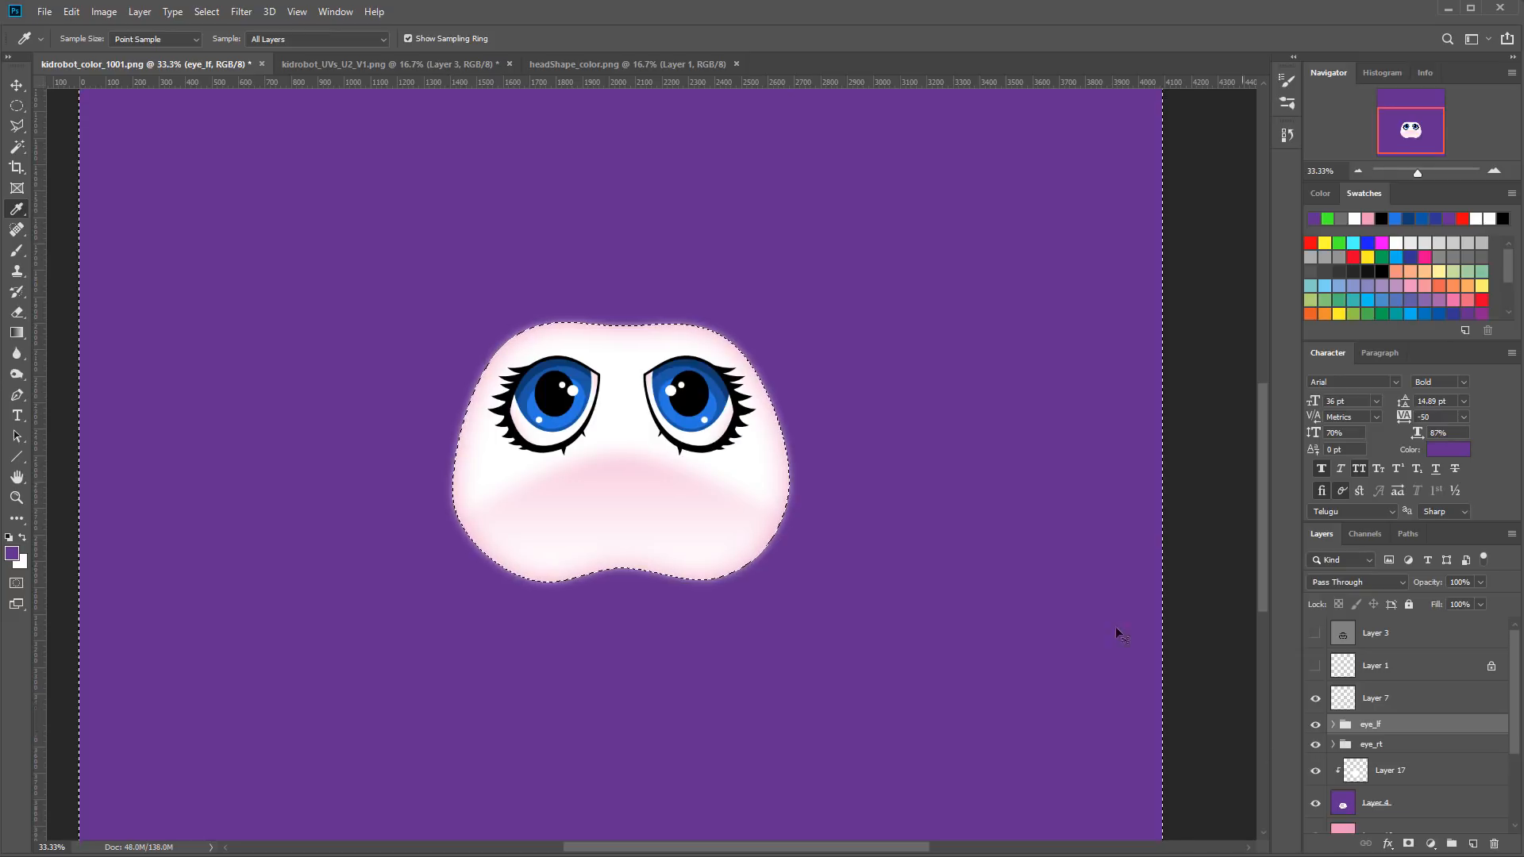
pyautogui.click(241, 12)
pyautogui.moveTo(207, 11)
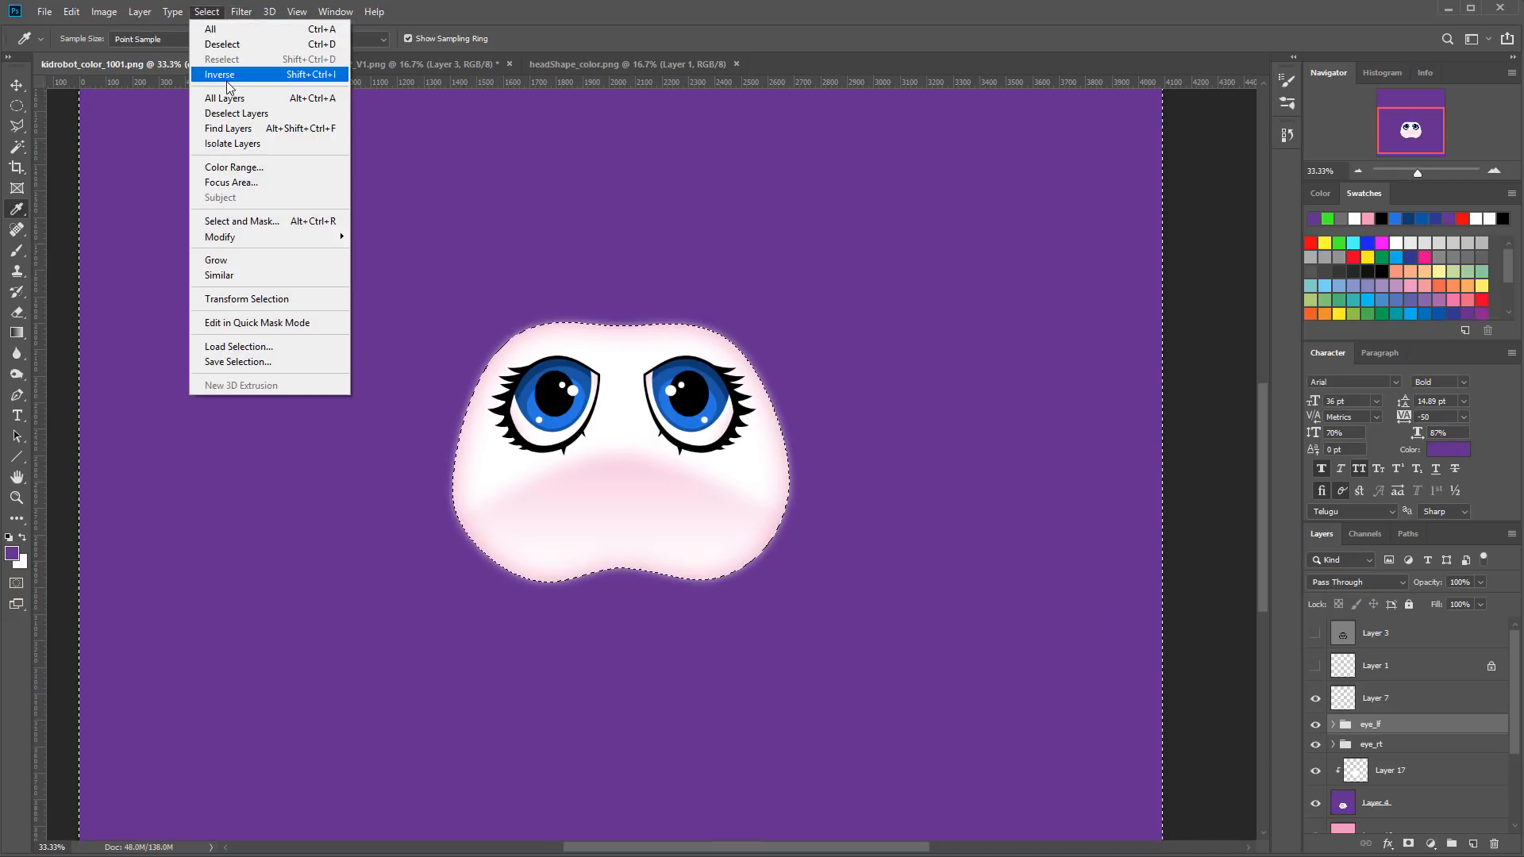
pyautogui.click(229, 79)
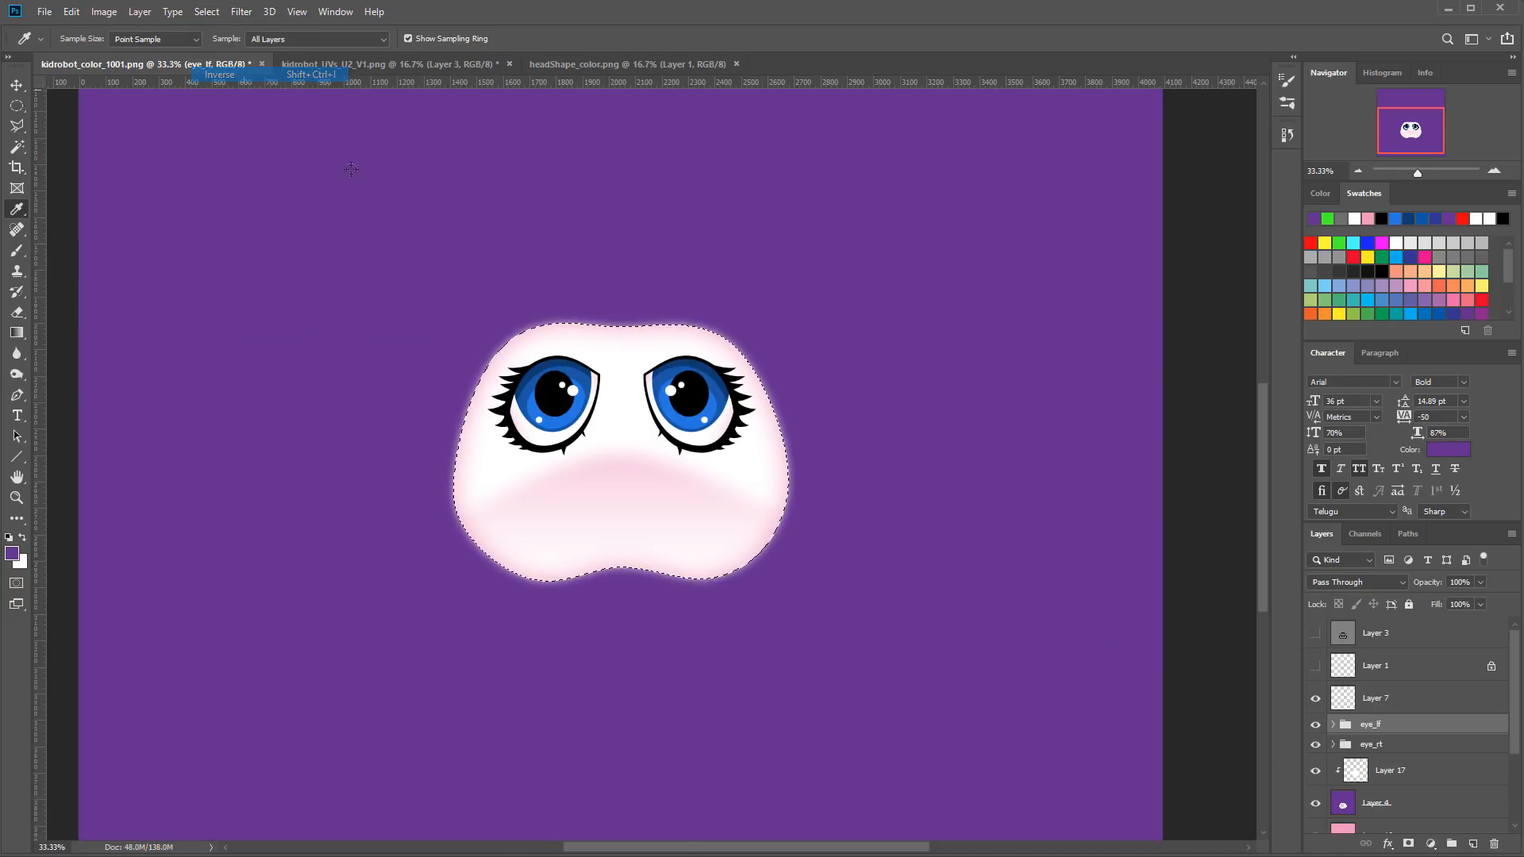
pyautogui.click(1493, 171)
pyautogui.click(1493, 171)
pyautogui.click(1493, 171)
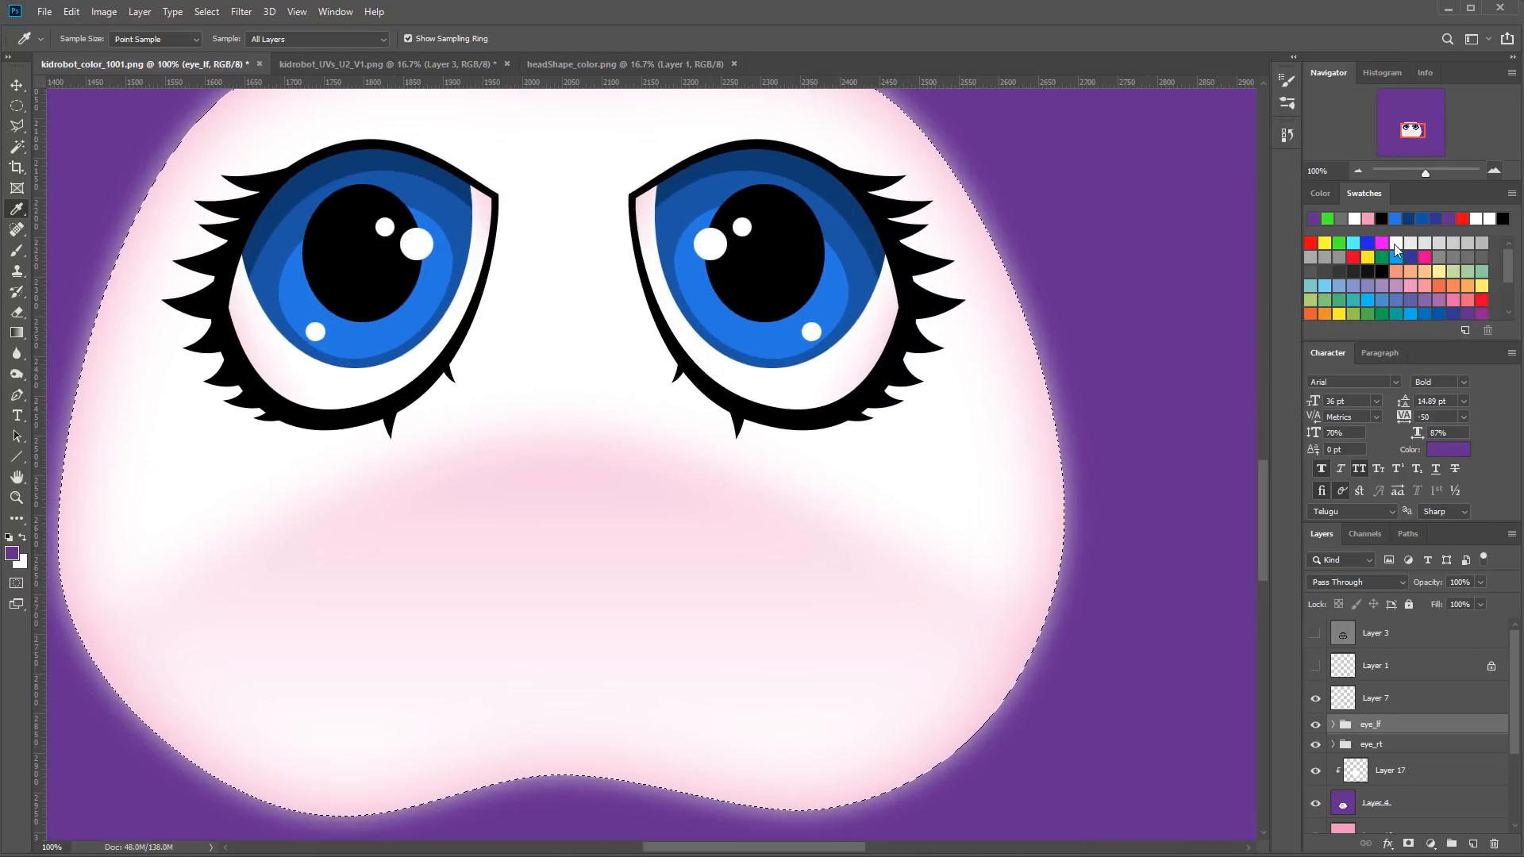
pyautogui.keyDown('ctrl'); pyautogui.click(1372, 729); pyautogui.keyUp('ctrl')
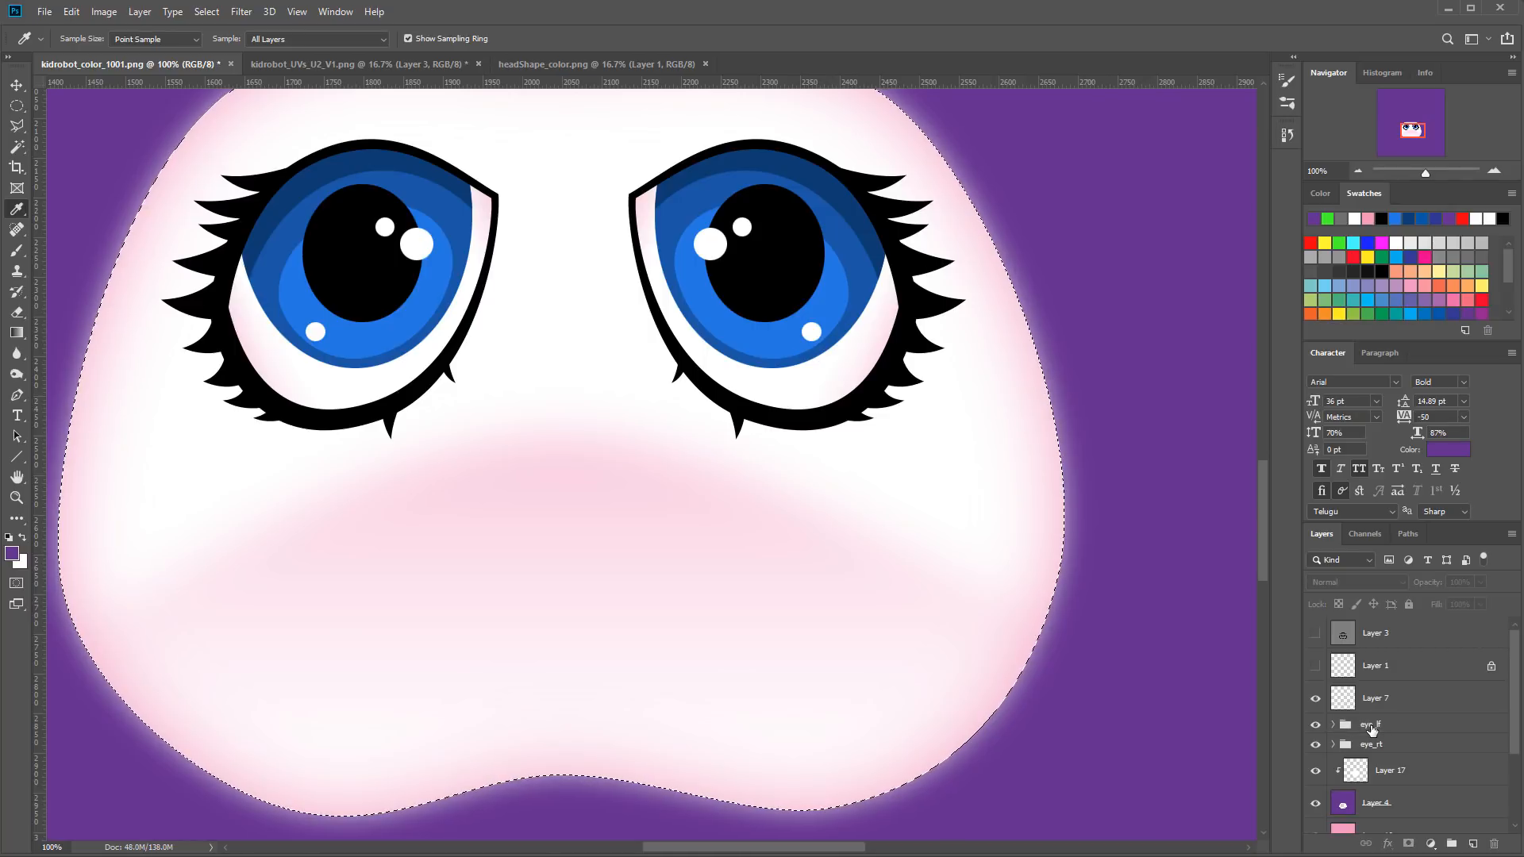
pyautogui.hotkey('ctrl', 'd')
# Step: Expand the eye_lf group and load the eyelash shape on Layer 9 as a selection
pyautogui.click(1367, 729)
pyautogui.click(1316, 725)
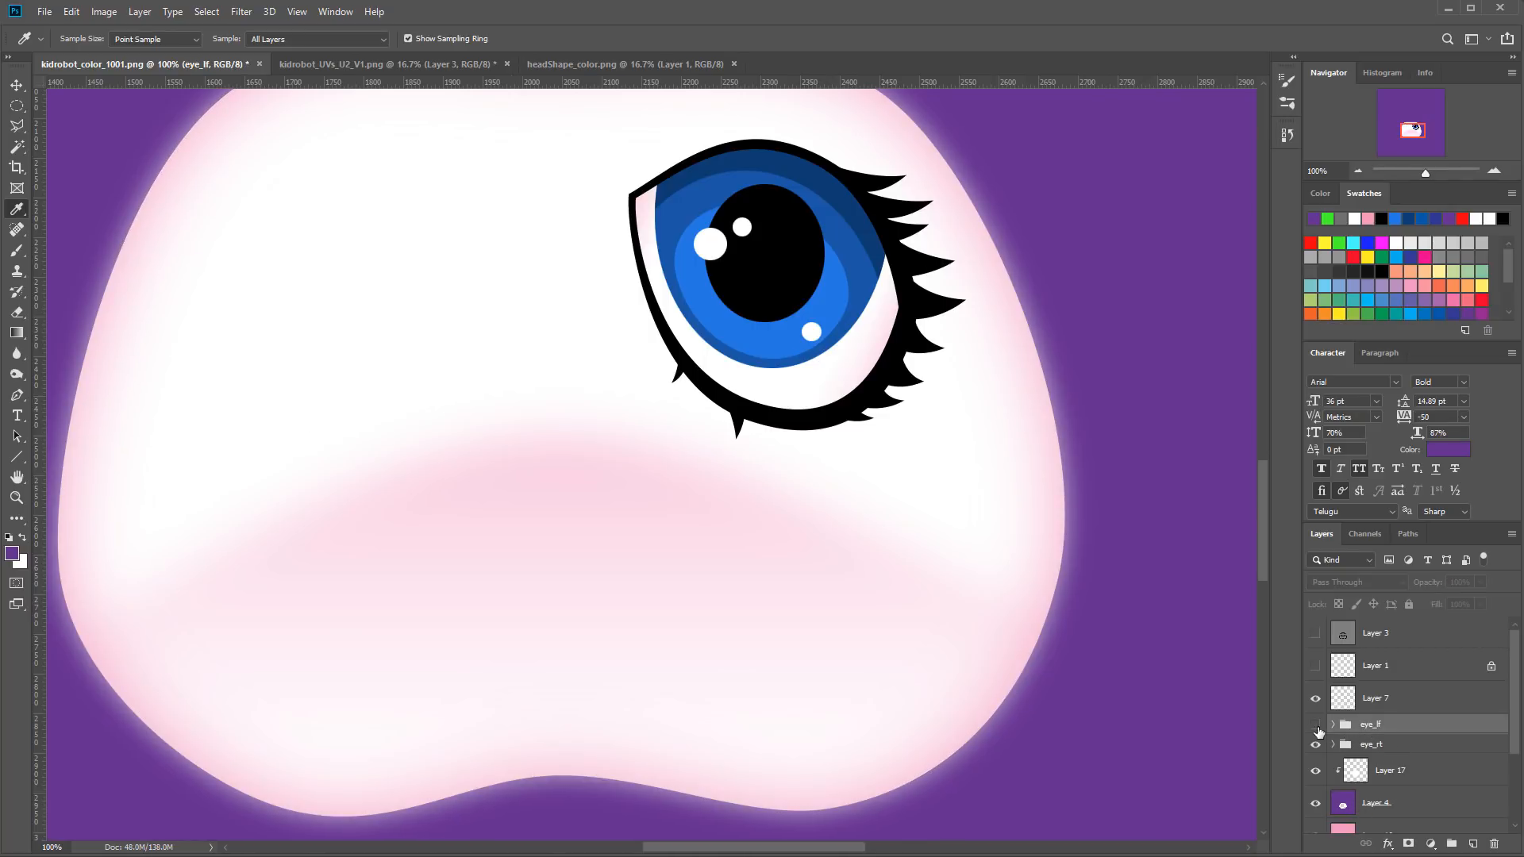
pyautogui.click(1316, 726)
pyautogui.click(1333, 725)
pyautogui.scroll(-5, 1358, 730)
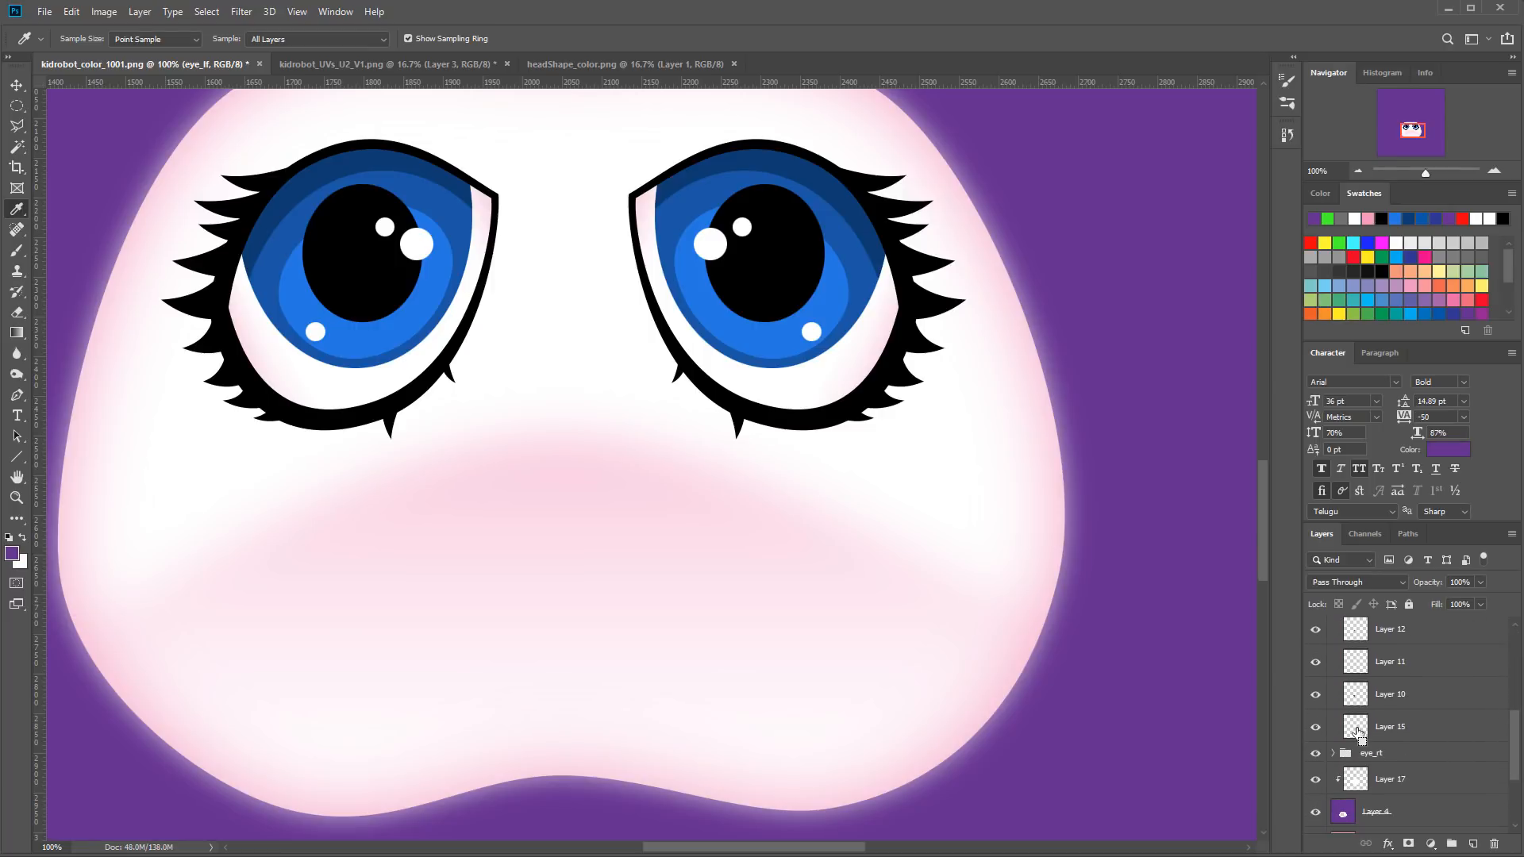
pyautogui.scroll(5, 1516, 746)
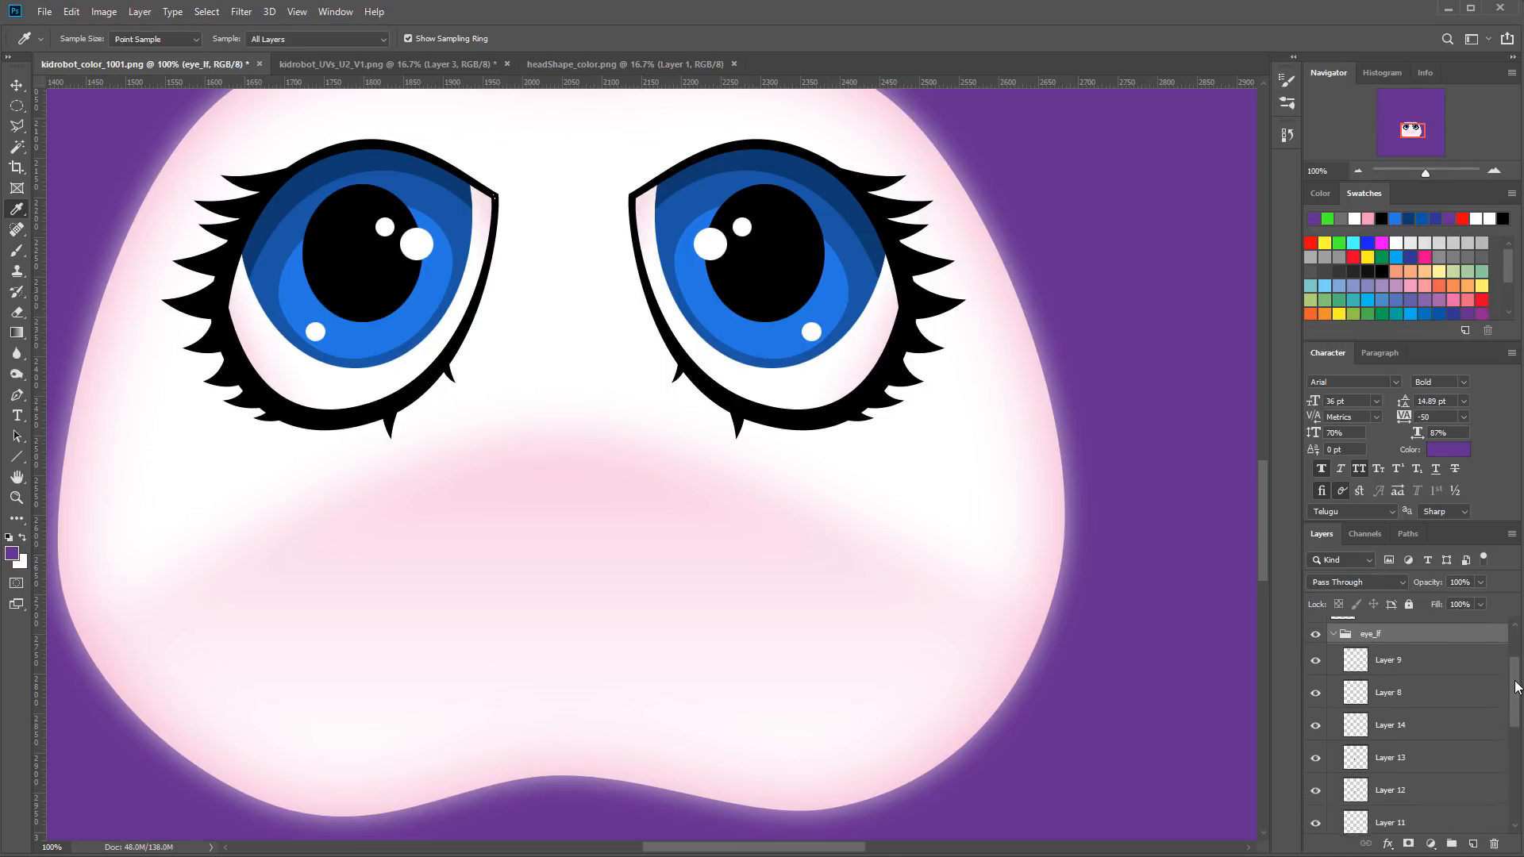
pyautogui.keyDown('ctrl'); pyautogui.click(1360, 682); pyautogui.keyUp('ctrl')
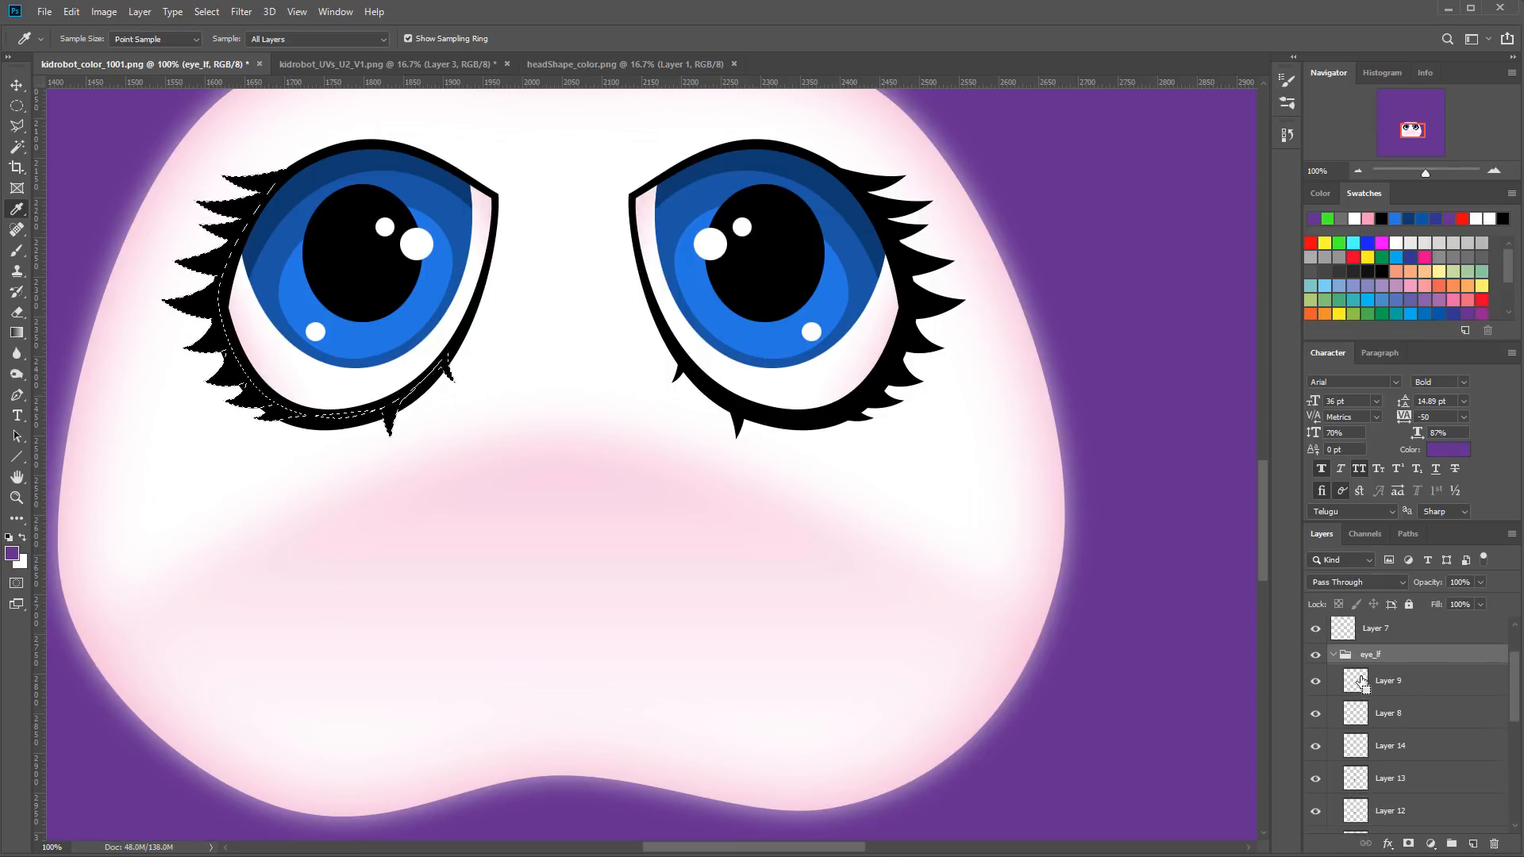
# Step: Load the eye outline on Layer 8 of eye_lf and the matching Layer 8 of eye_rt into the selection
pyautogui.keyDown('ctrl'); pyautogui.click(1359, 714); pyautogui.keyUp('ctrl')
pyautogui.keyDown('ctrl'); pyautogui.click(1359, 689); pyautogui.keyUp('ctrl')
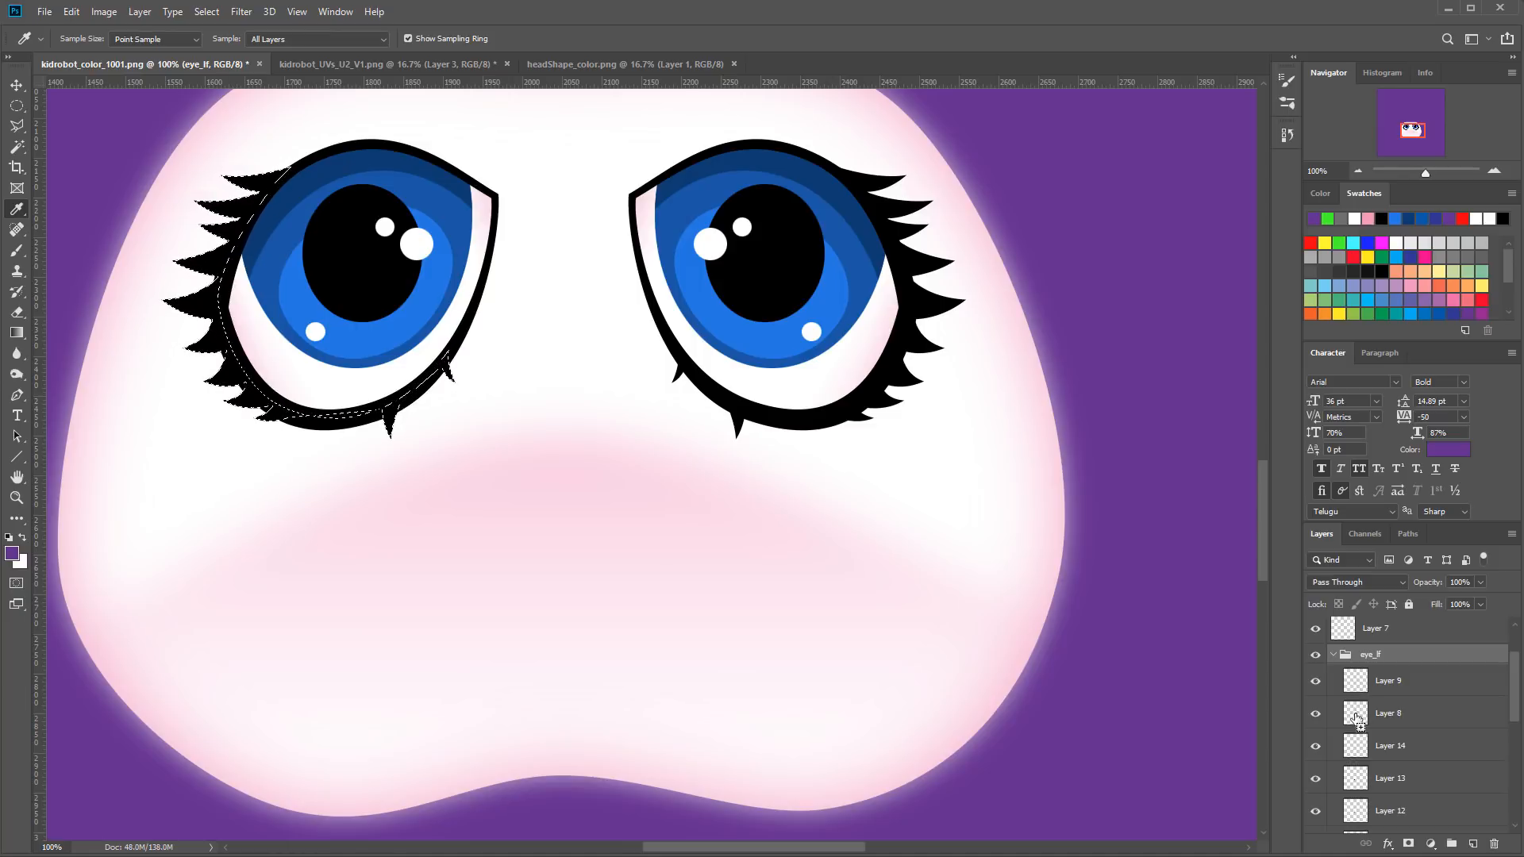
pyautogui.keyDown('ctrl'); pyautogui.click(1357, 719); pyautogui.keyUp('ctrl')
pyautogui.click(1334, 655)
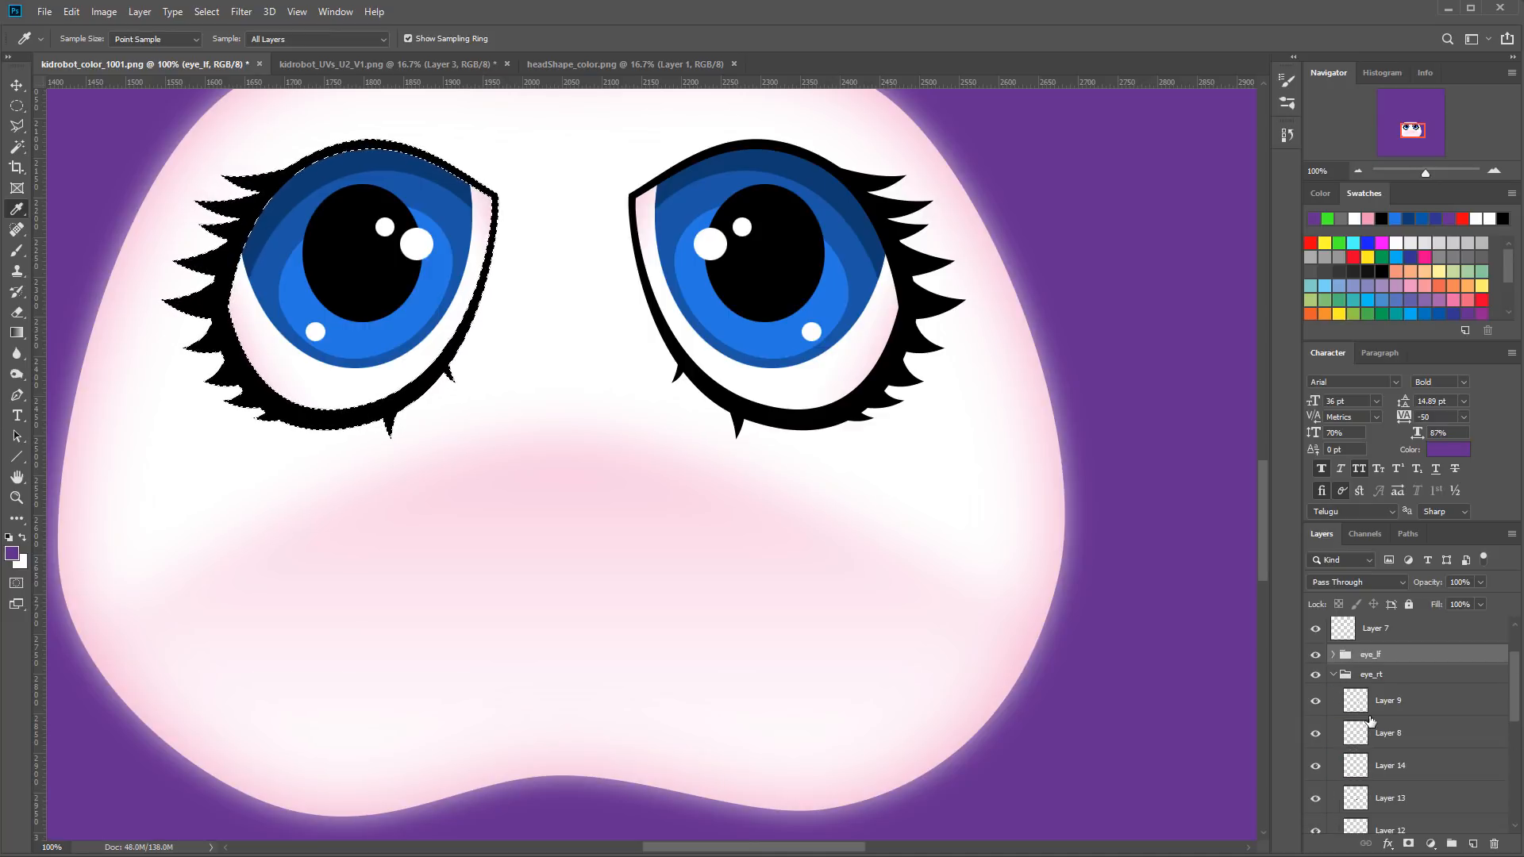
pyautogui.keyDown('ctrl'); pyautogui.click(1358, 736); pyautogui.keyUp('ctrl')
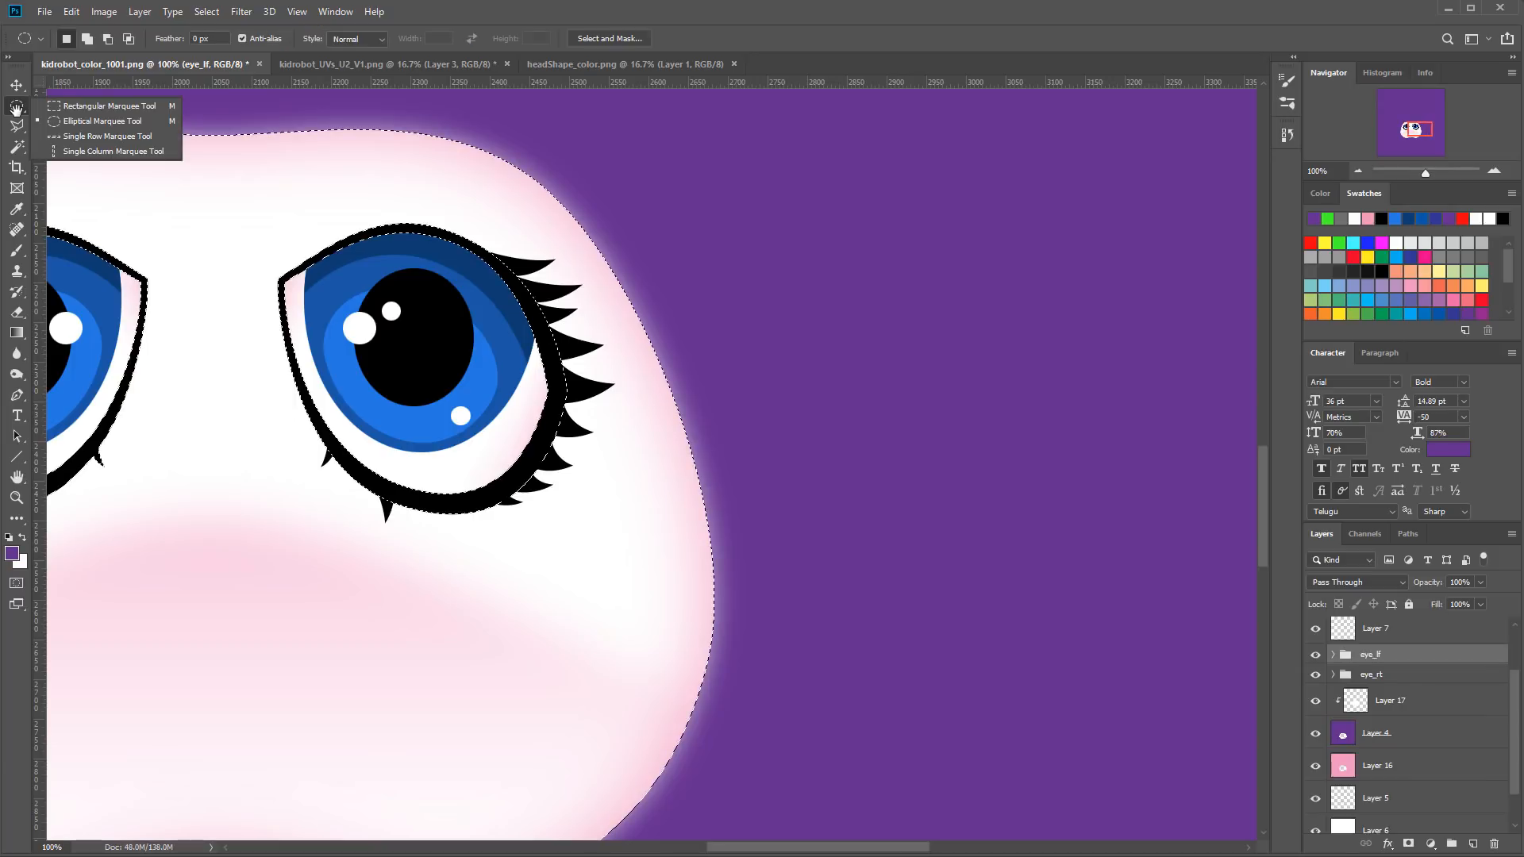
# Step: Try adding the upper lashes beside the eye nearest the purple edge to the selection with the Polygonal Lasso
pyautogui.click(16, 125)
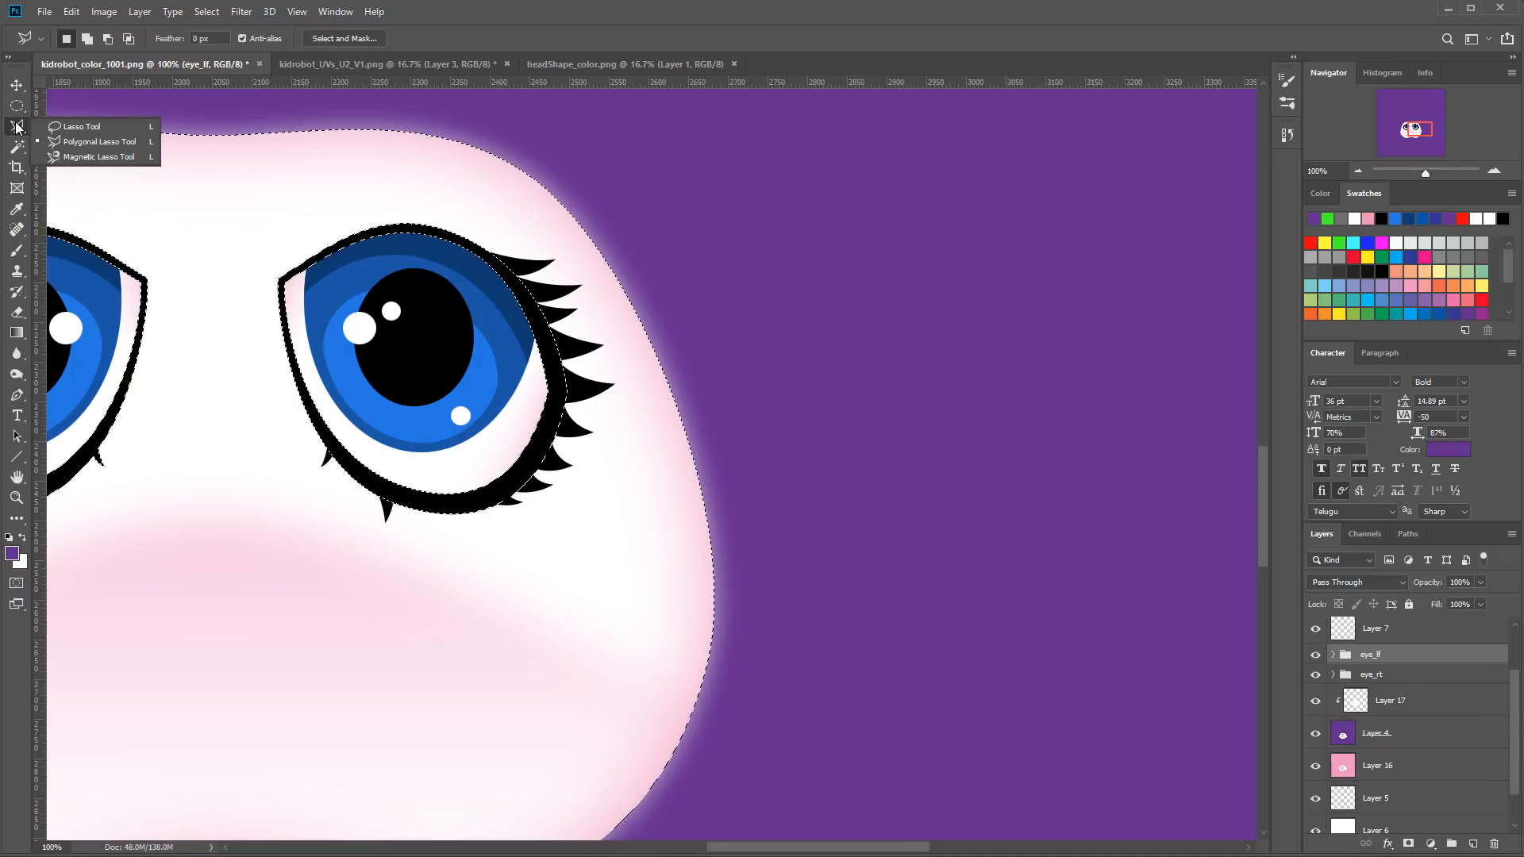
pyautogui.click(95, 141)
pyautogui.moveTo(356, 252); pyautogui.dragTo(667, 259)
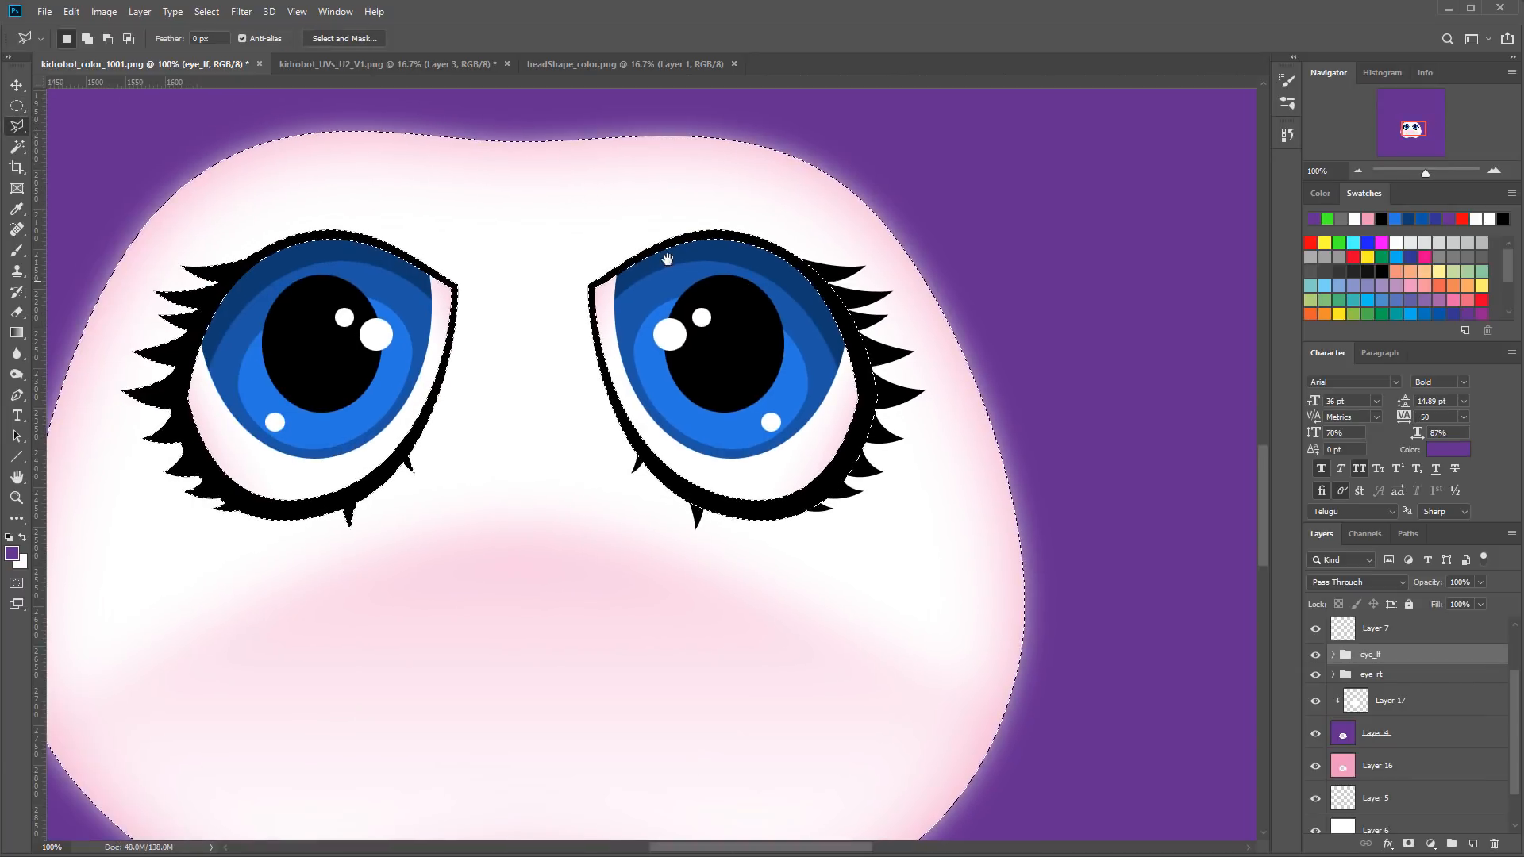
pyautogui.click(20, 131)
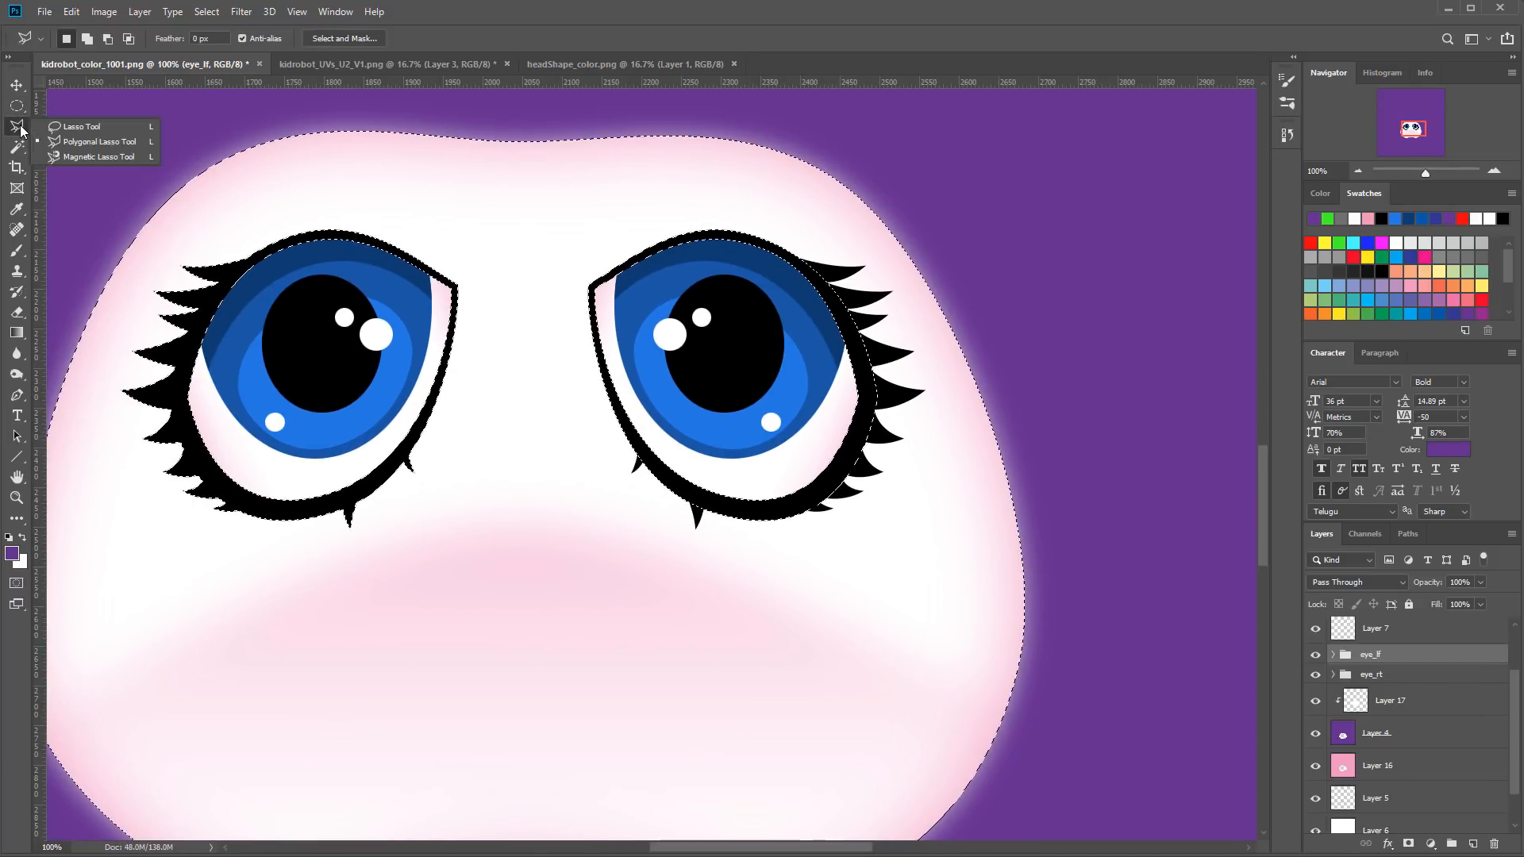
pyautogui.click(80, 144)
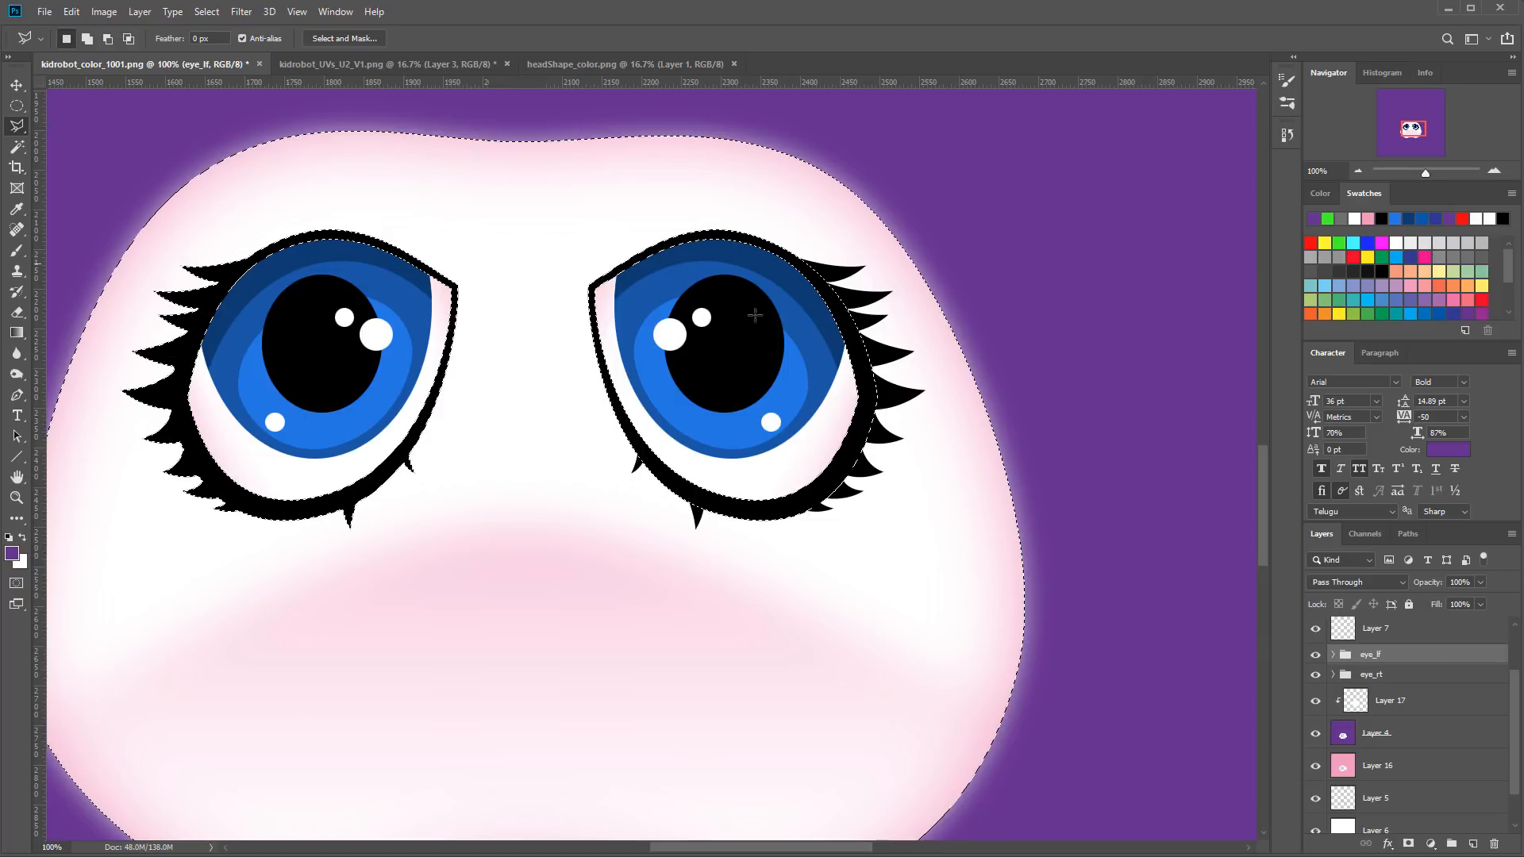
pyautogui.press('shift')
pyautogui.keyDown('shift'); pyautogui.click(840, 311); pyautogui.keyUp('shift')
pyautogui.click(866, 373)
pyautogui.click(1060, 381)
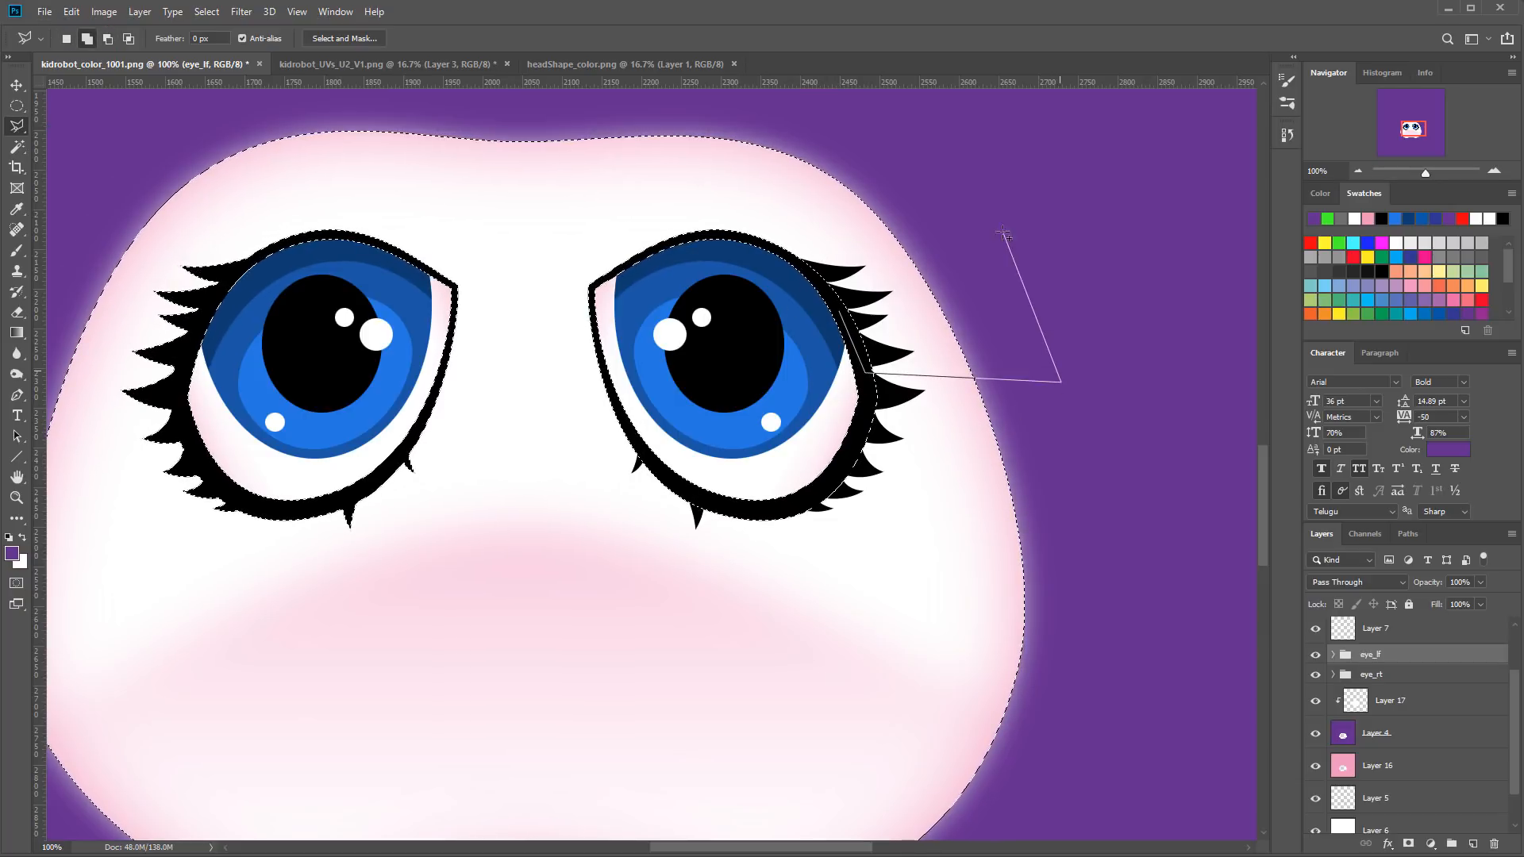
pyautogui.click(1003, 231)
pyautogui.doubleClick(951, 217)
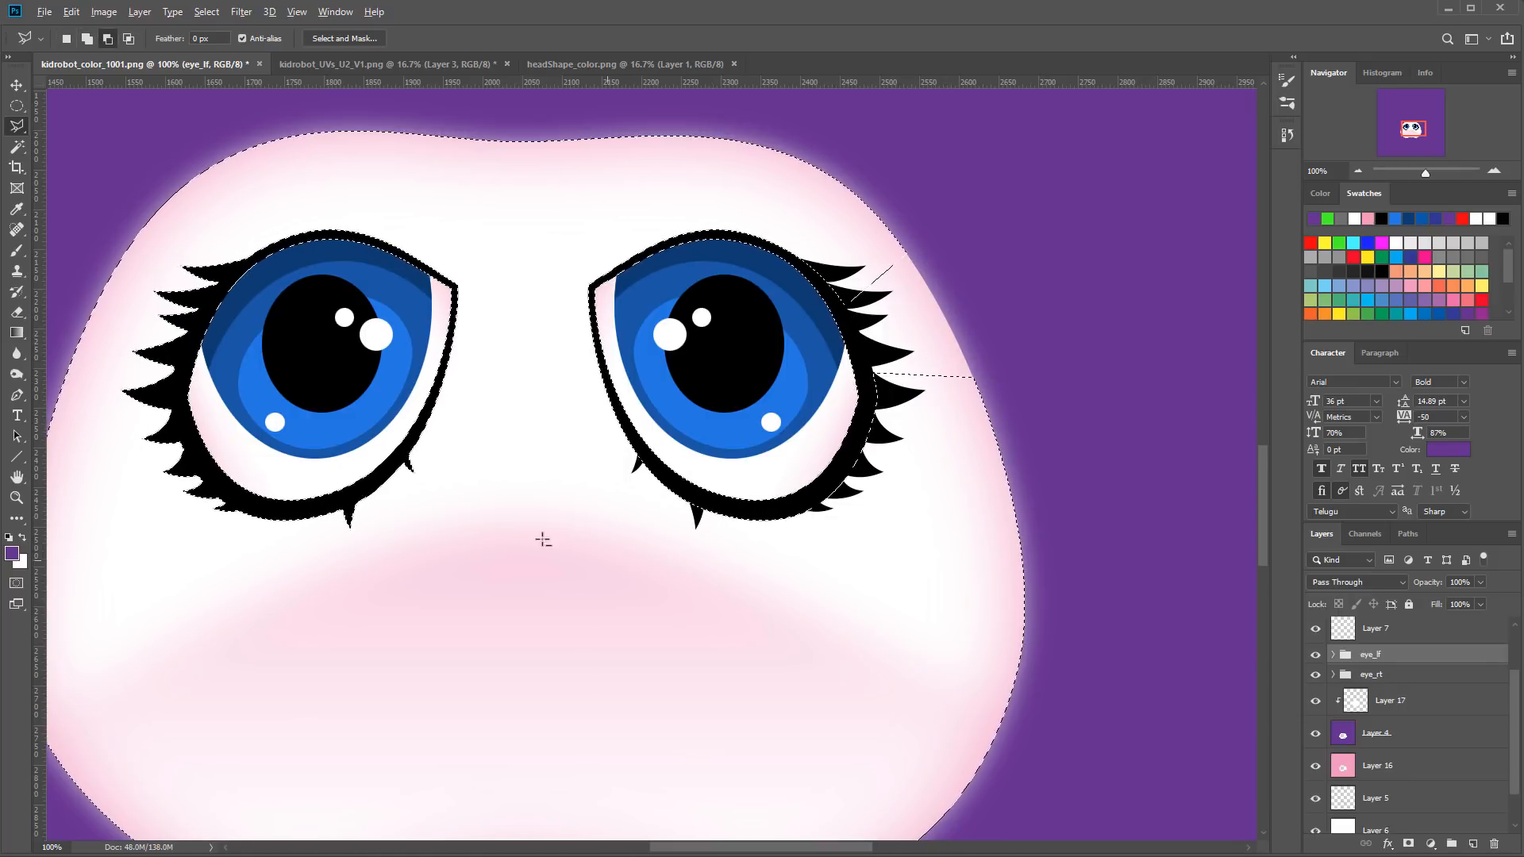
# Step: Try enclosing the lower lashes and the area around the other eye with further Polygonal Lasso additions to the selection
pyautogui.moveTo(544, 538)
pyautogui.mouseDown()
pyautogui.moveTo(555, 444)
pyautogui.moveTo(736, 409)
pyautogui.mouseUp()
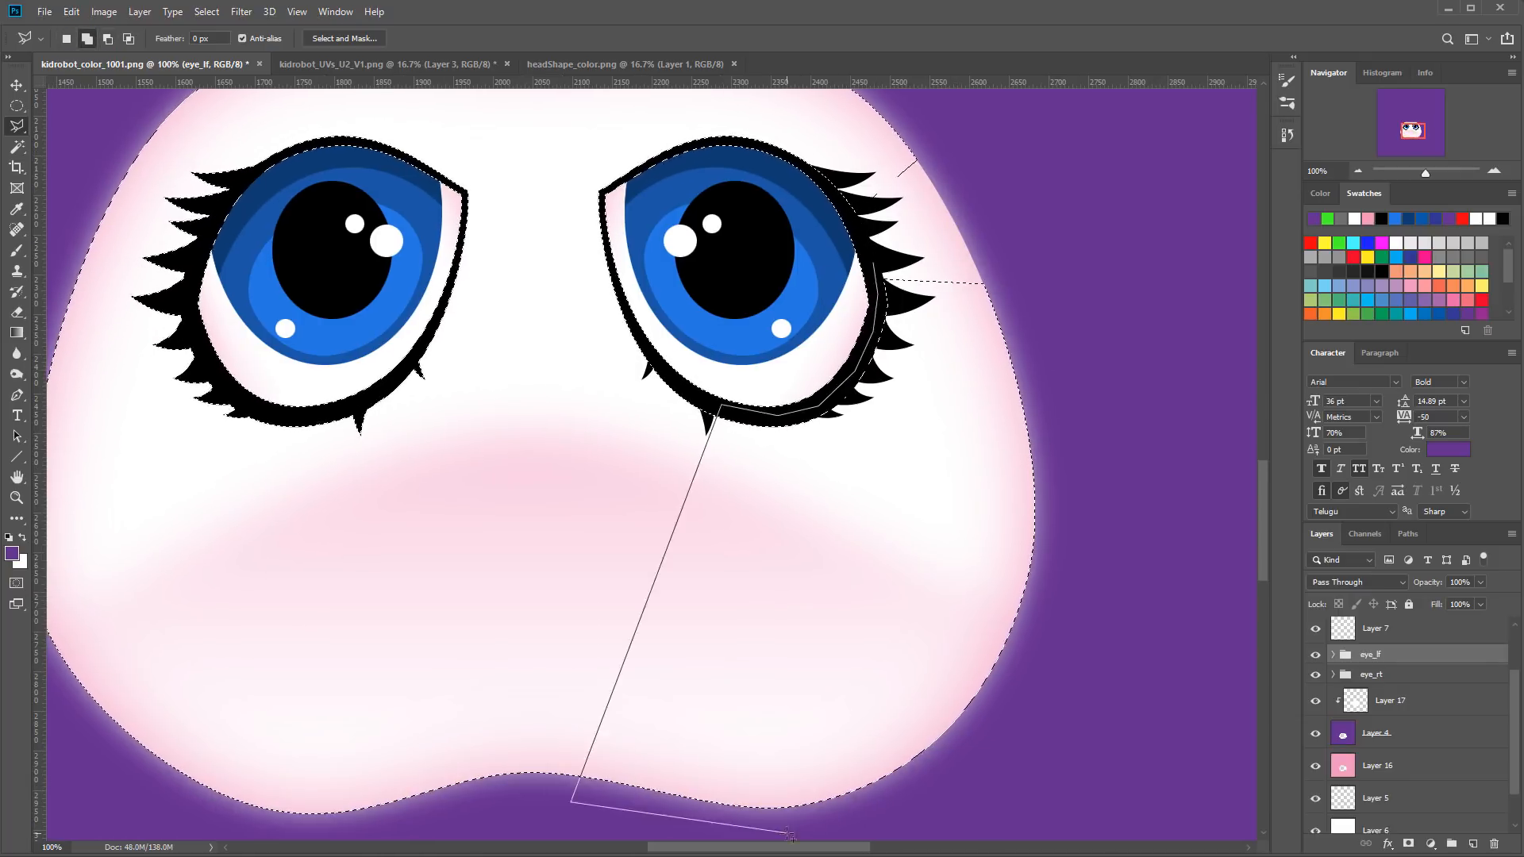
pyautogui.click(788, 834)
pyautogui.moveTo(397, 317); pyautogui.dragTo(458, 590)
pyautogui.click(255, 521)
pyautogui.doubleClick(565, 150)
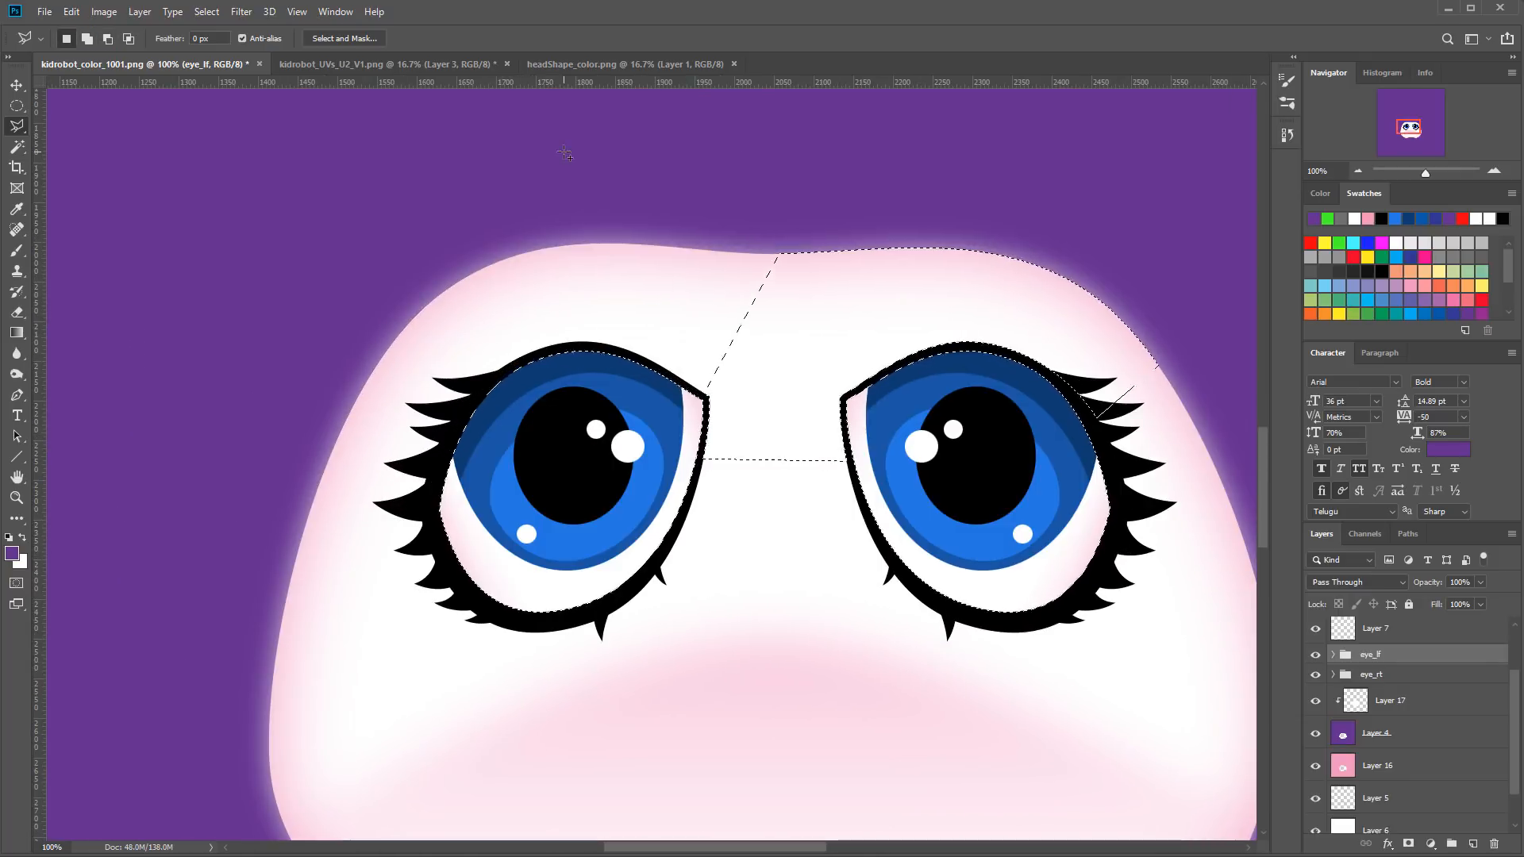
# Step: Discard the lassoed selection, load the Eye path as a selection, and extend it with the Polygonal Lasso around the eye area
pyautogui.hotkey('ctrl', 'd')
pyautogui.click(1407, 534)
pyautogui.keyDown('ctrl'); pyautogui.click(1341, 681); pyautogui.keyUp('ctrl')
pyautogui.moveTo(714, 397); pyautogui.dragTo(577, 398)
pyautogui.keyDown('shift'); pyautogui.click(593, 224); pyautogui.keyUp('shift')
pyautogui.click(557, 466)
pyautogui.click(1101, 368)
pyautogui.doubleClick(1058, 202)
# Step: Combine the eye selection with the surrounding purple layer's shape to select the face without the eye openings
pyautogui.click(1357, 172)
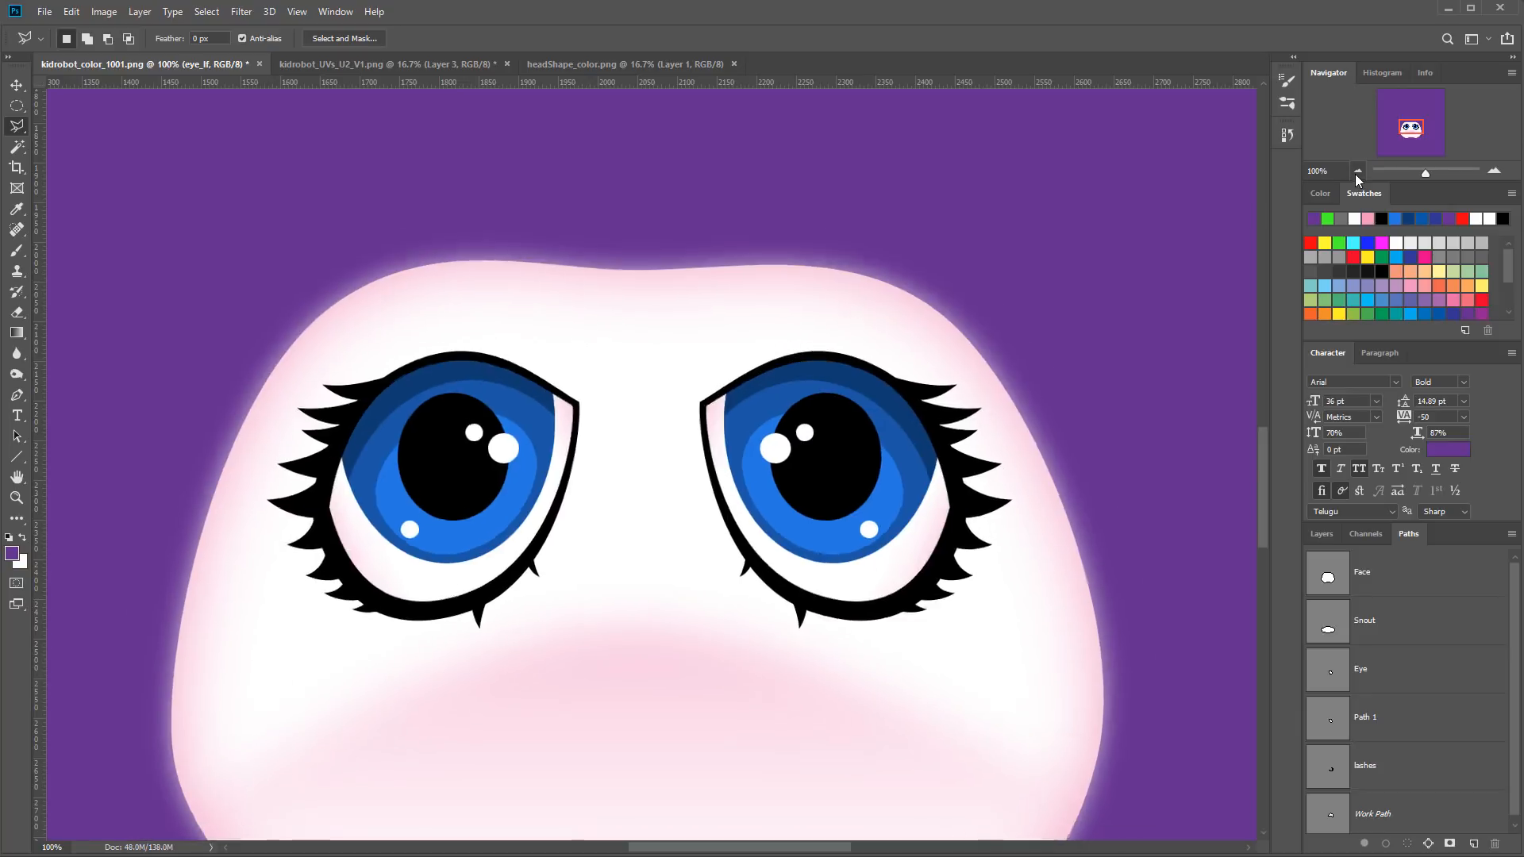
pyautogui.click(1357, 172)
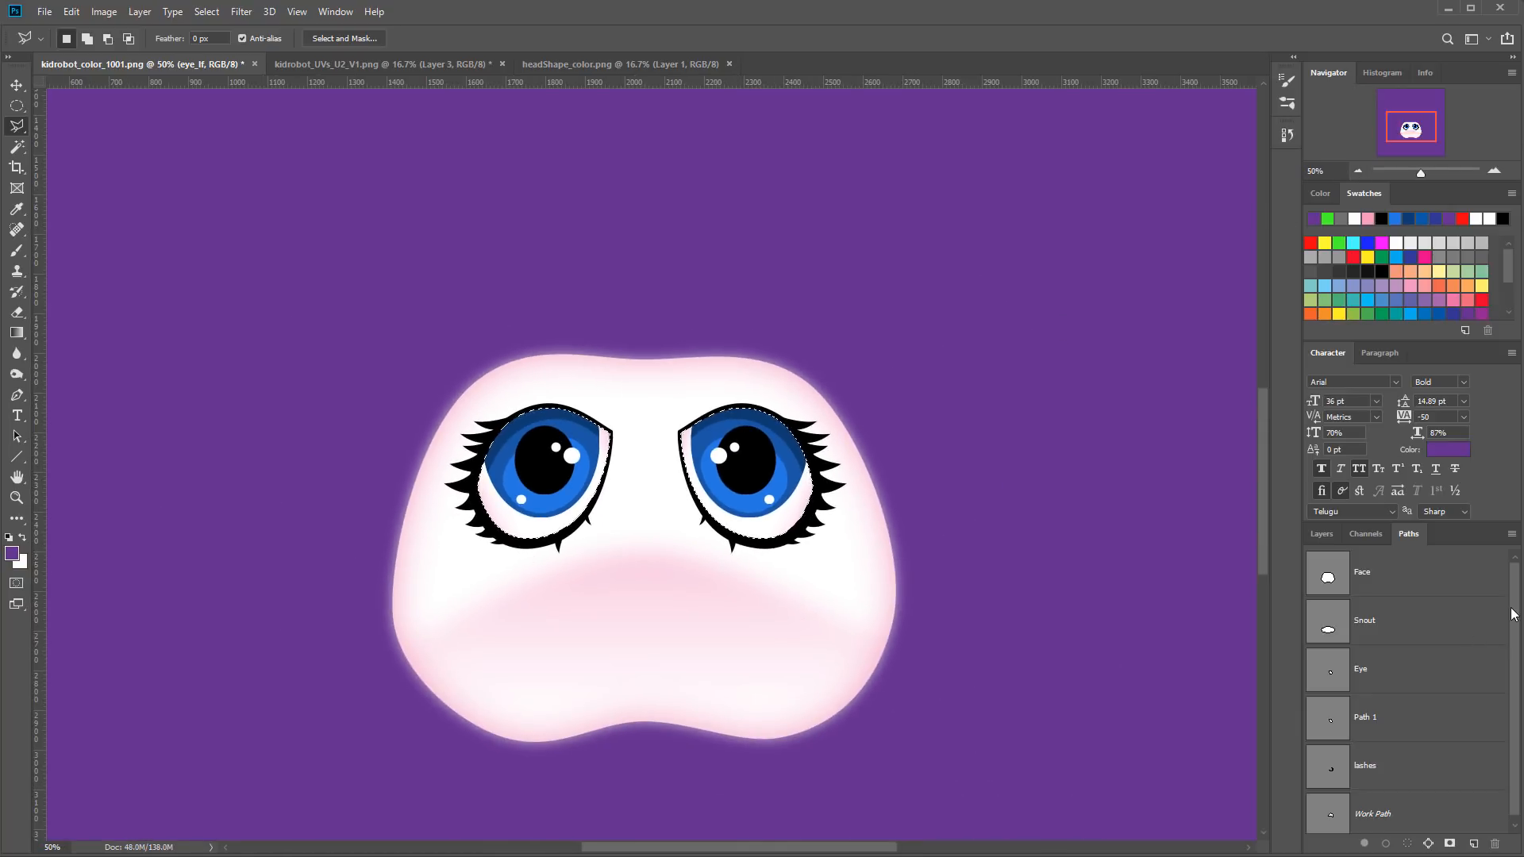
pyautogui.moveTo(1513, 613); pyautogui.dragTo(1514, 619)
pyautogui.click(1323, 536)
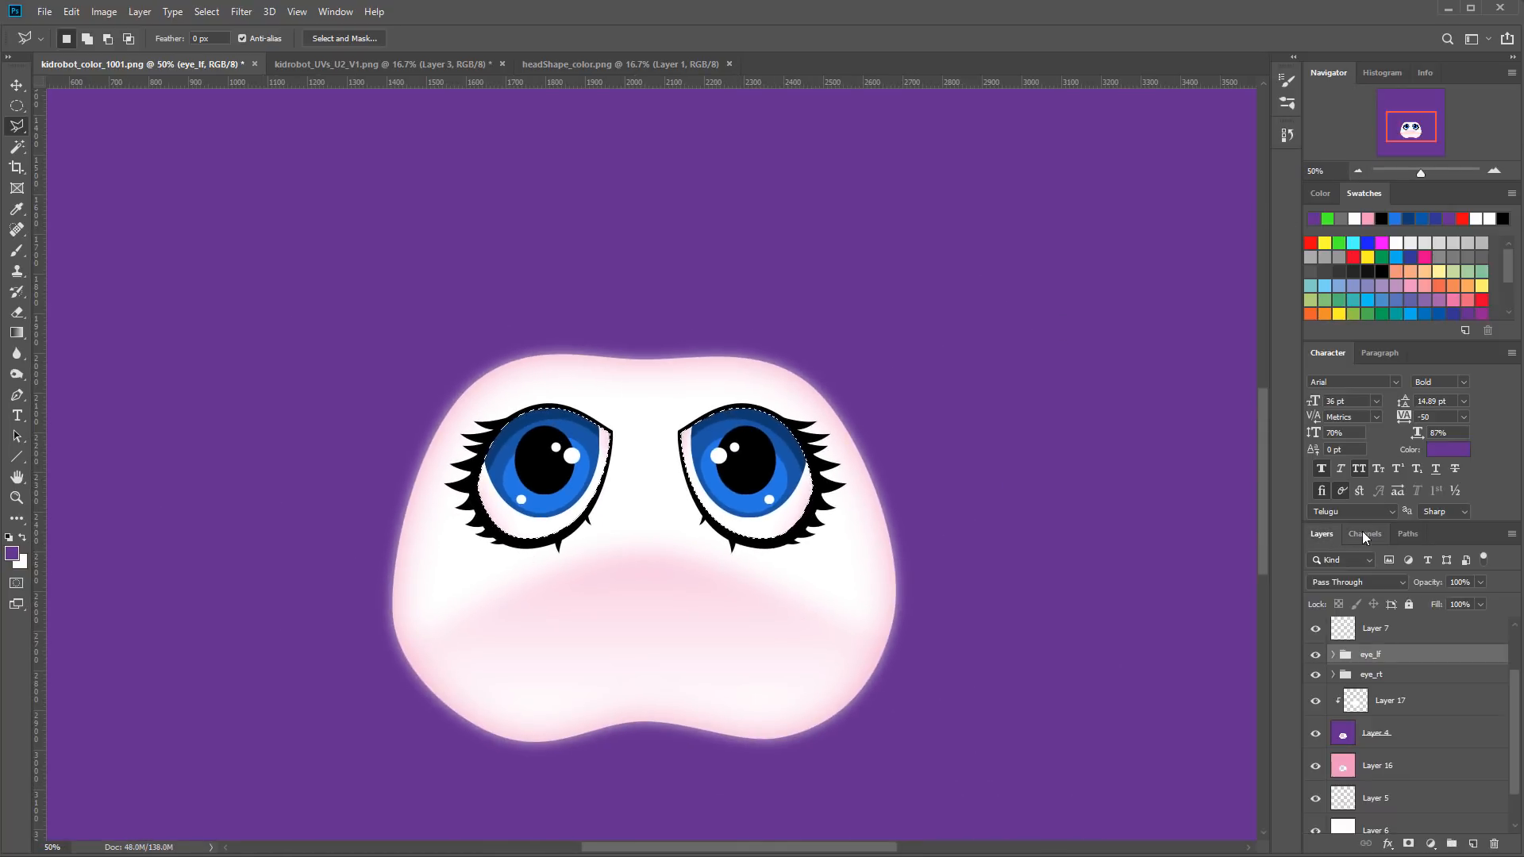
pyautogui.keyDown('ctrl'); pyautogui.keyDown('alt'); pyautogui.click(1343, 740); pyautogui.keyUp('alt'); pyautogui.keyUp('ctrl')
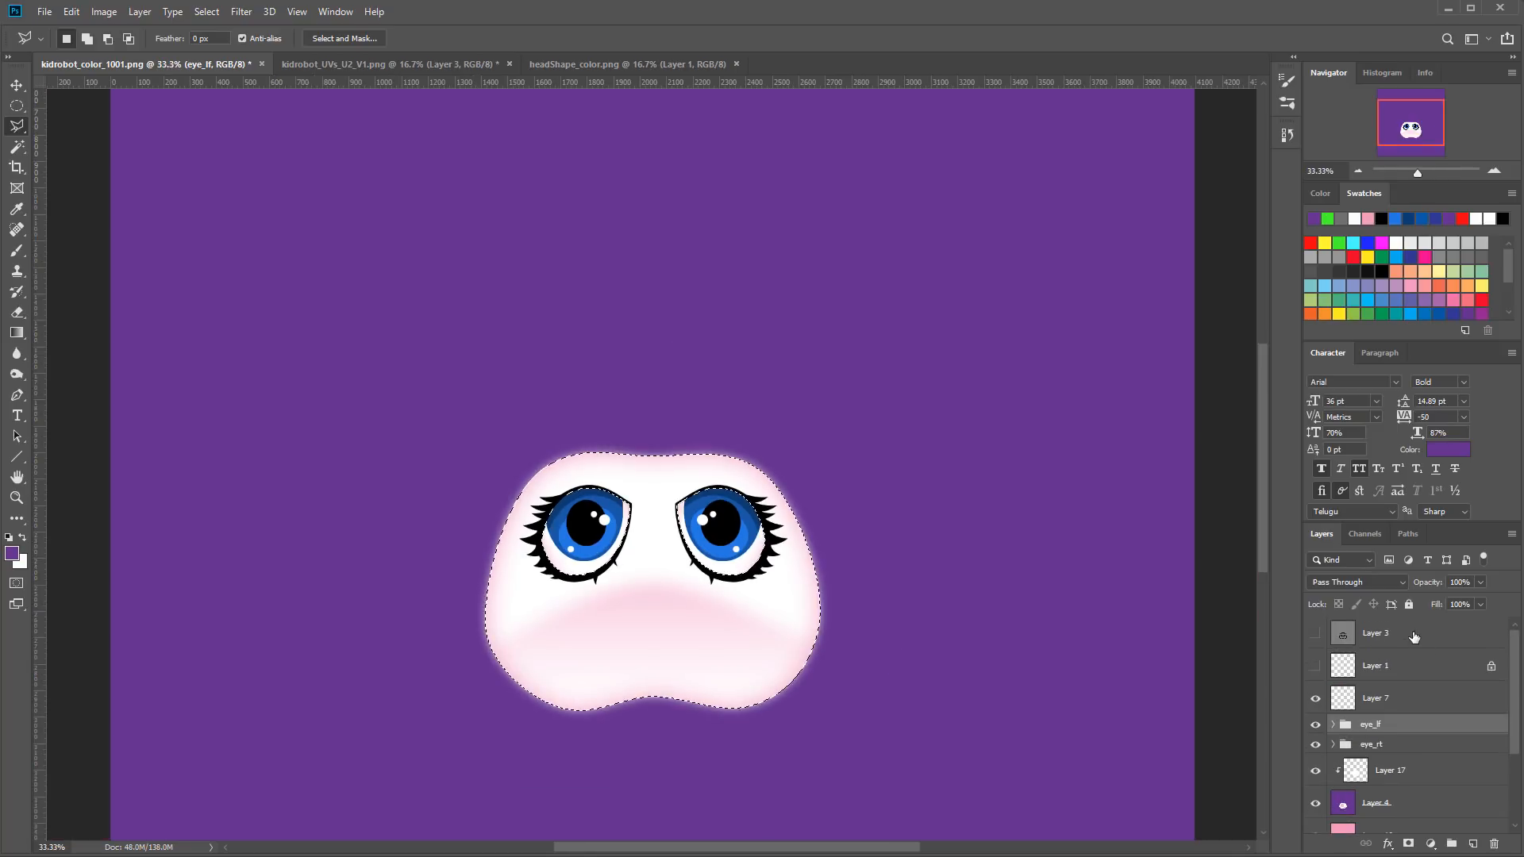
# Step: Create a new layer above Layer 3, fill the face selection with black, and deselect
pyautogui.click(1415, 638)
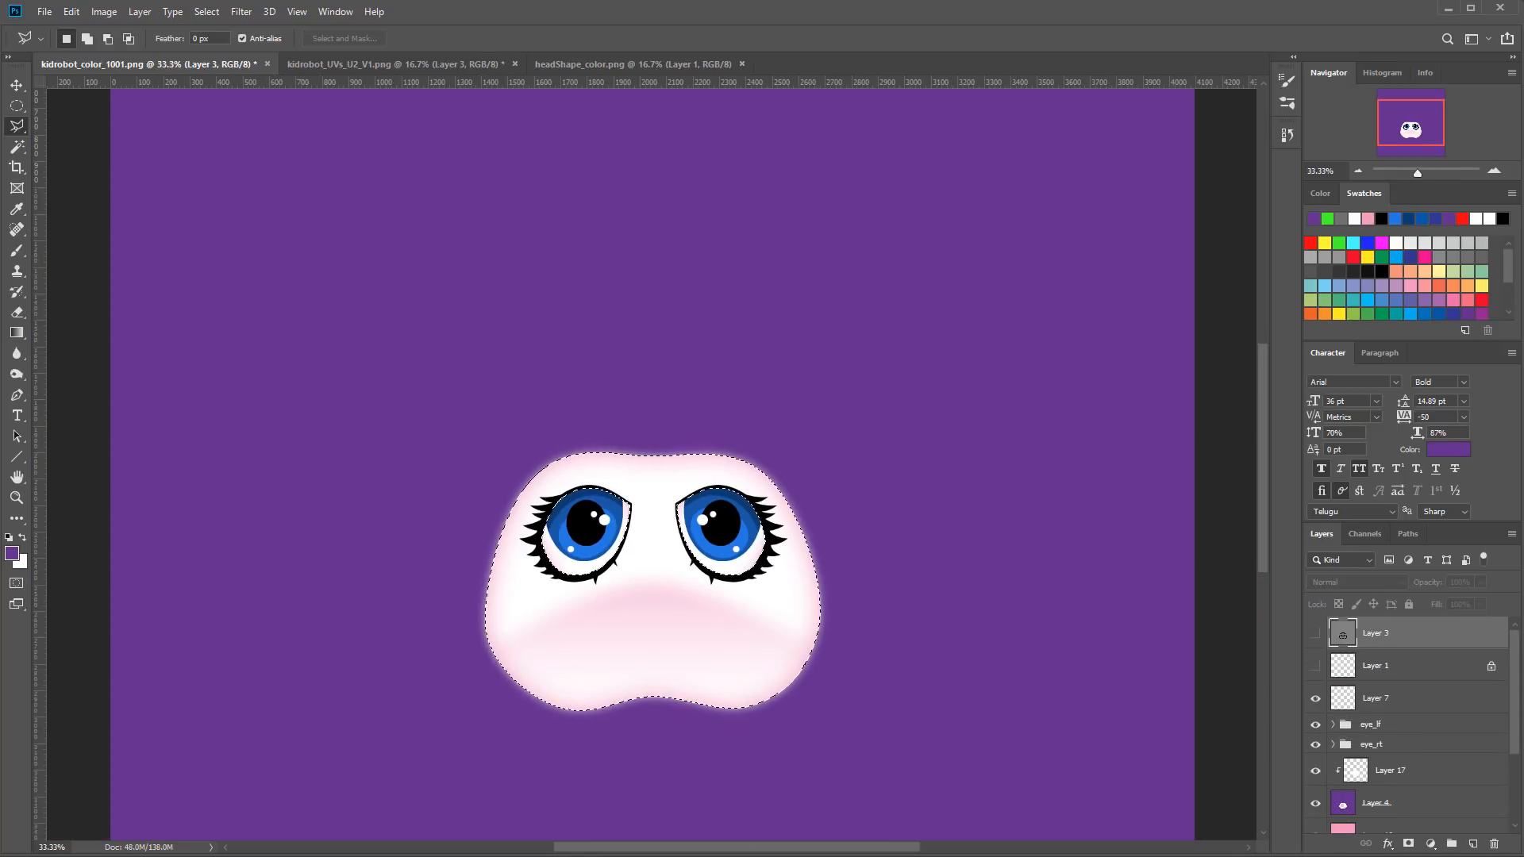
pyautogui.click(1474, 844)
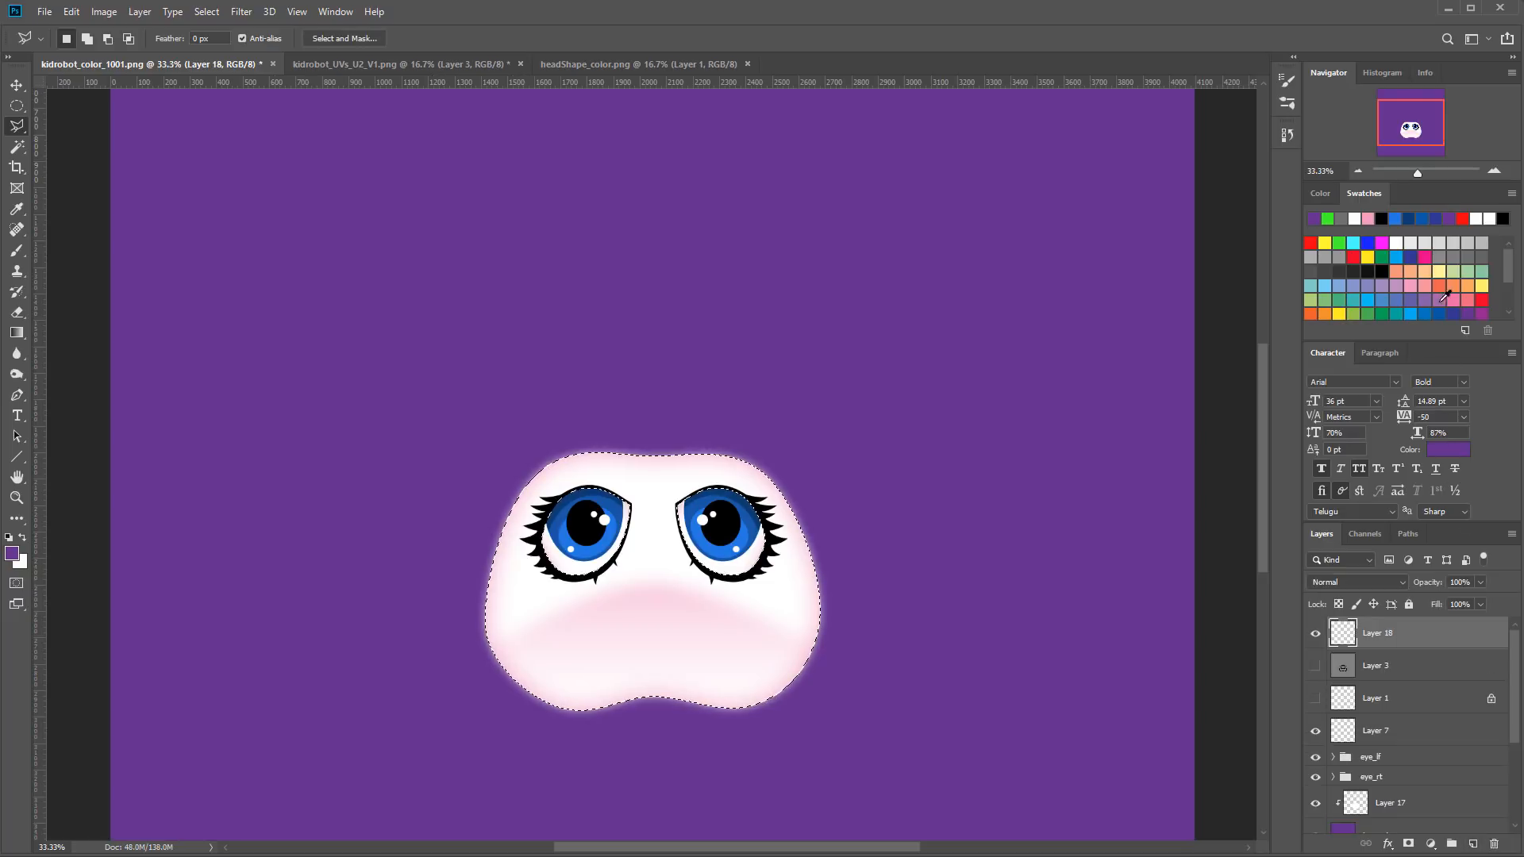
pyautogui.click(1383, 270)
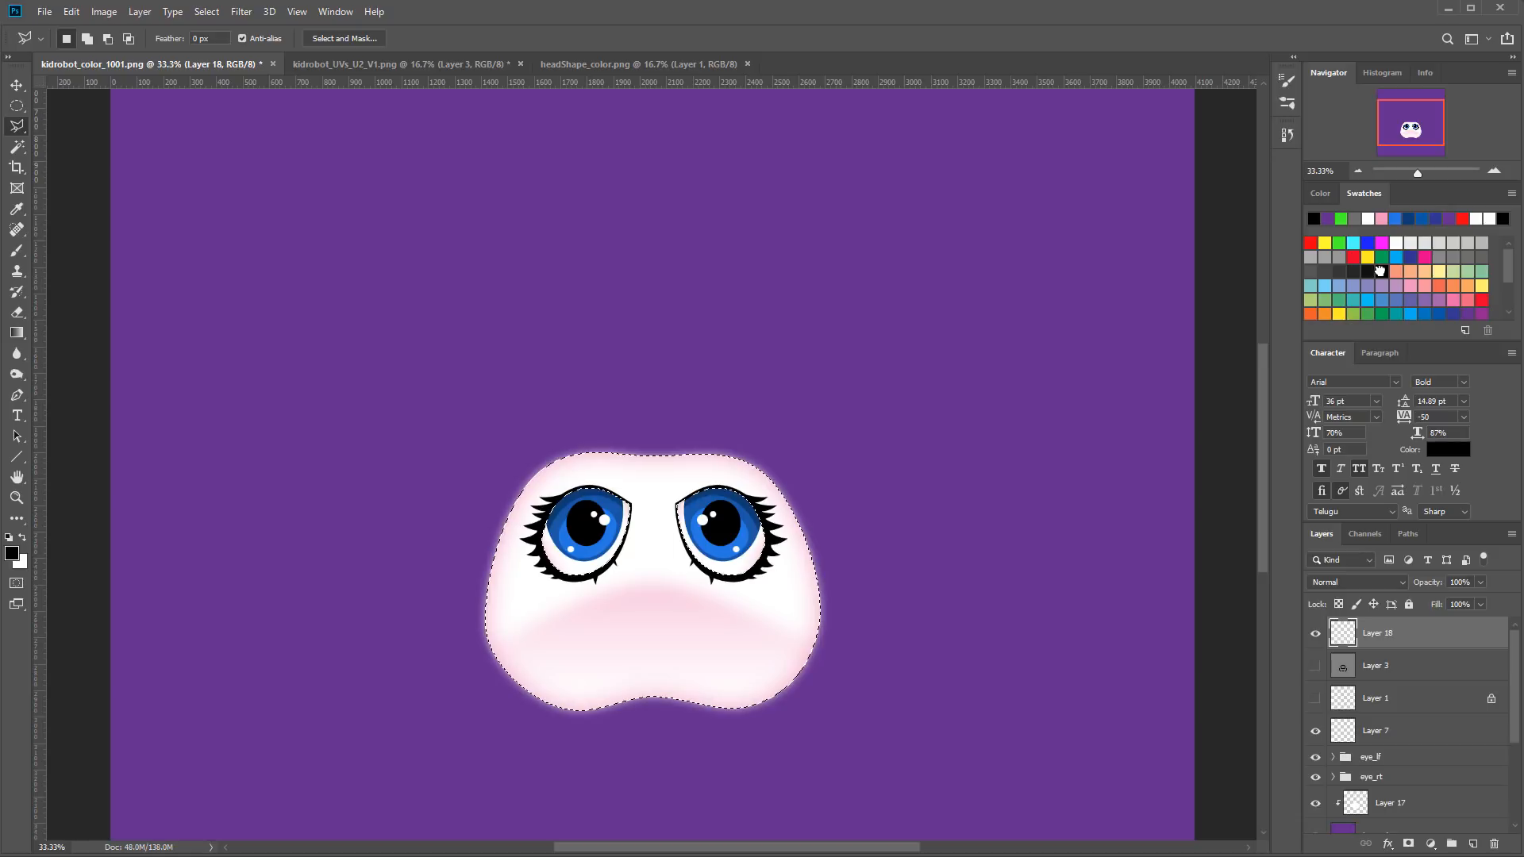
pyautogui.hotkey('alt', 'BackSpace')
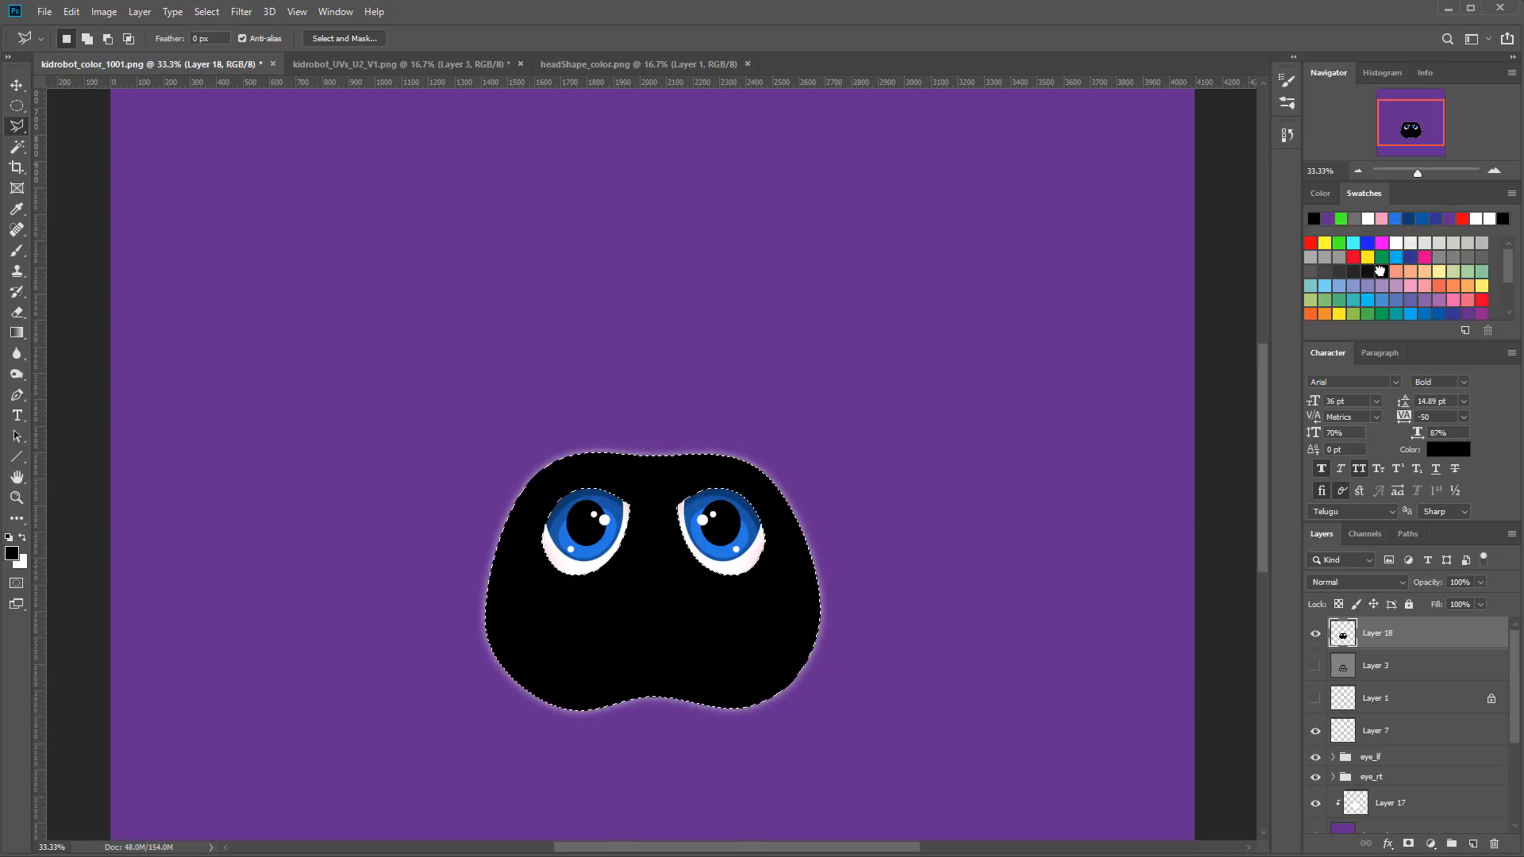
pyautogui.hotkey('ctrl', 'd')
# Step: Add a new layer between the black face shape and Layer 3, and fill it entirely with white
pyautogui.click(1404, 666)
pyautogui.click(1472, 843)
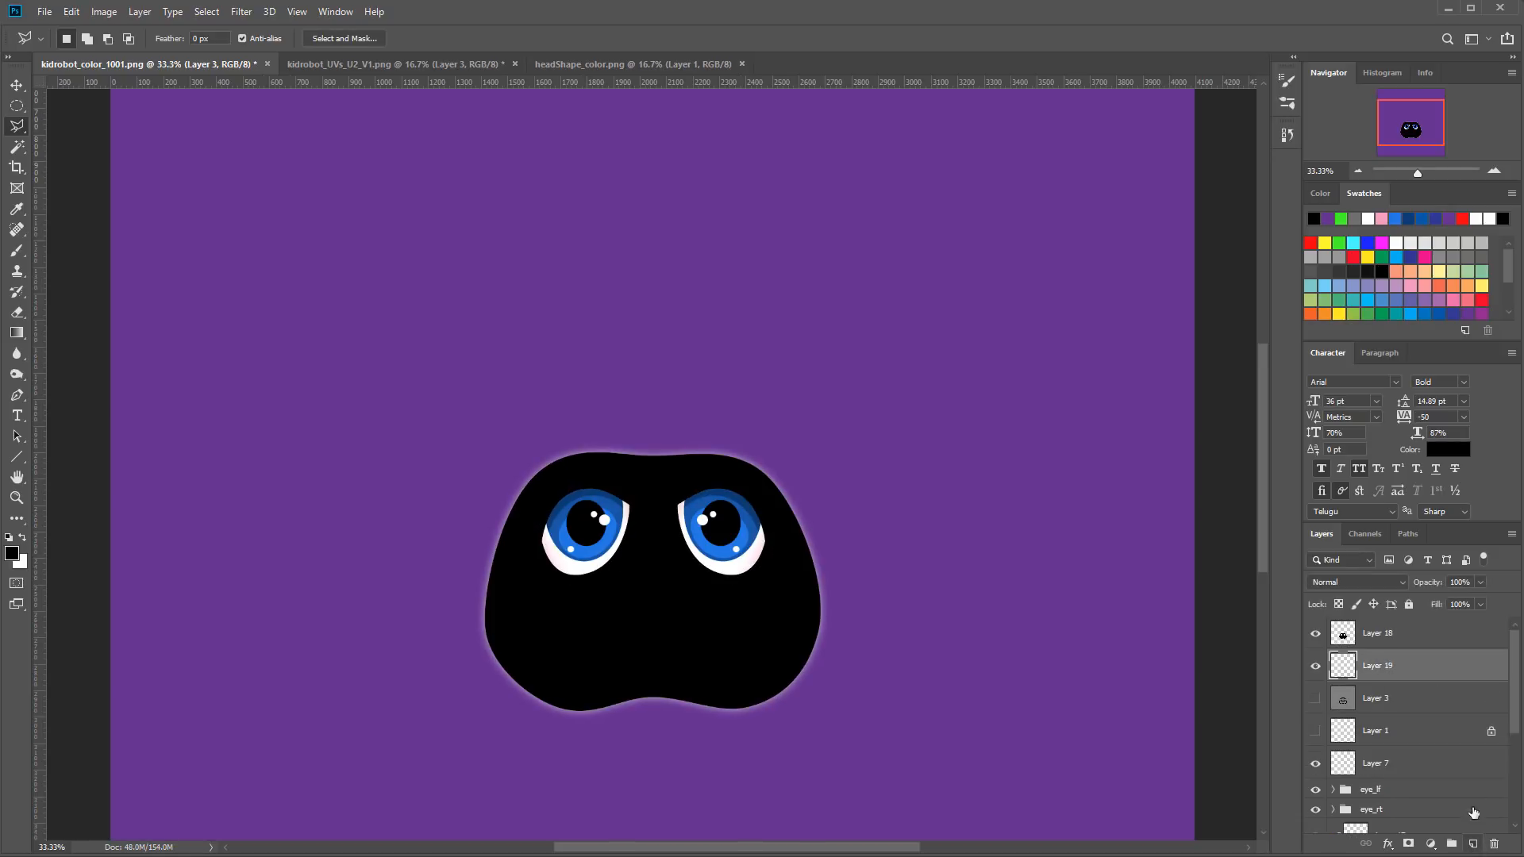
pyautogui.click(1396, 242)
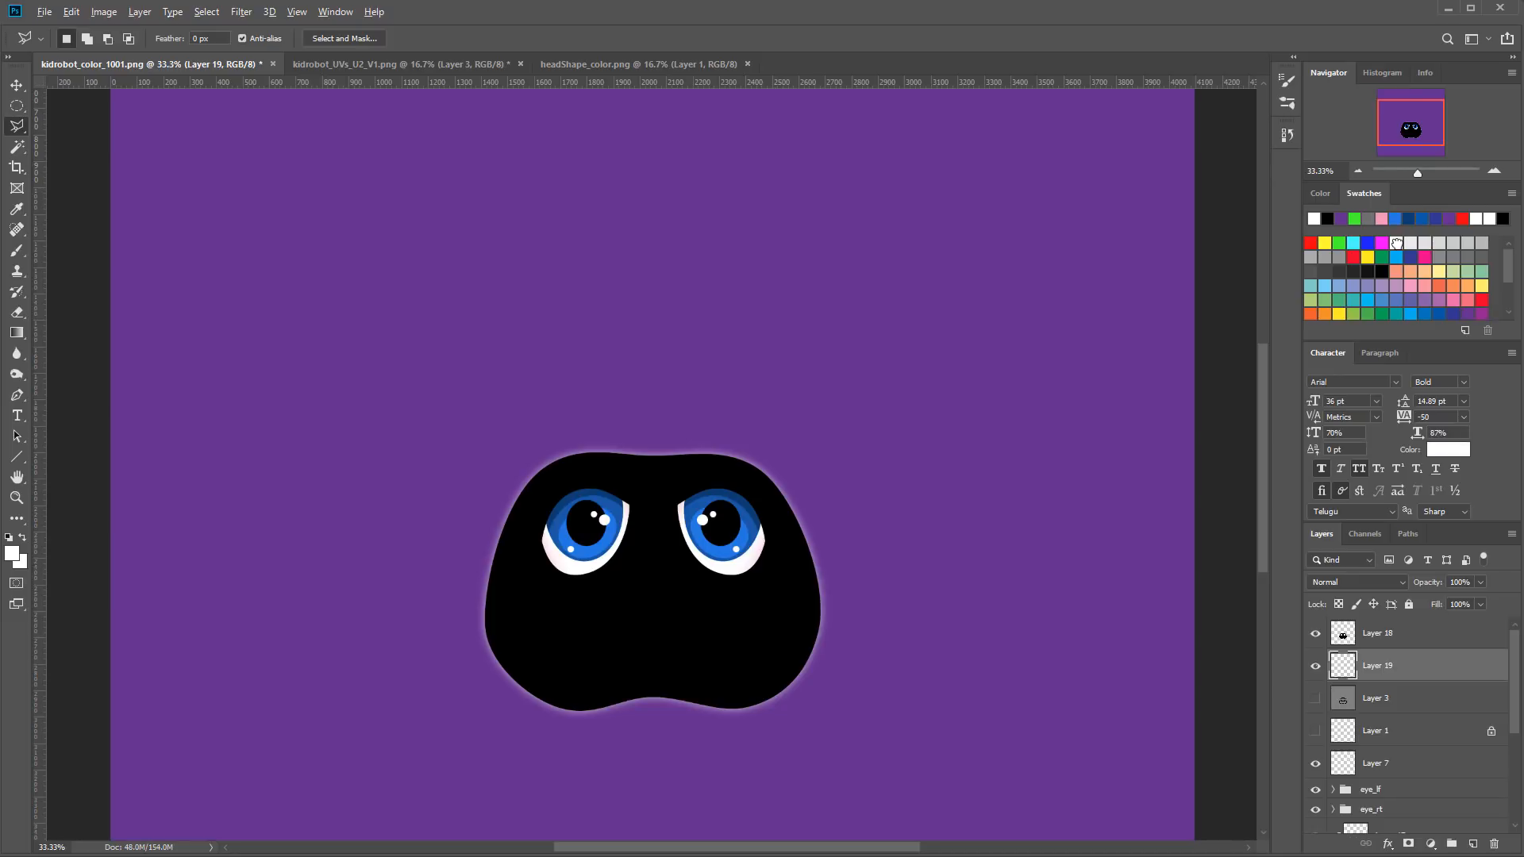
pyautogui.hotkey('alt', 'BackSpace')
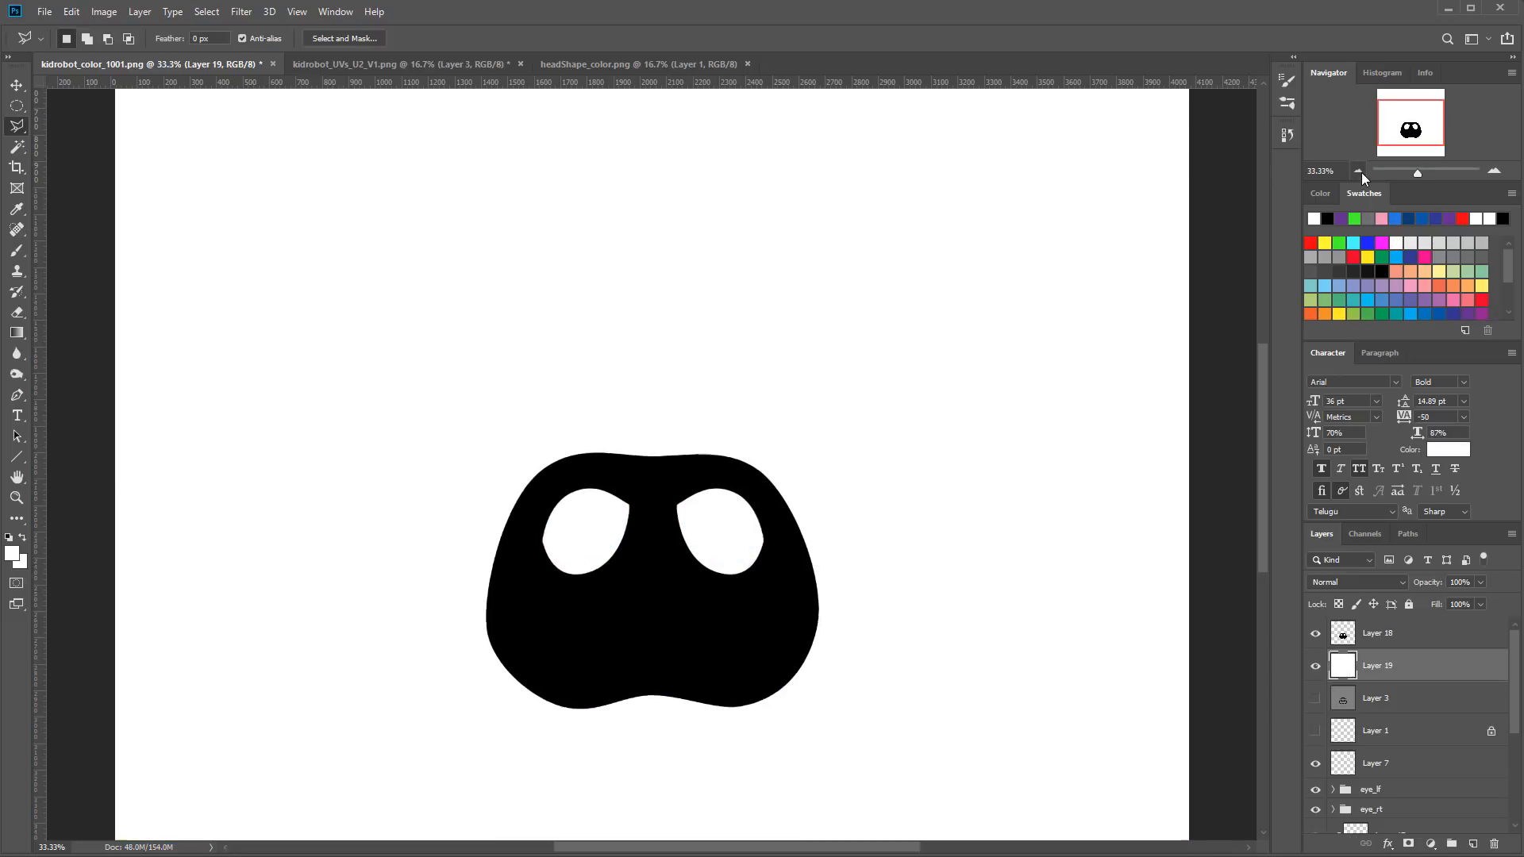
pyautogui.click(1360, 172)
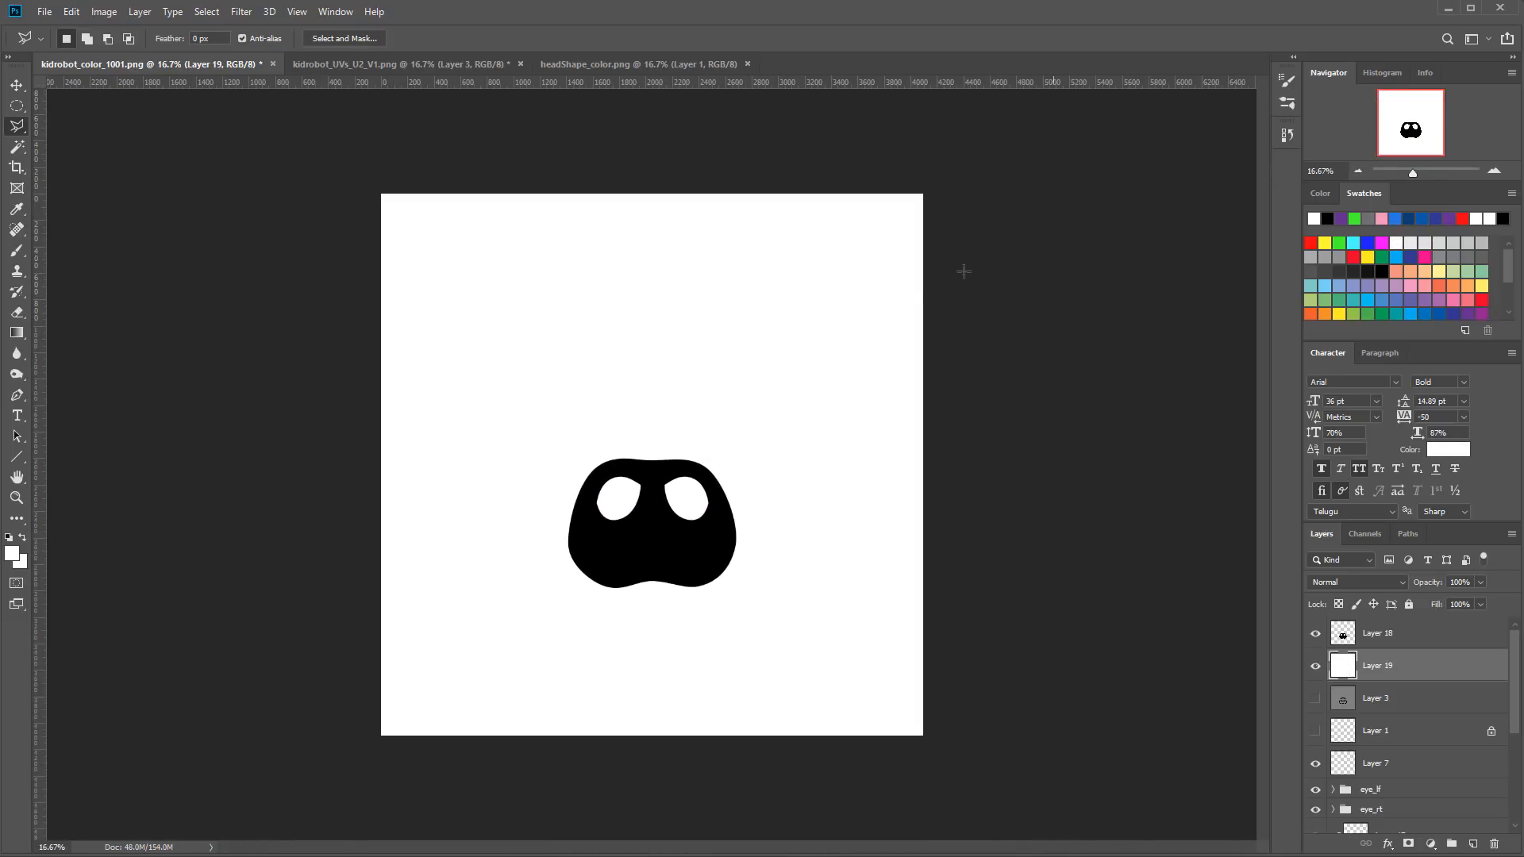
# Step: Hide the face shape layer and fill the white background layer with black
pyautogui.click(1315, 633)
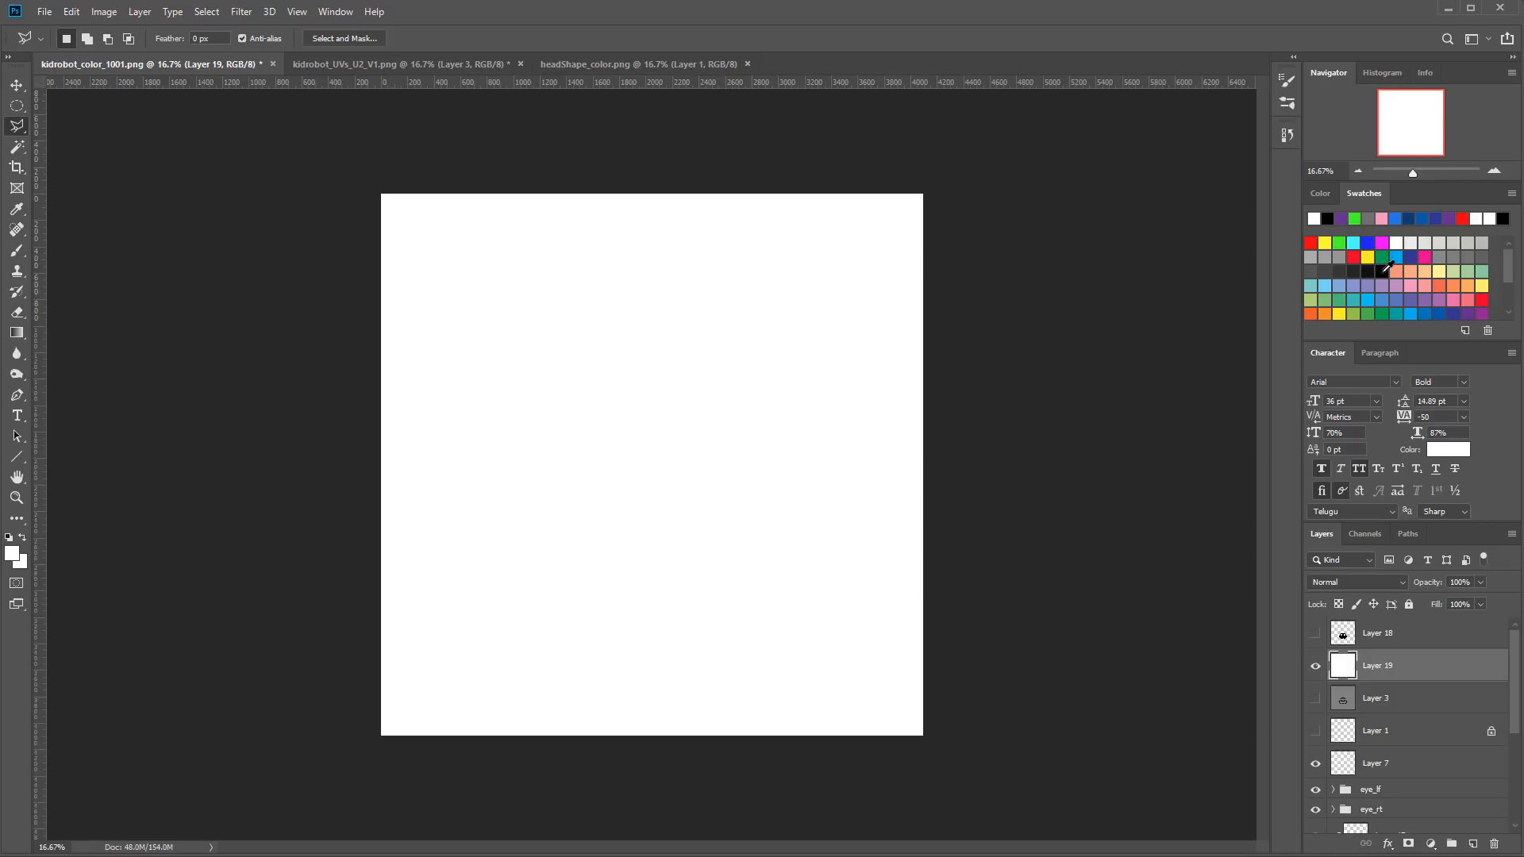
pyautogui.click(1381, 270)
pyautogui.hotkey('alt', 'BackSpace')
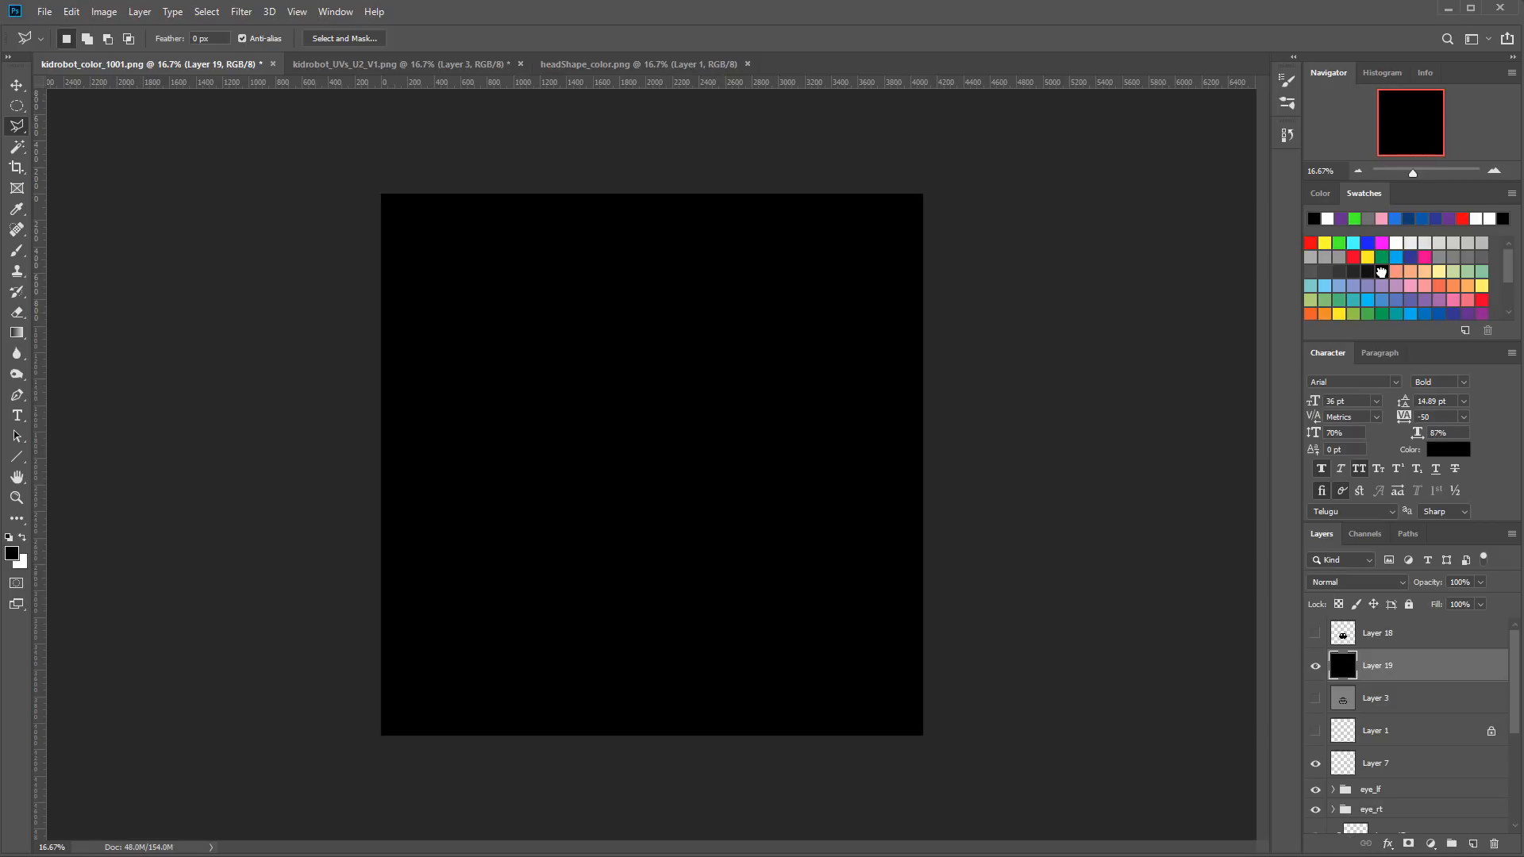
# Step: Save the black image as a PNG, overwriting kidrobot_spec_1002.png in the sourceimages folder with large file size
pyautogui.click(45, 12)
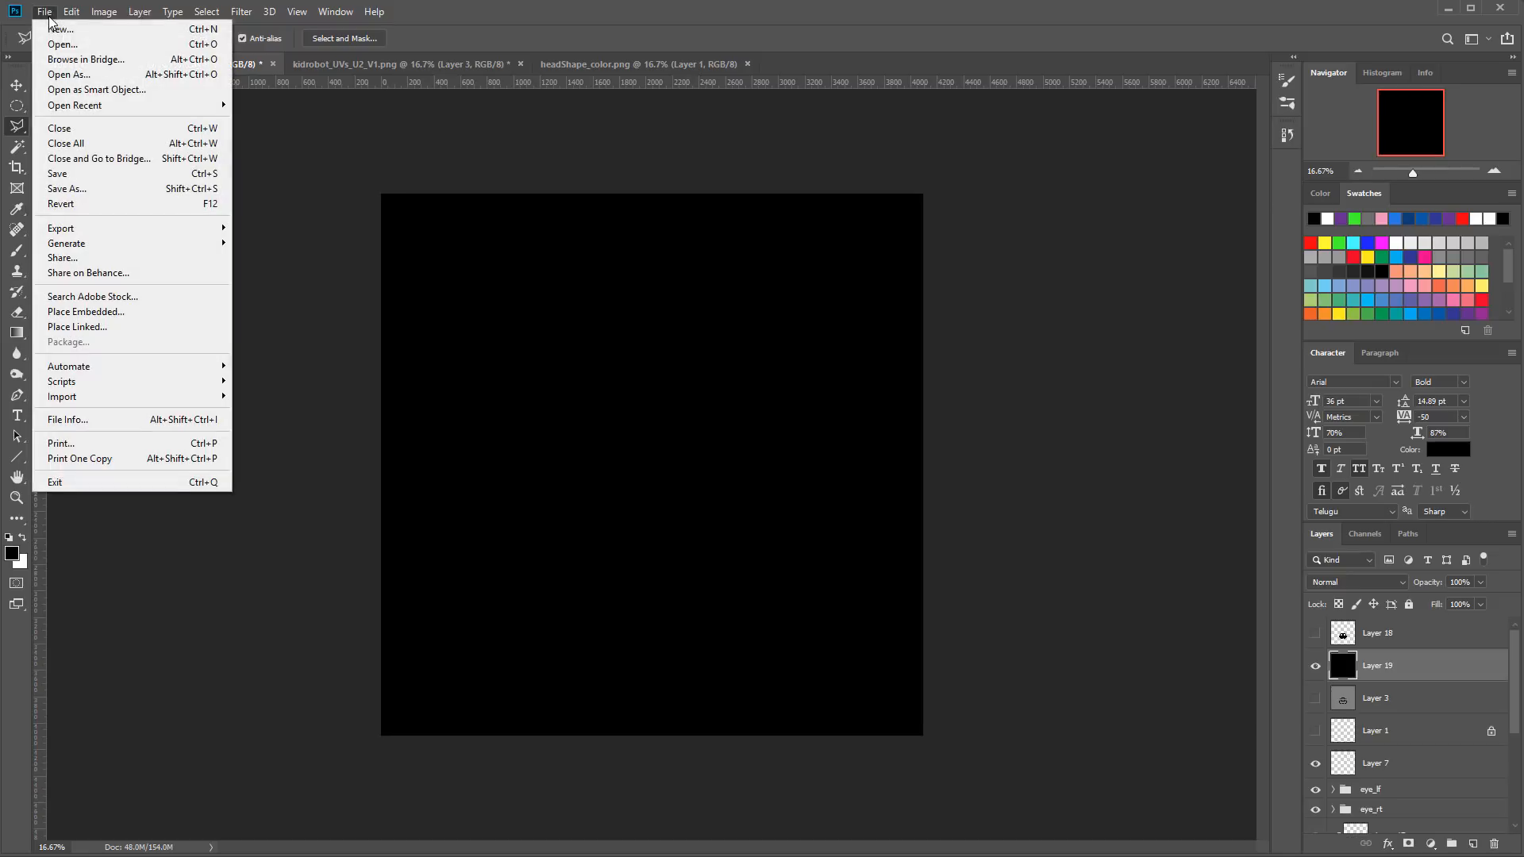
pyautogui.click(104, 188)
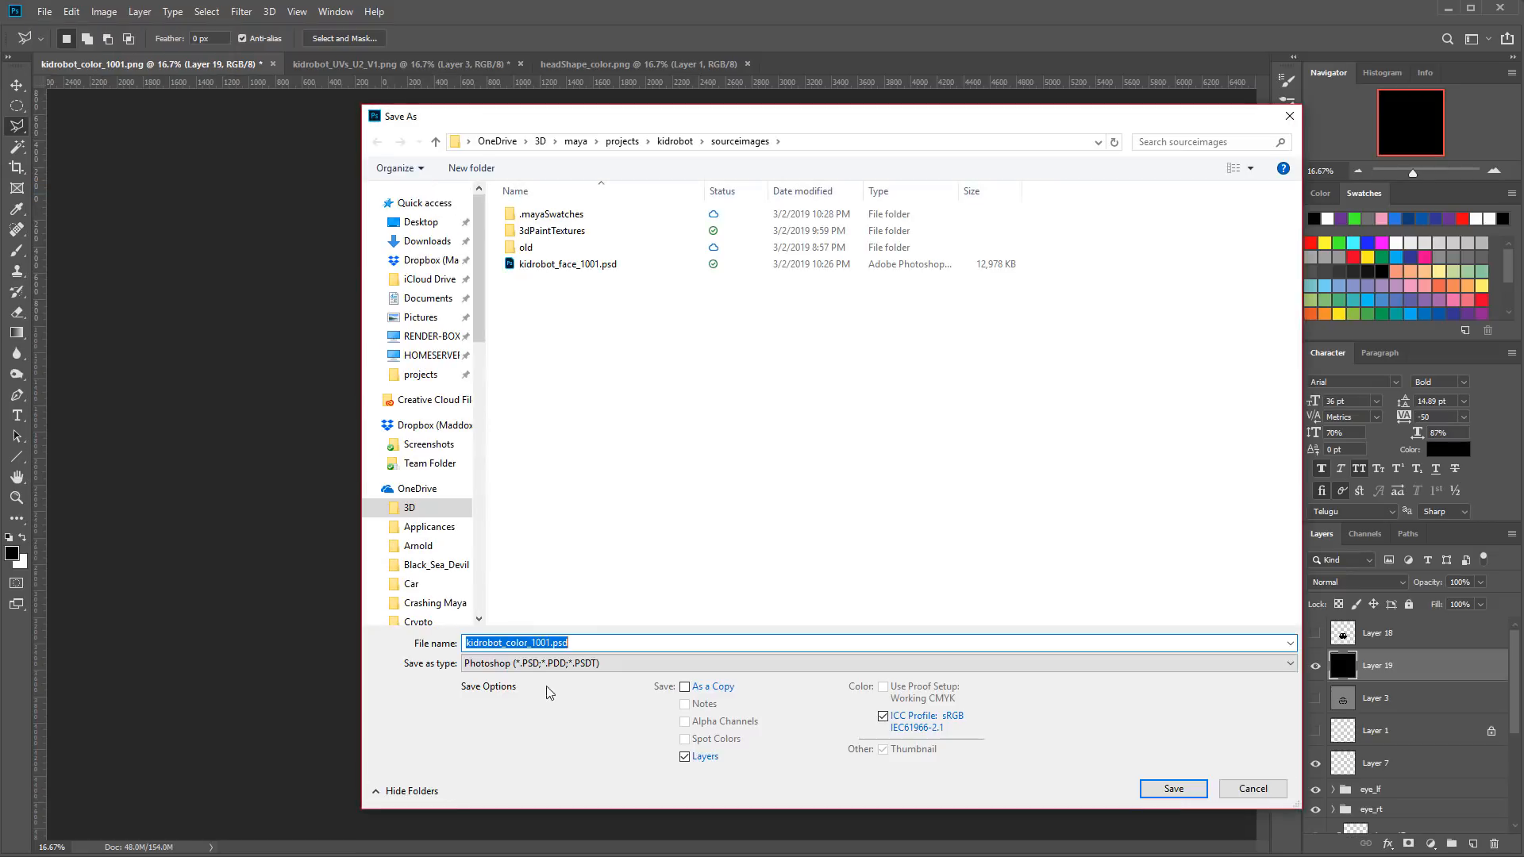
pyautogui.click(585, 663)
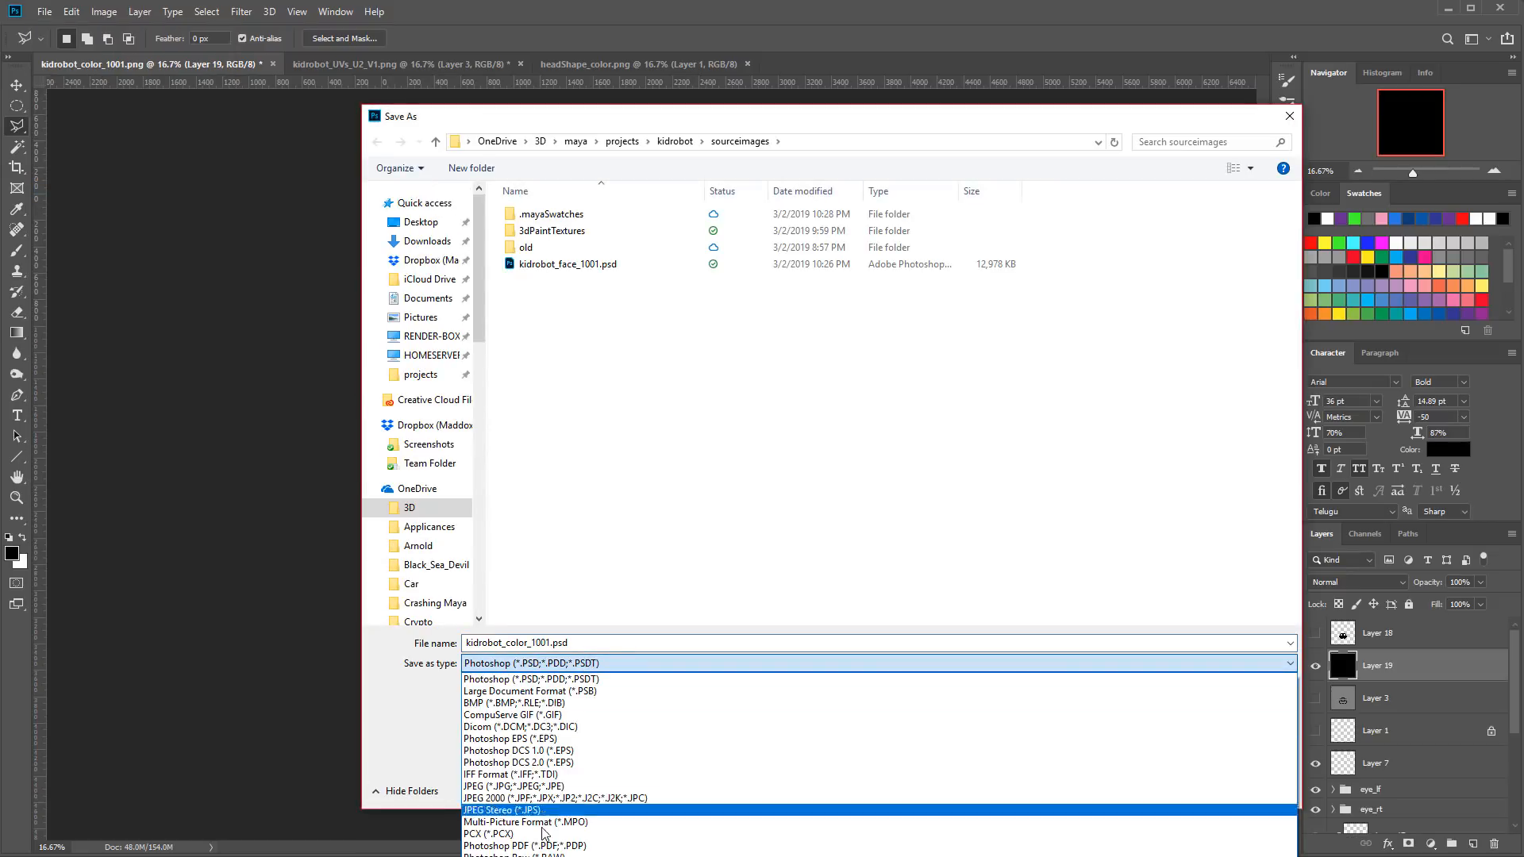
pyautogui.click(603, 856)
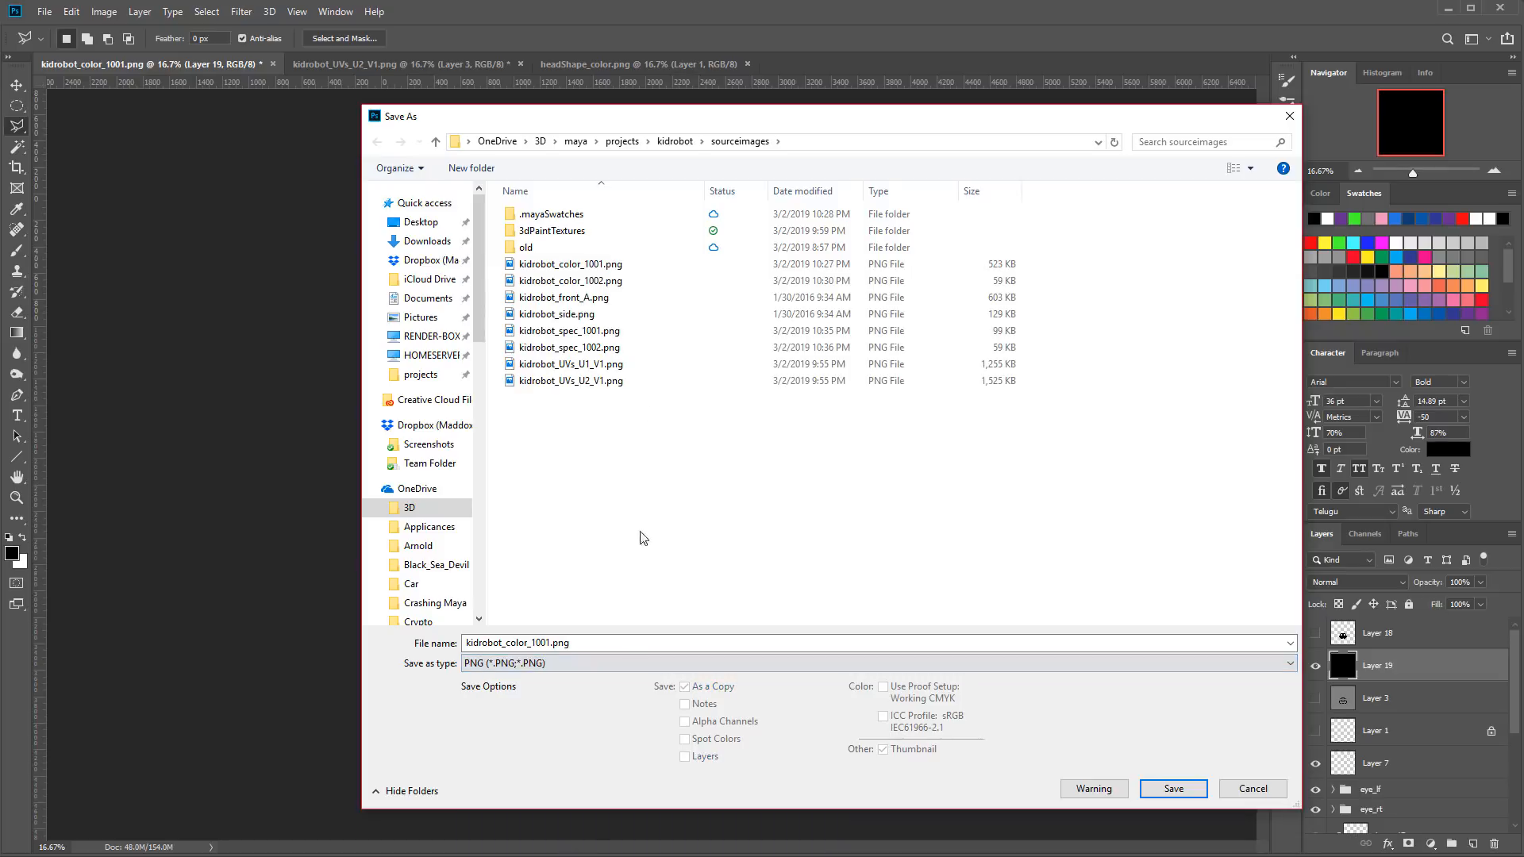
pyautogui.click(607, 351)
pyautogui.click(1173, 788)
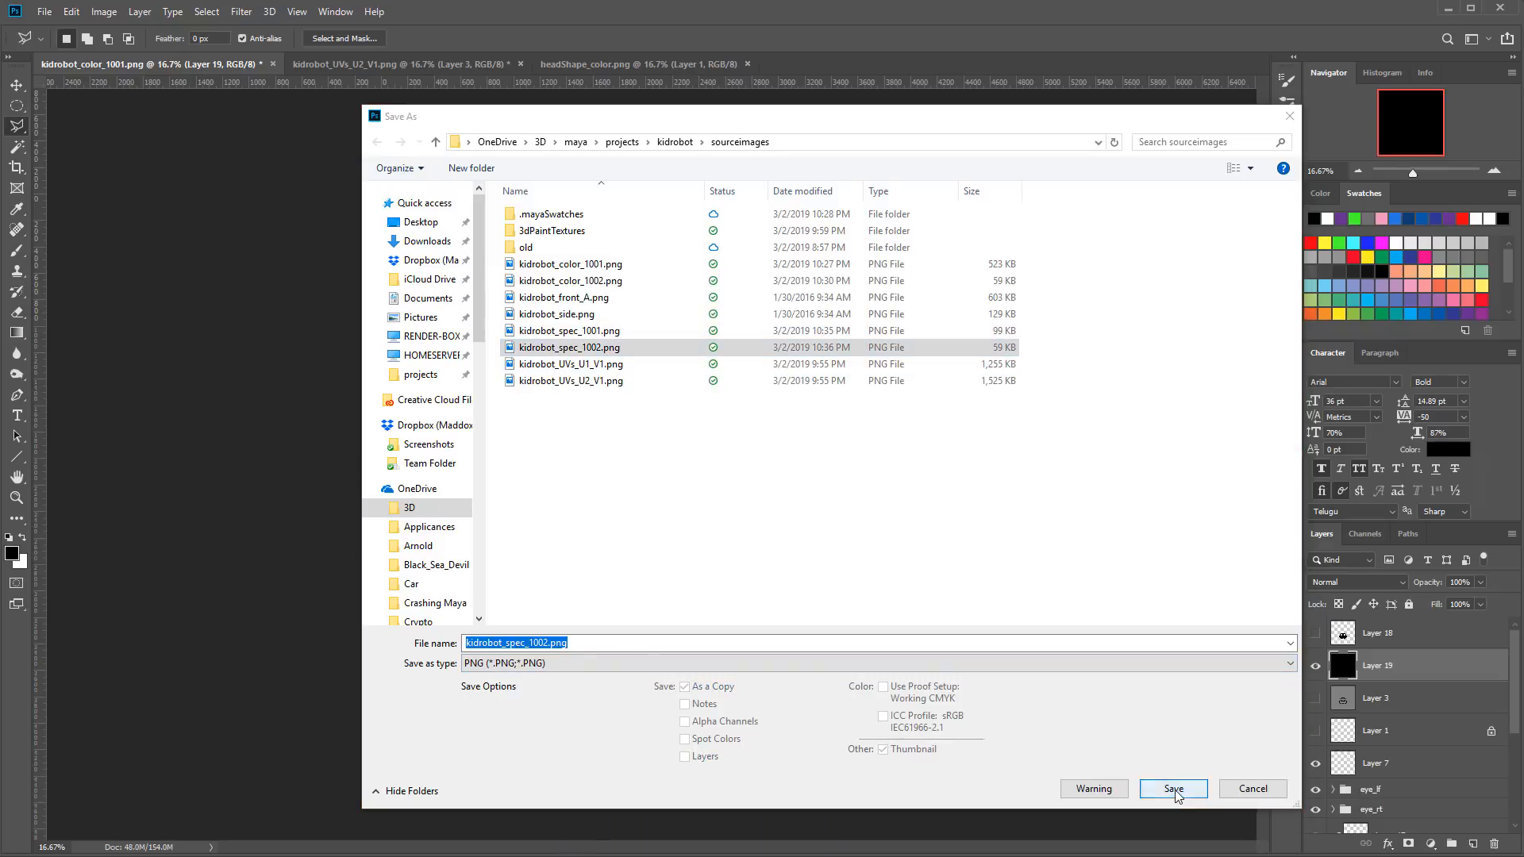
pyautogui.click(1403, 540)
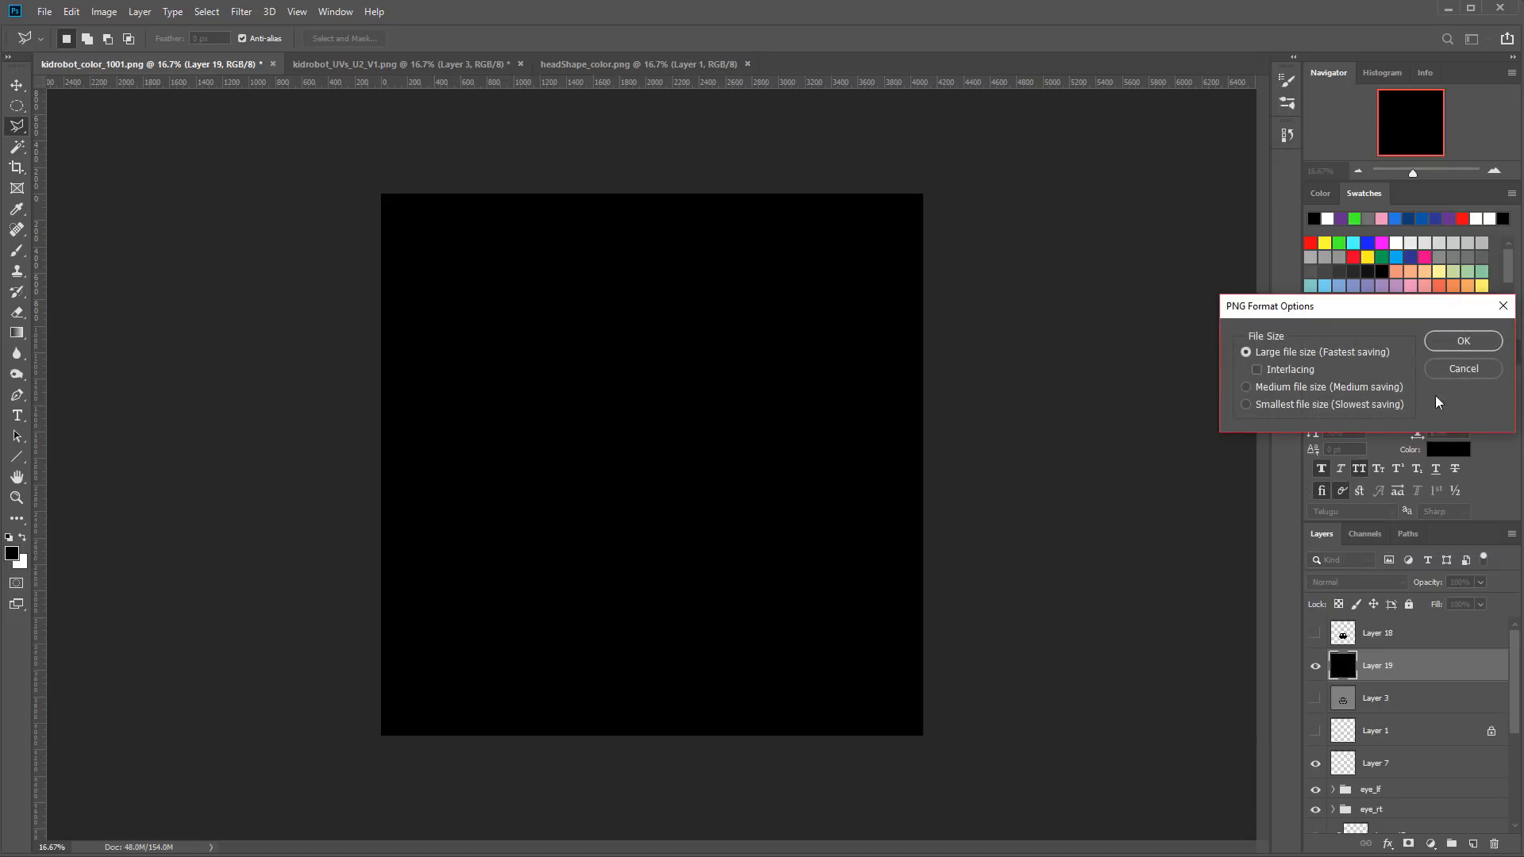
pyautogui.click(1459, 343)
# Step: Show the face shape layer, lock its transparent pixels, and fill the shape with white
pyautogui.click(1316, 635)
pyautogui.click(1353, 640)
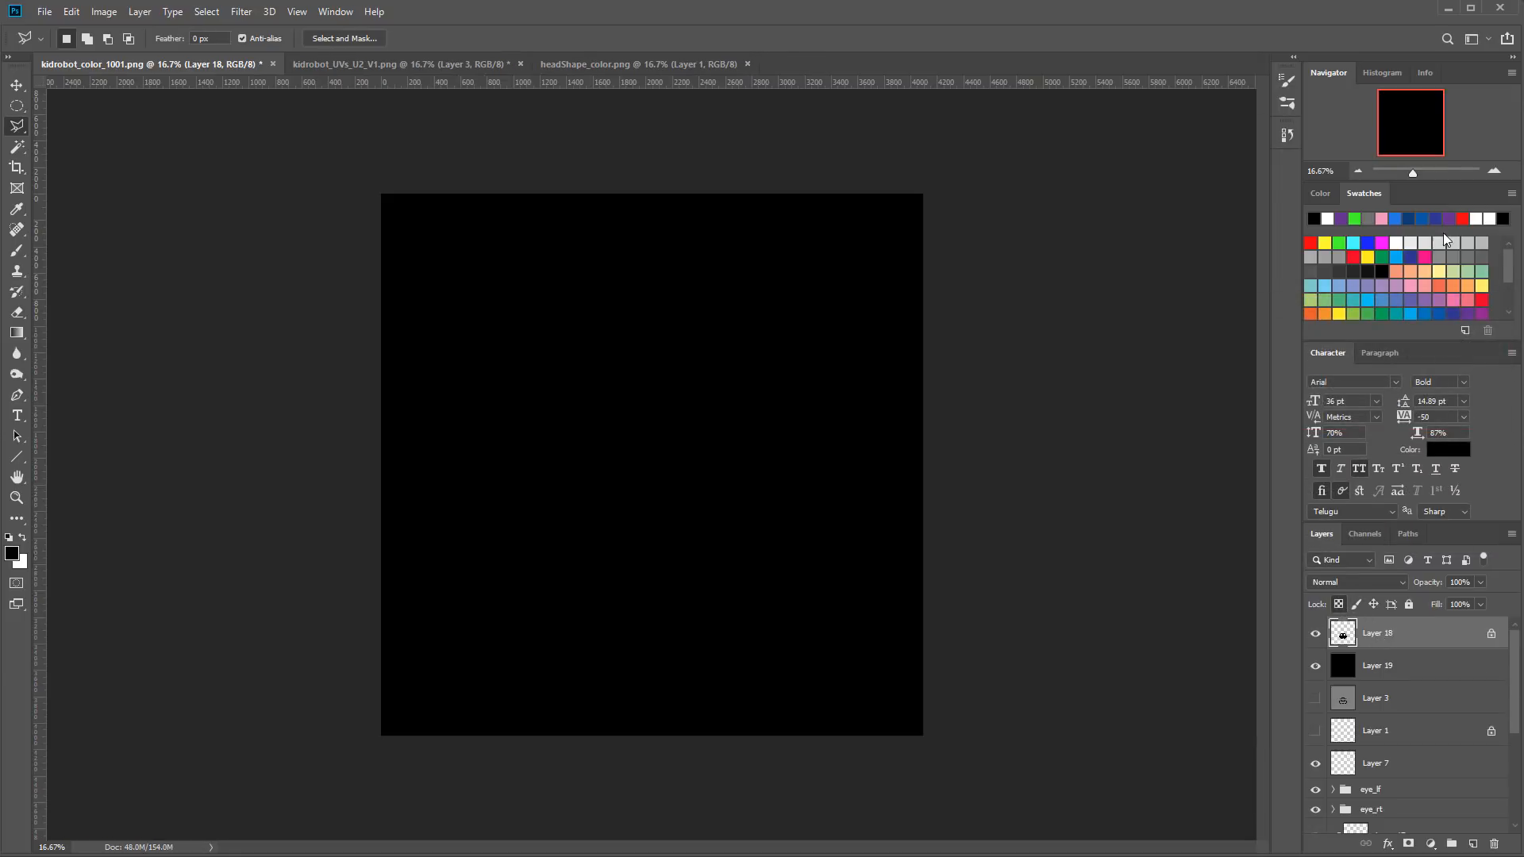
pyautogui.click(1396, 243)
pyautogui.hotkey('alt', 'BackSpace')
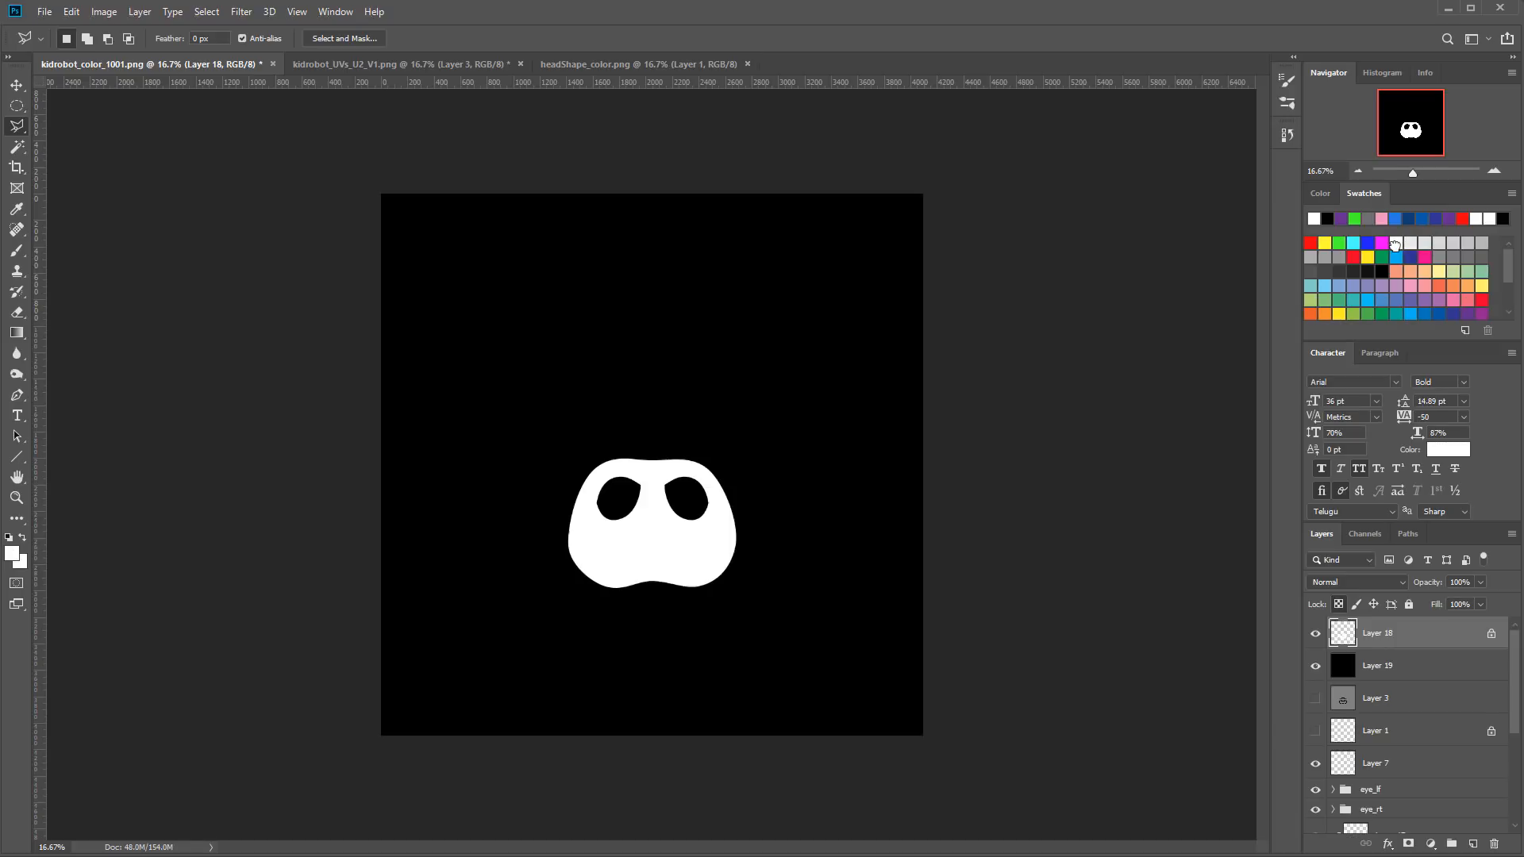
# Step: Save the white face shape on black as a PNG, overwriting kidrobot_spec_1001.png in the sourceimages folder with large file size
pyautogui.click(44, 11)
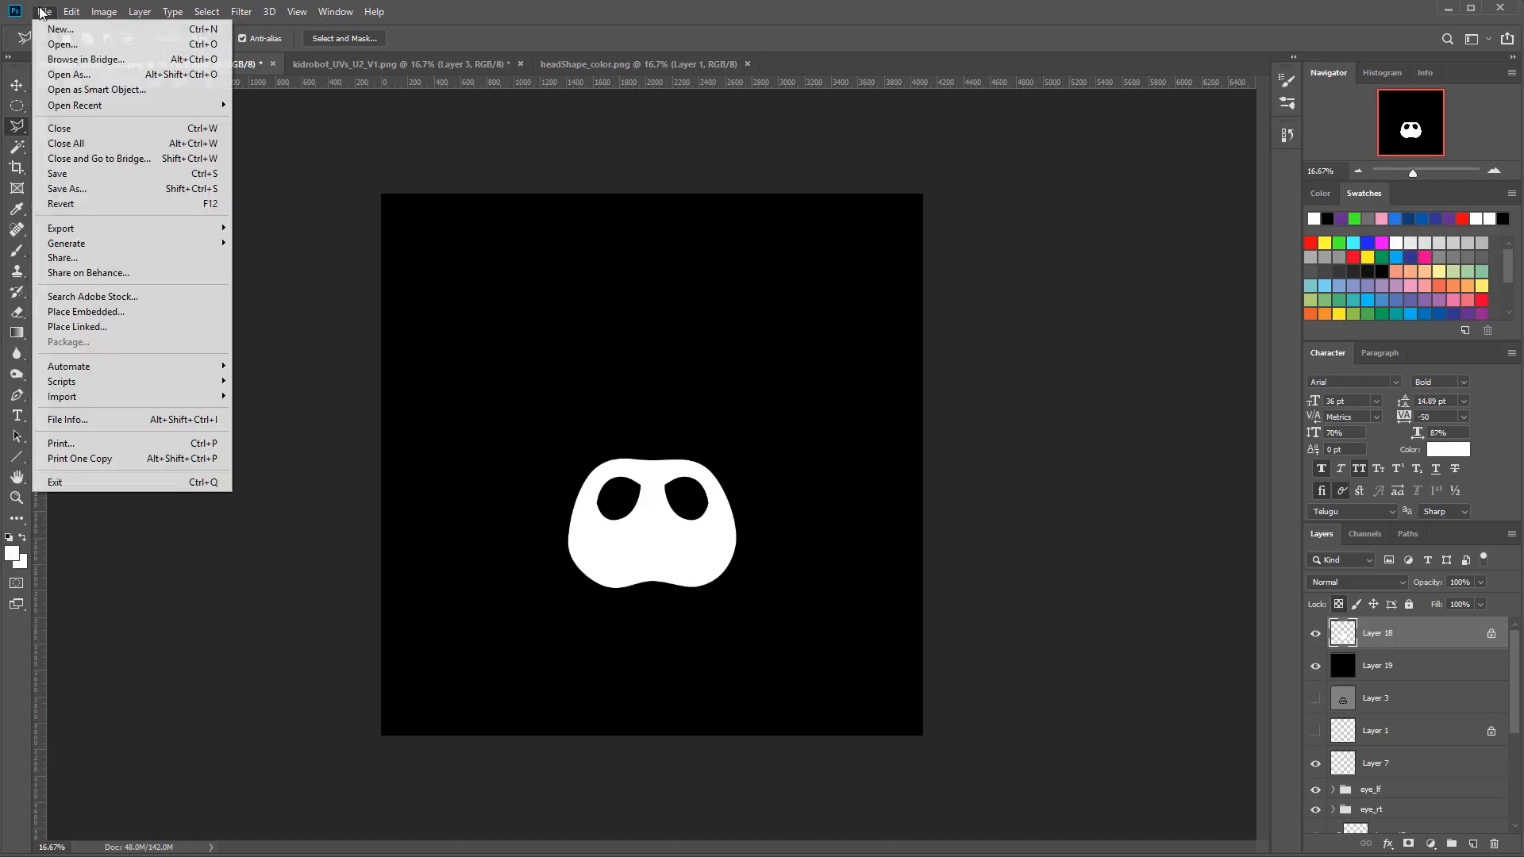
pyautogui.click(150, 198)
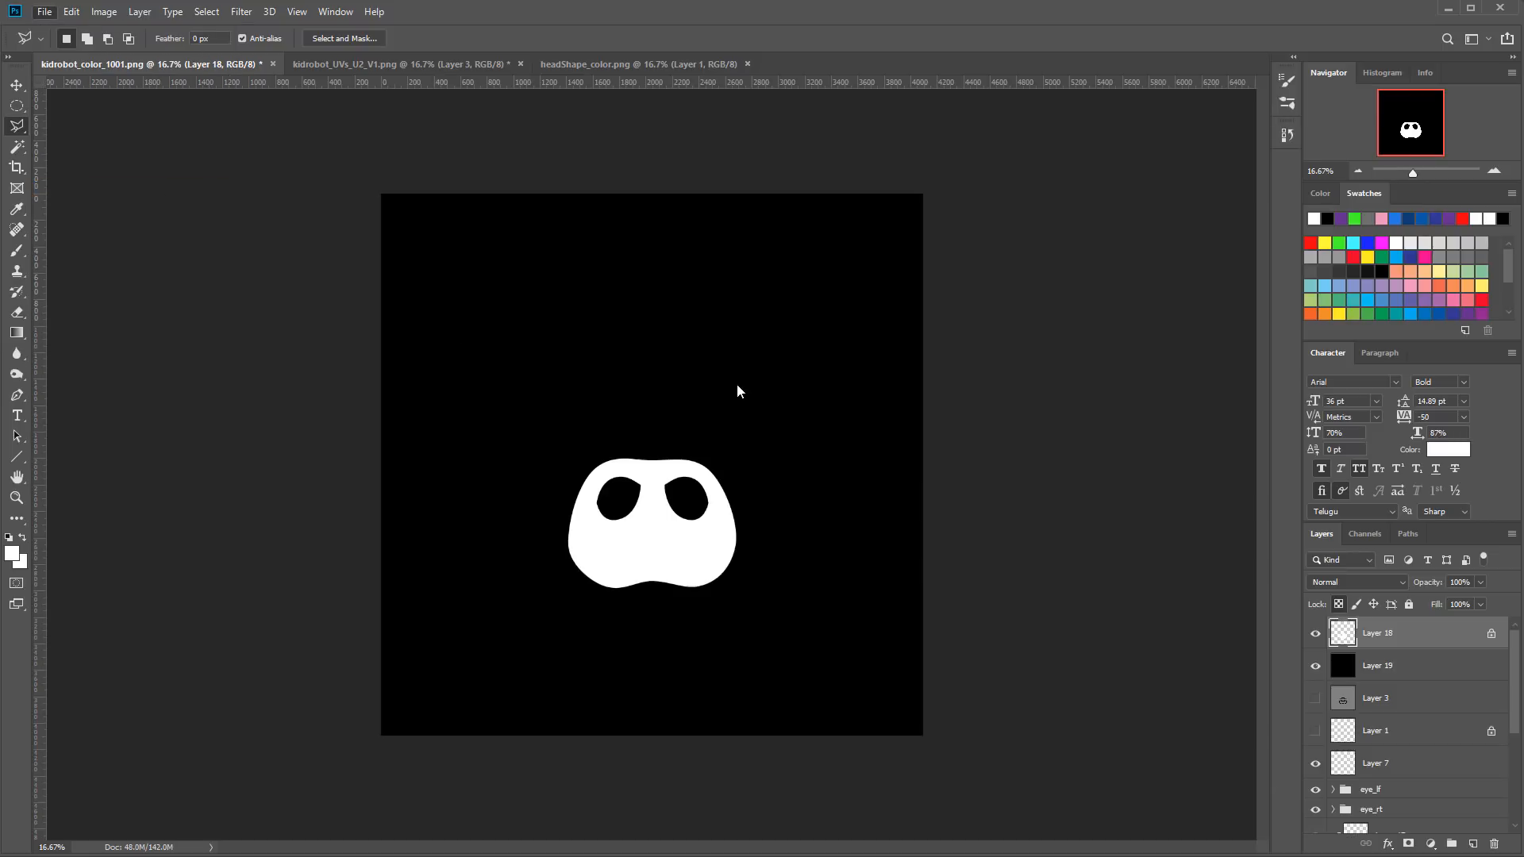
pyautogui.click(577, 663)
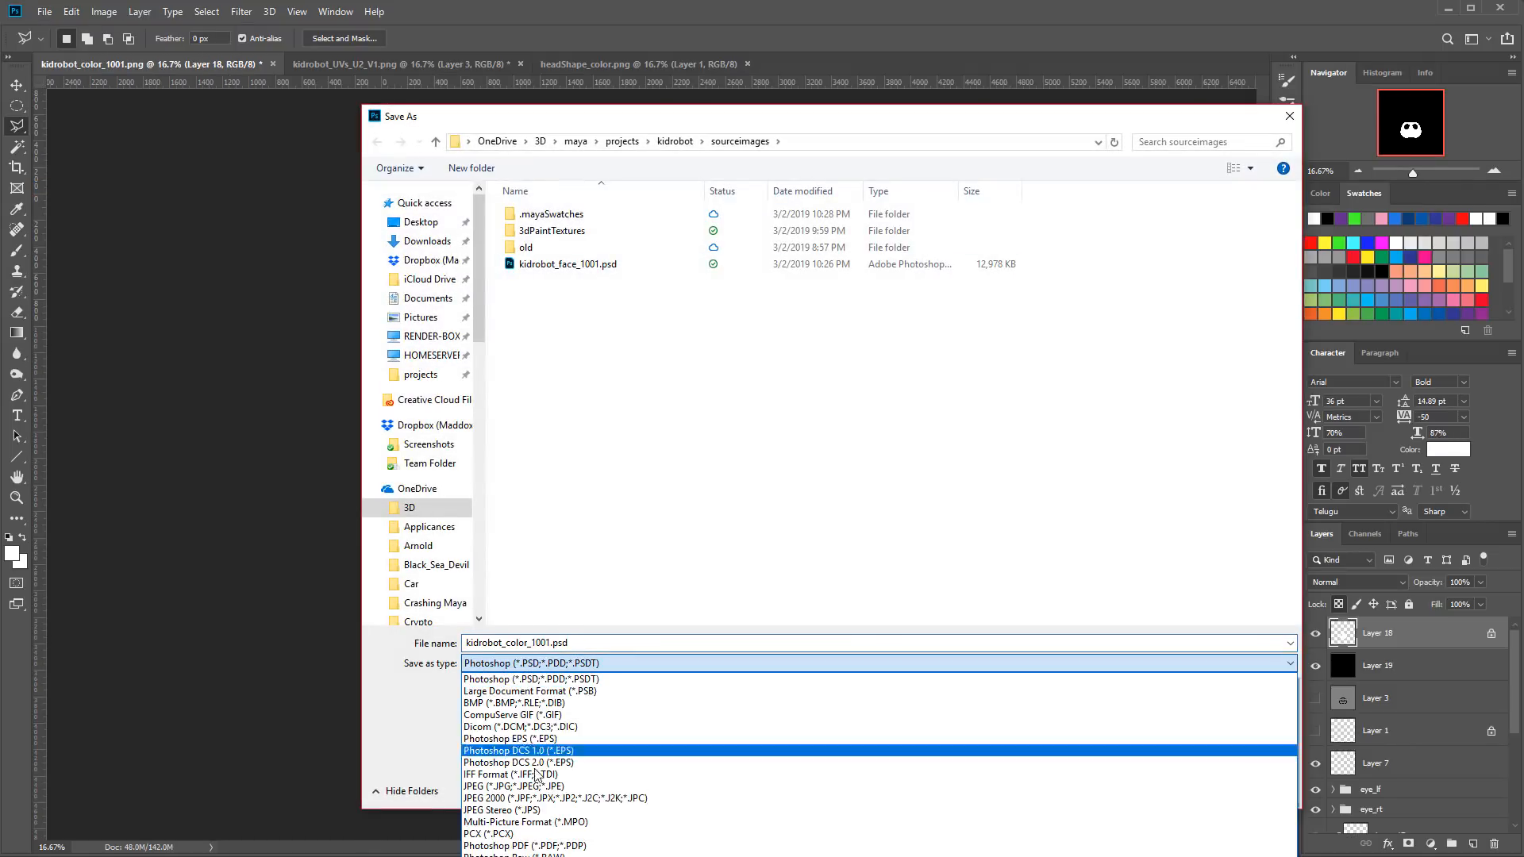
pyautogui.click(628, 856)
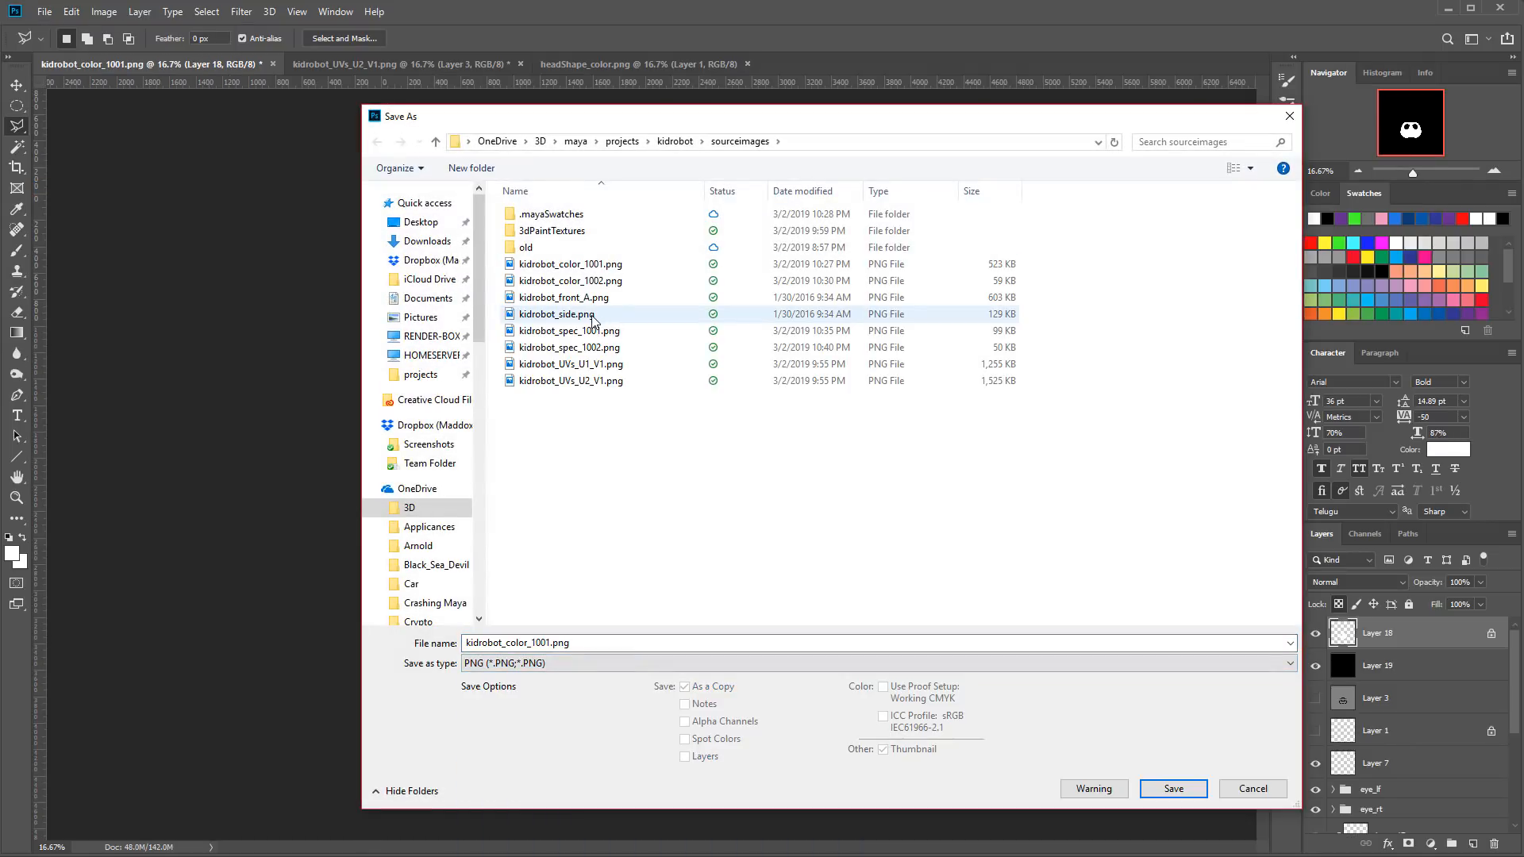
pyautogui.click(570, 331)
pyautogui.click(1172, 788)
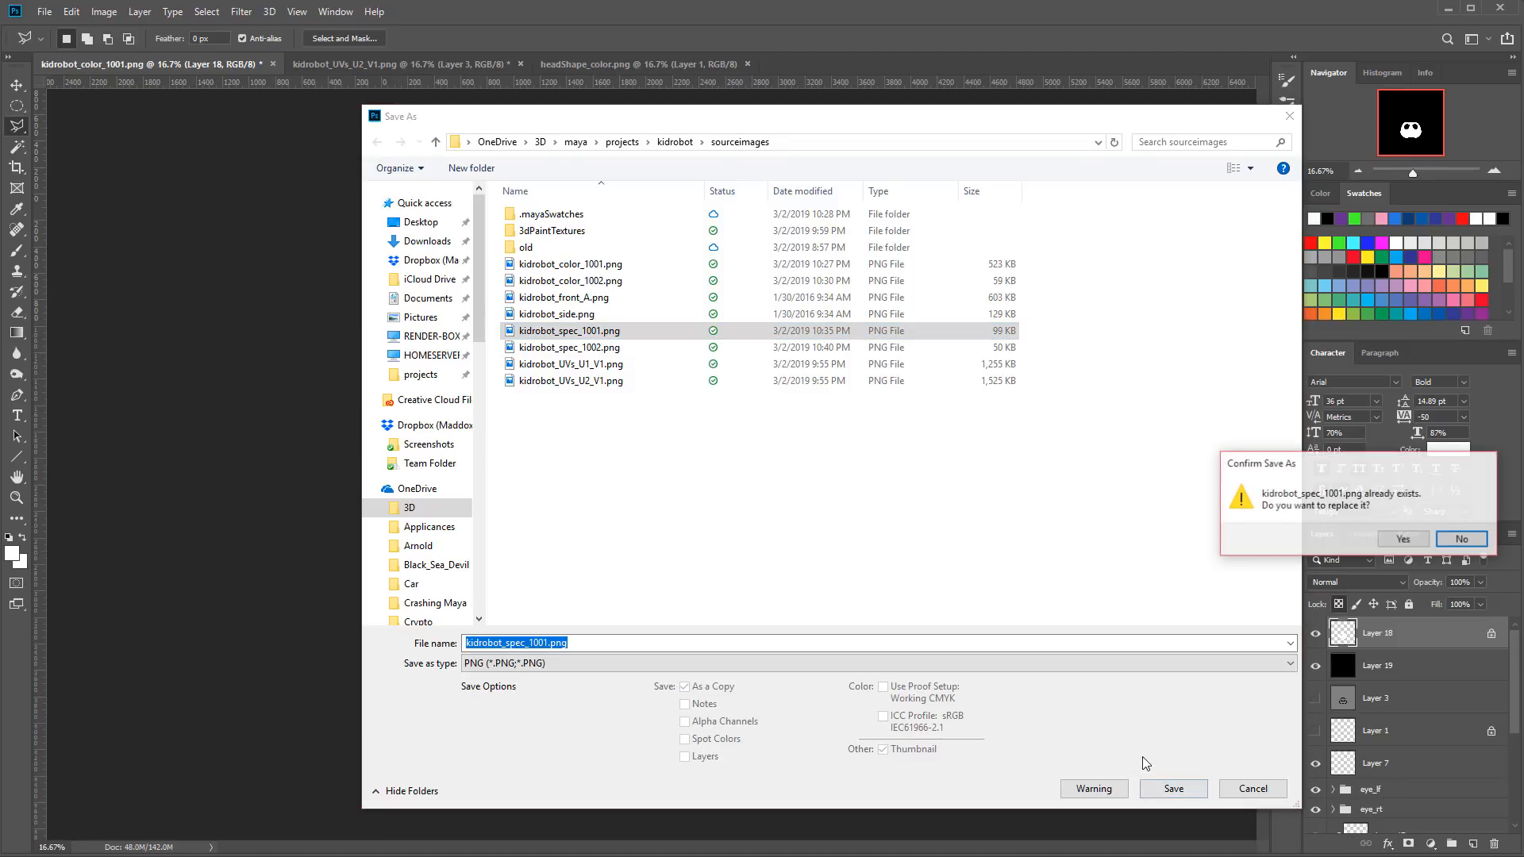
pyautogui.click(1403, 541)
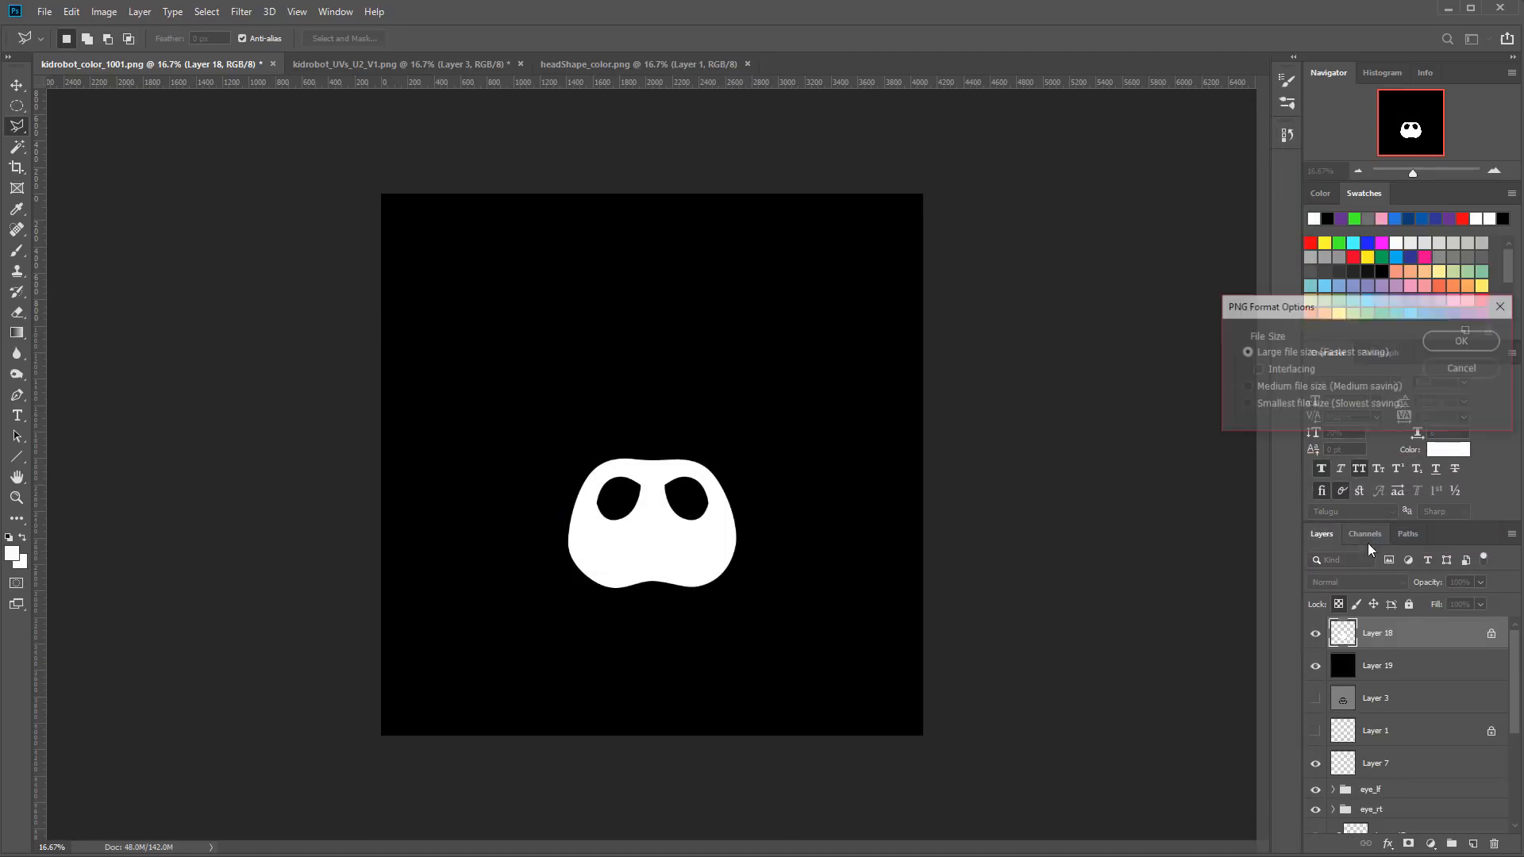
pyautogui.click(1463, 341)
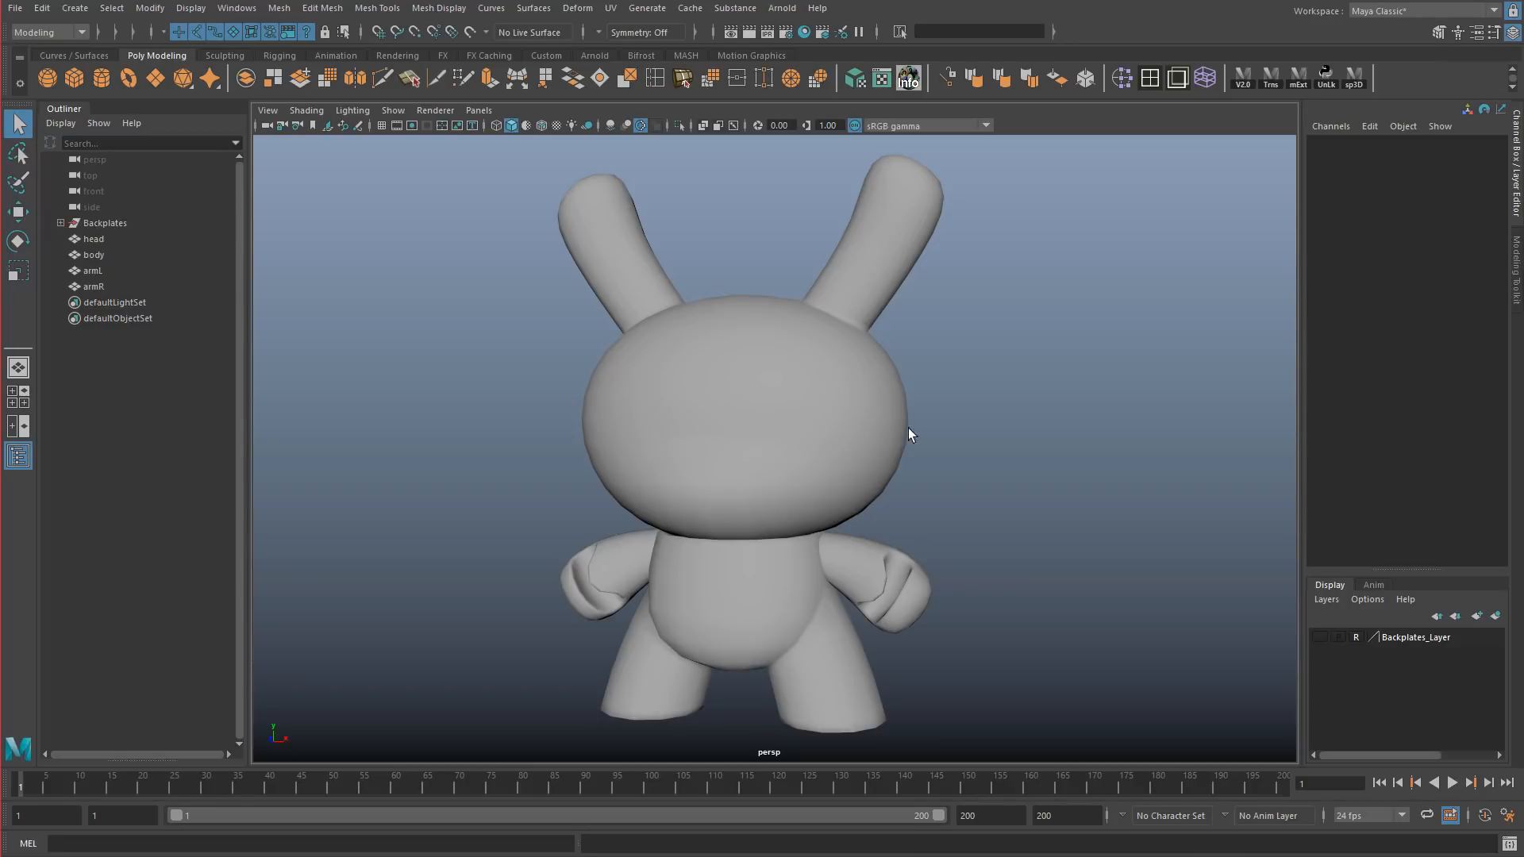
# Step: Switch to Maya and delete the Backplates group together with the Backplates_Layer display layer
pyautogui.click(81, 224)
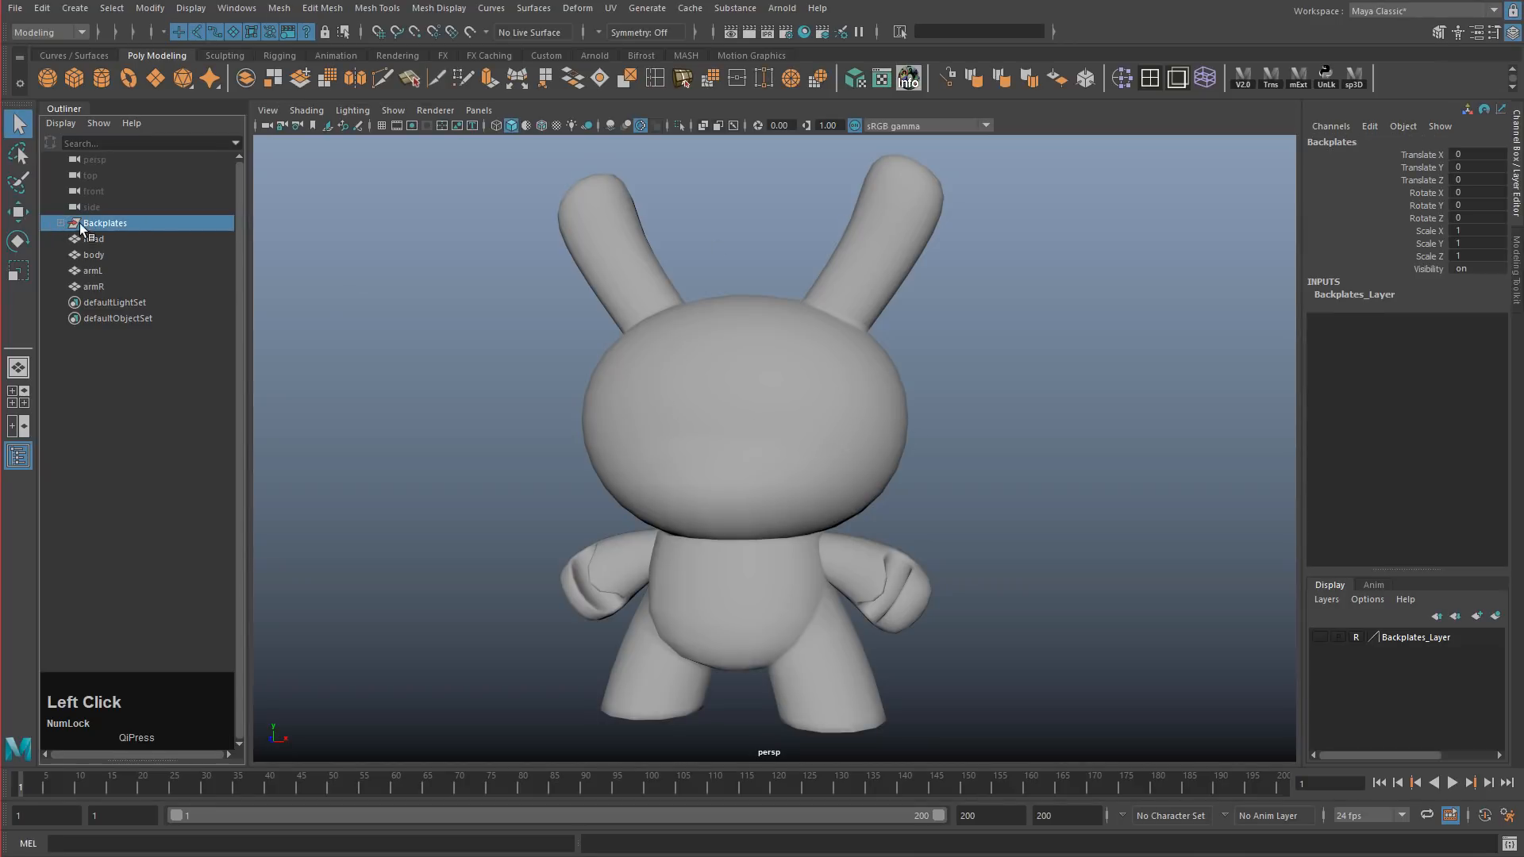
pyautogui.click(120, 225)
pyautogui.press('Delete')
pyautogui.click(1403, 640)
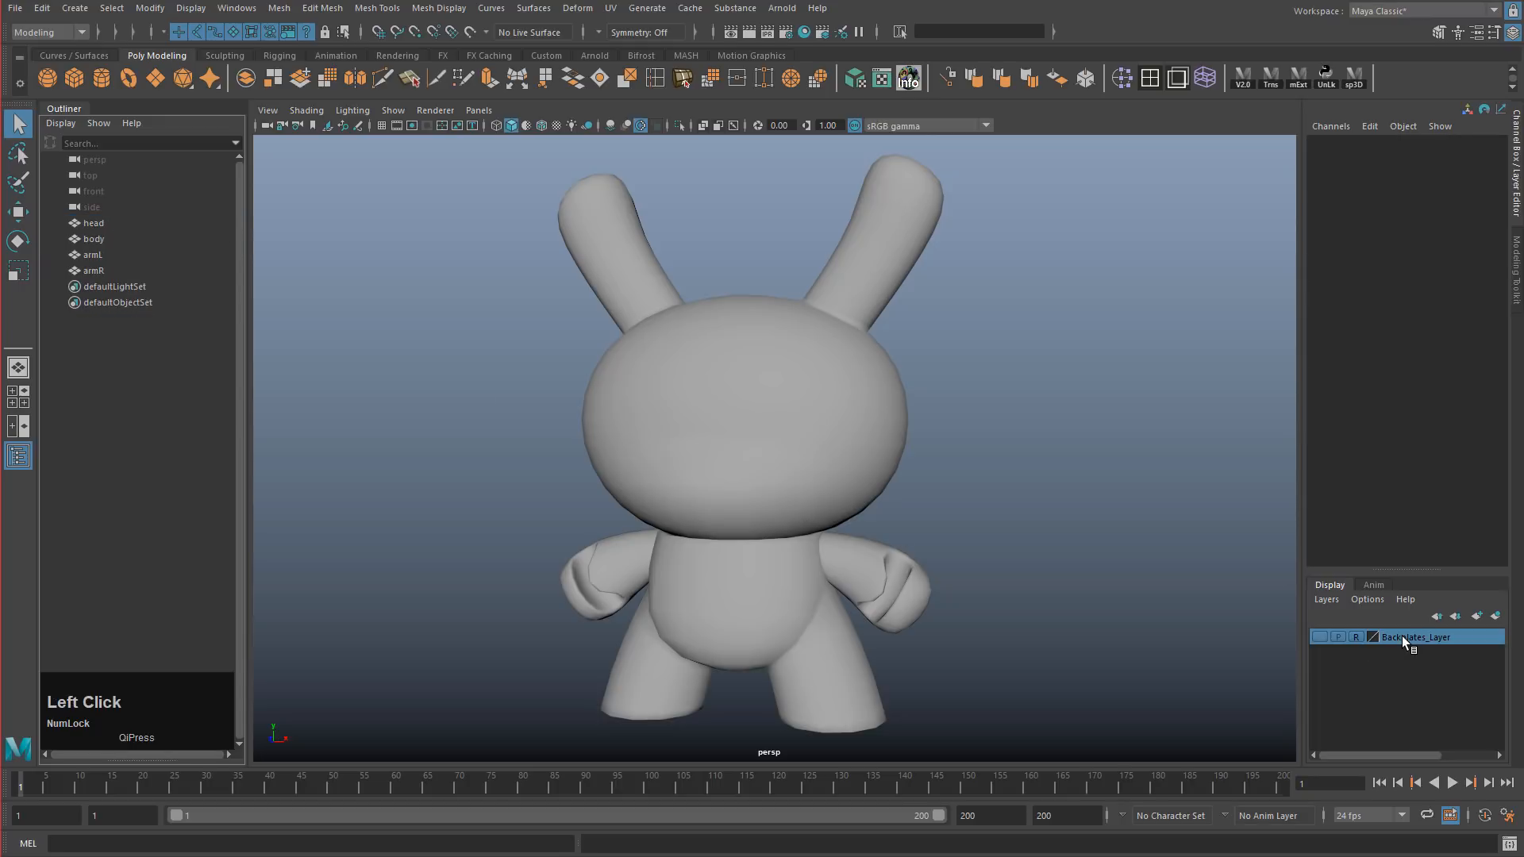
pyautogui.moveTo(1403, 635); pyautogui.dragTo(1469, 790, button='right')
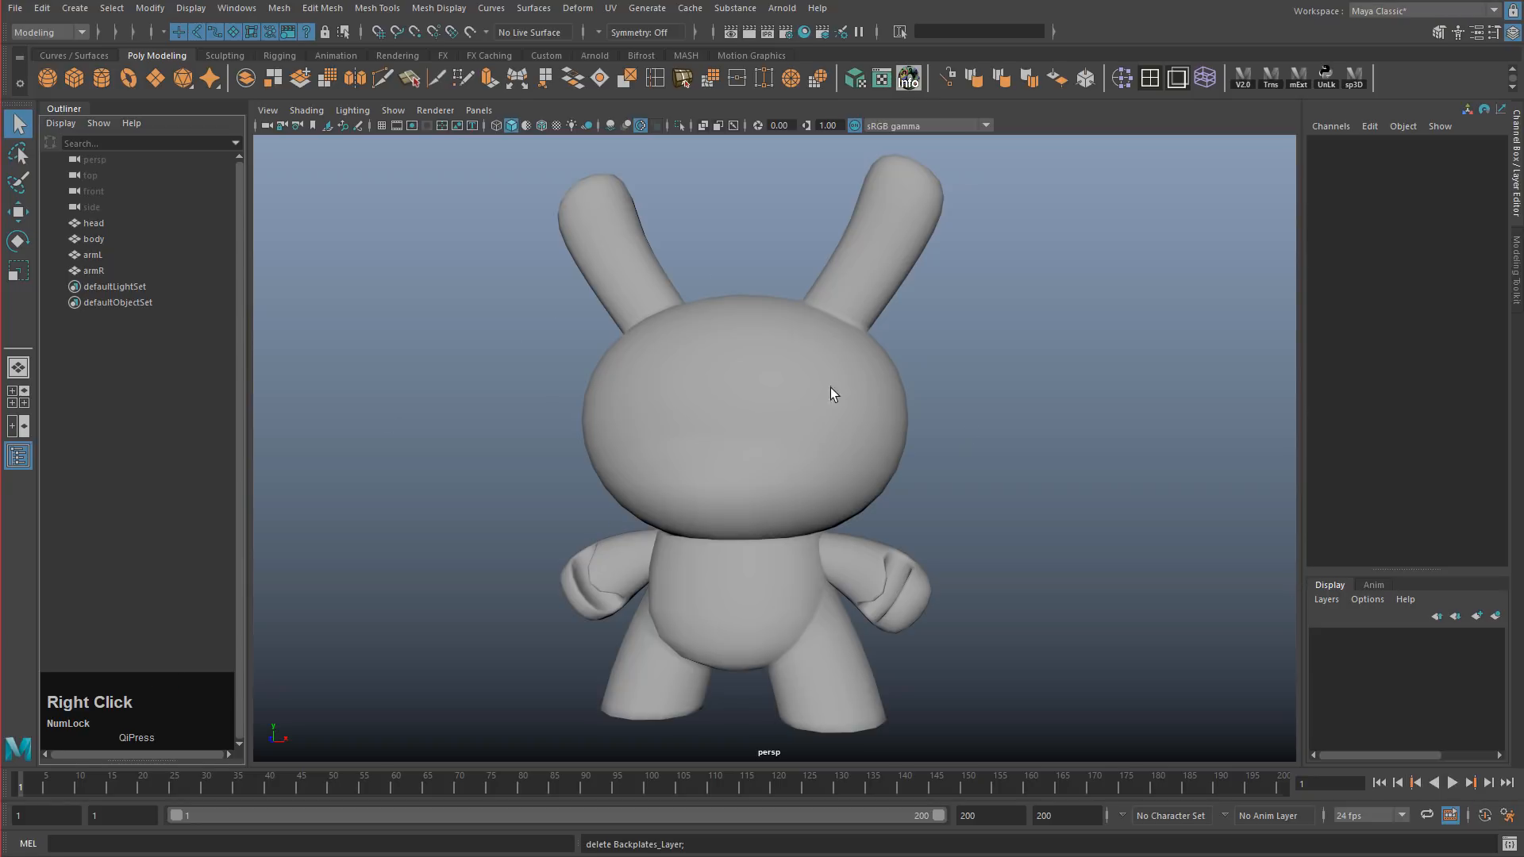
# Step: Select the head, body and both arms, and open the Hypershade with its materials shown and a wider node graph area
pyautogui.moveTo(510, 273); pyautogui.dragTo(1062, 659)
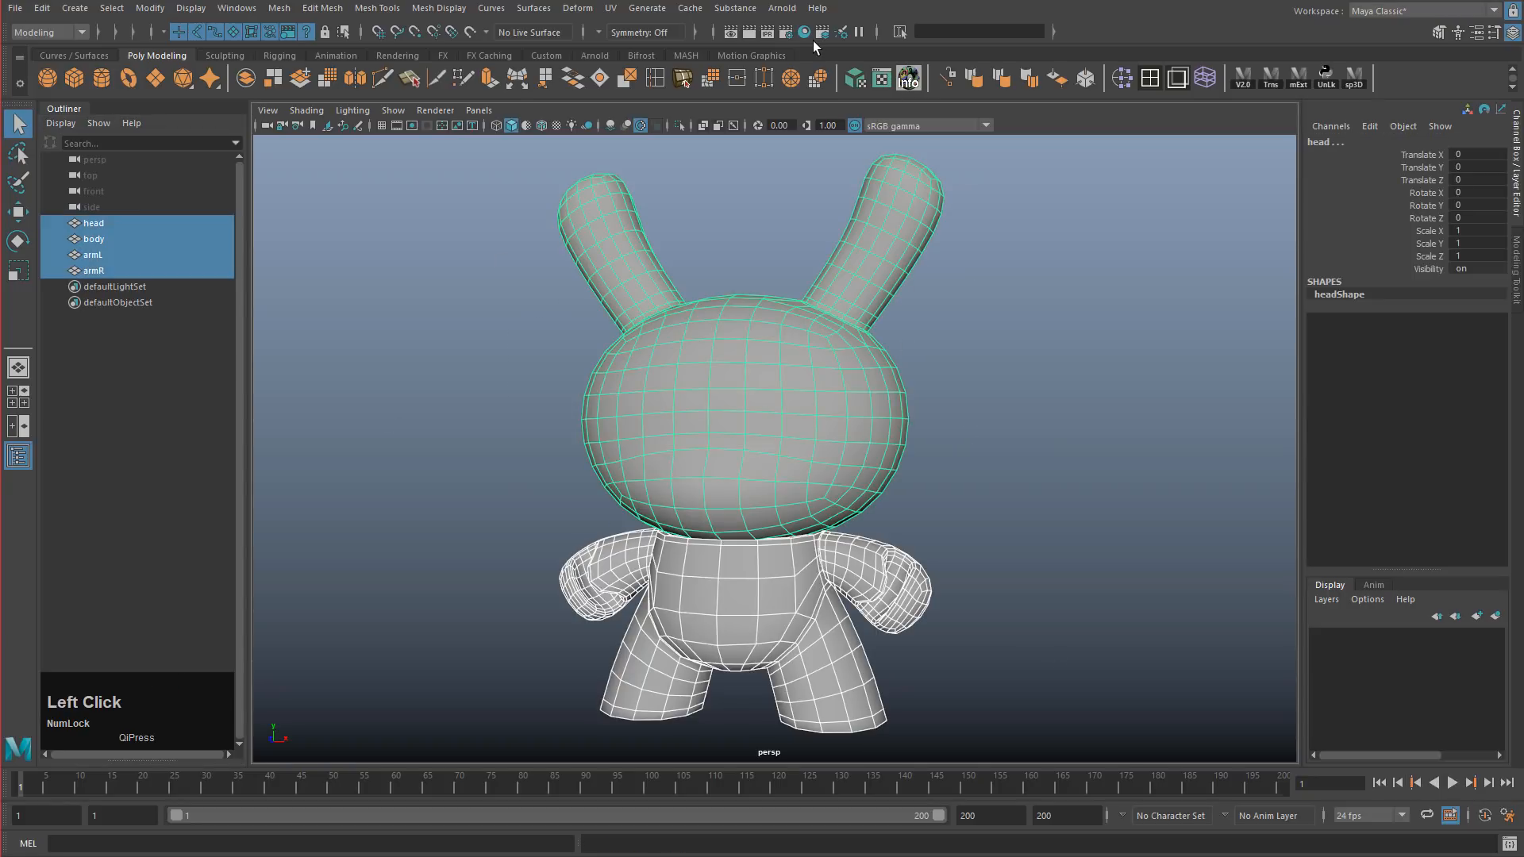
pyautogui.keyDown('alt'); pyautogui.moveTo(1069, 320); pyautogui.dragTo(761, 284, button='middle'); pyautogui.keyUp('alt')
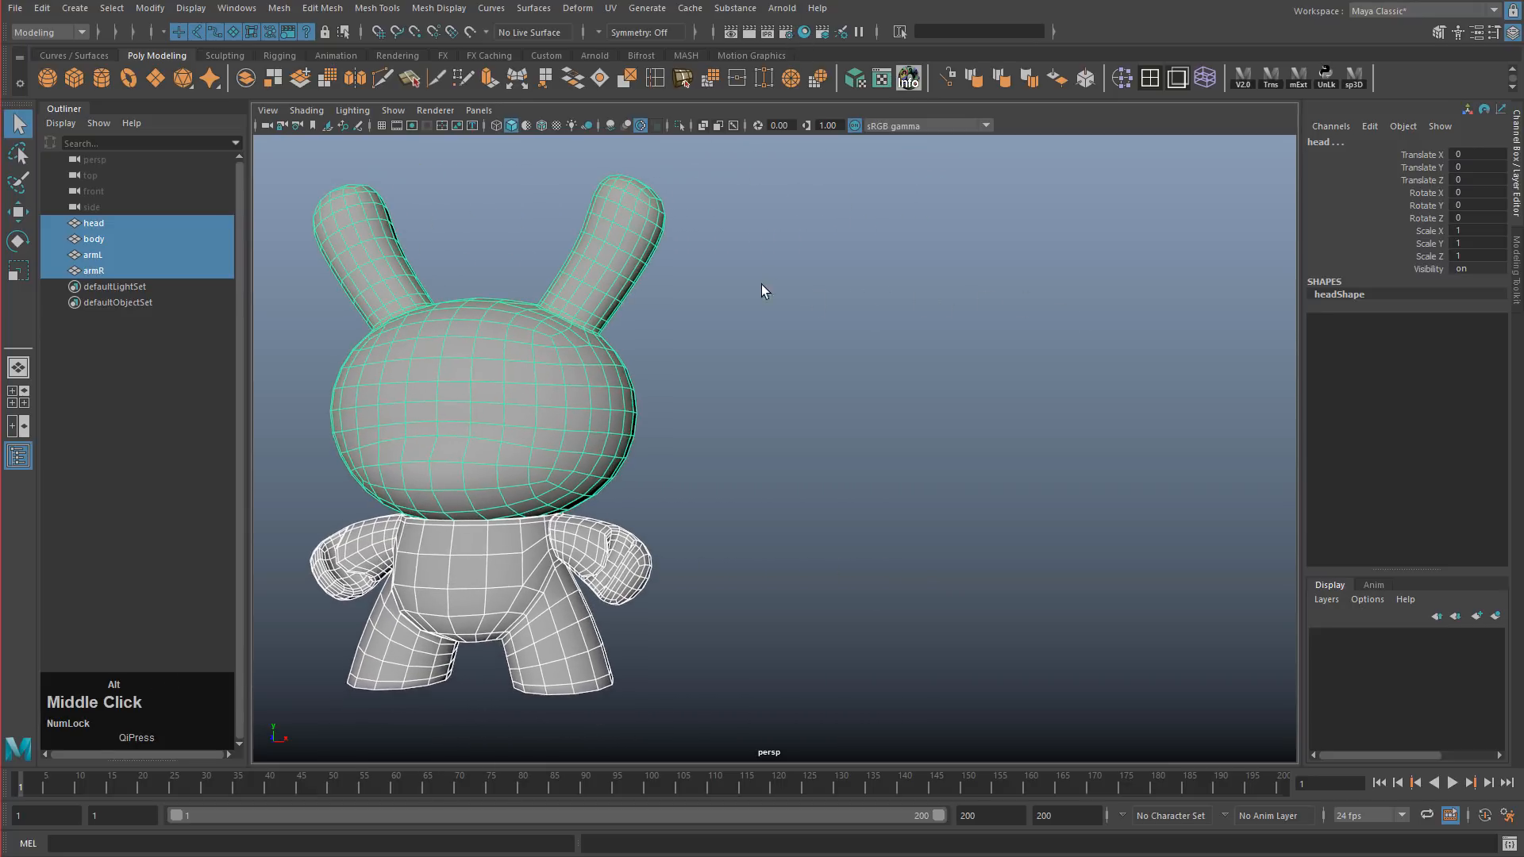
pyautogui.click(805, 32)
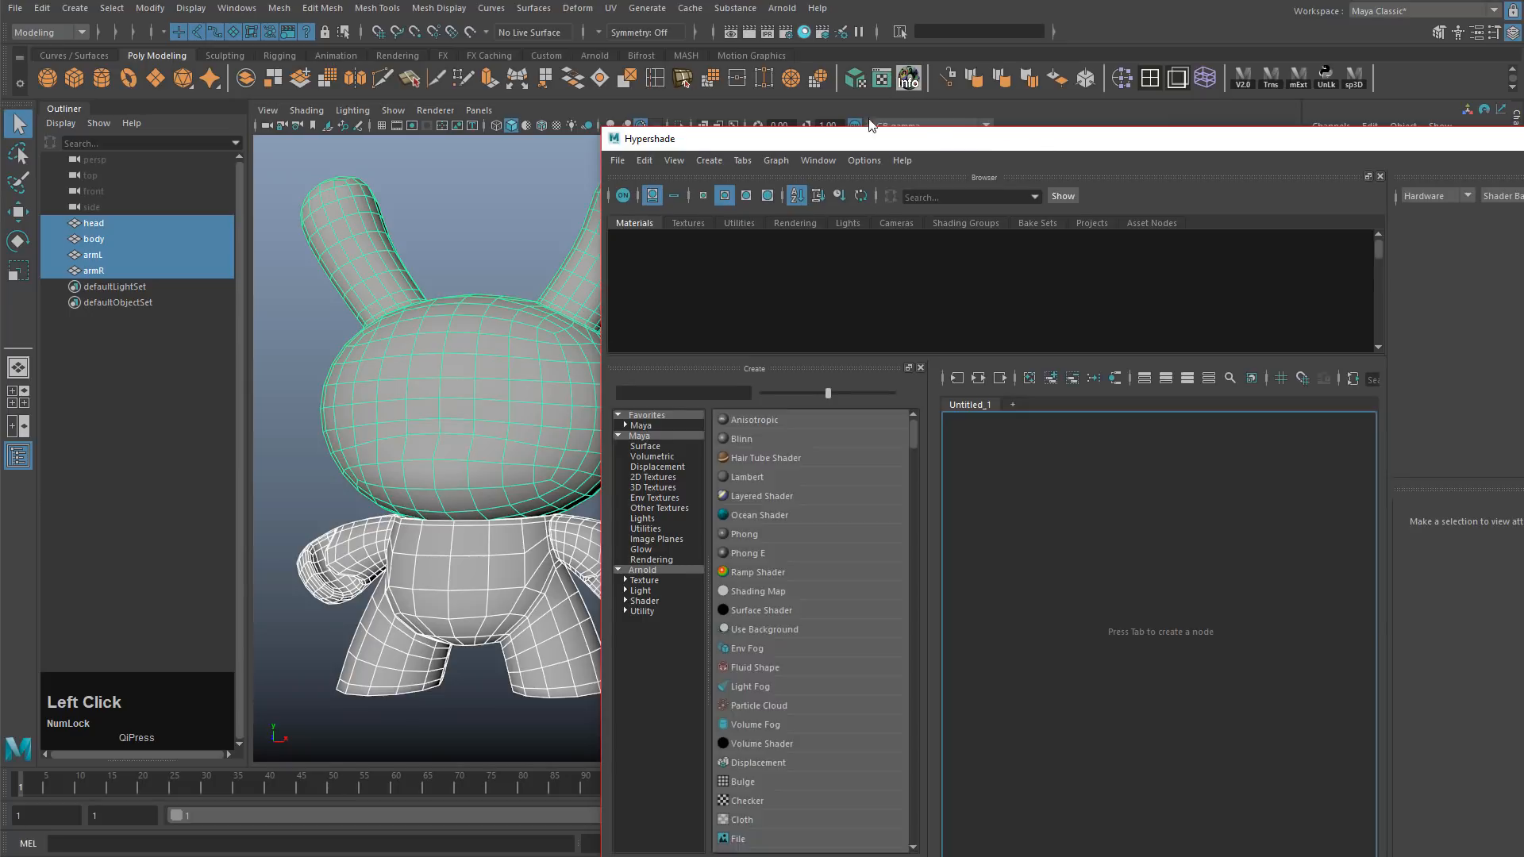
pyautogui.moveTo(1011, 143); pyautogui.dragTo(804, 97)
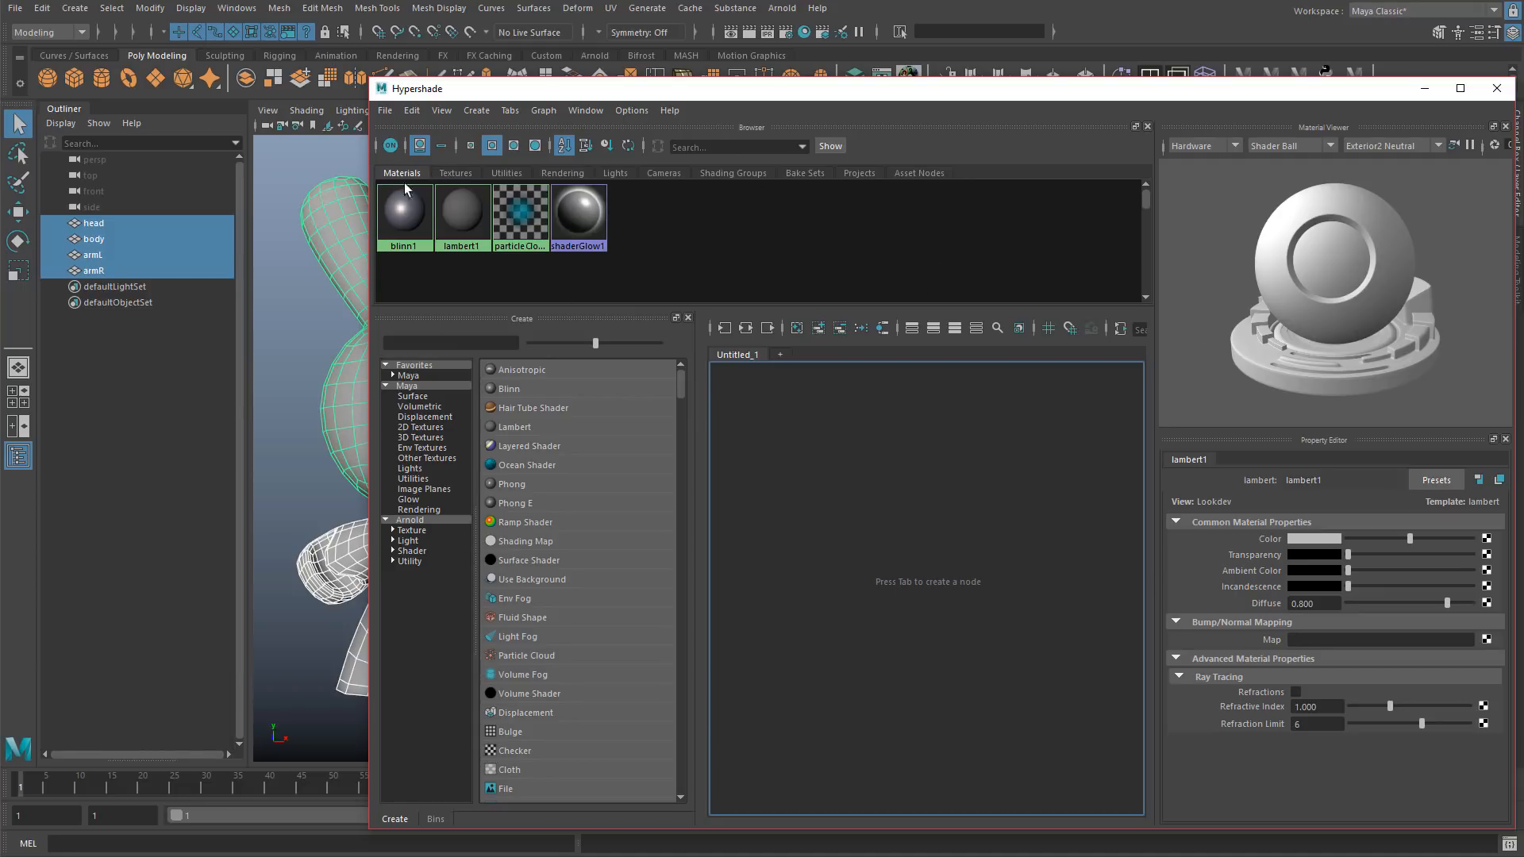
pyautogui.click(455, 174)
pyautogui.click(500, 174)
pyautogui.click(419, 175)
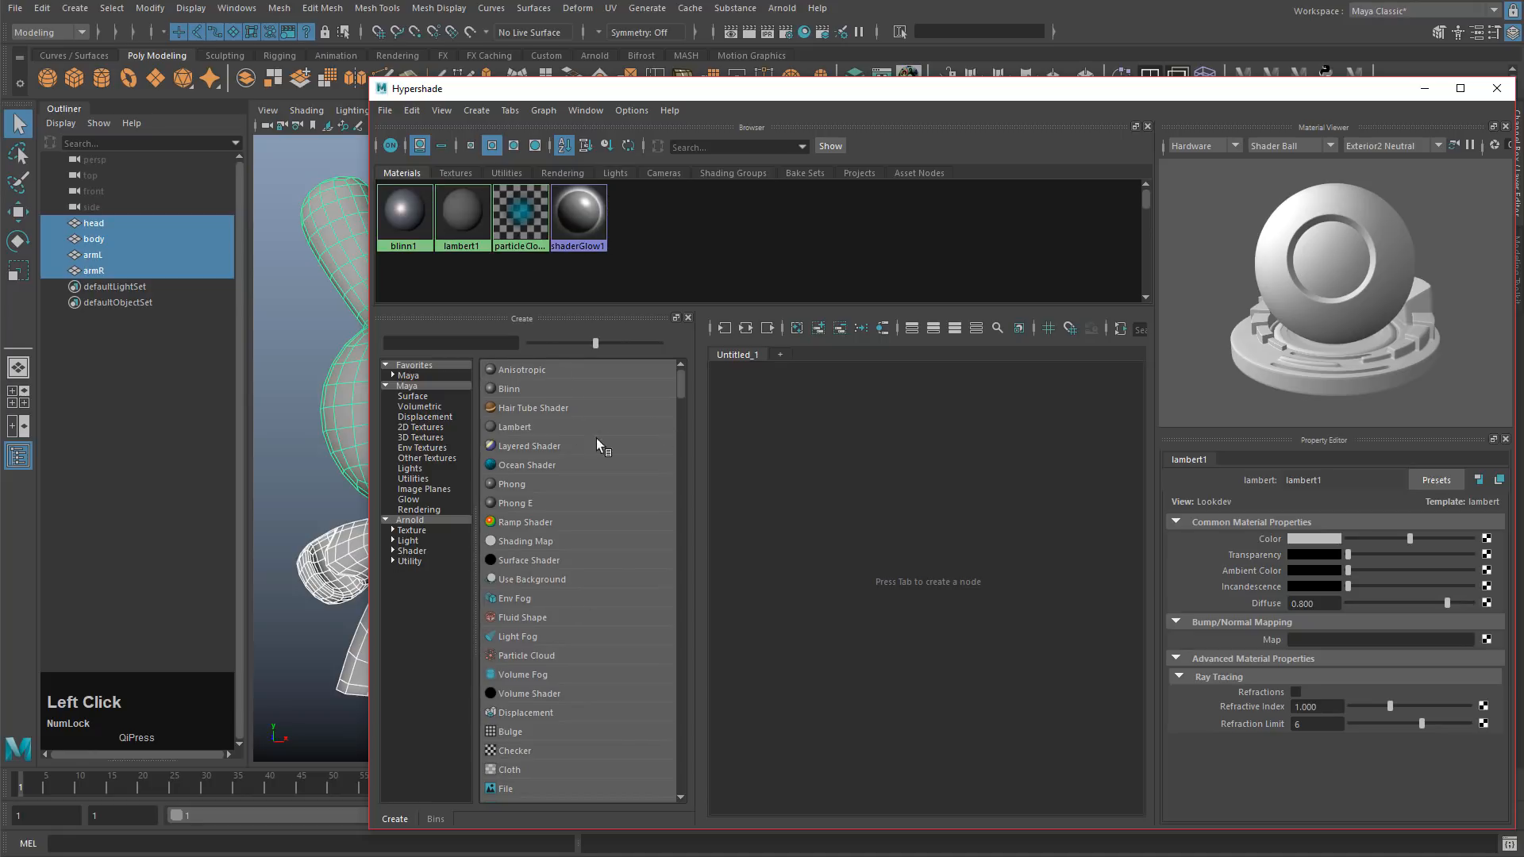
pyautogui.moveTo(698, 464); pyautogui.dragTo(632, 460)
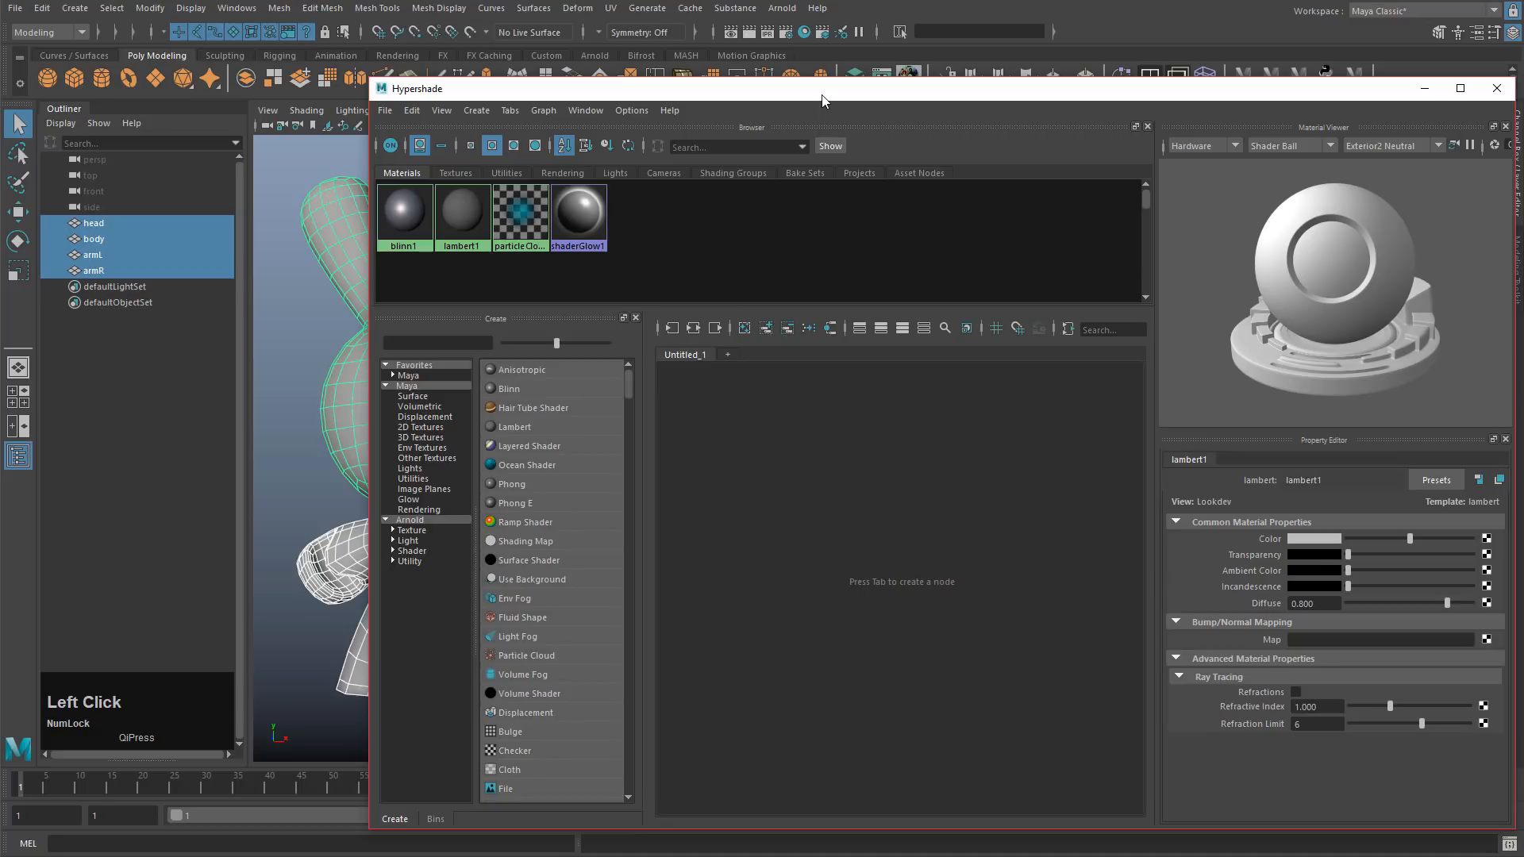
# Step: Check in the Plug-in Manager whether the Arnold plug-in mtoa.mll is loaded and set to auto load, and look over the Arnold commands
pyautogui.click(779, 9)
pyautogui.click(778, 9)
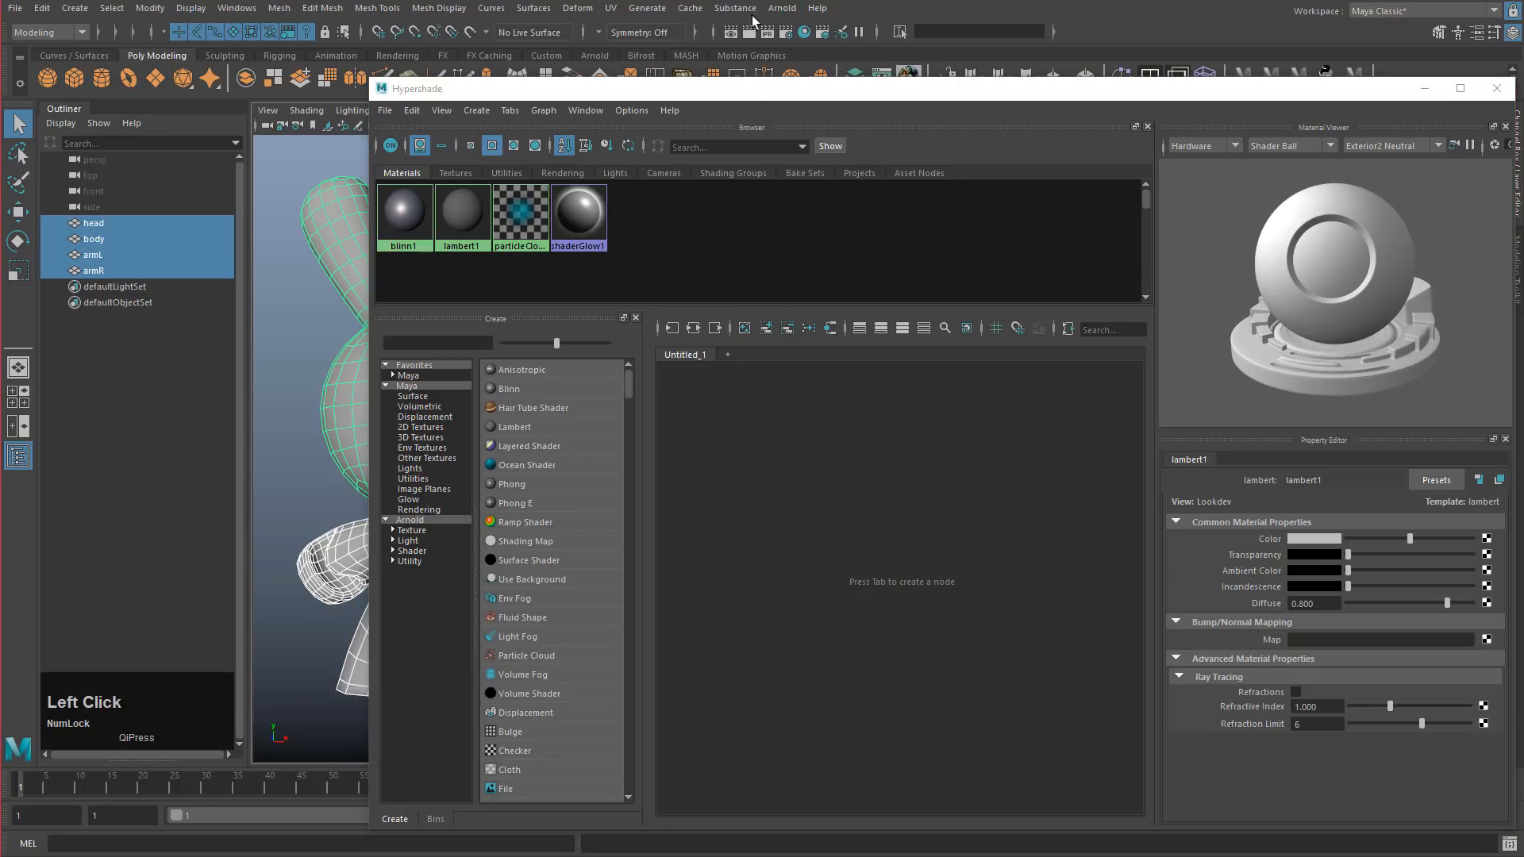
pyautogui.click(786, 9)
pyautogui.click(236, 8)
pyautogui.moveTo(308, 164)
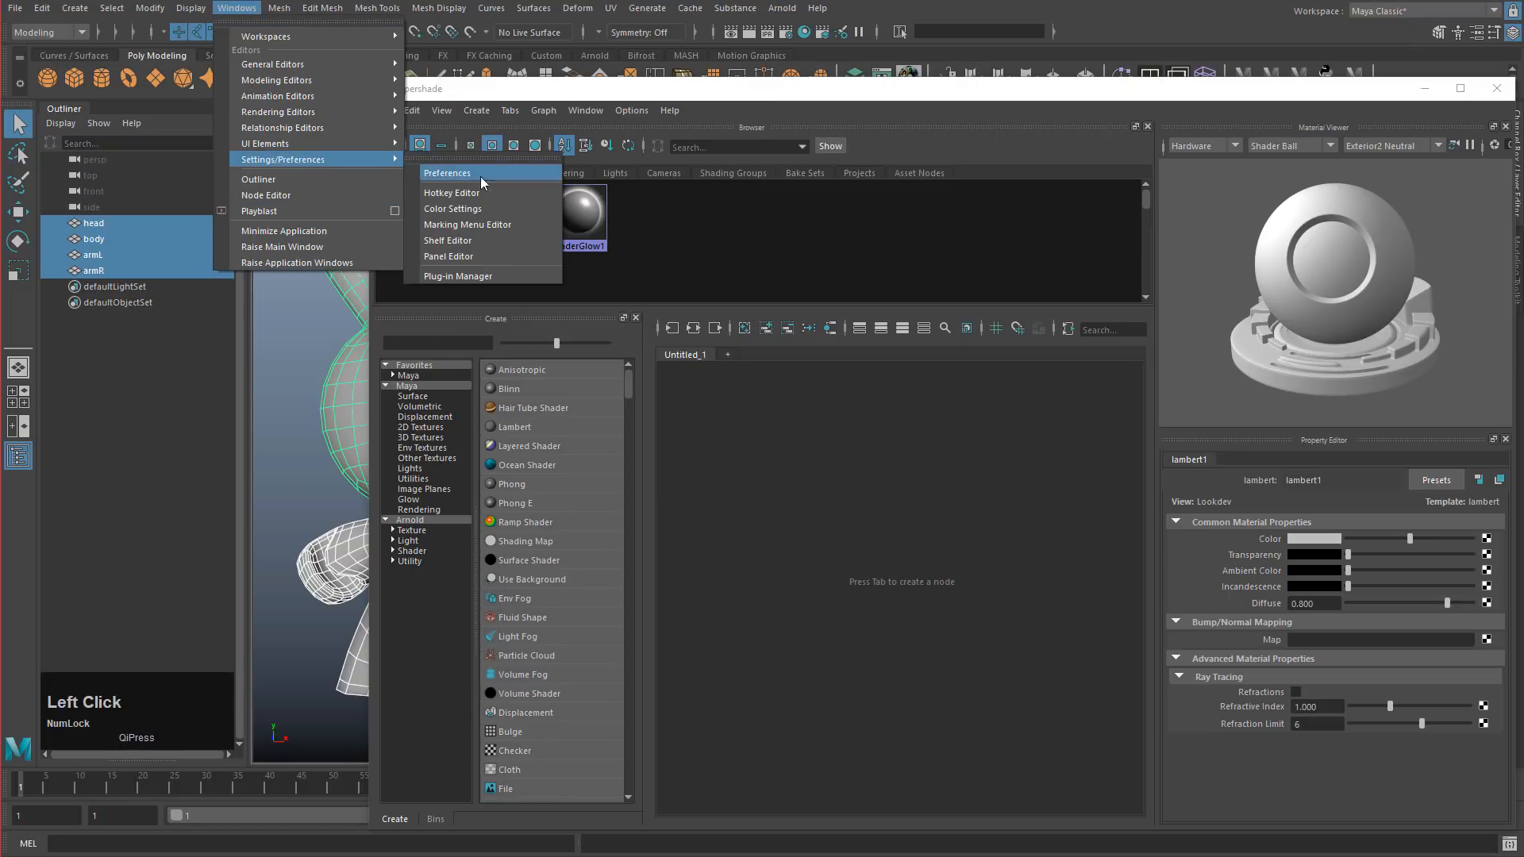
pyautogui.click(477, 274)
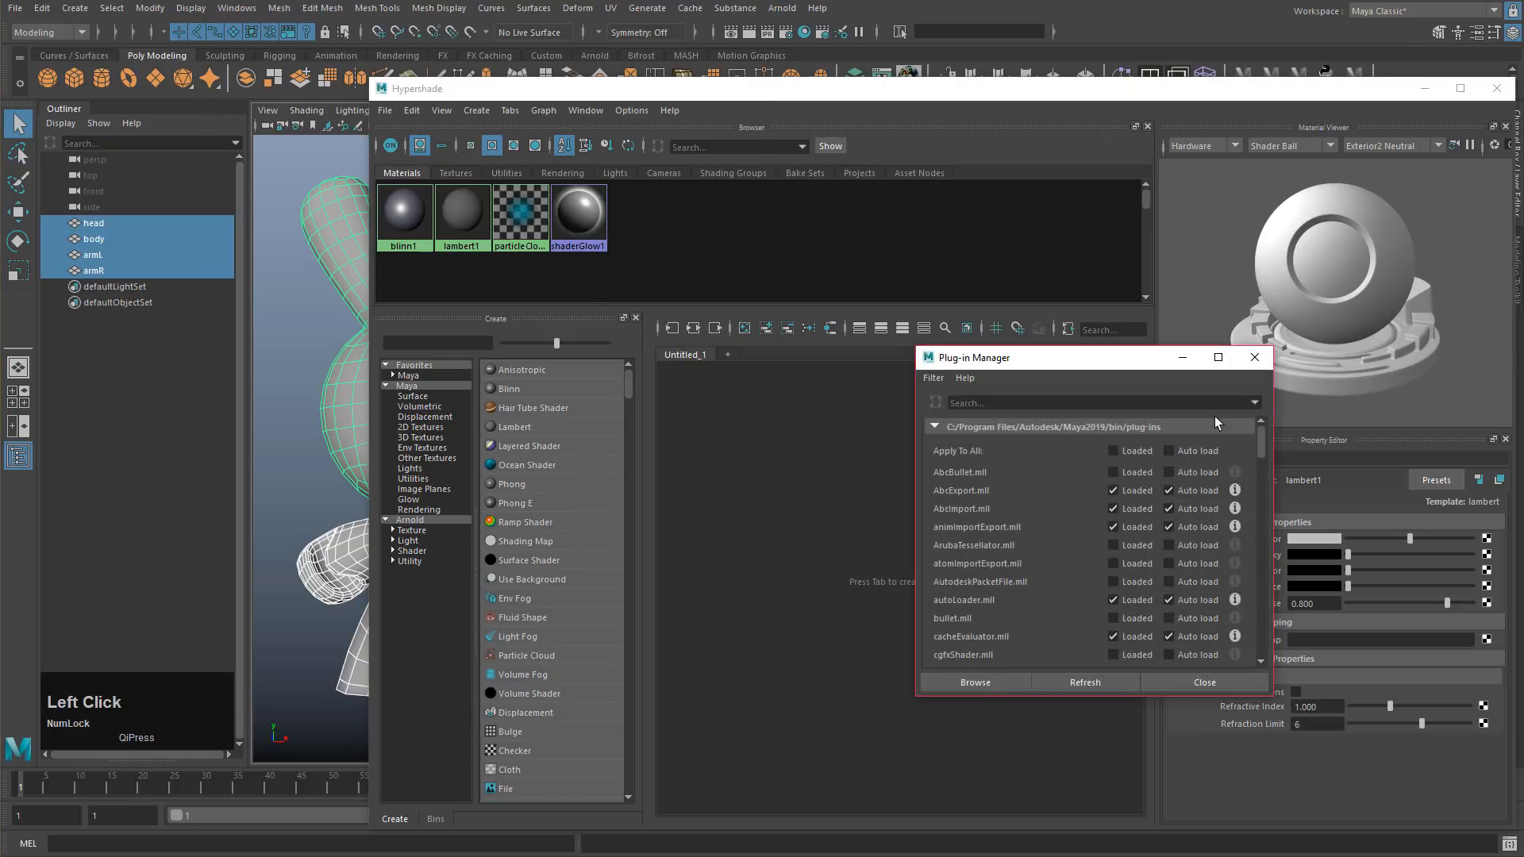
pyautogui.moveTo(1261, 440); pyautogui.dragTo(1255, 656)
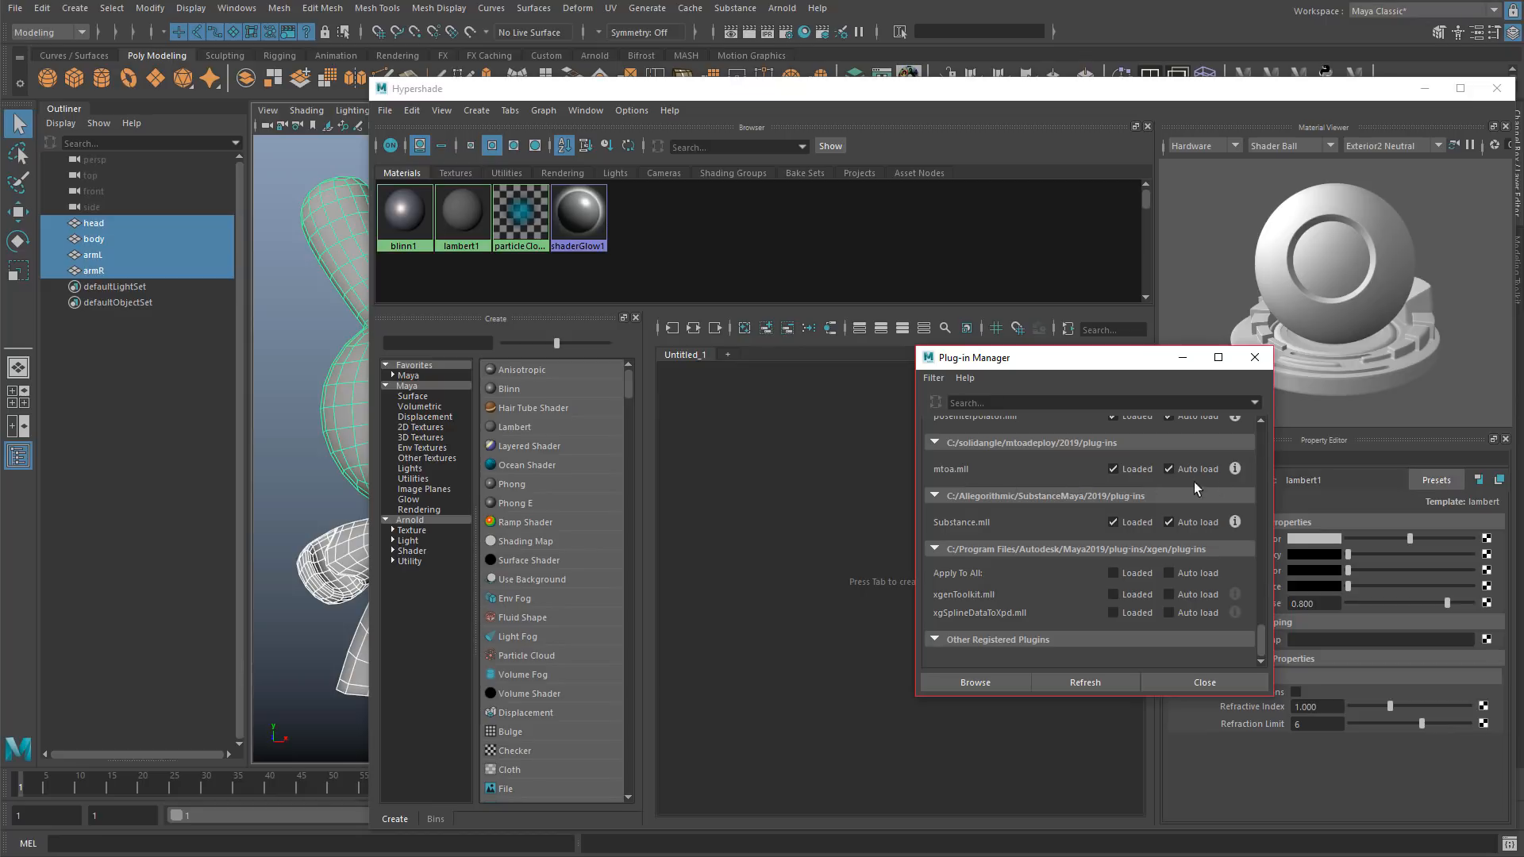
pyautogui.click(1254, 357)
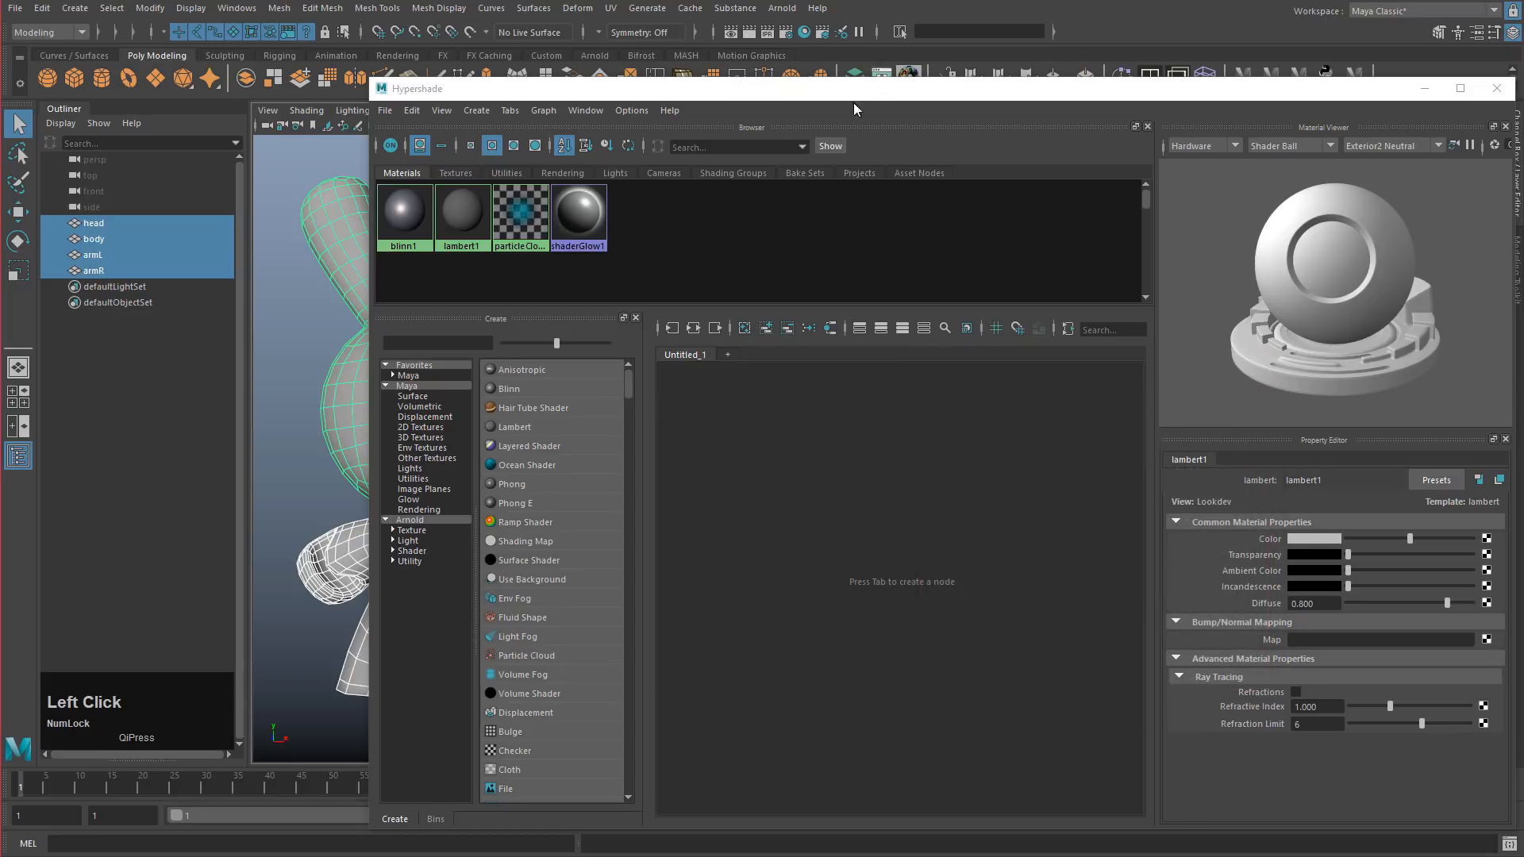
pyautogui.moveTo(892, 97); pyautogui.dragTo(910, 88)
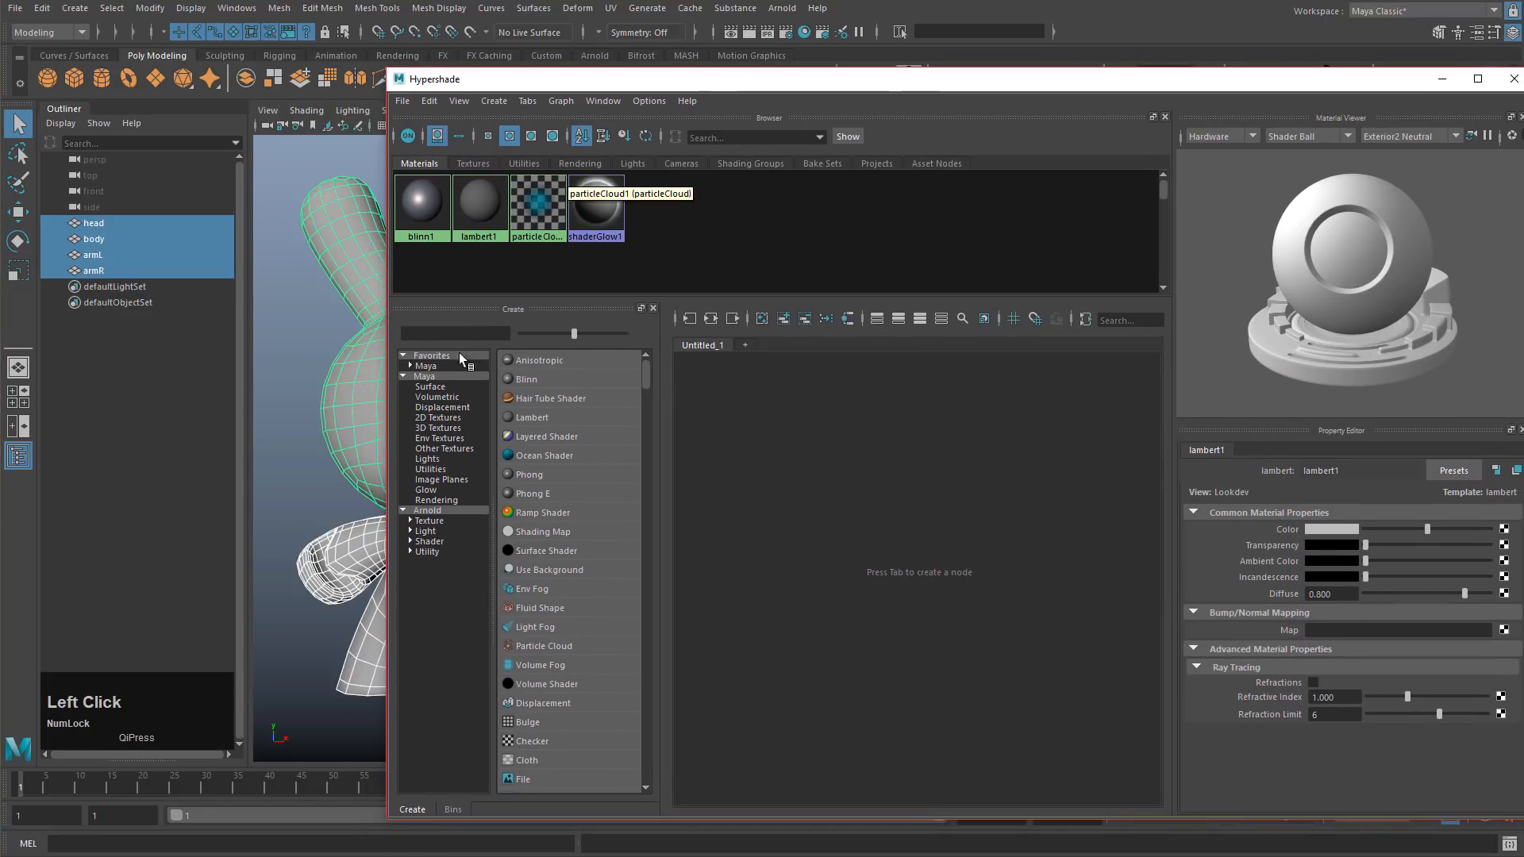
pyautogui.click(782, 8)
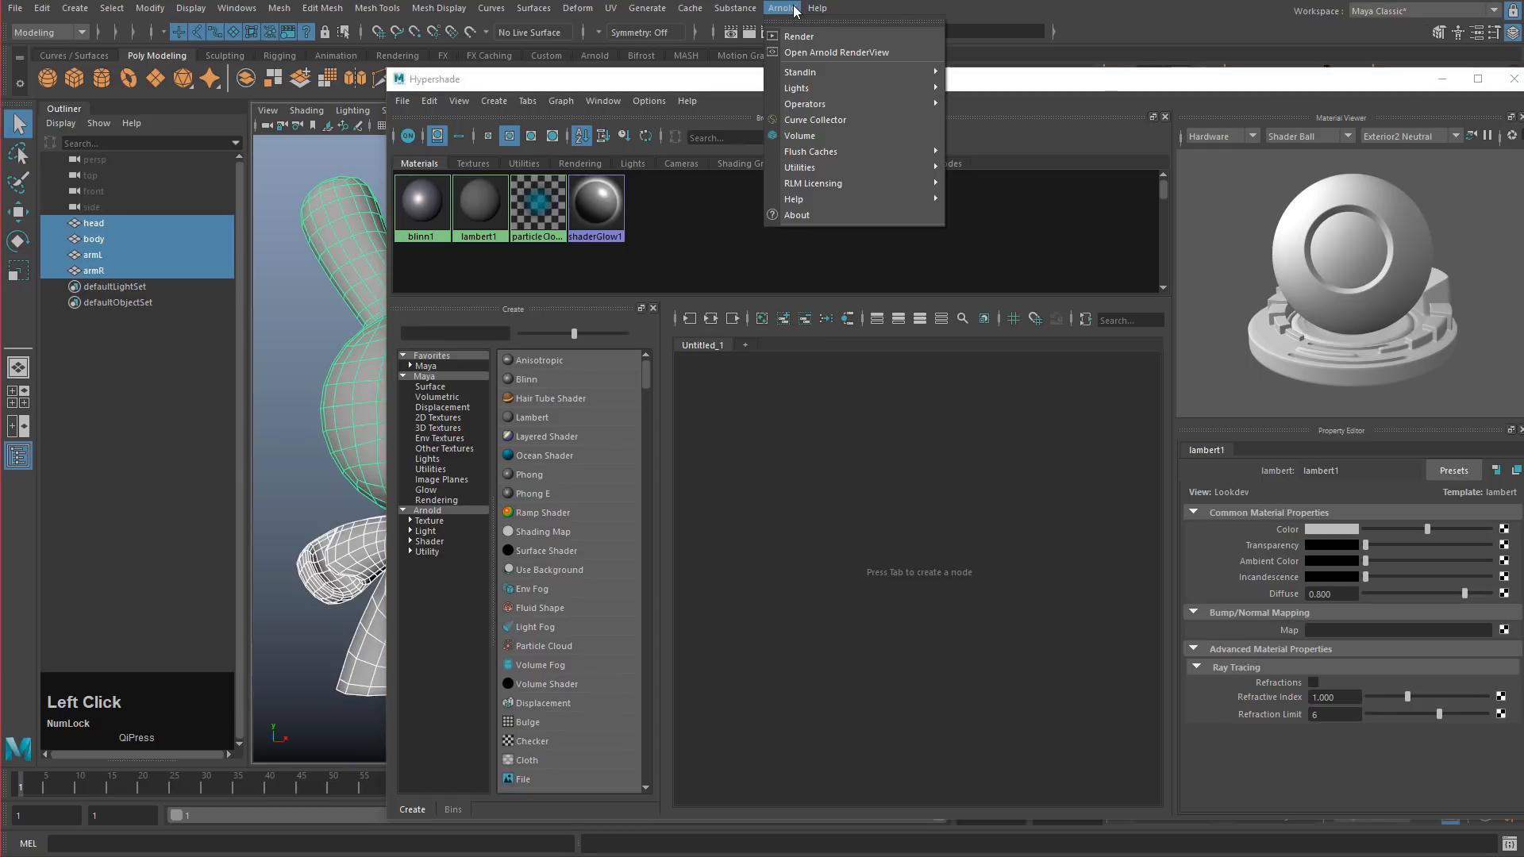
pyautogui.click(781, 8)
# Step: Find the Arnold surface shaders by searching for "aist" and create an aiStandardSurface material in the node graph
pyautogui.click(473, 329)
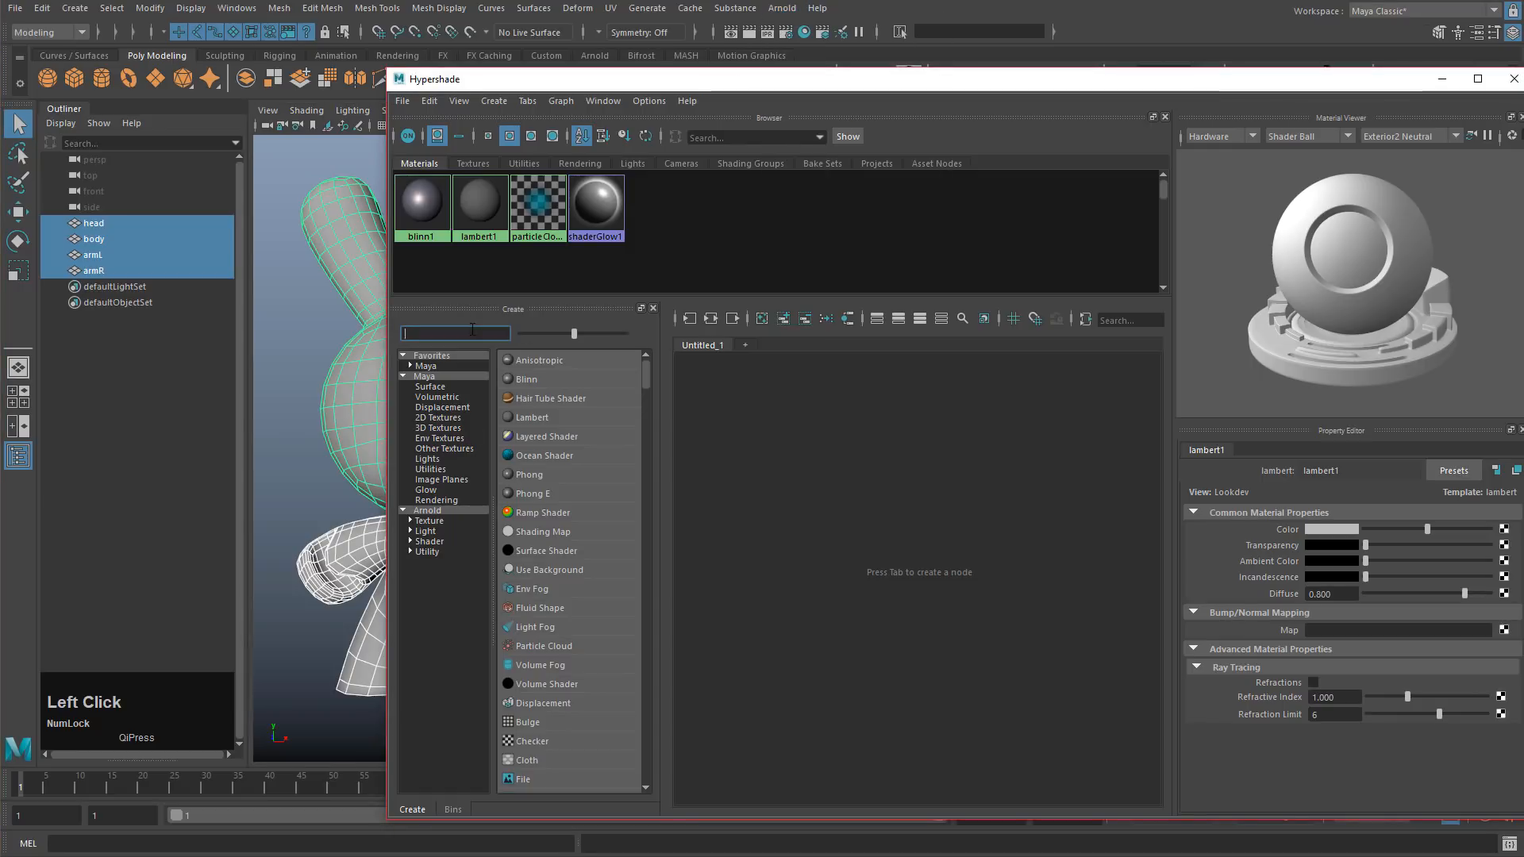
pyautogui.write('ais')
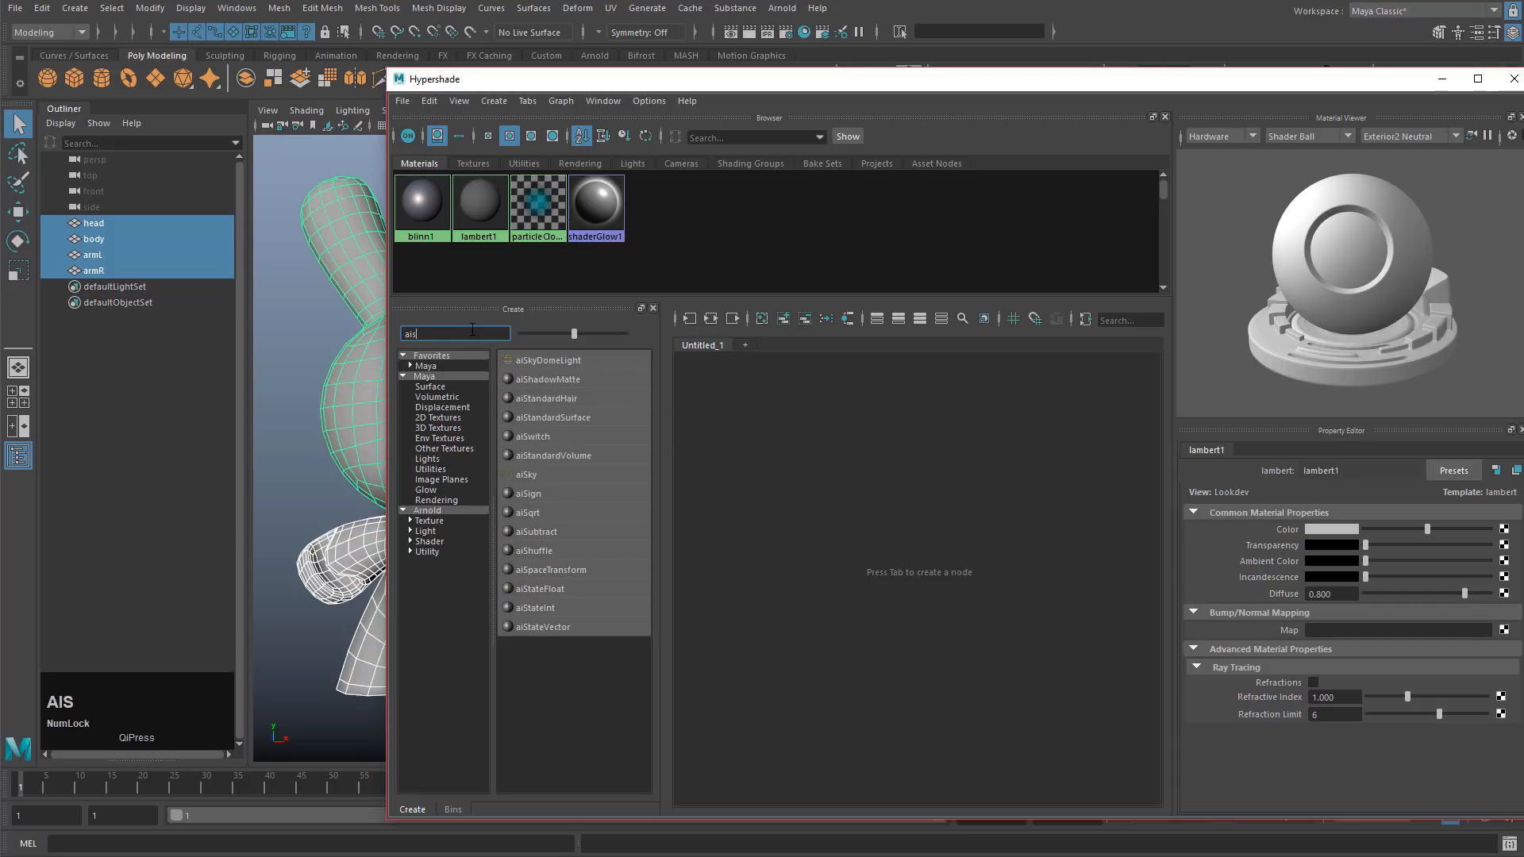
pyautogui.write('t')
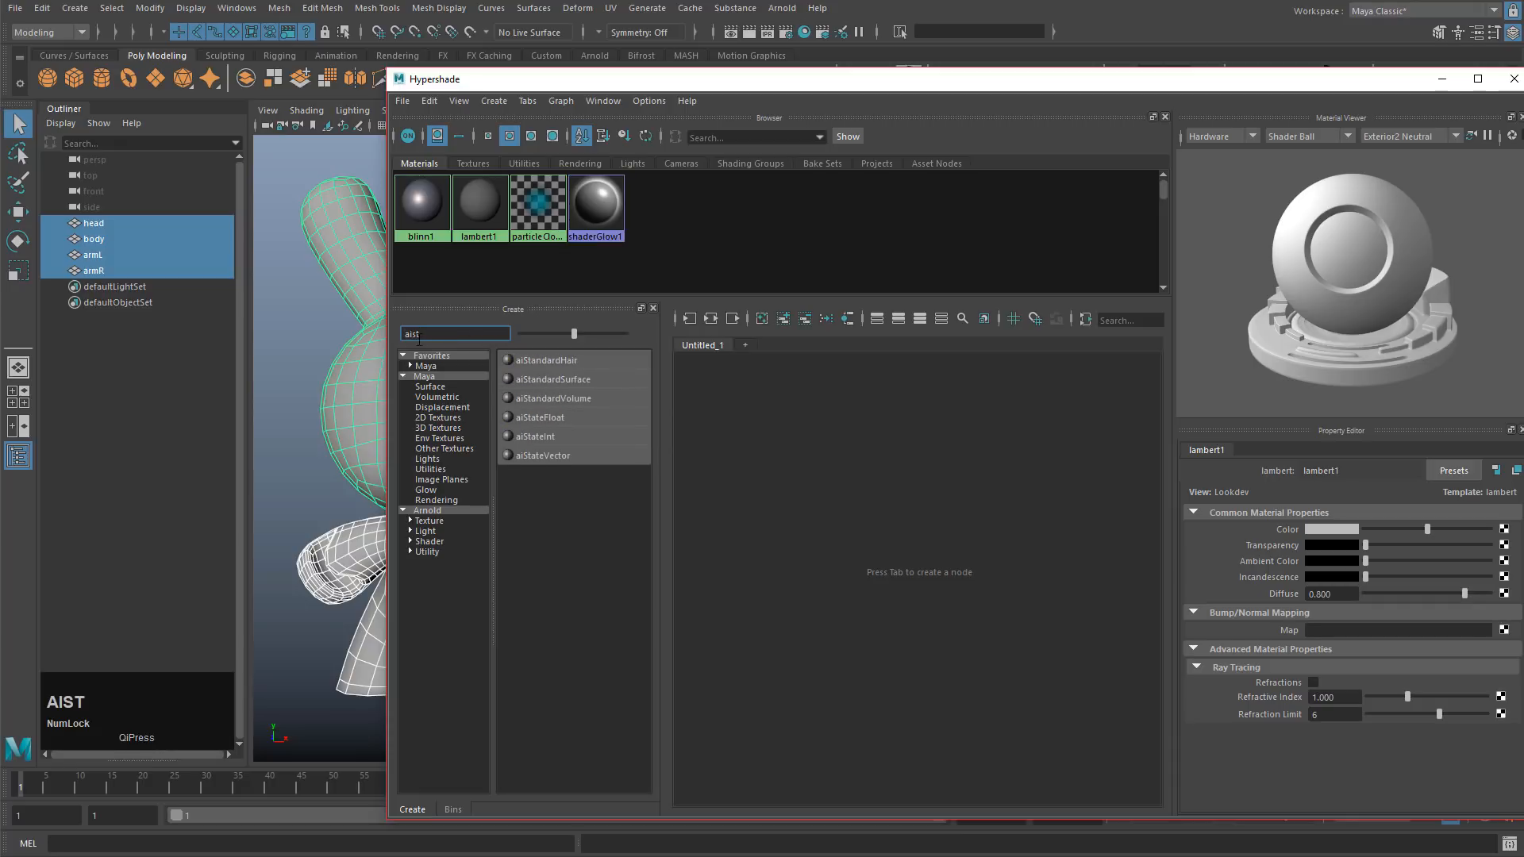
pyautogui.click(562, 378)
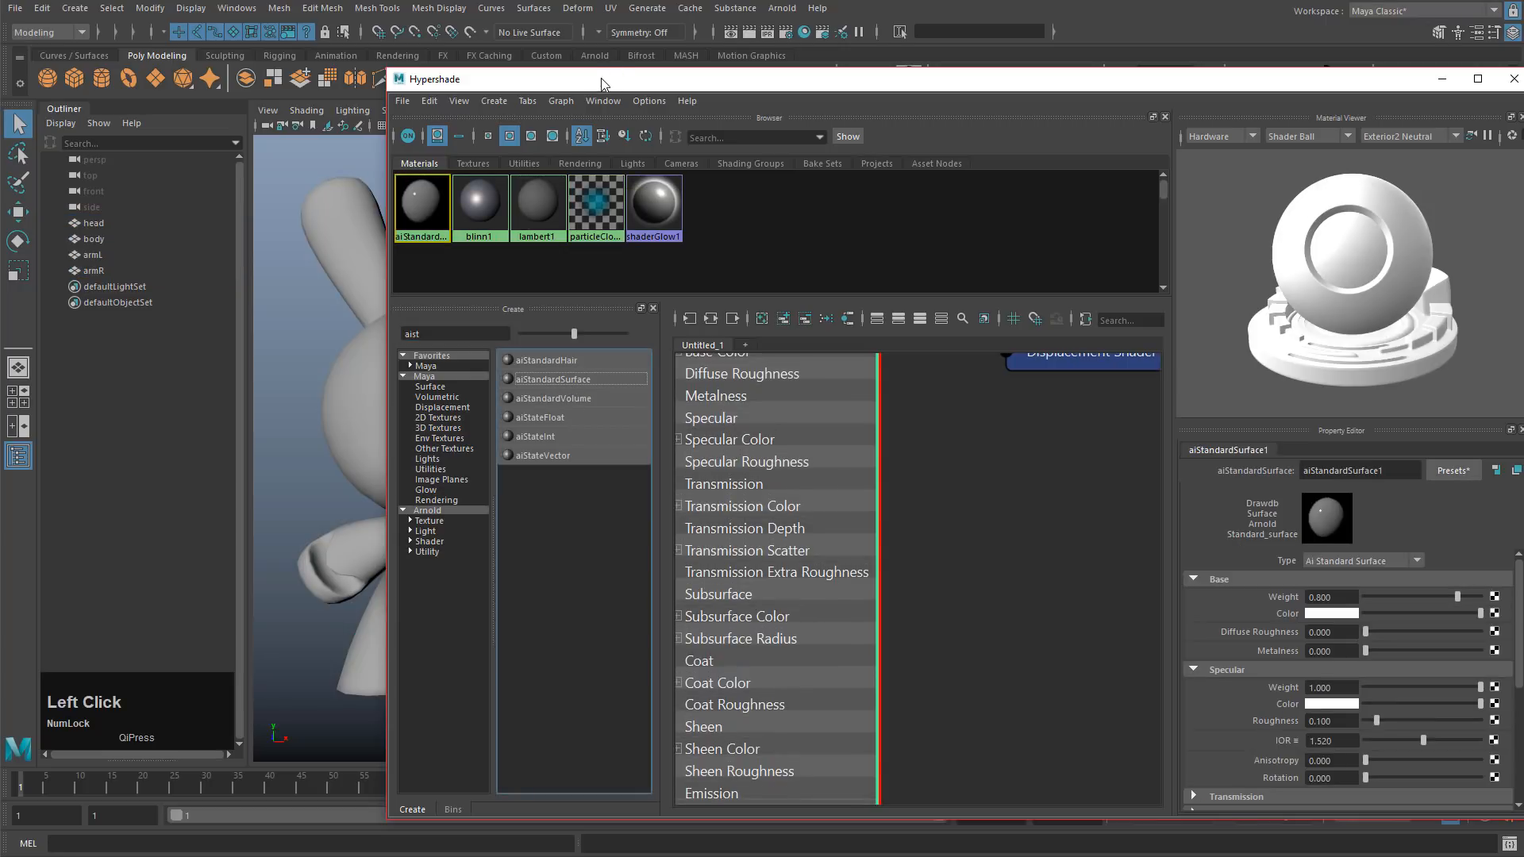
pyautogui.middleClick(957, 478)
pyautogui.scroll(-5, 964, 477)
pyautogui.keyDown('alt'); pyautogui.moveTo(1002, 473); pyautogui.dragTo(1023, 483, button='middle'); pyautogui.keyUp('alt')
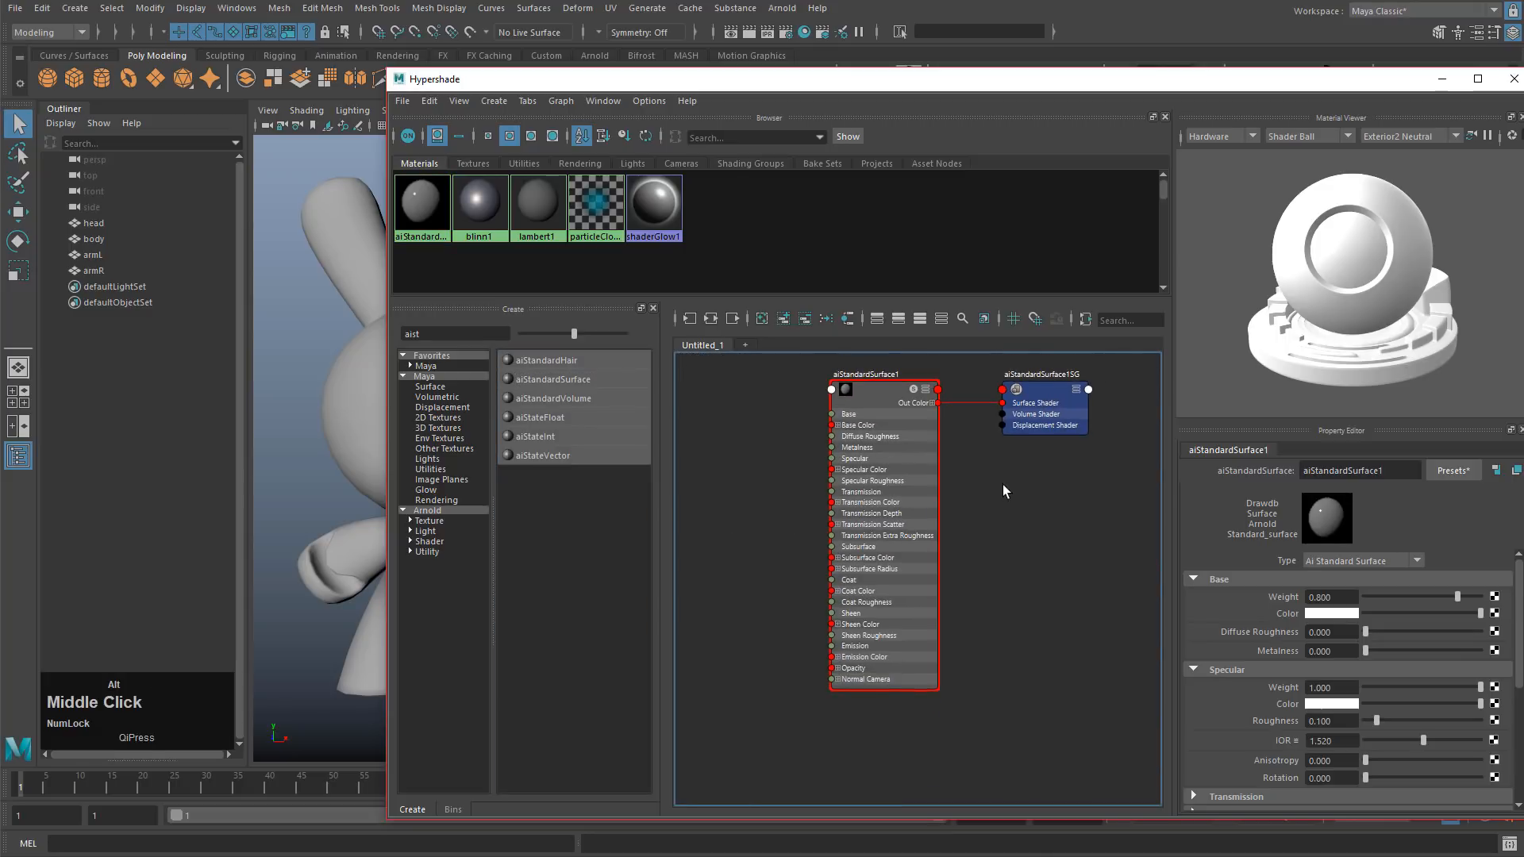
pyautogui.moveTo(1003, 486)
pyautogui.keyDown('alt'); pyautogui.mouseDown(button='right')
pyautogui.moveTo(1035, 504)
pyautogui.moveTo(1004, 499)
pyautogui.mouseUp(button='right'); pyautogui.keyUp('alt')
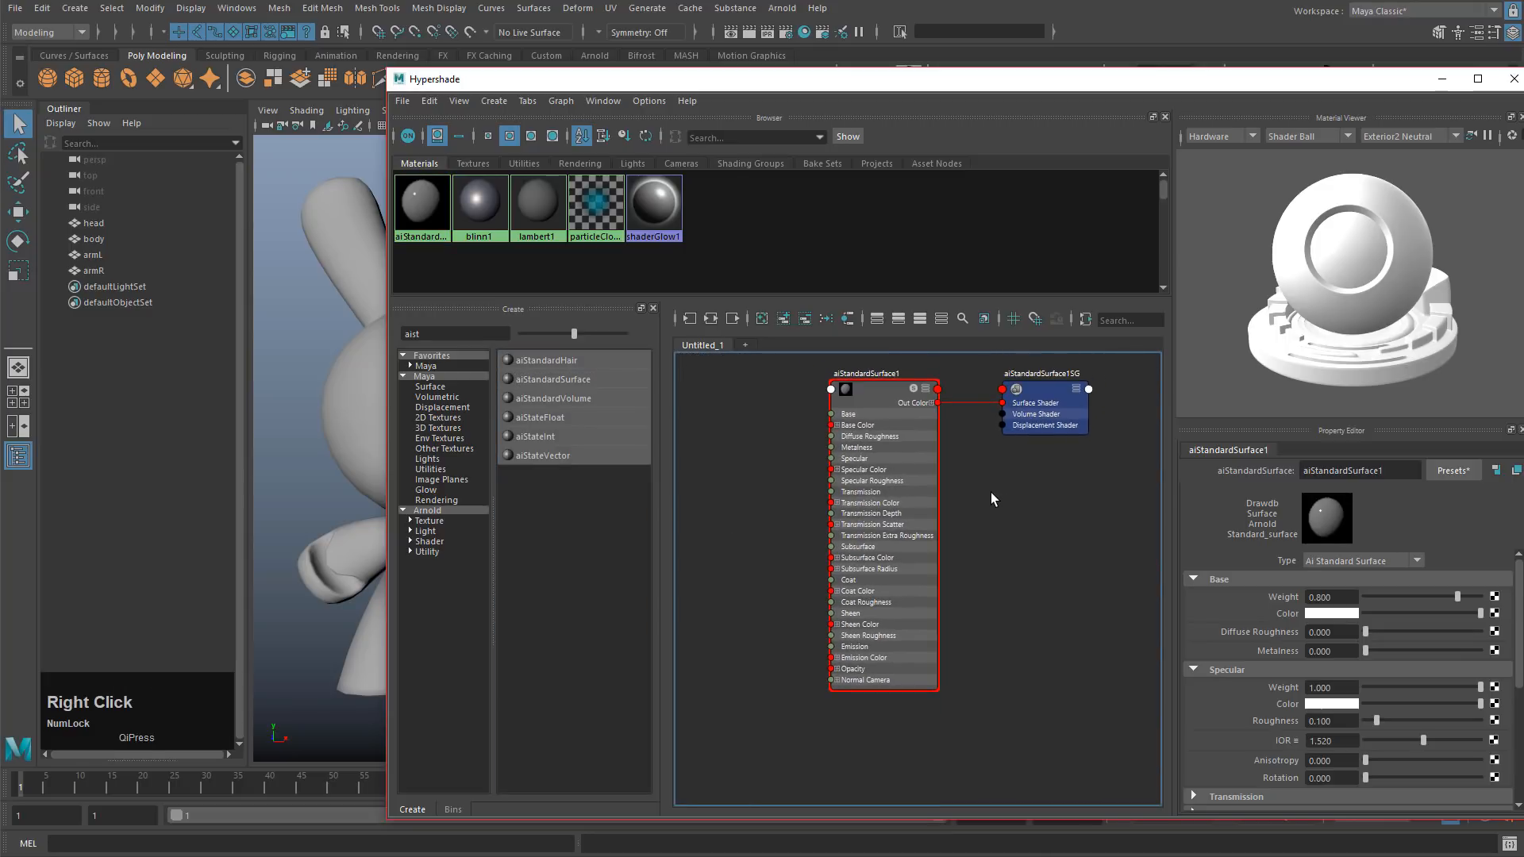
pyautogui.moveTo(990, 492); pyautogui.dragTo(1119, 505, button='middle')
# Step: Assign the new aiStandardSurface material to the kidrobot's head, body and both arms
pyautogui.click(899, 90)
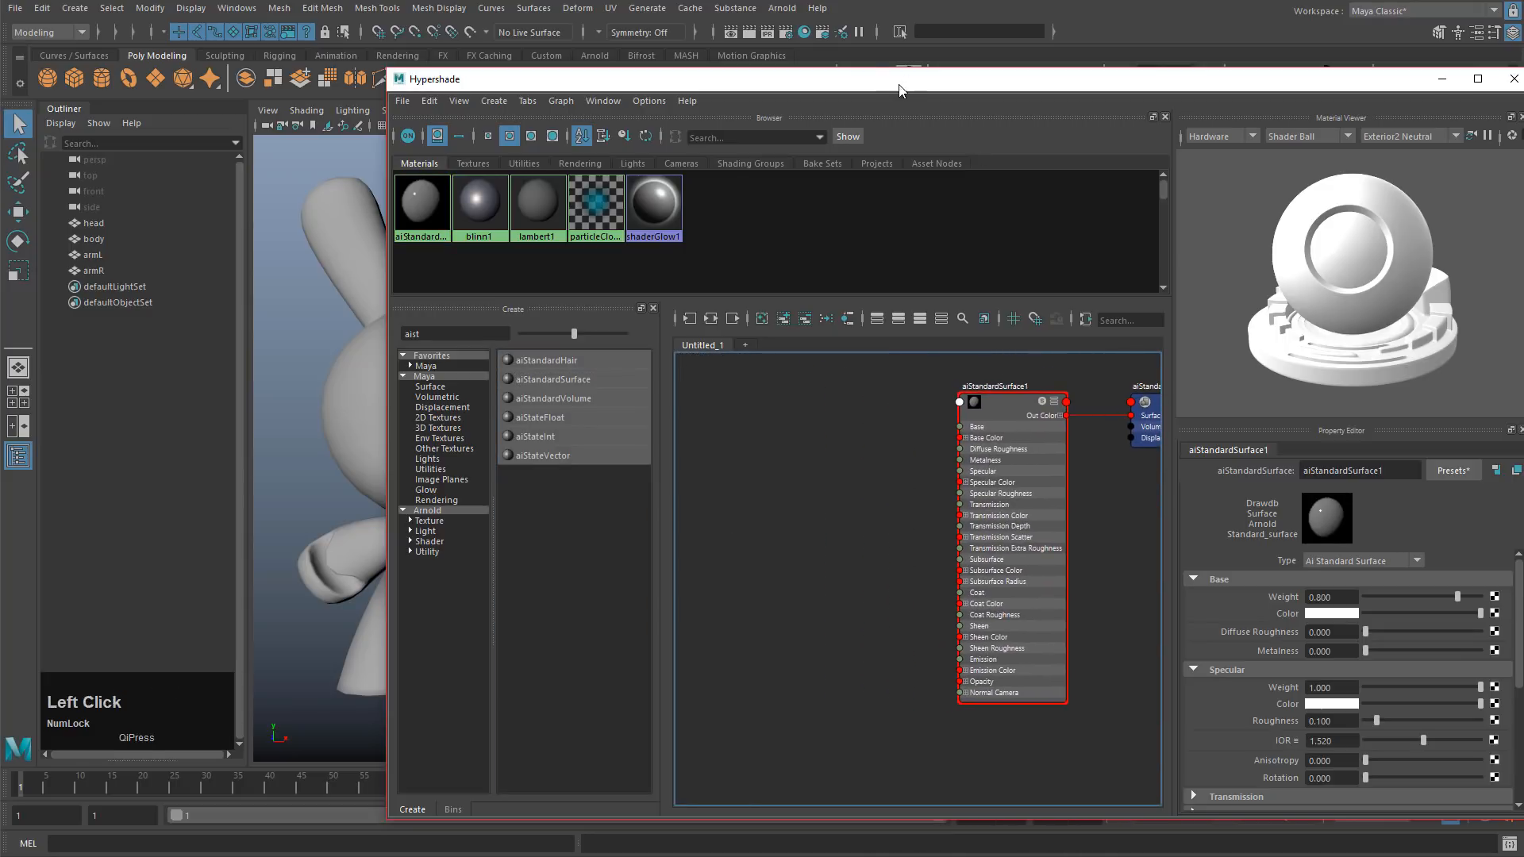
pyautogui.moveTo(899, 85); pyautogui.dragTo(1064, 87)
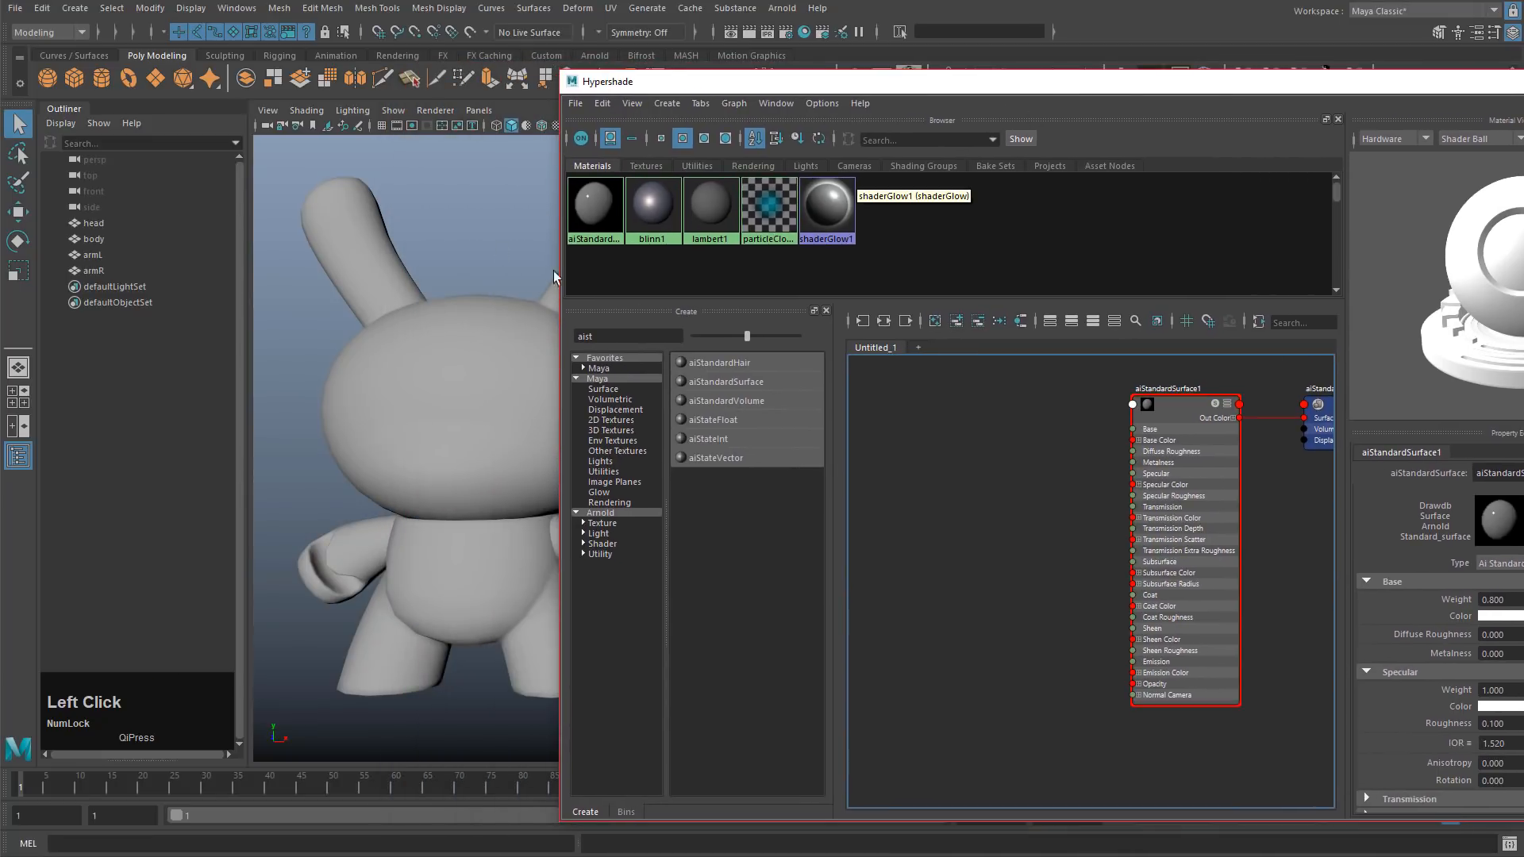
pyautogui.moveTo(273, 170); pyautogui.dragTo(793, 721)
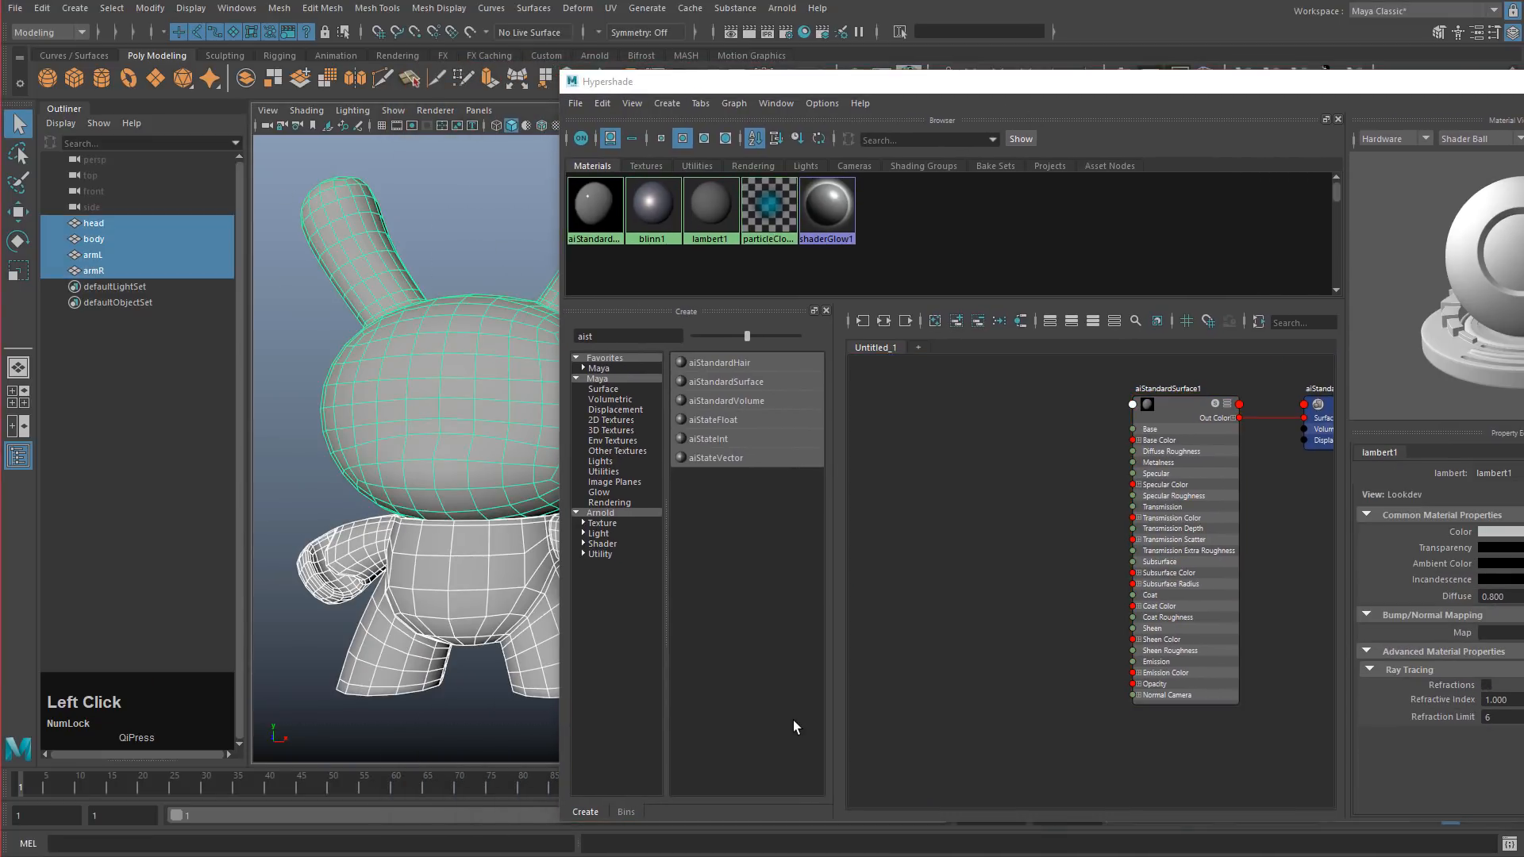
pyautogui.rightClick(1173, 402)
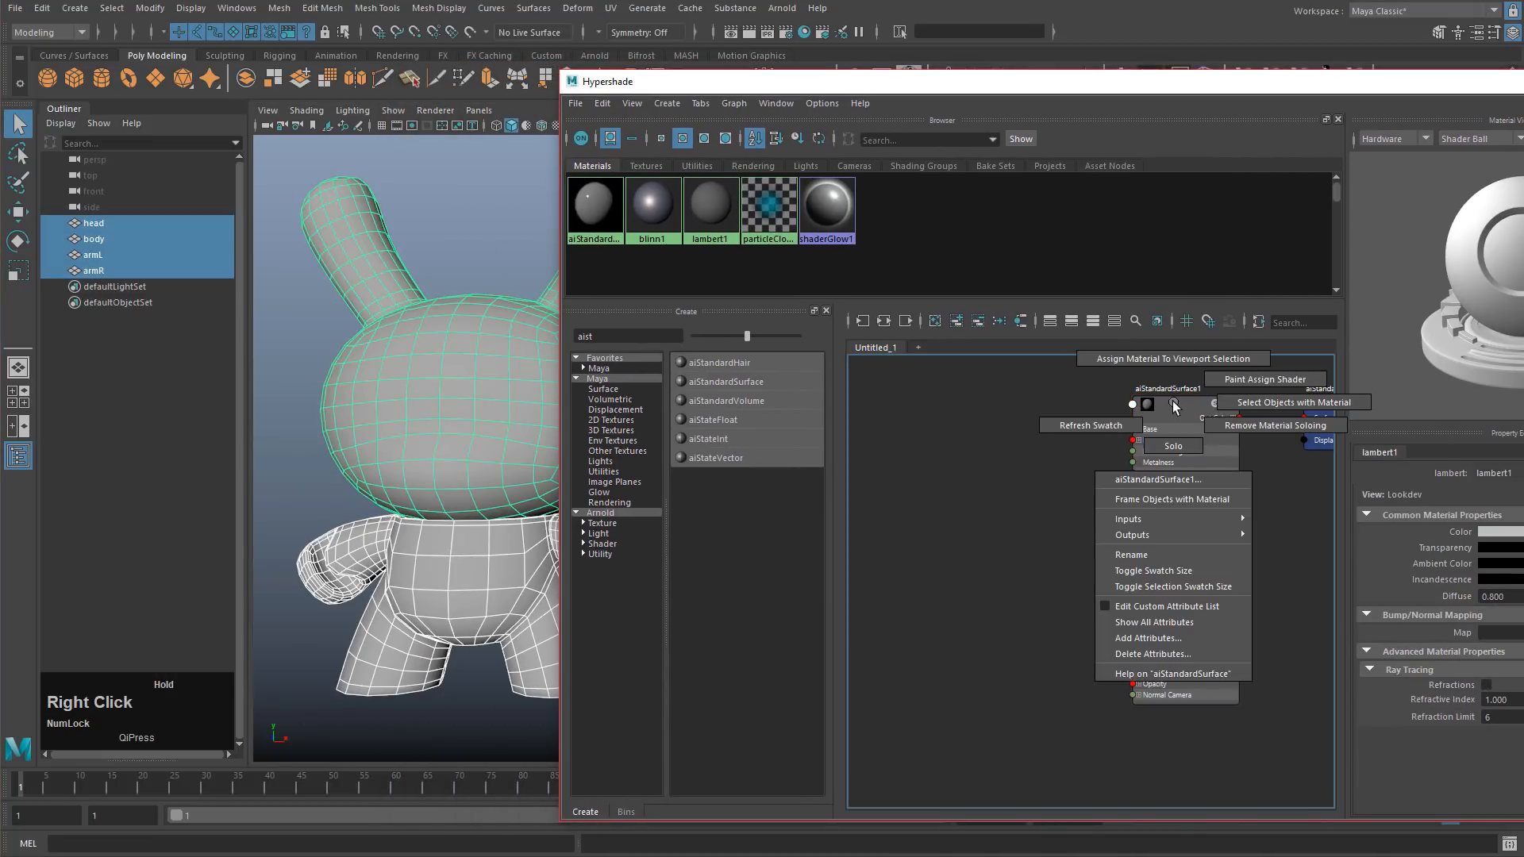
pyautogui.click(1171, 360)
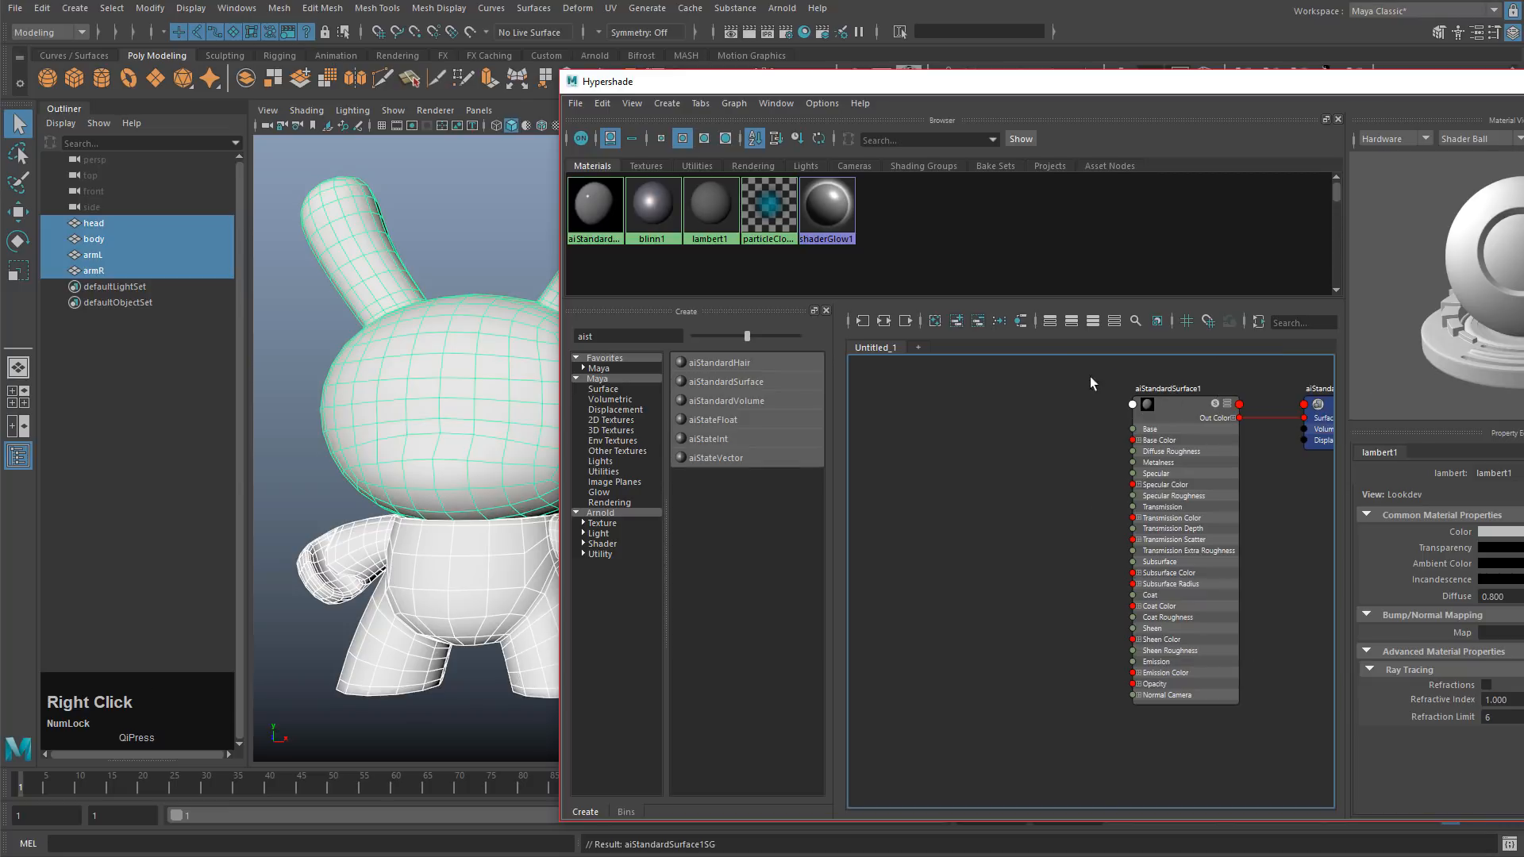
pyautogui.click(1188, 413)
pyautogui.moveTo(1188, 413); pyautogui.dragTo(461, 400, button='middle')
pyautogui.click(725, 527)
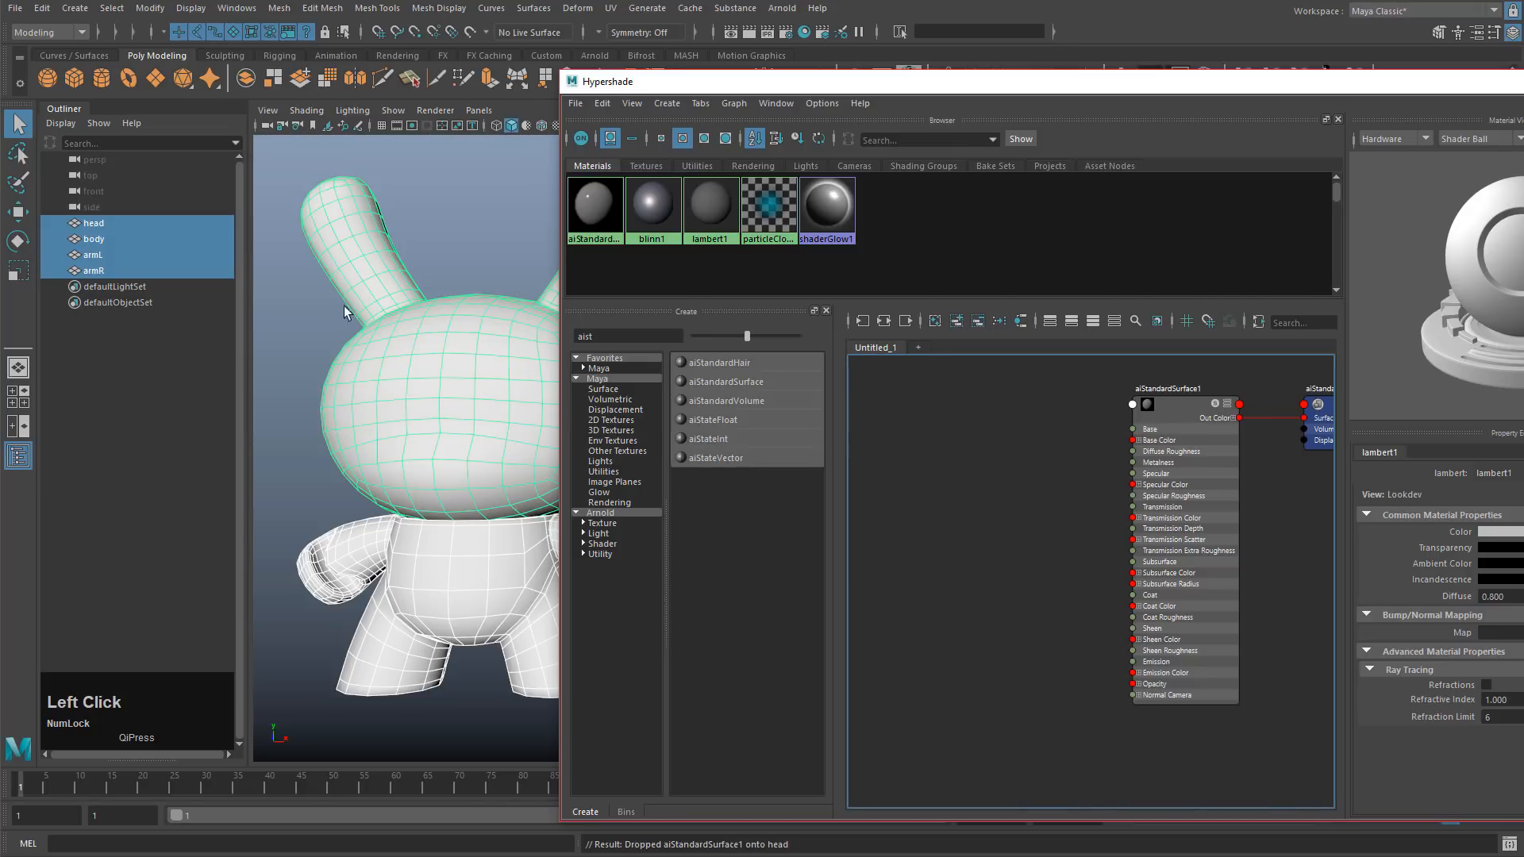
# Step: Deselect the model and select the aiStandardSurface1 node, with the Hypershade placed so that its Property Editor is fully in view
pyautogui.click(446, 256)
pyautogui.keyDown('alt'); pyautogui.moveTo(459, 407); pyautogui.dragTo(394, 395, button='middle'); pyautogui.keyUp('alt')
pyautogui.keyDown('alt'); pyautogui.moveTo(404, 396); pyautogui.dragTo(434, 401); pyautogui.keyUp('alt')
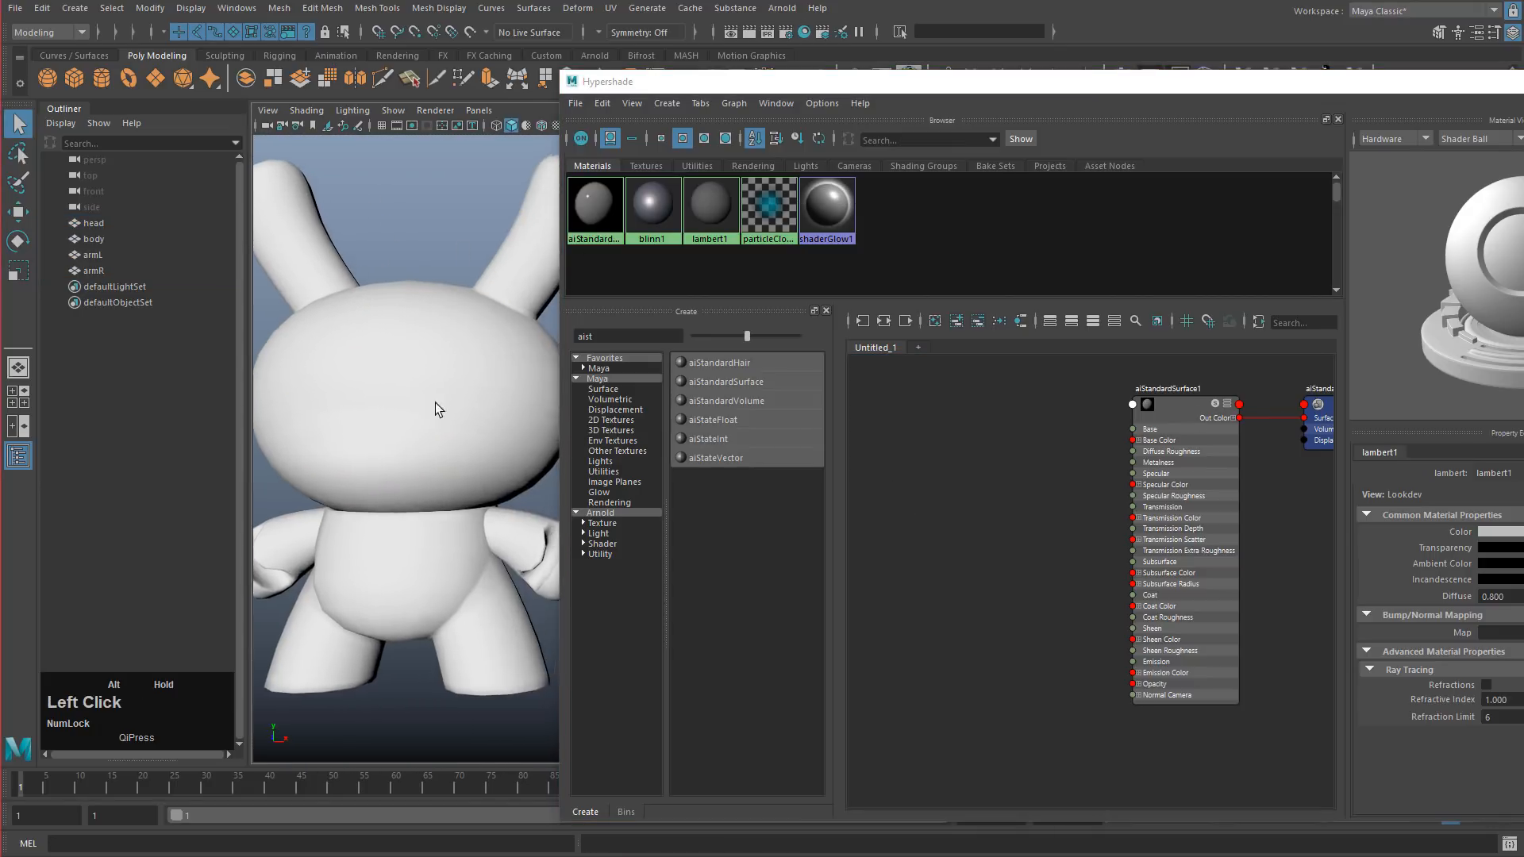
pyautogui.moveTo(1176, 401); pyautogui.dragTo(1186, 397)
pyautogui.click(925, 441)
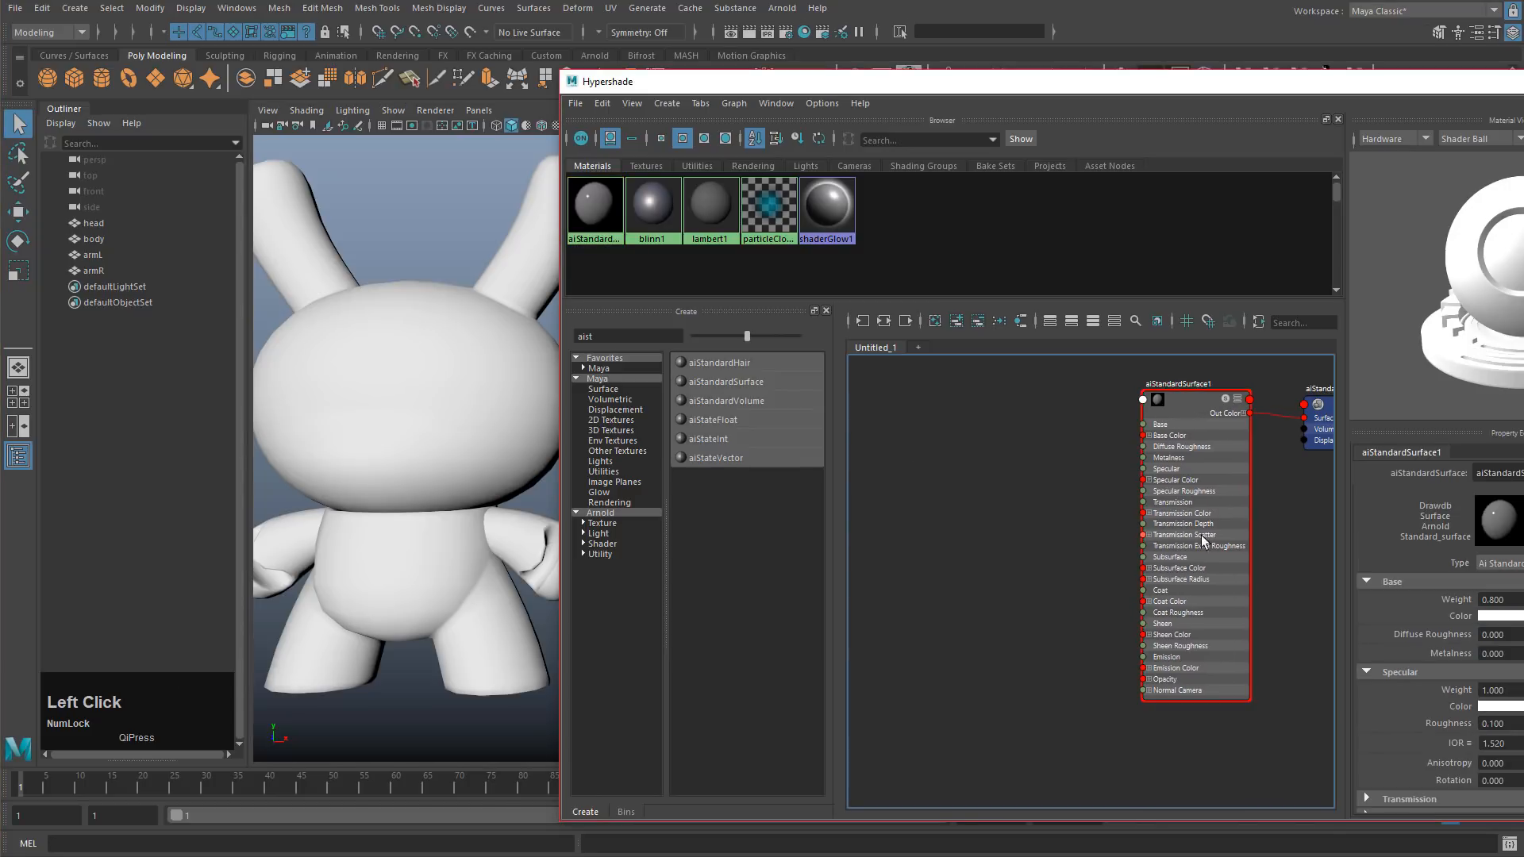
pyautogui.moveTo(1319, 89); pyautogui.dragTo(1124, 71)
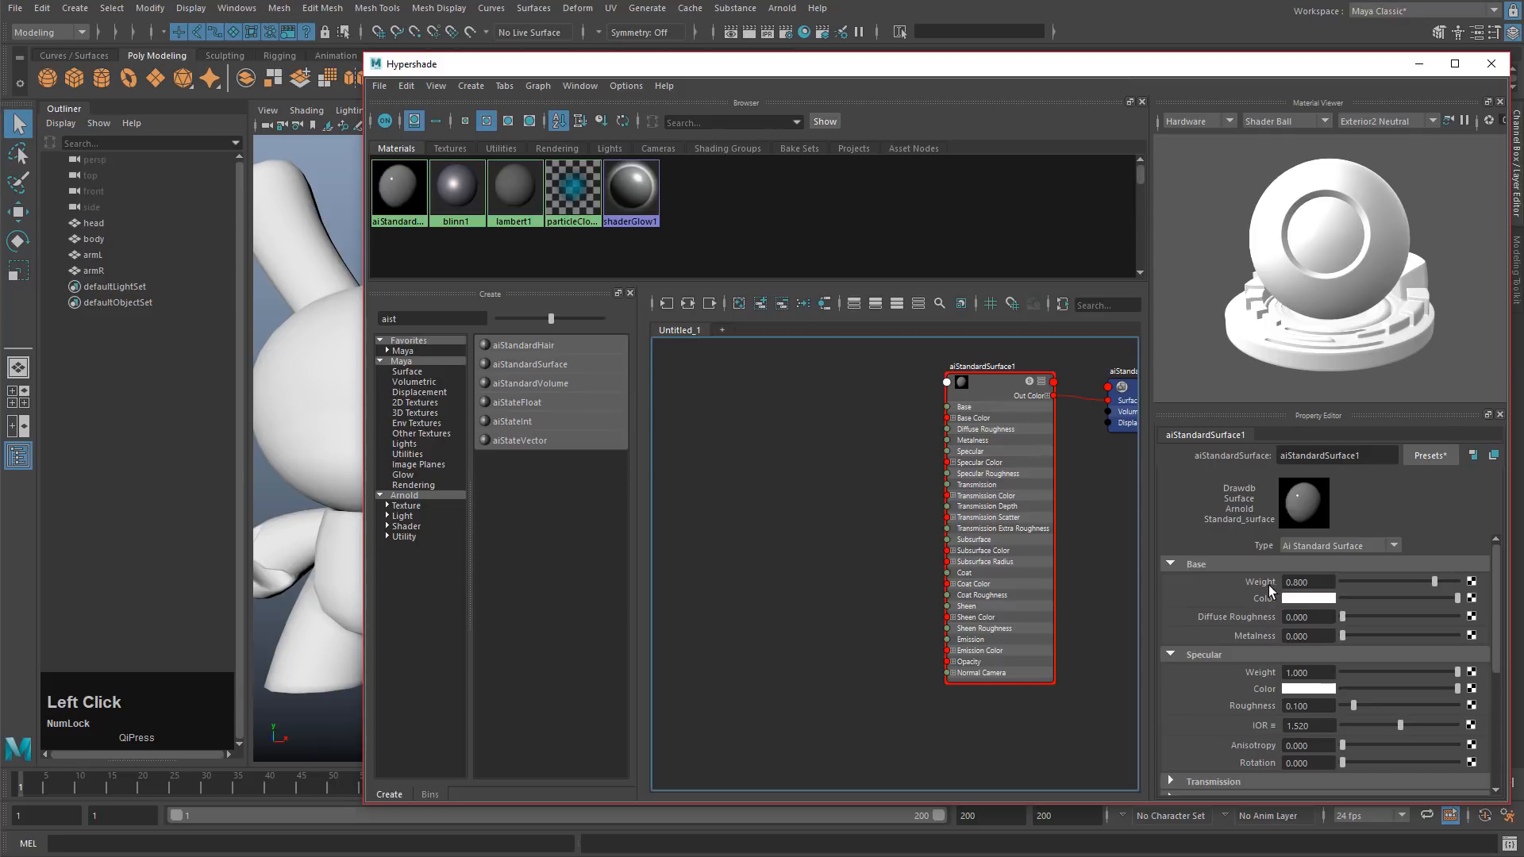
pyautogui.click(1003, 388)
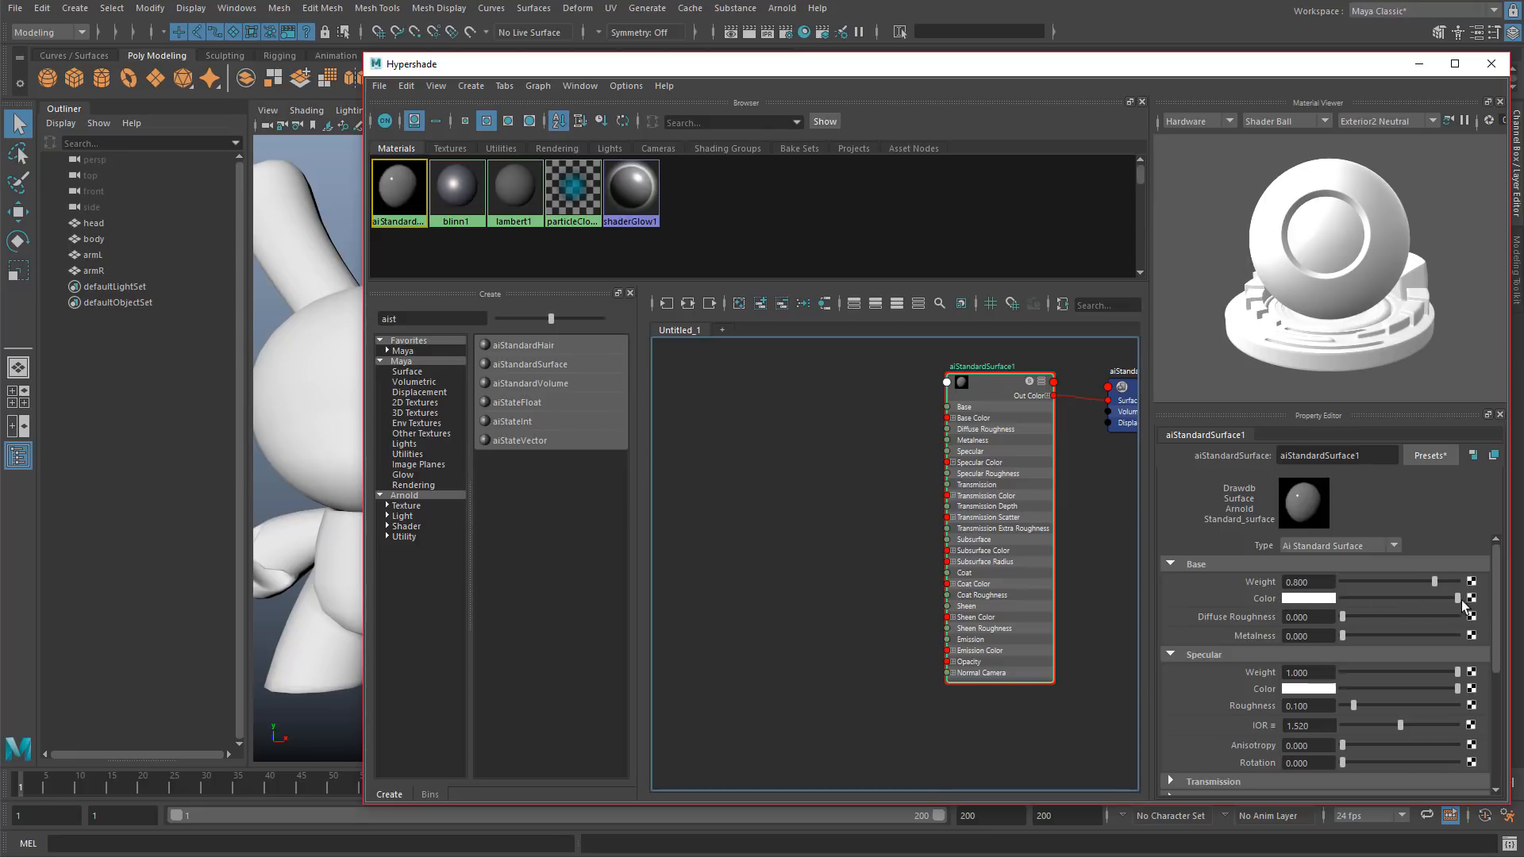
# Step: Try pure red as the base color of aiStandardSurface1 and look at the texture nodes that can be mapped to it
pyautogui.click(1331, 600)
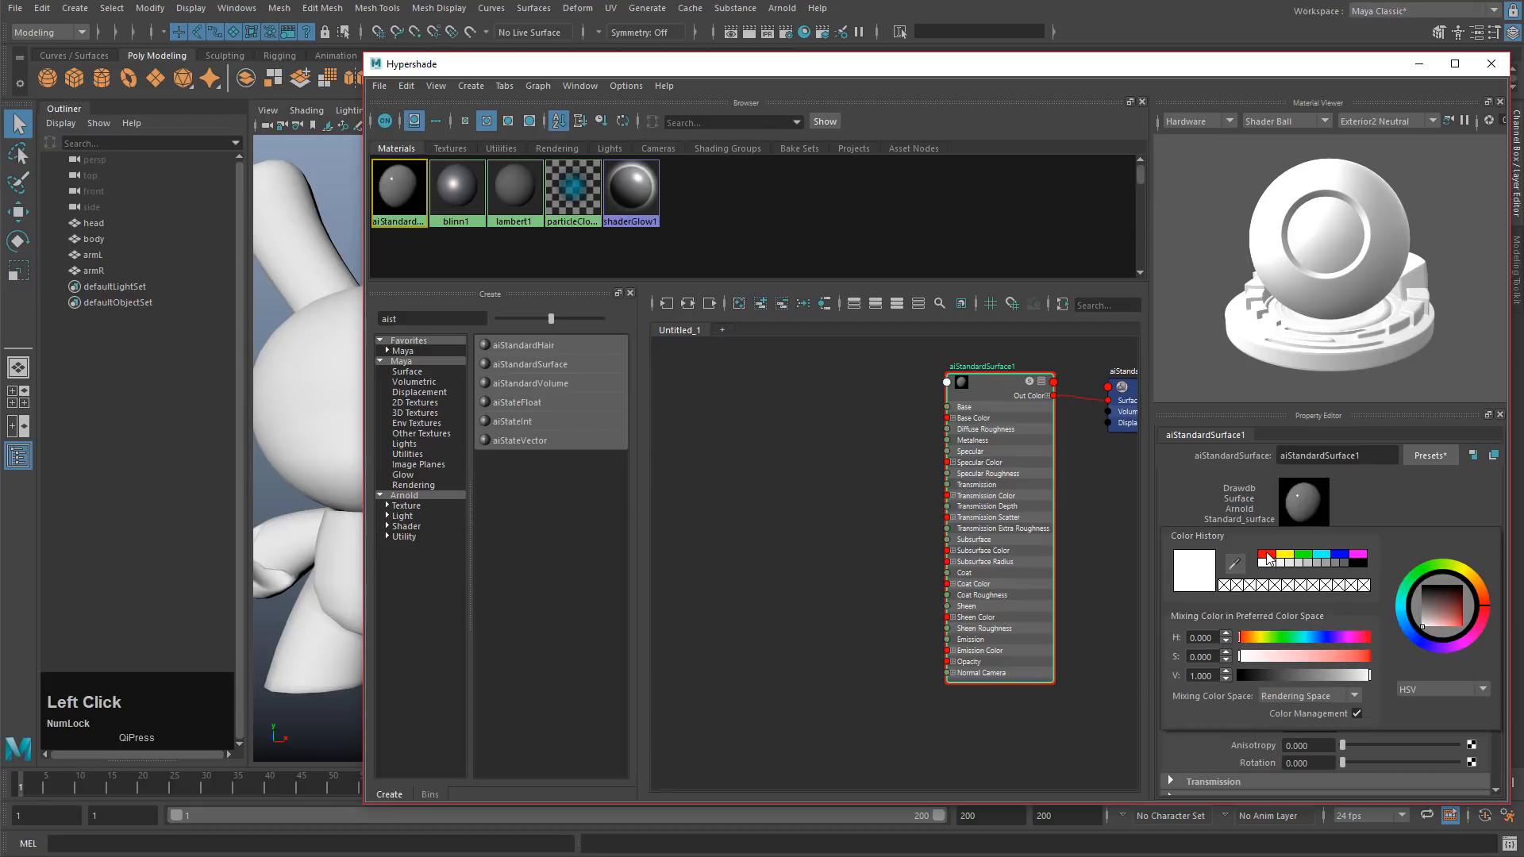
pyautogui.click(1265, 555)
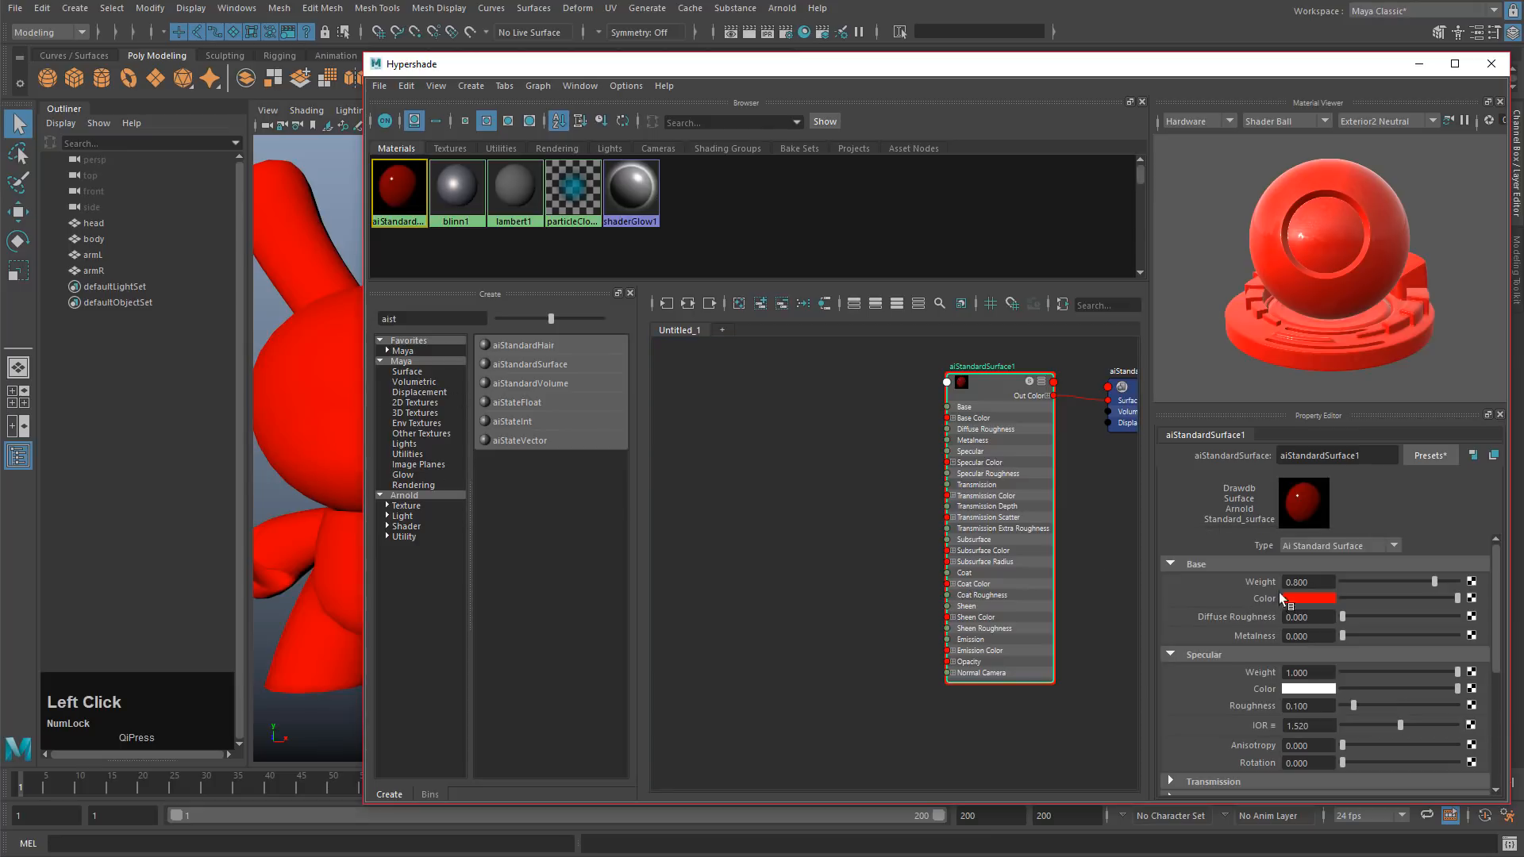
pyautogui.click(1458, 600)
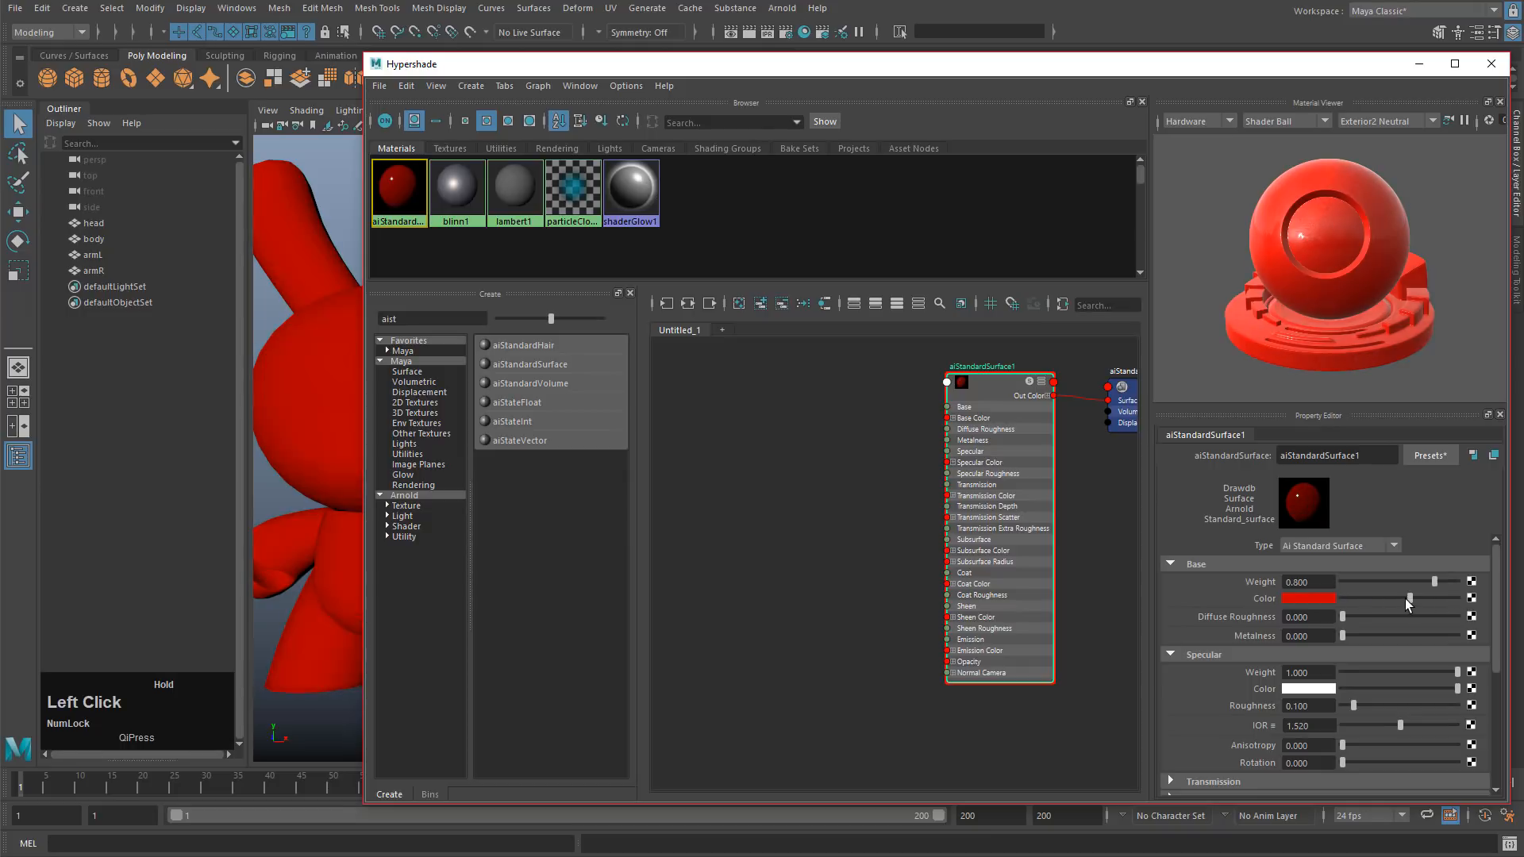
pyautogui.click(1471, 599)
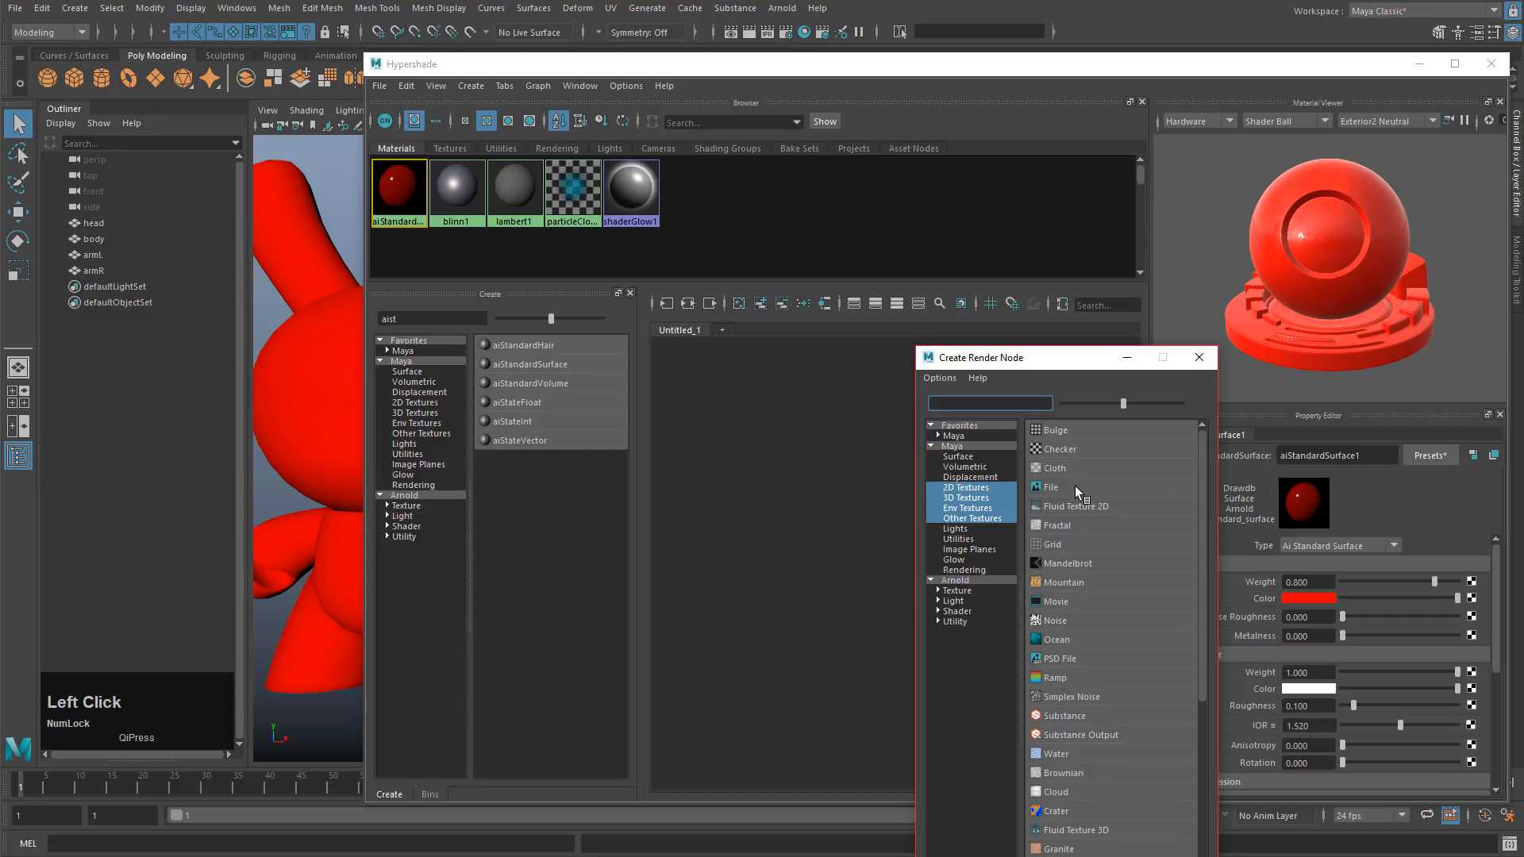
pyautogui.click(1198, 358)
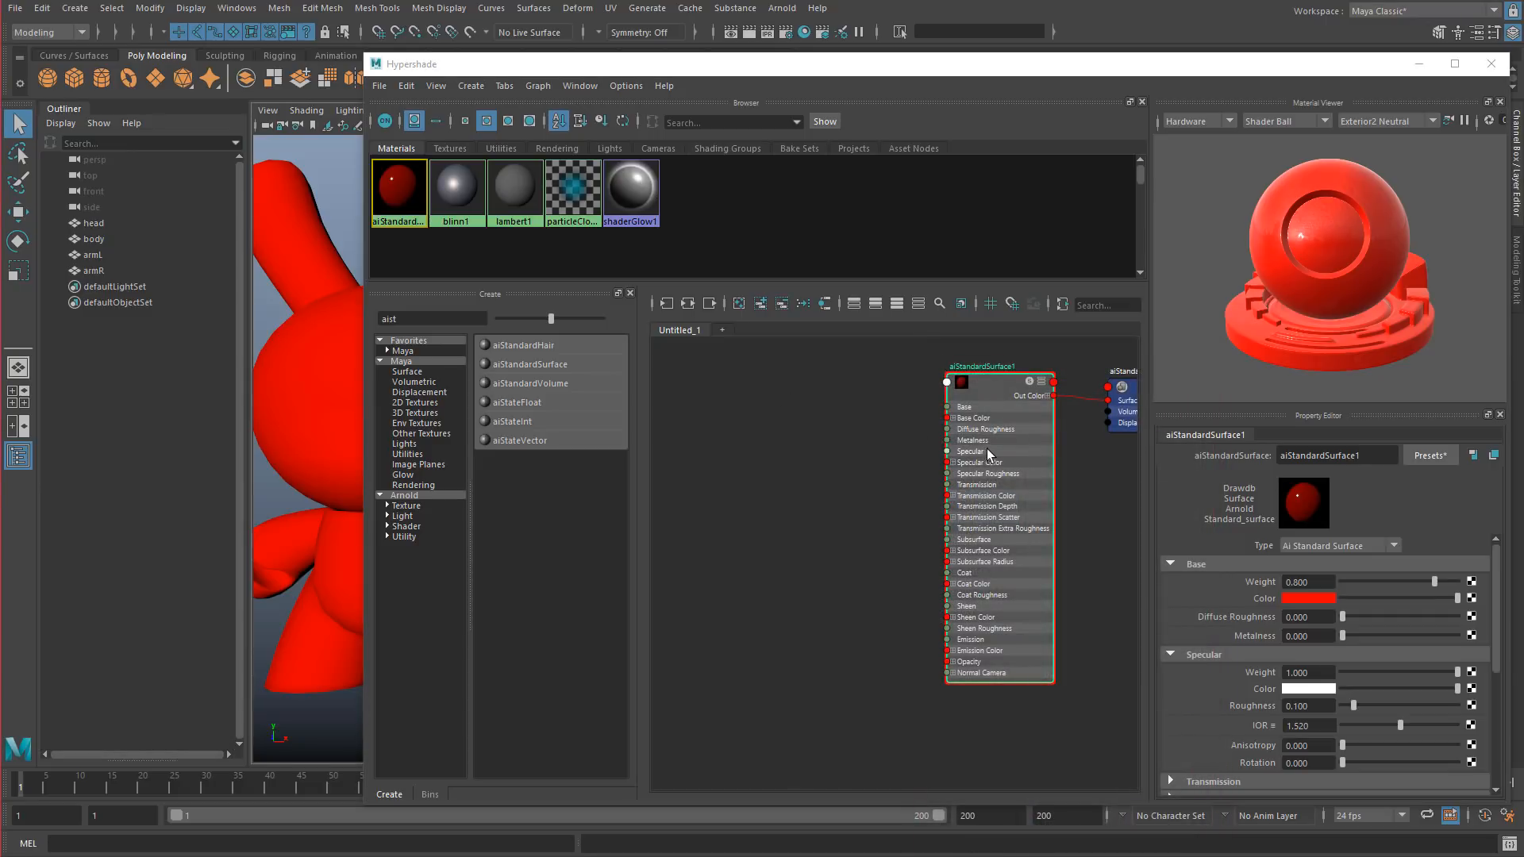
# Step: Find the texture nodes by searching for "file" and create a File texture node in the node graph
pyautogui.click(453, 320)
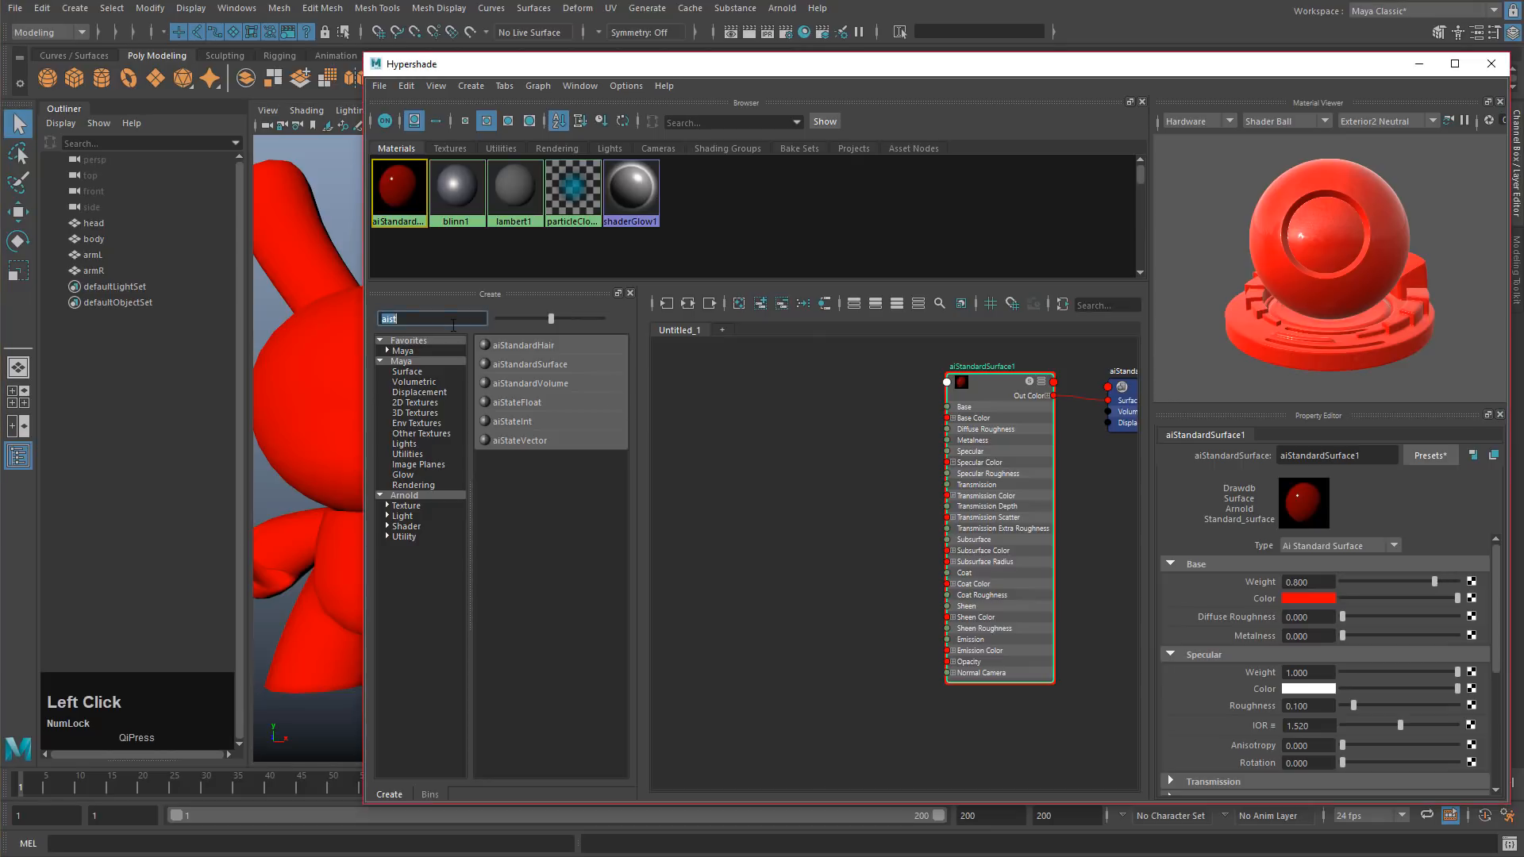
pyautogui.write('file')
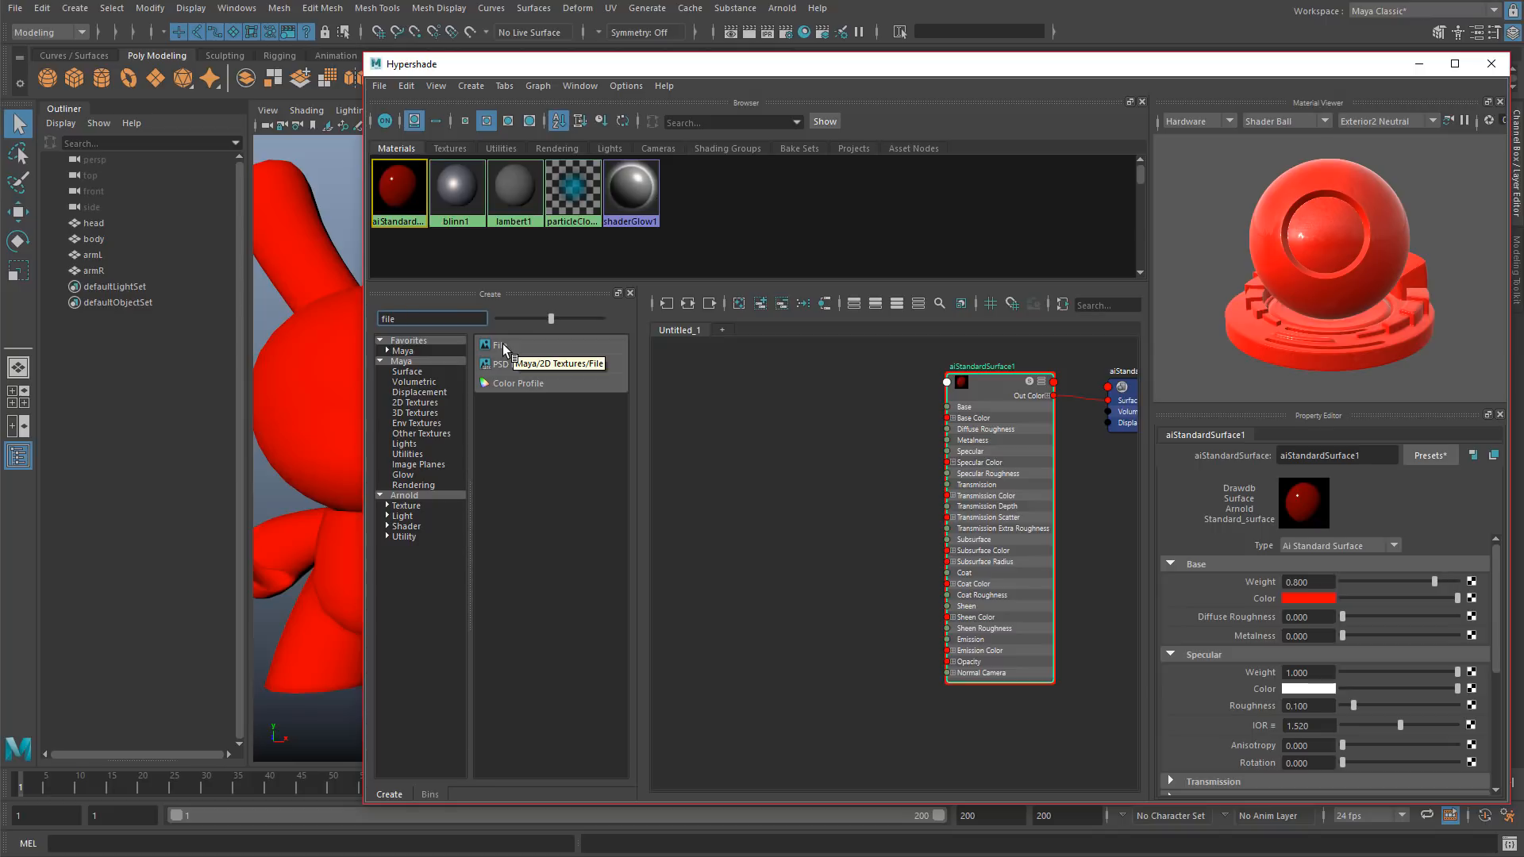
pyautogui.click(410, 319)
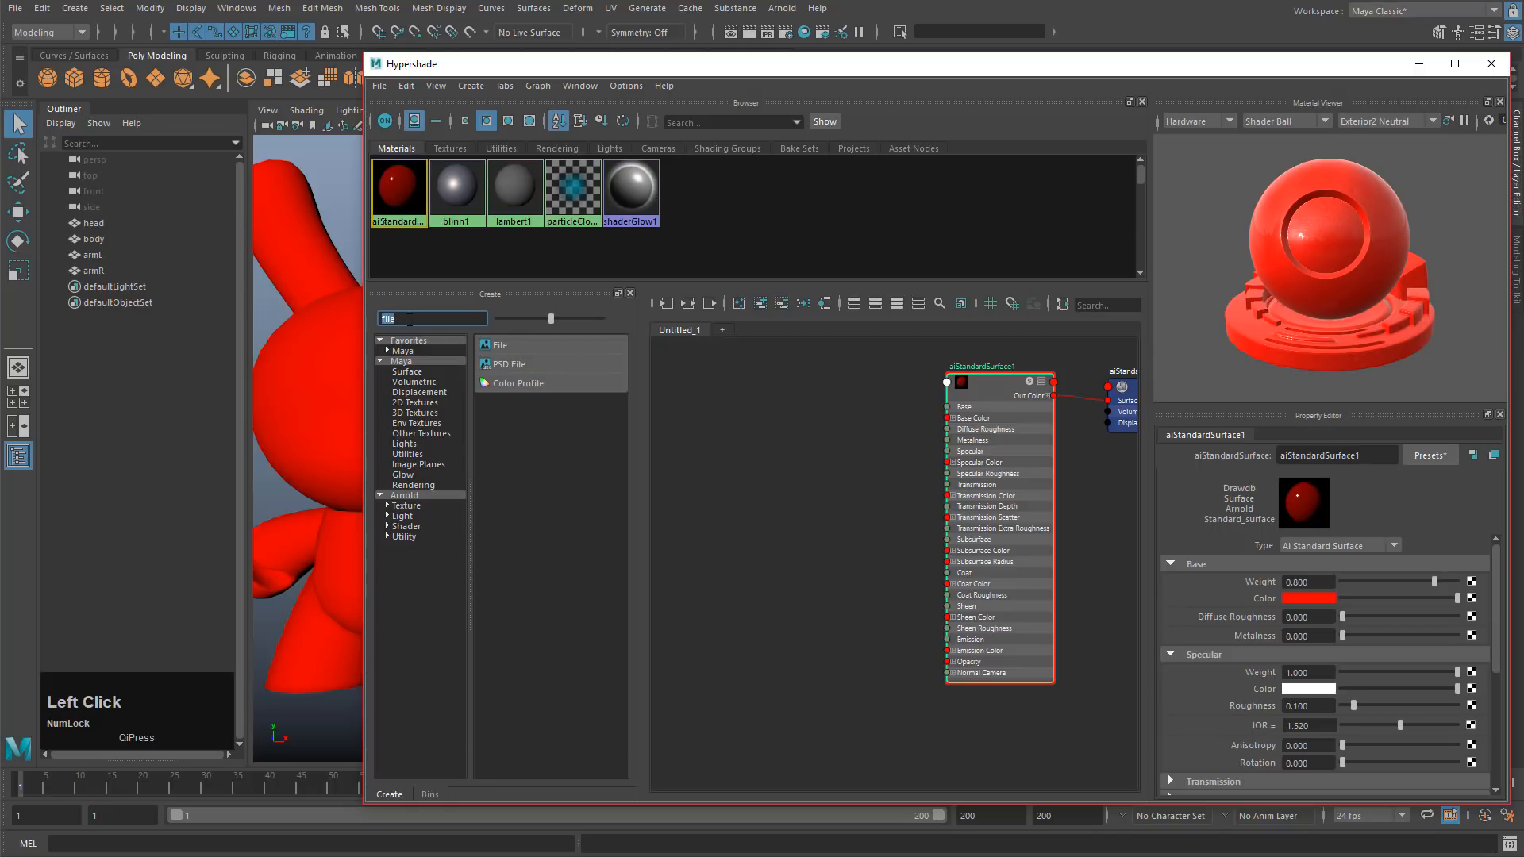
pyautogui.click(505, 351)
# Step: Arrange the place2dTexture1 and file1 nodes side by side ahead of the material node, leaving file1 selected
pyautogui.moveTo(730, 568); pyautogui.dragTo(682, 454)
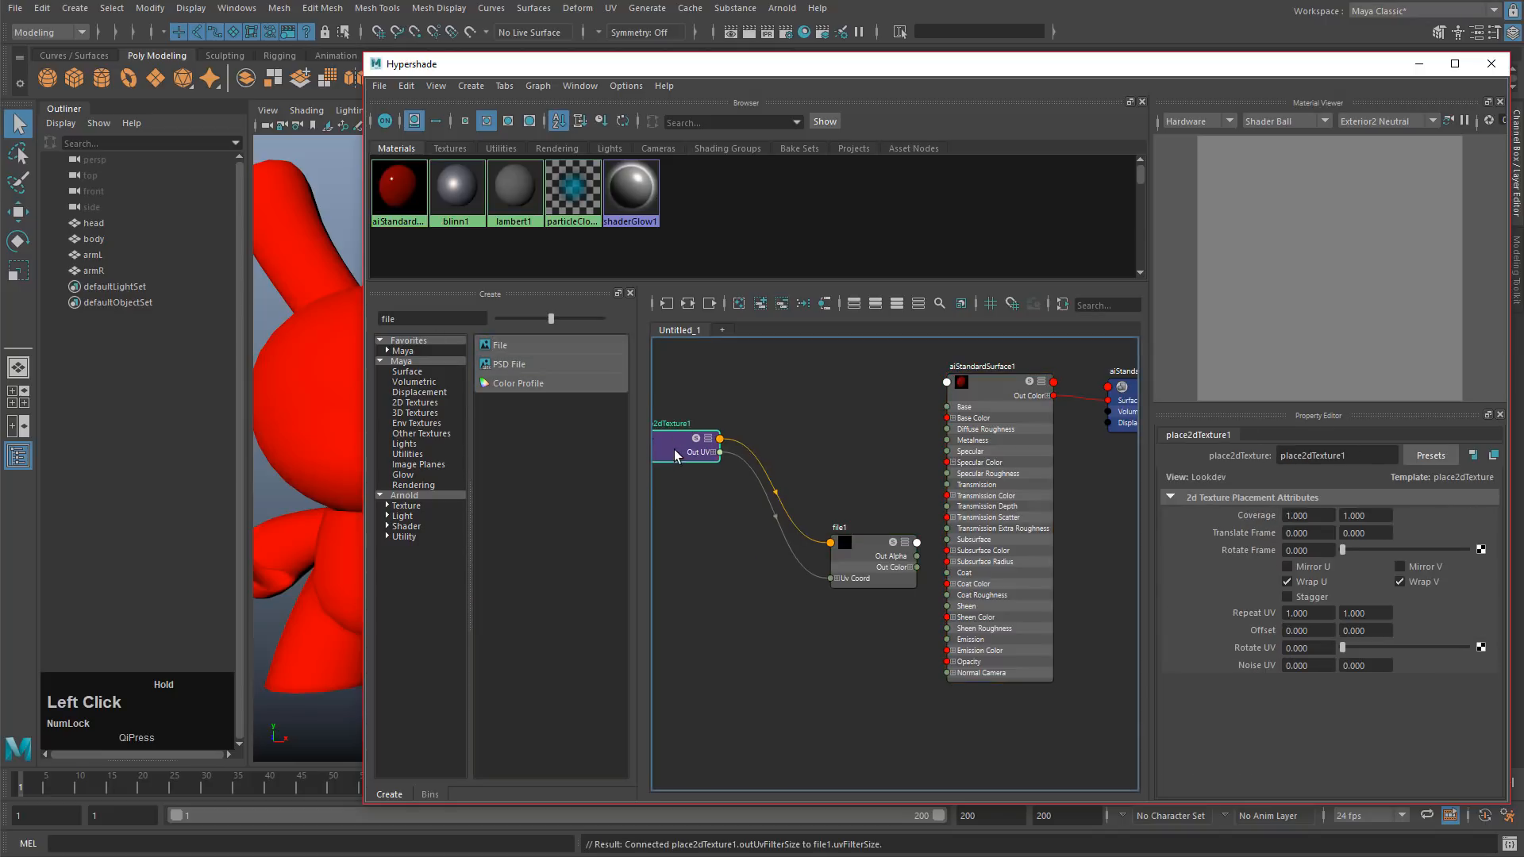
pyautogui.moveTo(873, 548); pyautogui.dragTo(804, 440)
pyautogui.moveTo(666, 448)
pyautogui.mouseDown()
pyautogui.moveTo(687, 449)
pyautogui.moveTo(677, 439)
pyautogui.mouseUp()
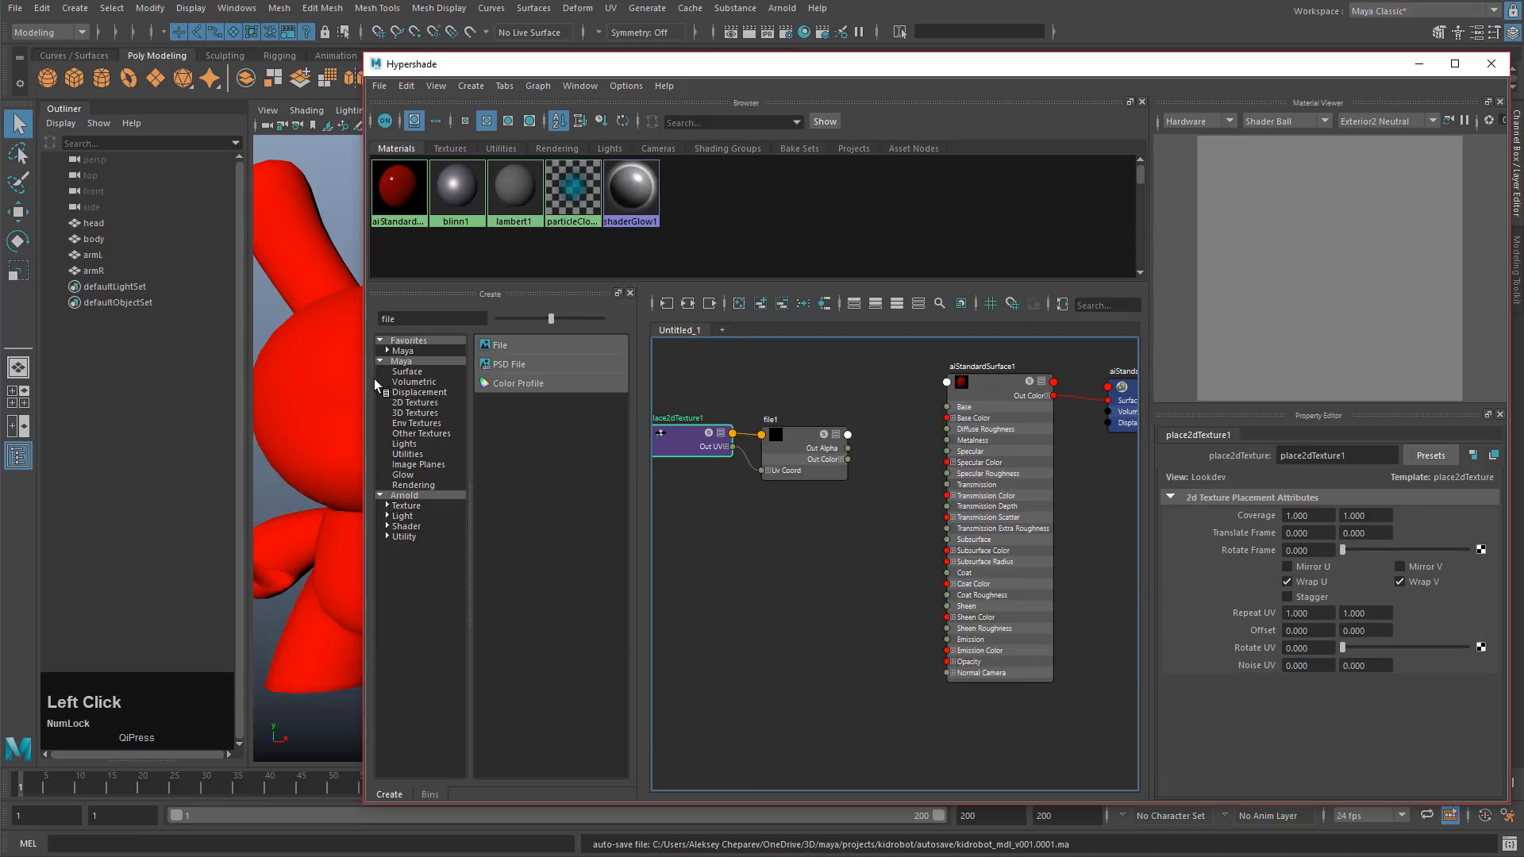
pyautogui.click(350, 394)
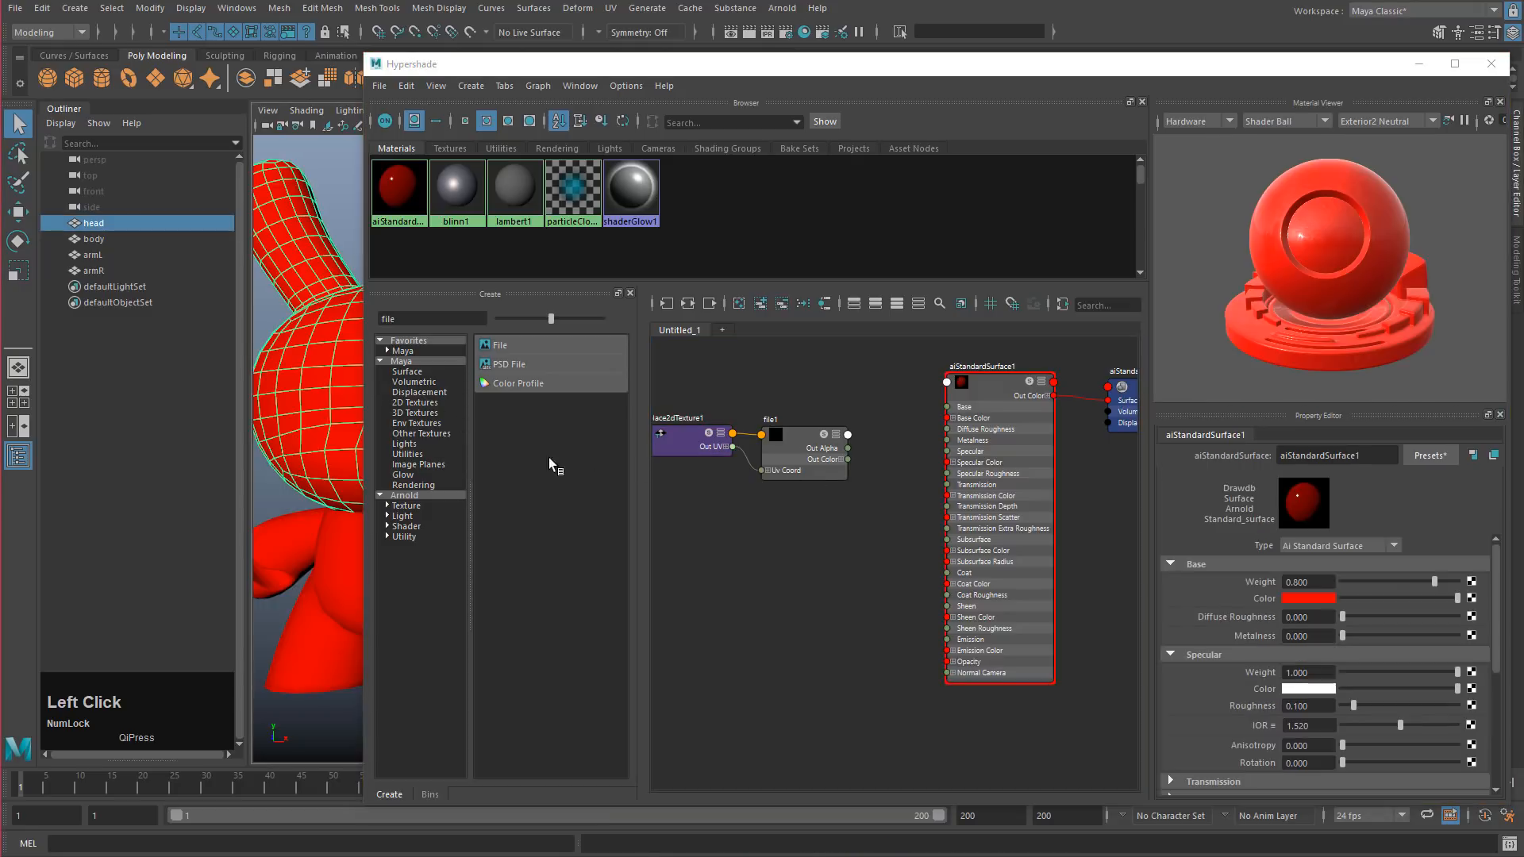
pyautogui.moveTo(782, 442); pyautogui.dragTo(794, 428)
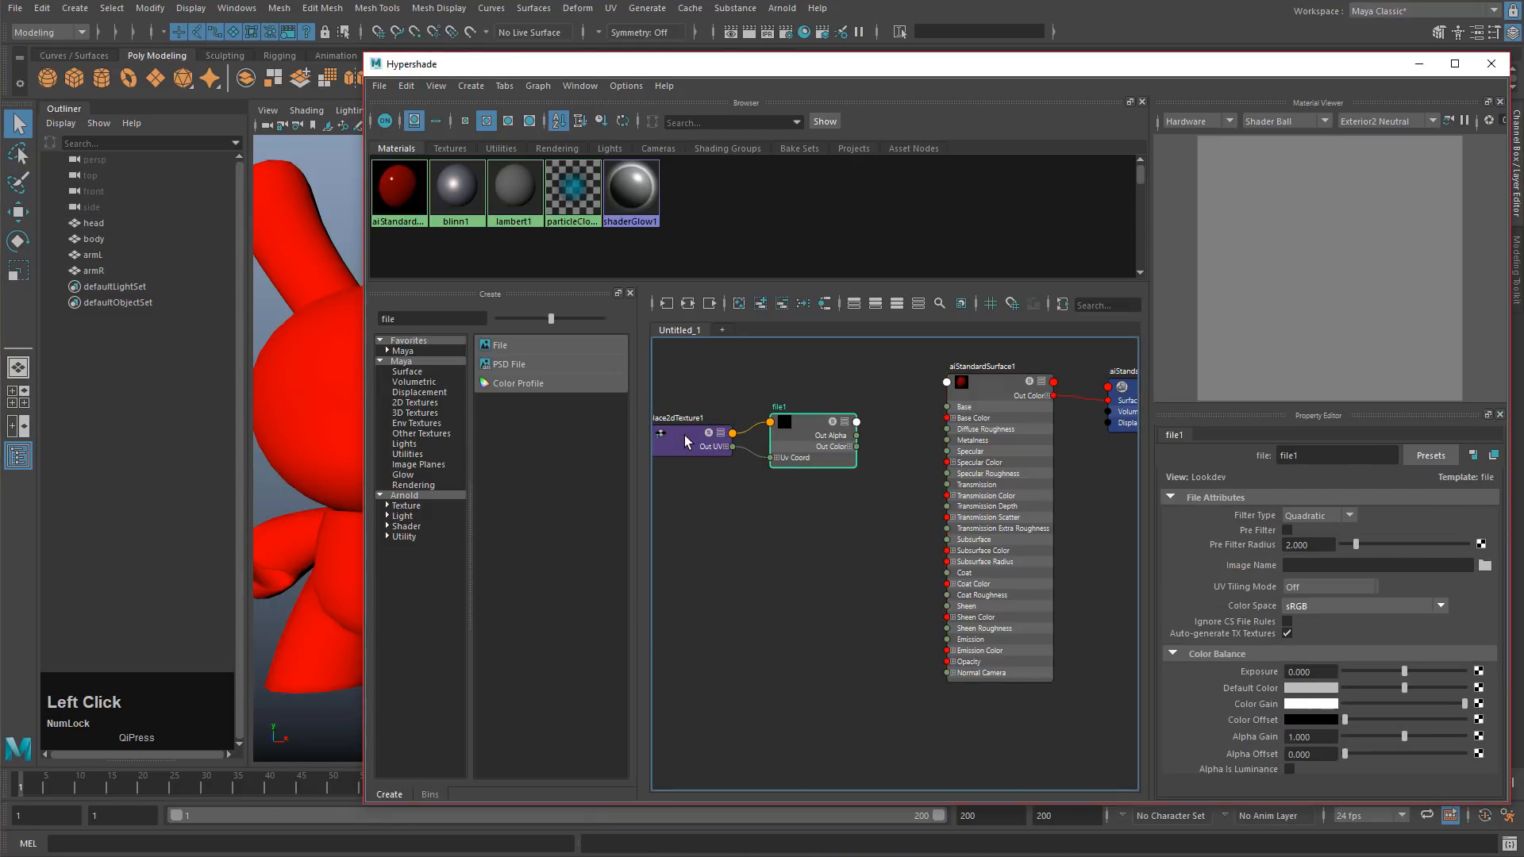
pyautogui.moveTo(684, 436); pyautogui.dragTo(678, 429)
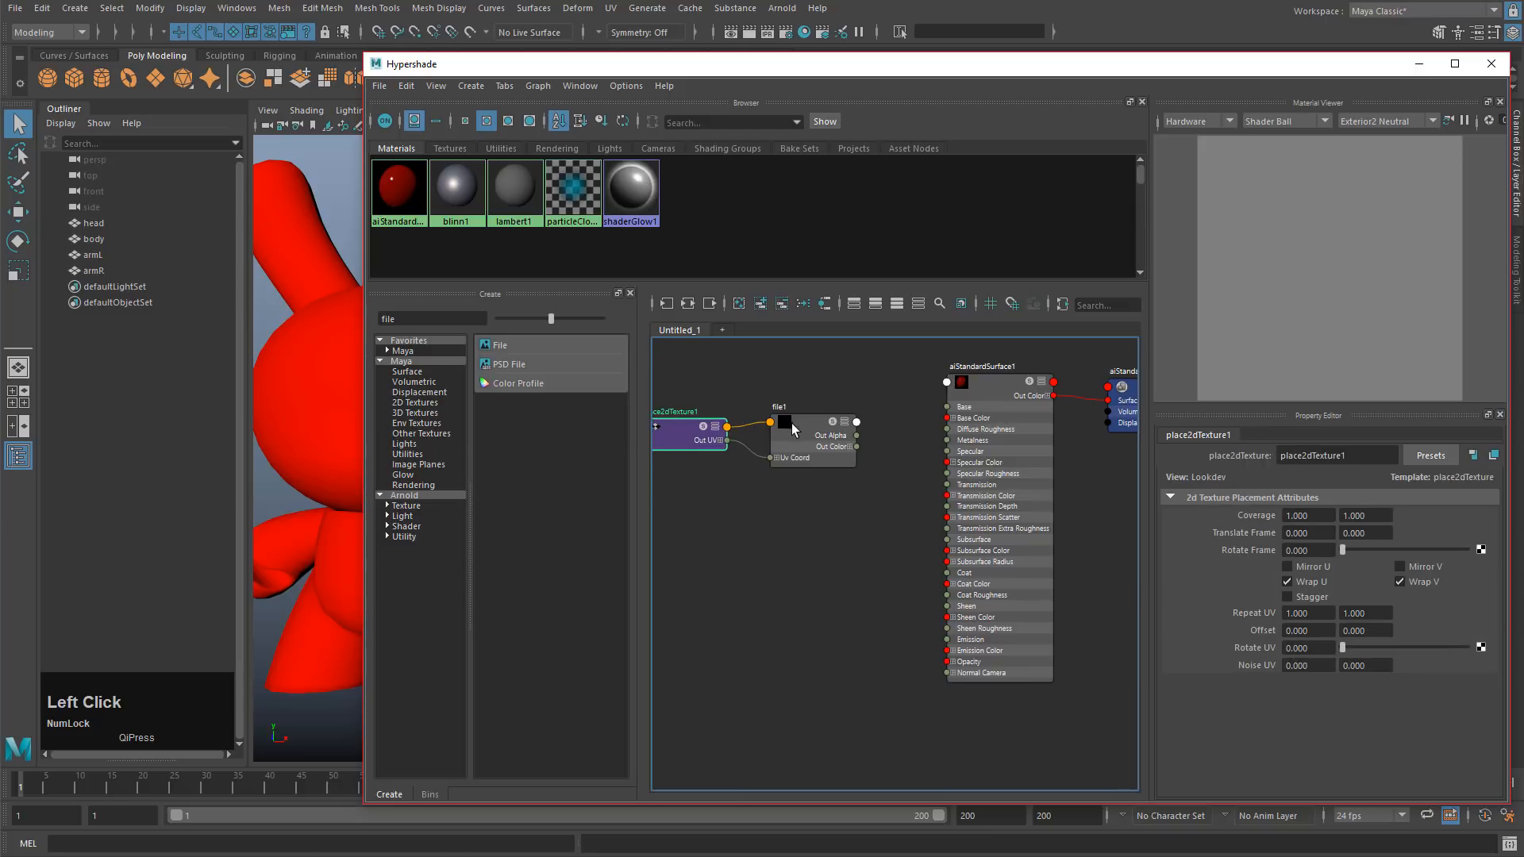
pyautogui.moveTo(792, 430); pyautogui.dragTo(795, 424)
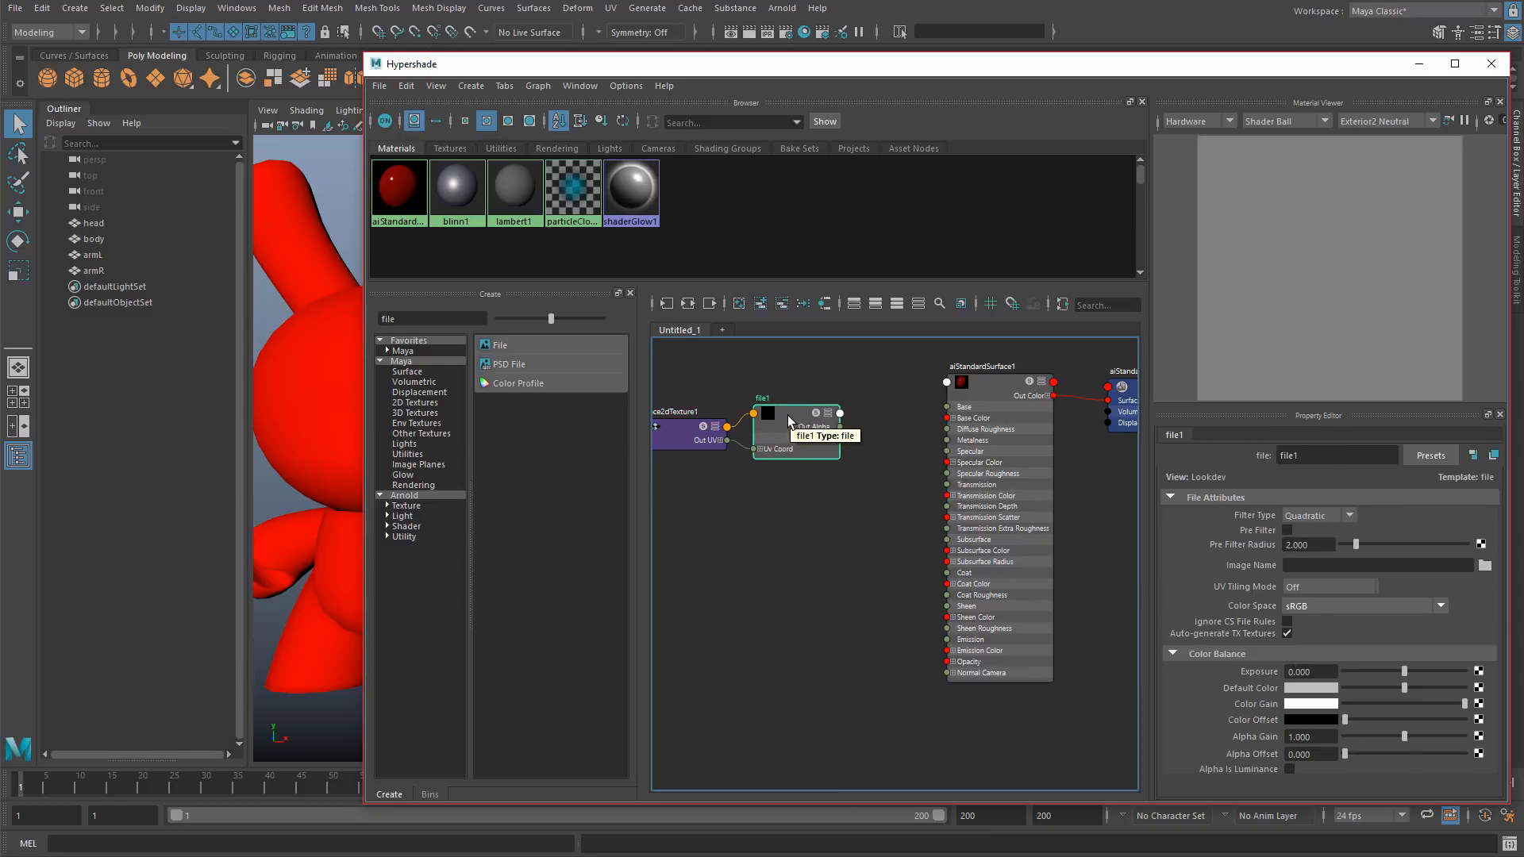
pyautogui.click(782, 418)
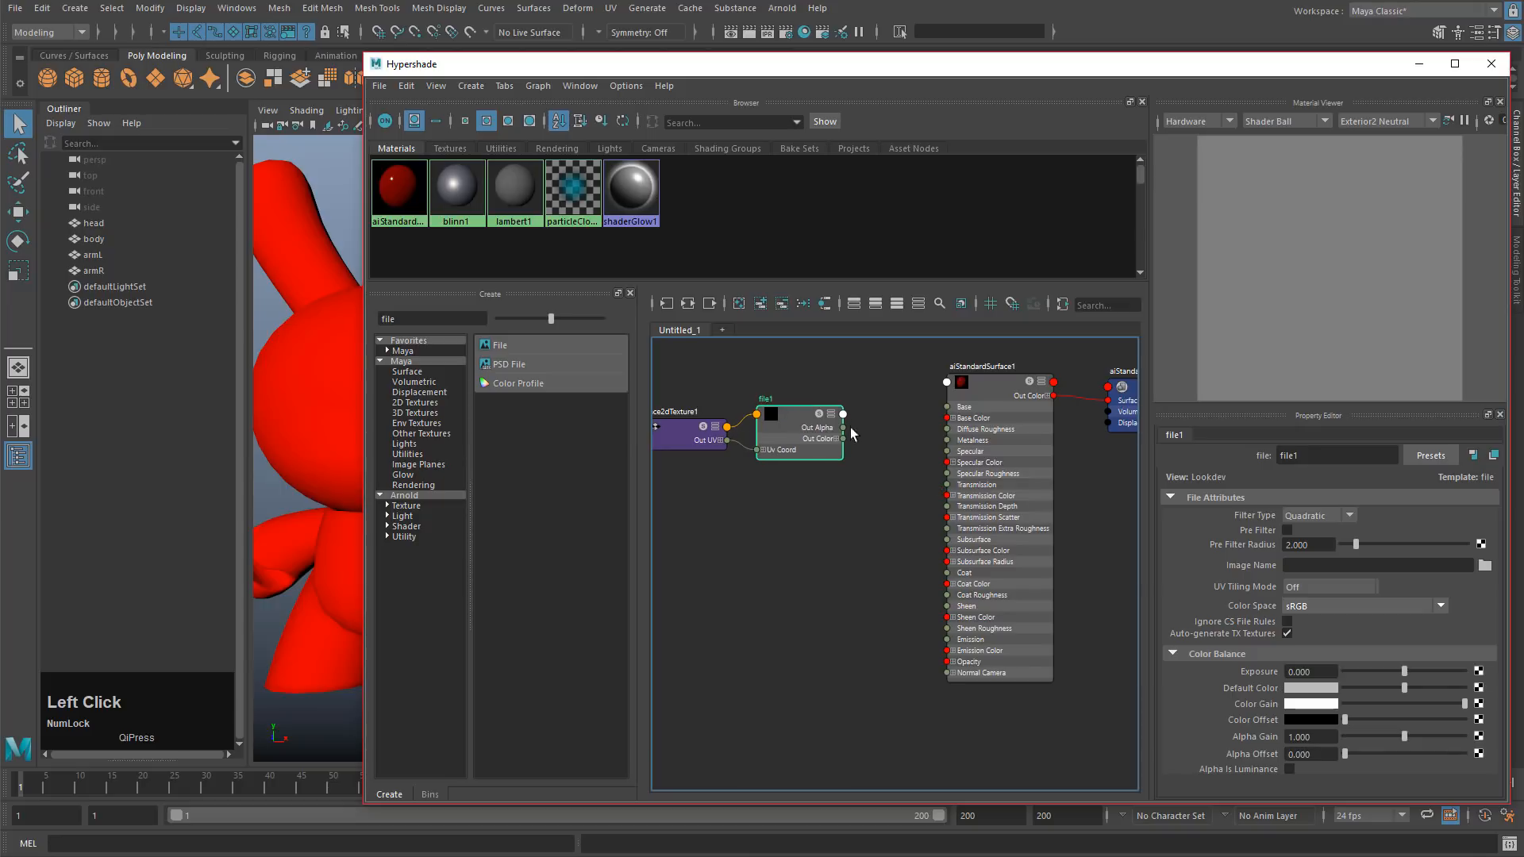
# Step: Load kidrobot_color_1001.png from the sourceimages folder as the image of the file1 node
pyautogui.click(1486, 566)
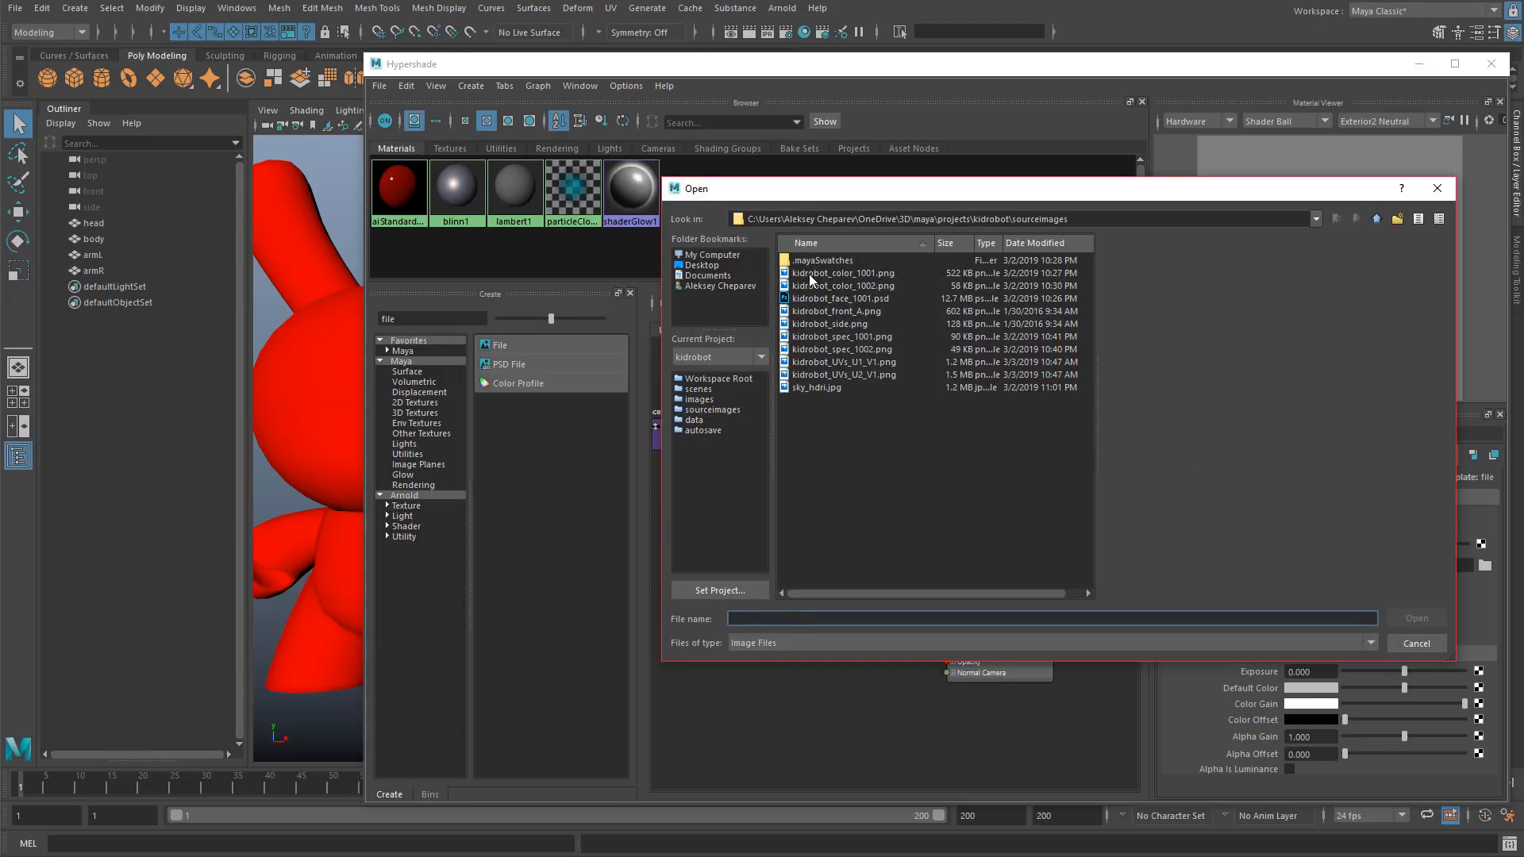
pyautogui.click(844, 272)
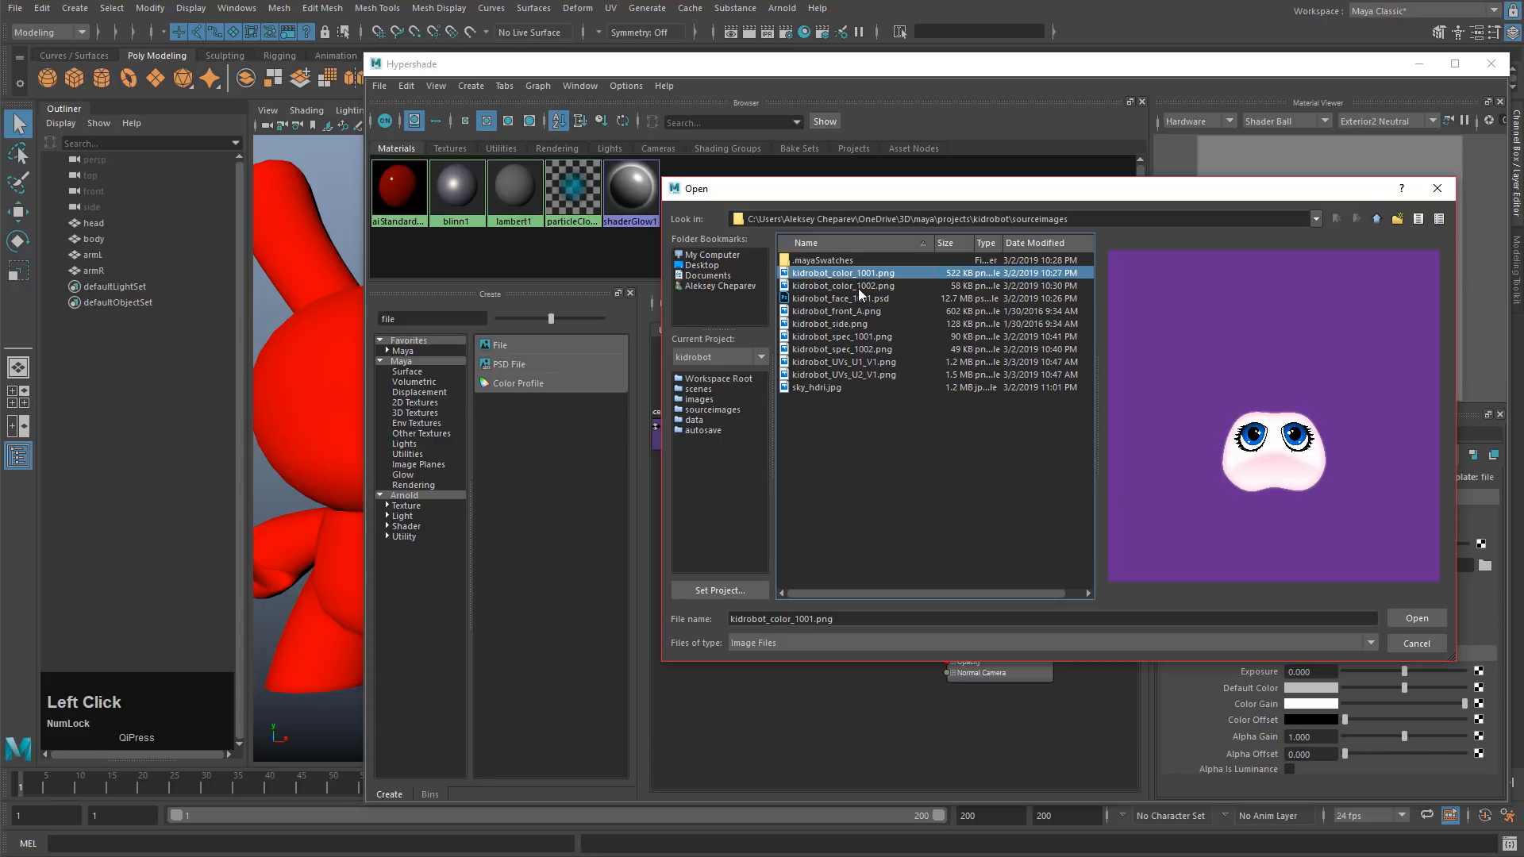
pyautogui.click(859, 288)
pyautogui.click(883, 275)
pyautogui.click(1404, 618)
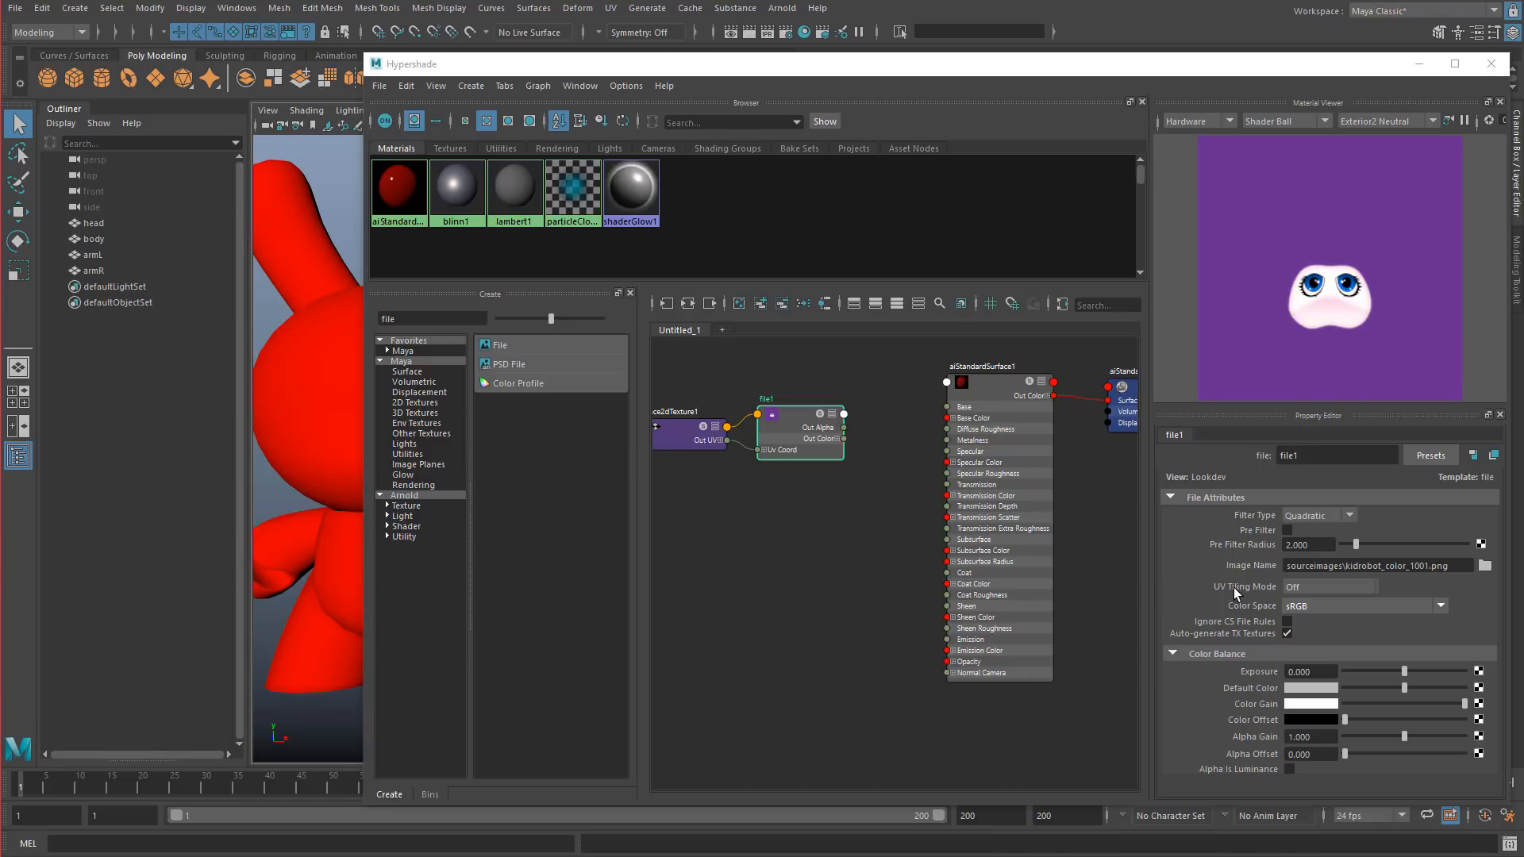
# Step: Set the UV tiling mode of file1 to UDIM (Mari) and generate the tile preview
pyautogui.click(1309, 589)
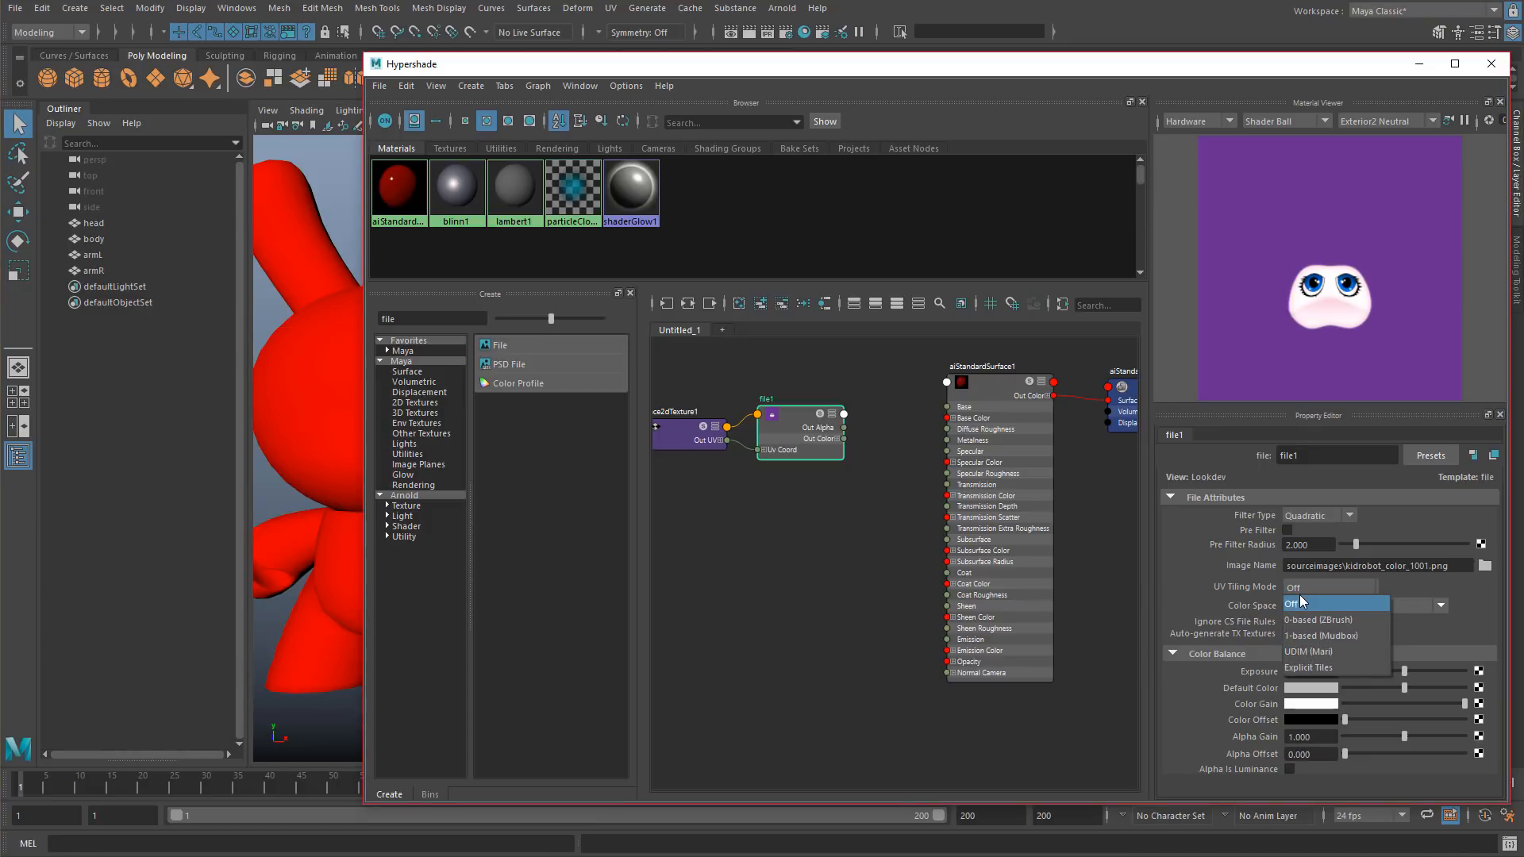
pyautogui.click(1245, 586)
pyautogui.click(1313, 587)
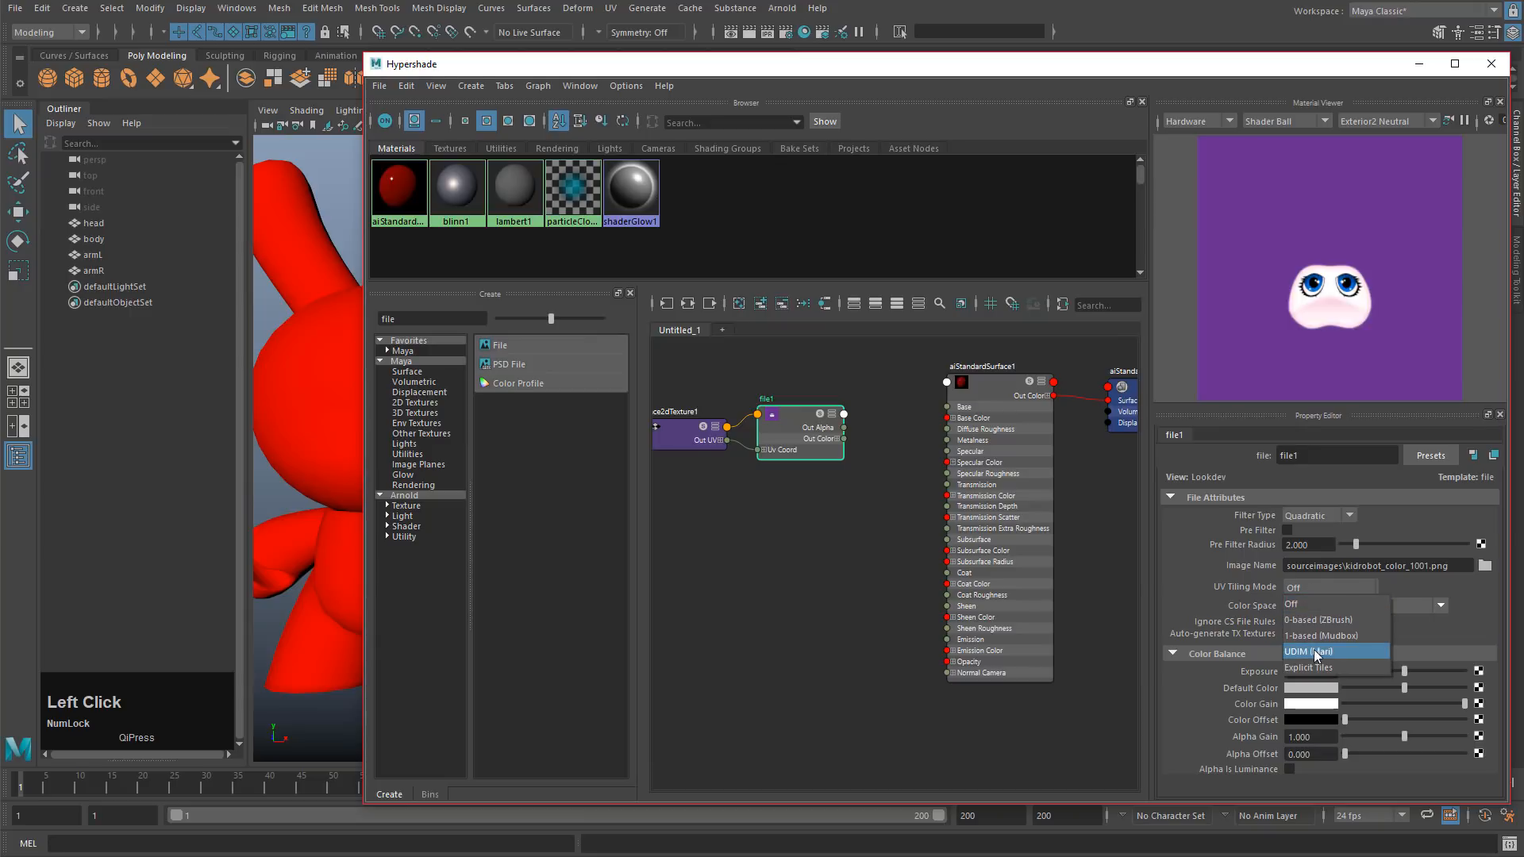
pyautogui.click(1313, 651)
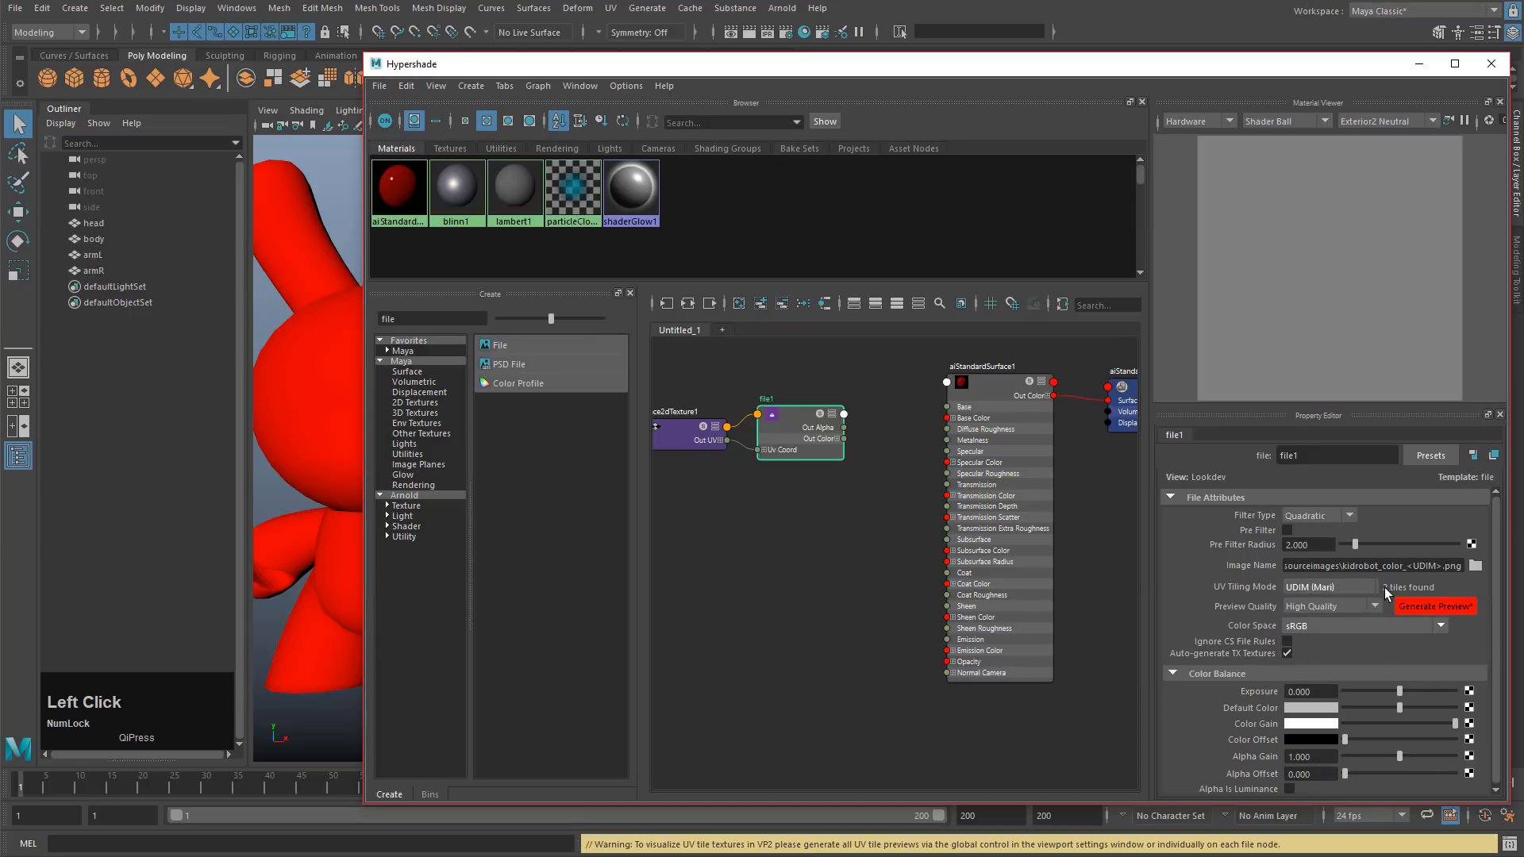
pyautogui.click(1416, 608)
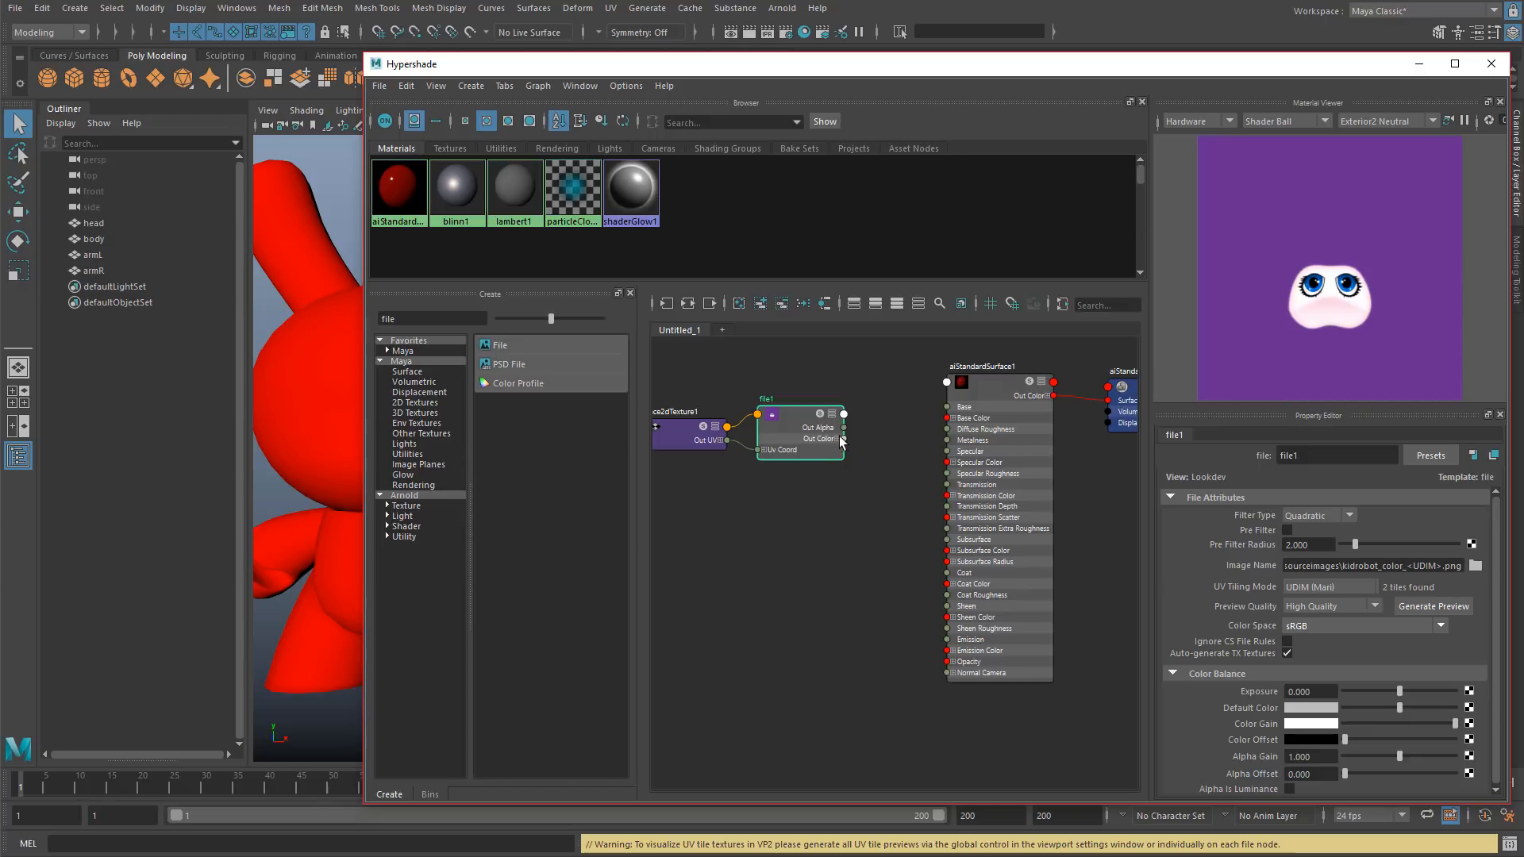
# Step: Connect the Out Color of file1 to the Base Color of aiStandardSurface1, shifting both nodes slightly first
pyautogui.moveTo(789, 414)
pyautogui.mouseDown()
pyautogui.moveTo(775, 403)
pyautogui.moveTo(798, 421)
pyautogui.mouseUp()
pyautogui.moveTo(996, 386); pyautogui.dragTo(1011, 388)
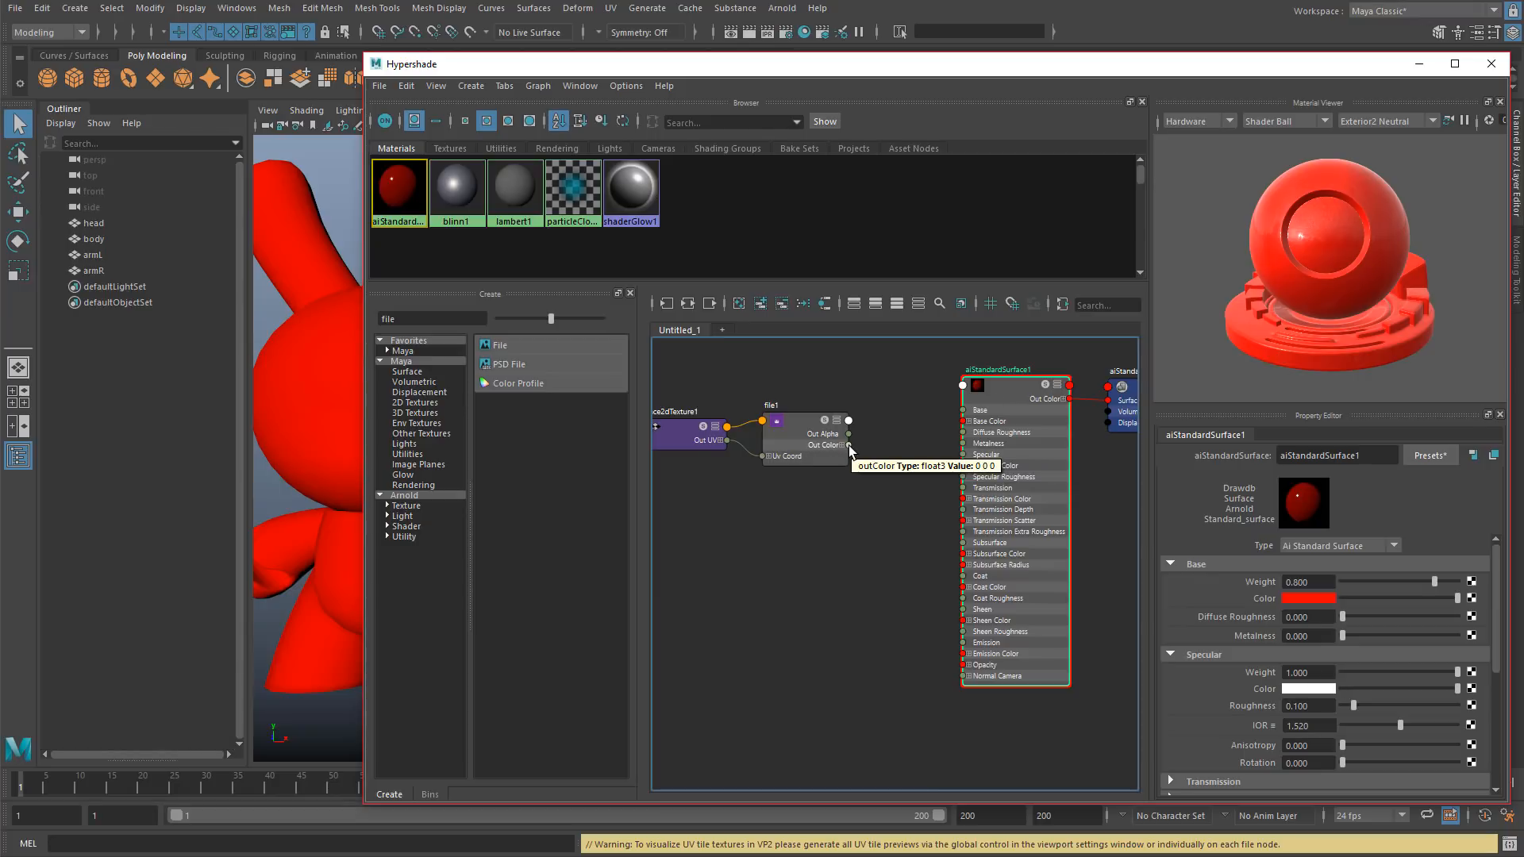
pyautogui.moveTo(849, 445); pyautogui.dragTo(963, 422)
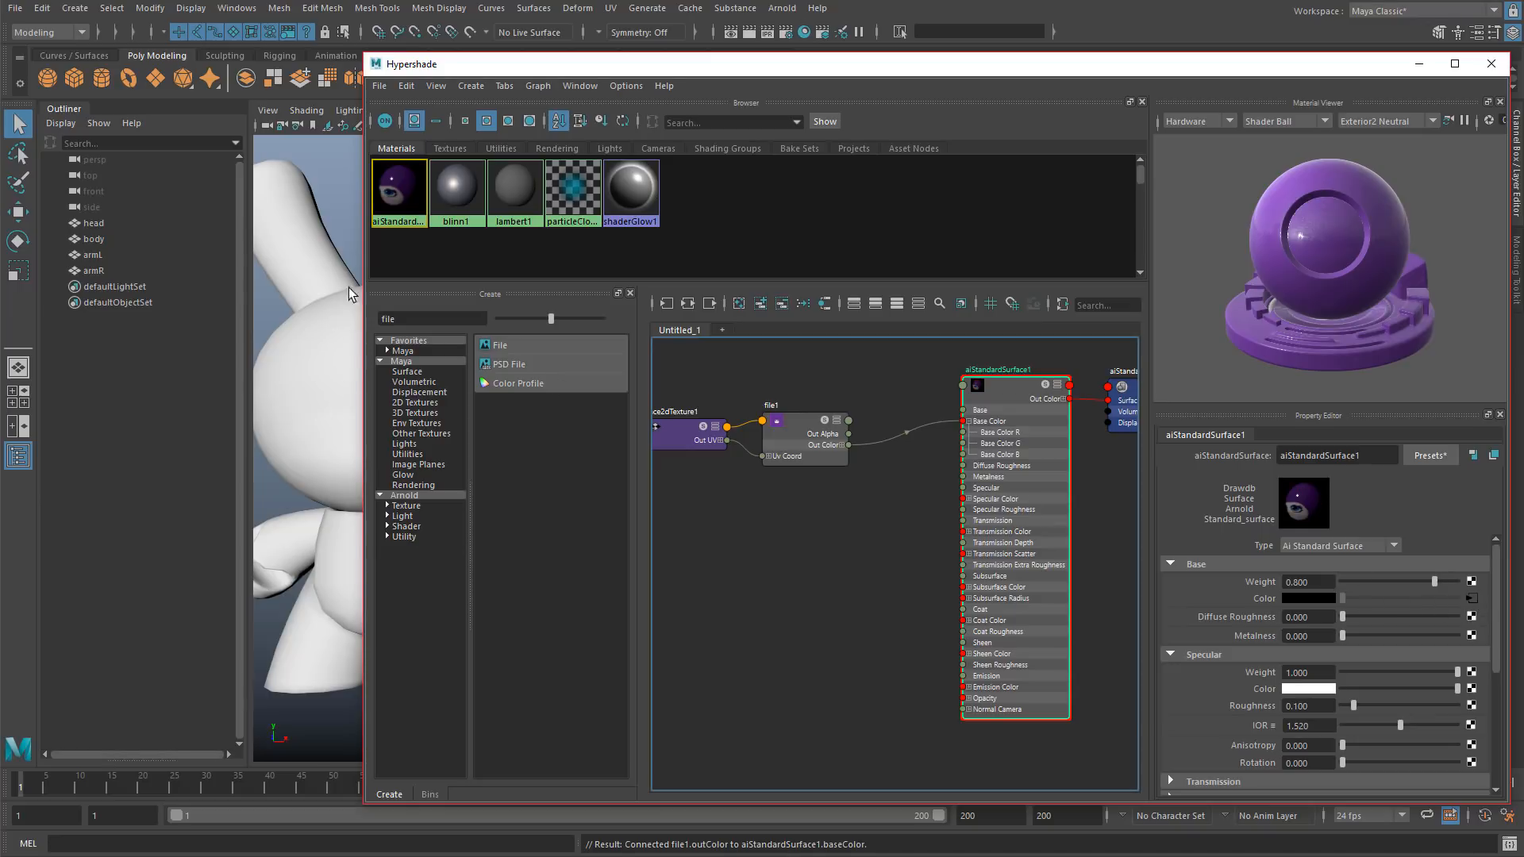
# Step: Uncover the viewport, compare the model in wireframe and shaded display, and leave it in textured display to inspect the color map
pyautogui.moveTo(437, 65); pyautogui.dragTo(933, 165)
pyautogui.keyDown('alt'); pyautogui.moveTo(573, 332); pyautogui.dragTo(675, 346, button='middle'); pyautogui.keyUp('alt')
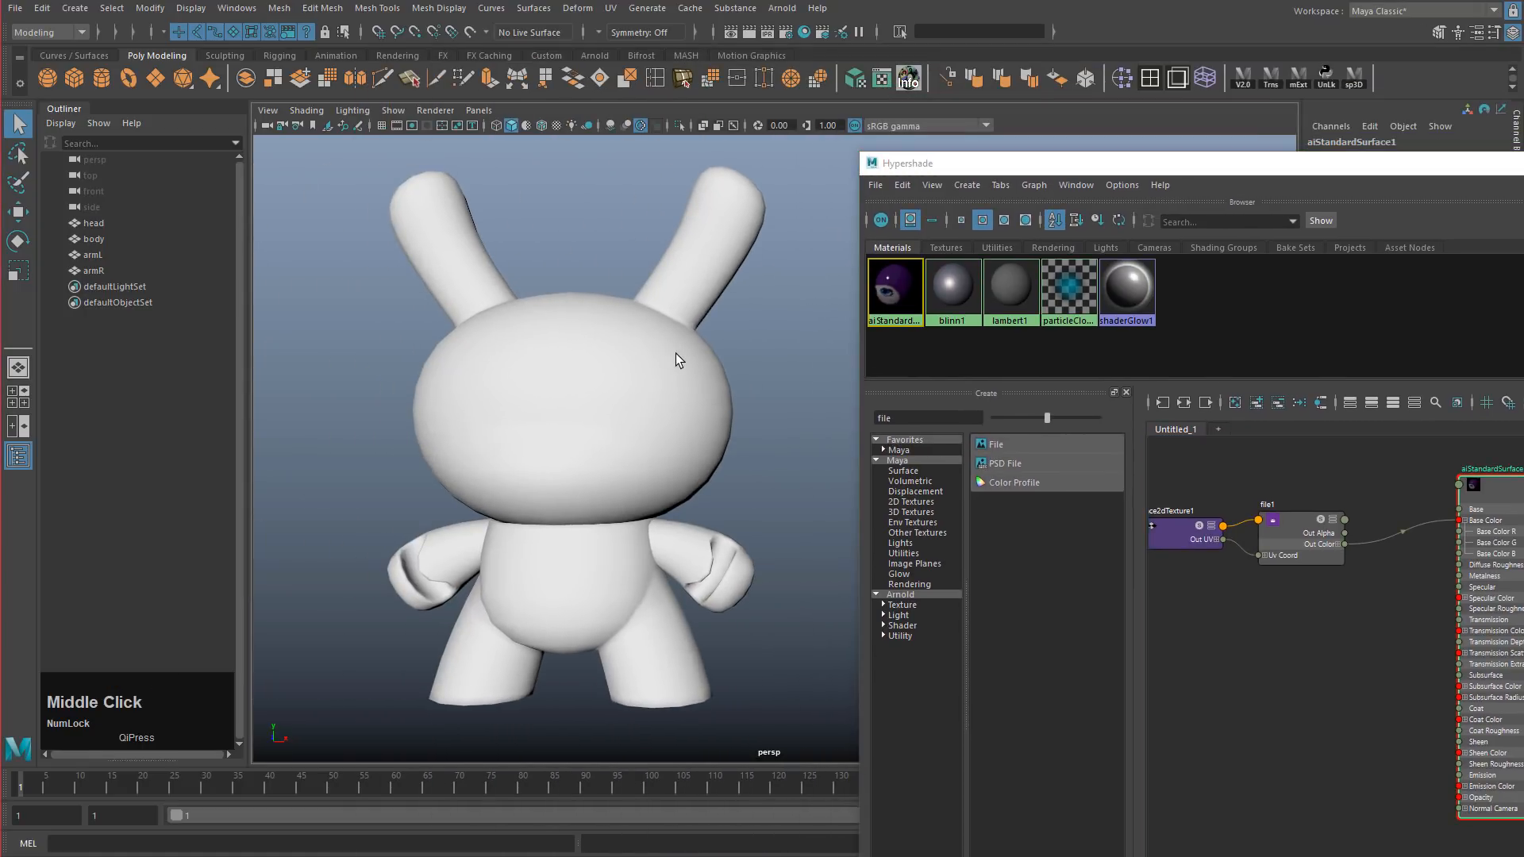
pyautogui.press('4')
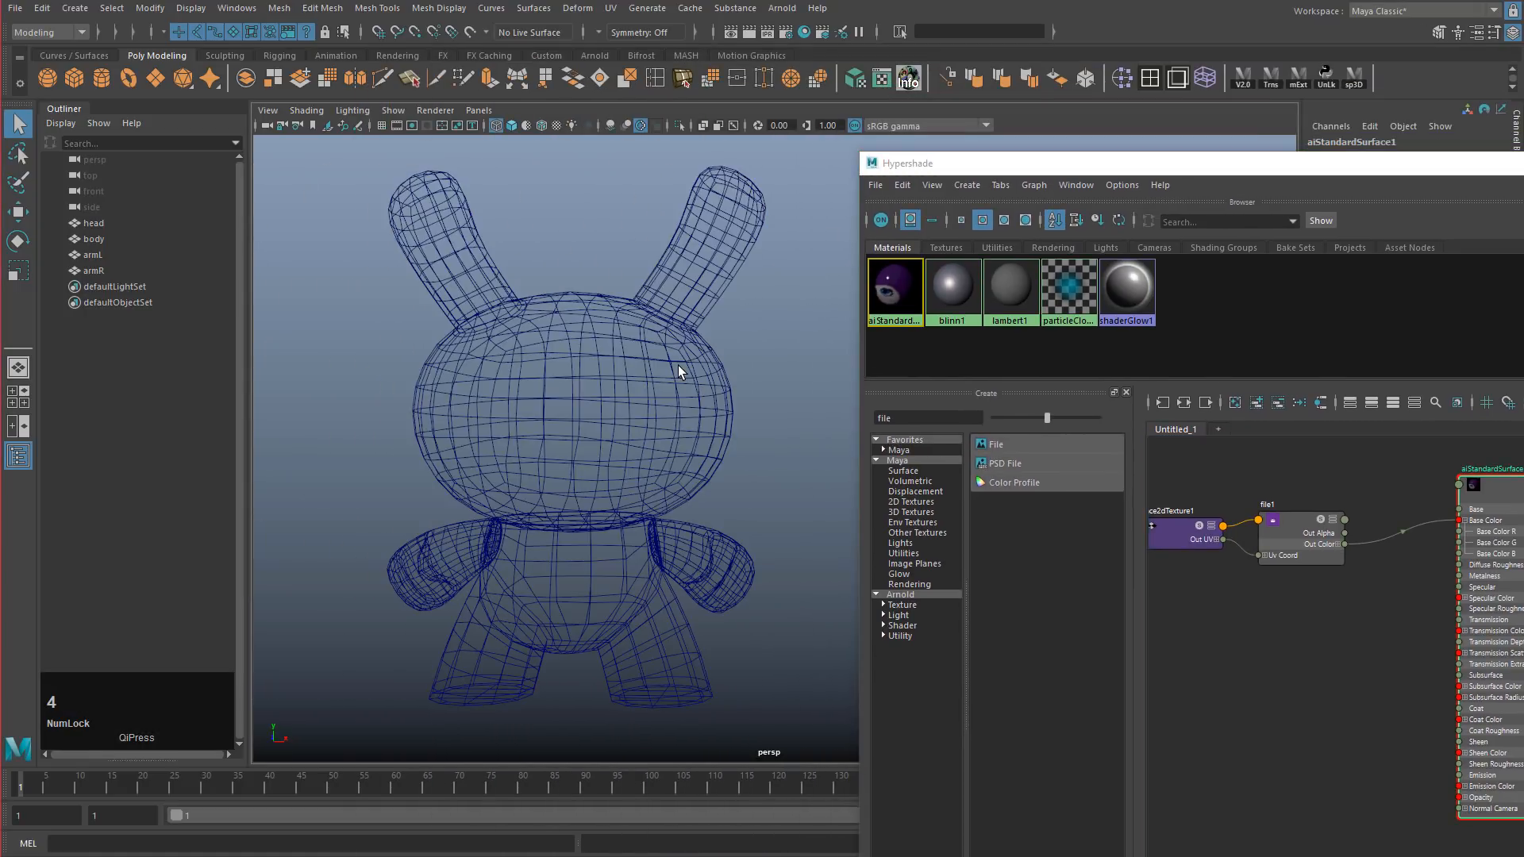
pyautogui.press('5')
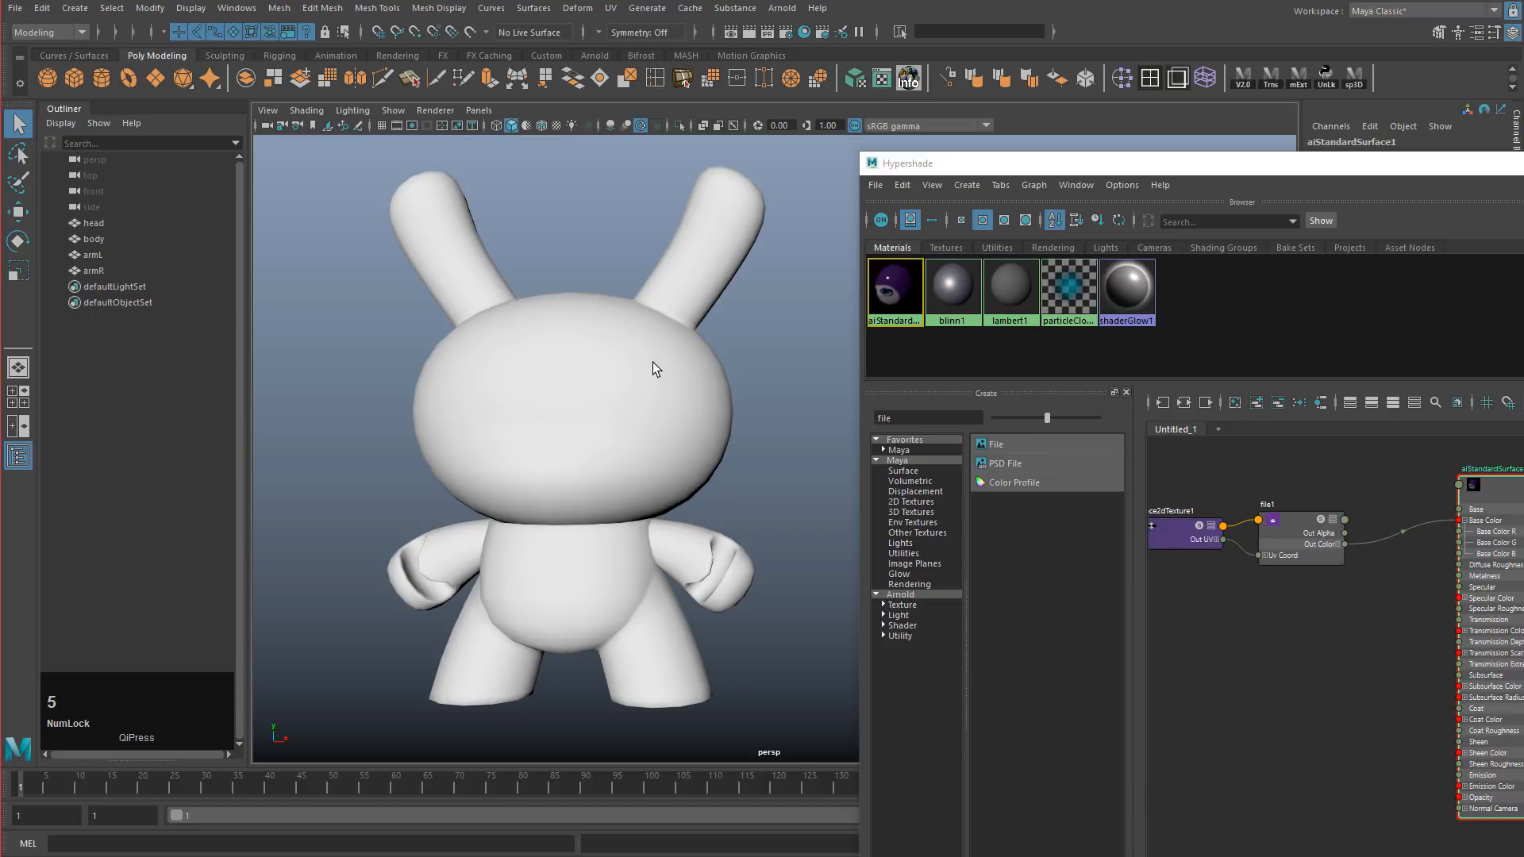
pyautogui.press('6')
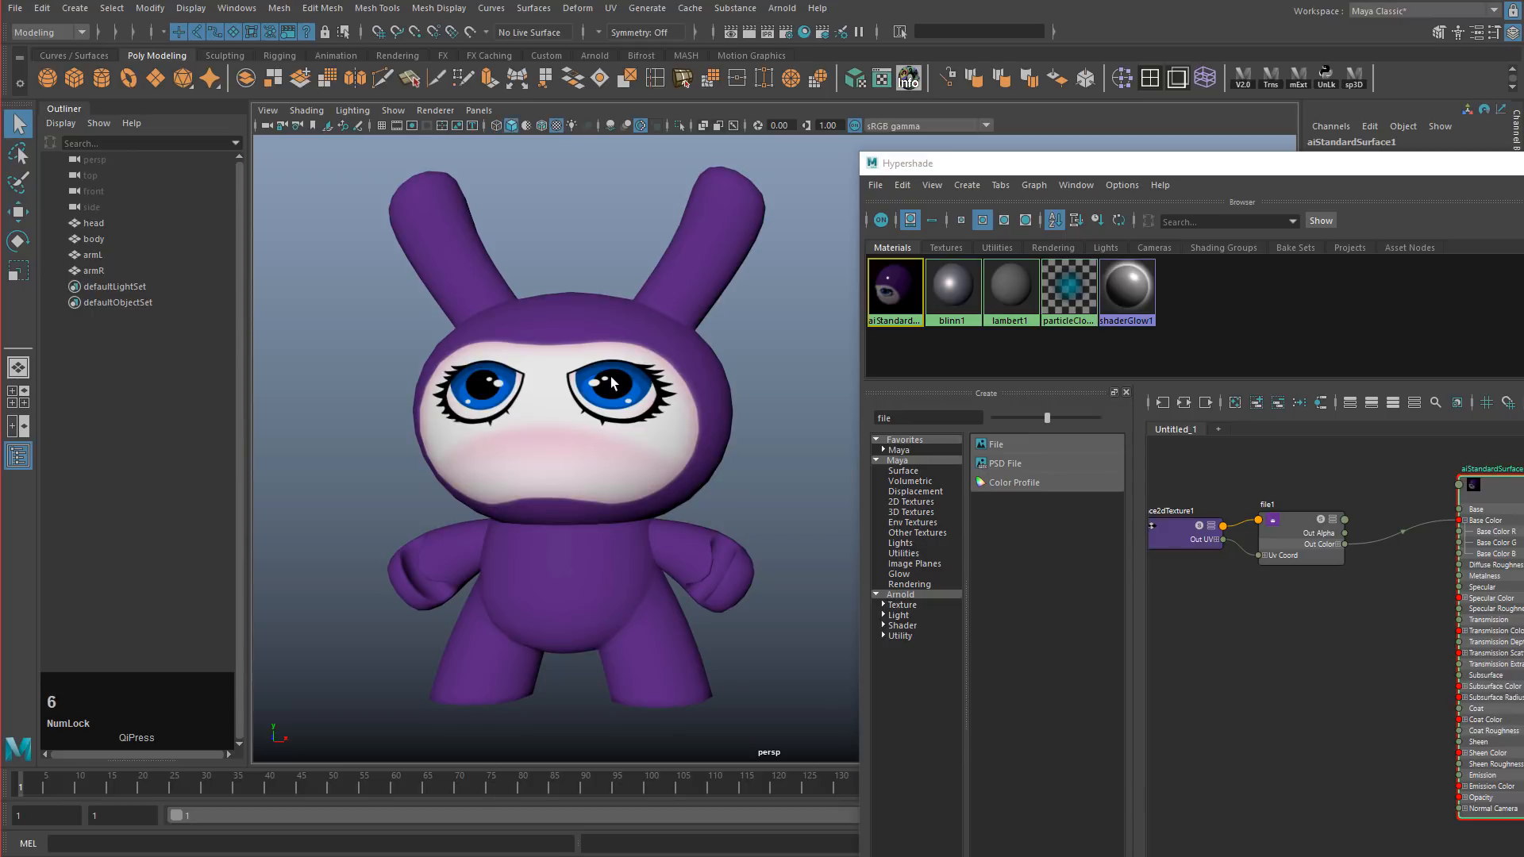
pyautogui.keyDown('alt'); pyautogui.moveTo(703, 384); pyautogui.dragTo(637, 389); pyautogui.keyUp('alt')
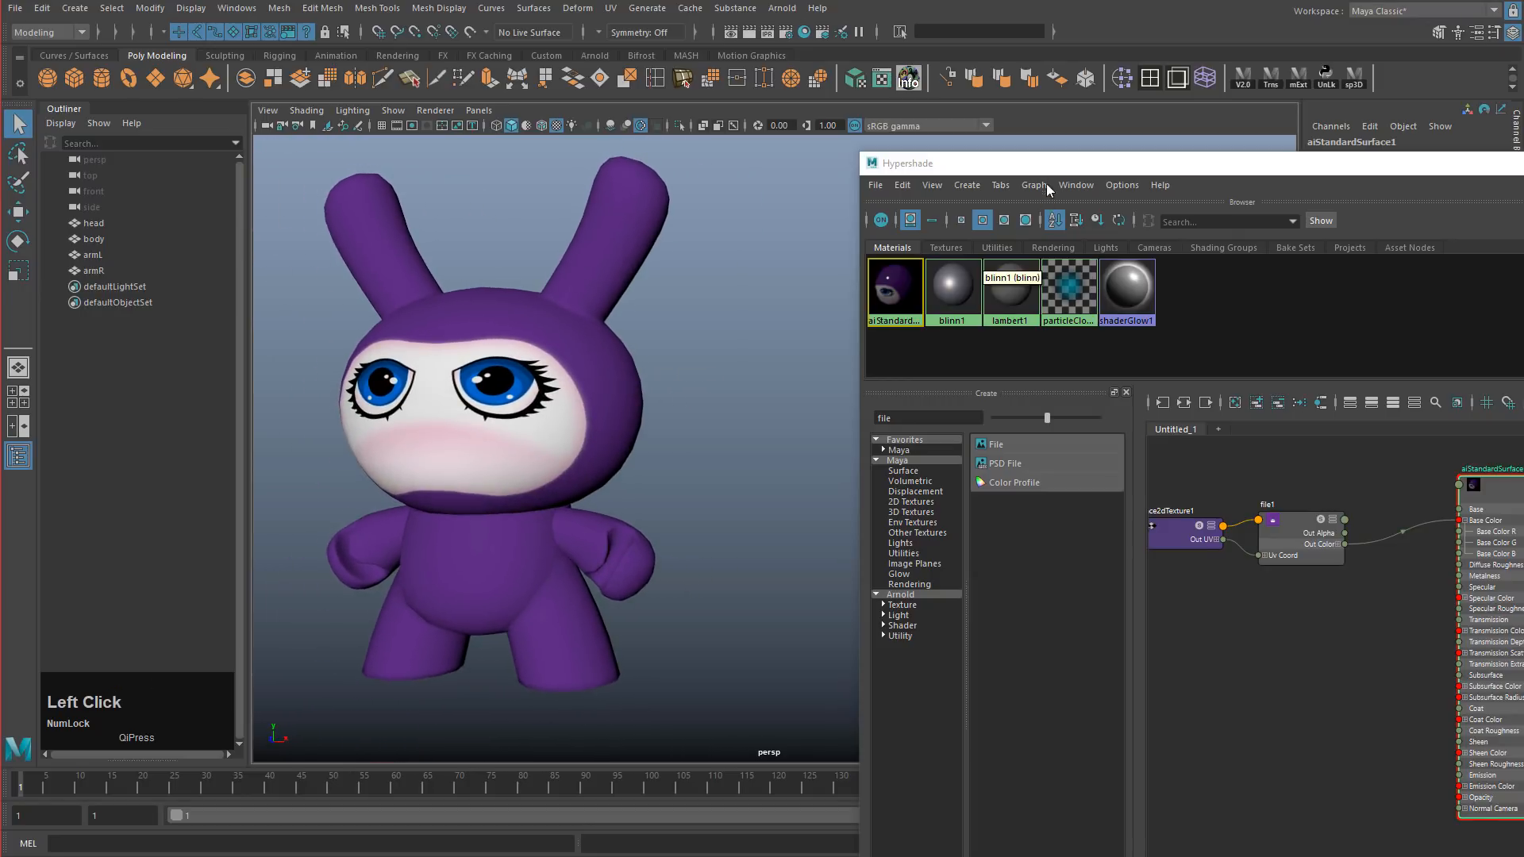
# Step: Bring the Hypershade back into full view and create a second File texture node in the graph
pyautogui.moveTo(1047, 163); pyautogui.dragTo(556, 77)
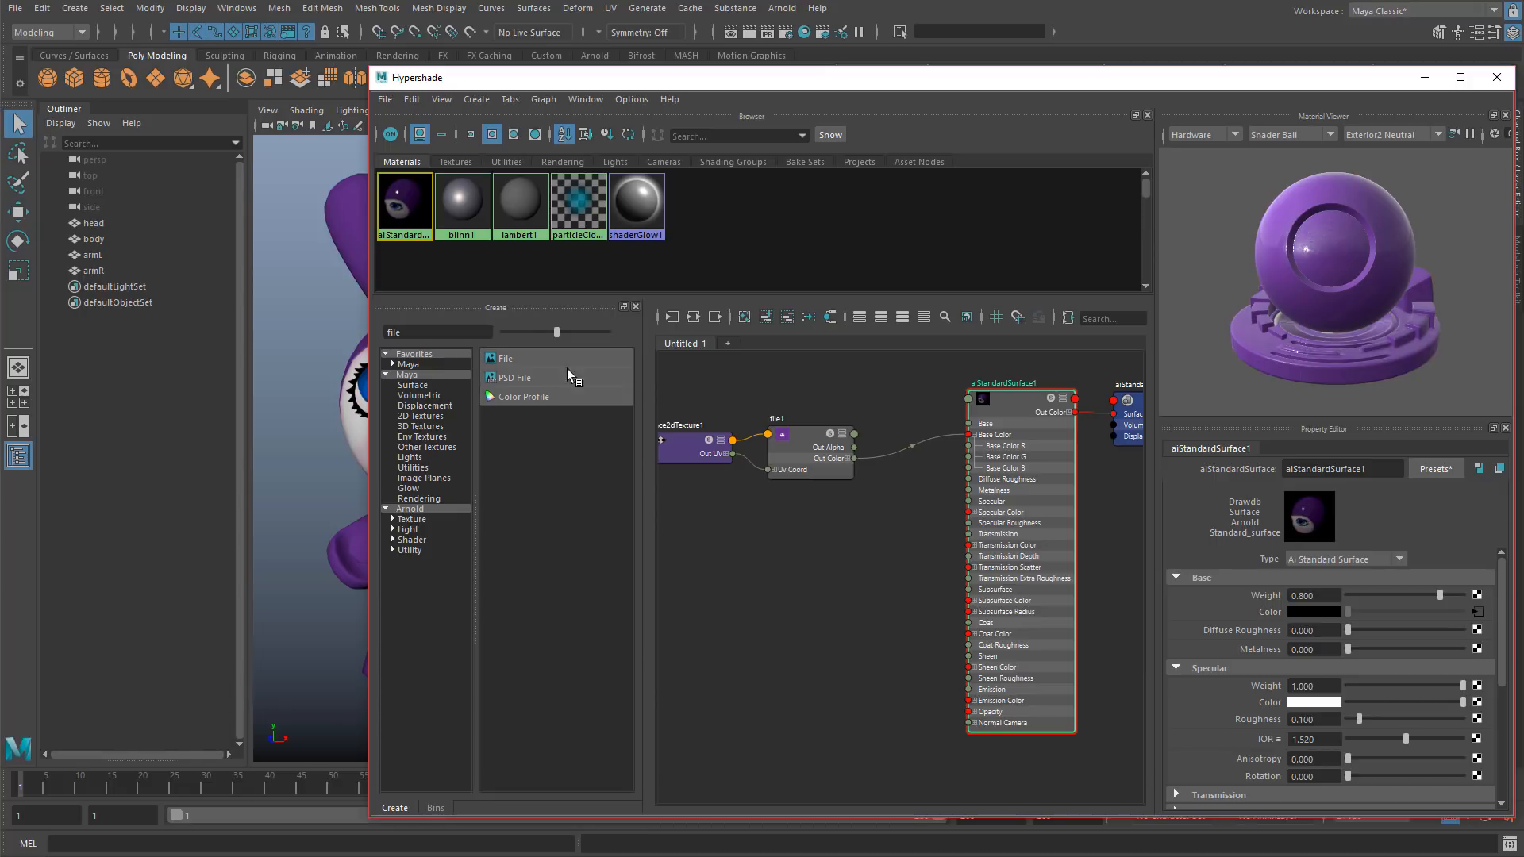
pyautogui.click(519, 362)
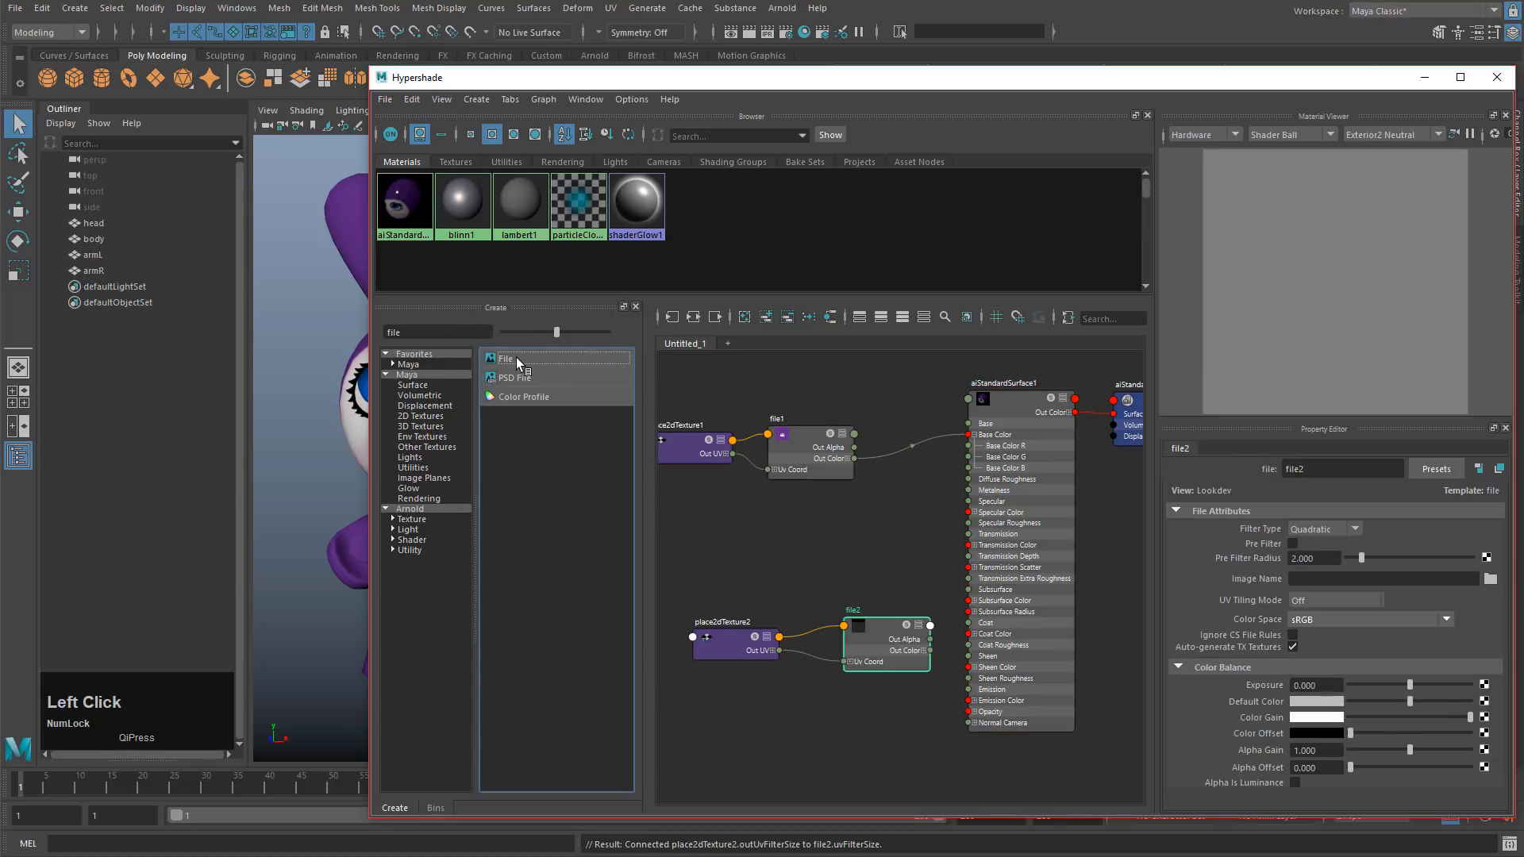
# Step: Move place2dTexture2 and file2 to just below the file1 nodes and load kidrobot_spec_1001.png as file2's image
pyautogui.moveTo(724, 637); pyautogui.dragTo(645, 546)
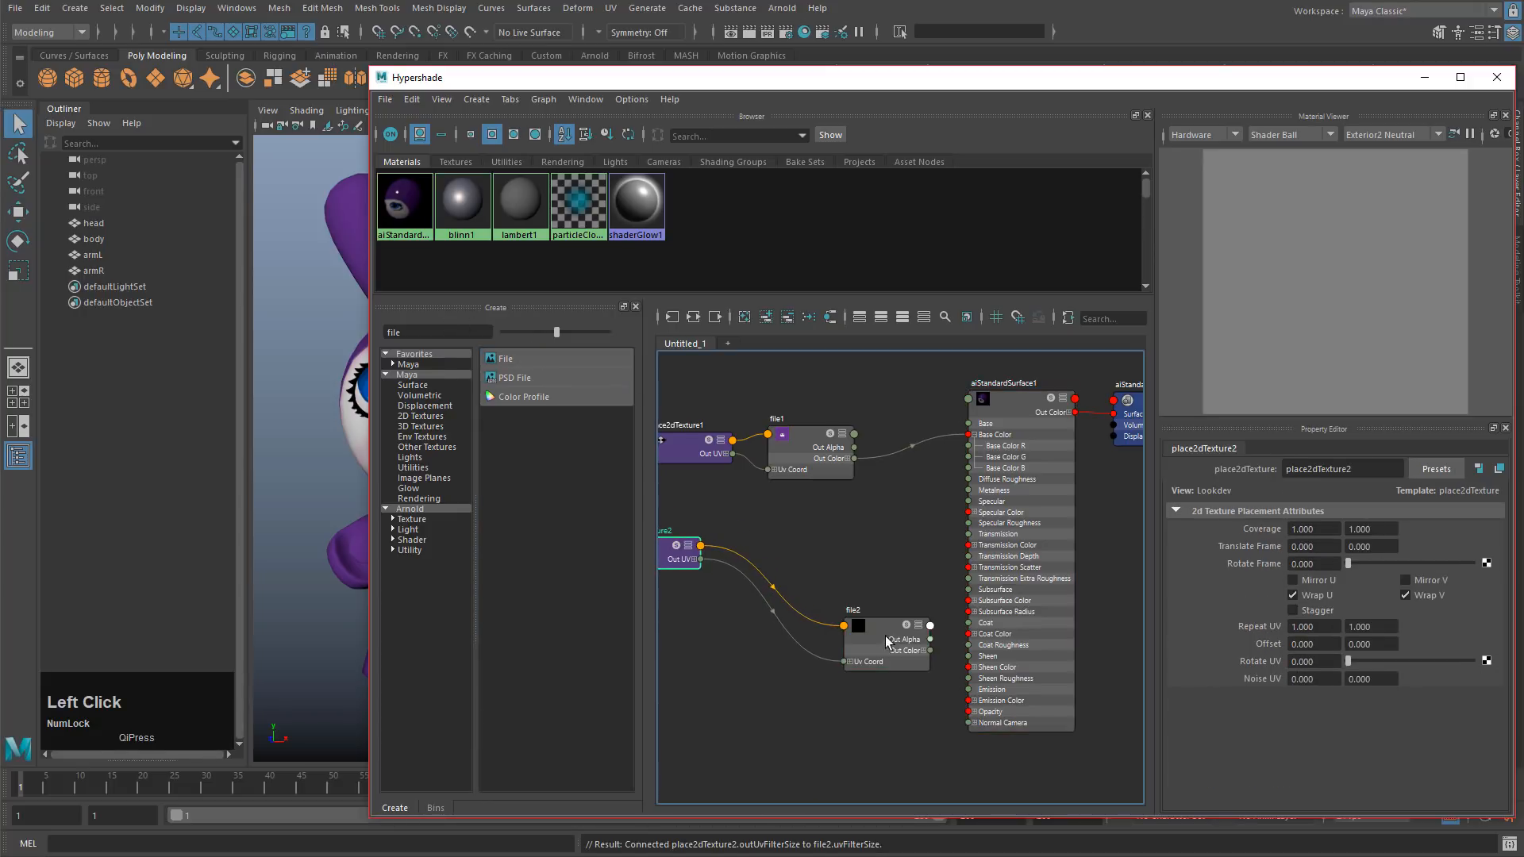
pyautogui.moveTo(885, 628); pyautogui.dragTo(793, 564)
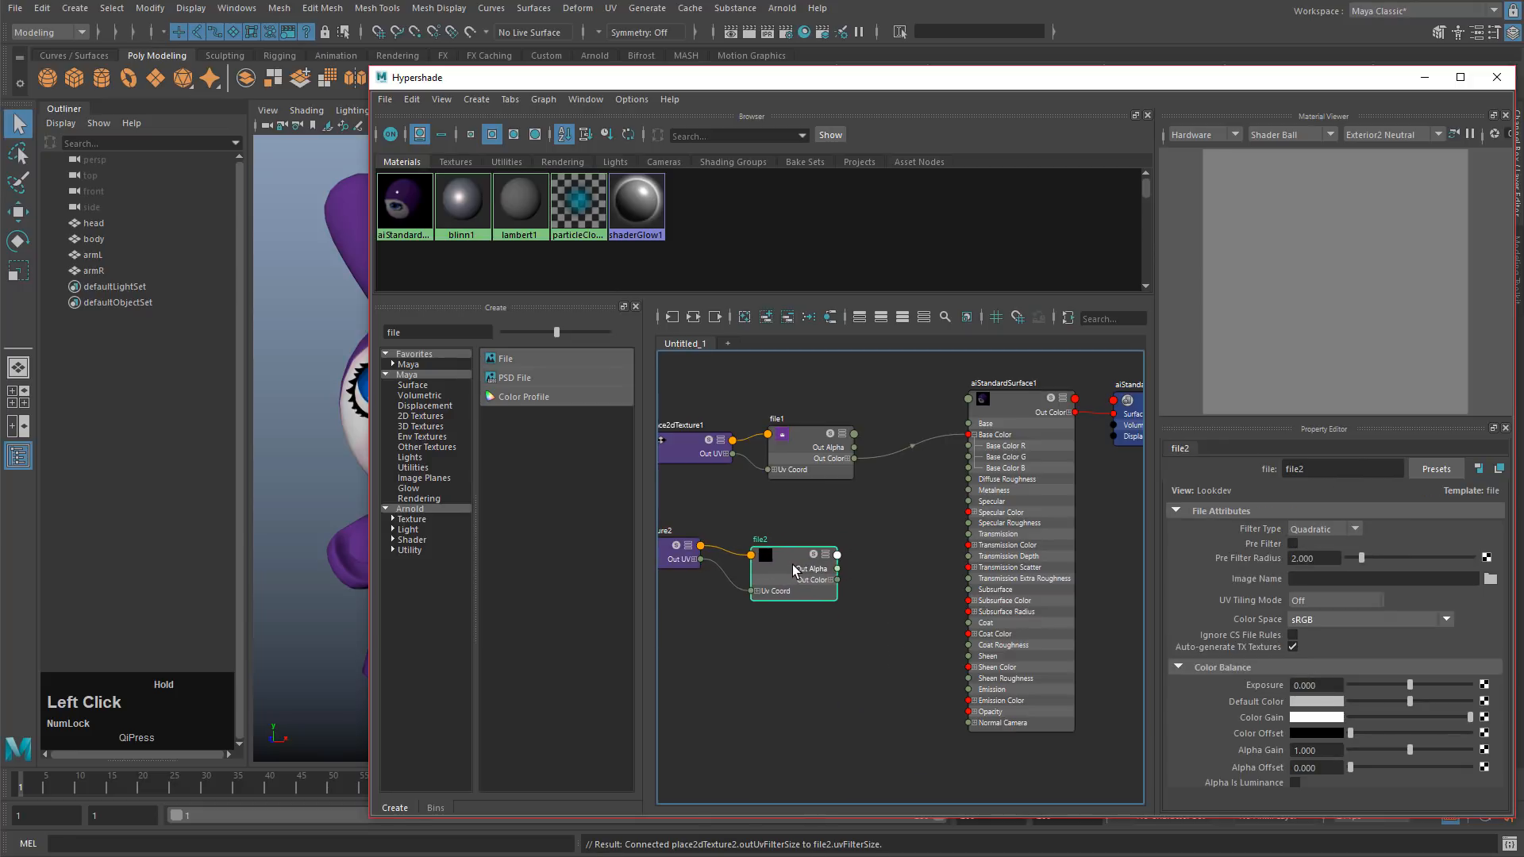
pyautogui.click(1491, 581)
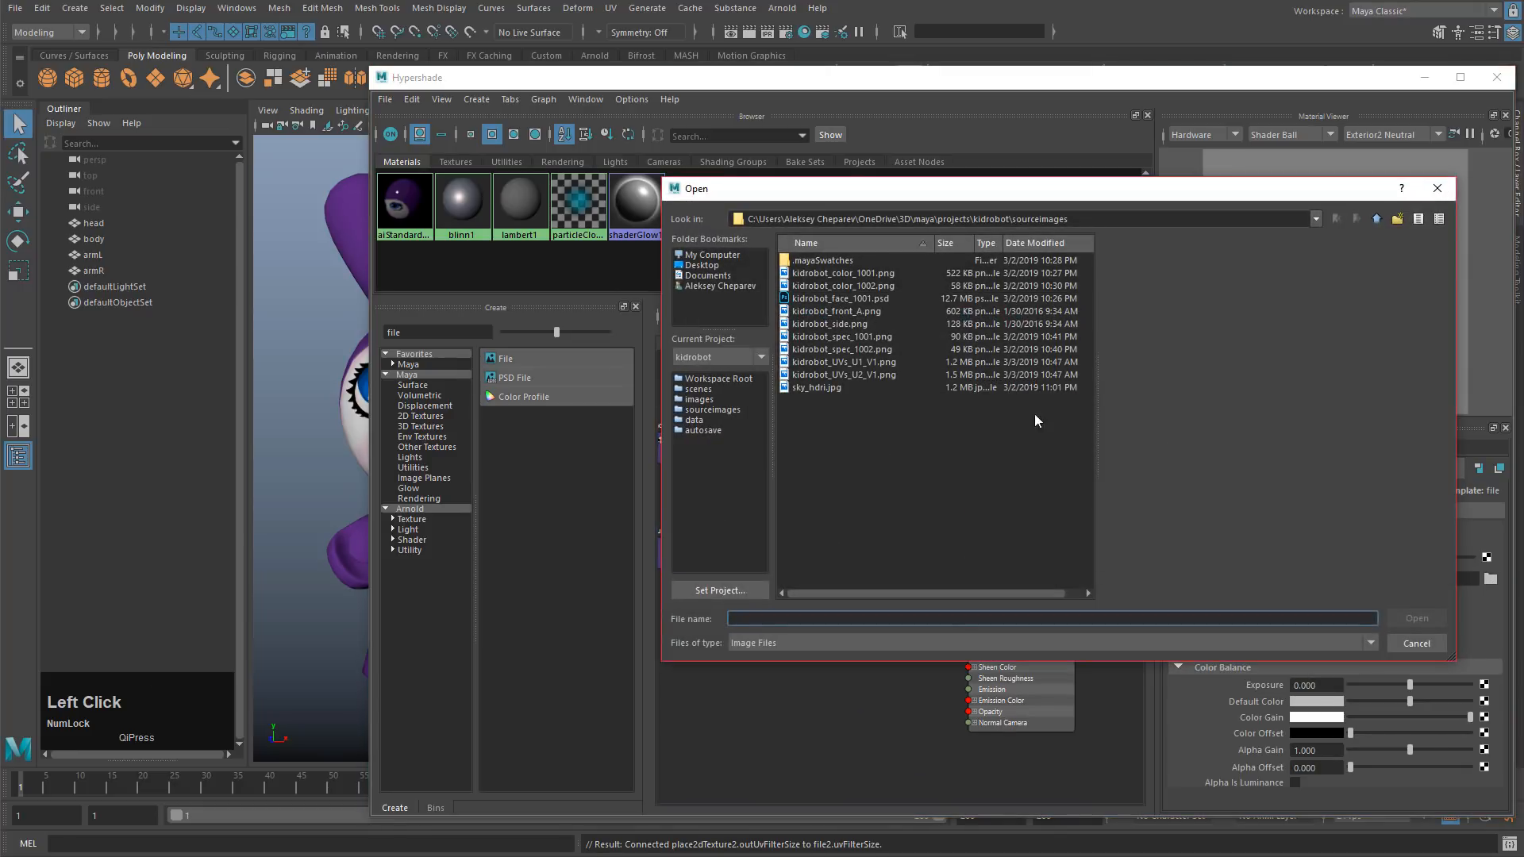
pyautogui.click(847, 336)
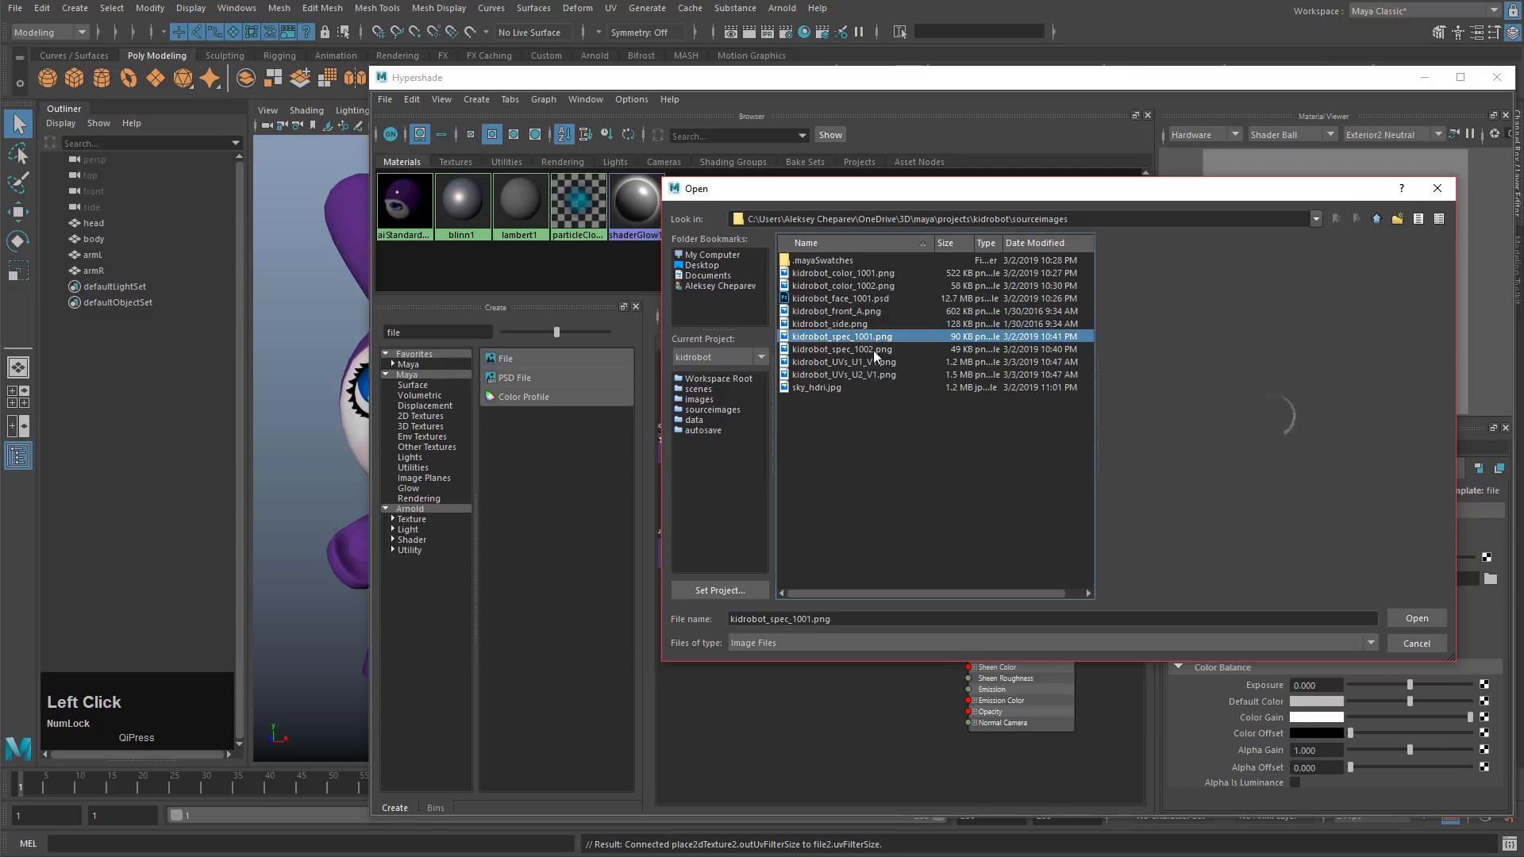
pyautogui.click(1410, 618)
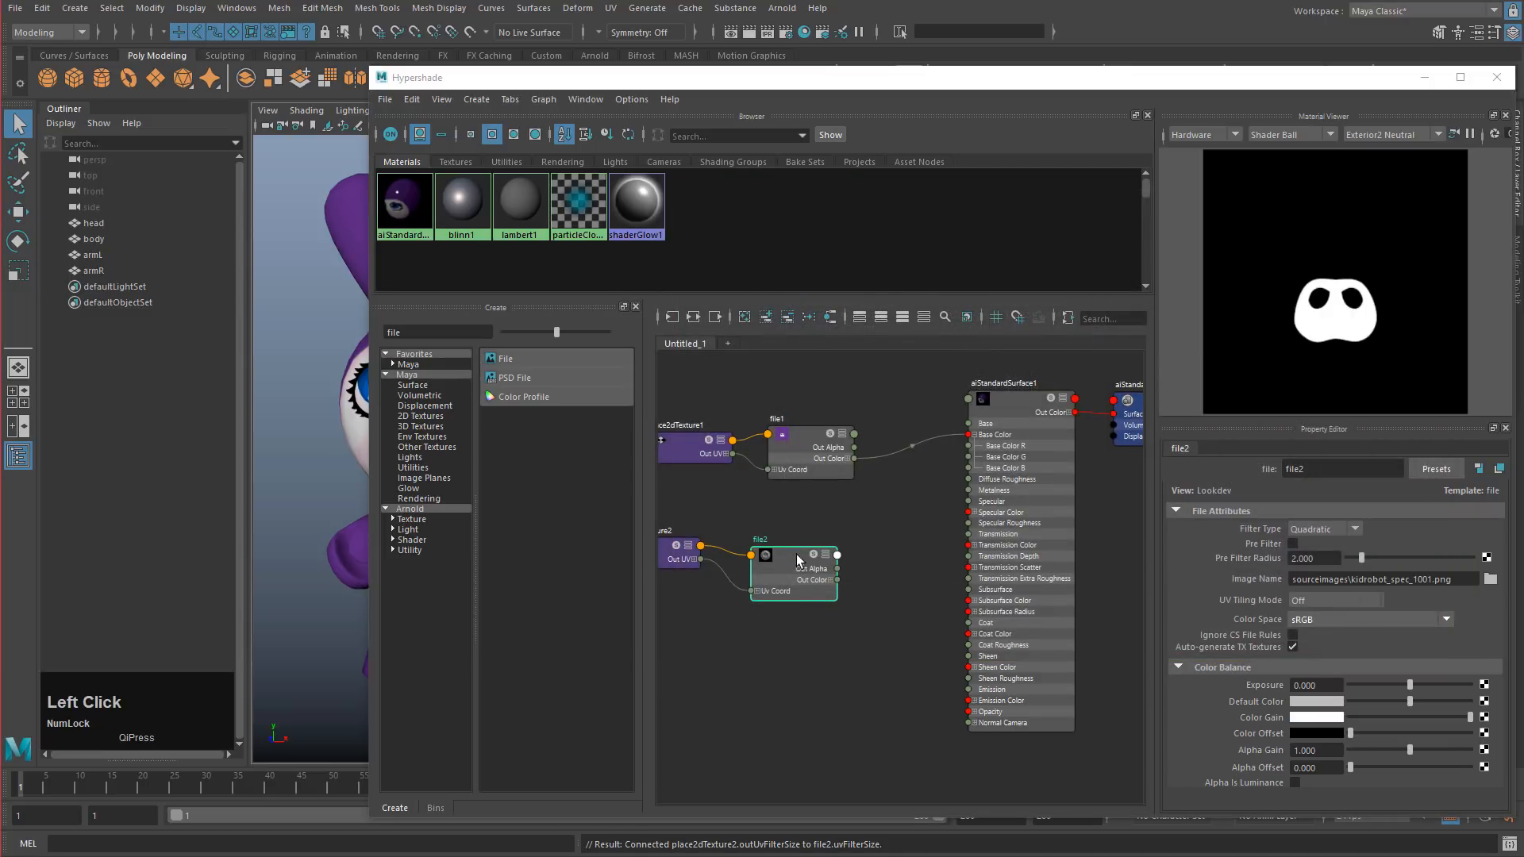
# Step: Set the UV tiling mode of file2 to UDIM (Mari) and generate the tile preview, shifting the node slightly first
pyautogui.moveTo(797, 554); pyautogui.dragTo(783, 536)
pyautogui.click(1310, 601)
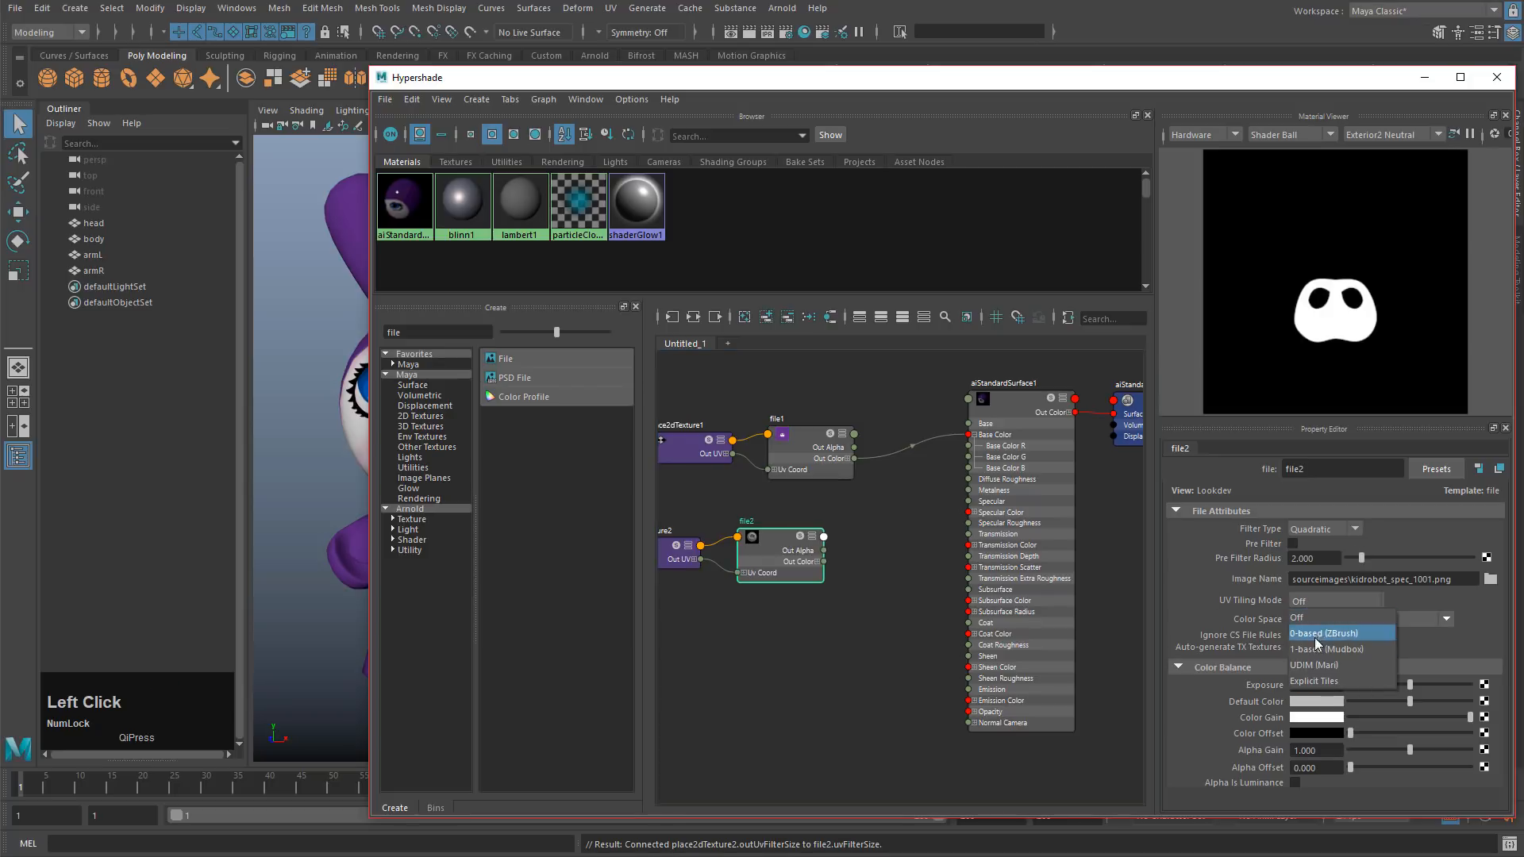
pyautogui.click(1315, 665)
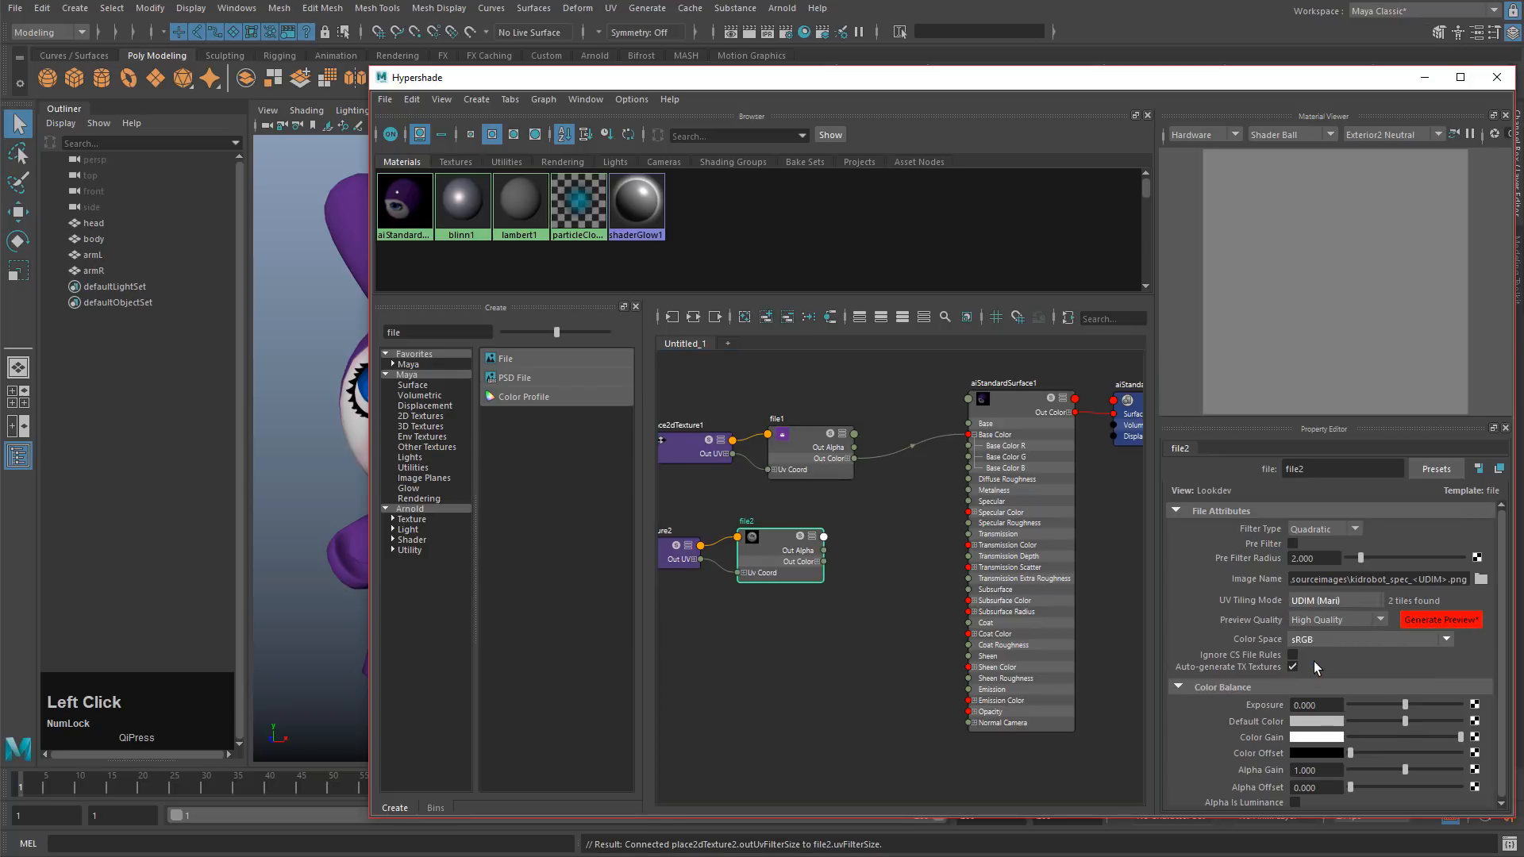
pyautogui.click(1450, 619)
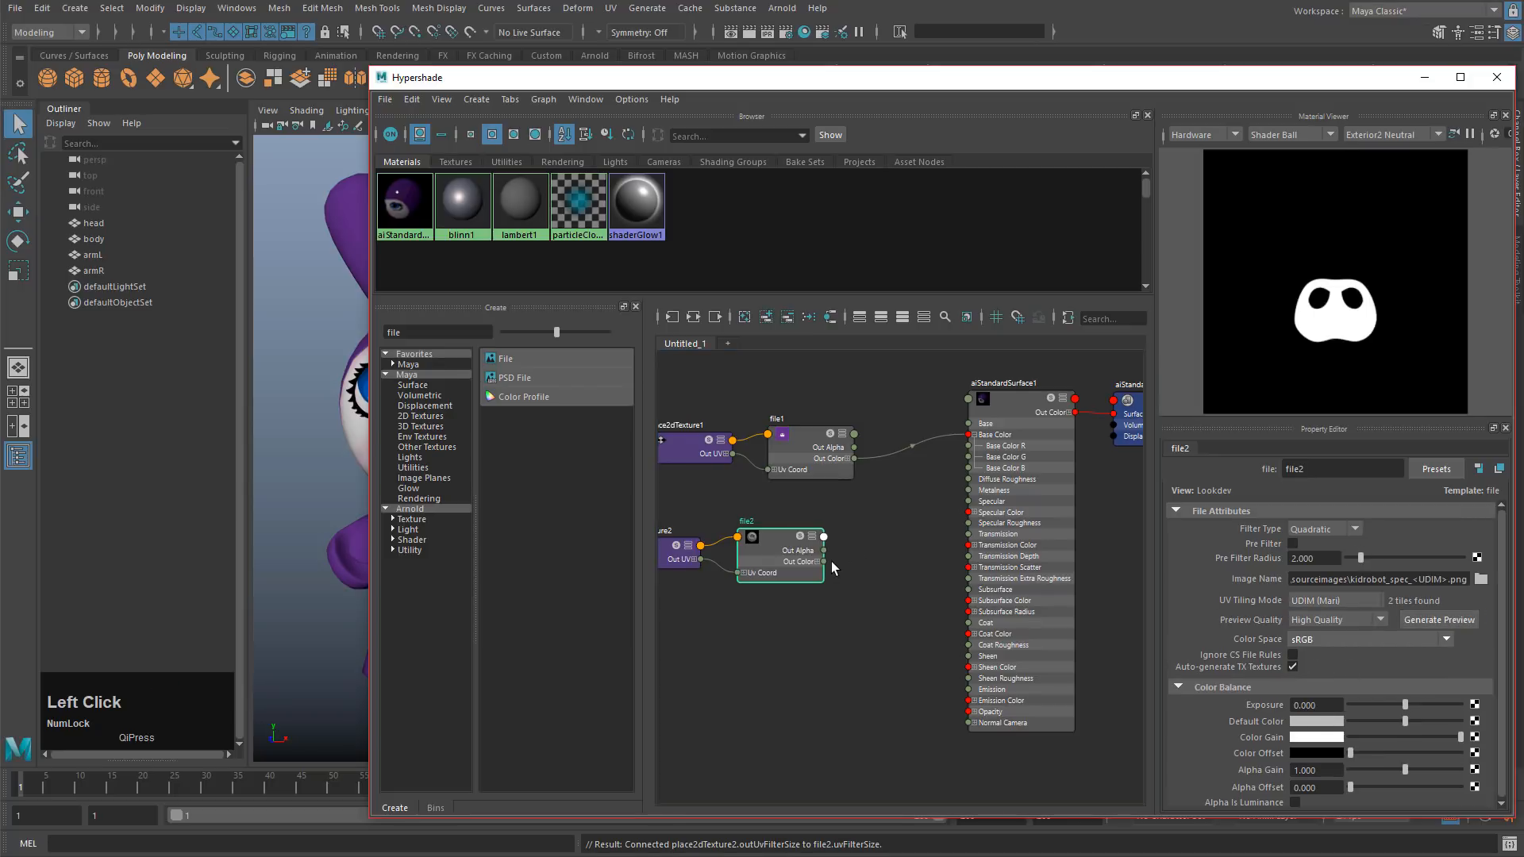
pyautogui.click(776, 542)
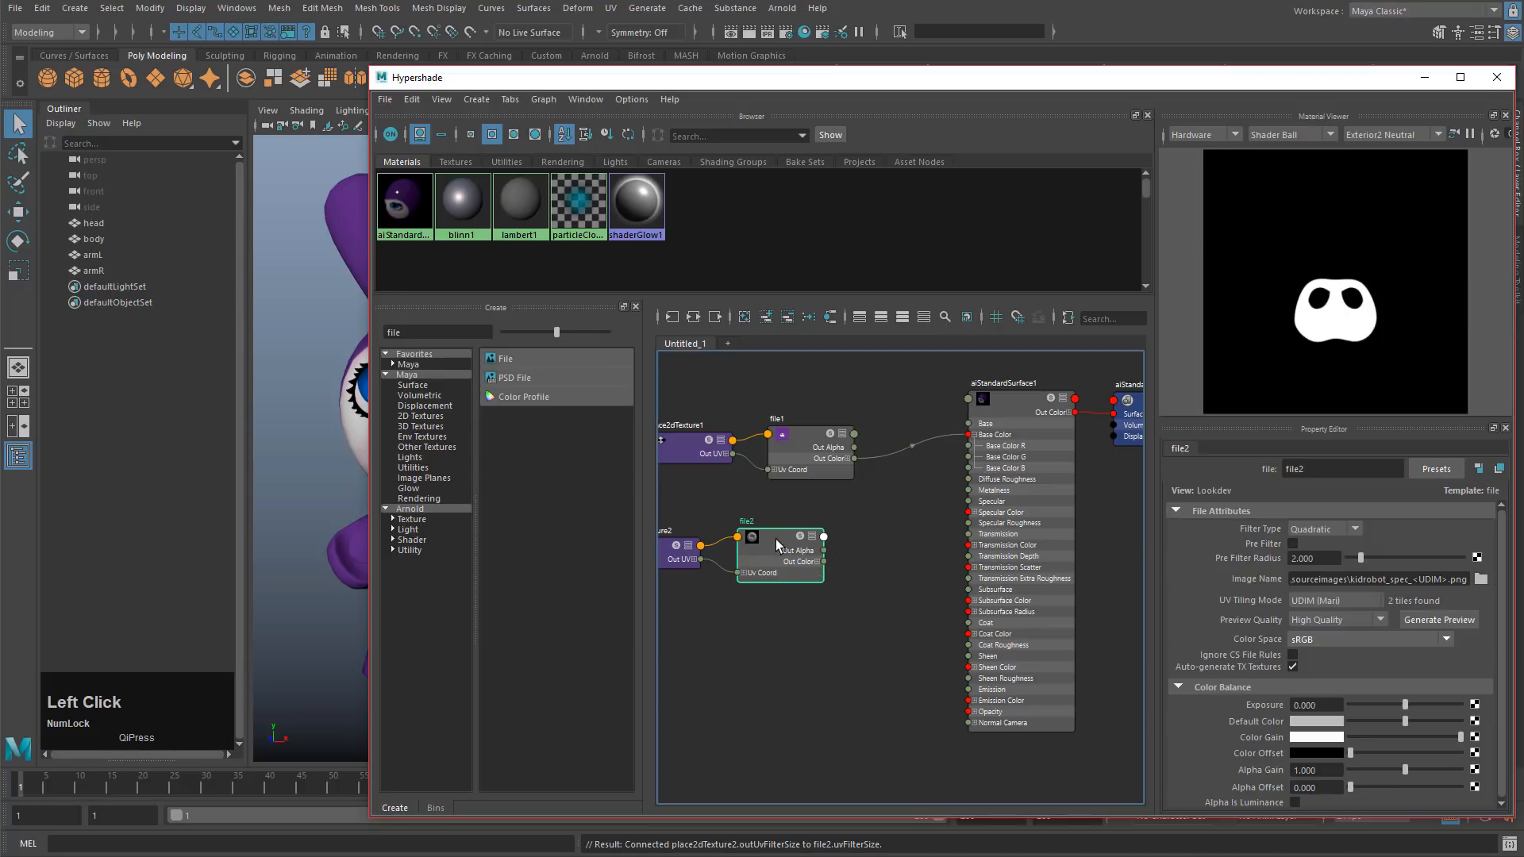
# Step: Examine aiStandardSurface1's specular roughness and color attributes, comparing the specular color's components in HSV and RGB, 0 to 1.0
pyautogui.click(1025, 407)
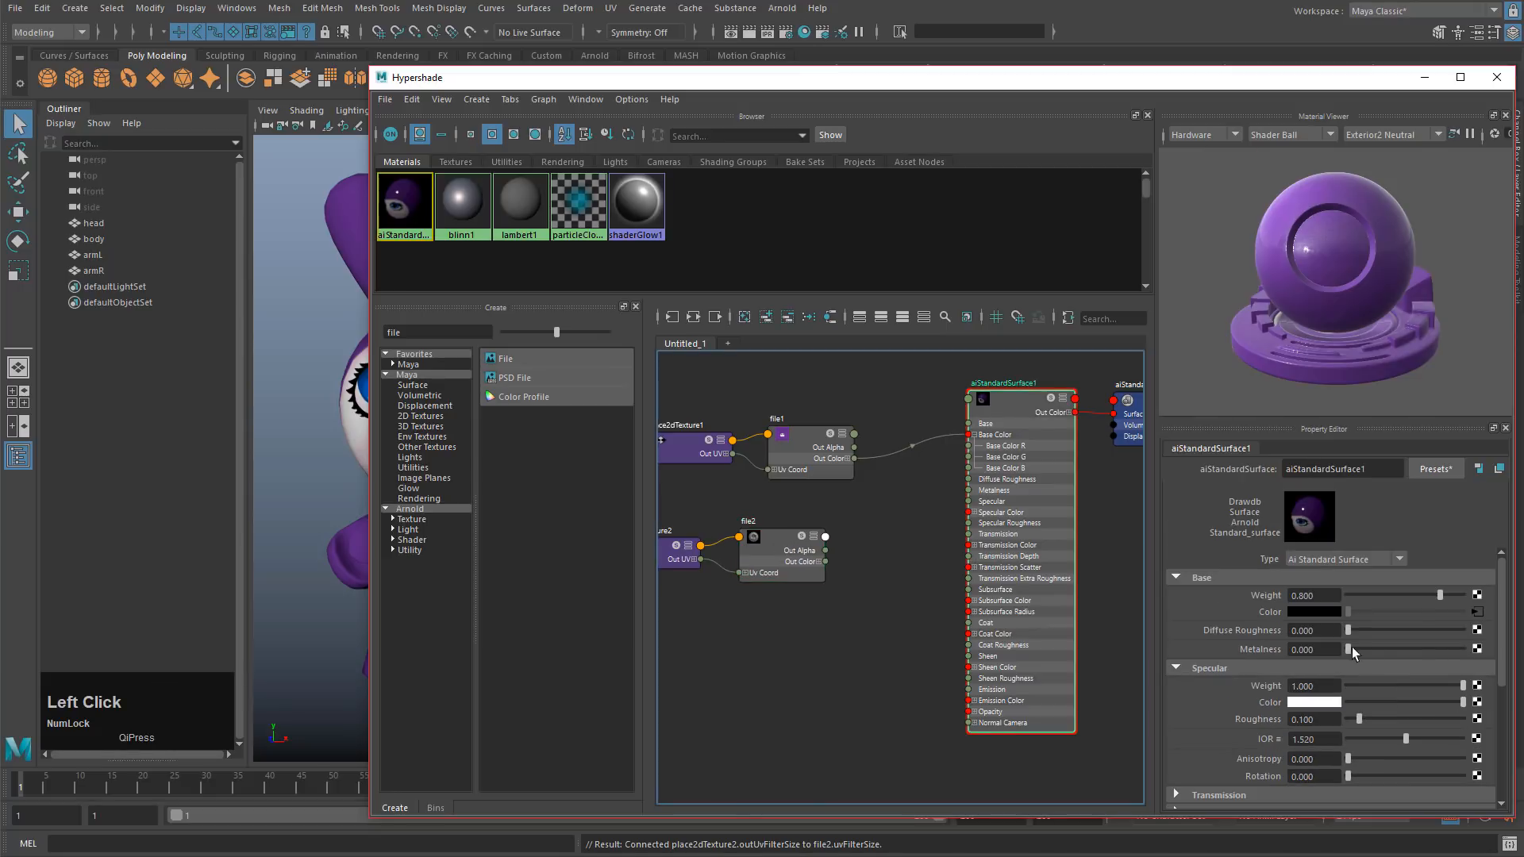
pyautogui.click(1322, 720)
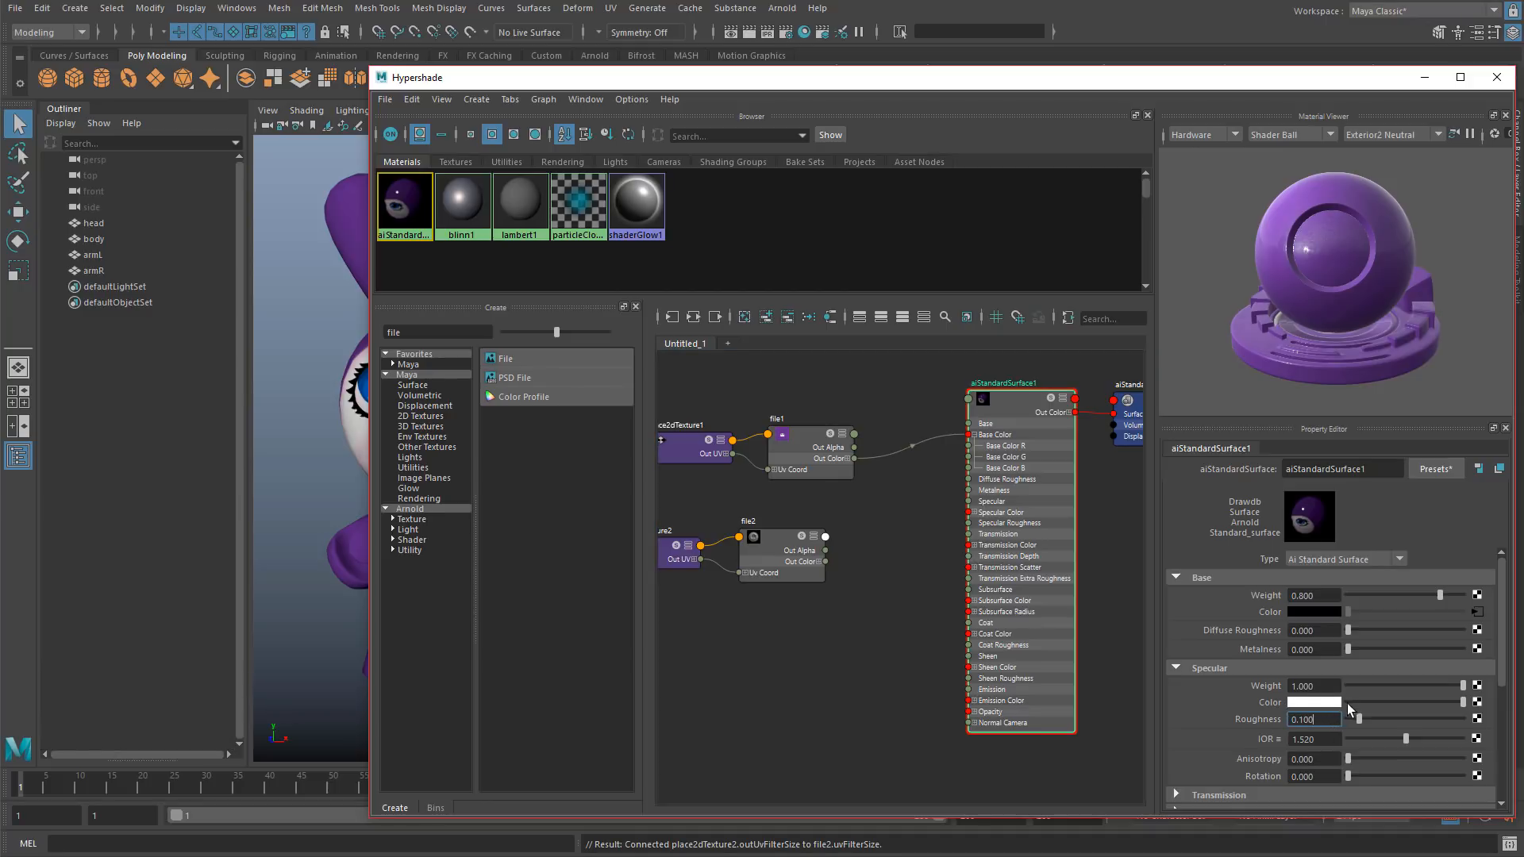
pyautogui.click(1316, 704)
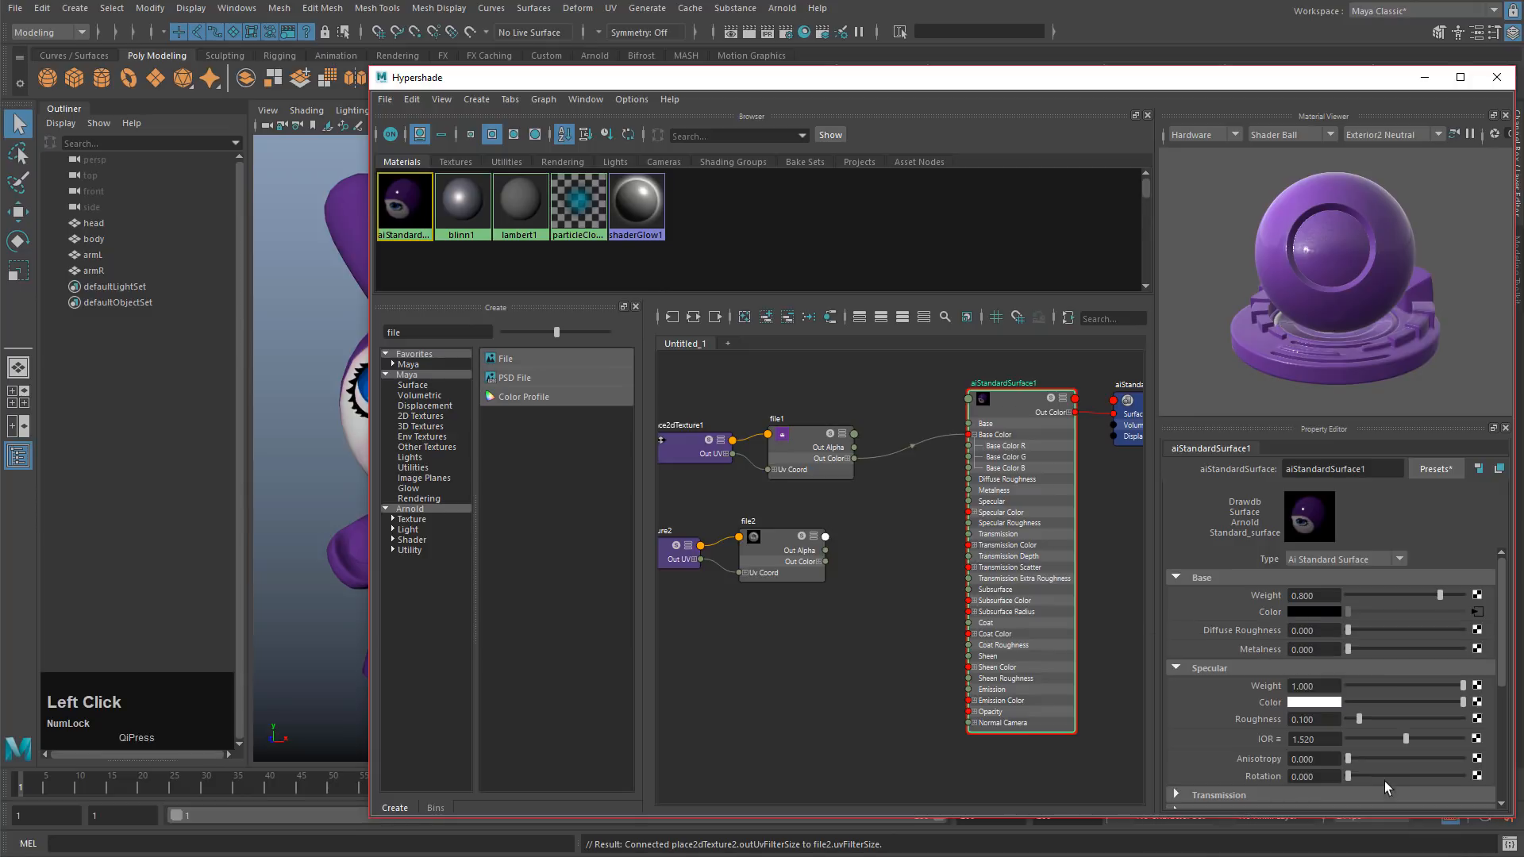
pyautogui.click(1321, 700)
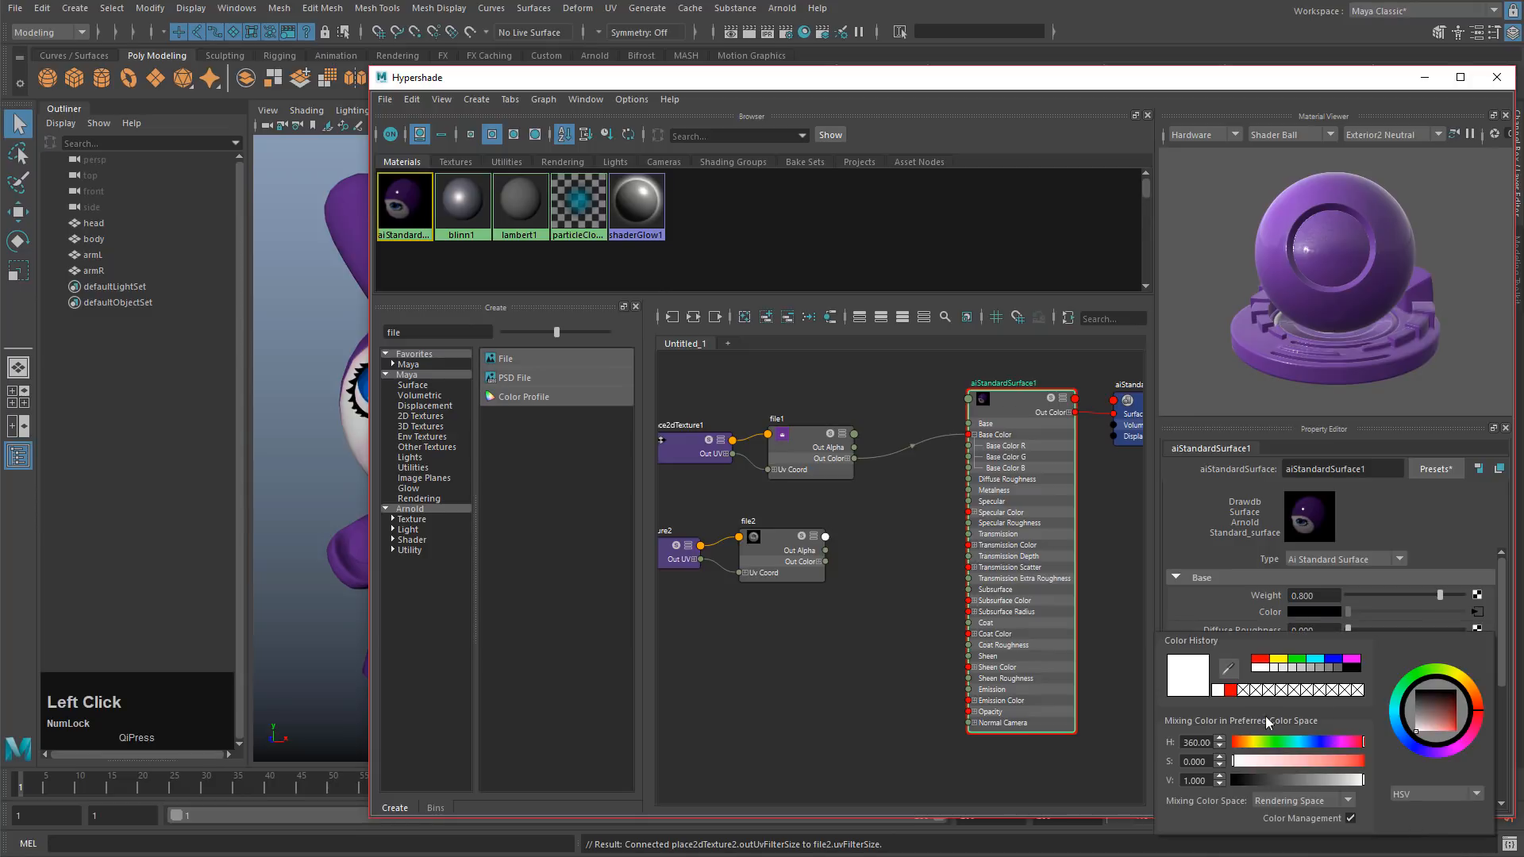
pyautogui.click(1433, 795)
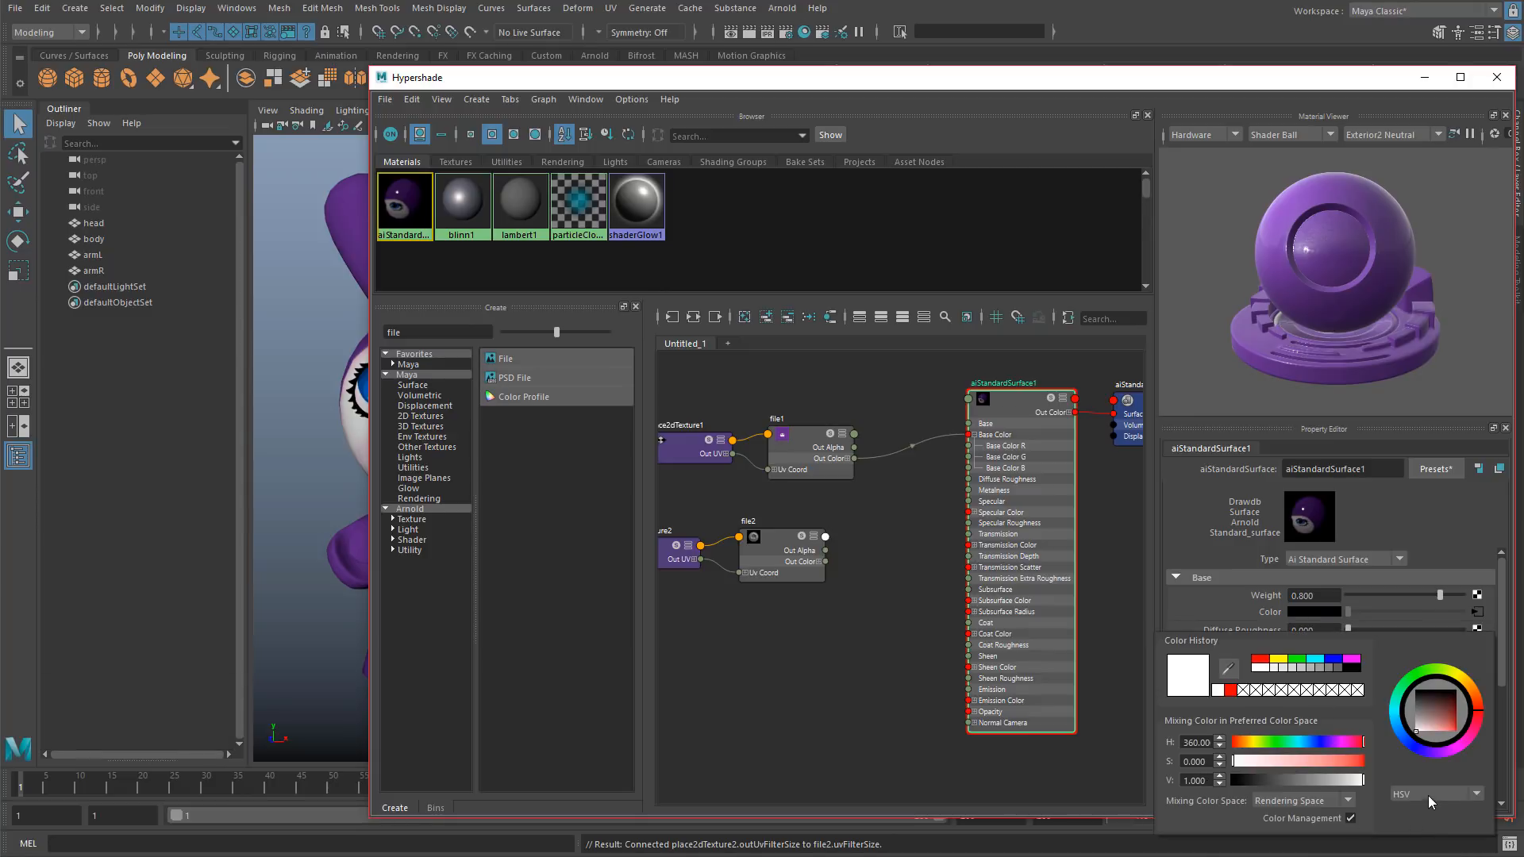
pyautogui.click(1432, 808)
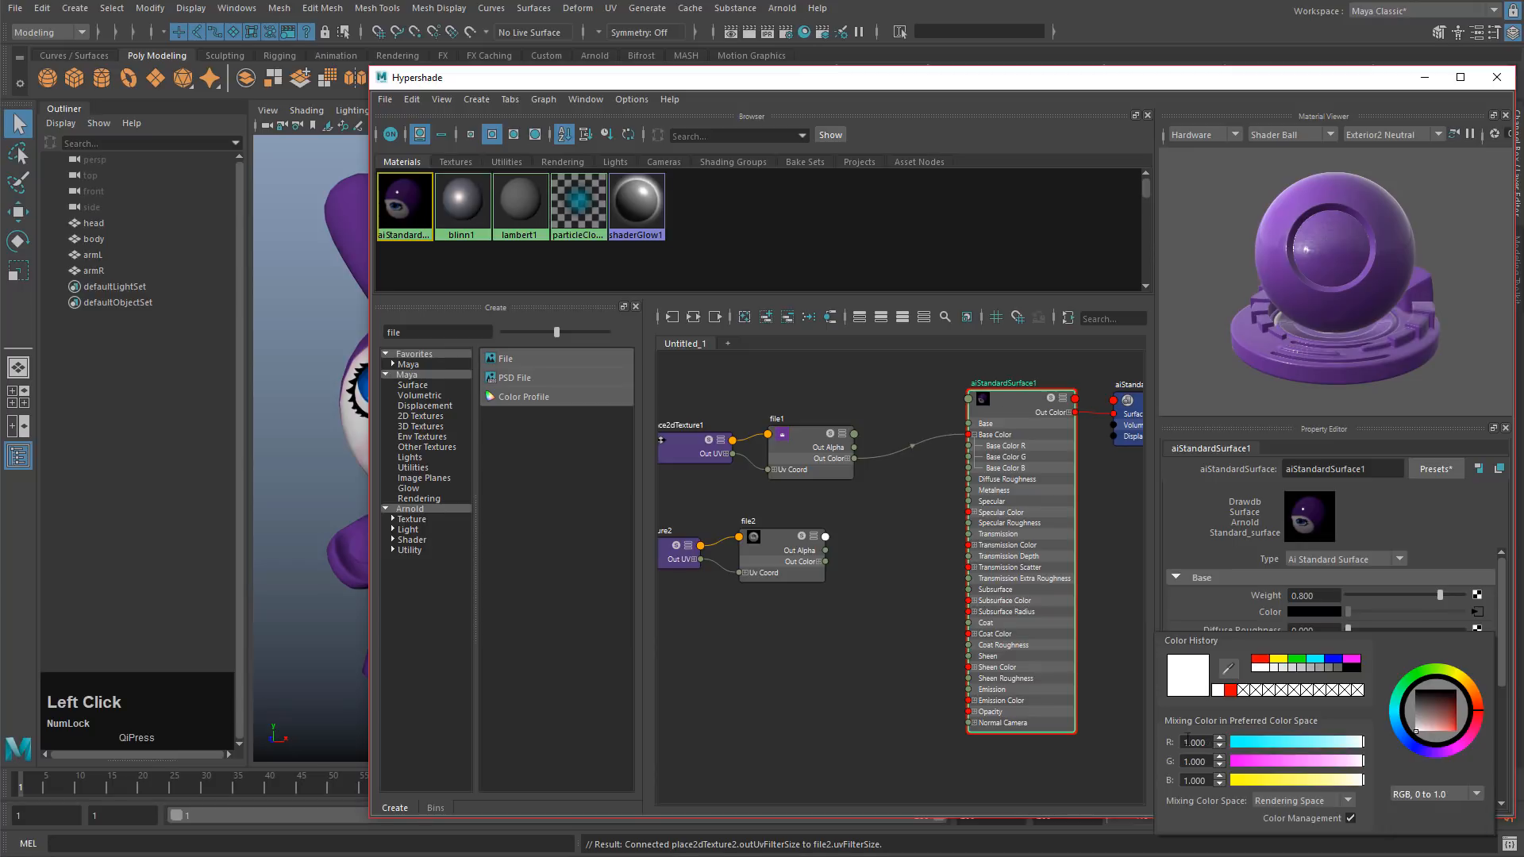
pyautogui.click(1418, 795)
pyautogui.click(1410, 829)
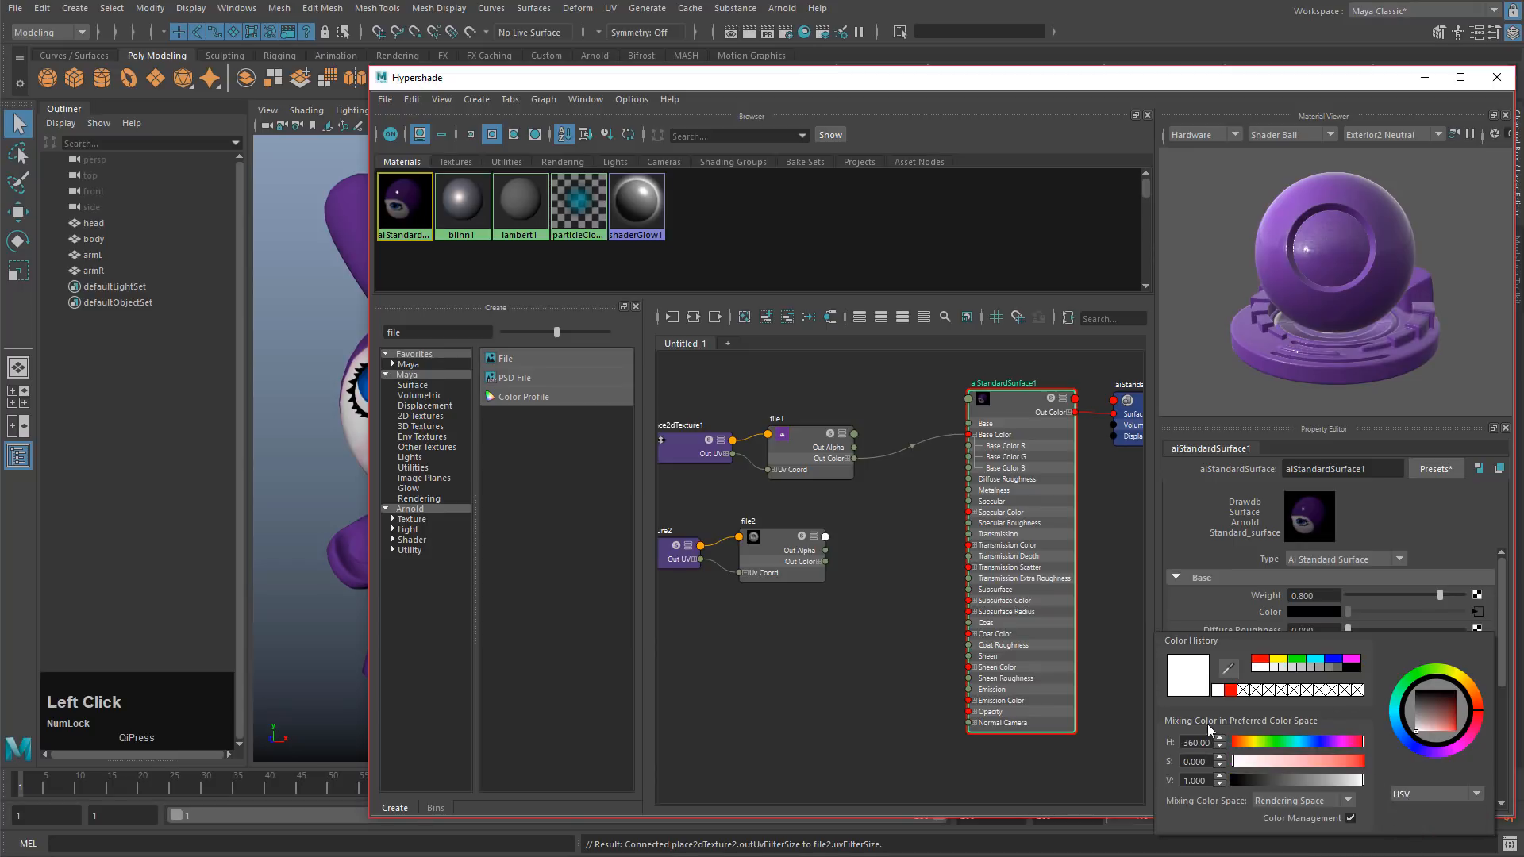
pyautogui.click(1319, 720)
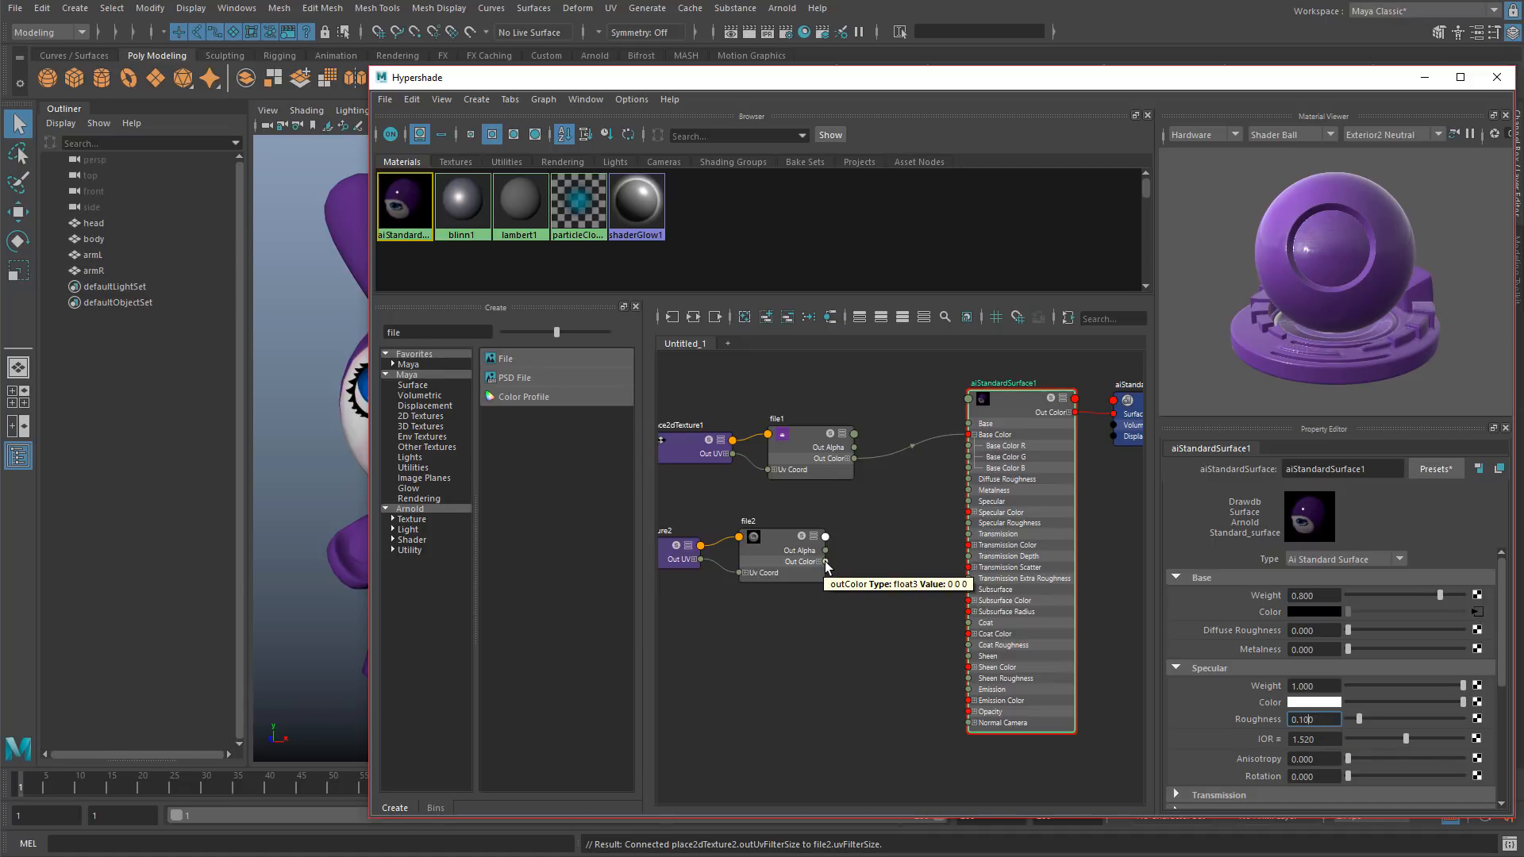
# Step: Expand file2's Out Color channels and connect Out Color R to the Specular Roughness of aiStandardSurface1
pyautogui.moveTo(825, 565); pyautogui.dragTo(979, 582)
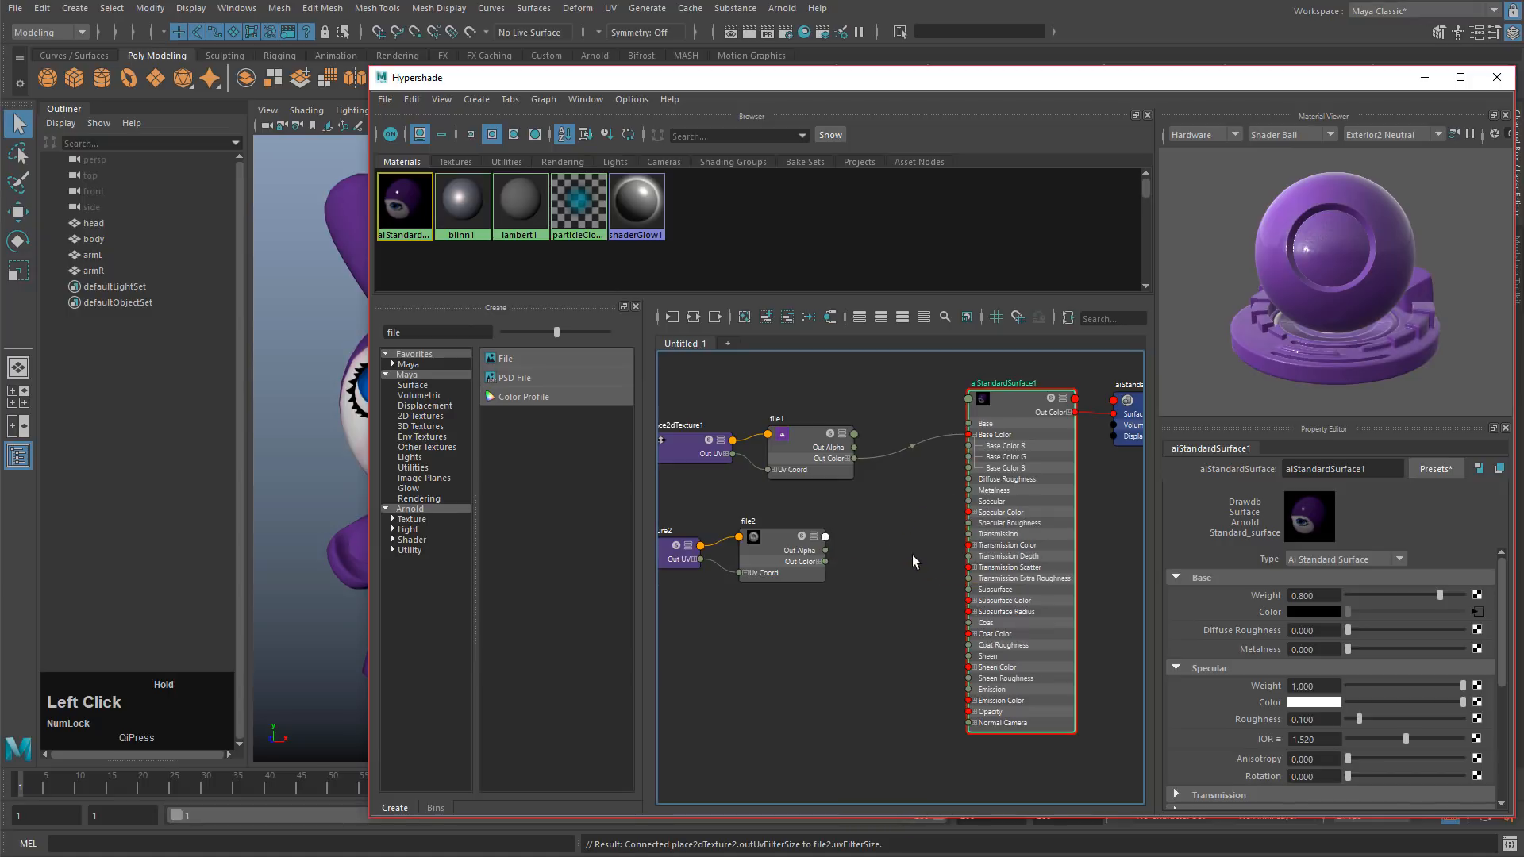
pyautogui.click(818, 562)
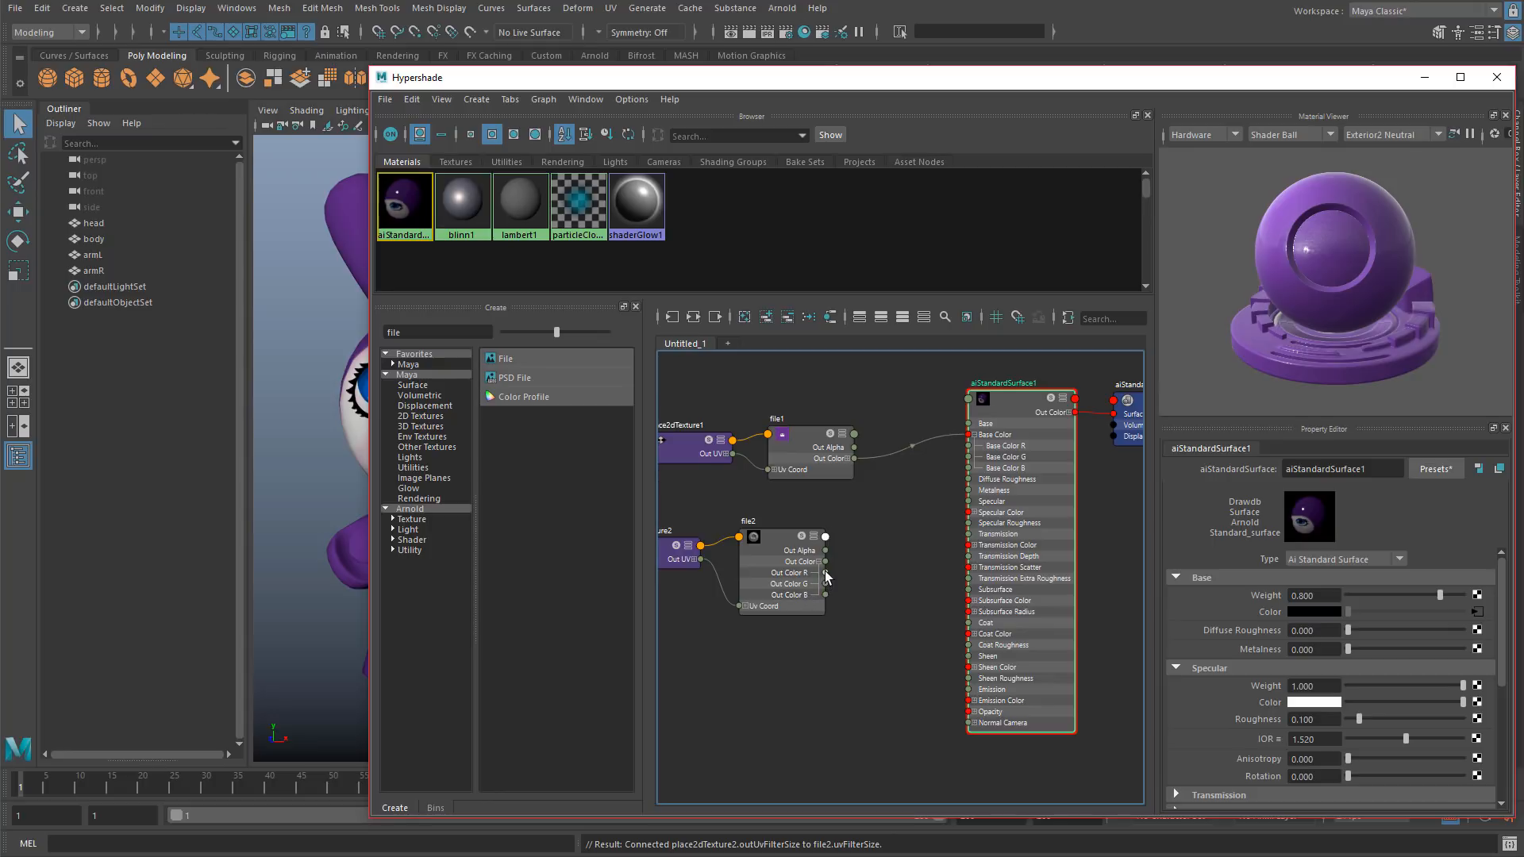
pyautogui.moveTo(826, 573); pyautogui.dragTo(971, 528)
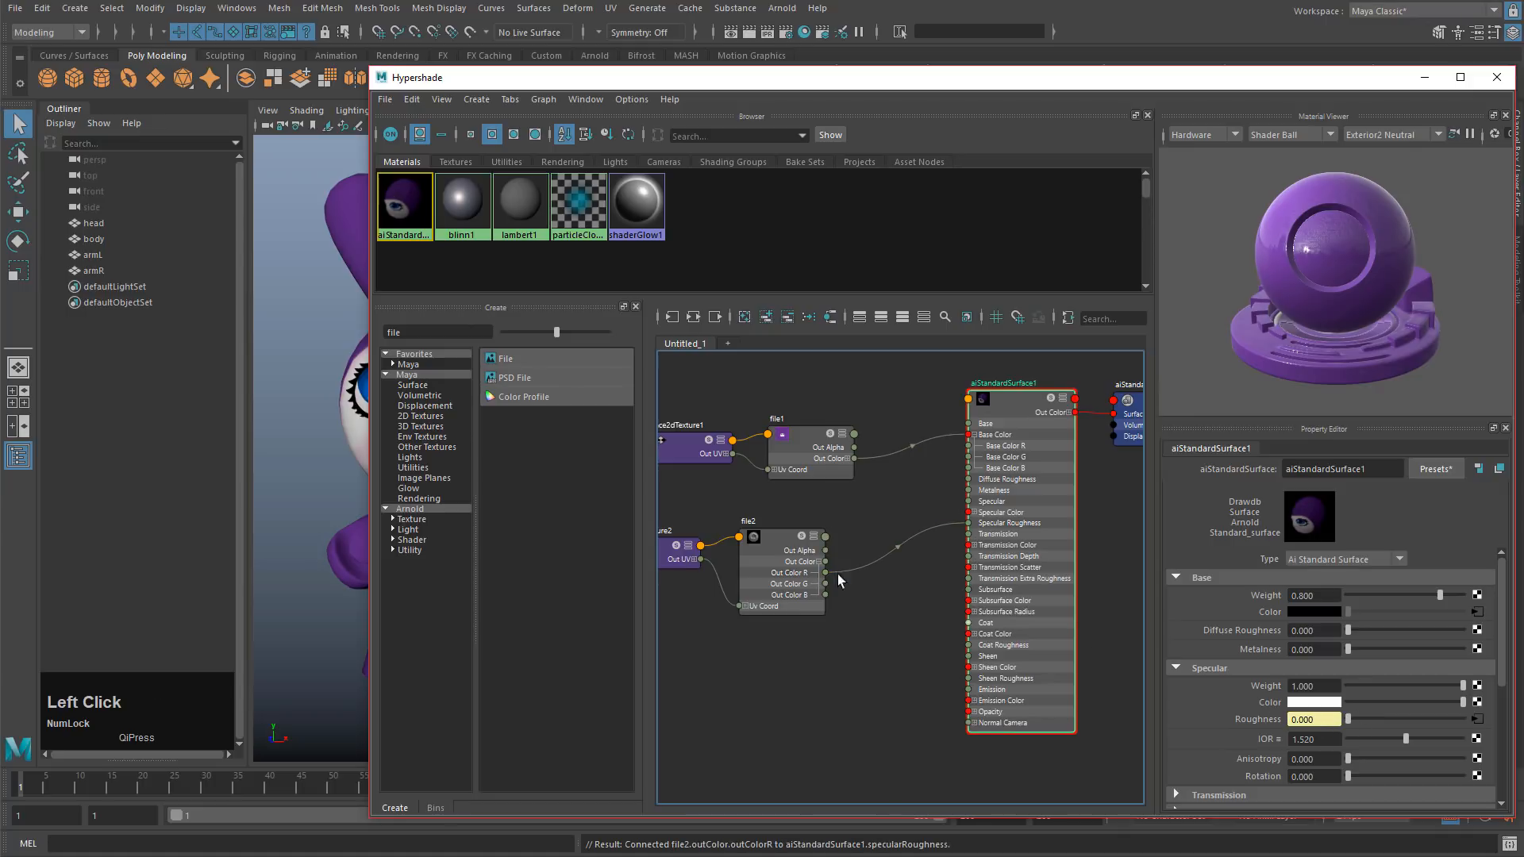
# Step: Uncover the viewport and inspect the kidrobot's head from several angles in textured display
pyautogui.moveTo(545, 82); pyautogui.dragTo(929, 106)
pyautogui.keyDown('alt'); pyautogui.moveTo(647, 327); pyautogui.dragTo(616, 337); pyautogui.keyUp('alt')
pyautogui.keyDown('alt'); pyautogui.moveTo(616, 336); pyautogui.dragTo(656, 372, button='right'); pyautogui.keyUp('alt')
pyautogui.keyDown('alt'); pyautogui.moveTo(656, 372); pyautogui.dragTo(701, 381, button='middle'); pyautogui.keyUp('alt')
pyautogui.moveTo(701, 381)
pyautogui.keyDown('alt'); pyautogui.mouseDown()
pyautogui.moveTo(681, 398)
pyautogui.moveTo(691, 378)
pyautogui.moveTo(744, 442)
pyautogui.moveTo(699, 381)
pyautogui.mouseUp(); pyautogui.keyUp('alt')
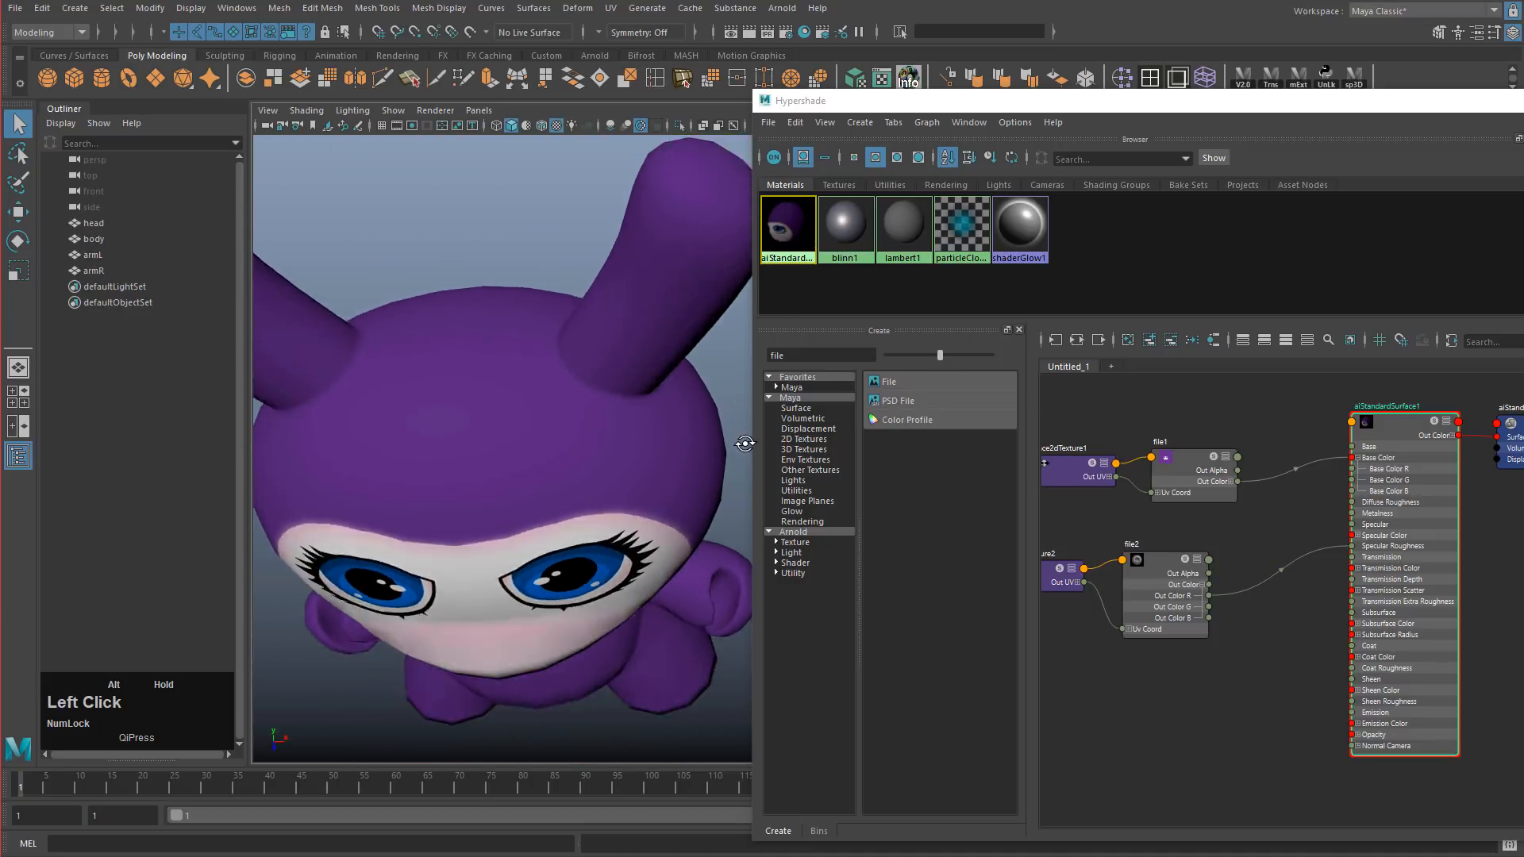
pyautogui.keyDown('alt'); pyautogui.moveTo(698, 381); pyautogui.dragTo(611, 368, button='middle'); pyautogui.keyUp('alt')
pyautogui.press('6')
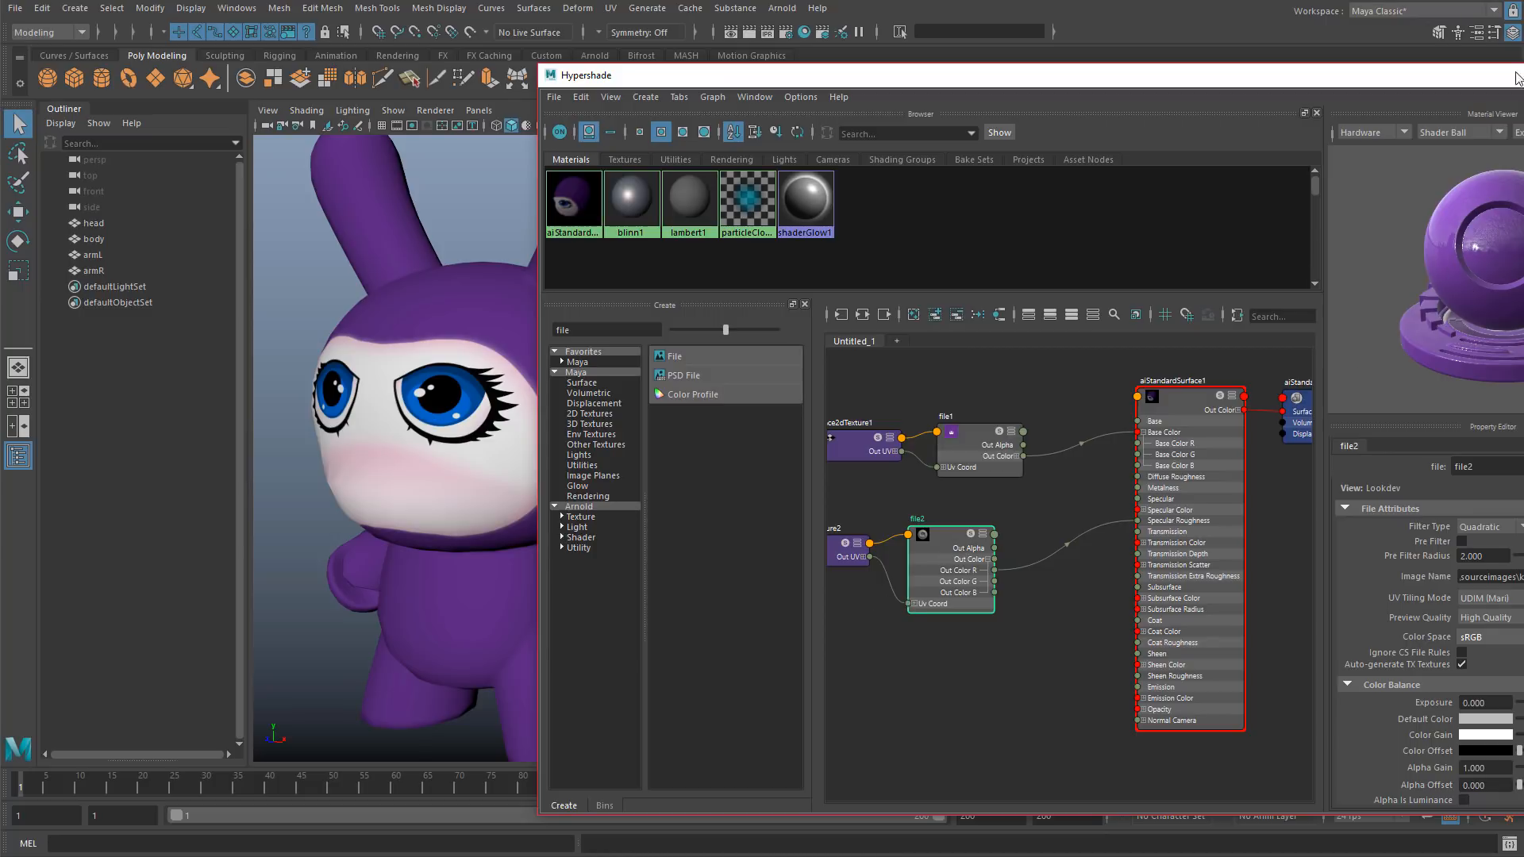
# Step: Bring the Hypershade back into view and insert a remapValue node into the connection between file2 and Specular Roughness
pyautogui.moveTo(1480, 71); pyautogui.dragTo(1338, 57)
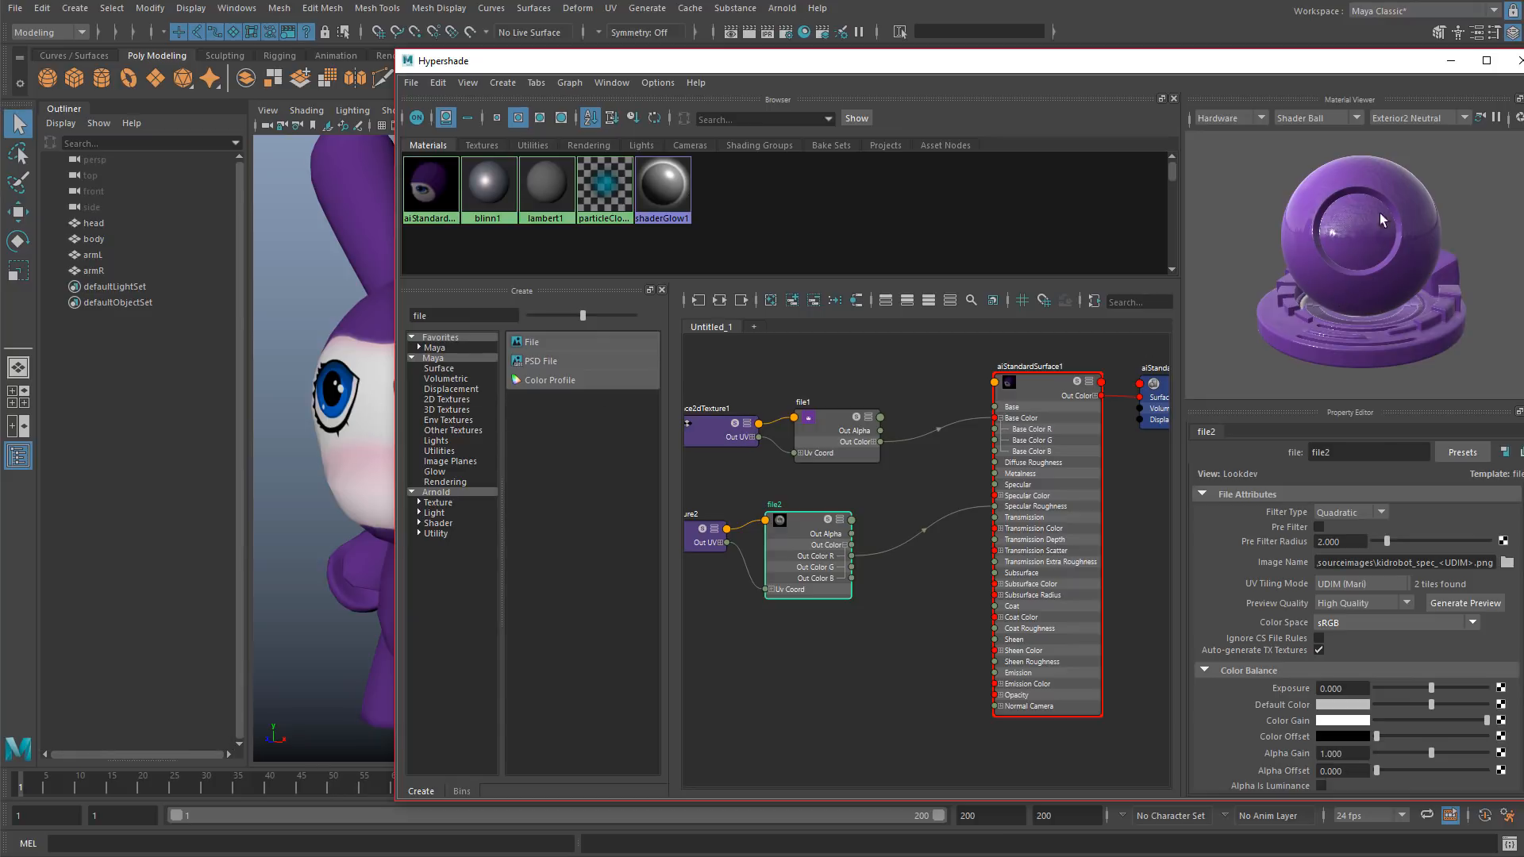
pyautogui.moveTo(979, 72); pyautogui.dragTo(1031, 74)
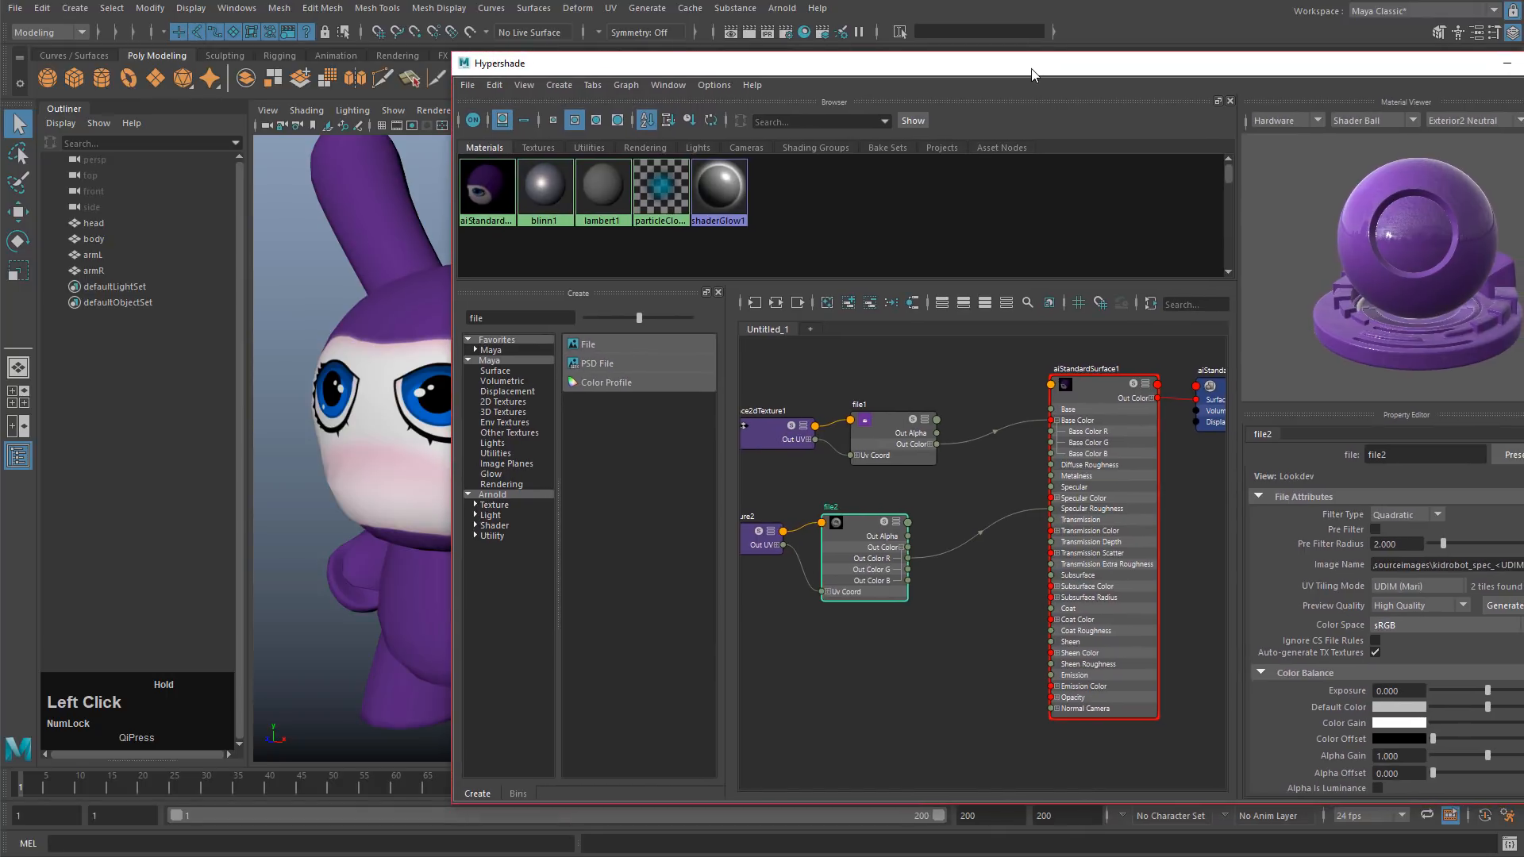
pyautogui.click(955, 520)
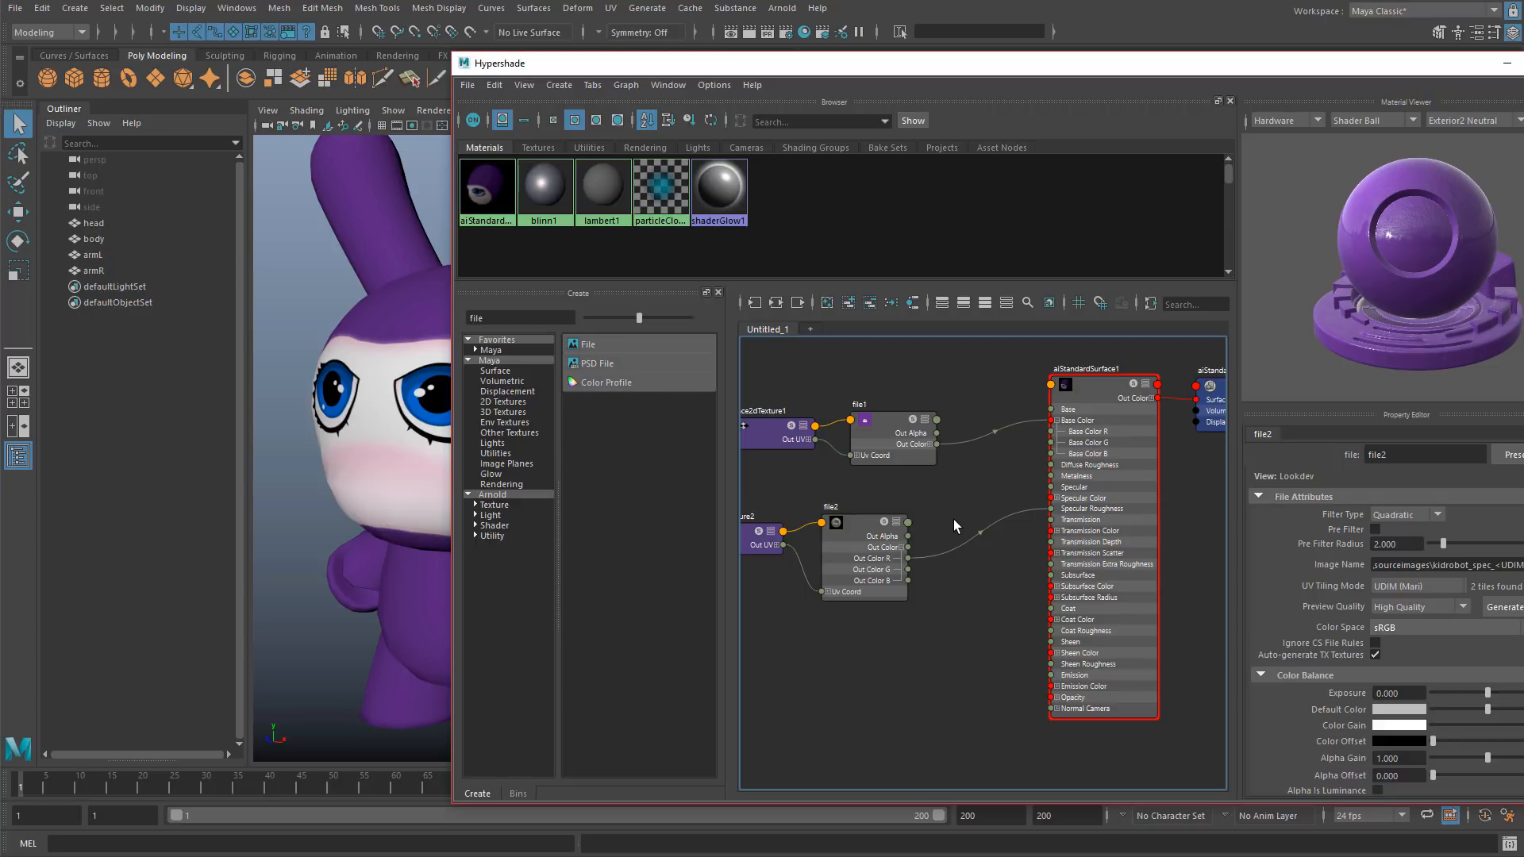
pyautogui.press('Tab')
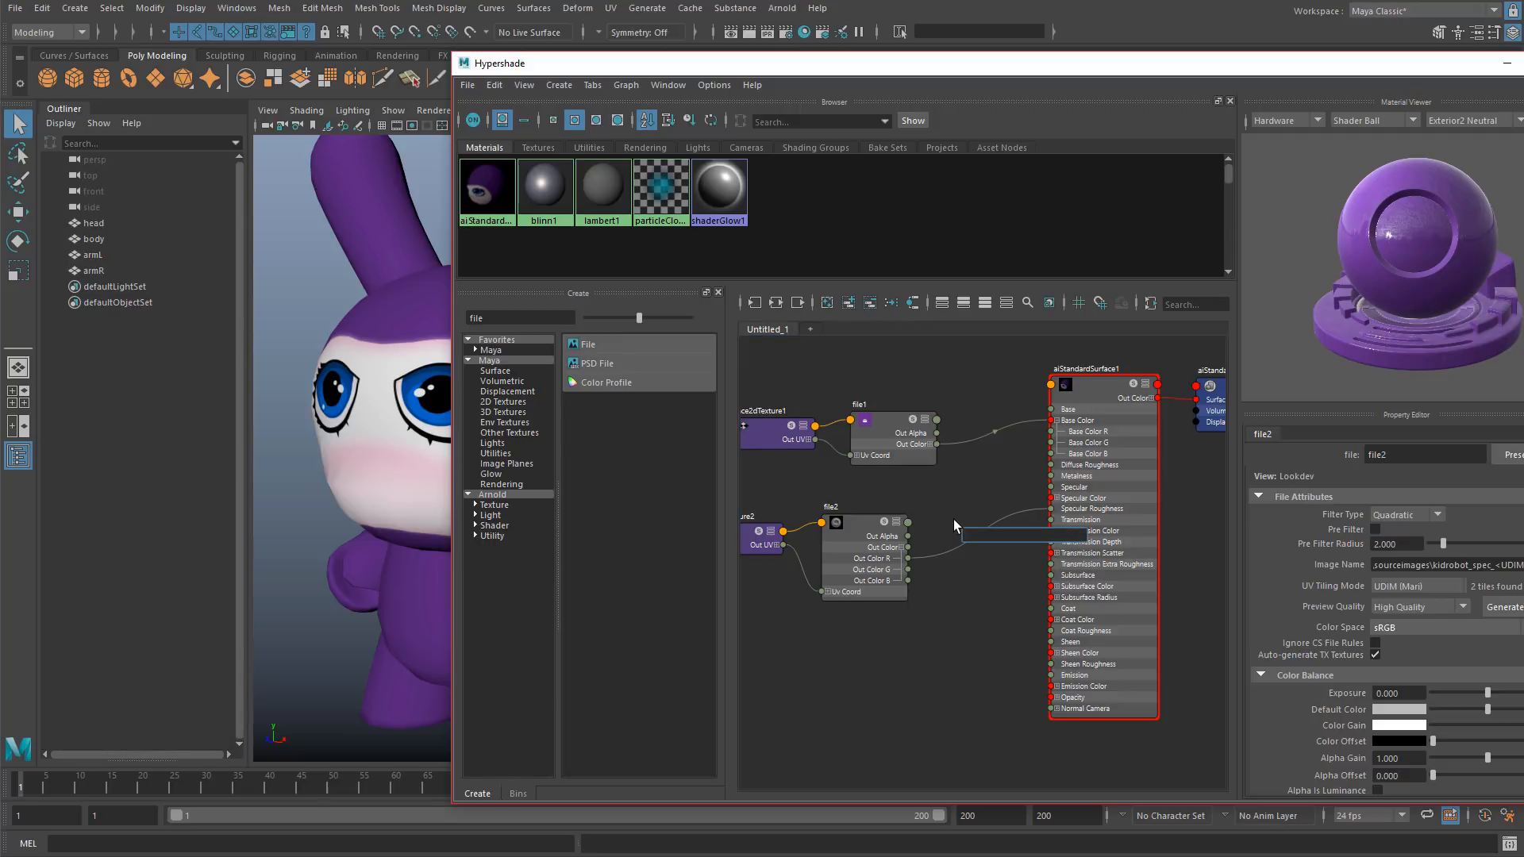
pyautogui.write('remap')
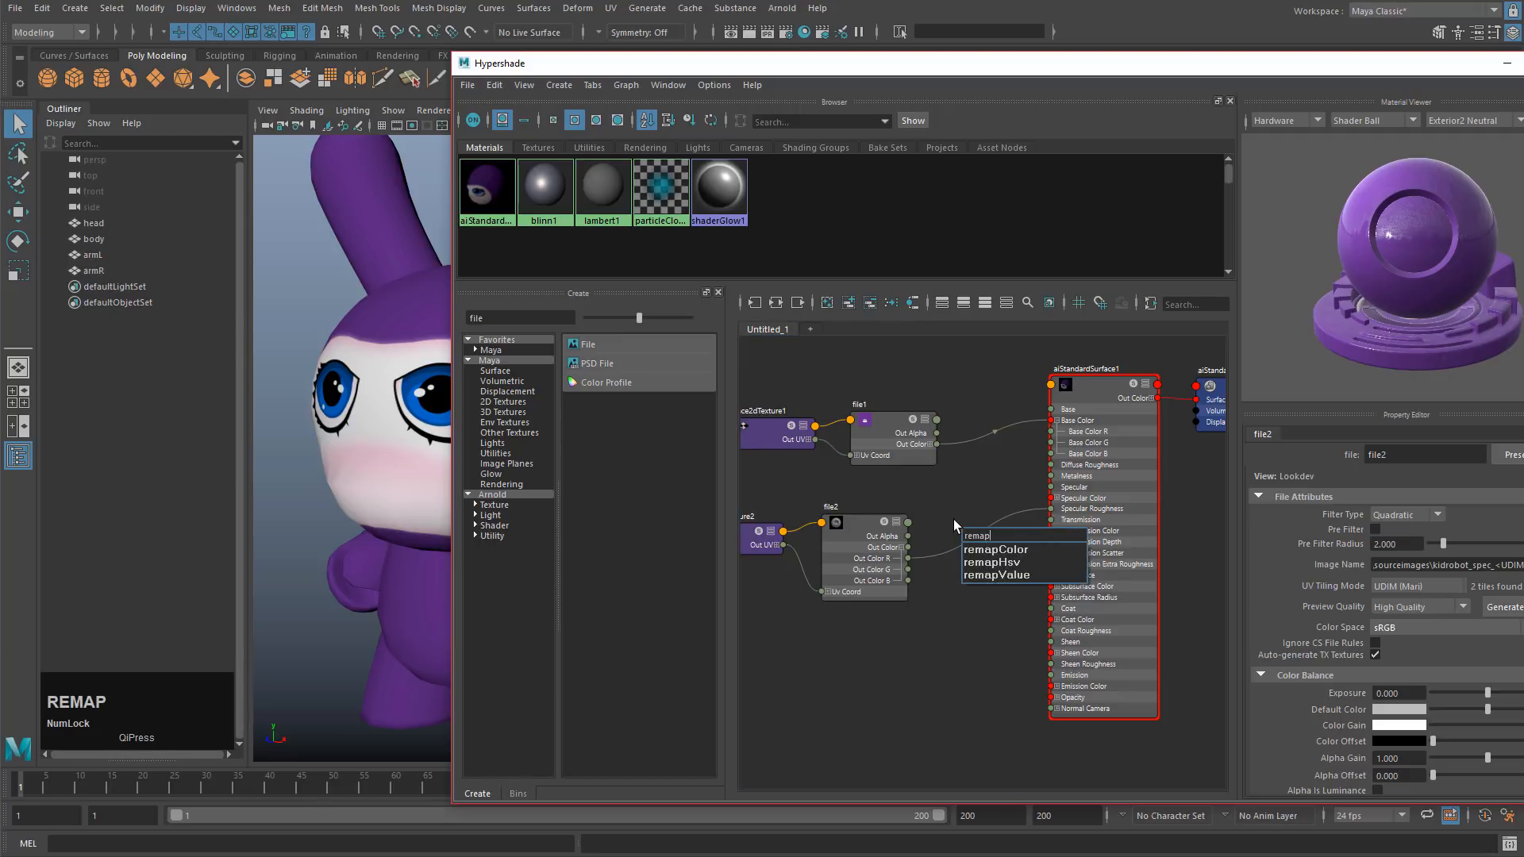
pyautogui.click(1003, 575)
pyautogui.moveTo(994, 540); pyautogui.dragTo(1050, 512)
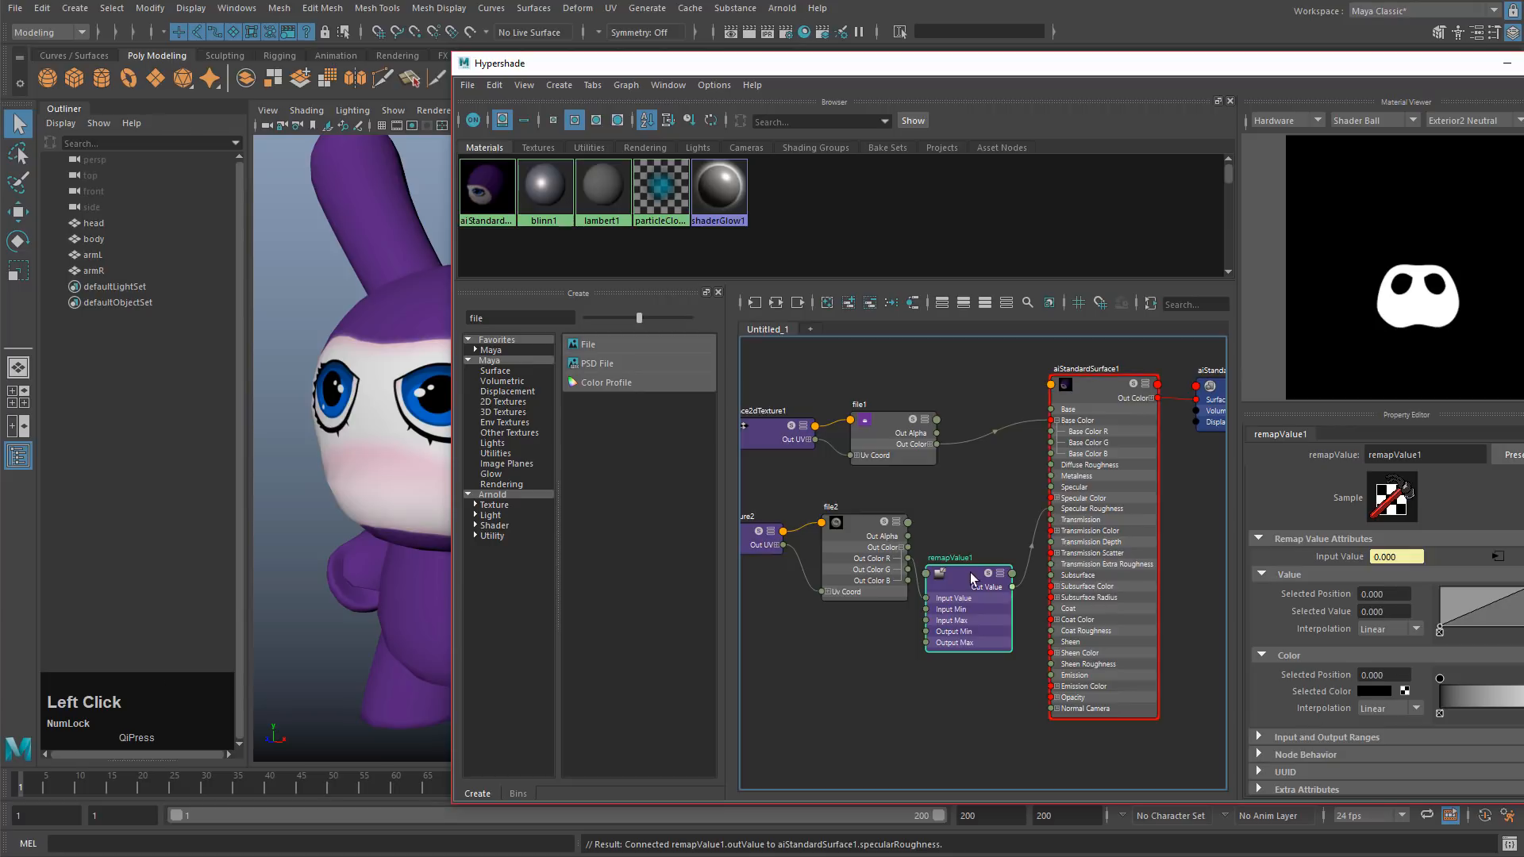
# Step: Space out remapValue1 and file2 in the graph and raise the start point of remapValue1's value curve to 0.240
pyautogui.moveTo(970, 577); pyautogui.dragTo(976, 520)
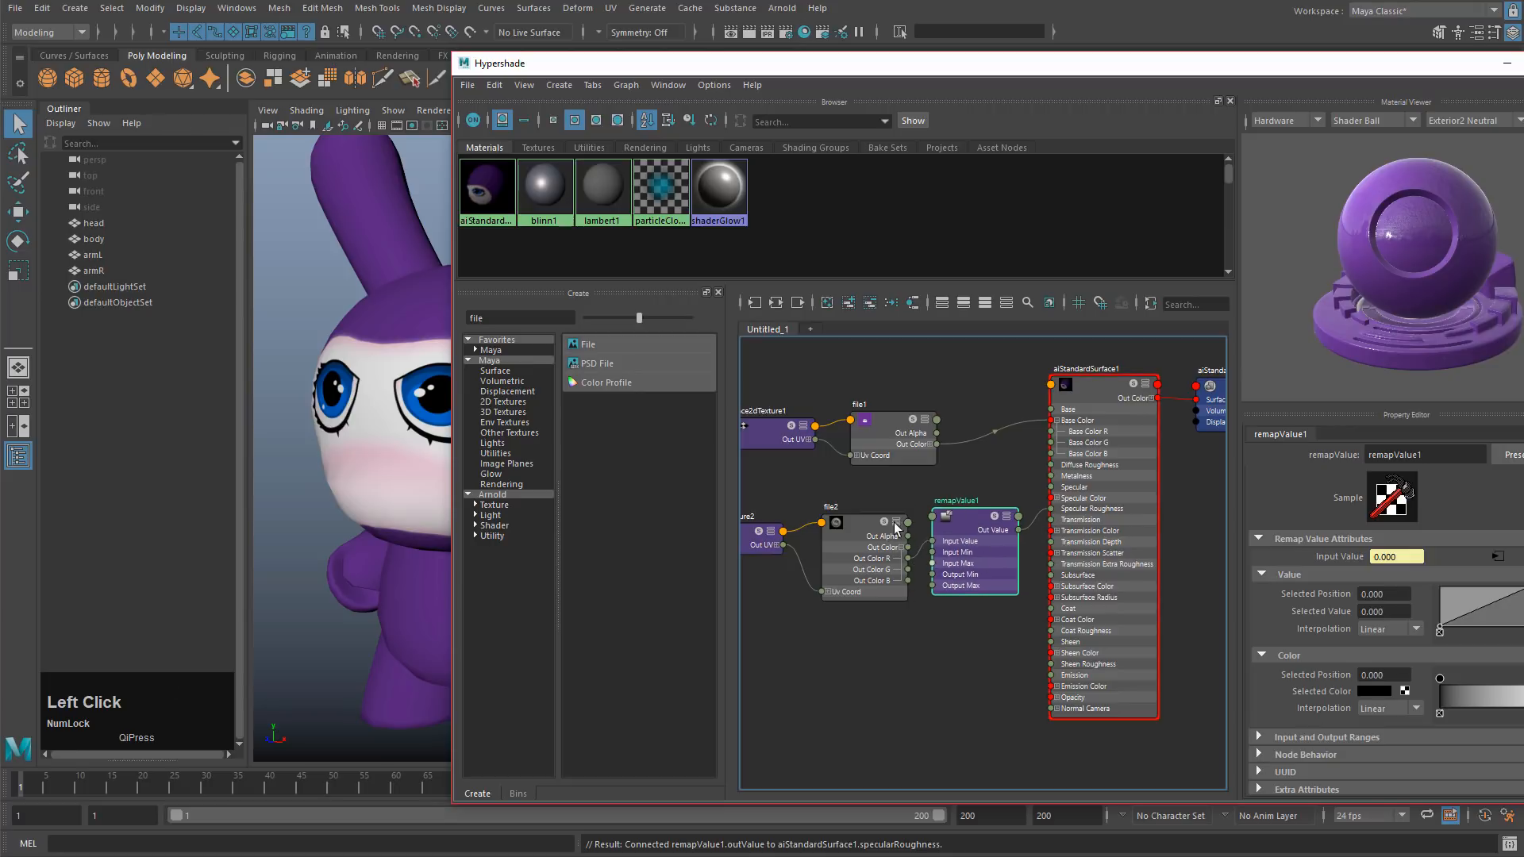
pyautogui.moveTo(844, 527); pyautogui.dragTo(842, 526)
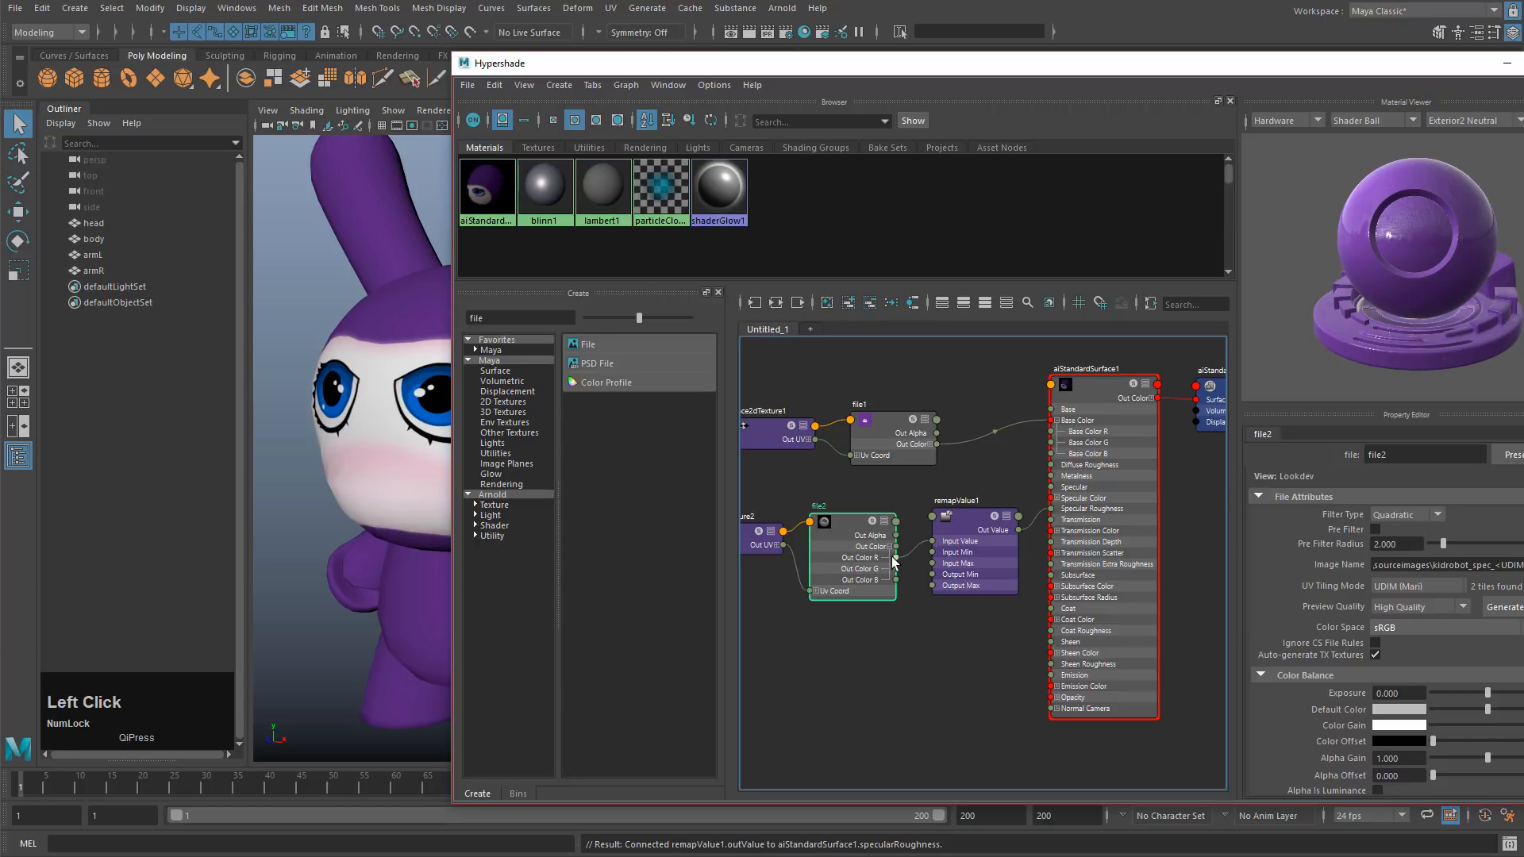
pyautogui.moveTo(895, 562); pyautogui.dragTo(939, 550)
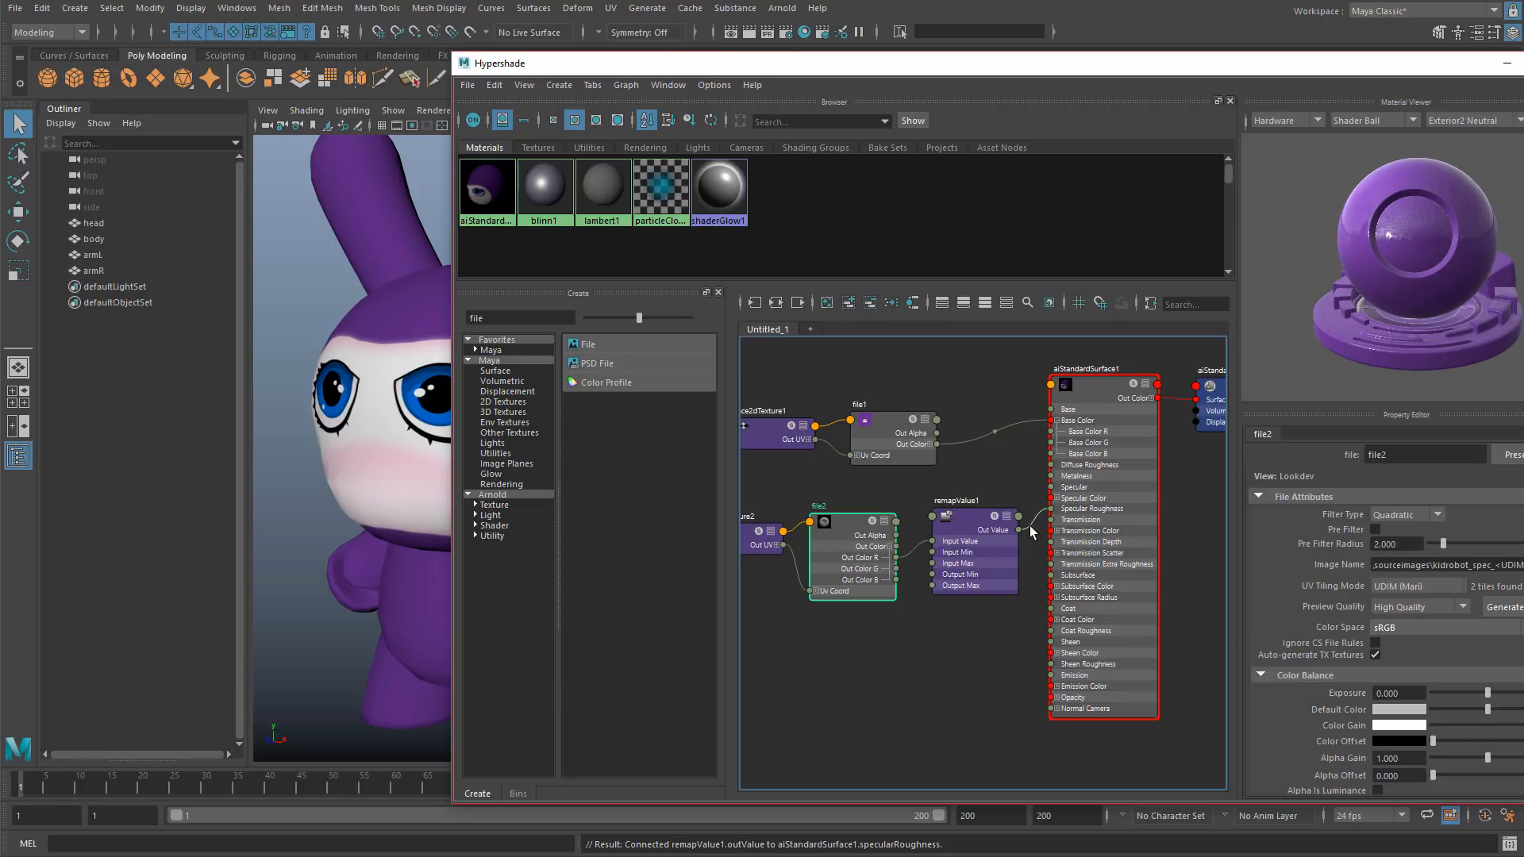
pyautogui.click(974, 520)
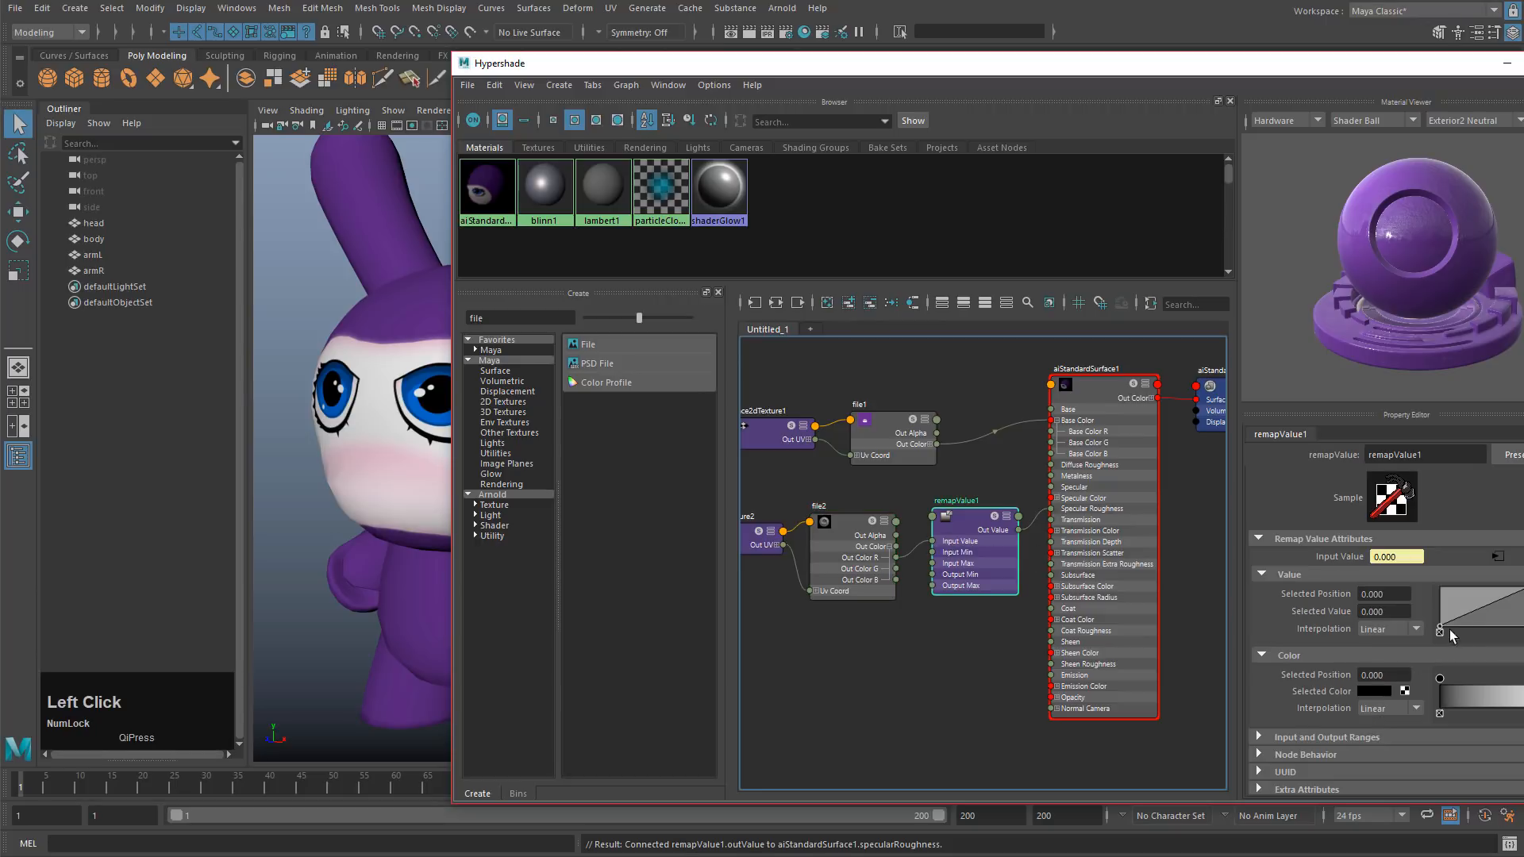
pyautogui.moveTo(1440, 626); pyautogui.dragTo(1438, 616)
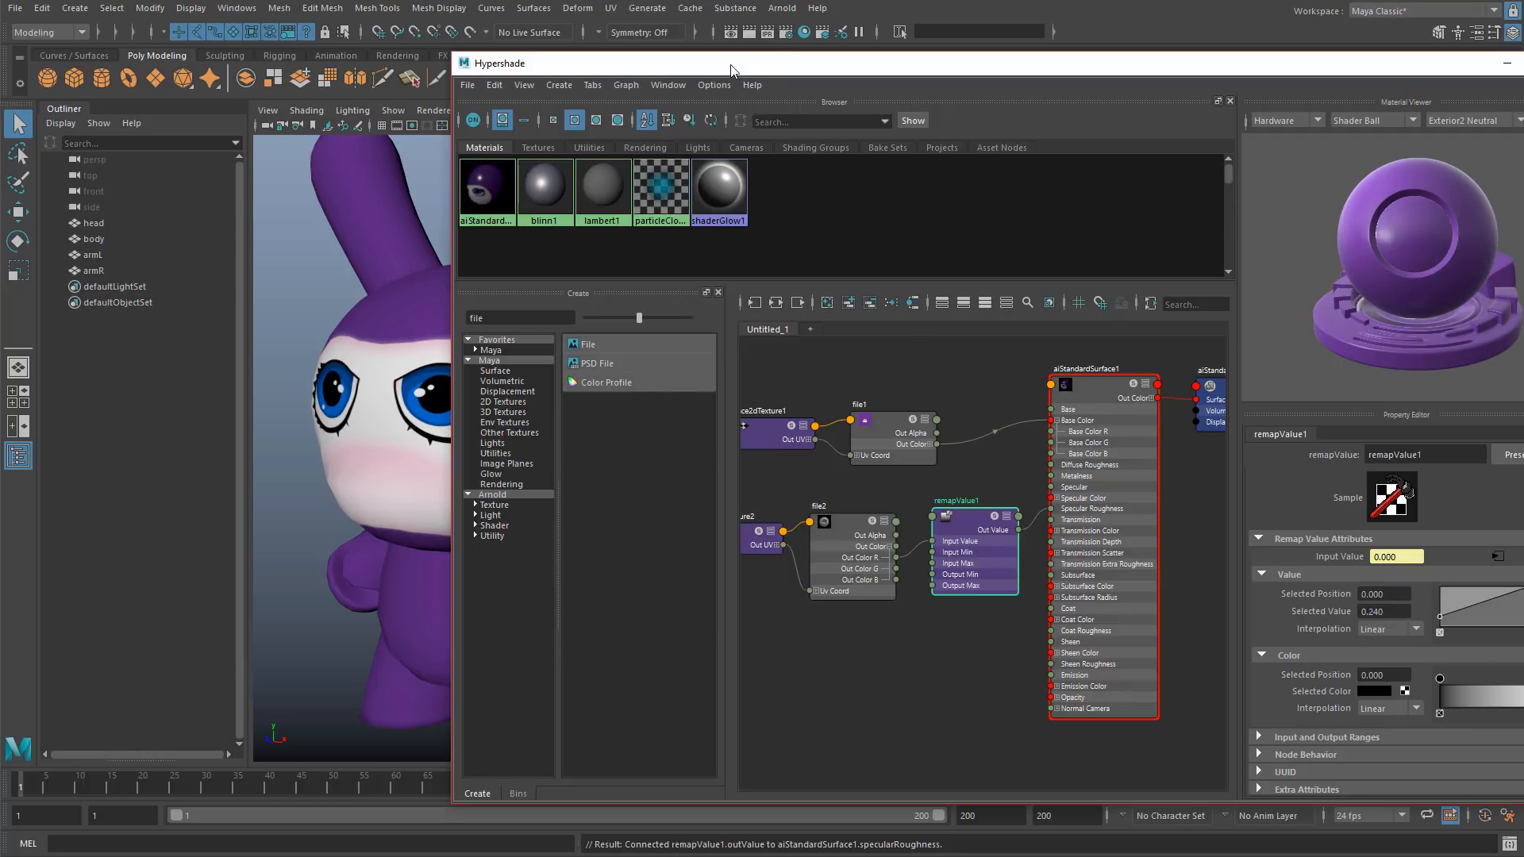
# Step: Close the Hypershade and frame the whole kidrobot in the perspective view
pyautogui.moveTo(731, 70); pyautogui.dragTo(624, 140)
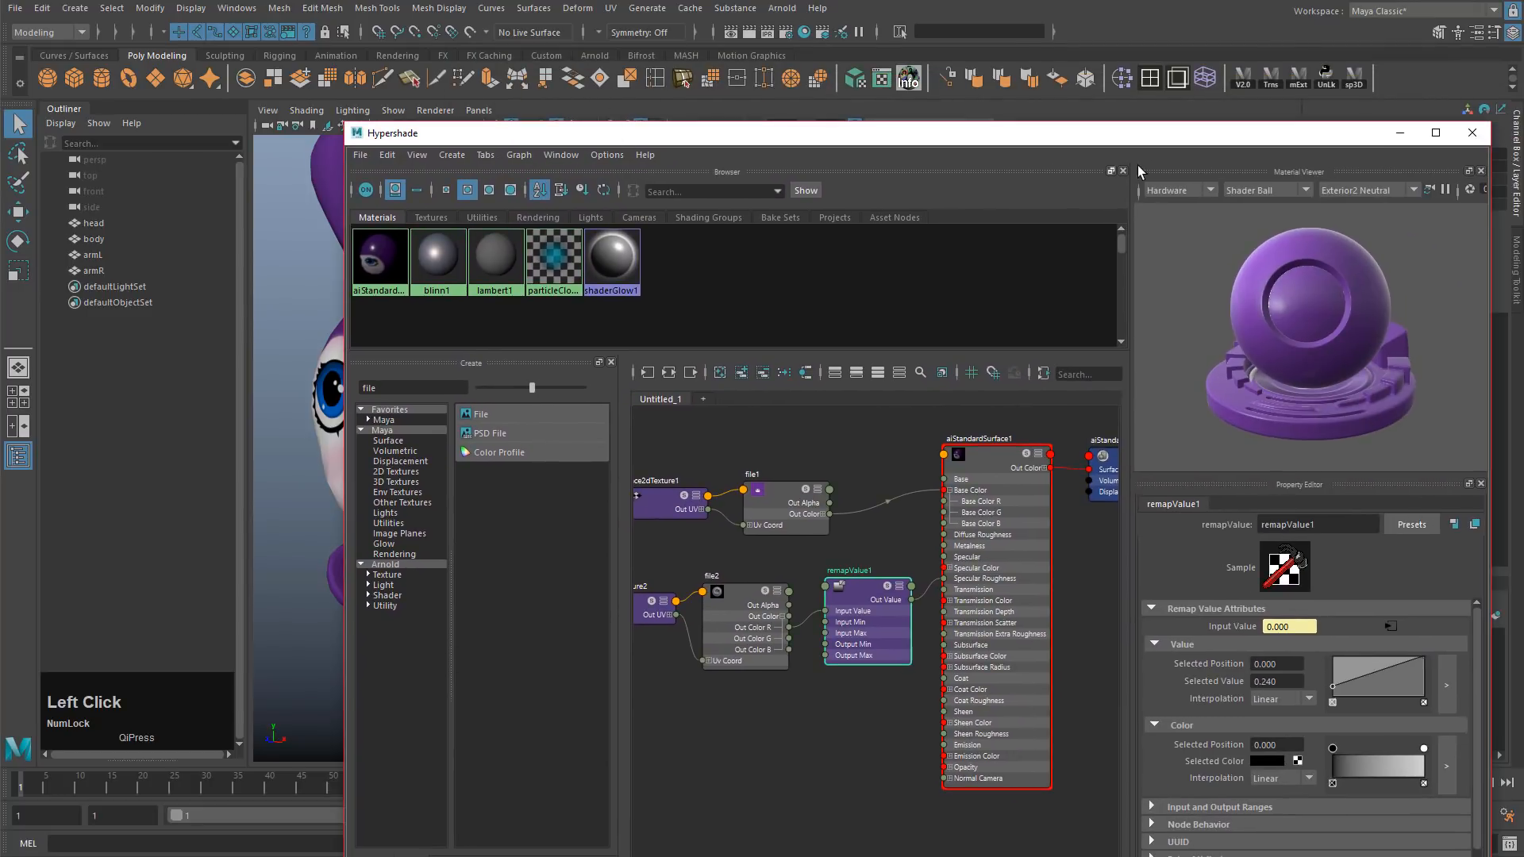
pyautogui.click(1473, 133)
pyautogui.keyDown('alt'); pyautogui.moveTo(825, 337); pyautogui.dragTo(878, 347, button='middle'); pyautogui.keyUp('alt')
pyautogui.keyDown('alt'); pyautogui.moveTo(878, 347); pyautogui.dragTo(847, 350); pyautogui.keyUp('alt')
pyautogui.keyDown('alt'); pyautogui.moveTo(847, 351); pyautogui.dragTo(873, 342, button='middle'); pyautogui.keyUp('alt')
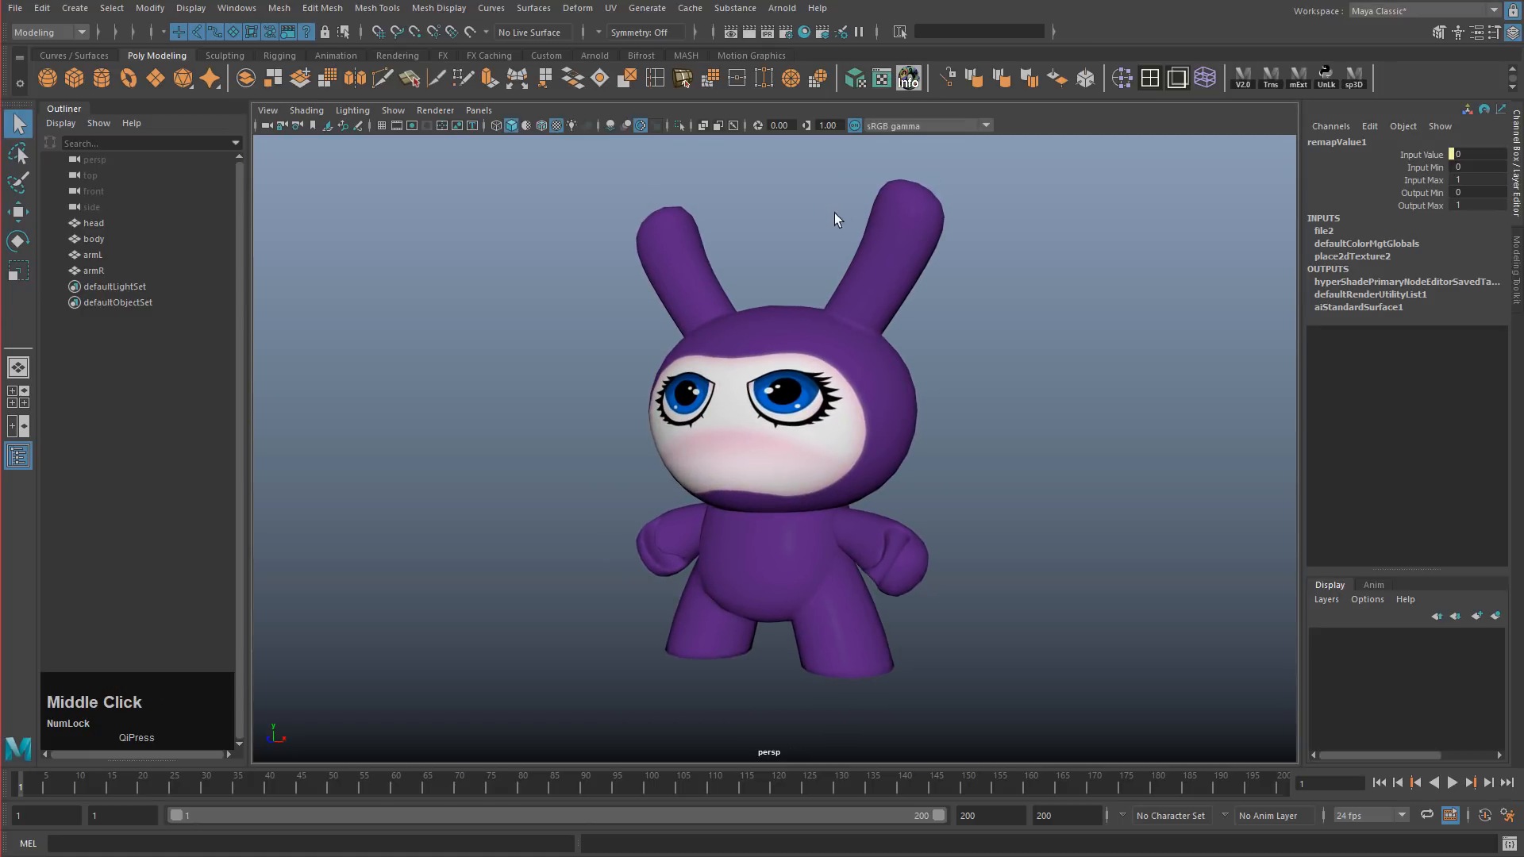
# Step: Check the kidrobot with scene lighting enabled in the viewport, and return to textured display
pyautogui.click(782, 10)
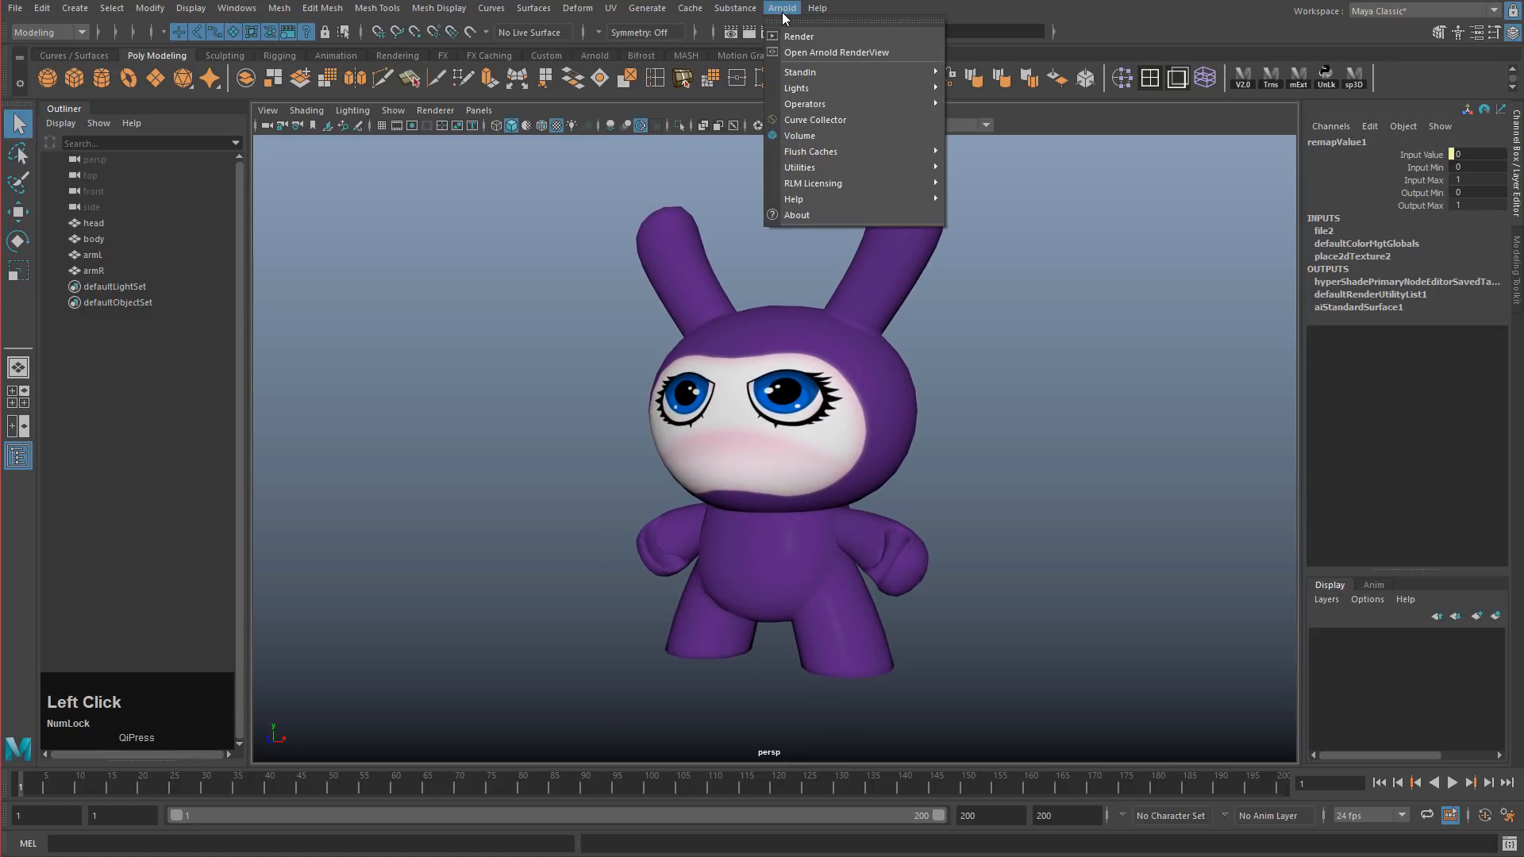
pyautogui.click(782, 14)
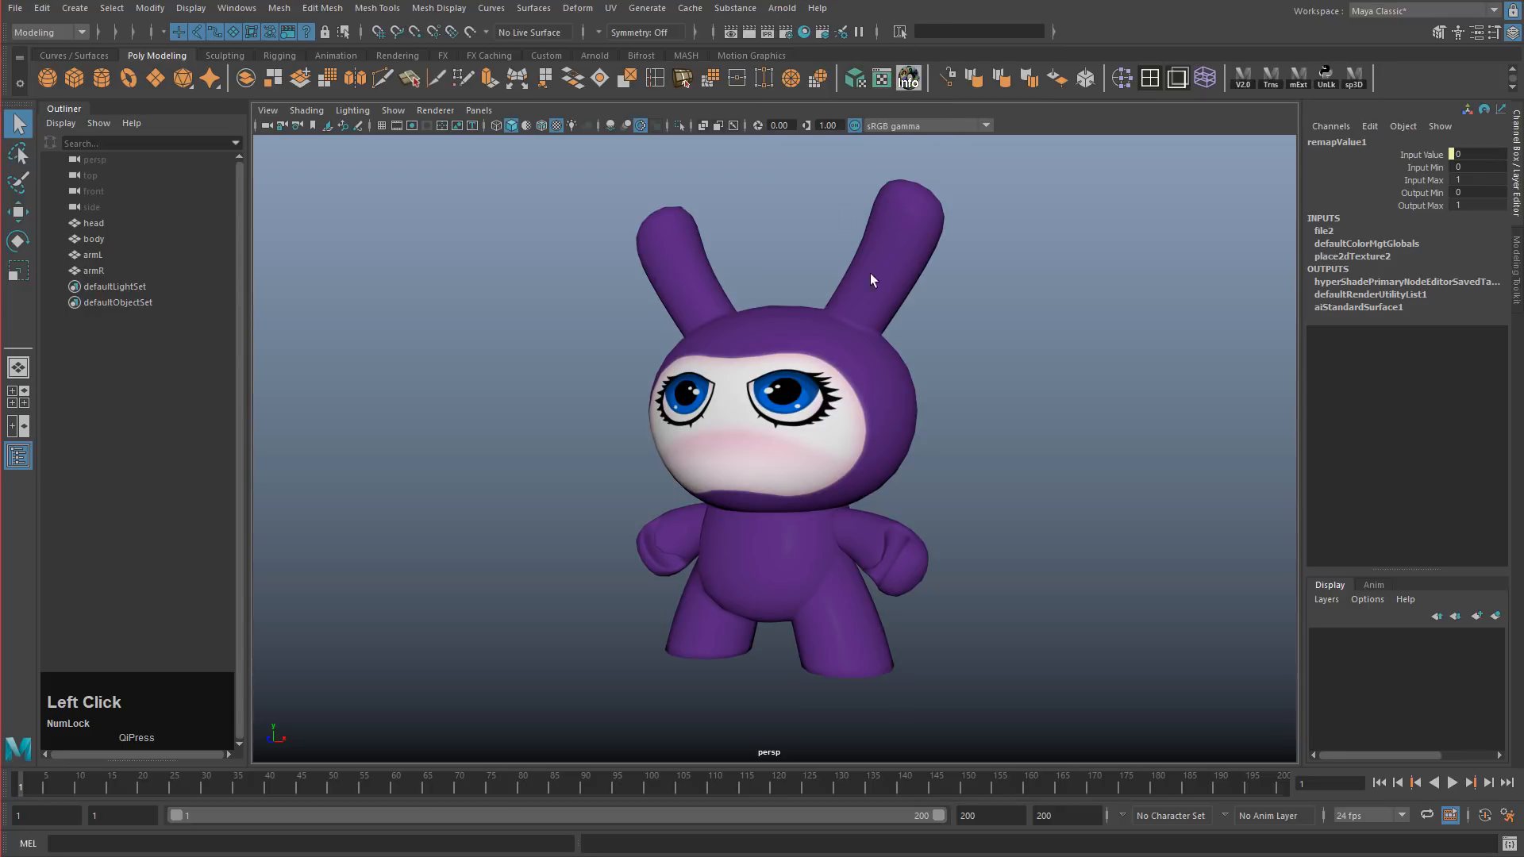
pyautogui.press('7')
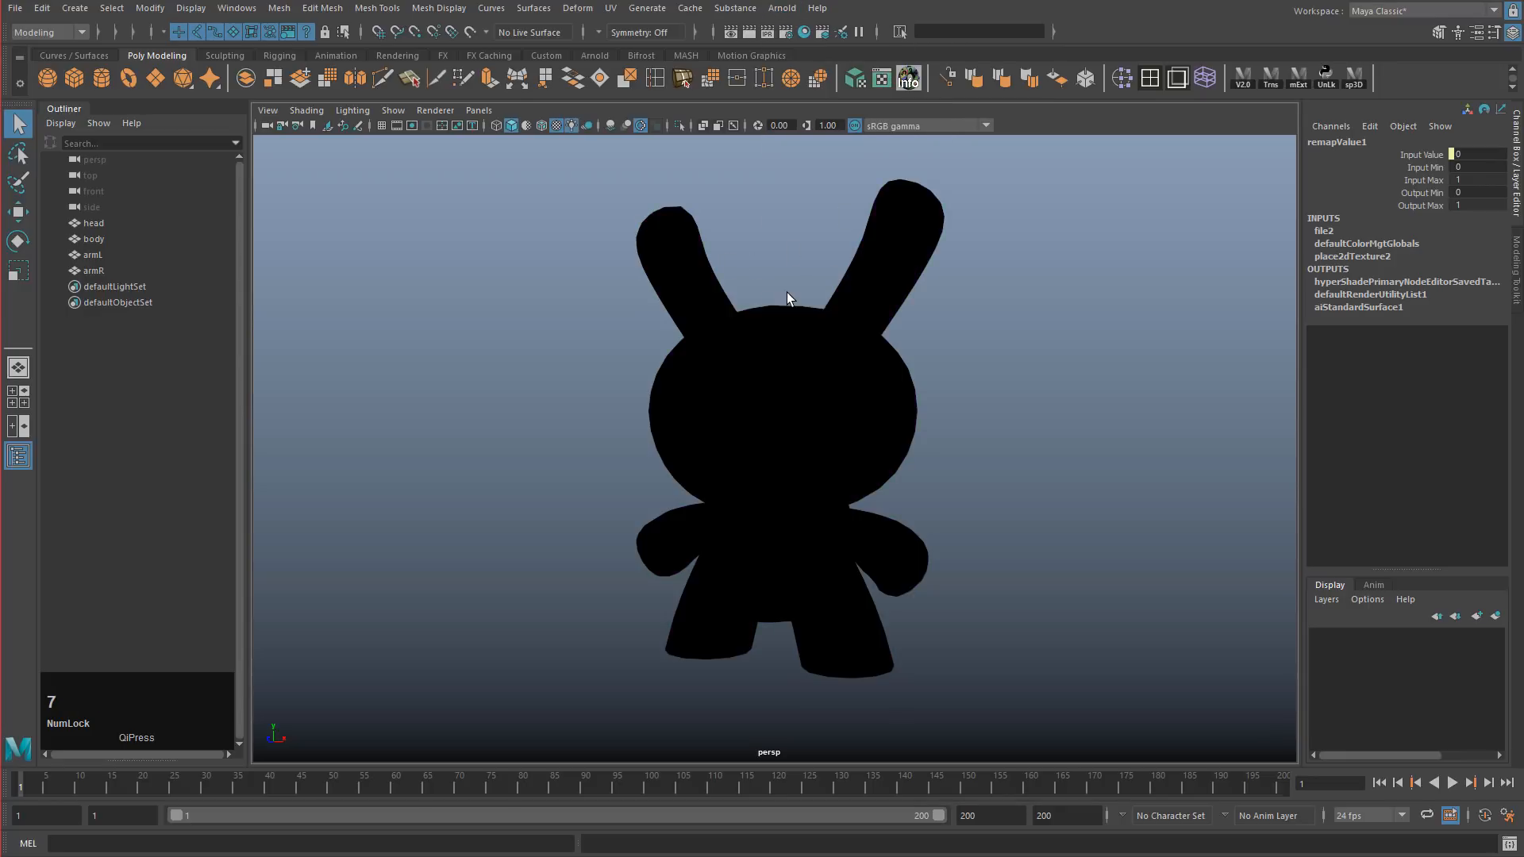
pyautogui.keyDown('alt'); pyautogui.moveTo(630, 317); pyautogui.dragTo(664, 320); pyautogui.keyUp('alt')
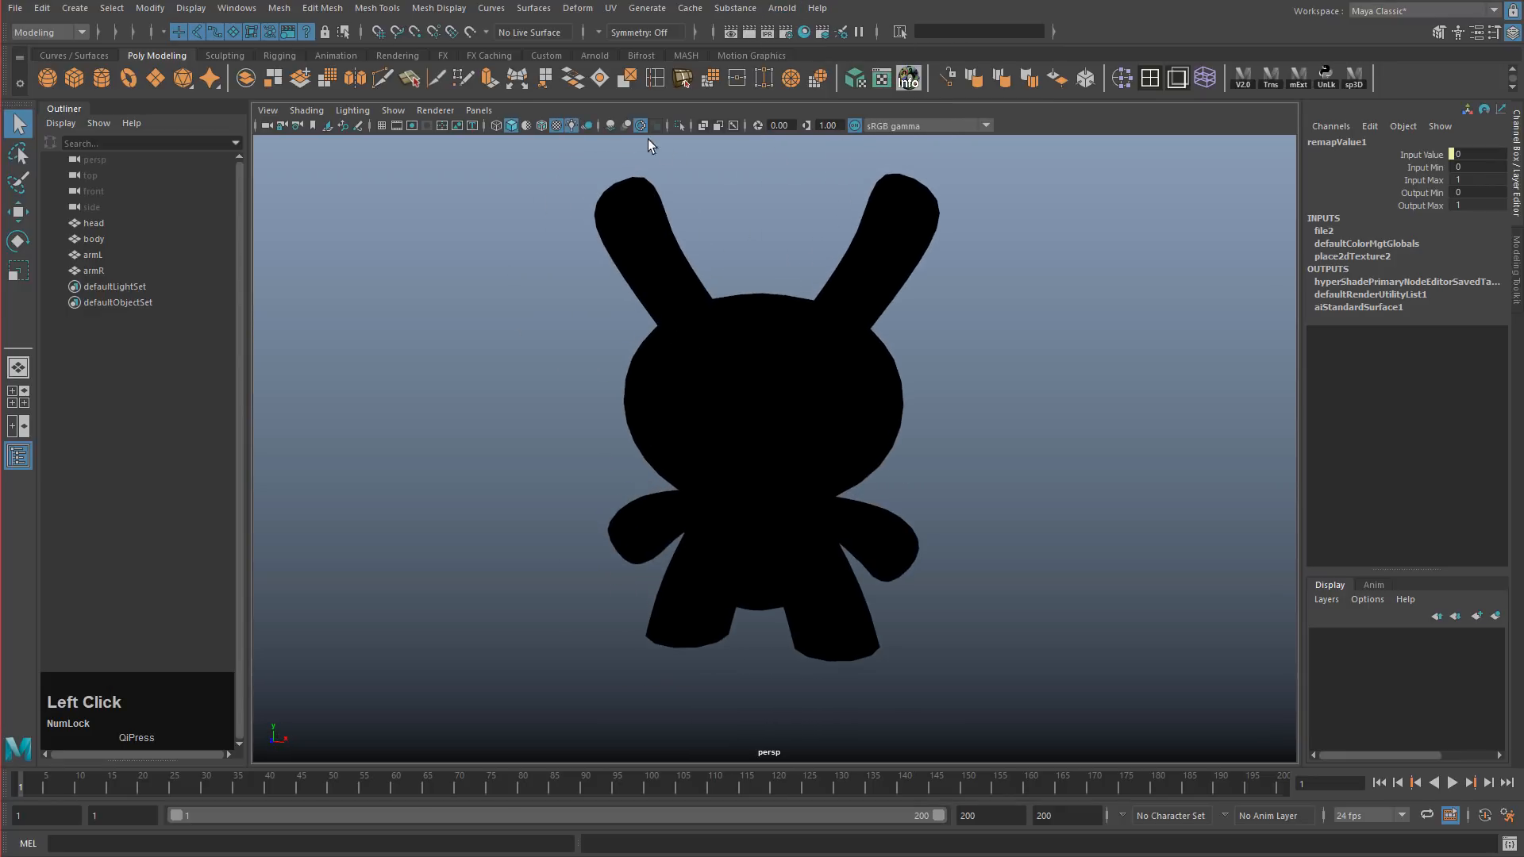
pyautogui.keyDown('alt'); pyautogui.moveTo(754, 274); pyautogui.dragTo(797, 250); pyautogui.keyUp('alt')
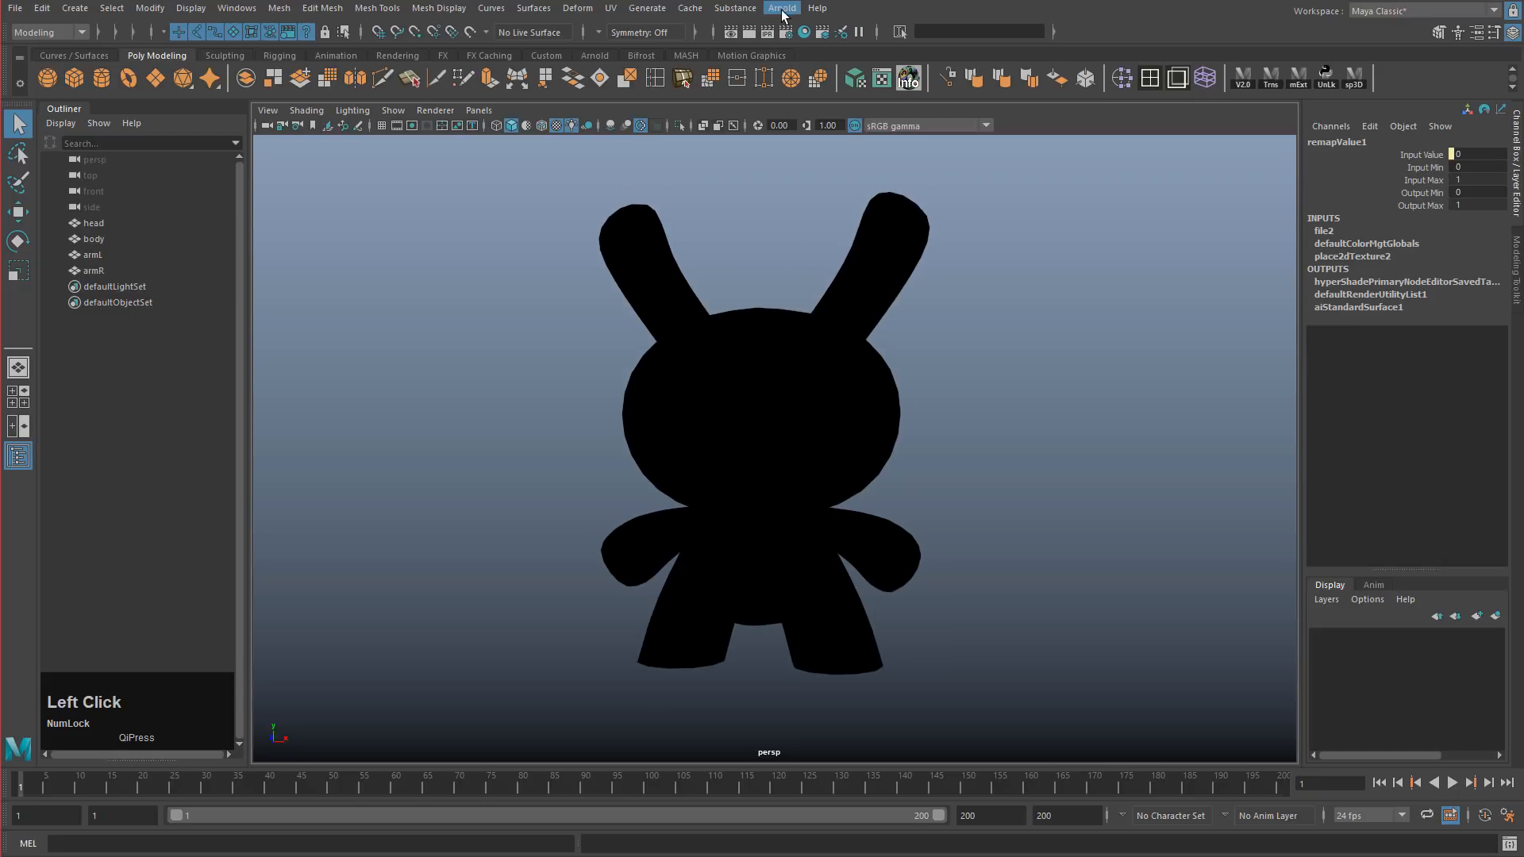
pyautogui.press('6')
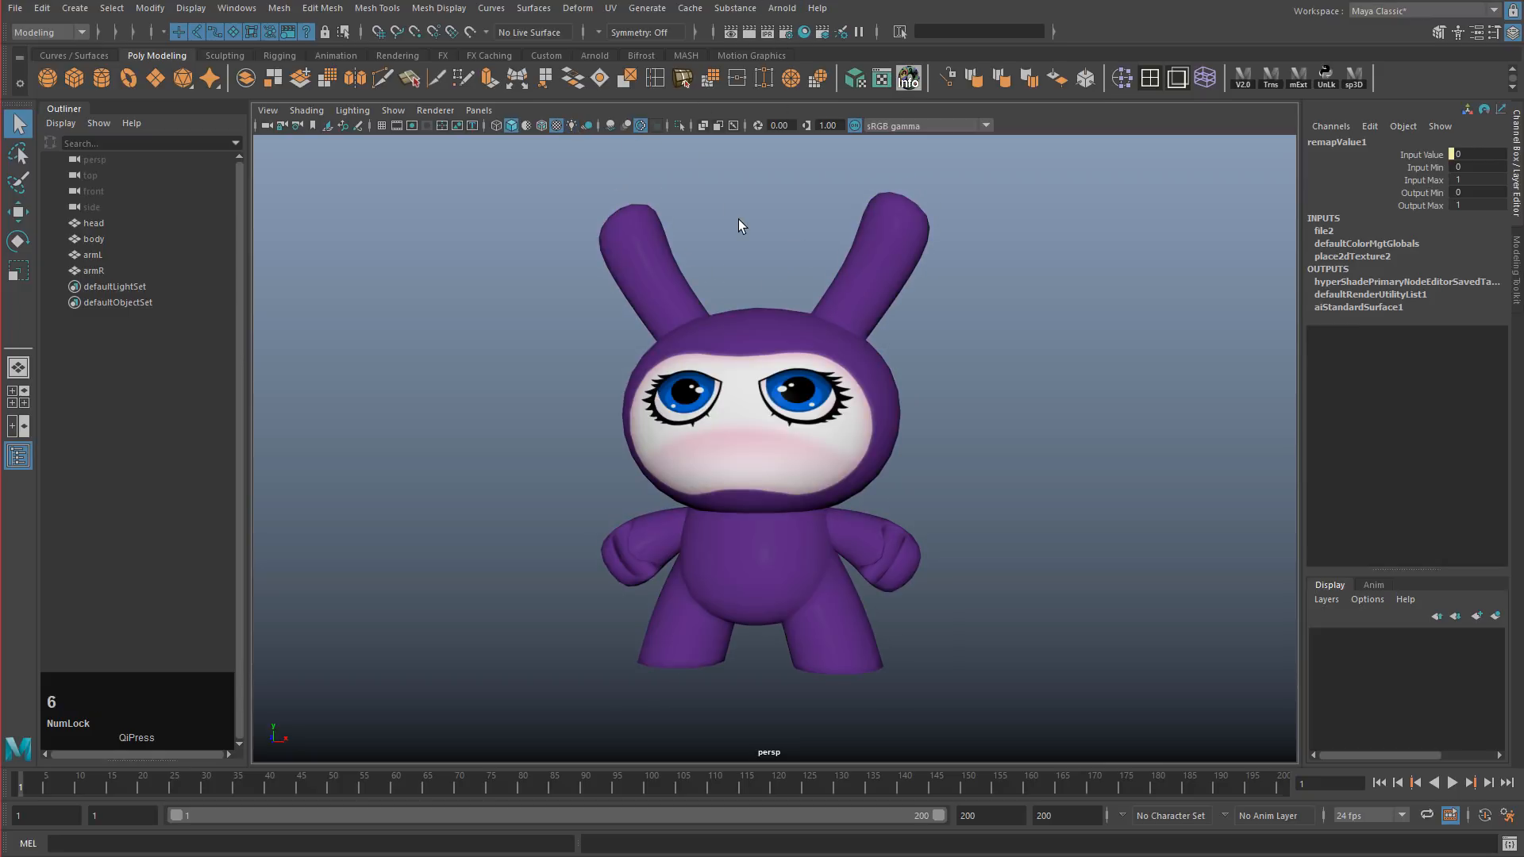
# Step: Compare wireframe, shaded, textured and lit display modes on the kidrobot from different angles, ending in textured display
pyautogui.press('4')
pyautogui.press('5')
pyautogui.press('6')
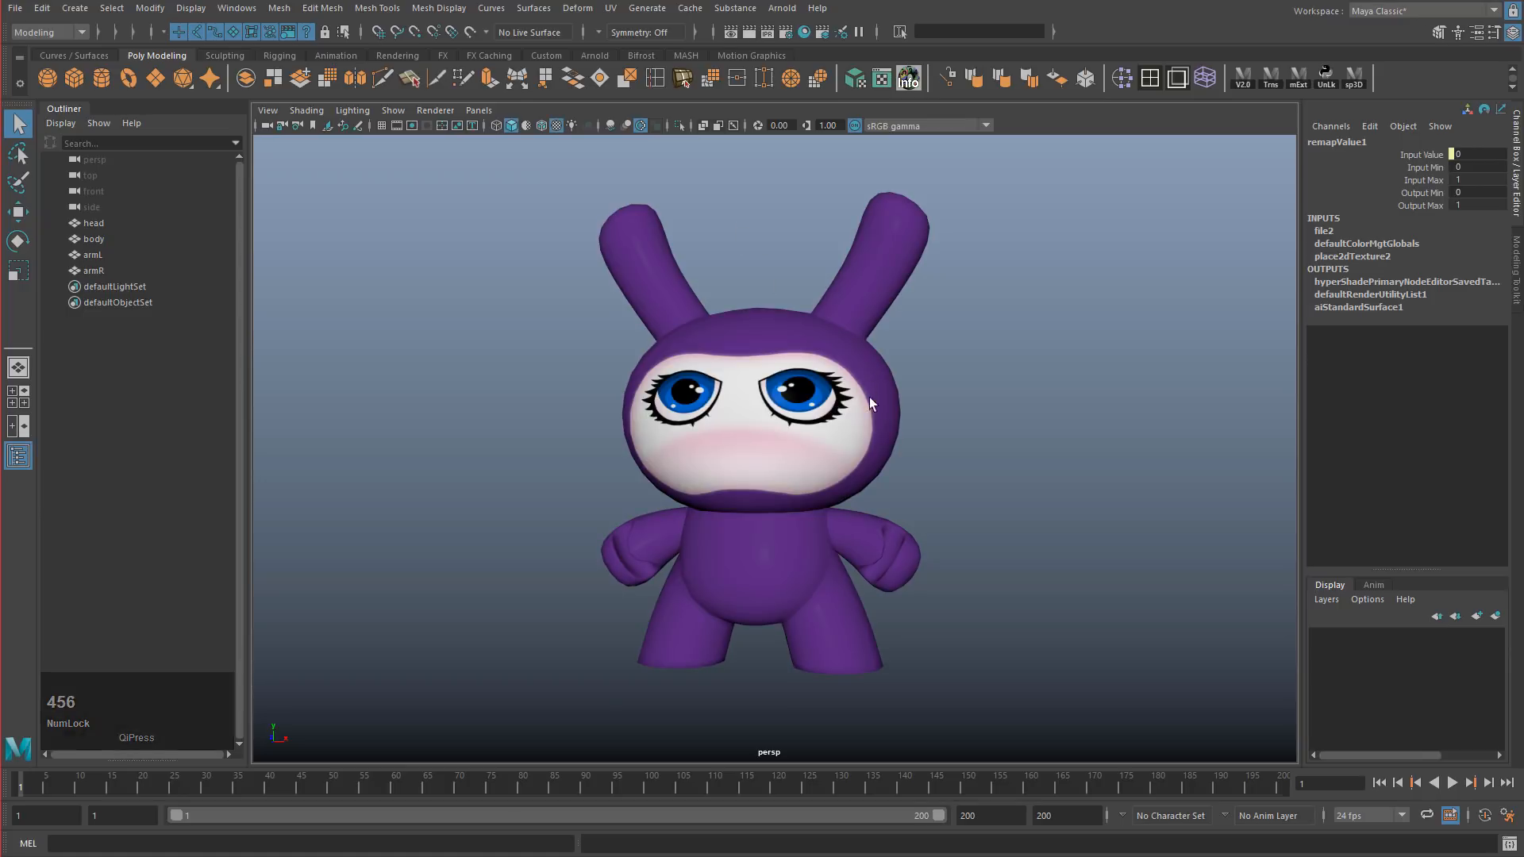
pyautogui.keyDown('alt'); pyautogui.moveTo(869, 397); pyautogui.dragTo(892, 432); pyautogui.keyUp('alt')
pyautogui.keyDown('alt'); pyautogui.moveTo(892, 432); pyautogui.dragTo(1016, 470, button='right'); pyautogui.keyUp('alt')
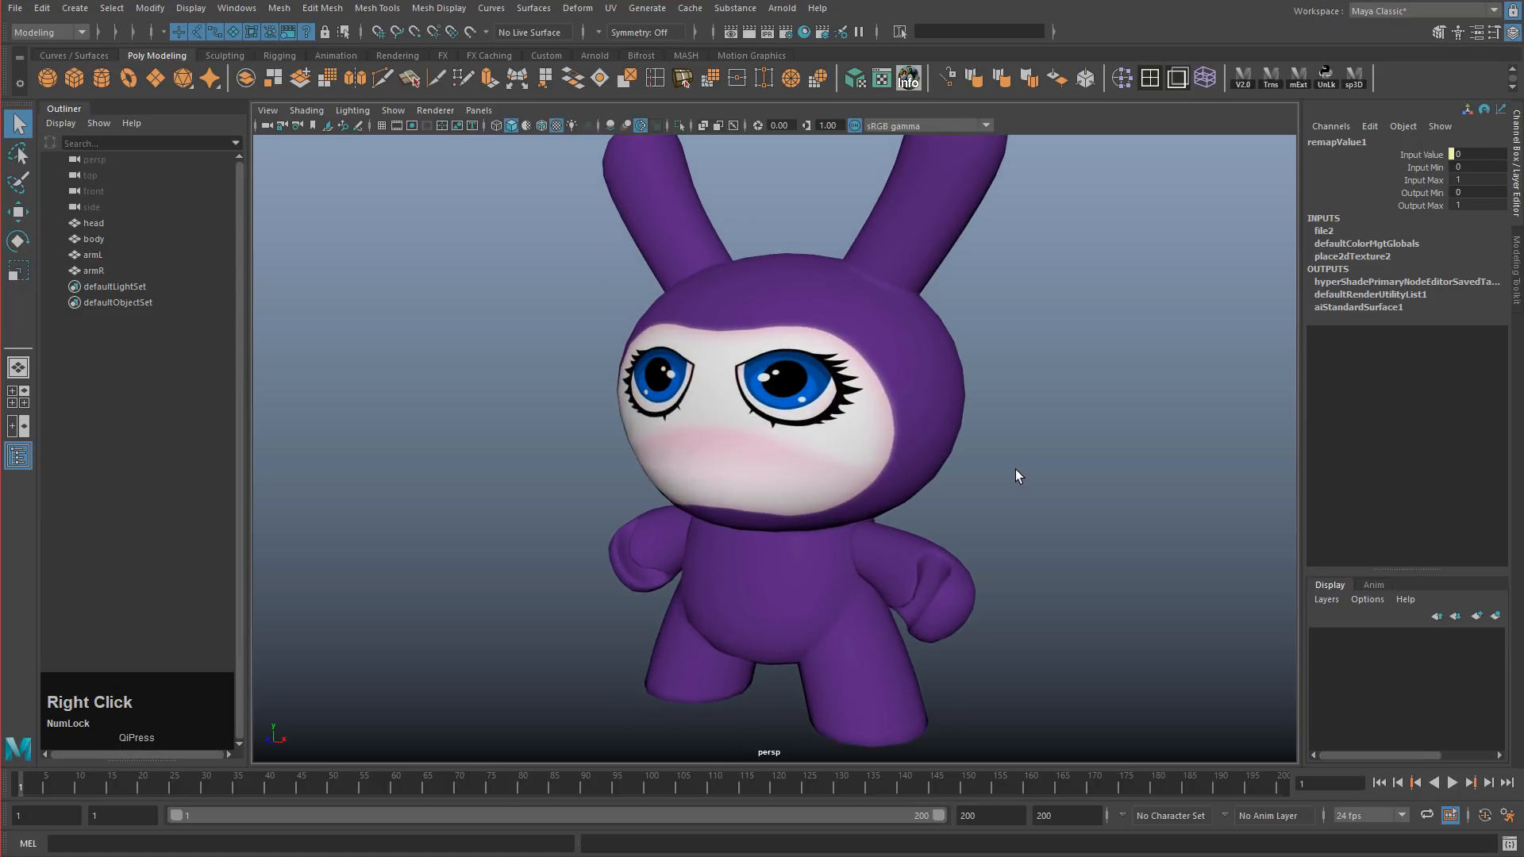
pyautogui.press('7')
pyautogui.press('6')
pyautogui.keyDown('alt'); pyautogui.moveTo(991, 446); pyautogui.dragTo(929, 381); pyautogui.keyUp('alt')
pyautogui.keyDown('alt'); pyautogui.moveTo(929, 381); pyautogui.dragTo(919, 347, button='right'); pyautogui.keyUp('alt')
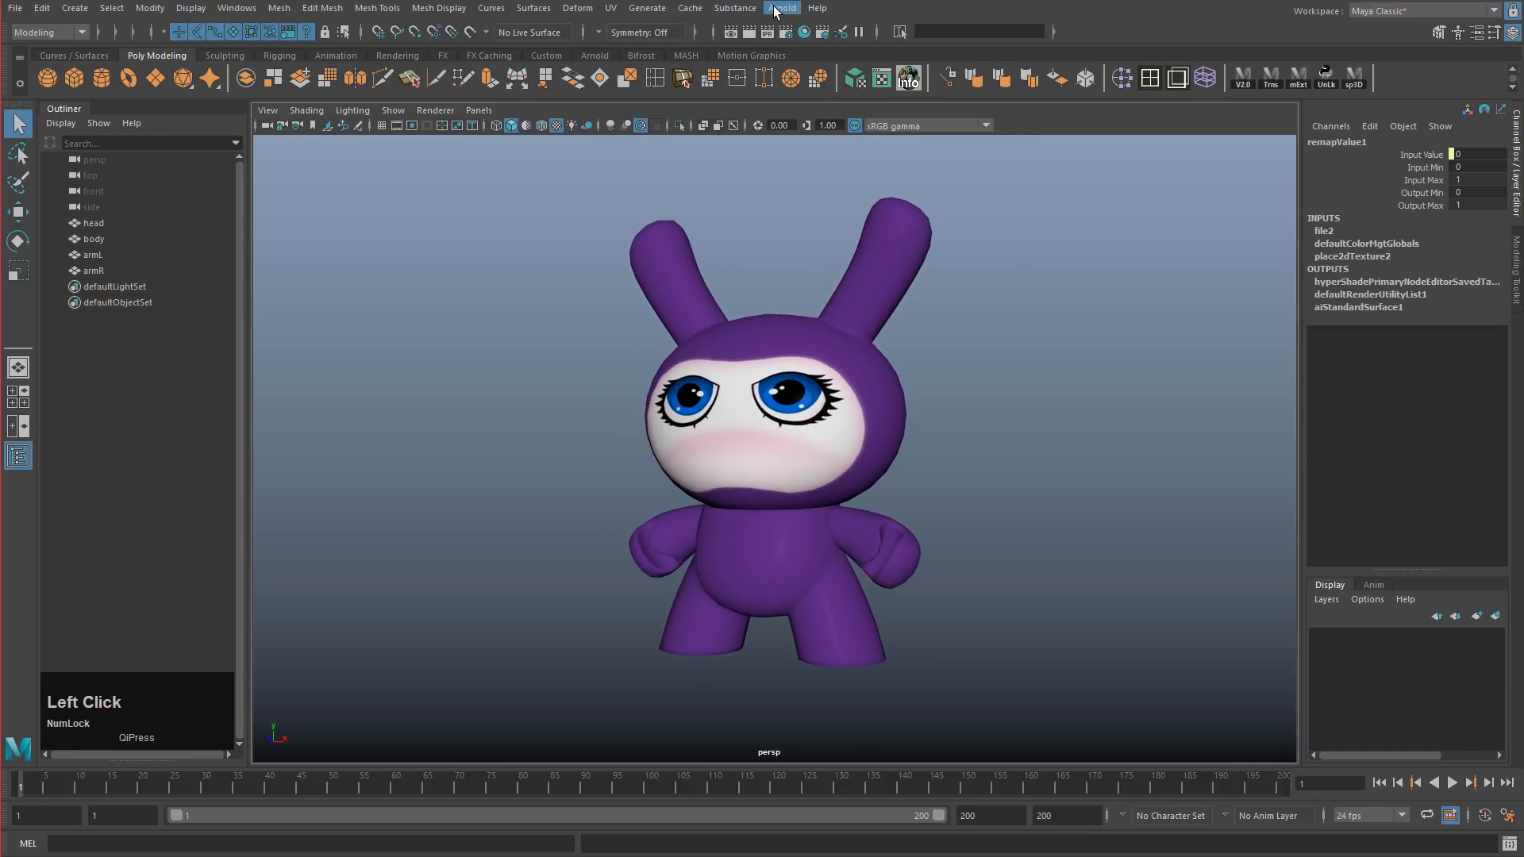
# Step: Add an Arnold skydome light to the scene around the kidrobot
pyautogui.click(777, 10)
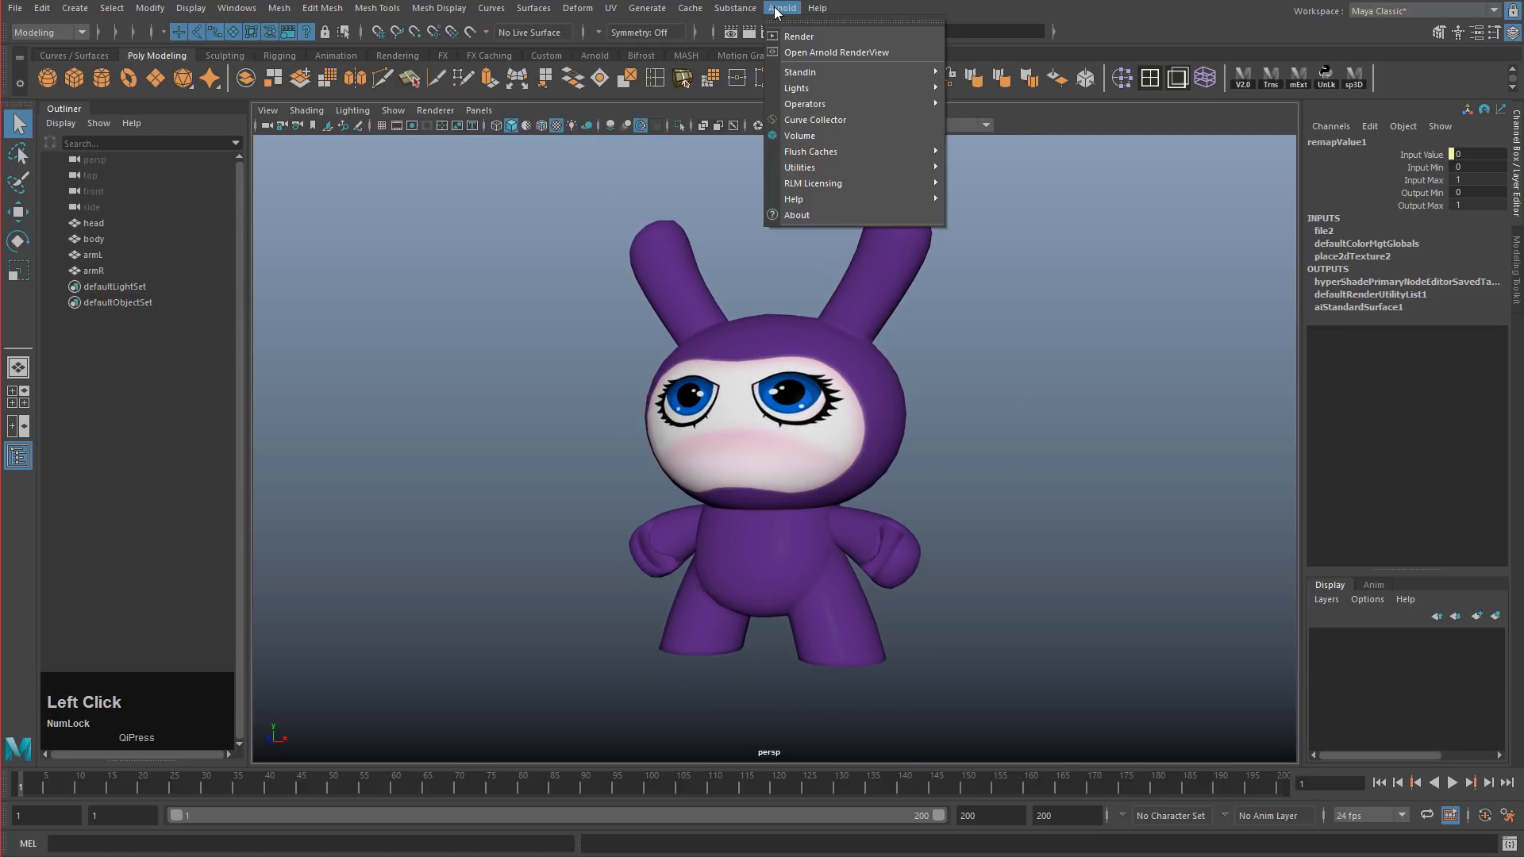
pyautogui.moveTo(816, 90)
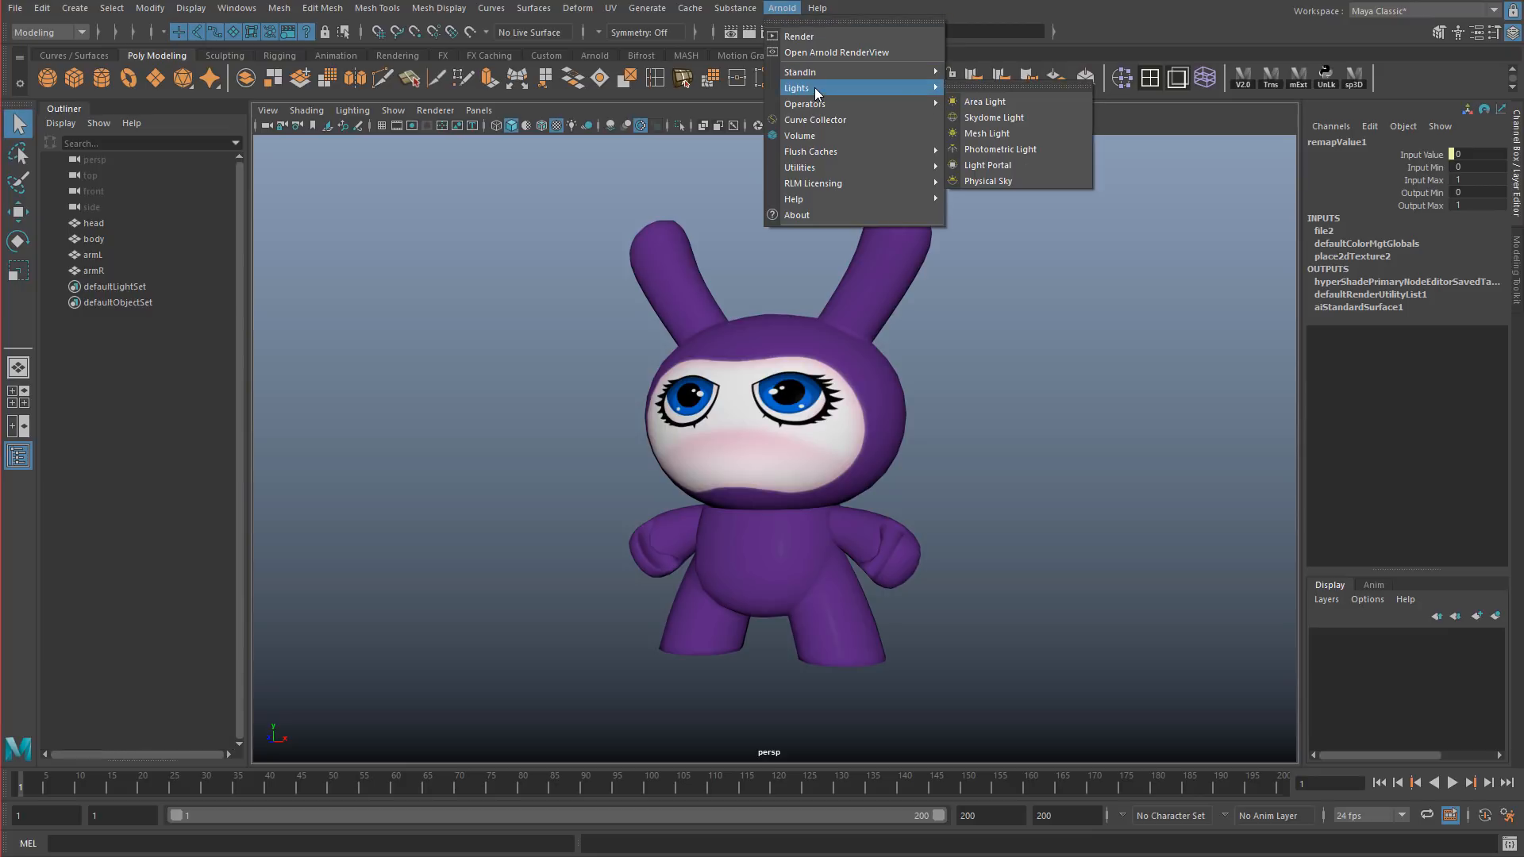
pyautogui.click(784, 8)
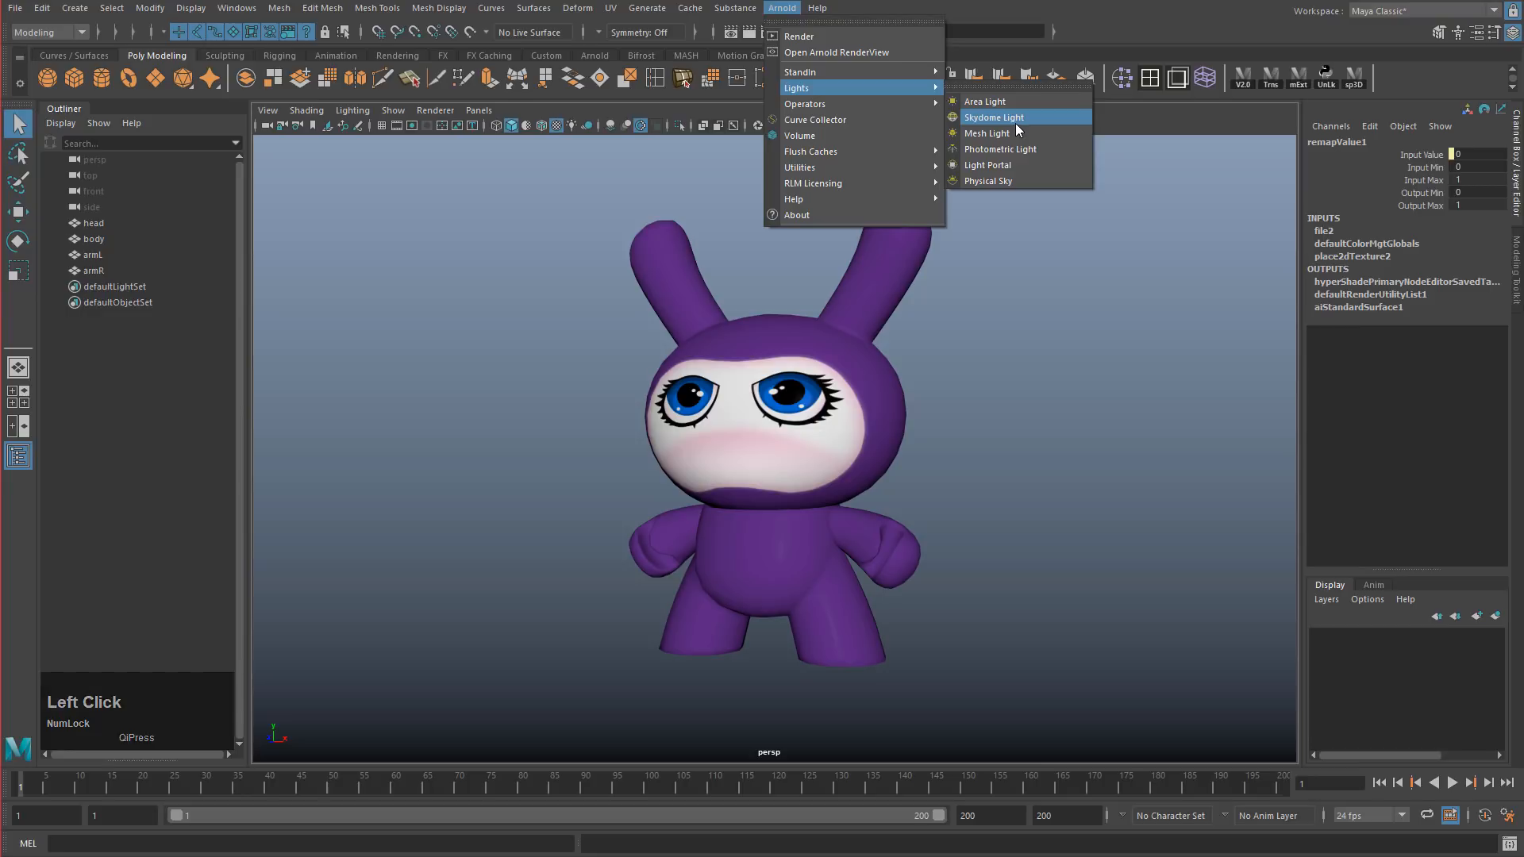
pyautogui.click(1016, 121)
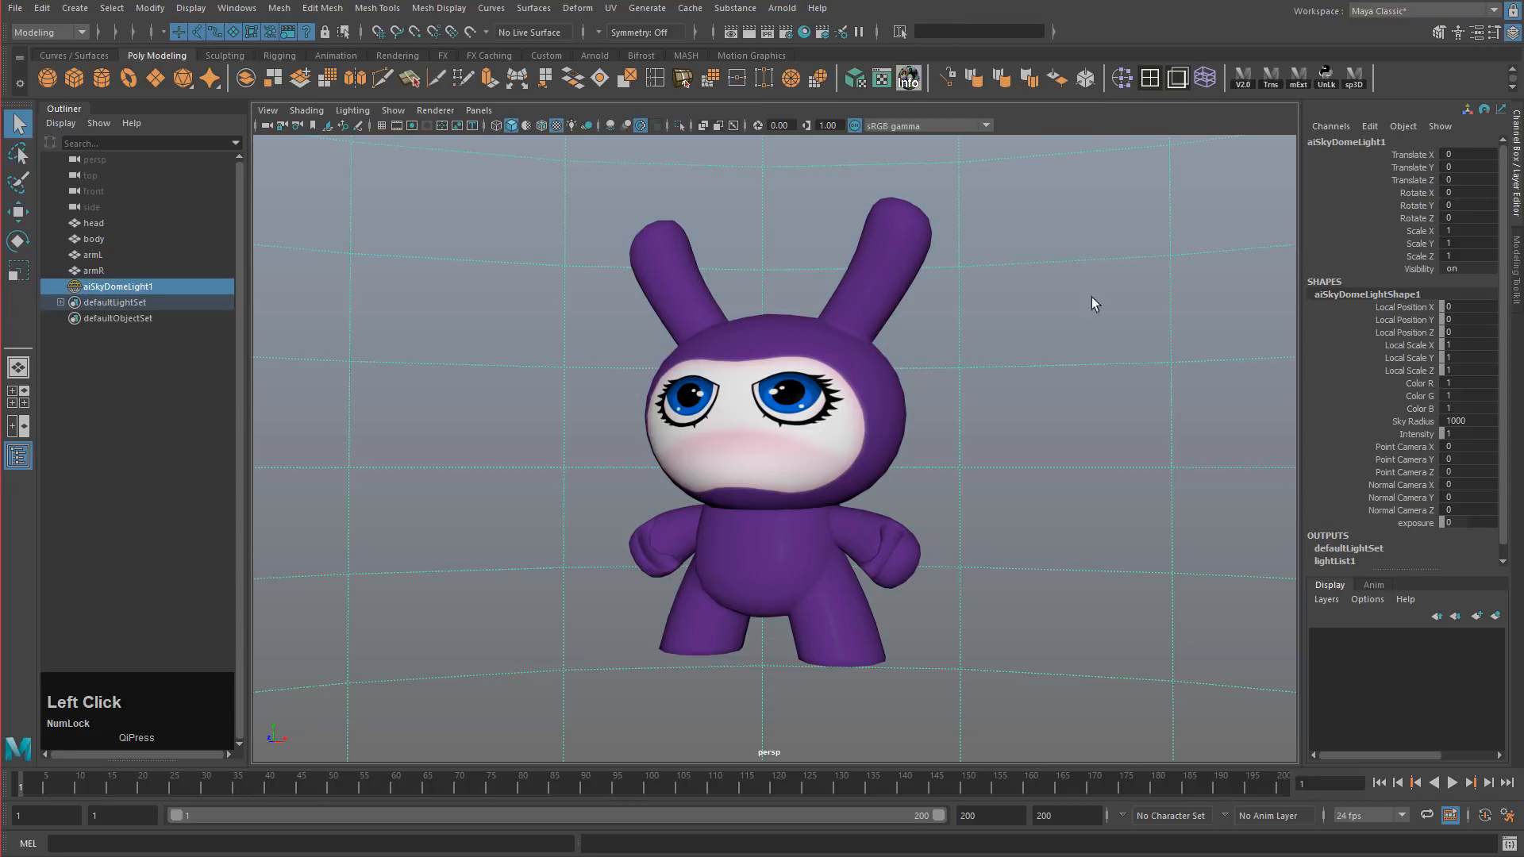
pyautogui.keyDown('alt'); pyautogui.moveTo(1108, 450); pyautogui.dragTo(651, 335, button='right'); pyautogui.keyUp('alt')
pyautogui.keyDown('alt'); pyautogui.moveTo(970, 392); pyautogui.dragTo(589, 305, button='right'); pyautogui.keyUp('alt')
pyautogui.keyDown('alt'); pyautogui.moveTo(850, 373); pyautogui.dragTo(865, 405, button='right'); pyautogui.keyUp('alt')
pyautogui.keyDown('alt'); pyautogui.moveTo(656, 361); pyautogui.dragTo(882, 414, button='right'); pyautogui.keyUp('alt')
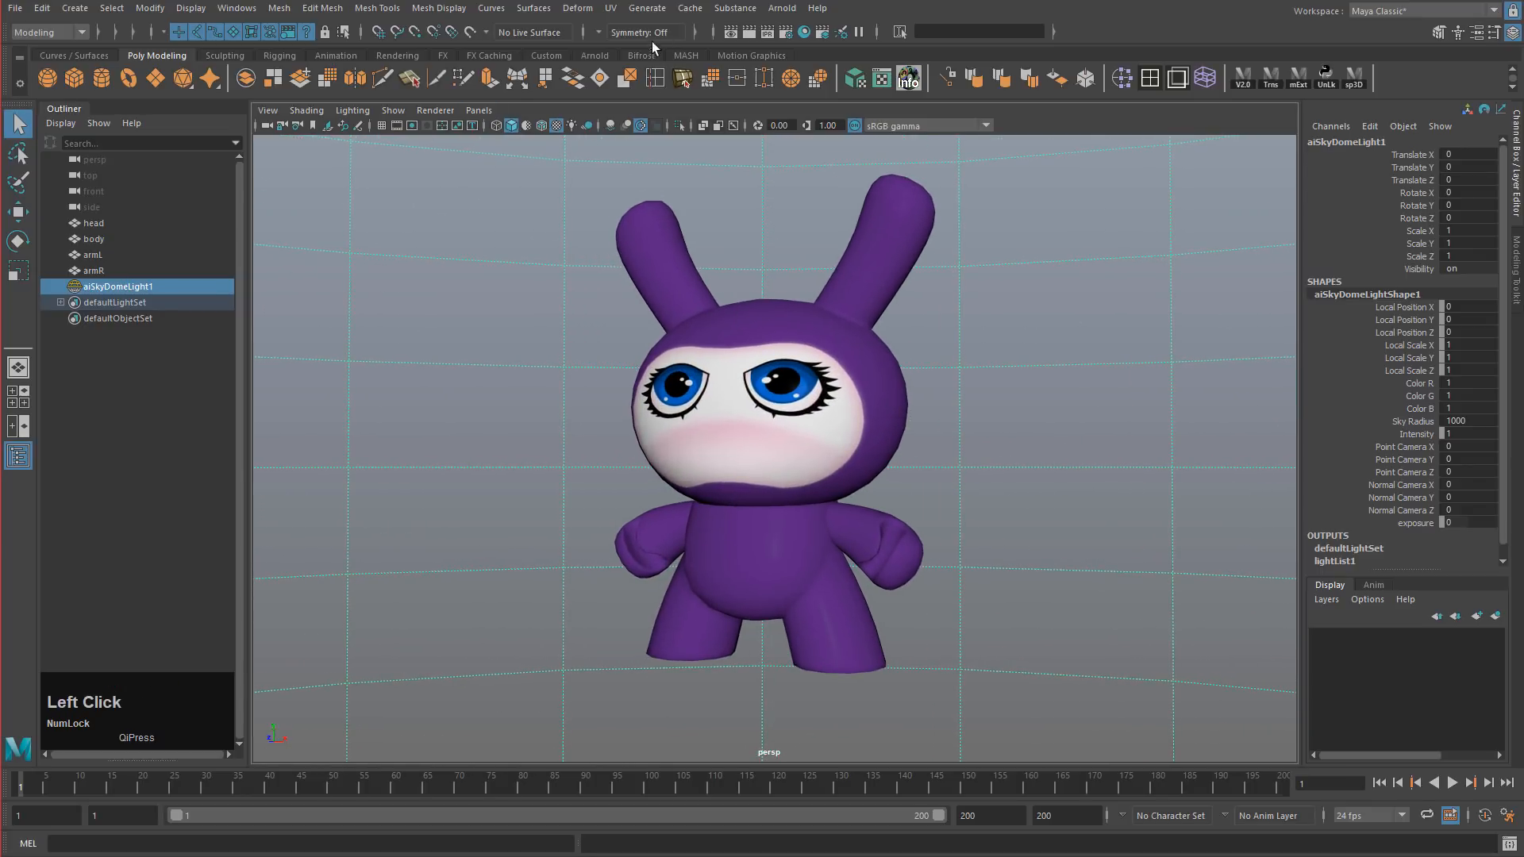
# Step: Open the render settings and set the renderer to Arnold Renderer
pyautogui.click(785, 32)
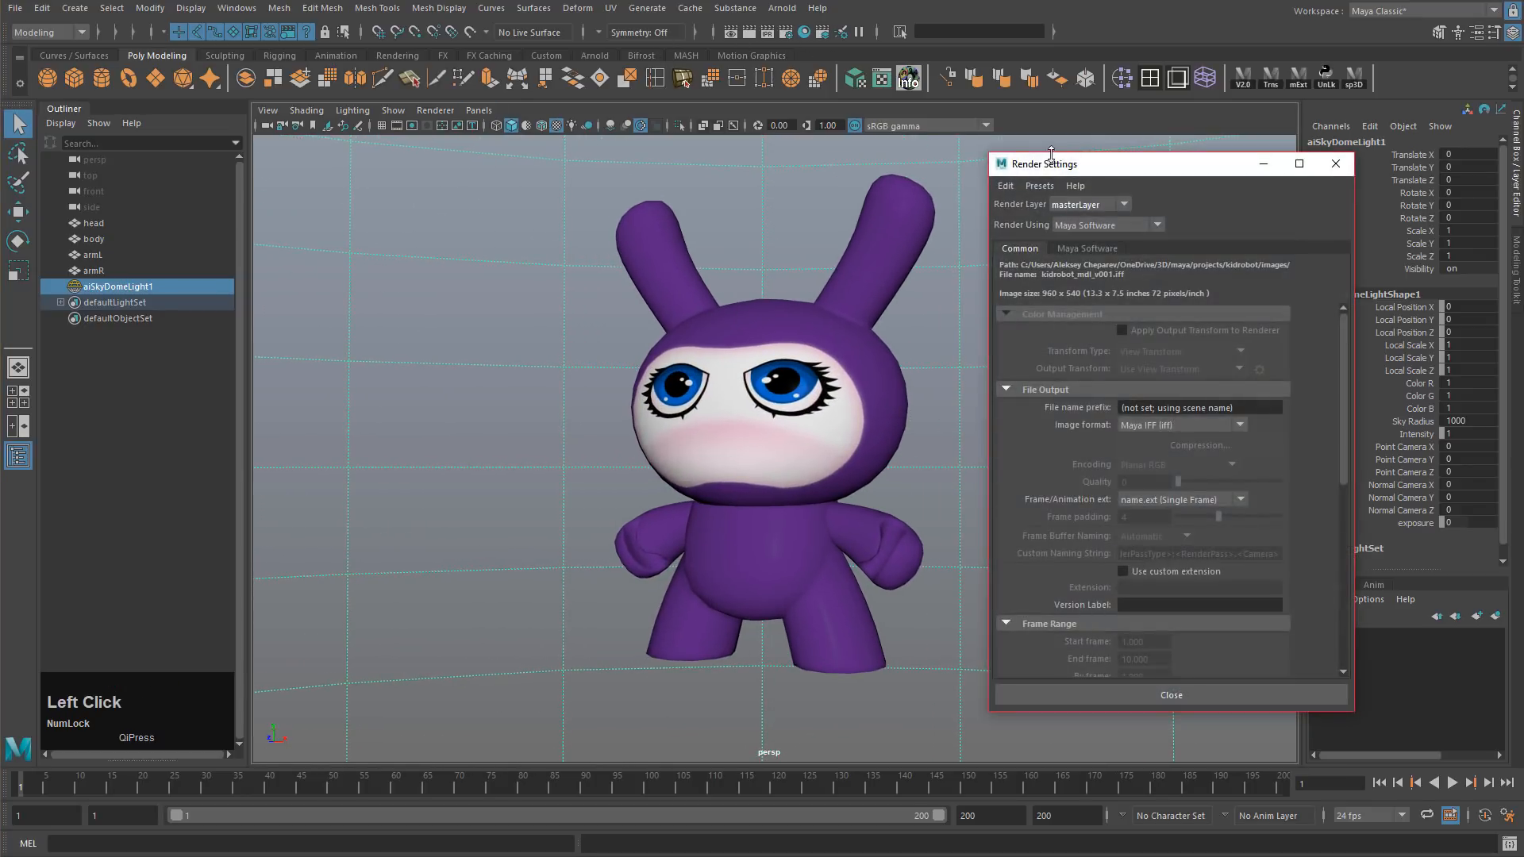
pyautogui.moveTo(1051, 156); pyautogui.dragTo(686, 73)
pyautogui.click(709, 146)
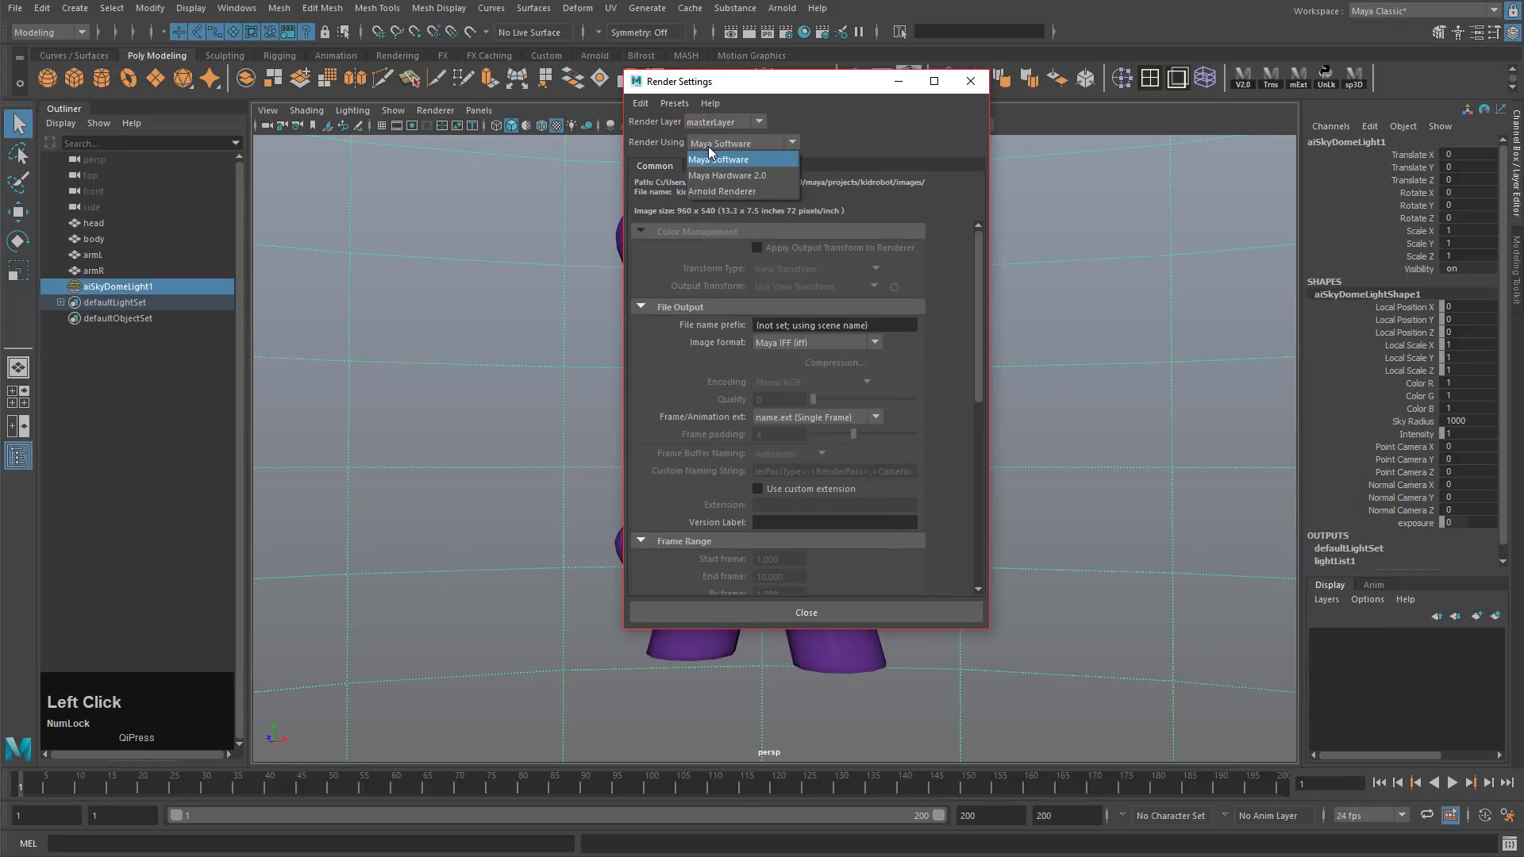
pyautogui.click(716, 189)
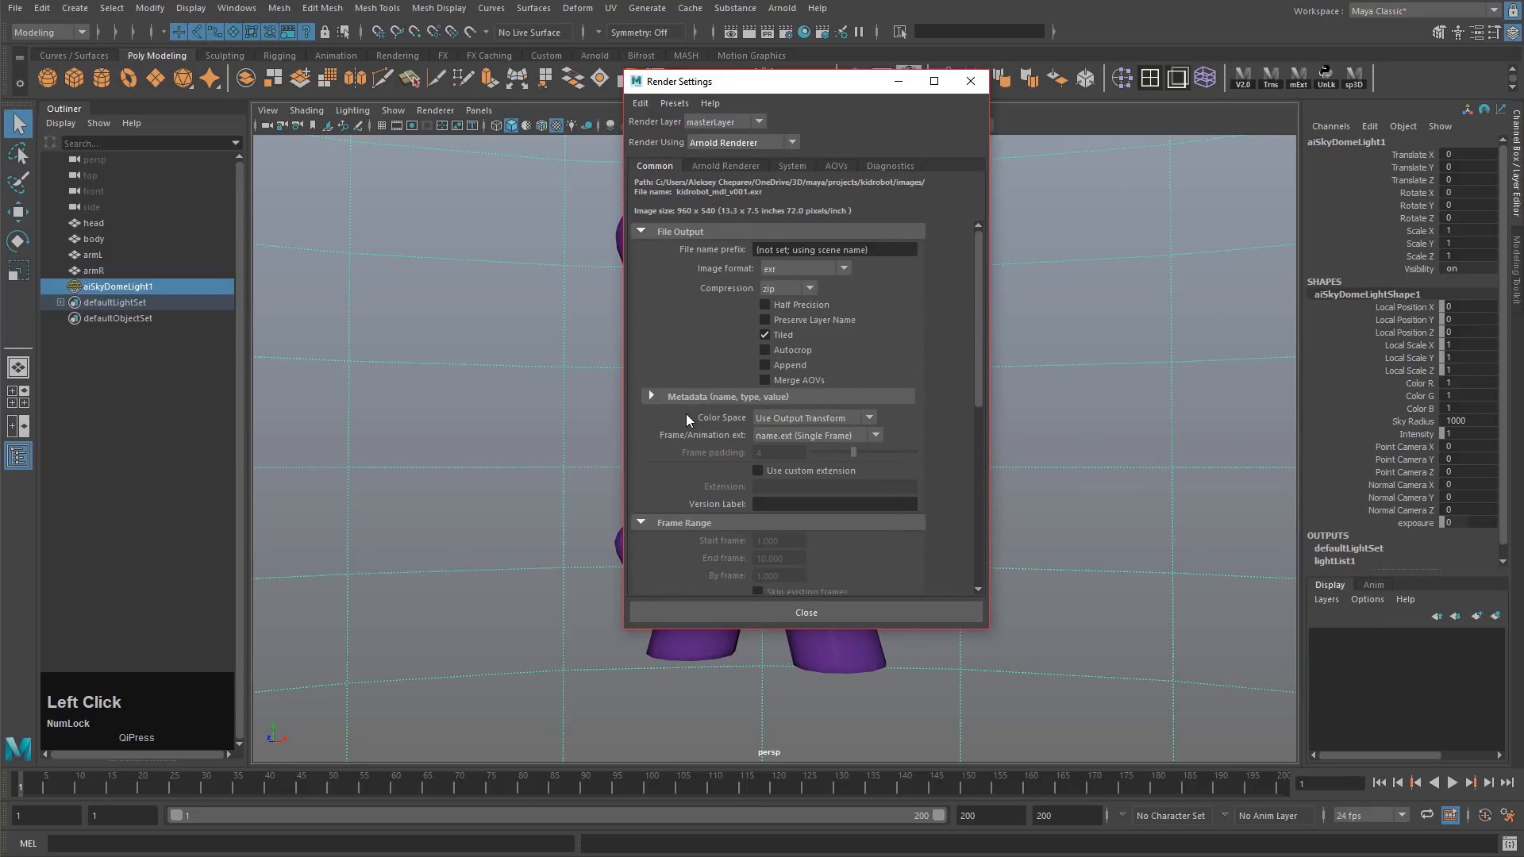
# Step: Keep persp as the renderable camera and set the image size preset to HD_720
pyautogui.scroll(-8, 684, 413)
pyautogui.click(770, 395)
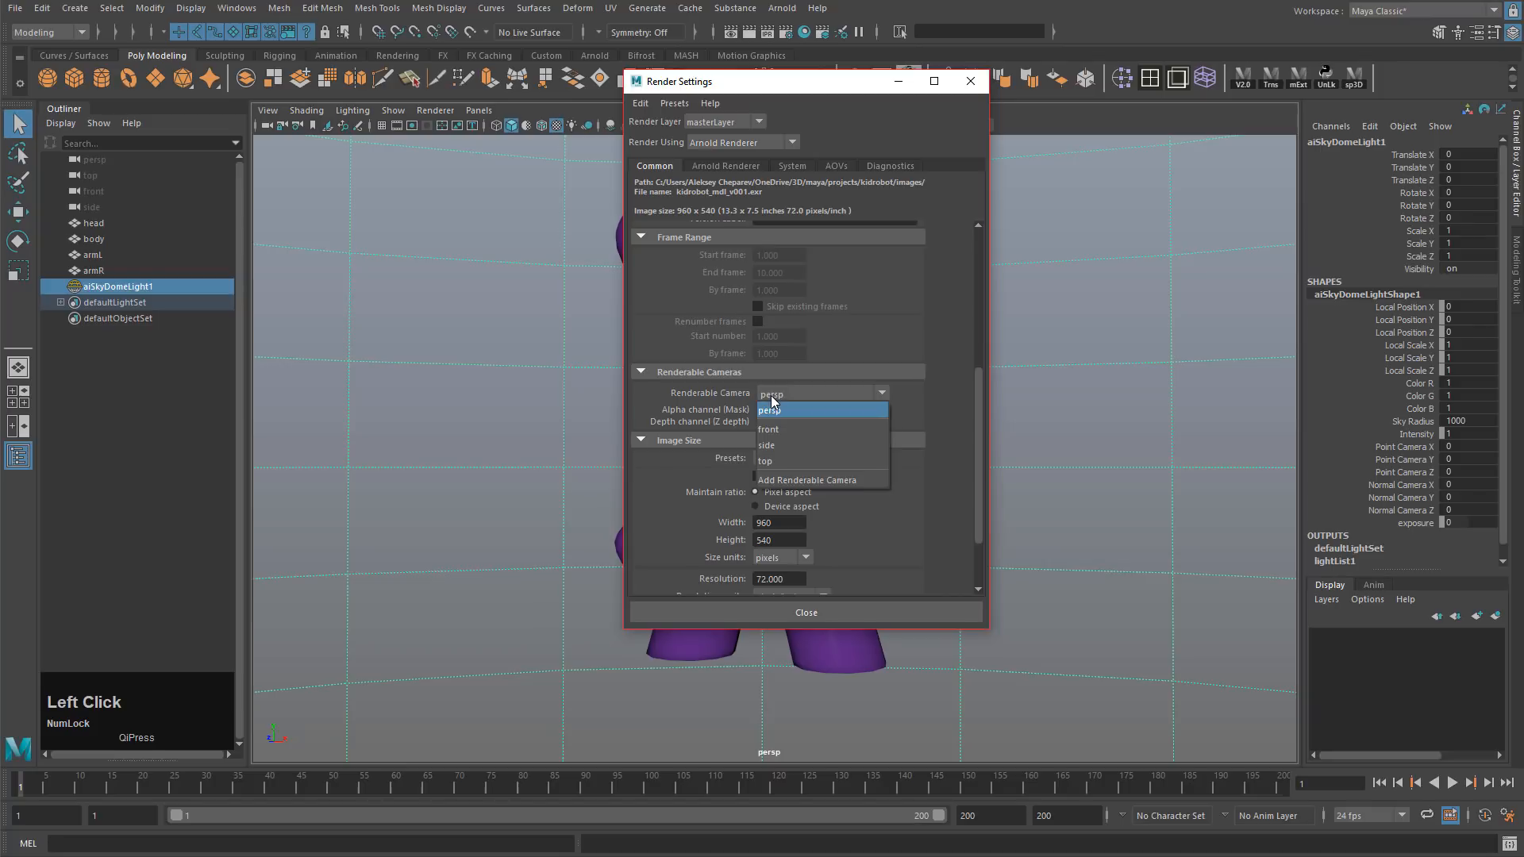
pyautogui.click(770, 396)
pyautogui.click(789, 459)
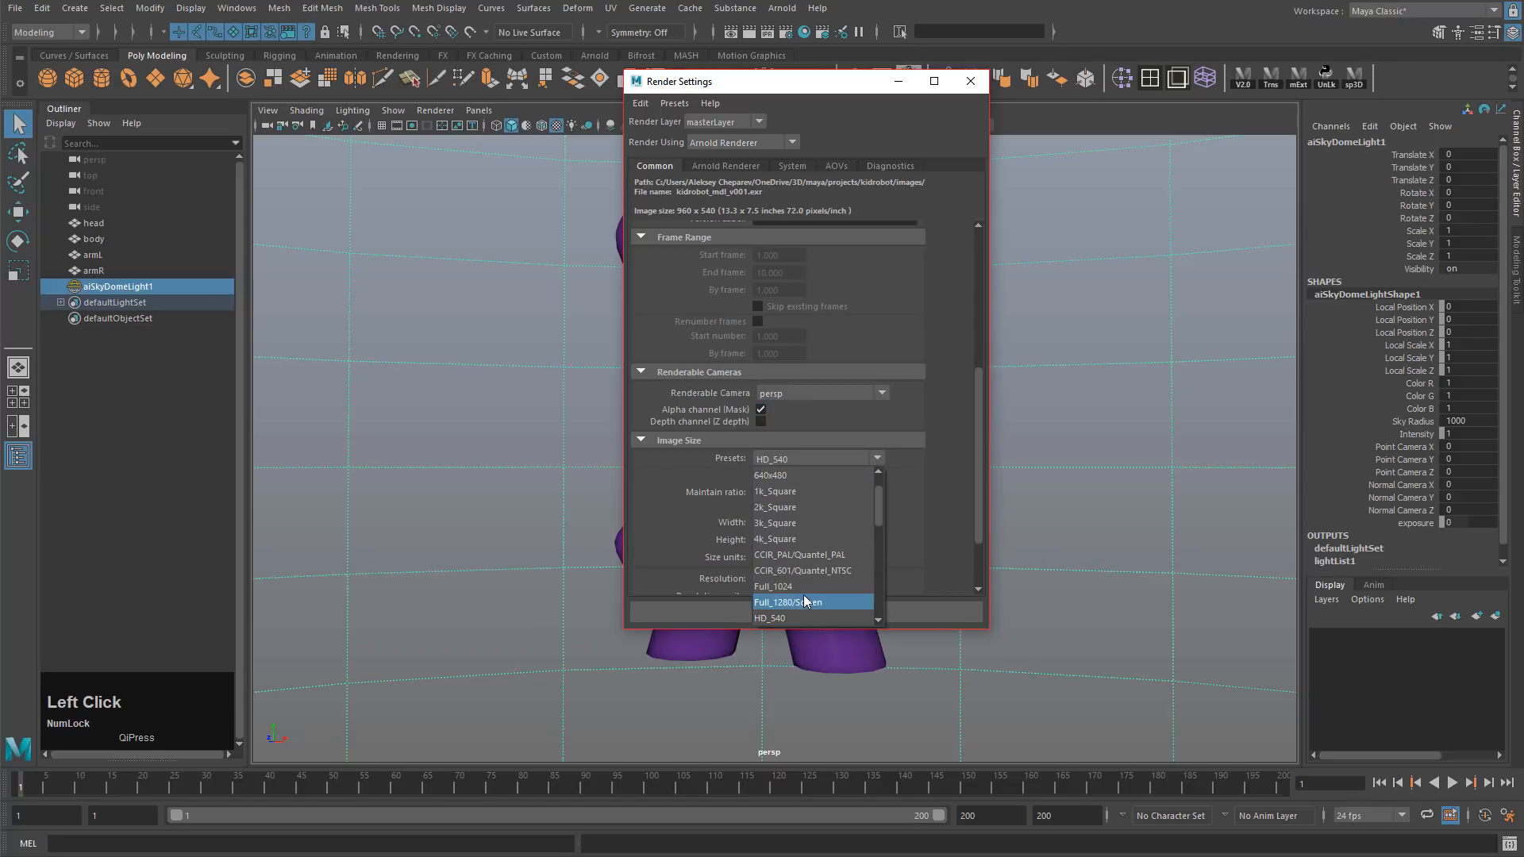
pyautogui.scroll(-2, 802, 572)
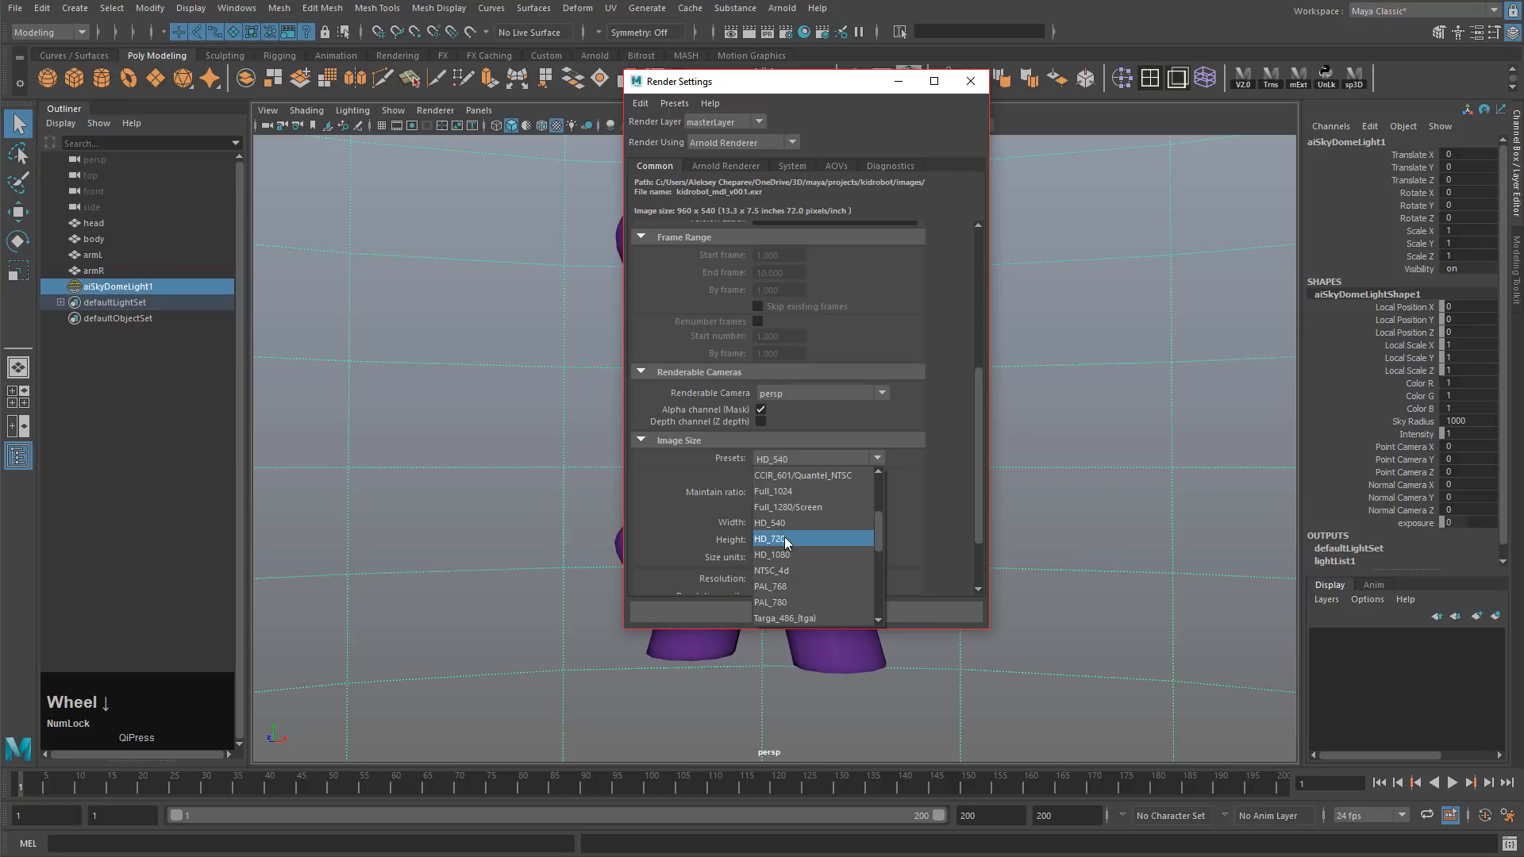
pyautogui.click(786, 540)
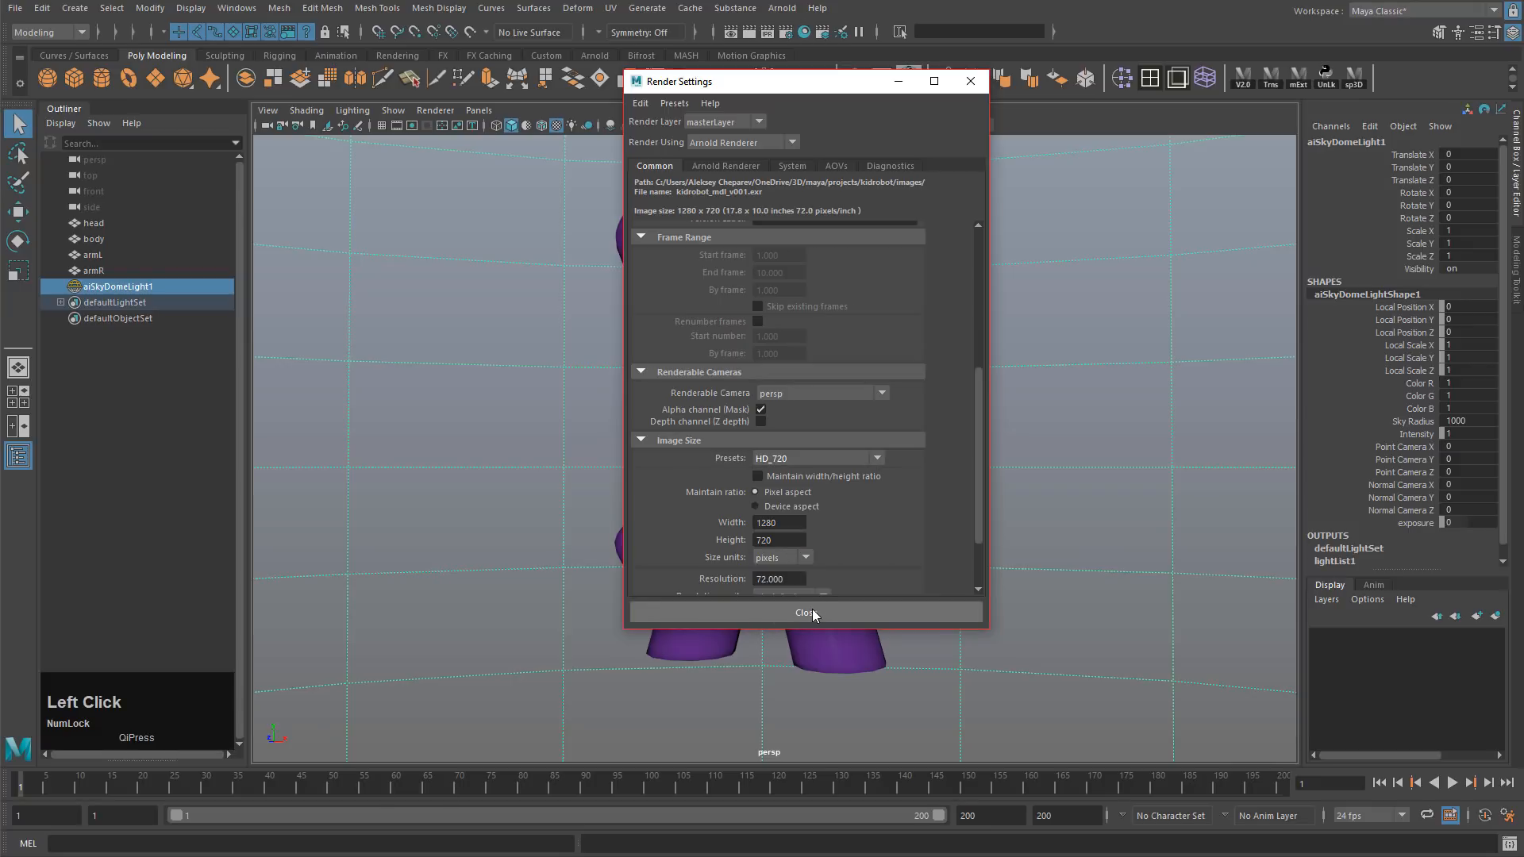
# Step: Set the Arnold Camera (AA) samples to 4 and close the render settings
pyautogui.click(751, 165)
pyautogui.doubleClick(772, 254)
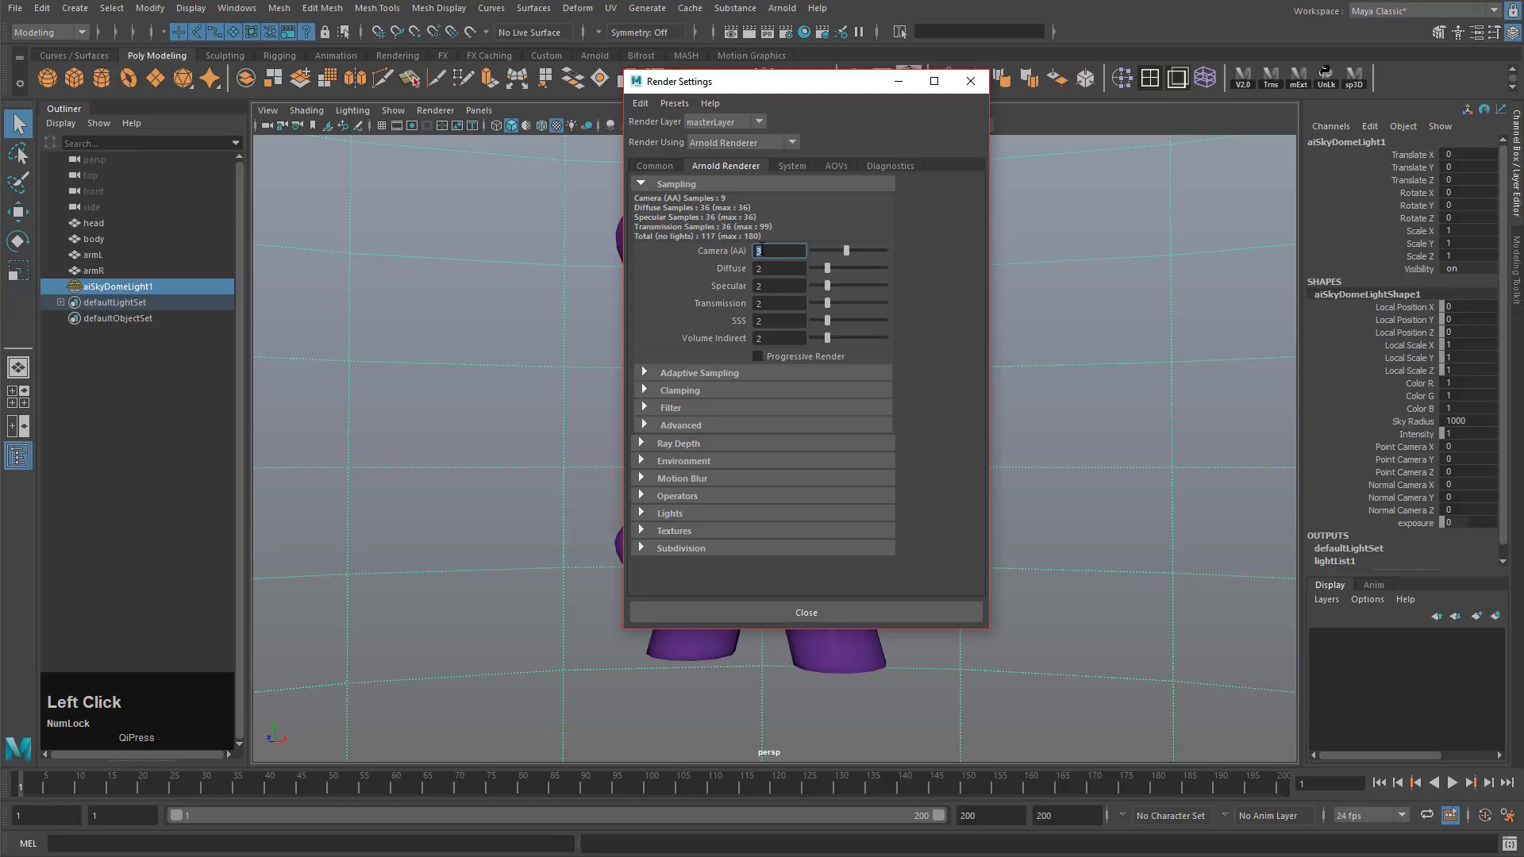
pyautogui.write('4')
pyautogui.click(774, 270)
pyautogui.doubleClick(774, 250)
pyautogui.write('4')
pyautogui.click(971, 81)
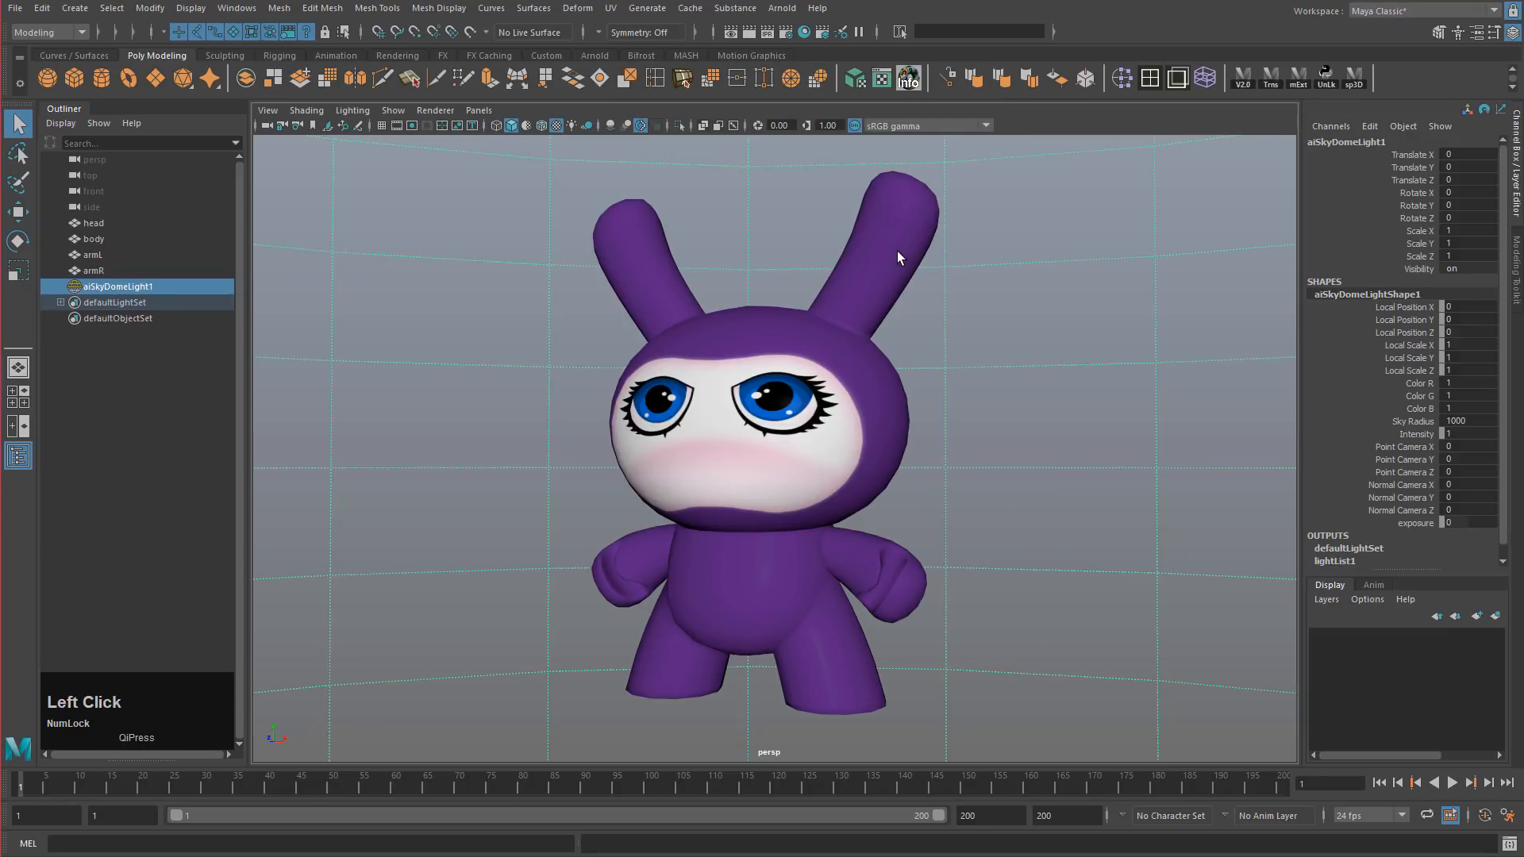
# Step: Select the head mesh and examine the polygon edges of its ear up close and from a distance
pyautogui.keyDown('alt'); pyautogui.moveTo(898, 252); pyautogui.dragTo(806, 364, button='middle'); pyautogui.keyUp('alt')
pyautogui.keyDown('alt'); pyautogui.moveTo(806, 364); pyautogui.dragTo(921, 274, button='right'); pyautogui.keyUp('alt')
pyautogui.keyDown('alt'); pyautogui.moveTo(920, 274); pyautogui.dragTo(928, 303, button='middle'); pyautogui.keyUp('alt')
pyautogui.keyDown('alt'); pyautogui.moveTo(928, 303); pyautogui.dragTo(912, 278); pyautogui.keyUp('alt')
pyautogui.click(912, 278)
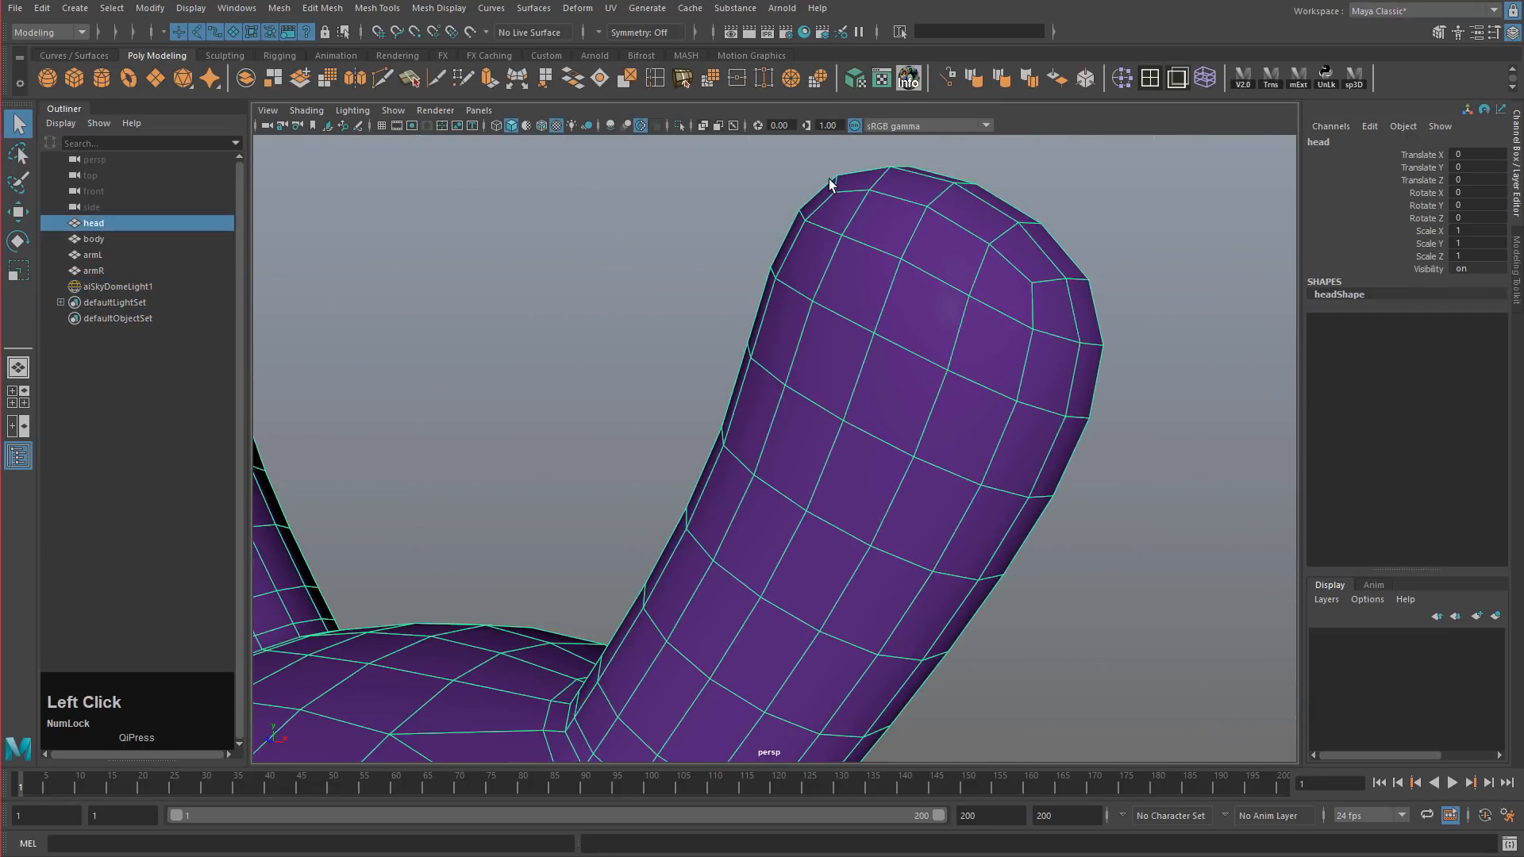
pyautogui.keyDown('alt'); pyautogui.moveTo(1026, 267); pyautogui.dragTo(633, 389, button='right'); pyautogui.keyUp('alt')
pyautogui.keyDown('alt'); pyautogui.moveTo(633, 388); pyautogui.dragTo(635, 266, button='middle'); pyautogui.keyUp('alt')
pyautogui.keyDown('alt'); pyautogui.moveTo(752, 364); pyautogui.dragTo(781, 389); pyautogui.keyUp('alt')
pyautogui.keyDown('alt'); pyautogui.moveTo(781, 389); pyautogui.dragTo(782, 340, button='middle'); pyautogui.keyUp('alt')
pyautogui.keyDown('alt'); pyautogui.moveTo(782, 340); pyautogui.dragTo(833, 387, button='right'); pyautogui.keyUp('alt')
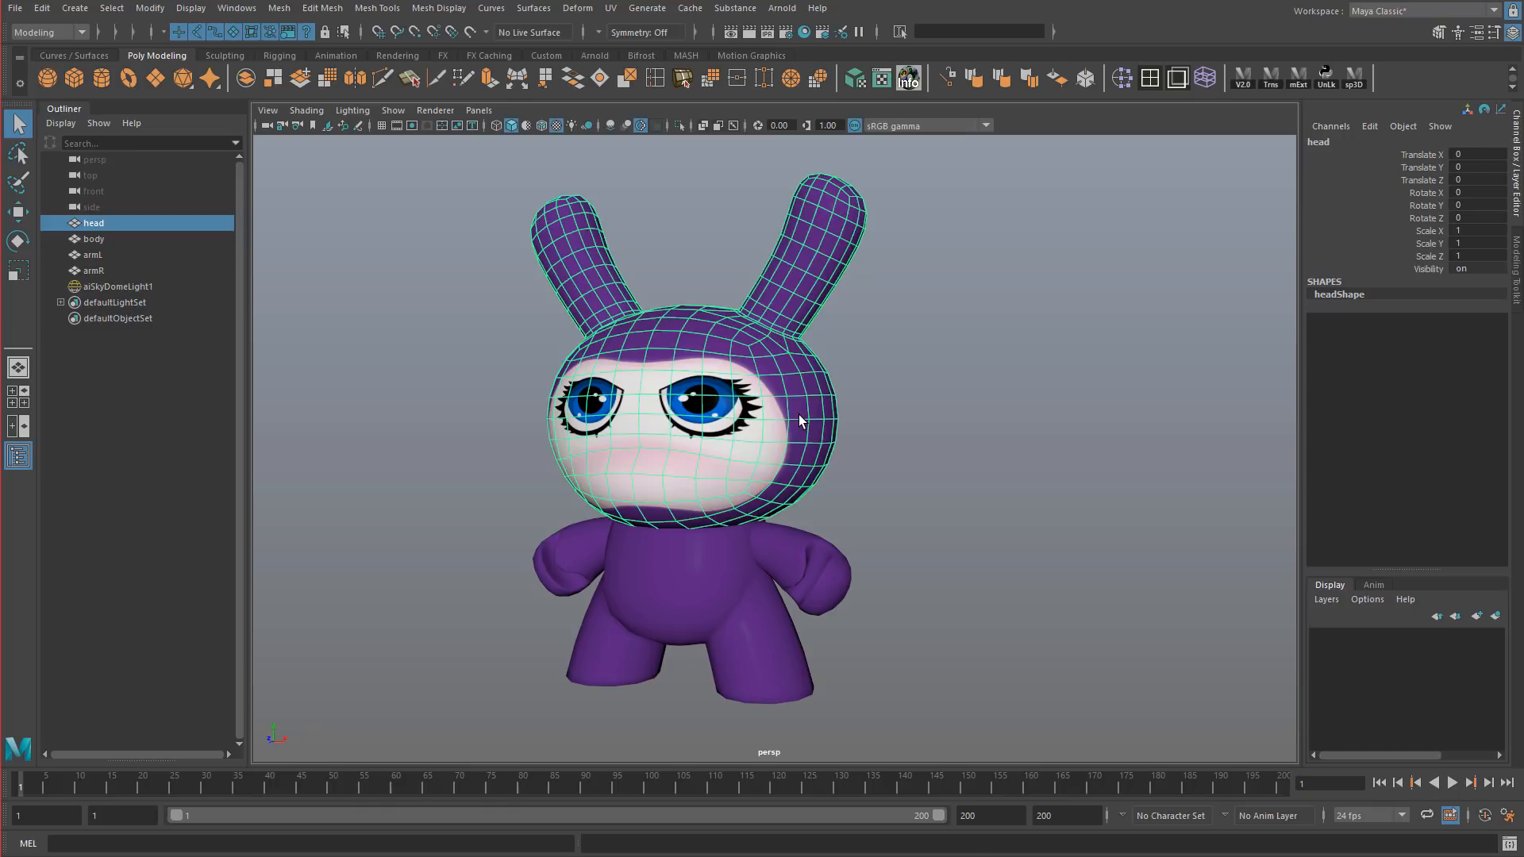
# Step: Preview the head with mesh smoothing, and return the head, body and arms to unsmoothed display
pyautogui.press('3')
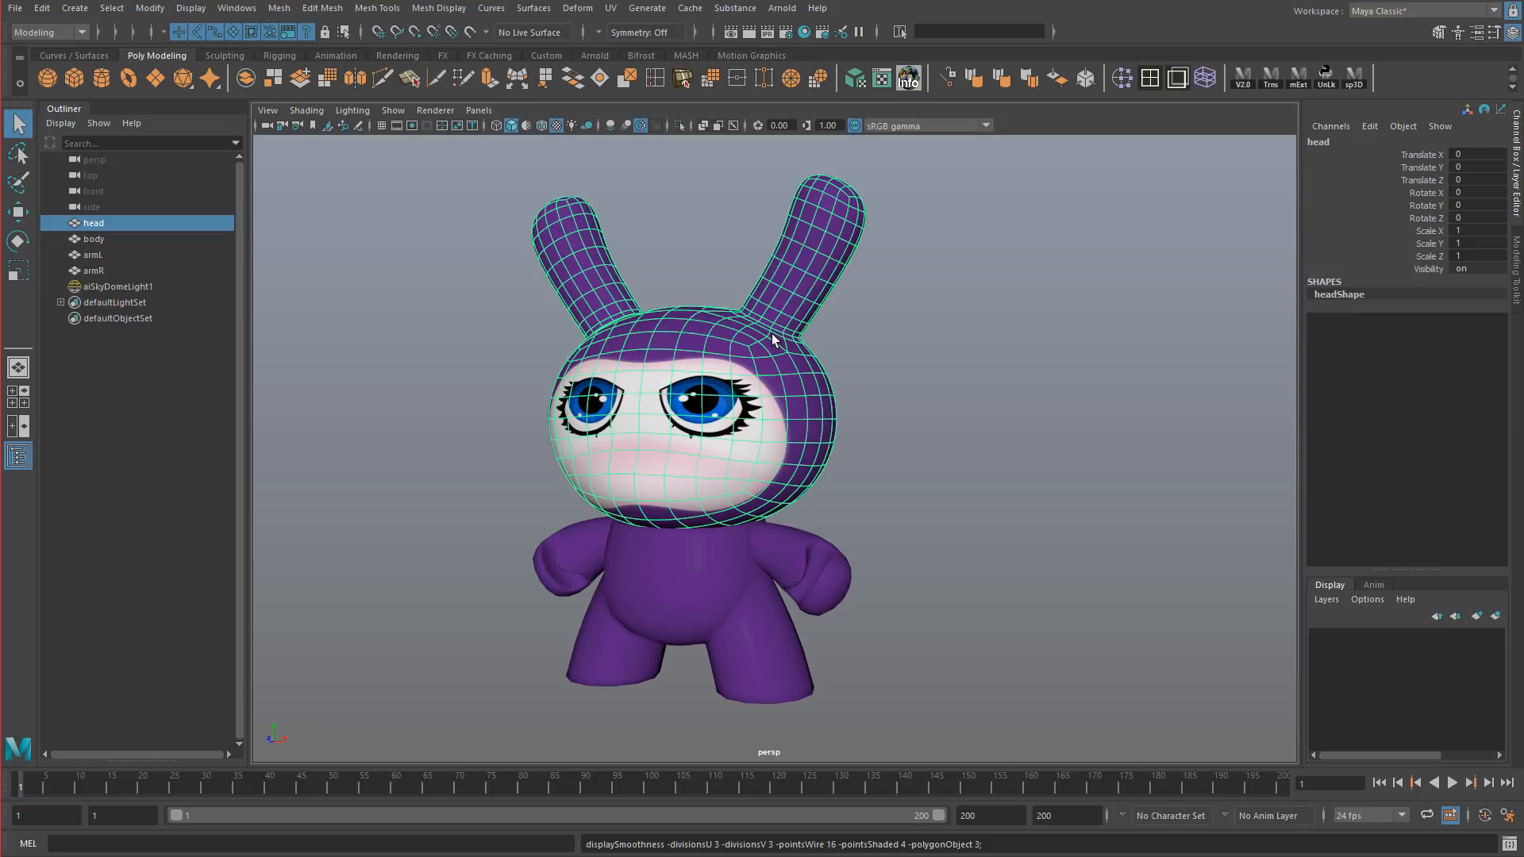
pyautogui.click(774, 340)
pyautogui.moveTo(537, 336); pyautogui.dragTo(854, 606)
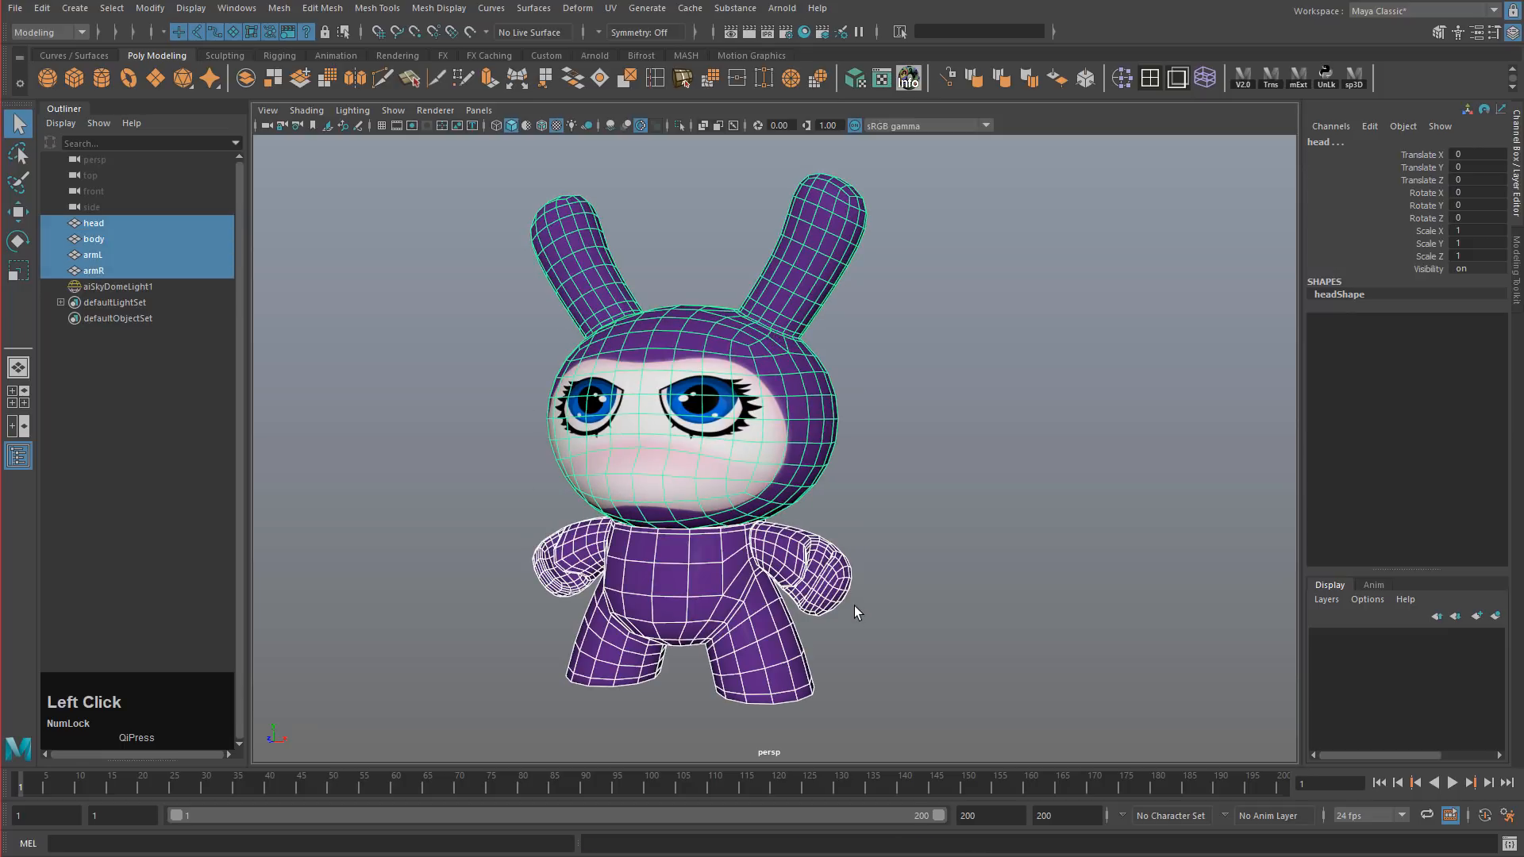
pyautogui.press('1')
pyautogui.keyDown('alt'); pyautogui.moveTo(750, 450); pyautogui.dragTo(768, 434); pyautogui.keyUp('alt')
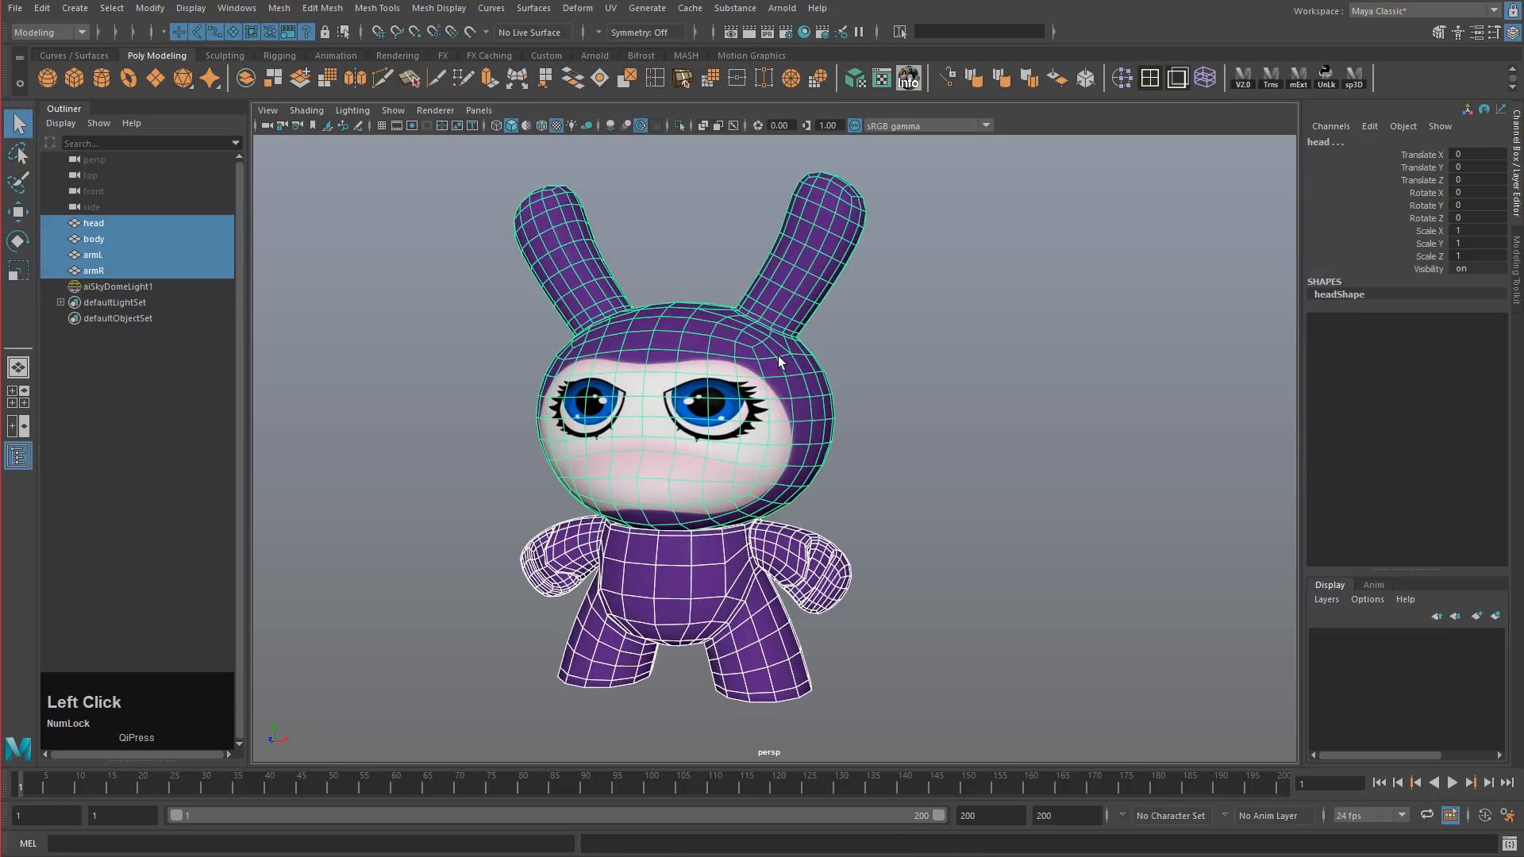
# Step: Select only the head and expand the Arnold Subdivision attributes of its headShape node in the Attribute Editor
pyautogui.click(778, 356)
pyautogui.hotkey('ctrl', 'a')
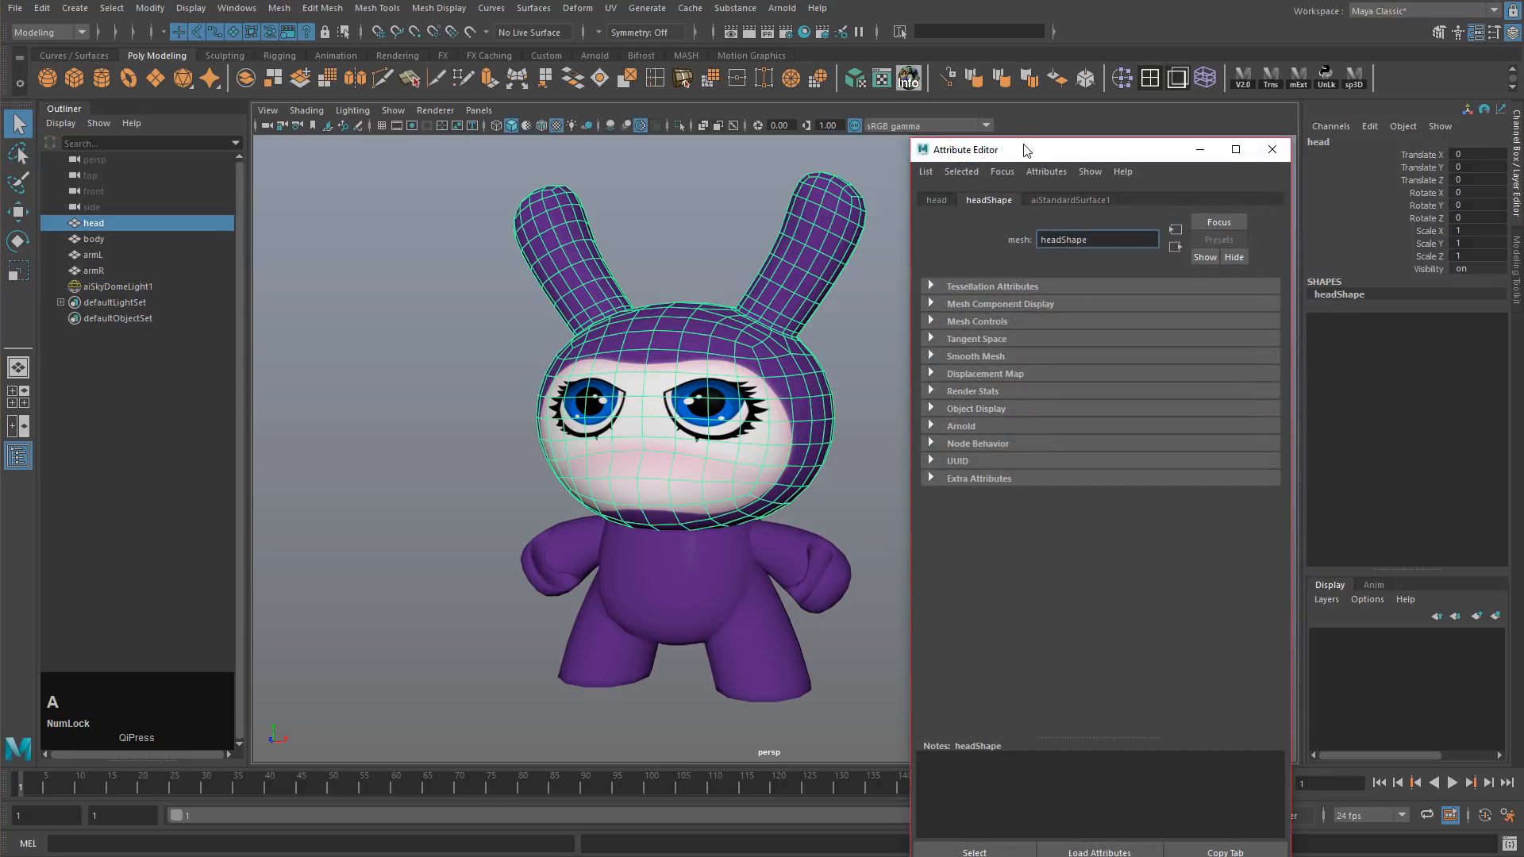
pyautogui.moveTo(1024, 150); pyautogui.dragTo(1060, 91)
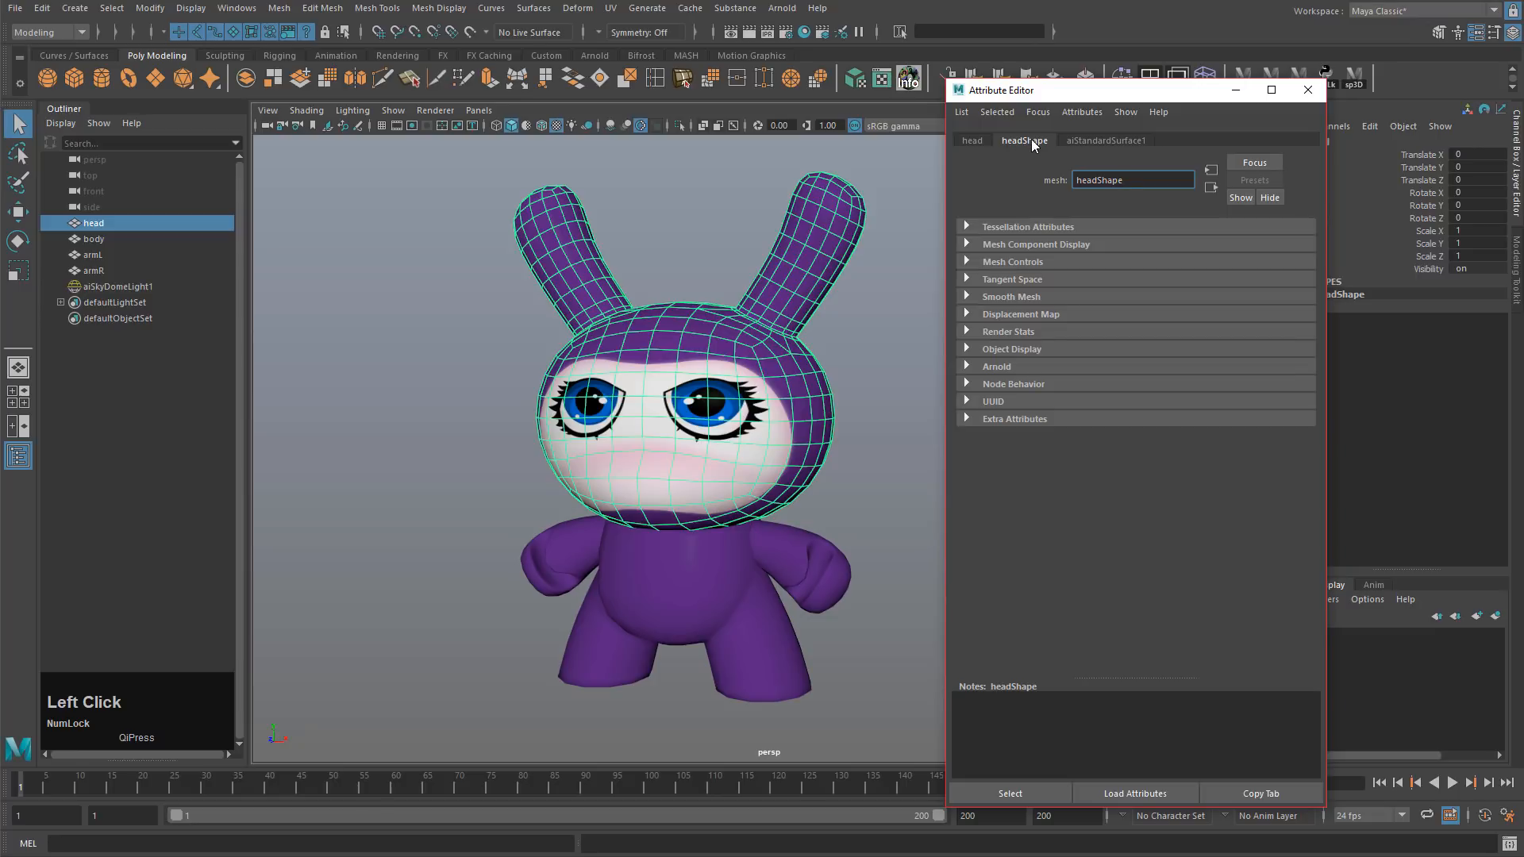
pyautogui.click(966, 367)
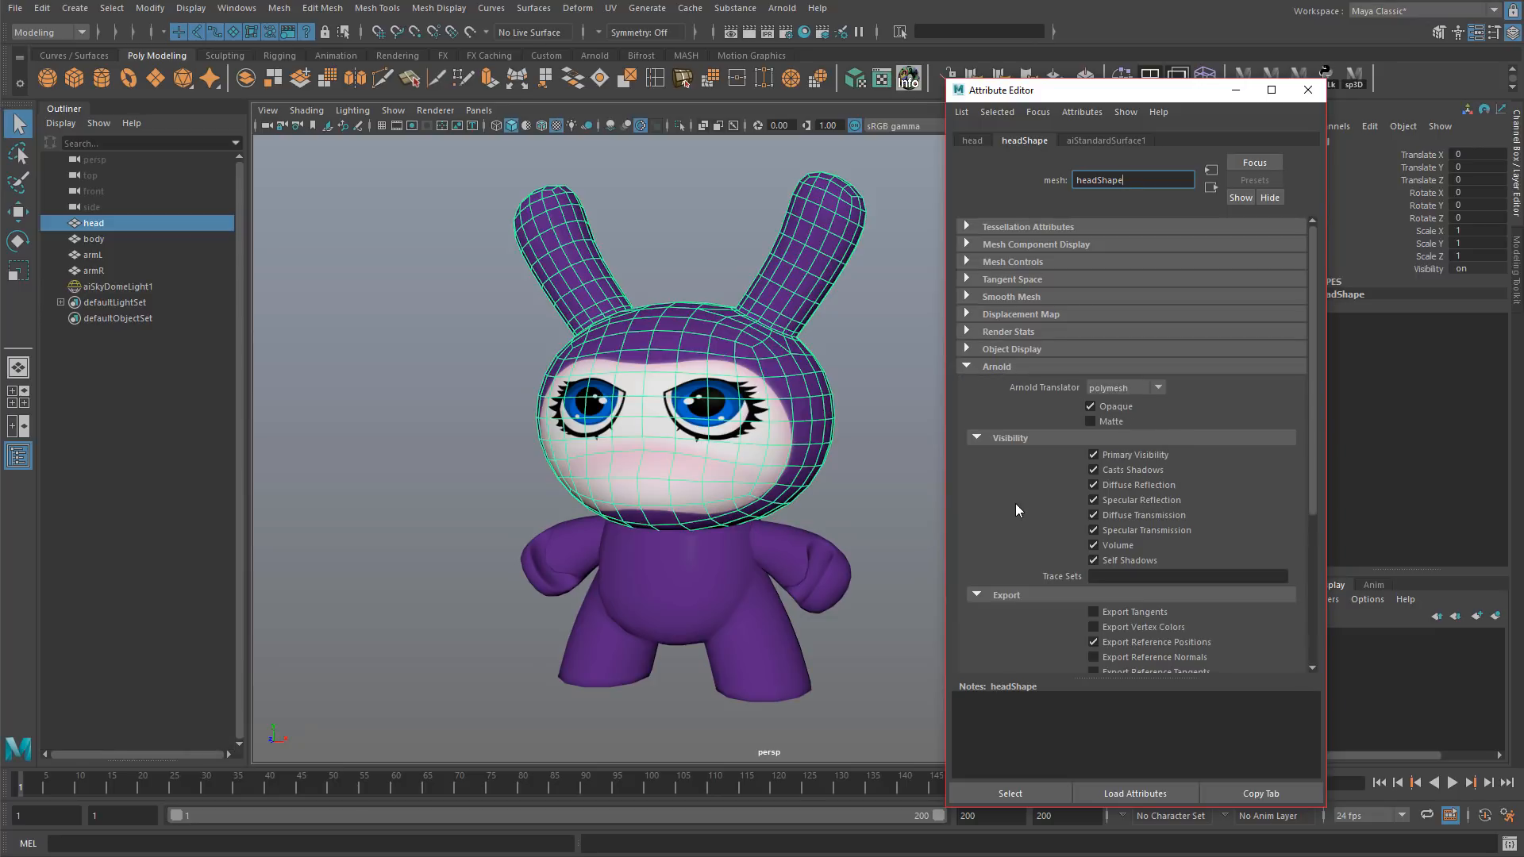
pyautogui.scroll(-3, 1014, 512)
pyautogui.scroll(-1, 1024, 516)
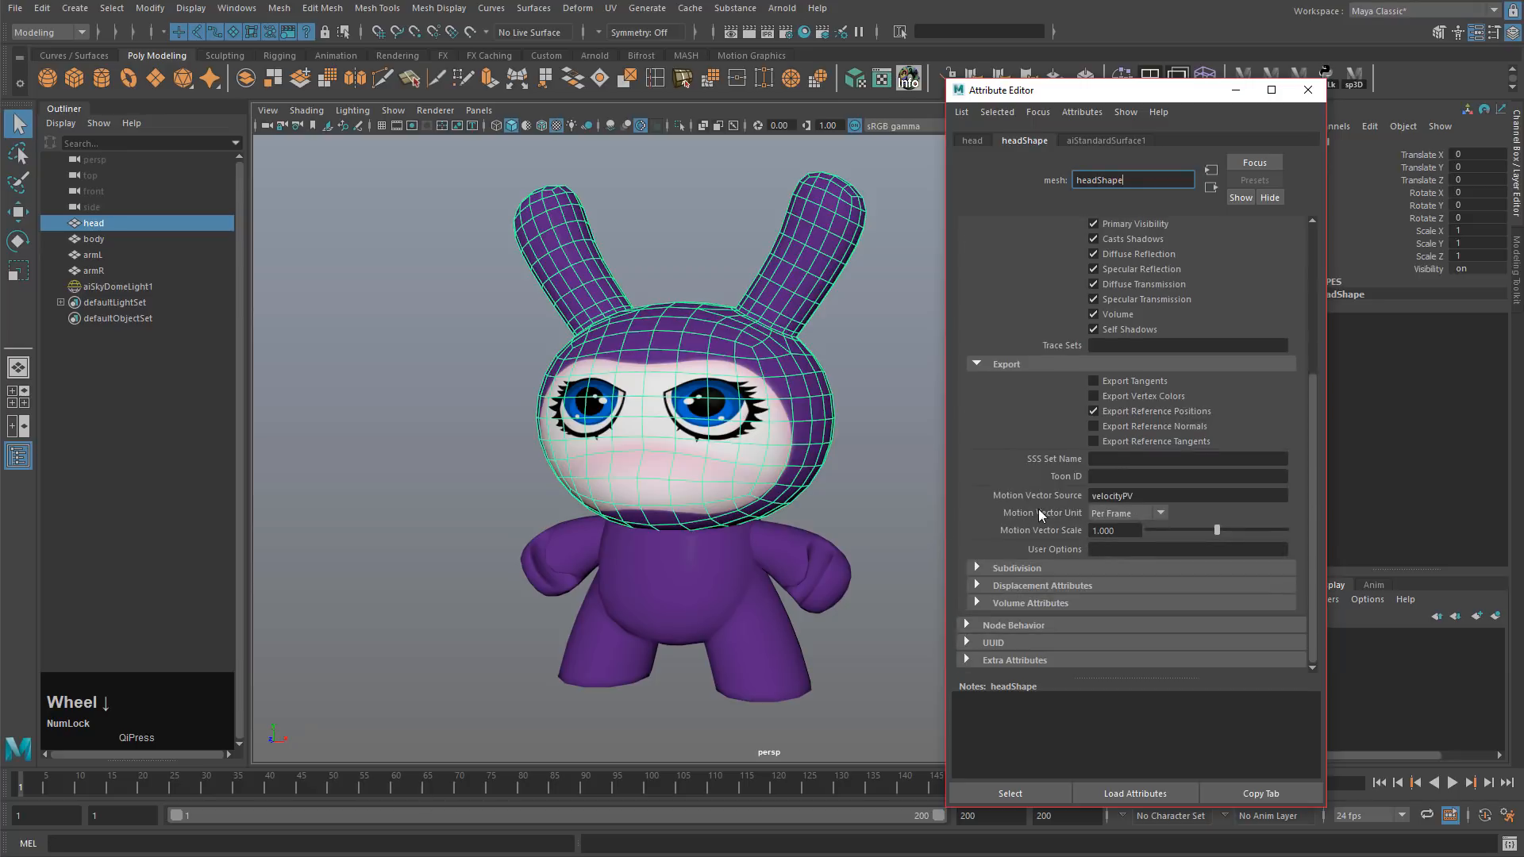
pyautogui.click(978, 569)
pyautogui.scroll(-2, 978, 567)
# Step: Set the head's Arnold subdivision type to catclark with 2 iterations
pyautogui.click(1112, 493)
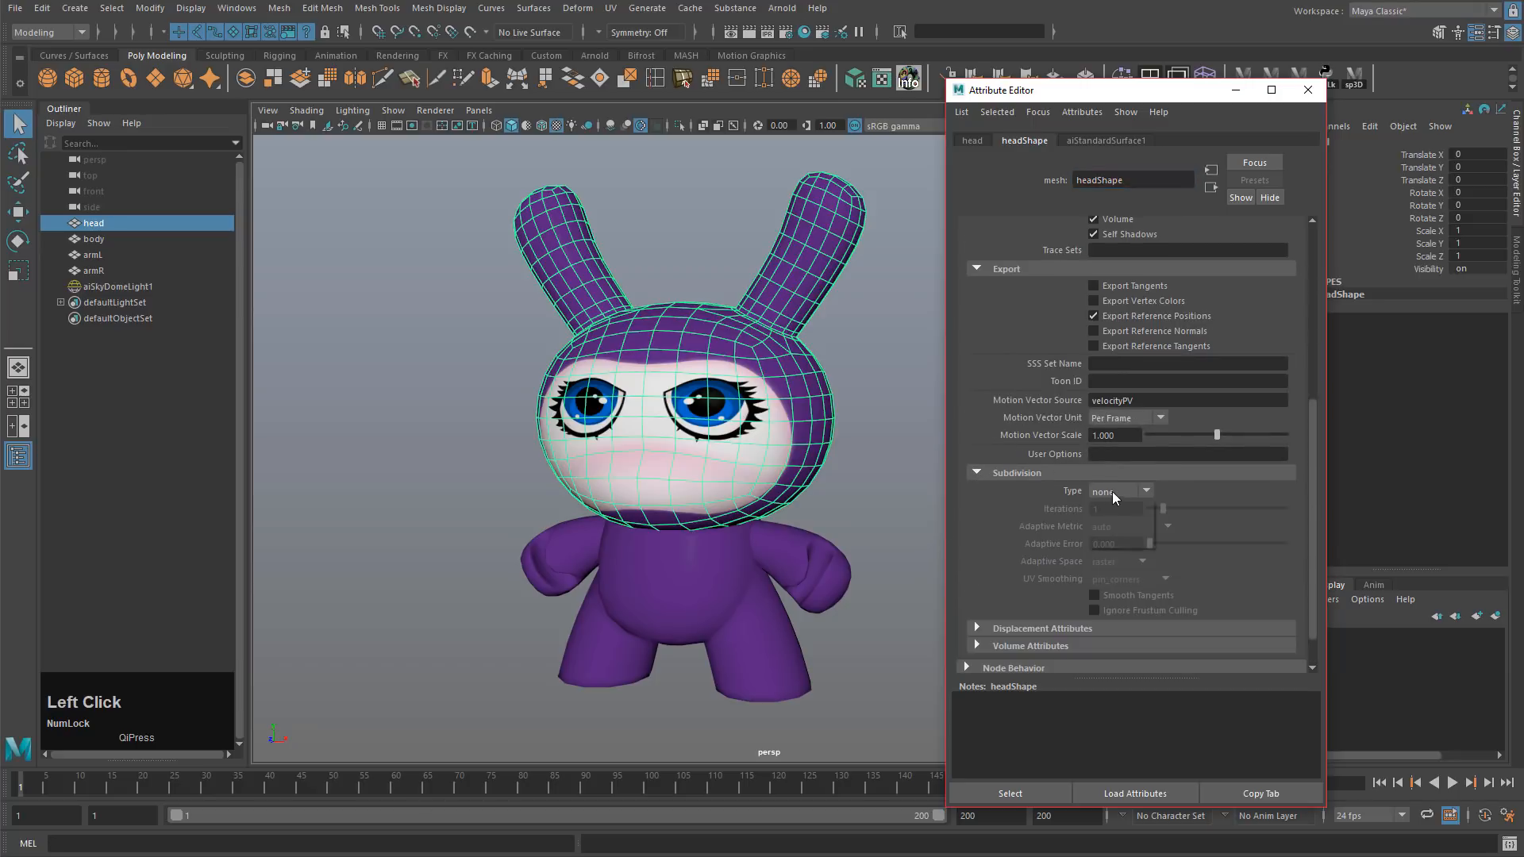
pyautogui.click(1113, 493)
pyautogui.click(1120, 522)
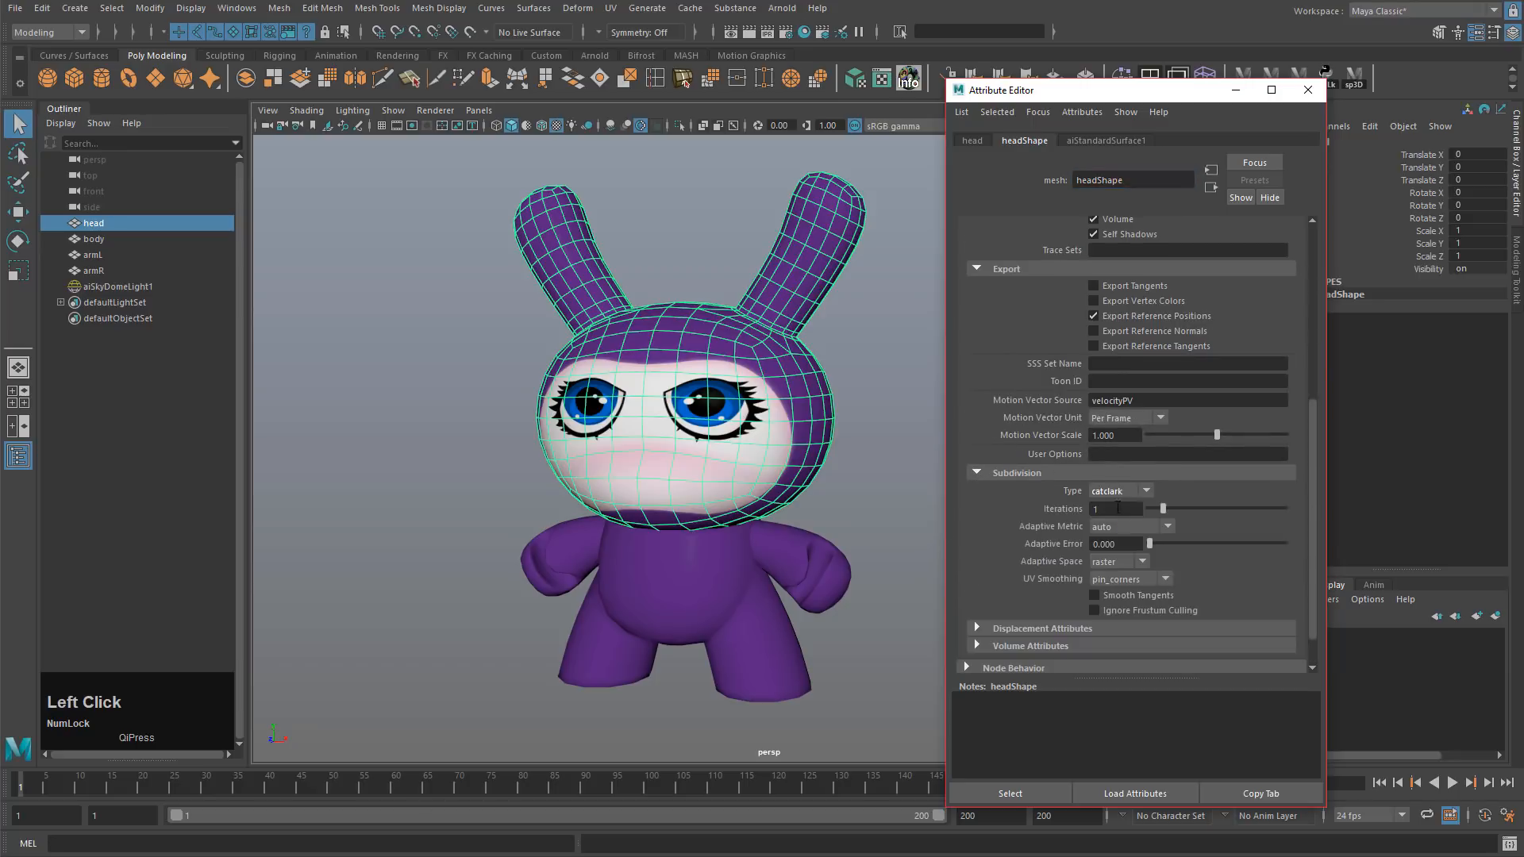
pyautogui.click(1116, 508)
pyautogui.click(1114, 508)
pyautogui.write('2')
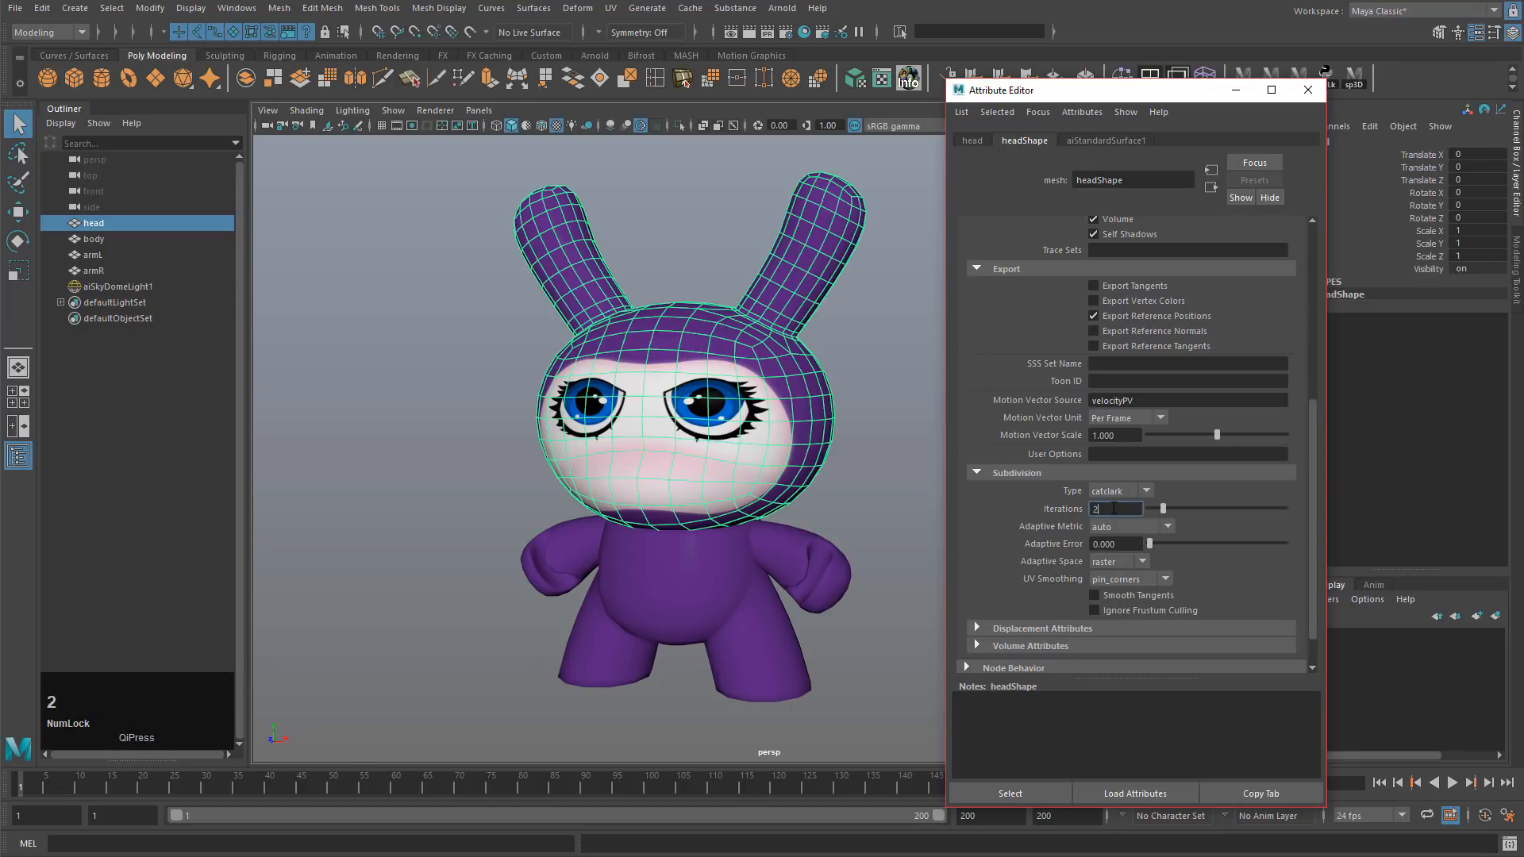
# Step: Select both arms and set the right arm shape's Arnold subdivision type to catclark with 1 iteration
pyautogui.click(917, 495)
pyautogui.click(811, 546)
pyautogui.keyDown('shift'); pyautogui.click(567, 556); pyautogui.keyUp('shift')
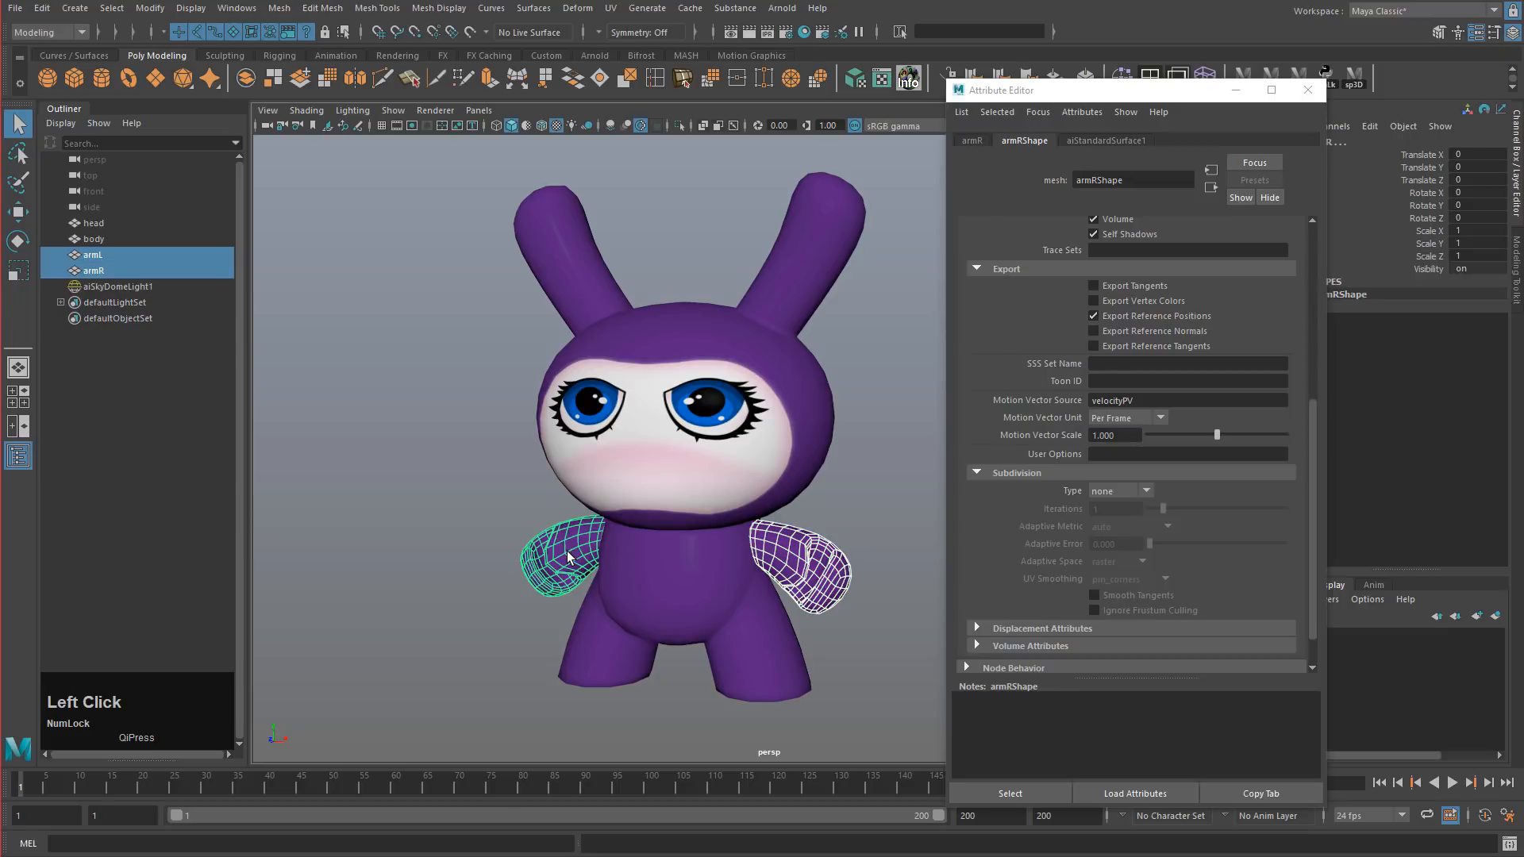
pyautogui.click(1116, 492)
pyautogui.click(1116, 521)
pyautogui.click(1116, 509)
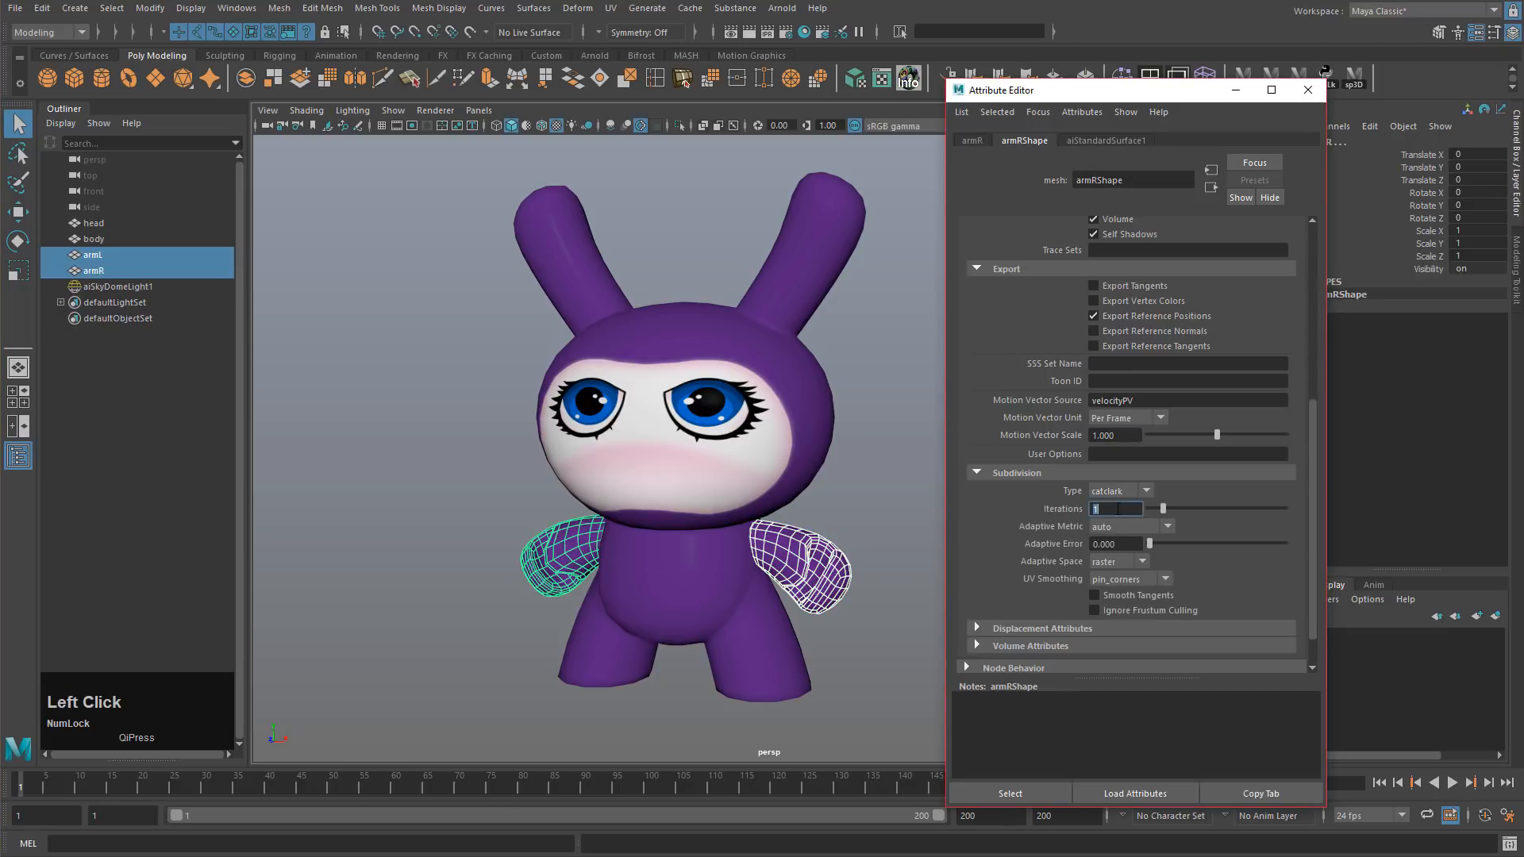
pyautogui.write('1')
# Step: Check the subdivision settings of the body and right arm, and set the left arm's subdivision type to catclark
pyautogui.click(717, 554)
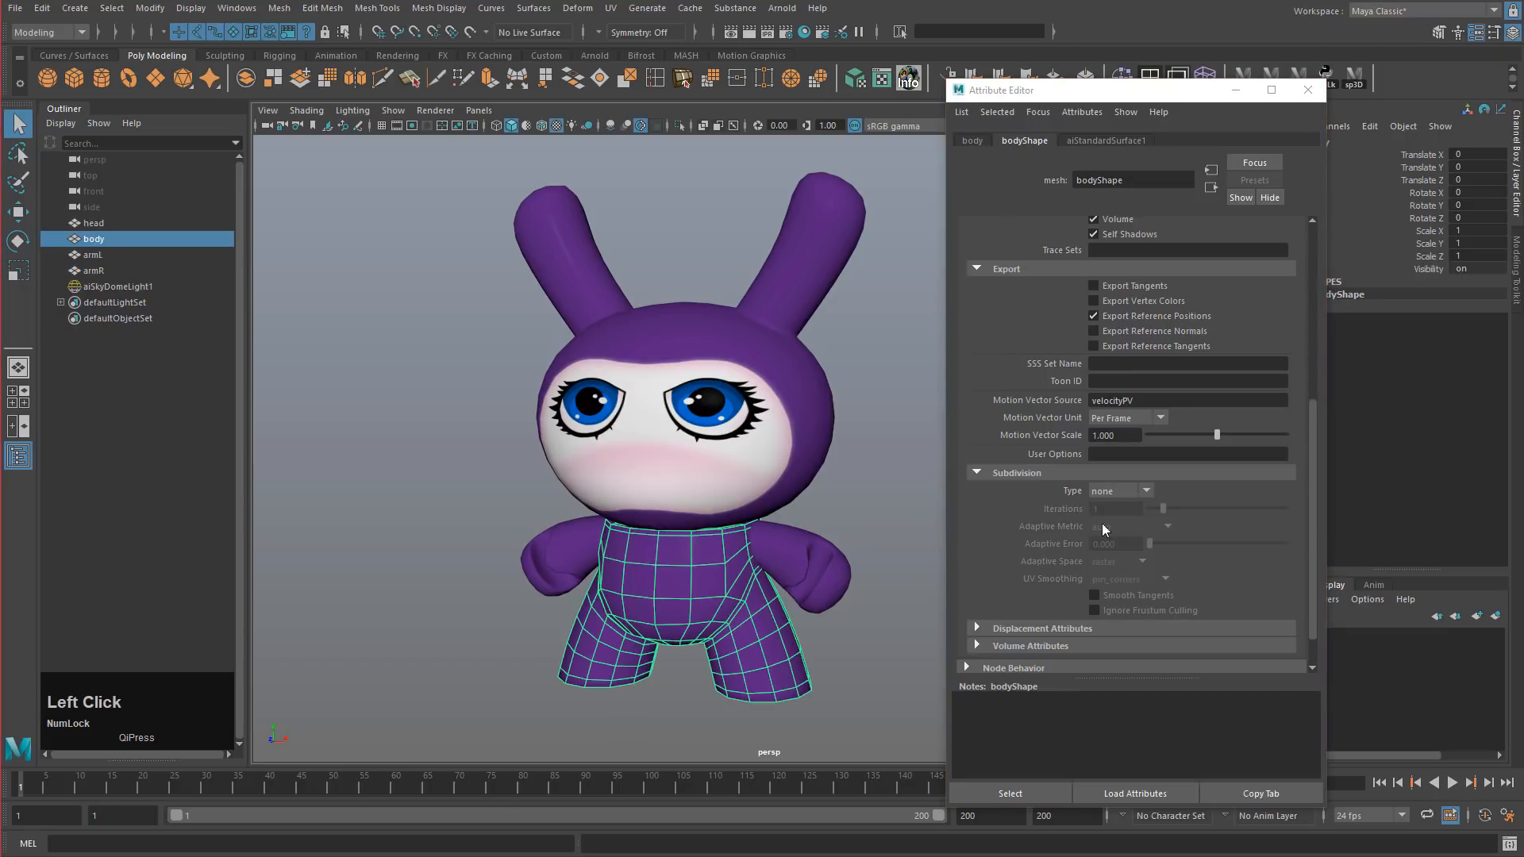
pyautogui.click(1119, 493)
pyautogui.click(589, 554)
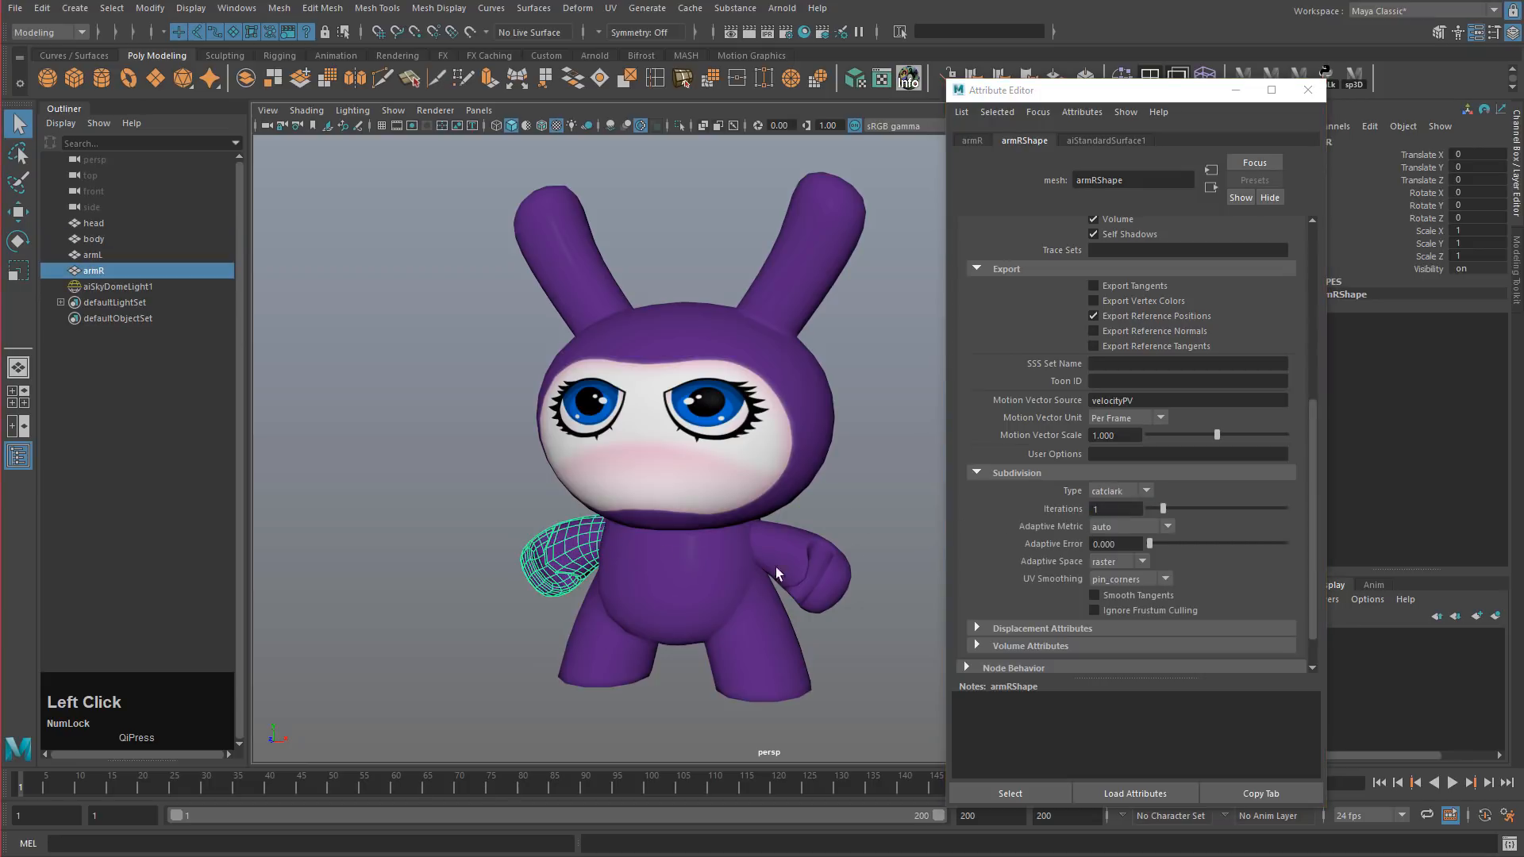
pyautogui.click(802, 562)
pyautogui.click(1117, 492)
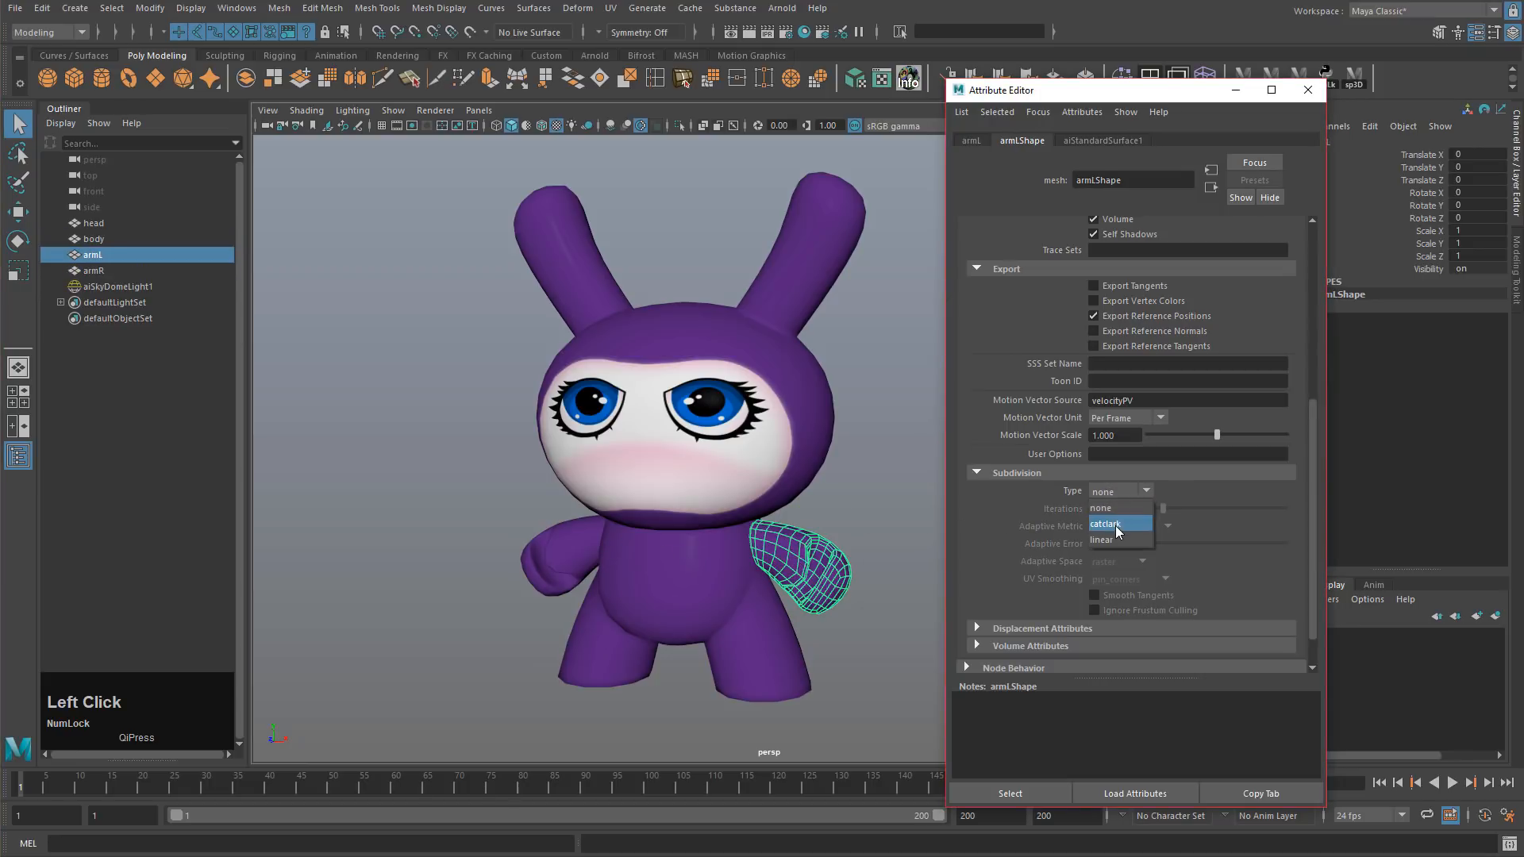
pyautogui.click(1116, 526)
# Step: Set the body's Arnold subdivision type to catclark with 2 iterations and close the Attribute Editor
pyautogui.click(683, 578)
pyautogui.click(1116, 492)
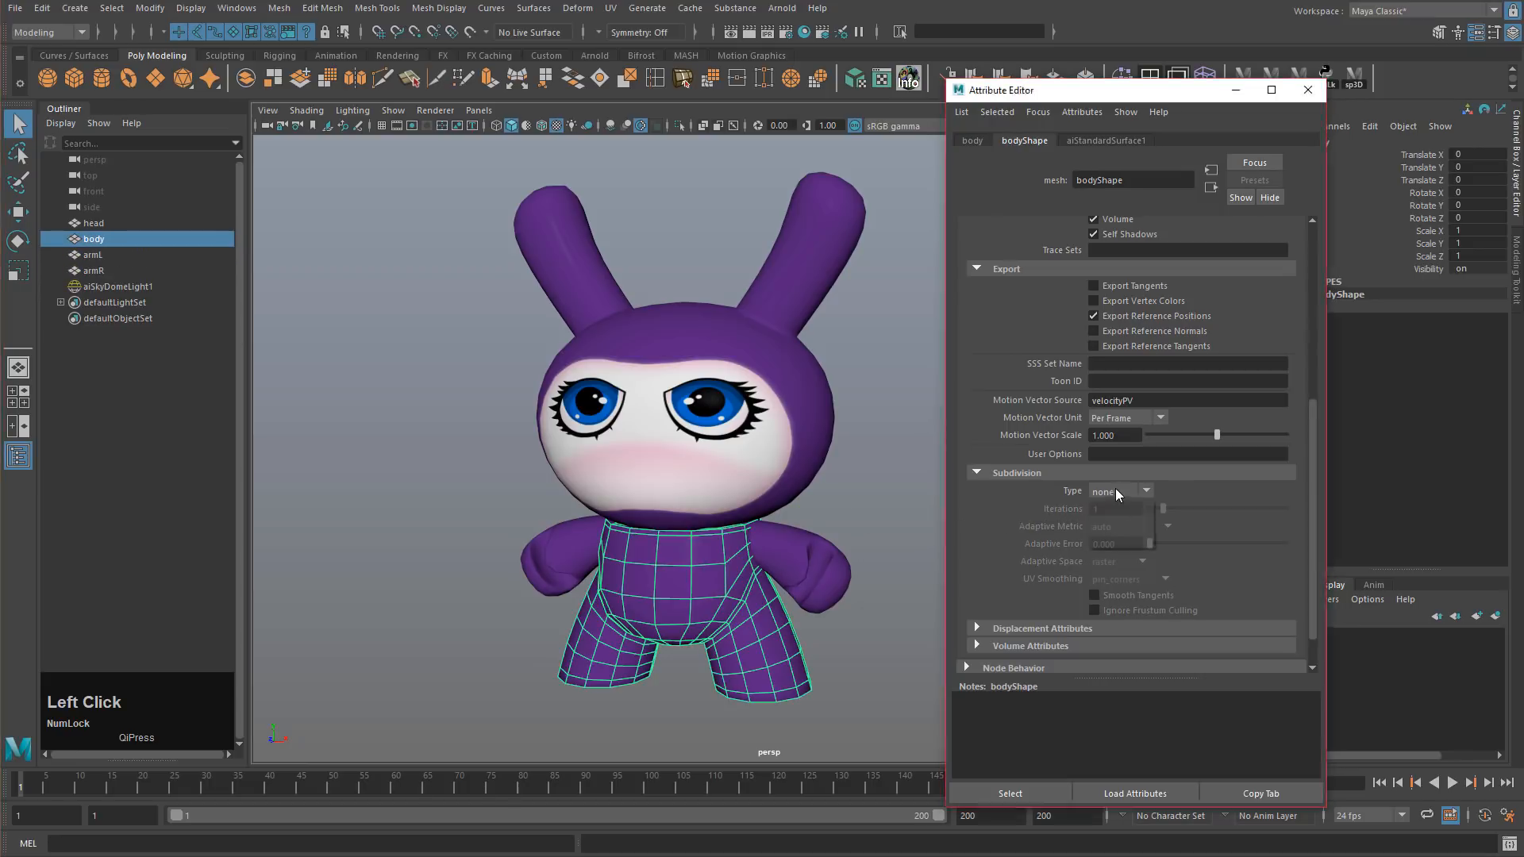
pyautogui.click(1116, 524)
pyautogui.click(1114, 508)
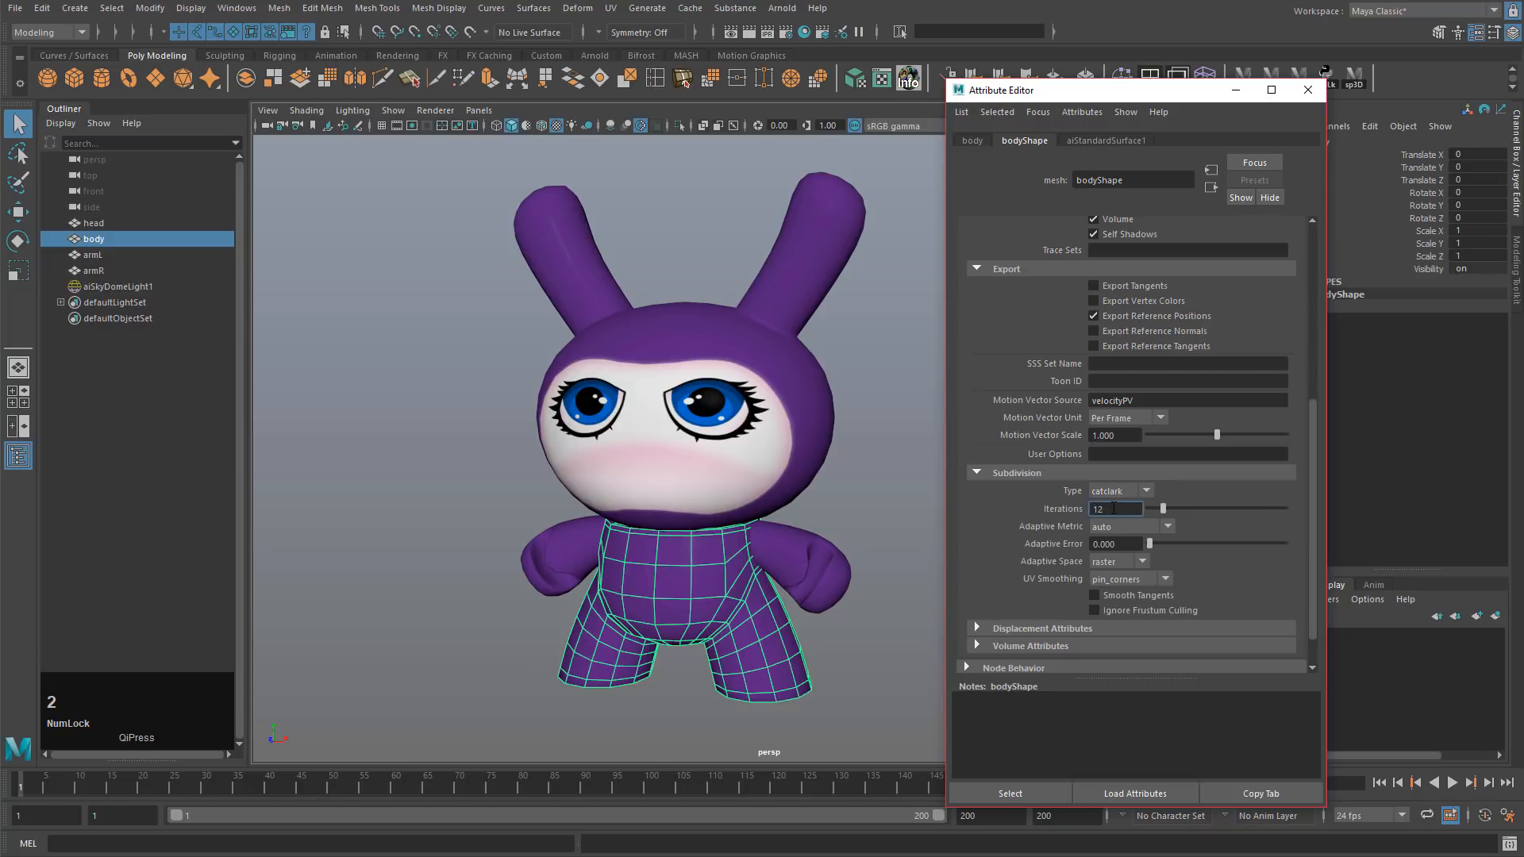
pyautogui.write('2')
pyautogui.click(1114, 508)
pyautogui.click(1308, 90)
# Step: Deselect everything, turn on the 1280 x 720 resolution gate and center the kidrobot inside it
pyautogui.click(894, 312)
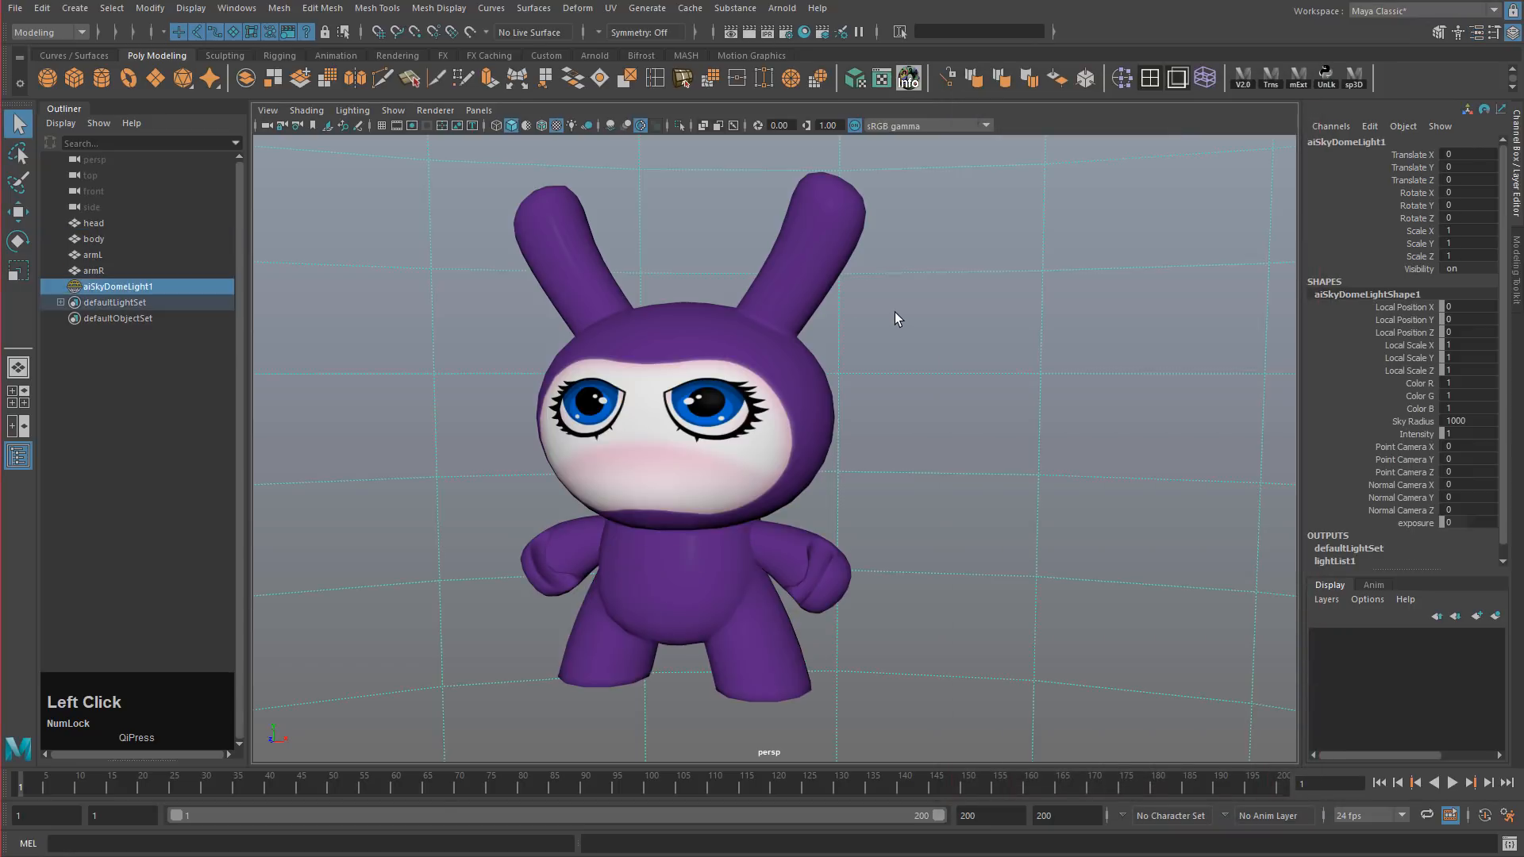
pyautogui.click(921, 311)
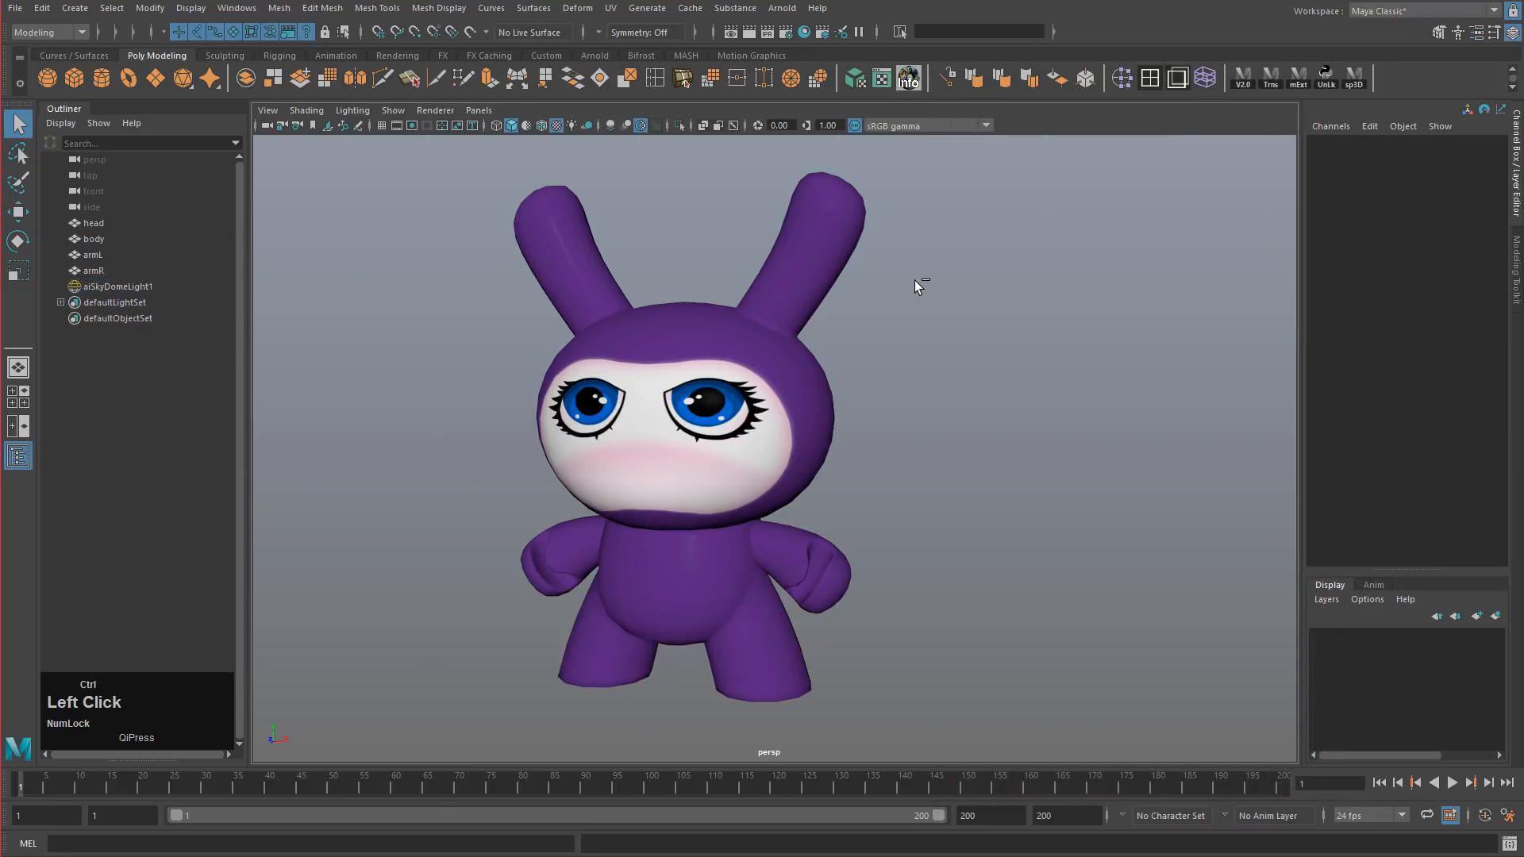
pyautogui.click(412, 125)
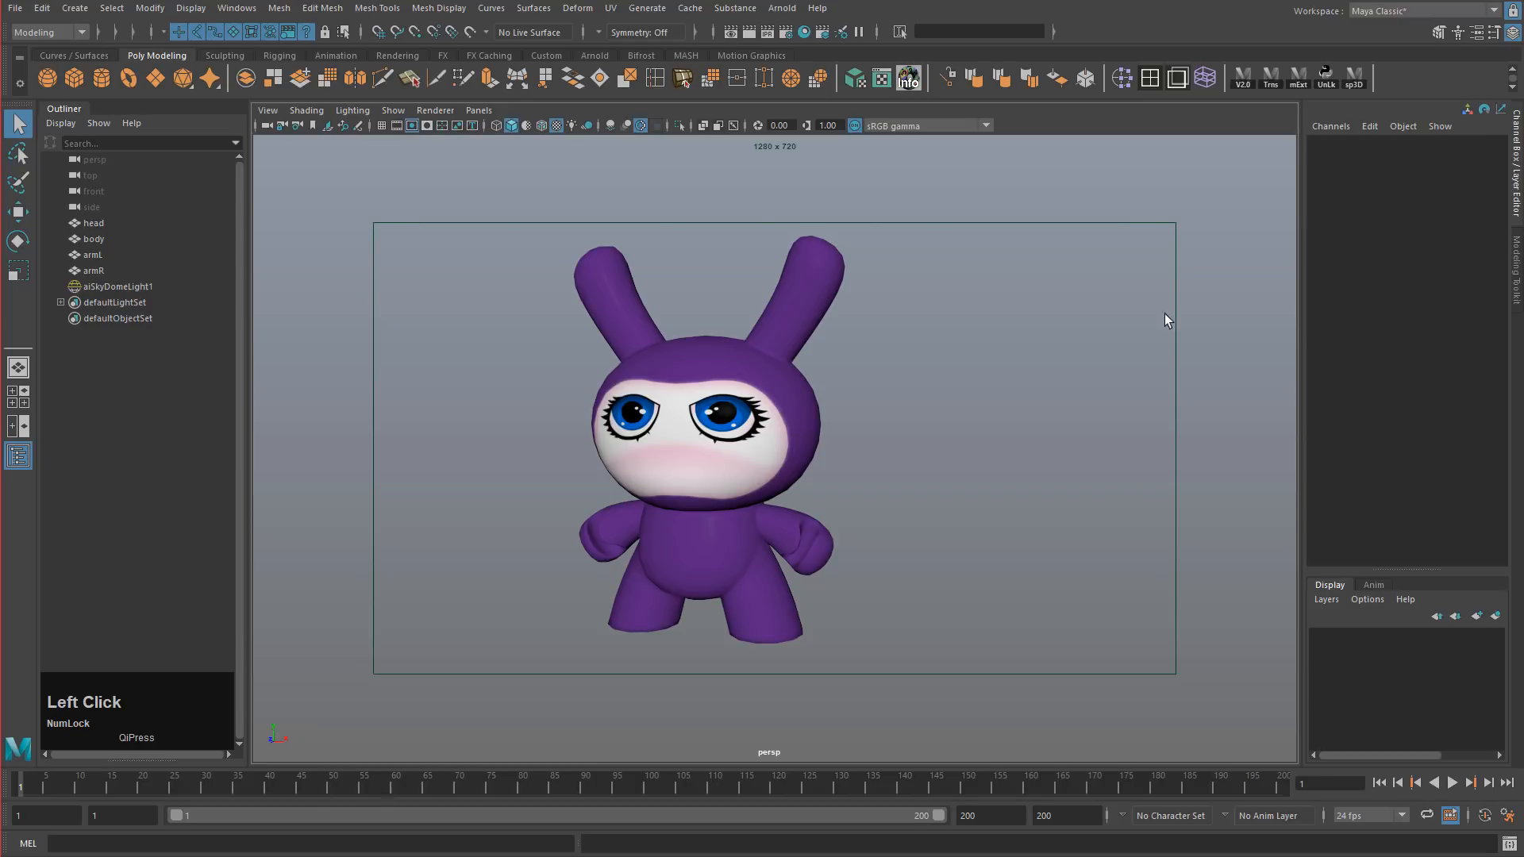
pyautogui.keyDown('alt'); pyautogui.moveTo(689, 493); pyautogui.dragTo(758, 498, button='middle'); pyautogui.keyUp('alt')
pyautogui.keyDown('alt'); pyautogui.moveTo(759, 498); pyautogui.dragTo(765, 491); pyautogui.keyUp('alt')
pyautogui.keyDown('alt'); pyautogui.keyDown('shift'); pyautogui.moveTo(765, 491); pyautogui.dragTo(752, 503, button='middle'); pyautogui.keyUp('shift'); pyautogui.keyUp('alt')
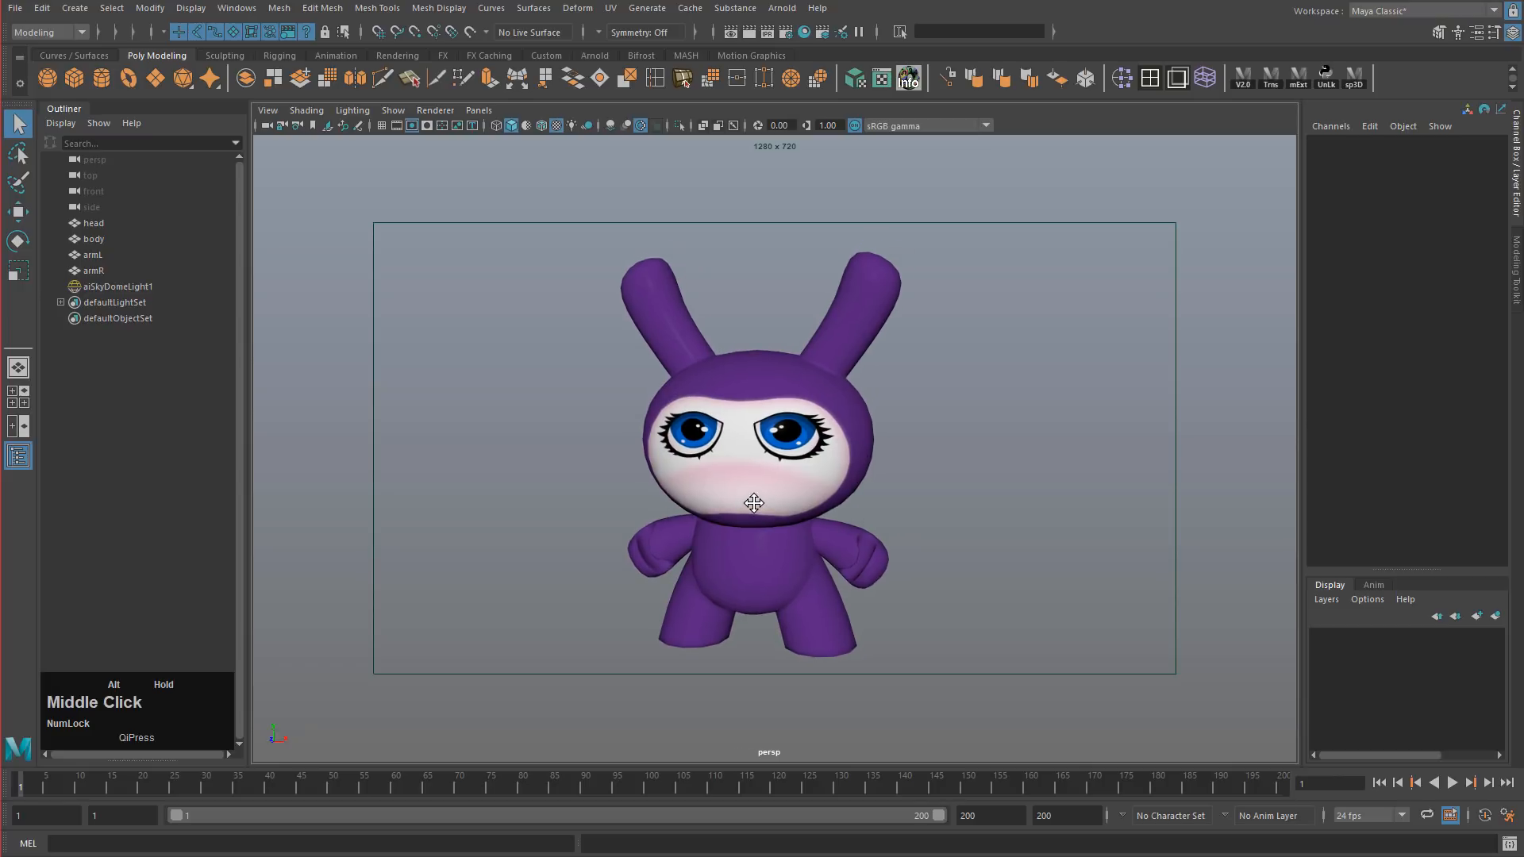
pyautogui.keyDown('alt'); pyautogui.keyDown('shift'); pyautogui.moveTo(753, 504); pyautogui.dragTo(762, 504); pyautogui.keyUp('shift'); pyautogui.keyUp('alt')
pyautogui.keyDown('alt'); pyautogui.keyDown('shift'); pyautogui.moveTo(762, 504); pyautogui.dragTo(770, 501, button='middle'); pyautogui.keyUp('shift'); pyautogui.keyUp('alt')
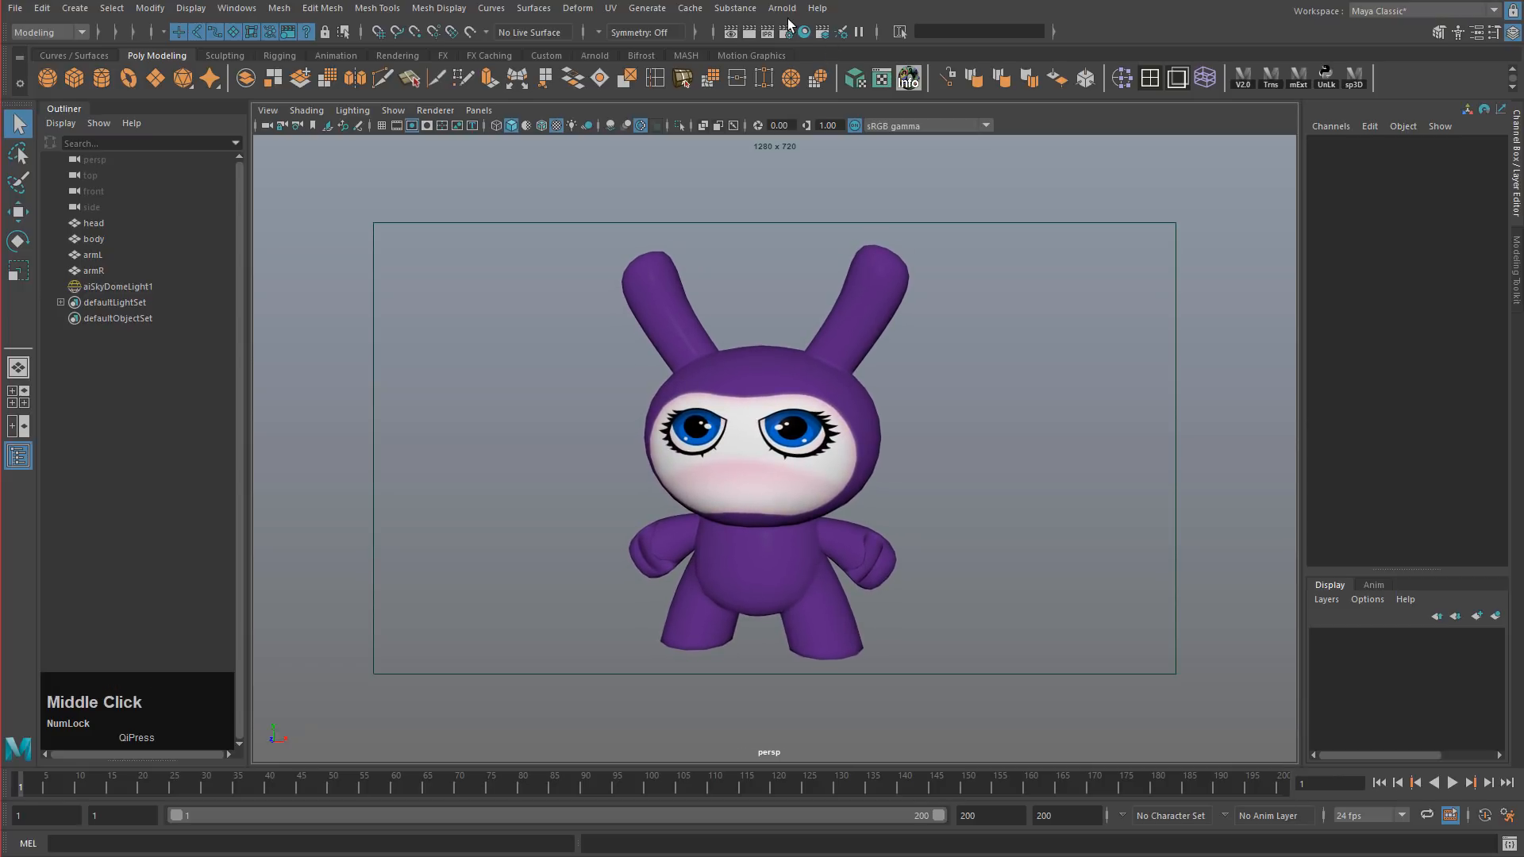
# Step: Open the Arnold RenderView and start rendering the kidrobot through the persp camera
pyautogui.click(782, 9)
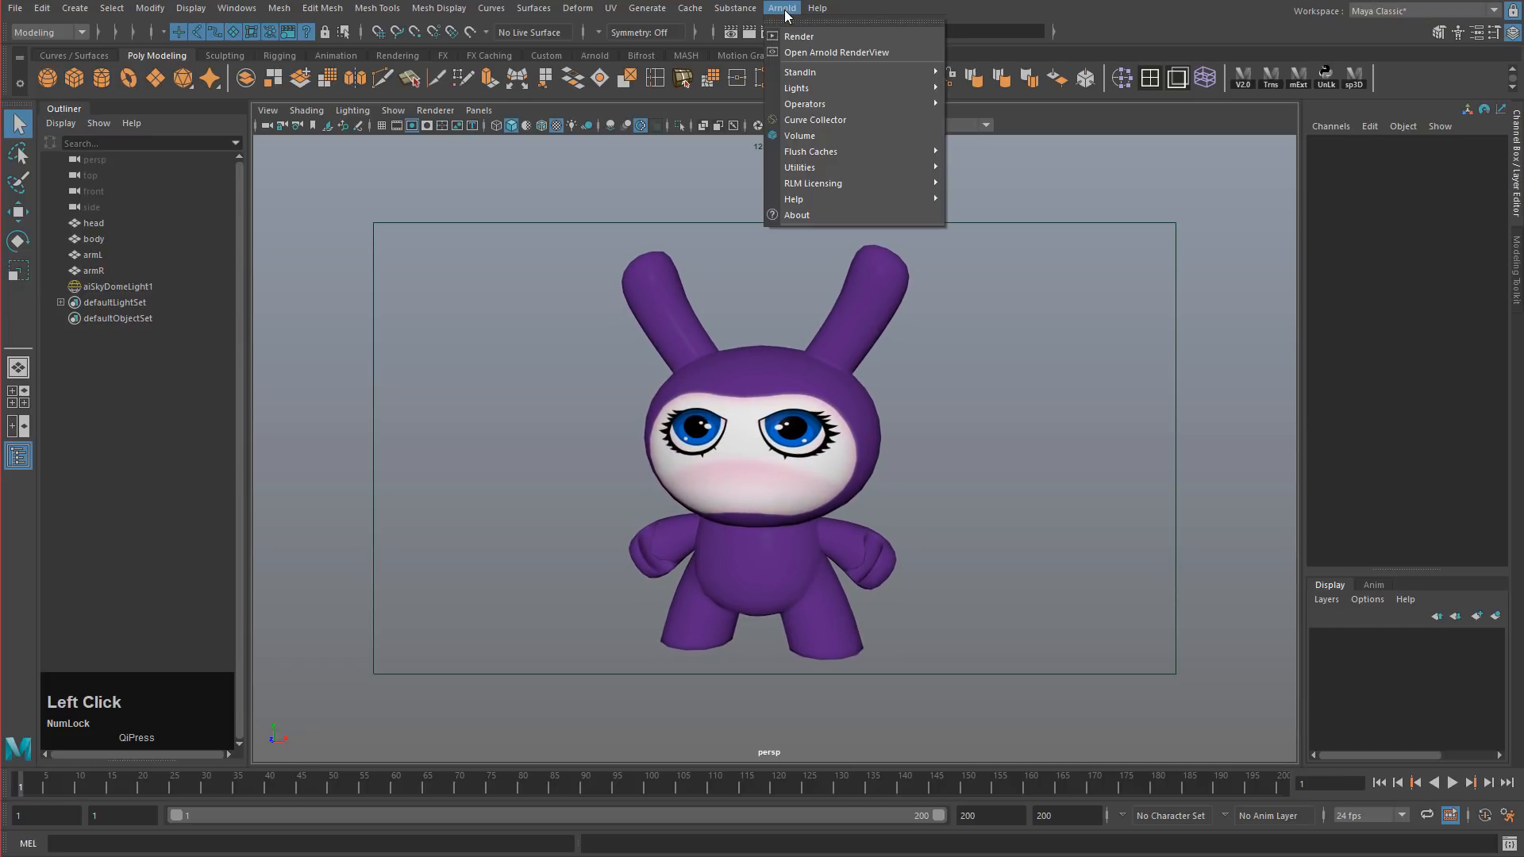
pyautogui.click(809, 51)
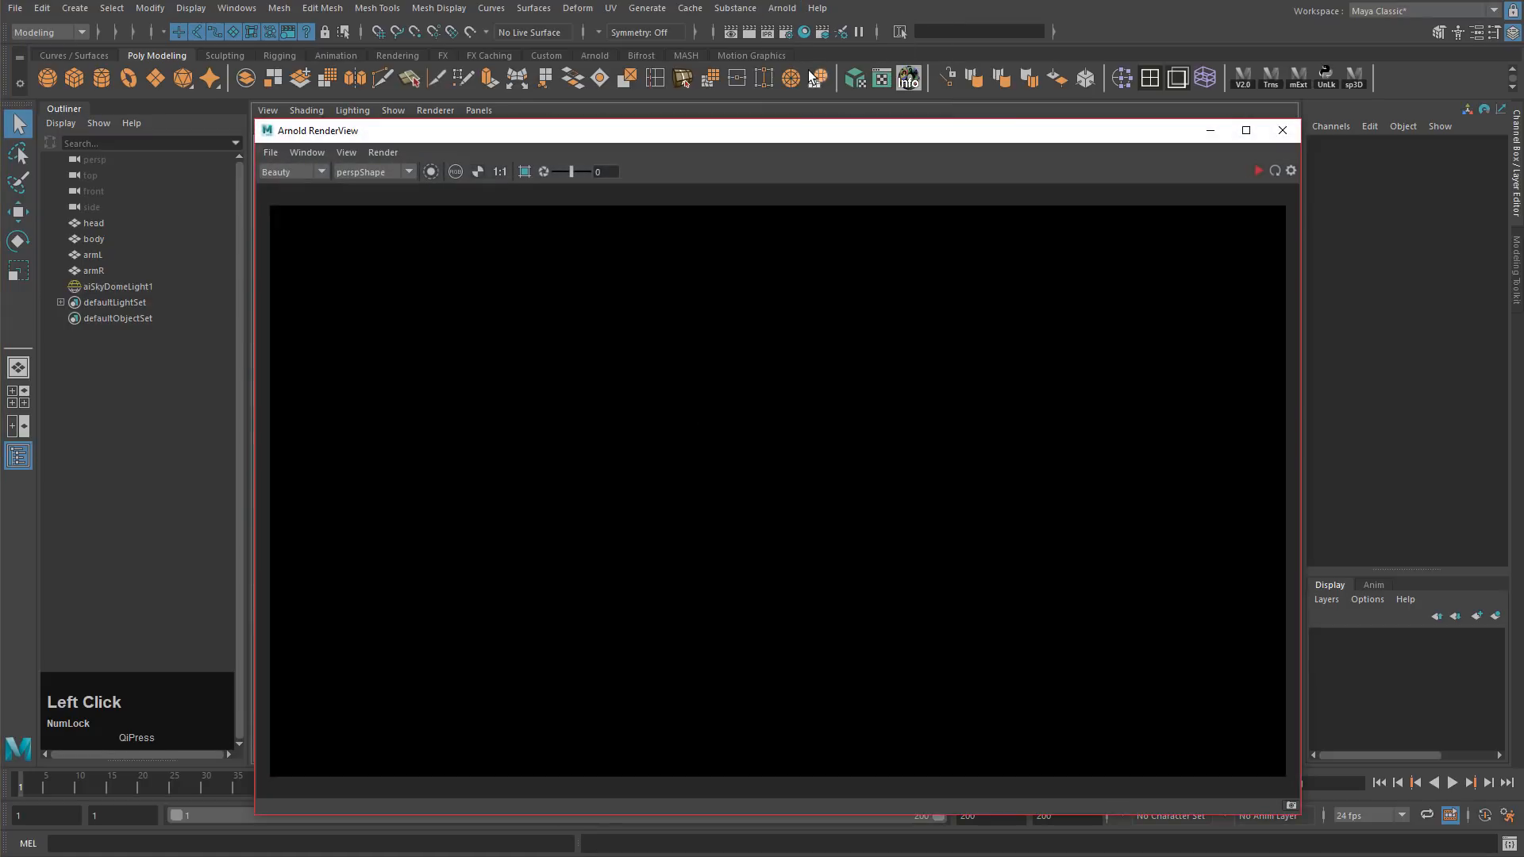
pyautogui.moveTo(754, 141); pyautogui.dragTo(814, 69)
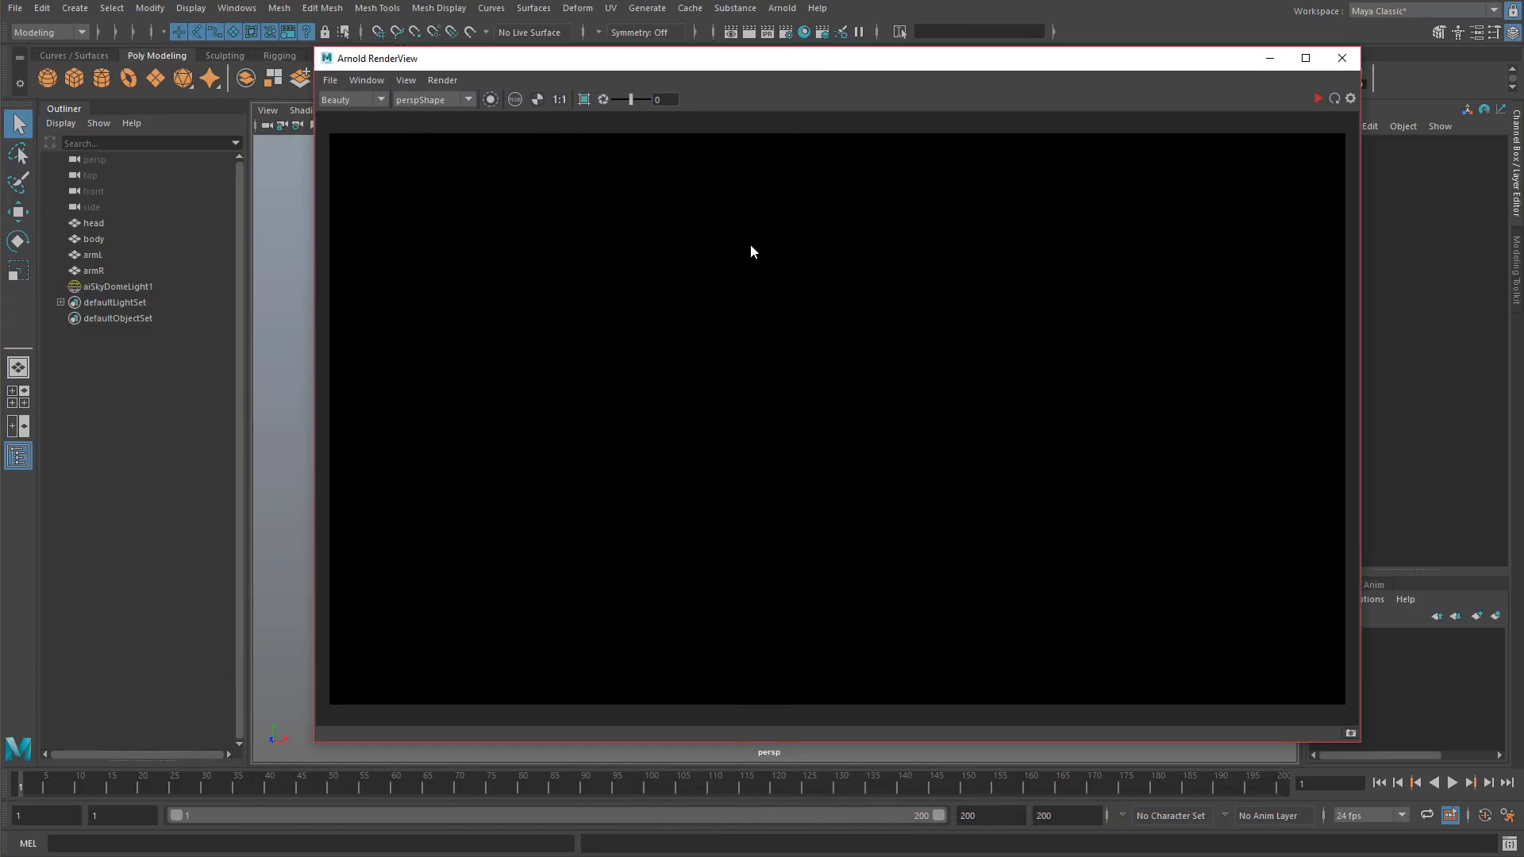
pyautogui.press('space')
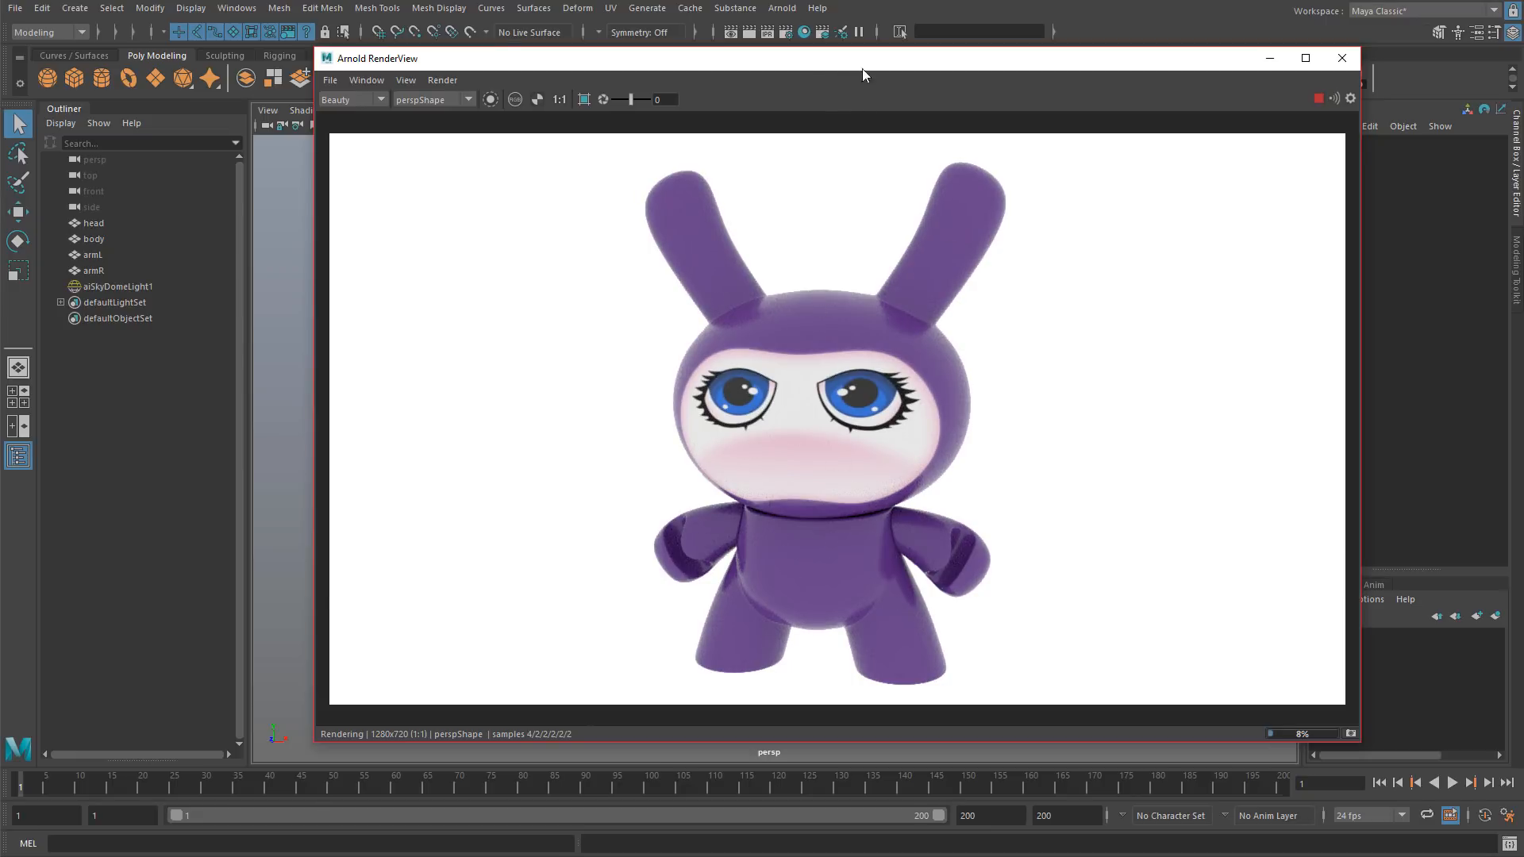
# Step: Orbit the camera to inspect the kidrobot's live render from a three-quarter angle, and stop and close the render view
pyautogui.moveTo(1010, 64); pyautogui.dragTo(563, 41)
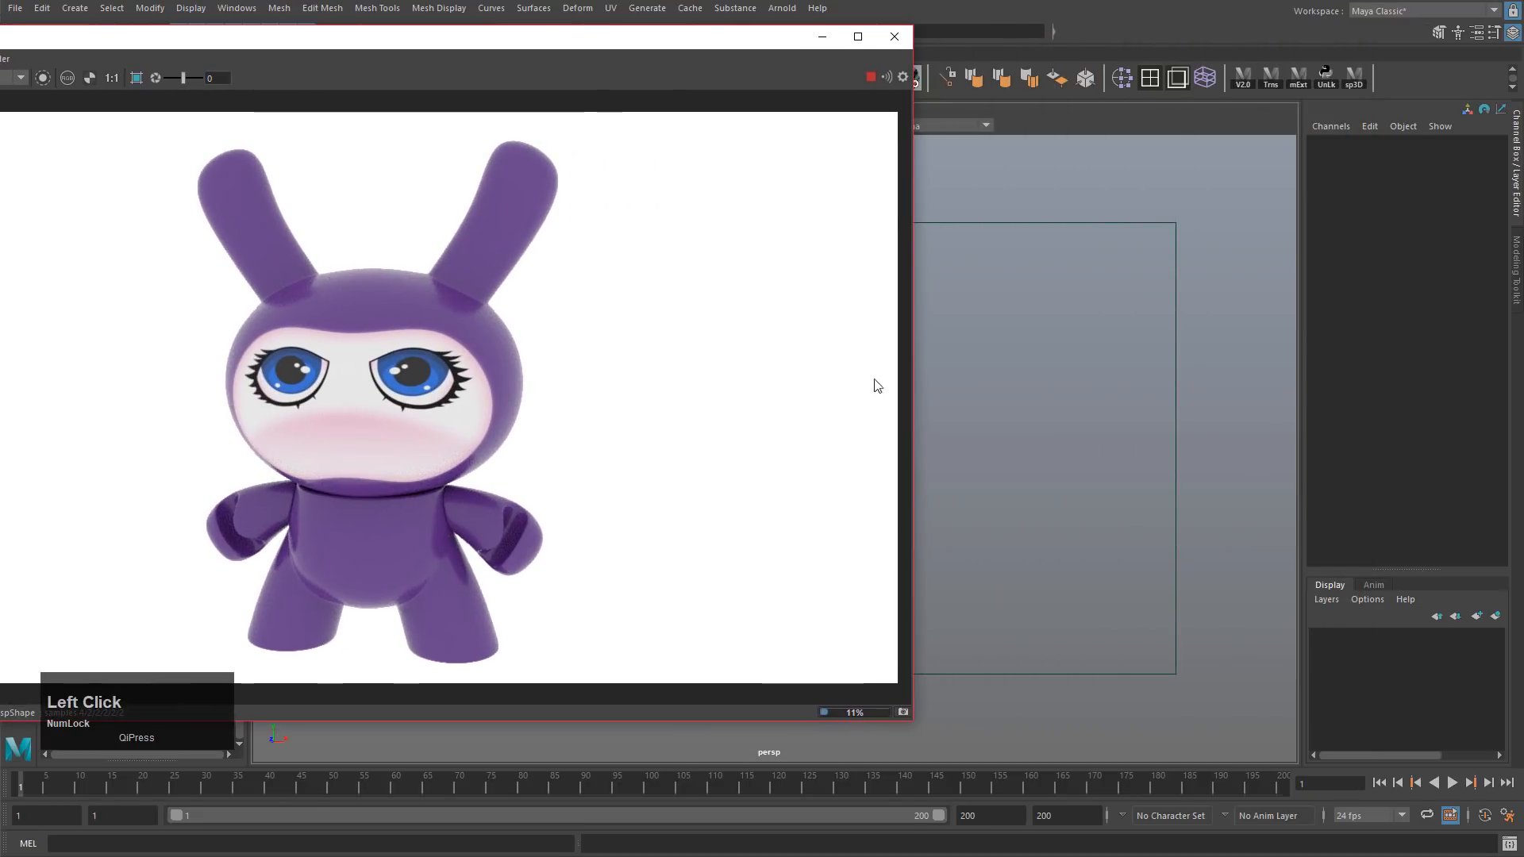
pyautogui.keyDown('alt'); pyautogui.moveTo(1055, 458); pyautogui.dragTo(1005, 429); pyautogui.keyUp('alt')
pyautogui.moveTo(1019, 428)
pyautogui.keyDown('alt'); pyautogui.mouseDown()
pyautogui.moveTo(1045, 418)
pyautogui.moveTo(1003, 405)
pyautogui.mouseUp(); pyautogui.keyUp('alt')
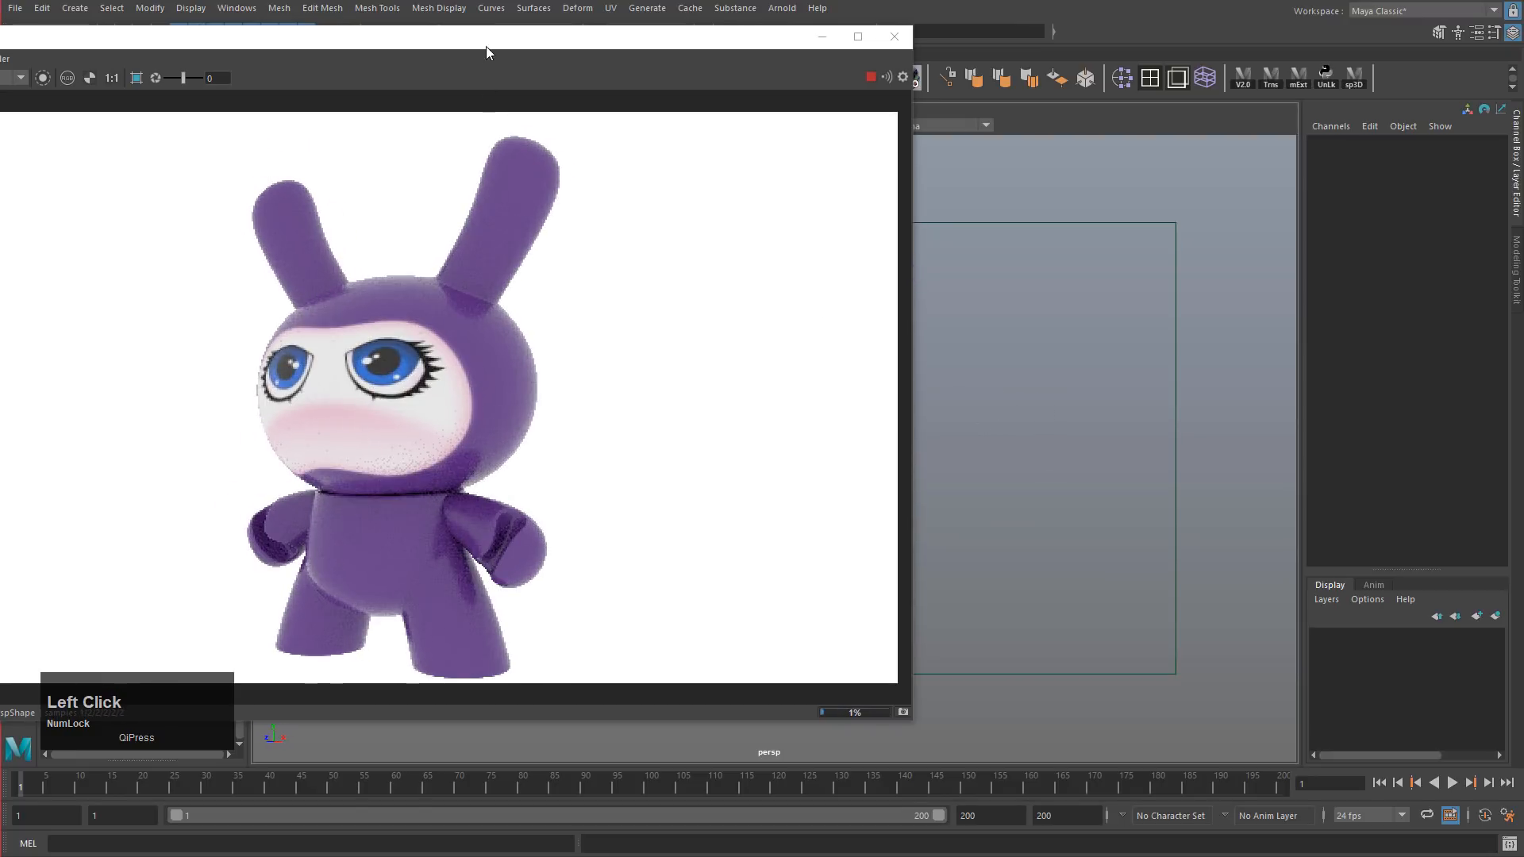
pyautogui.moveTo(486, 46); pyautogui.dragTo(931, 62)
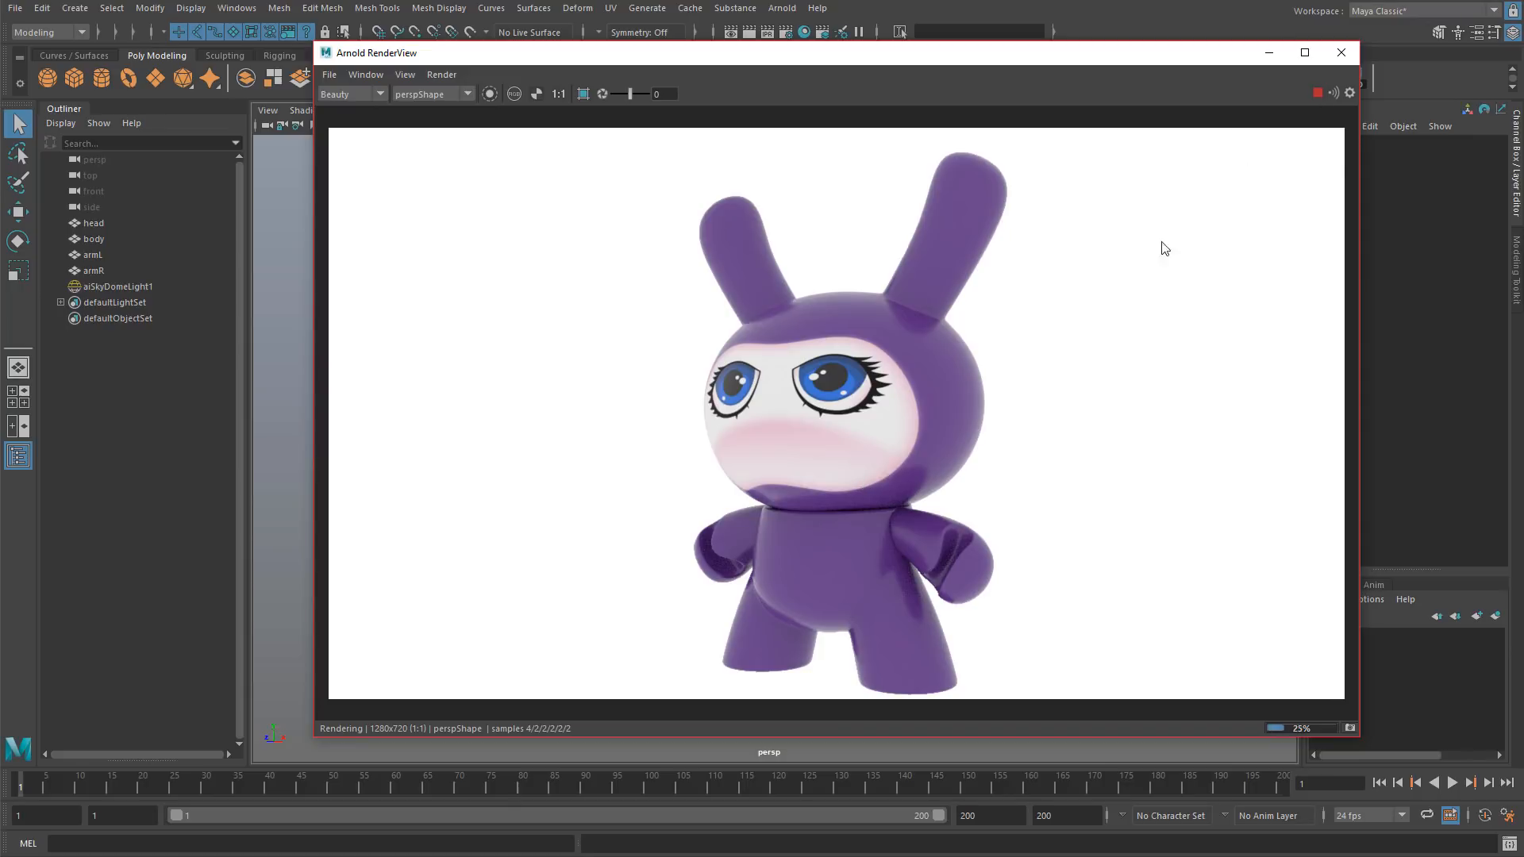
pyautogui.press('space')
pyautogui.click(1342, 54)
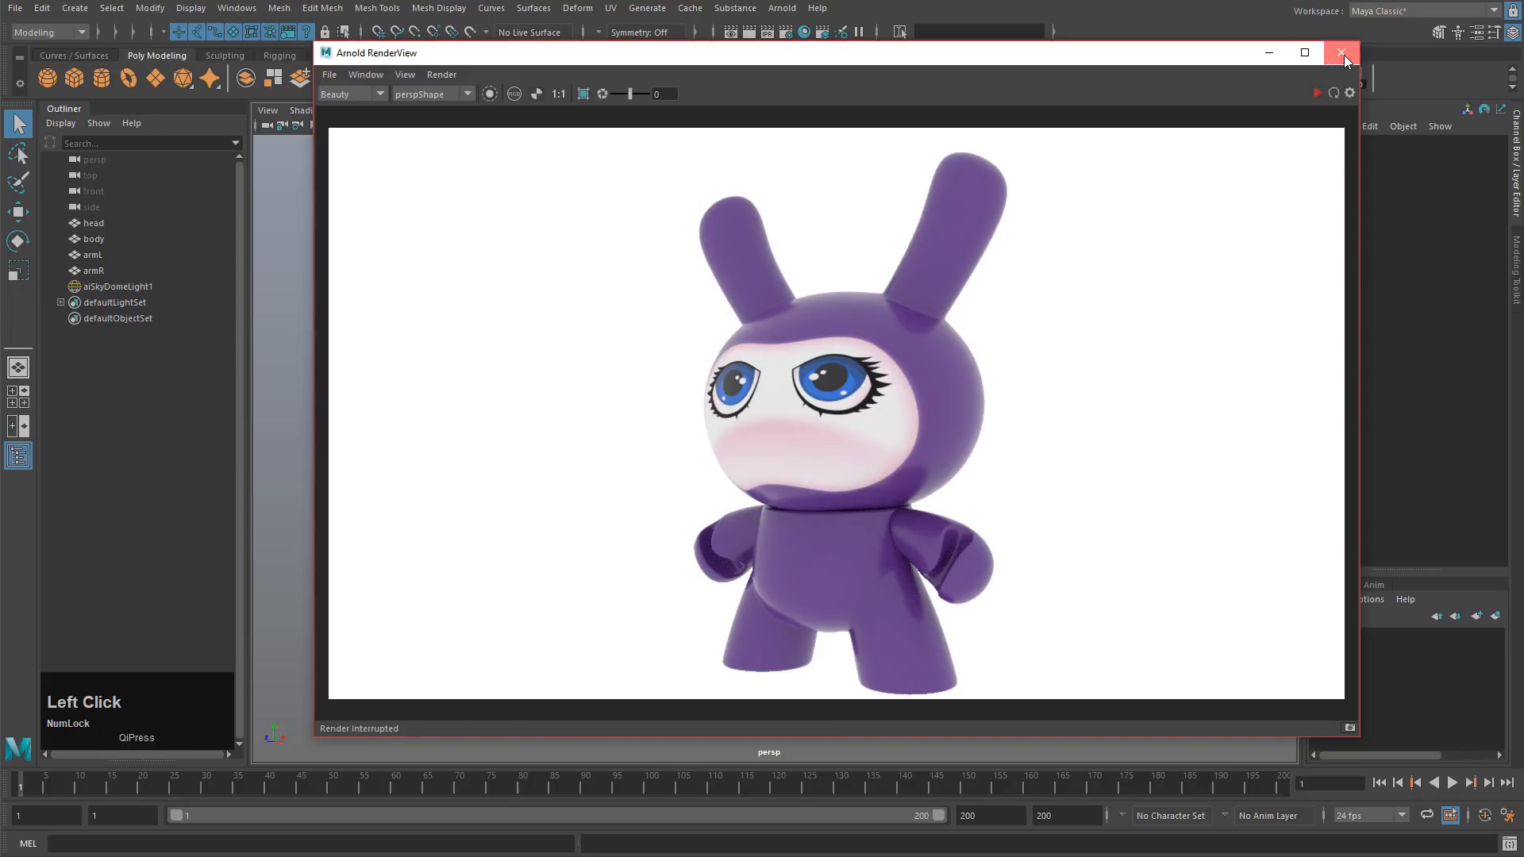
# Step: Connect a File texture node to the Color attribute of aiSkyDomeLight1
pyautogui.click(116, 287)
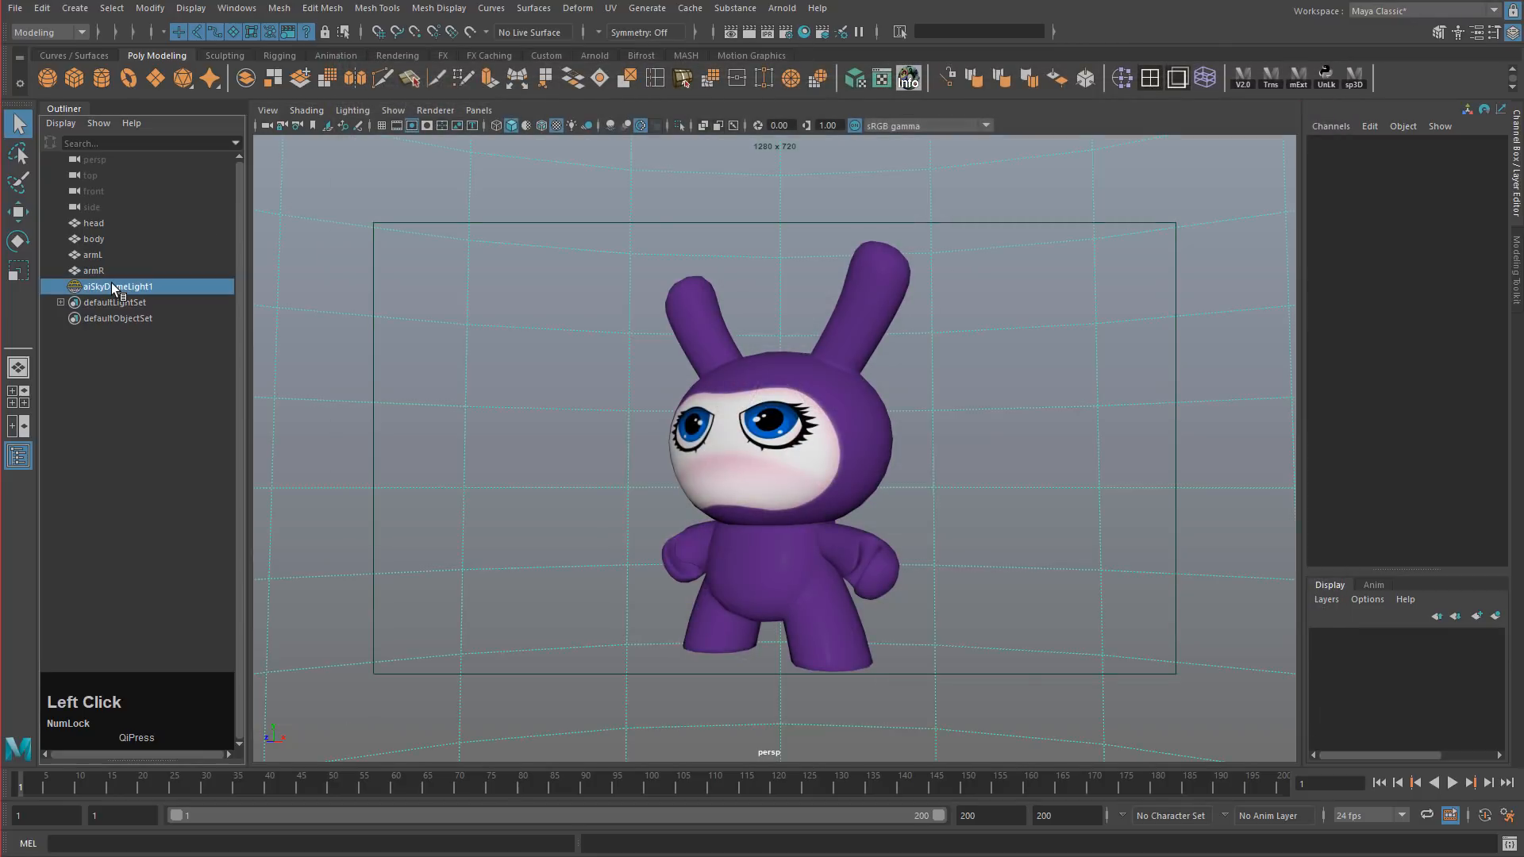
pyautogui.hotkey('ctrl', 'a')
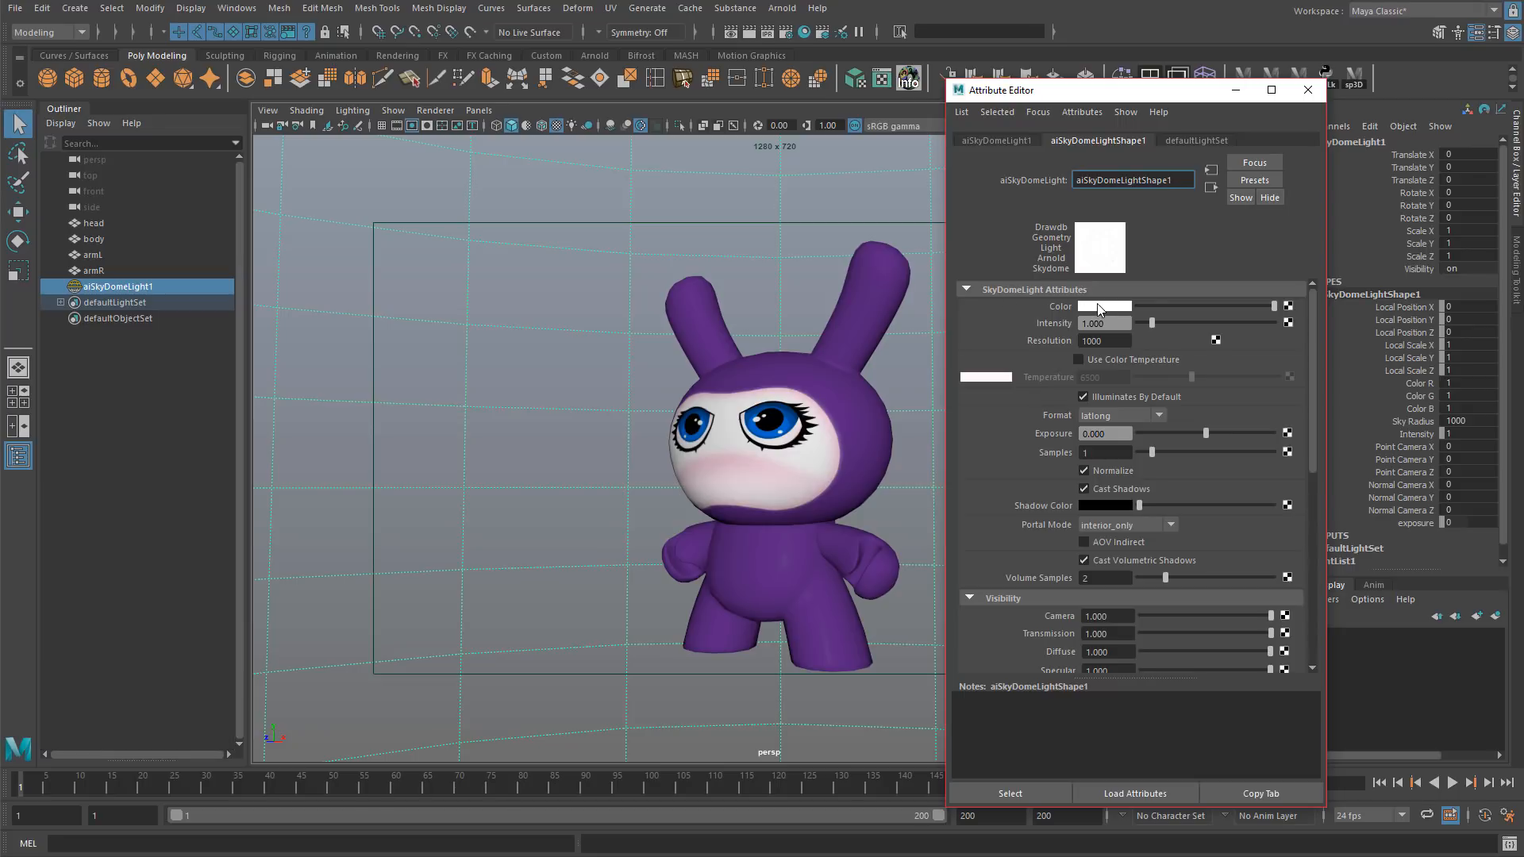
pyautogui.click(1287, 308)
pyautogui.moveTo(1079, 367); pyautogui.dragTo(965, 157)
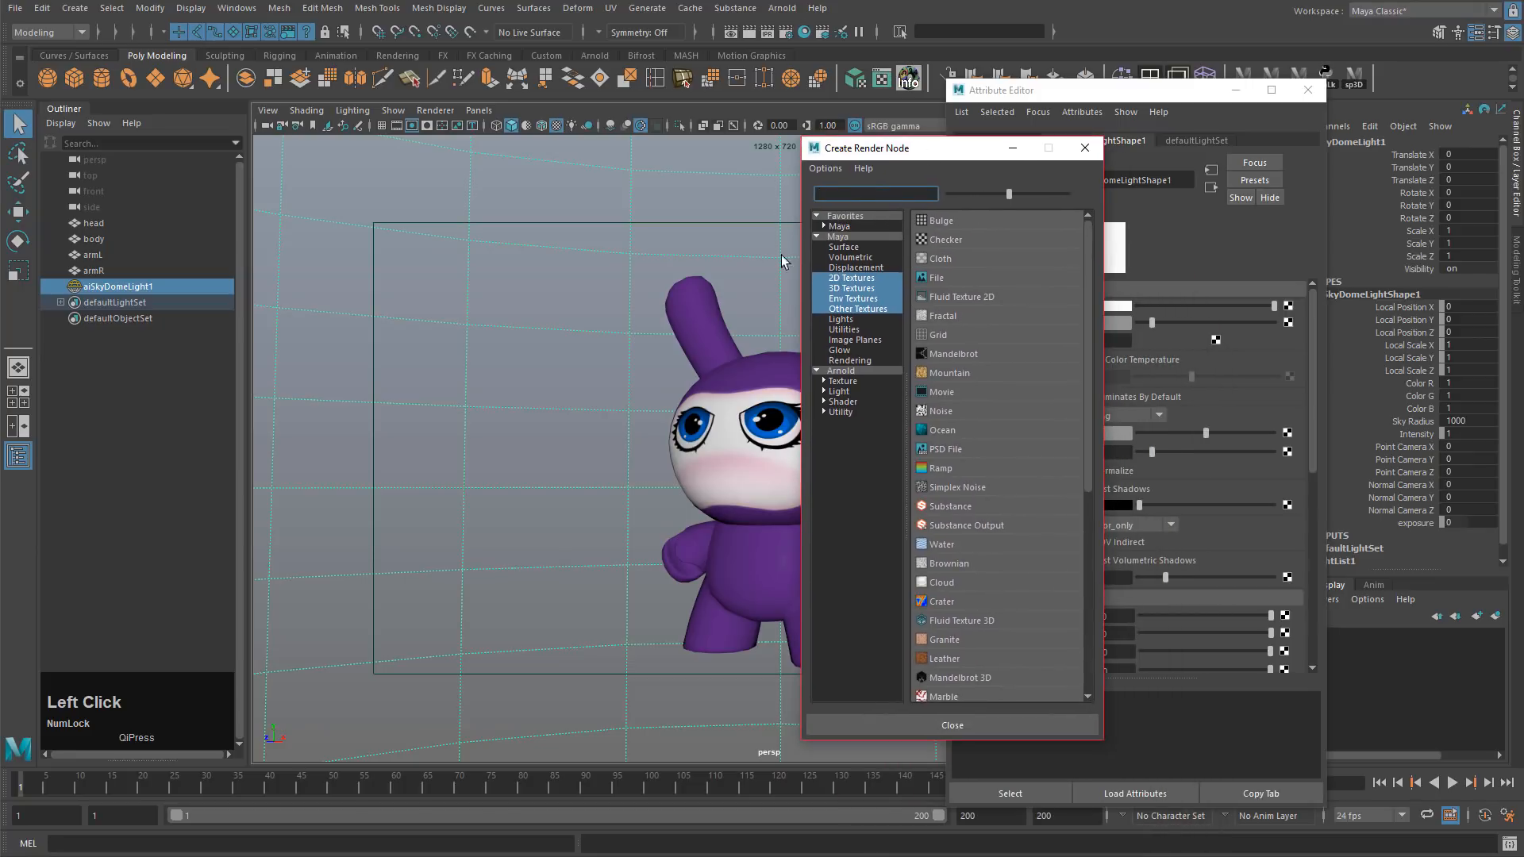
pyautogui.click(937, 278)
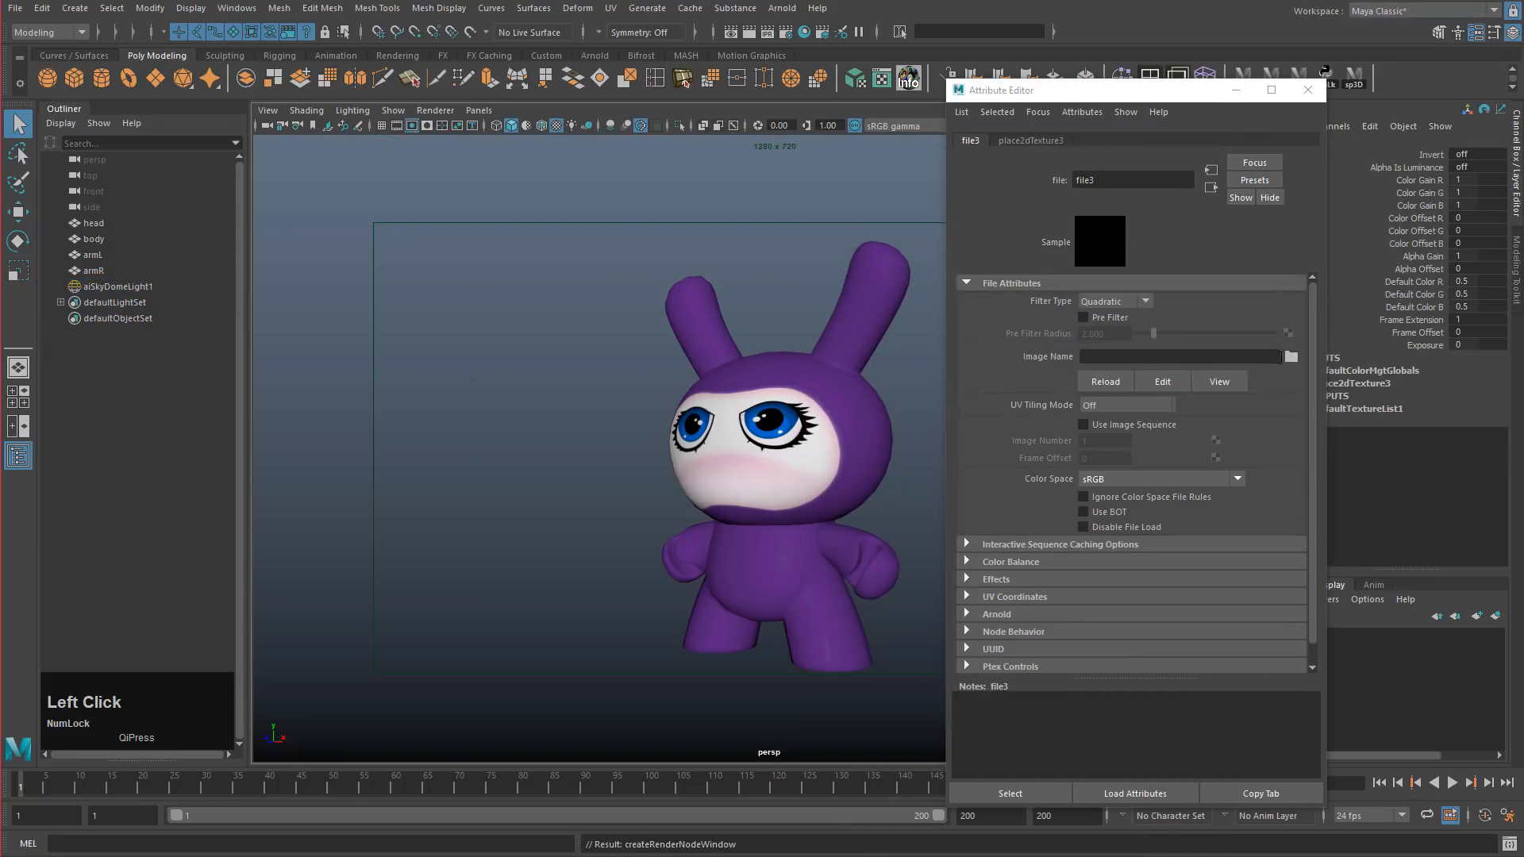
# Step: Load sky_hdri.jpg from the project's sourceimages folder as the skydome file texture's image
pyautogui.click(1292, 356)
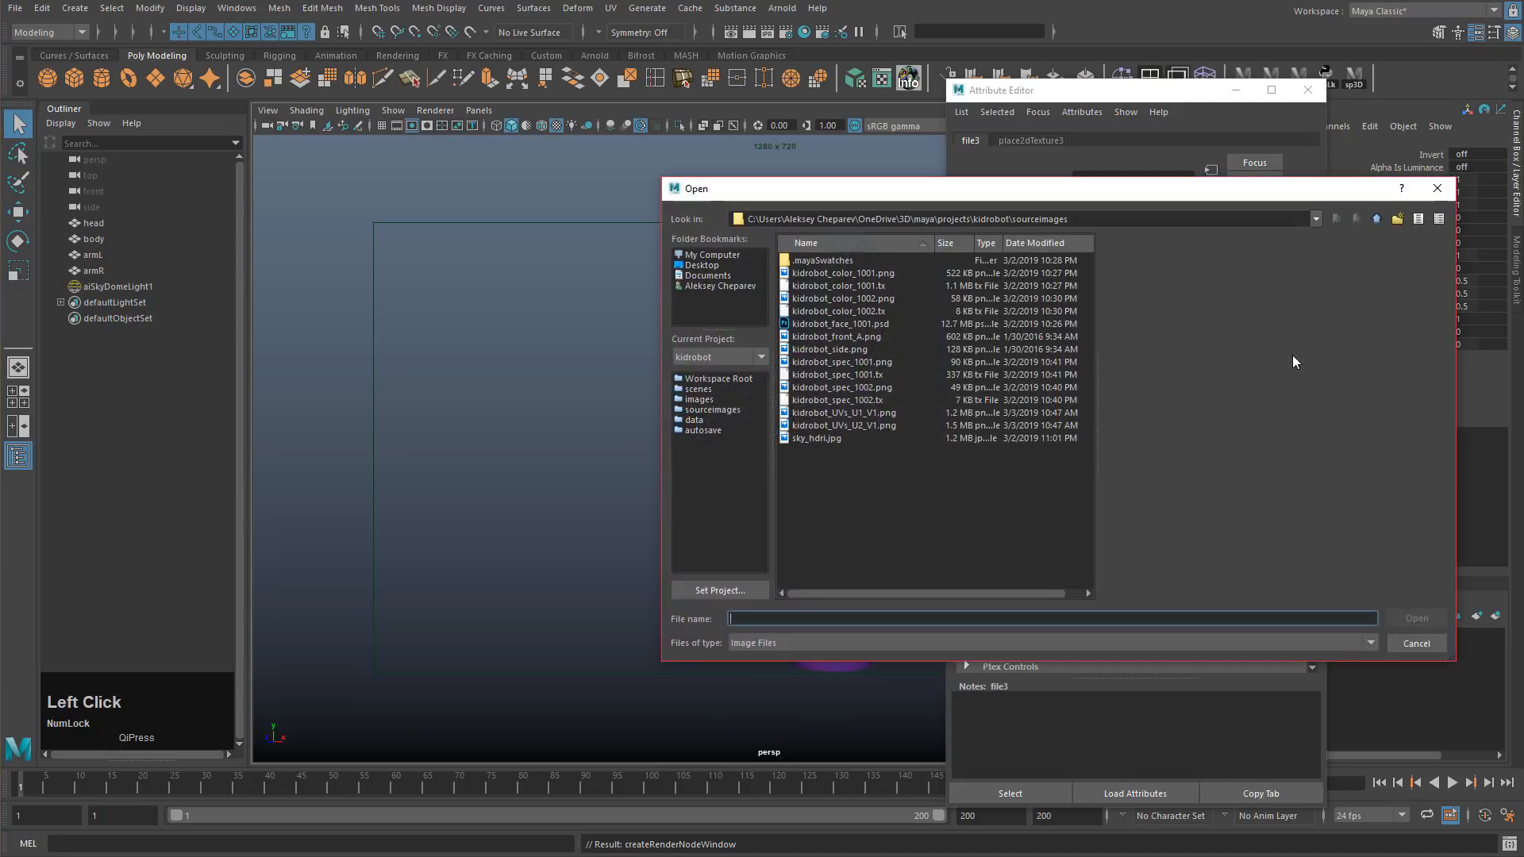
pyautogui.click(828, 442)
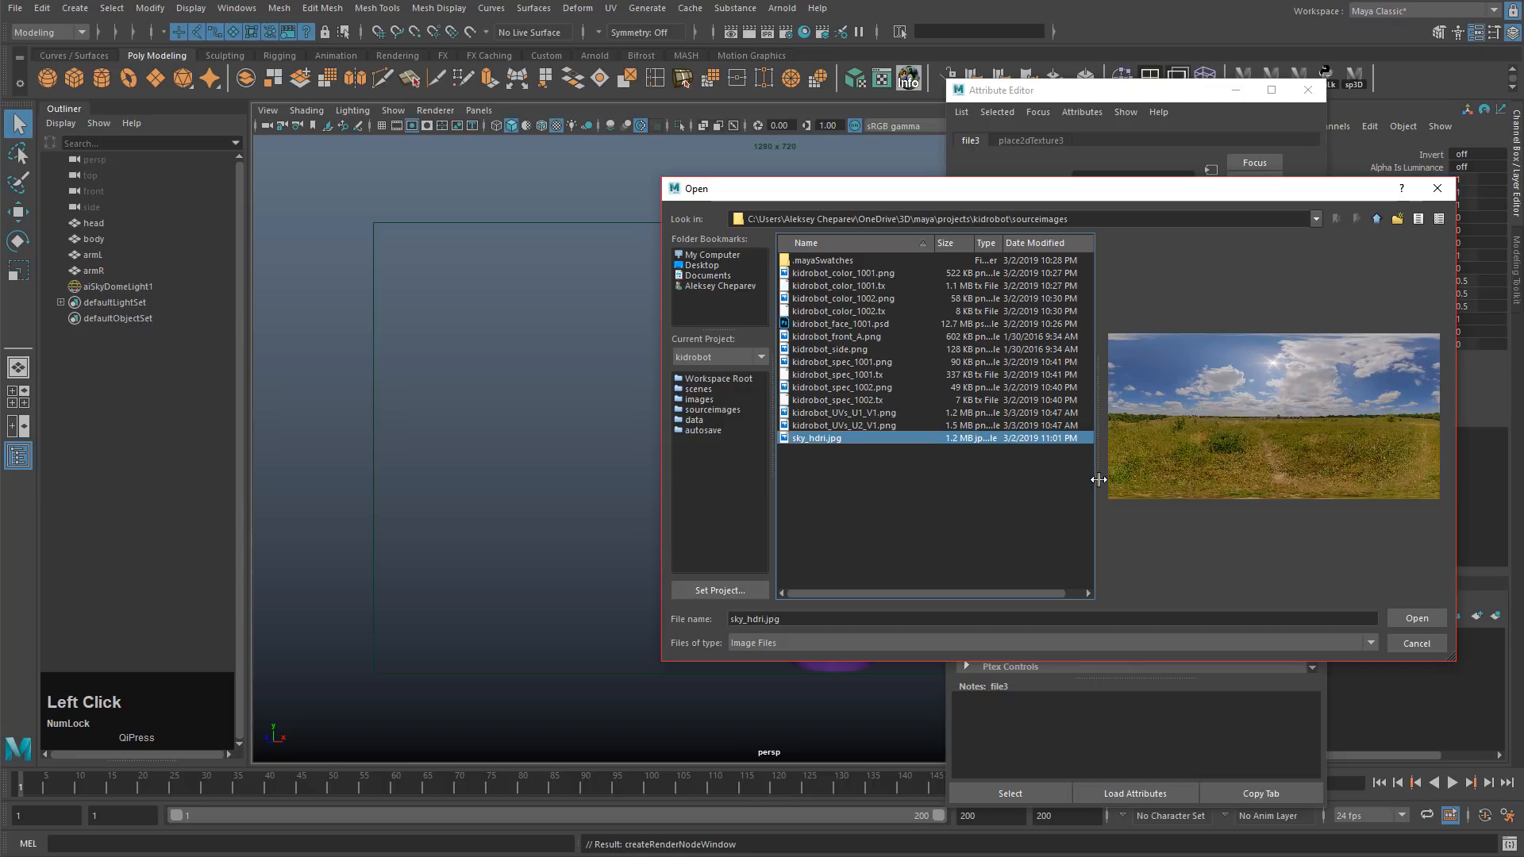
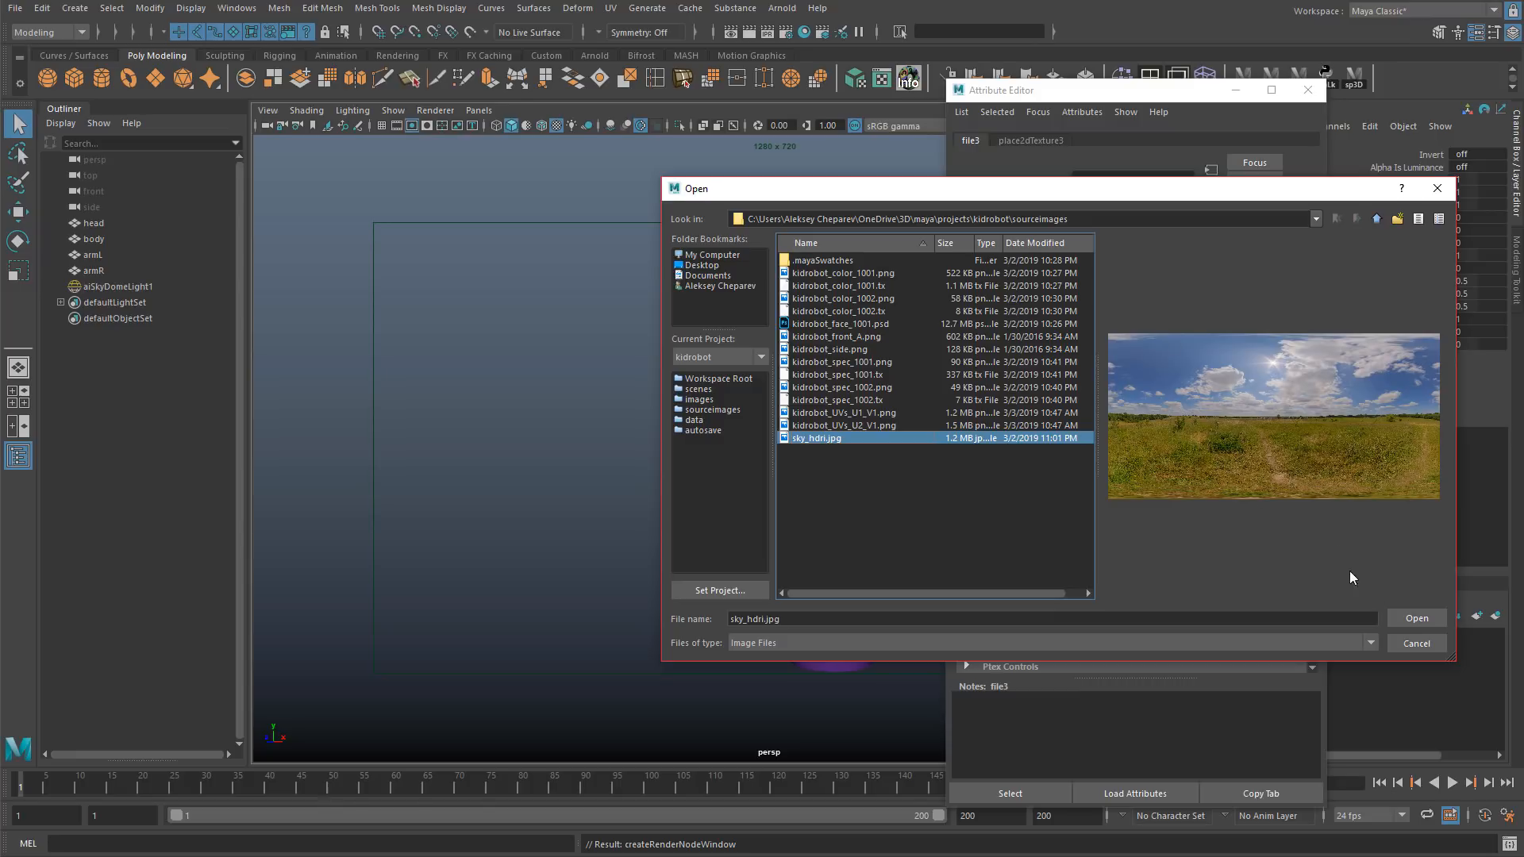
pyautogui.click(1418, 618)
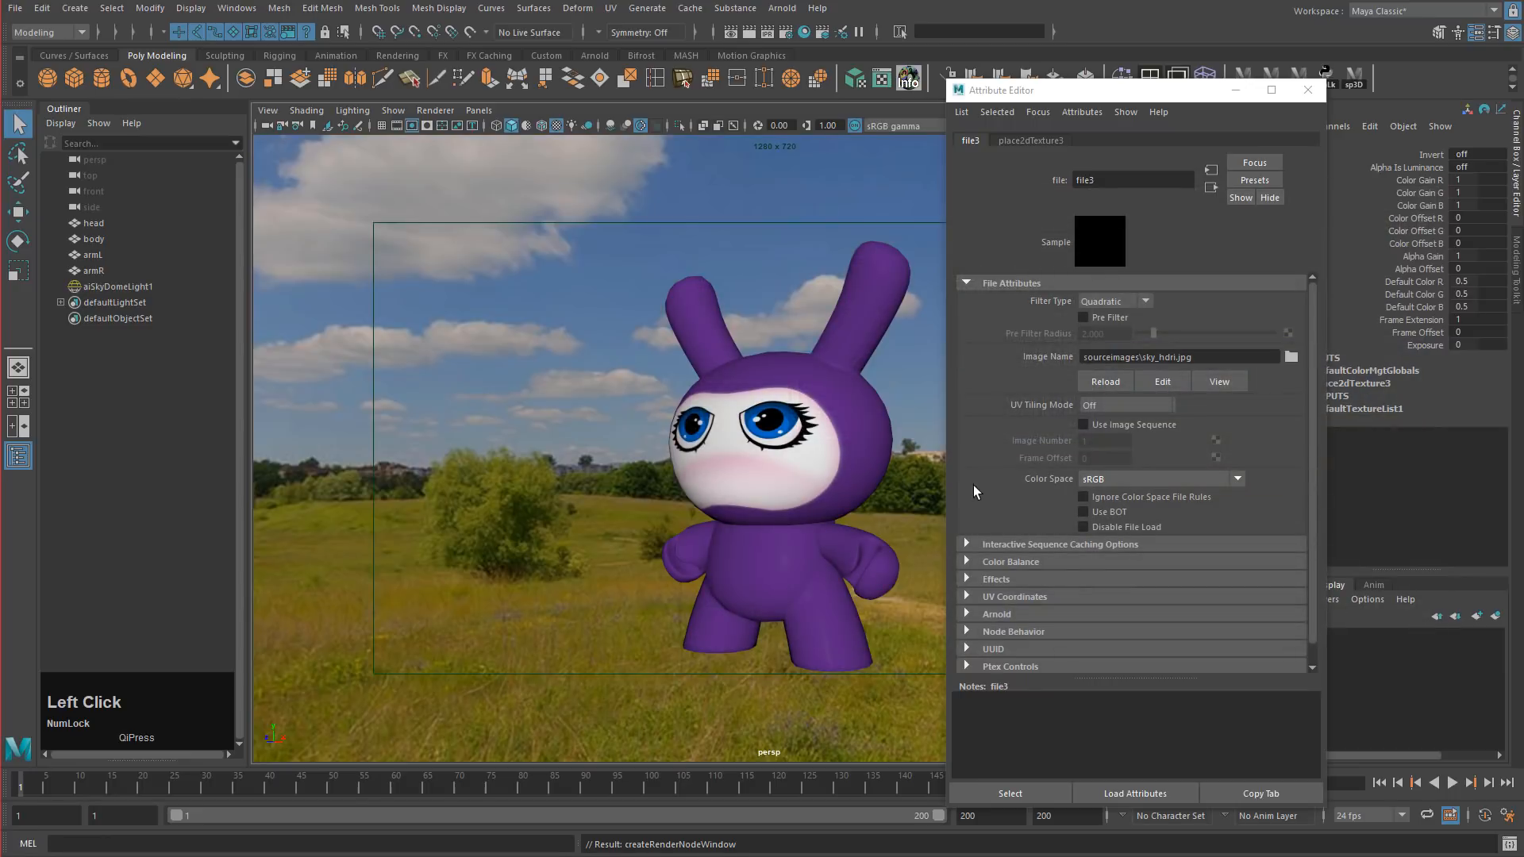
# Step: Examine the textured sky dome around the kidrobot from inside and outside the sphere
pyautogui.keyDown('alt'); pyautogui.moveTo(589, 460); pyautogui.dragTo(794, 456); pyautogui.keyUp('alt')
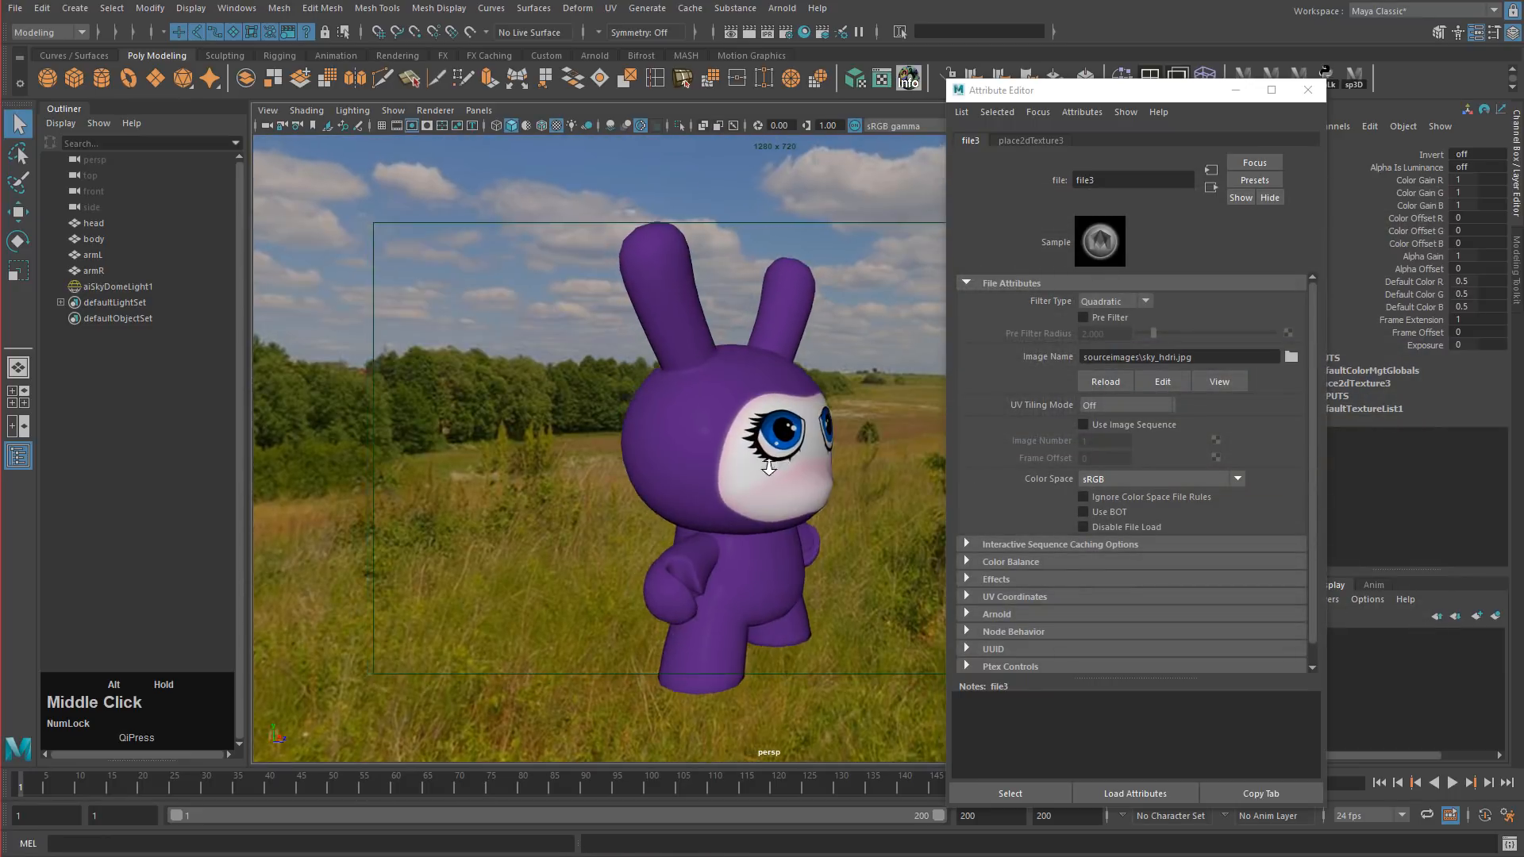
pyautogui.scroll(-12, 606, 441)
pyautogui.keyDown('alt'); pyautogui.moveTo(605, 441); pyautogui.dragTo(430, 378, button='middle'); pyautogui.keyUp('alt')
pyautogui.scroll(-12, 599, 405)
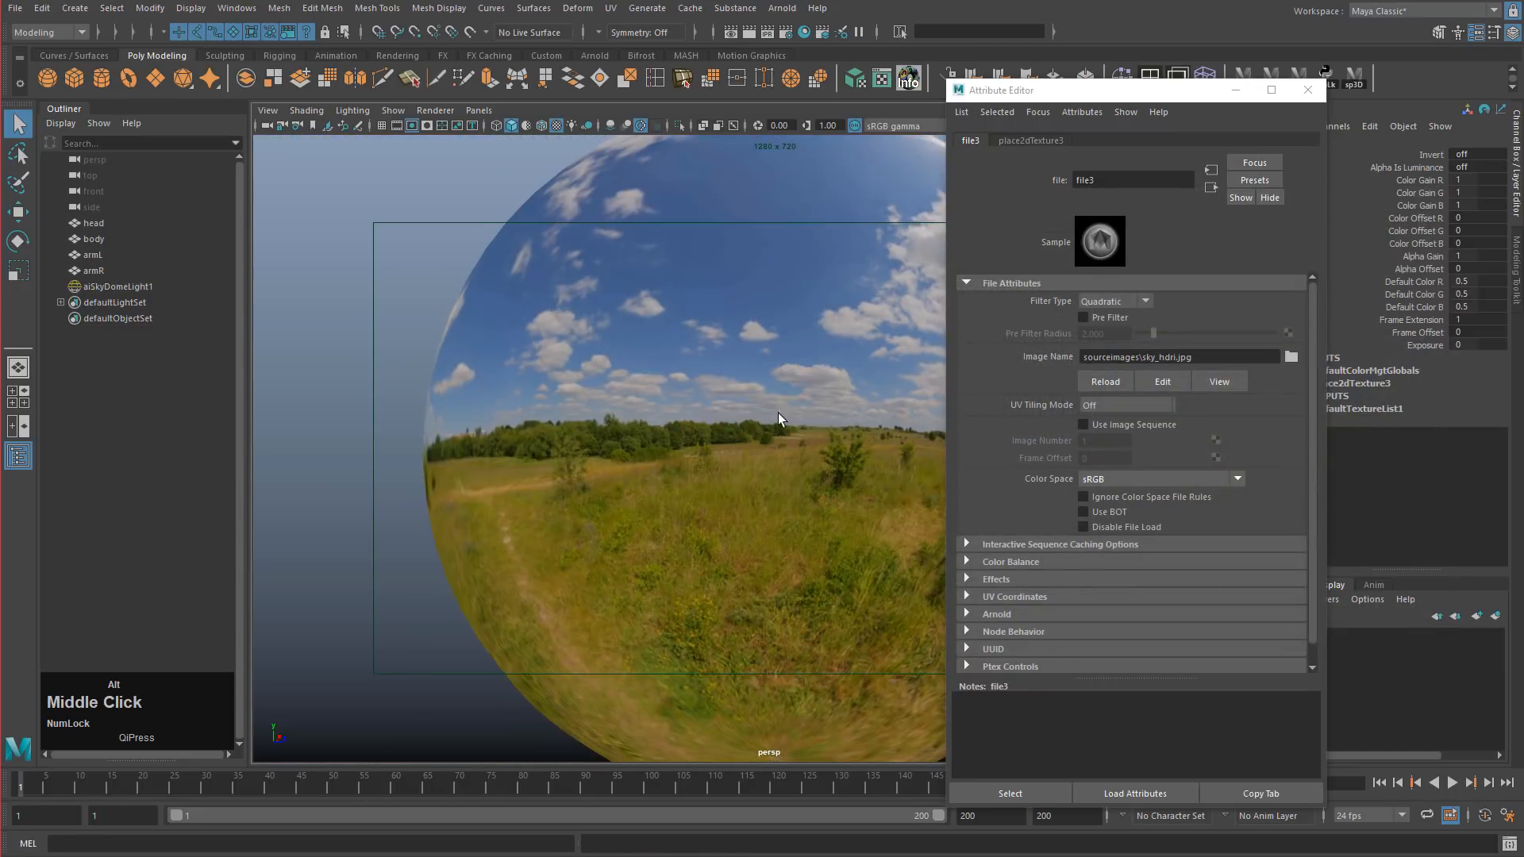
pyautogui.keyDown('alt'); pyautogui.moveTo(778, 418); pyautogui.dragTo(698, 431); pyautogui.keyUp('alt')
pyautogui.scroll(3, 708, 439)
pyautogui.scroll(10, 709, 439)
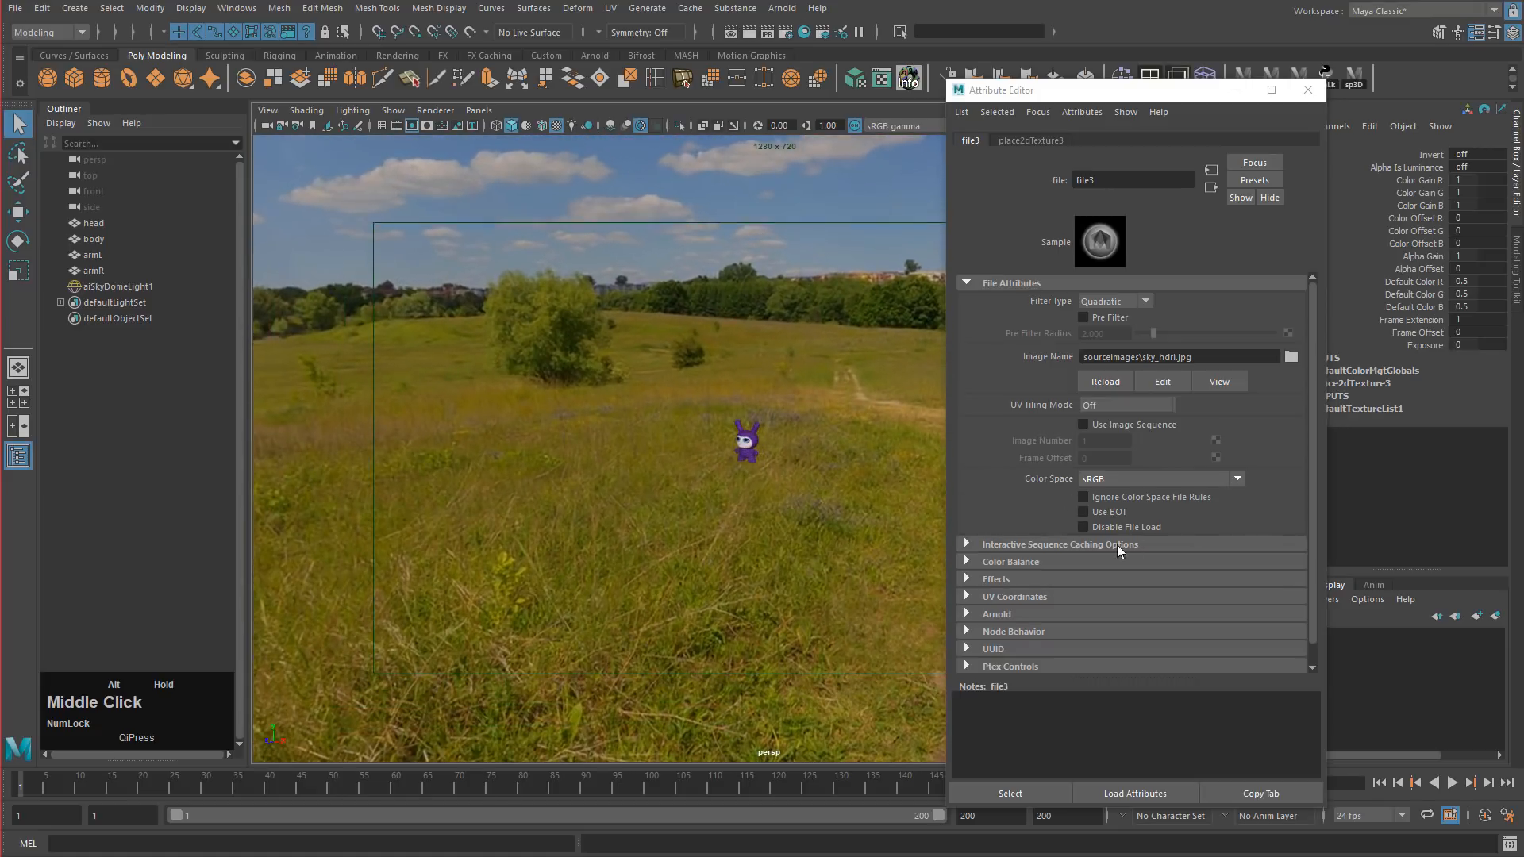
# Step: Reframe the kidrobot large in the resolution gate from a slightly turned front view, with the meadow and sky behind it
pyautogui.keyDown('alt'); pyautogui.moveTo(688, 452); pyautogui.dragTo(787, 481, button='middle'); pyautogui.keyUp('alt')
pyautogui.scroll(6, 836, 502)
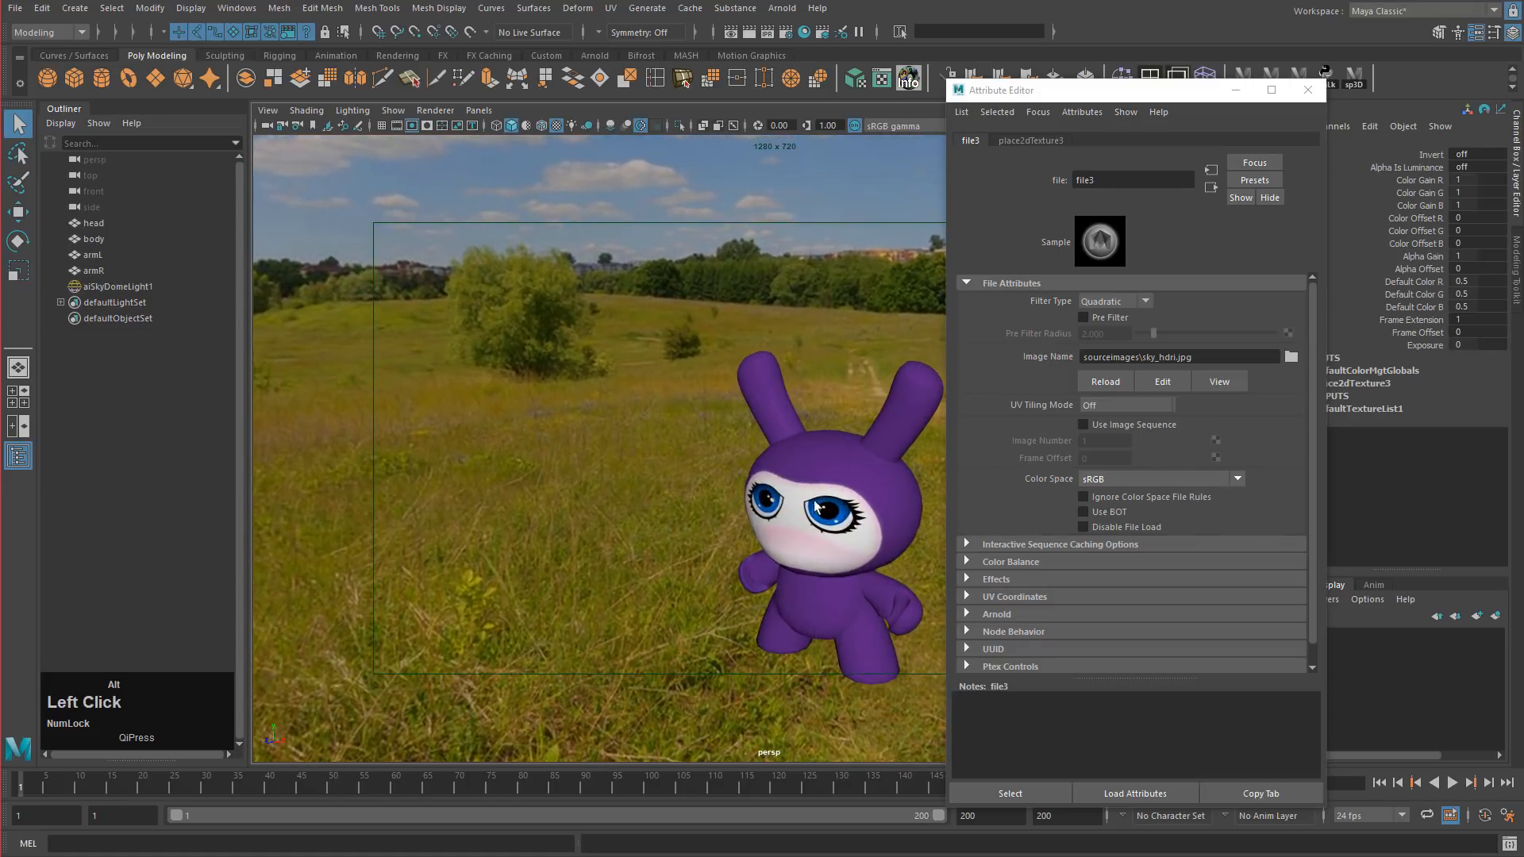
pyautogui.keyDown('alt'); pyautogui.moveTo(788, 481); pyautogui.dragTo(781, 433); pyautogui.keyUp('alt')
pyautogui.keyDown('alt'); pyautogui.moveTo(781, 433); pyautogui.dragTo(766, 438, button='middle'); pyautogui.keyUp('alt')
pyautogui.keyDown('alt'); pyautogui.moveTo(765, 438); pyautogui.dragTo(782, 448); pyautogui.keyUp('alt')
pyautogui.keyDown('alt'); pyautogui.moveTo(781, 449); pyautogui.dragTo(792, 460, button='middle'); pyautogui.keyUp('alt')
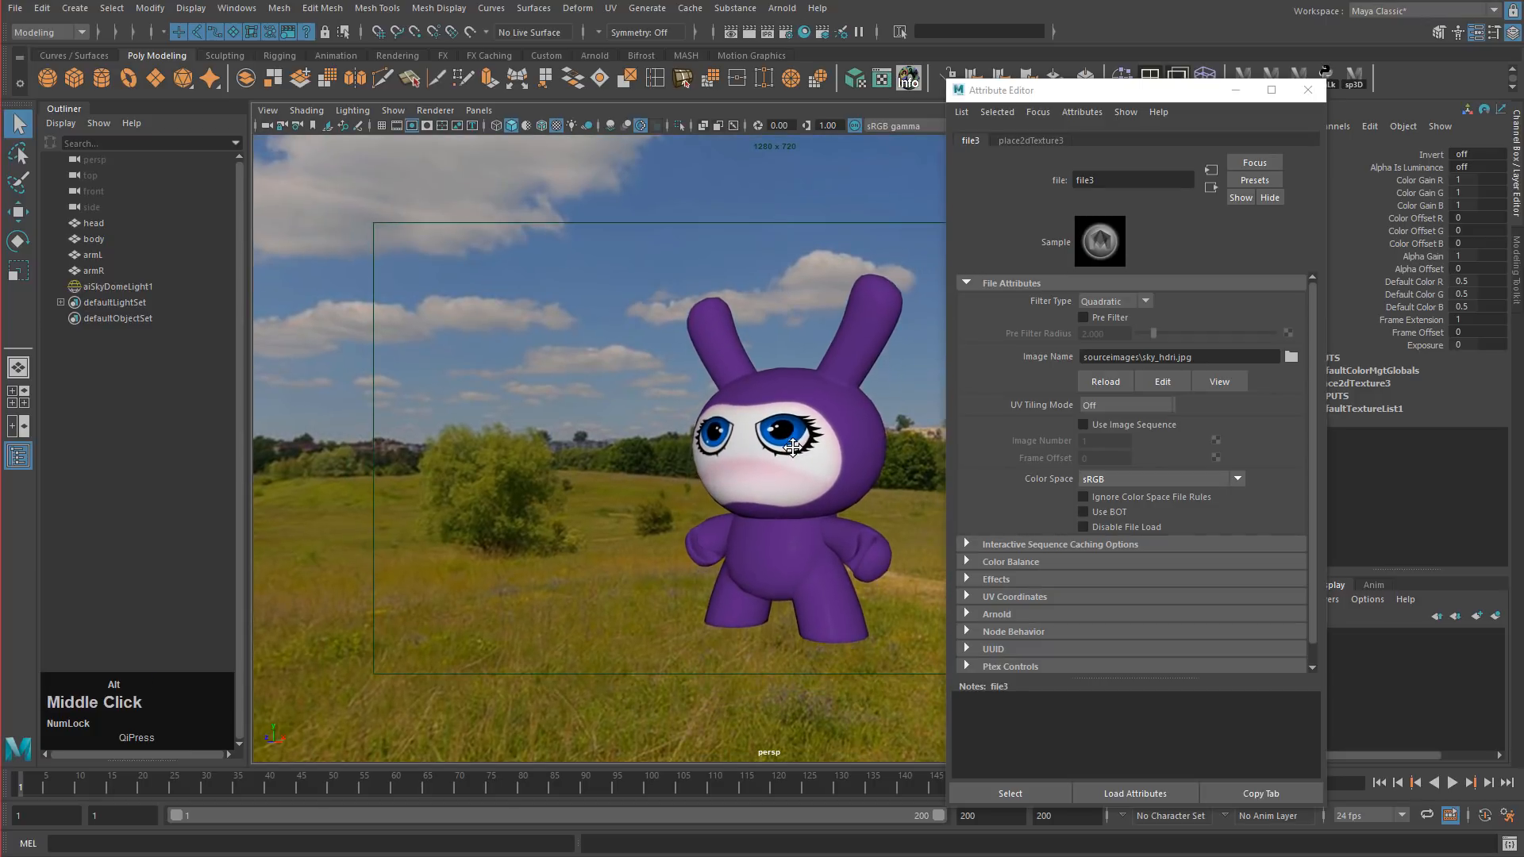
pyautogui.keyDown('alt'); pyautogui.moveTo(791, 460); pyautogui.dragTo(786, 464); pyautogui.keyUp('alt')
pyautogui.keyDown('alt'); pyautogui.moveTo(786, 464); pyautogui.dragTo(779, 467, button='middle'); pyautogui.keyUp('alt')
pyautogui.keyDown('alt'); pyautogui.moveTo(780, 466); pyautogui.dragTo(798, 467); pyautogui.keyUp('alt')
pyautogui.keyDown('alt'); pyautogui.moveTo(797, 467); pyautogui.dragTo(810, 466, button='middle'); pyautogui.keyUp('alt')
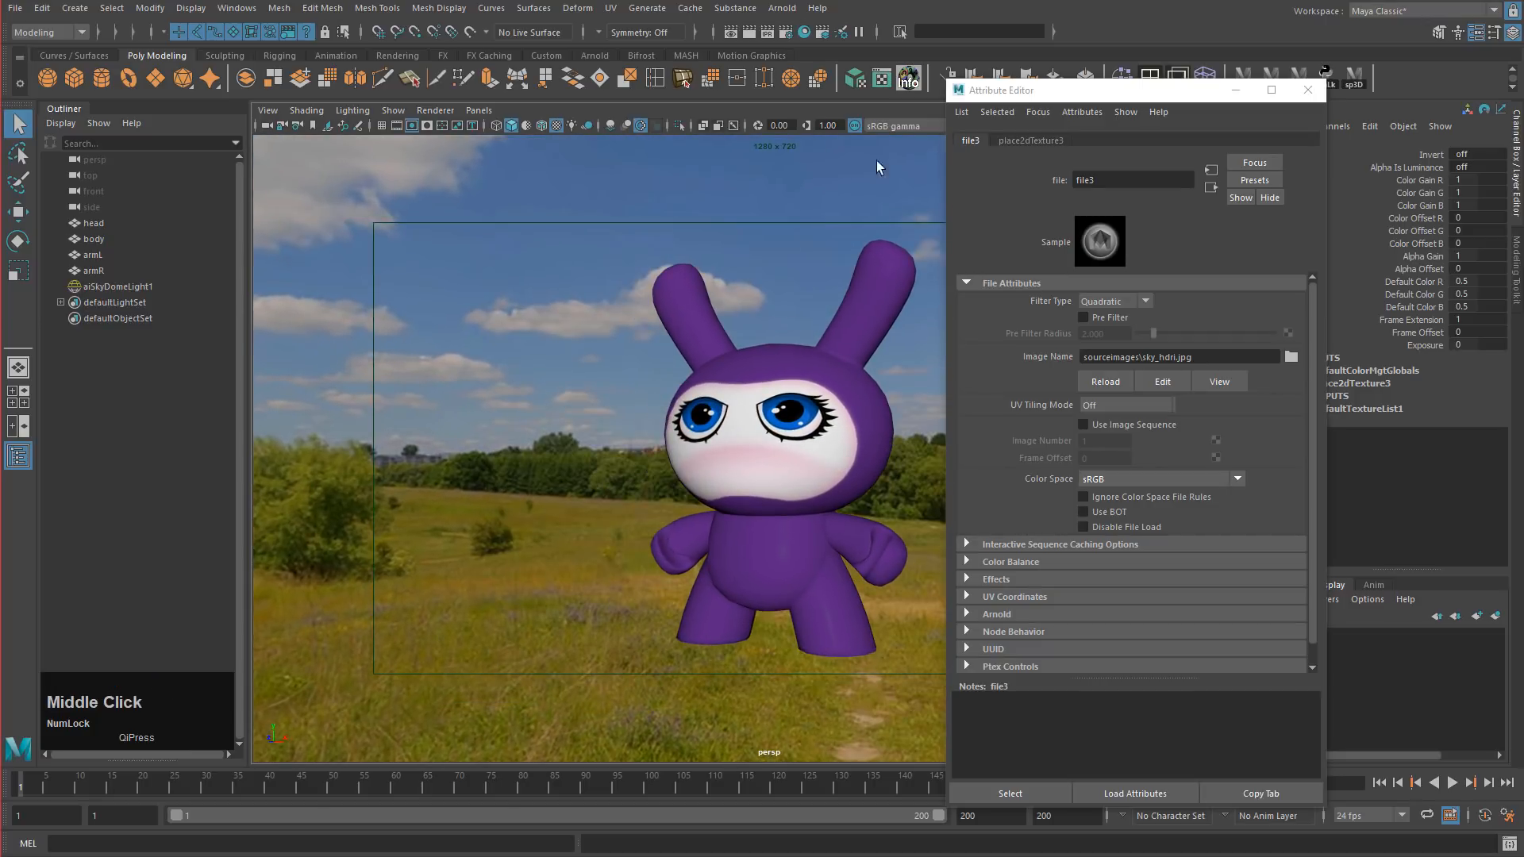
# Step: Render the kidrobot with the sky background in the Arnold RenderView and position the render window to expose the Outliner
pyautogui.click(790, 16)
pyautogui.click(810, 43)
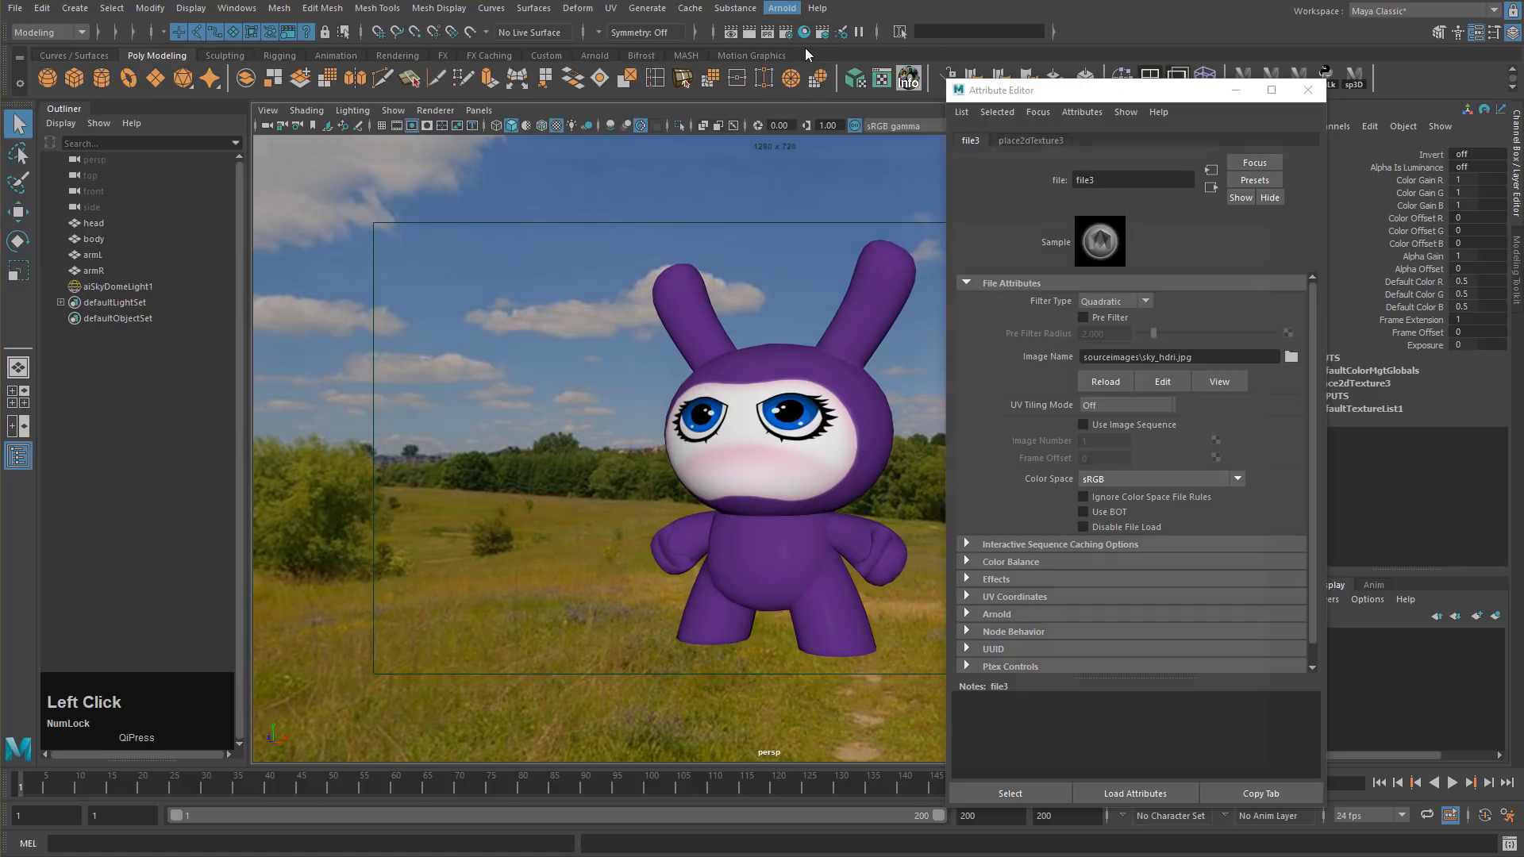
pyautogui.press('space')
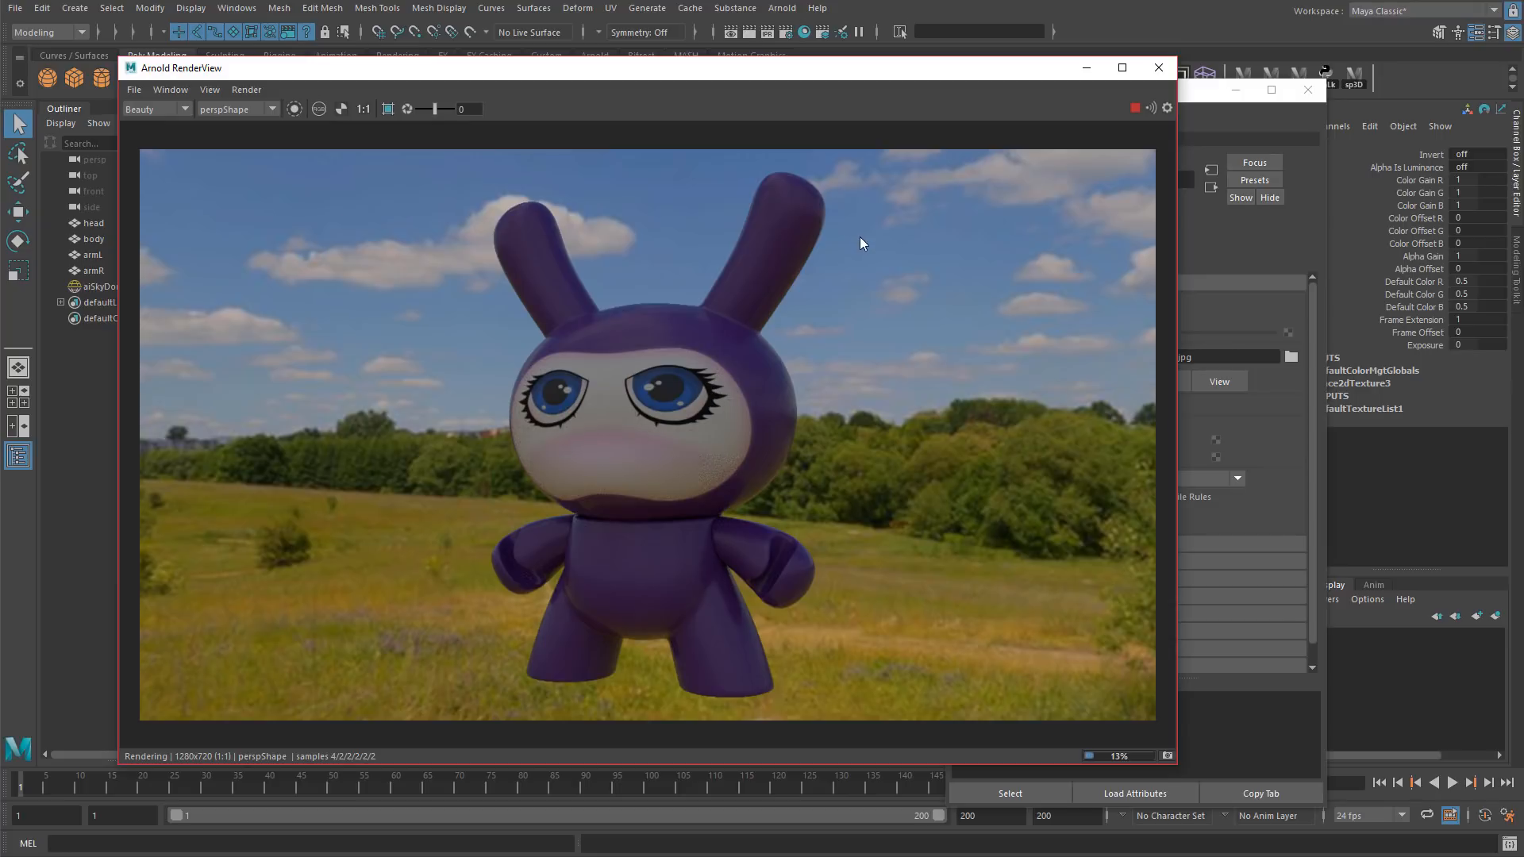
pyautogui.click(1186, 94)
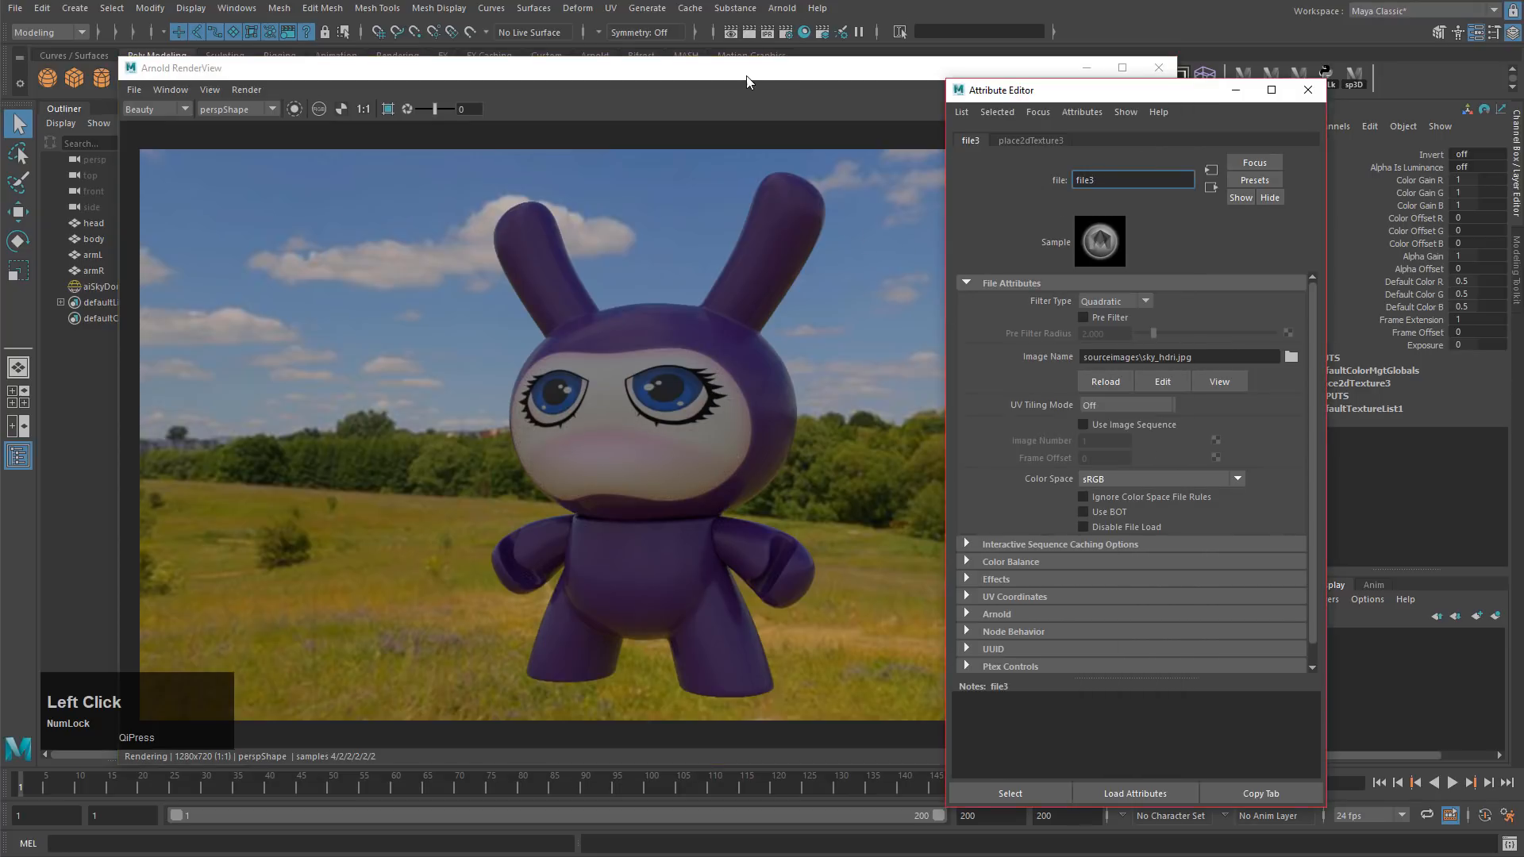
pyautogui.moveTo(746, 81); pyautogui.dragTo(852, 56)
pyautogui.moveTo(522, 49); pyautogui.dragTo(480, 9)
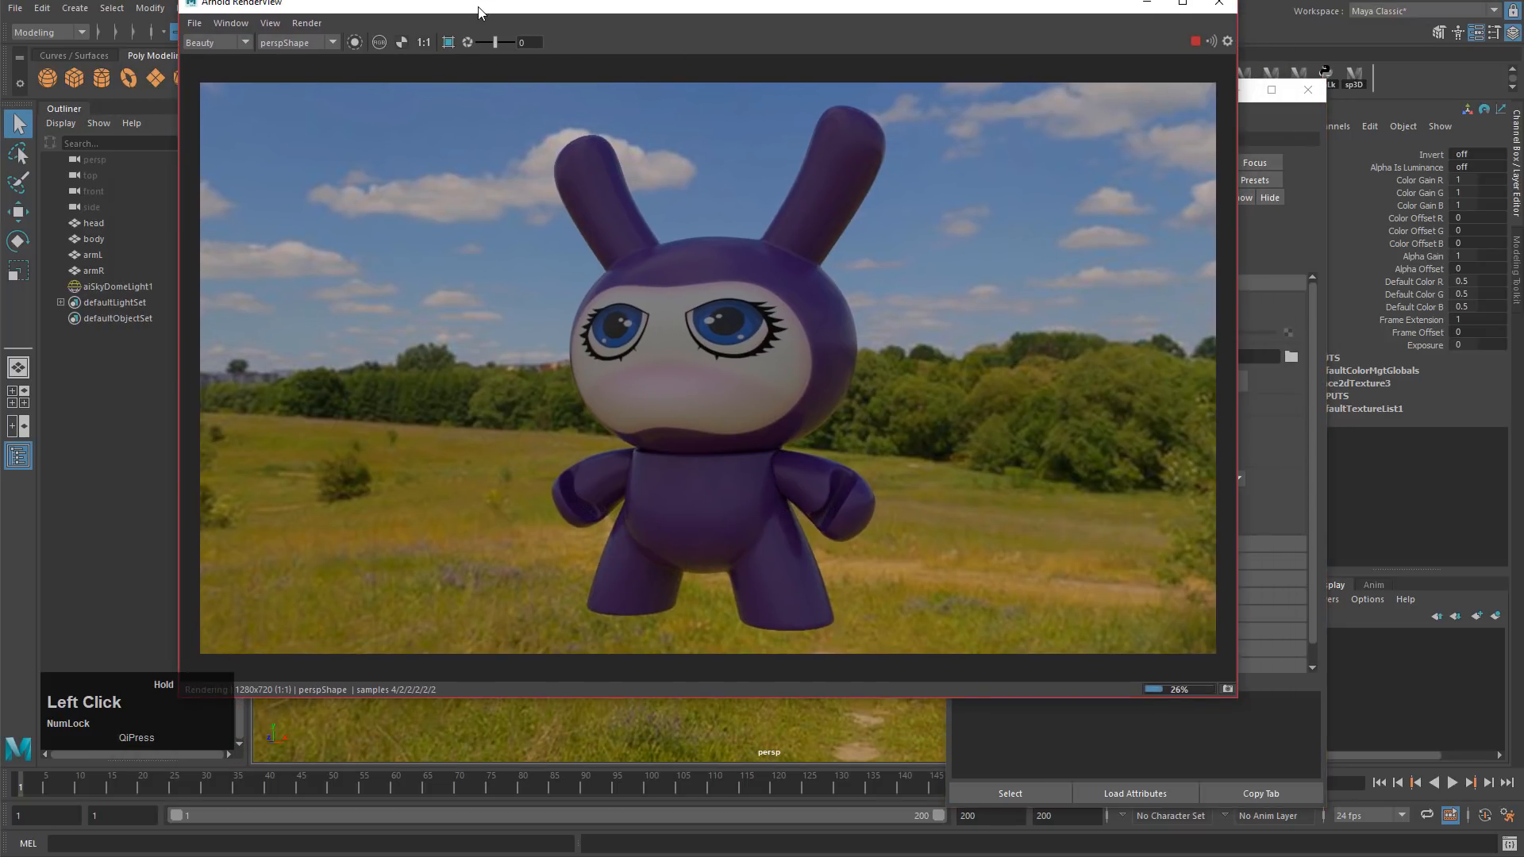
# Step: Set the Camera visibility of aiSkyDomeLight1 to 0 to hide the sky background from the render
pyautogui.click(125, 287)
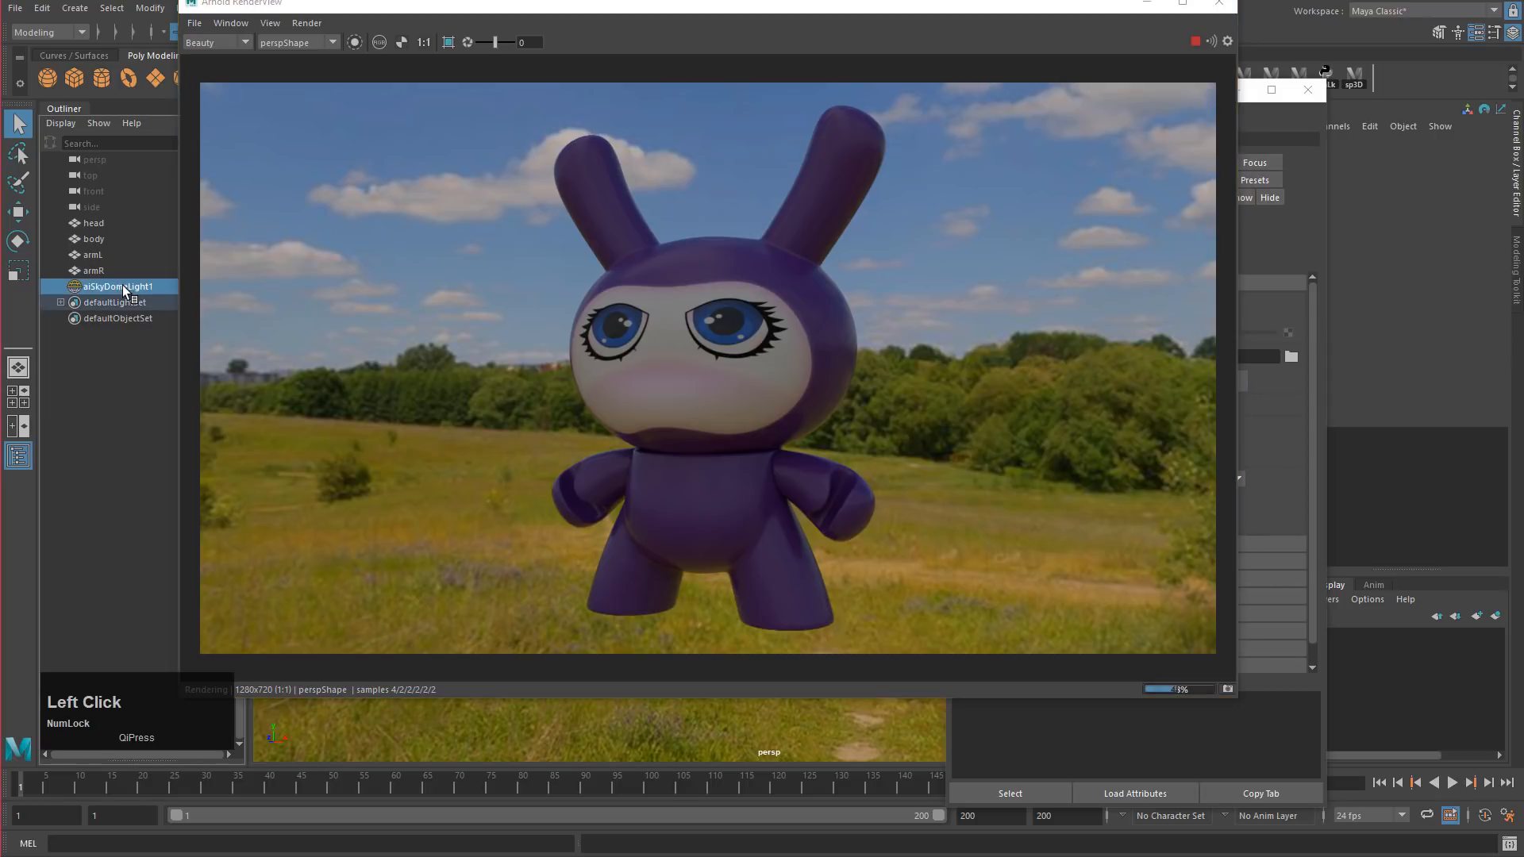
pyautogui.click(1264, 127)
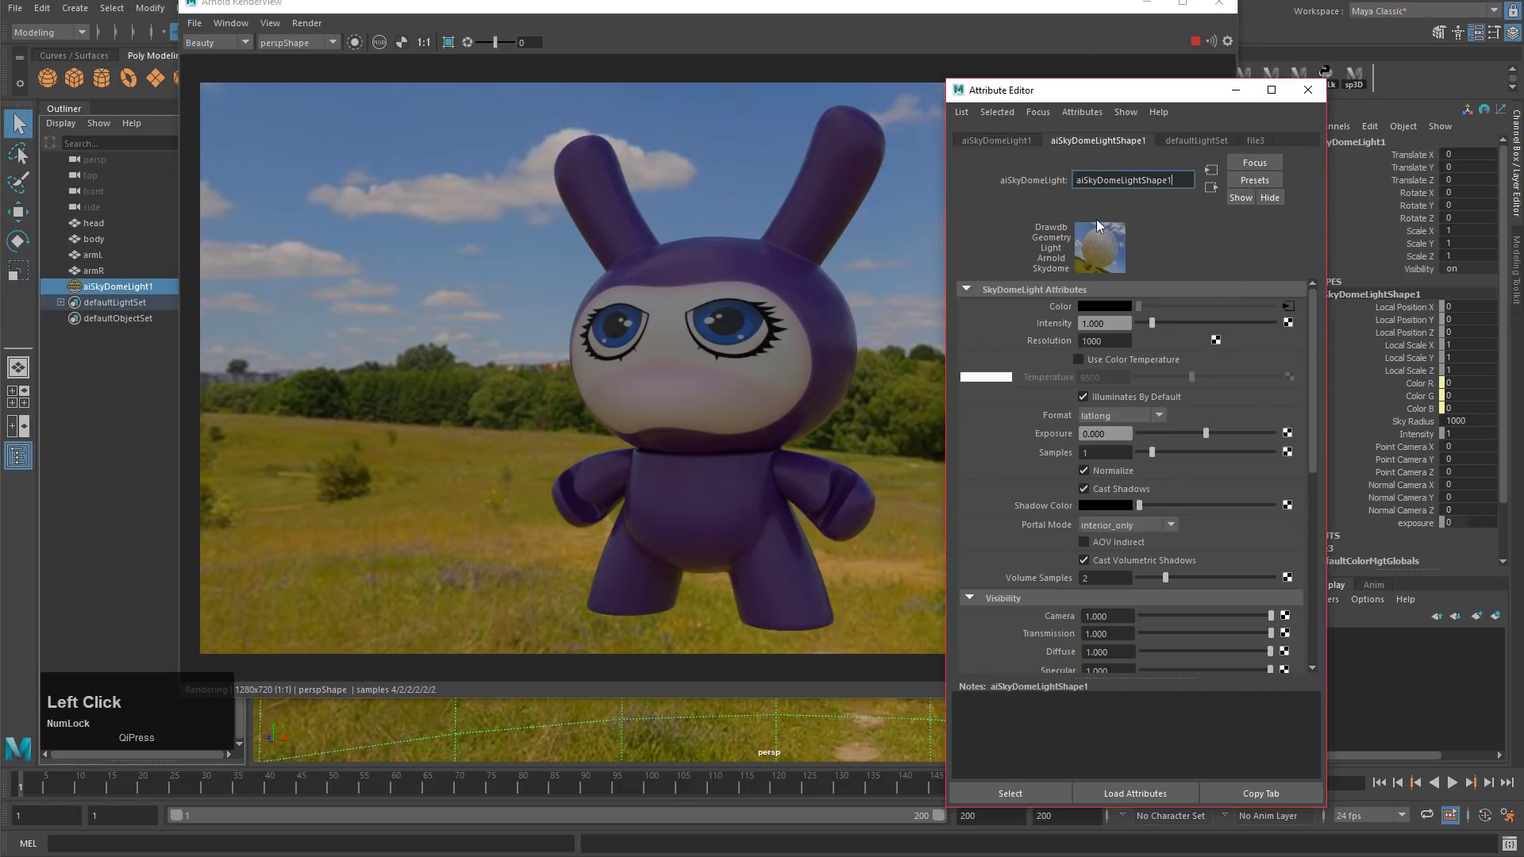
pyautogui.scroll(-3, 1012, 516)
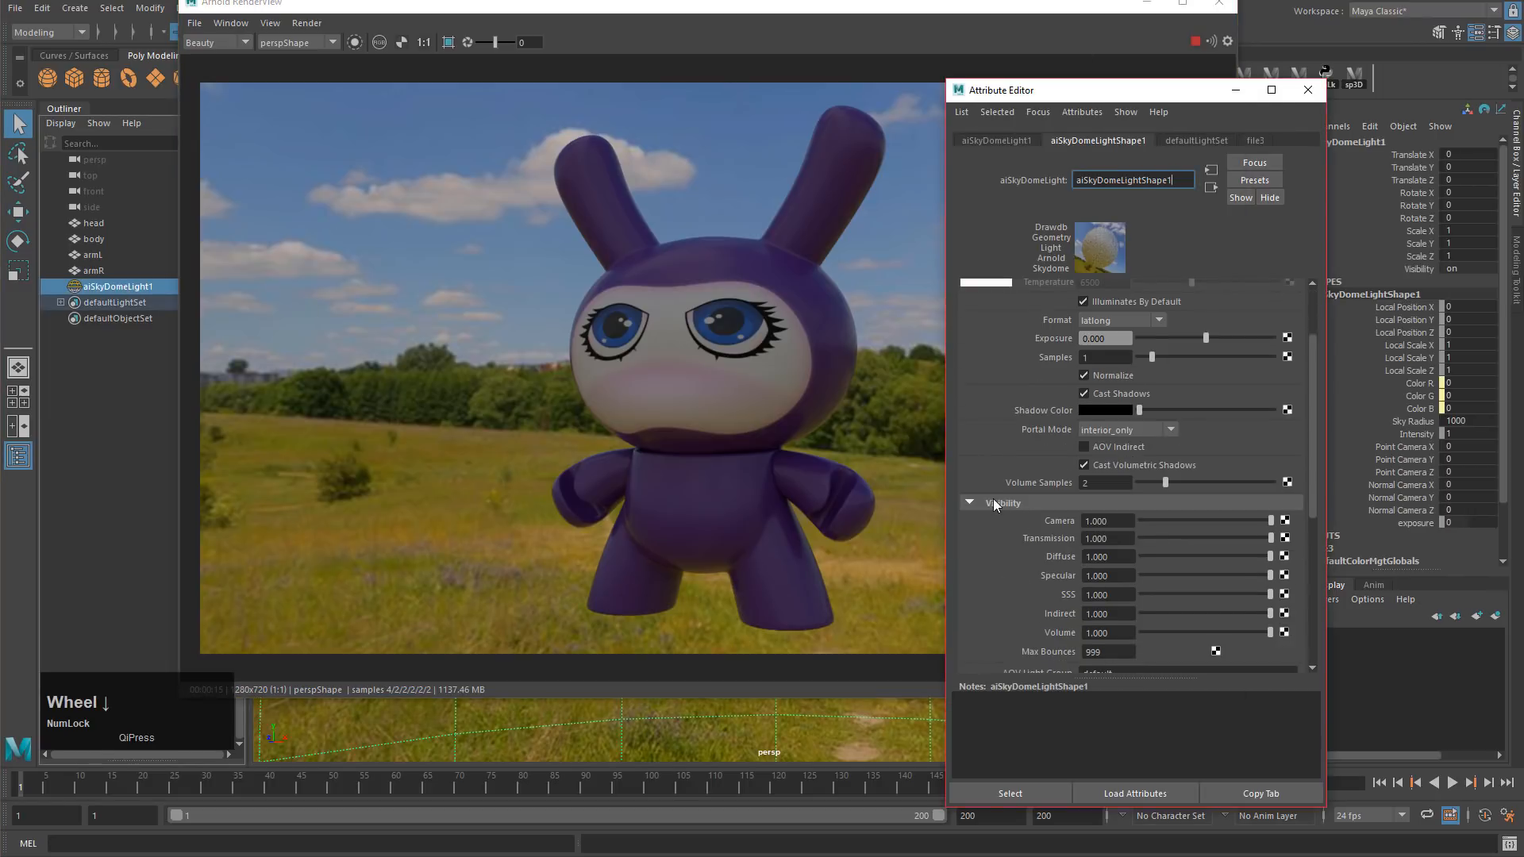
pyautogui.click(1101, 521)
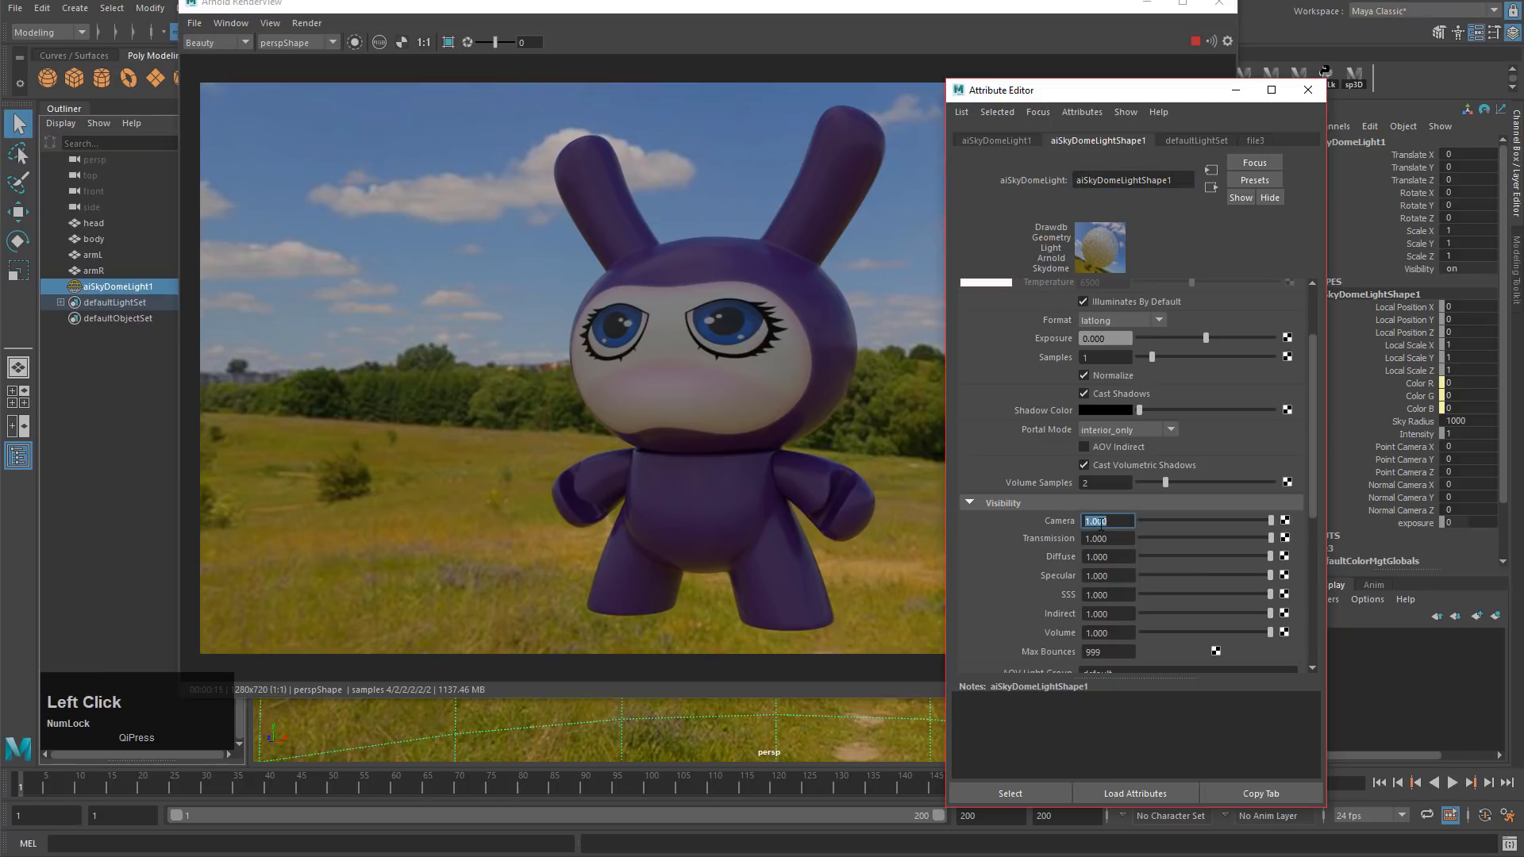
pyautogui.write('0')
pyautogui.press('Return')
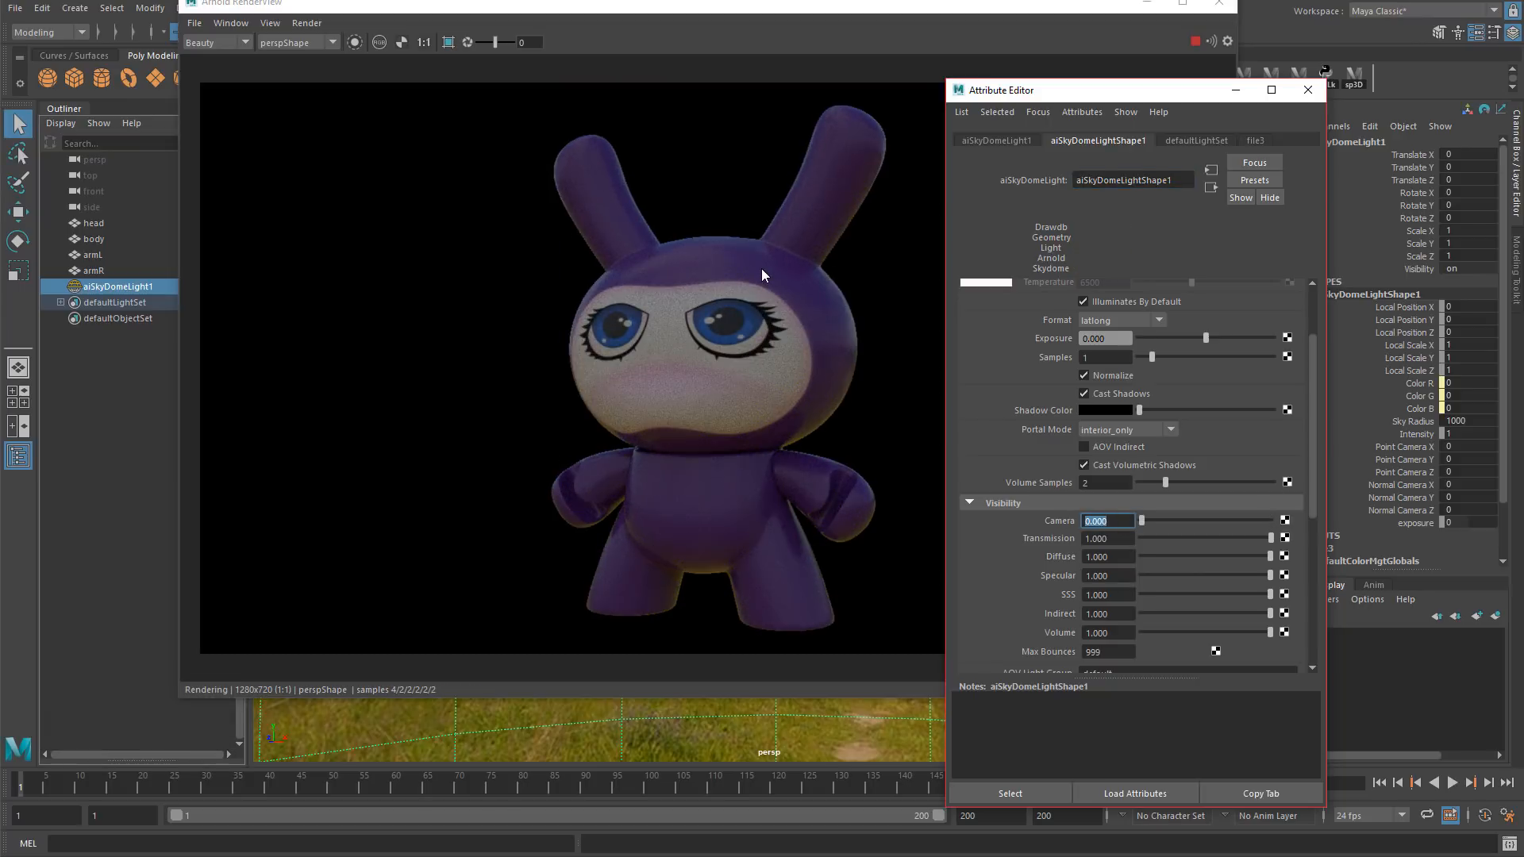
# Step: Fit the rendered kidrobot in the render window and raise the sky dome light's intensity to about 3.609
pyautogui.moveTo(787, 16); pyautogui.dragTo(687, 28)
pyautogui.scroll(-2, 861, 341)
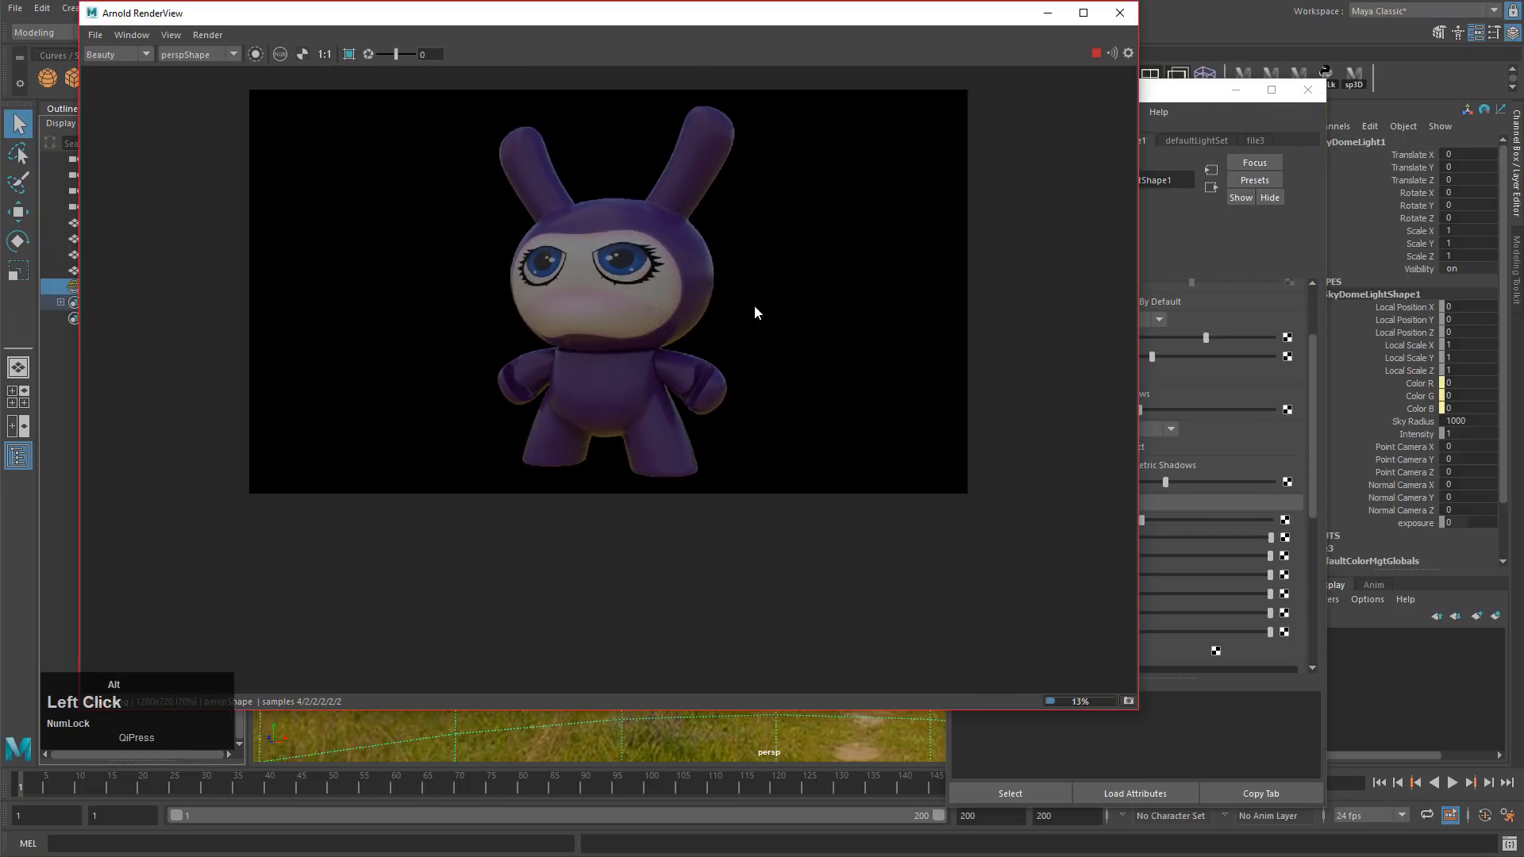
pyautogui.keyDown('alt'); pyautogui.moveTo(755, 310); pyautogui.dragTo(767, 388, button='middle'); pyautogui.keyUp('alt')
pyautogui.press('f')
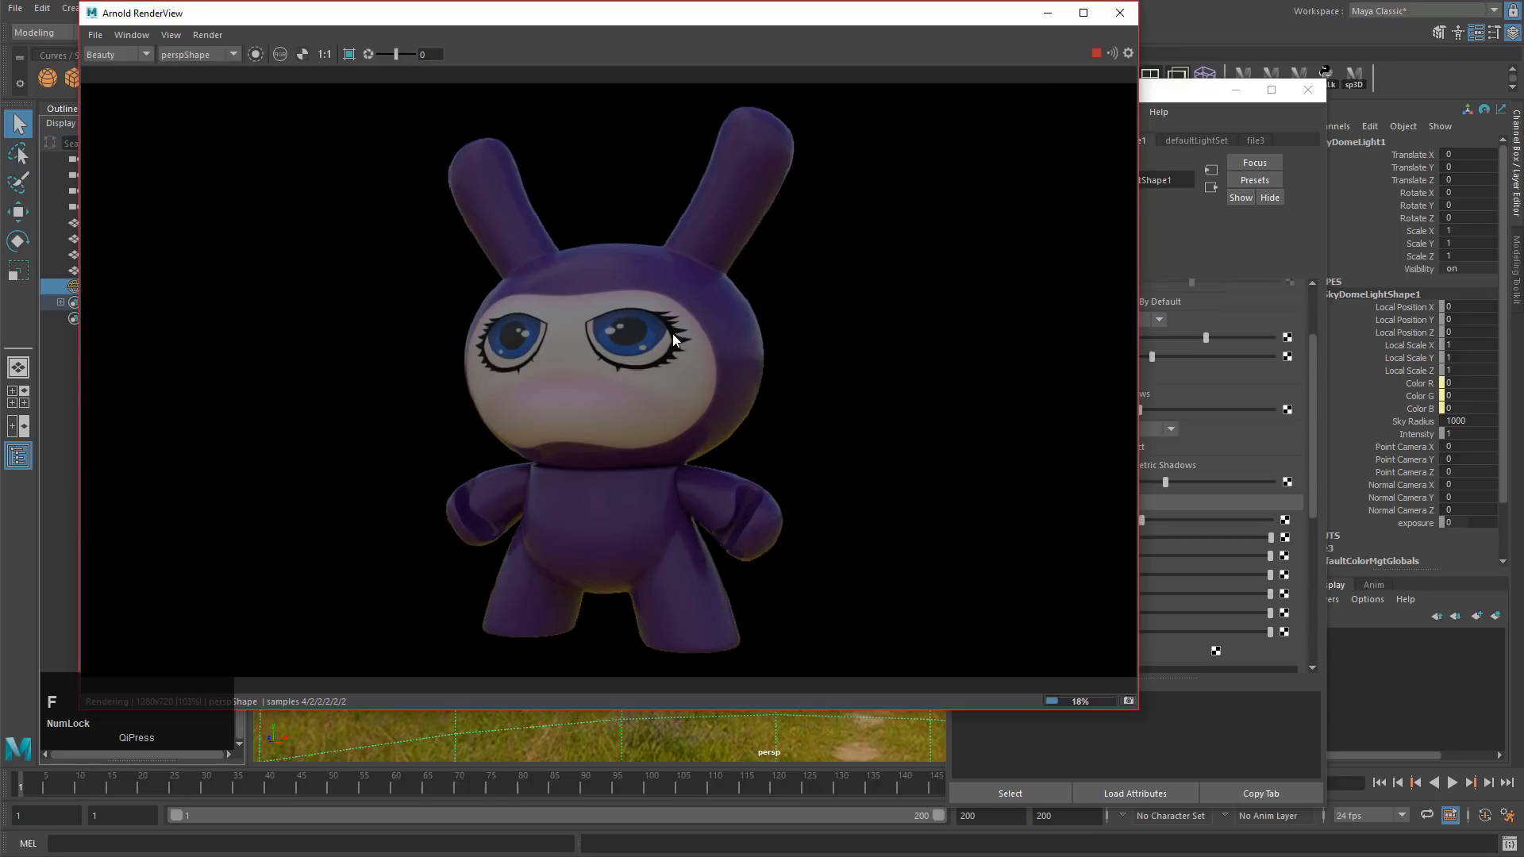
pyautogui.click(1190, 101)
pyautogui.scroll(2, 1265, 397)
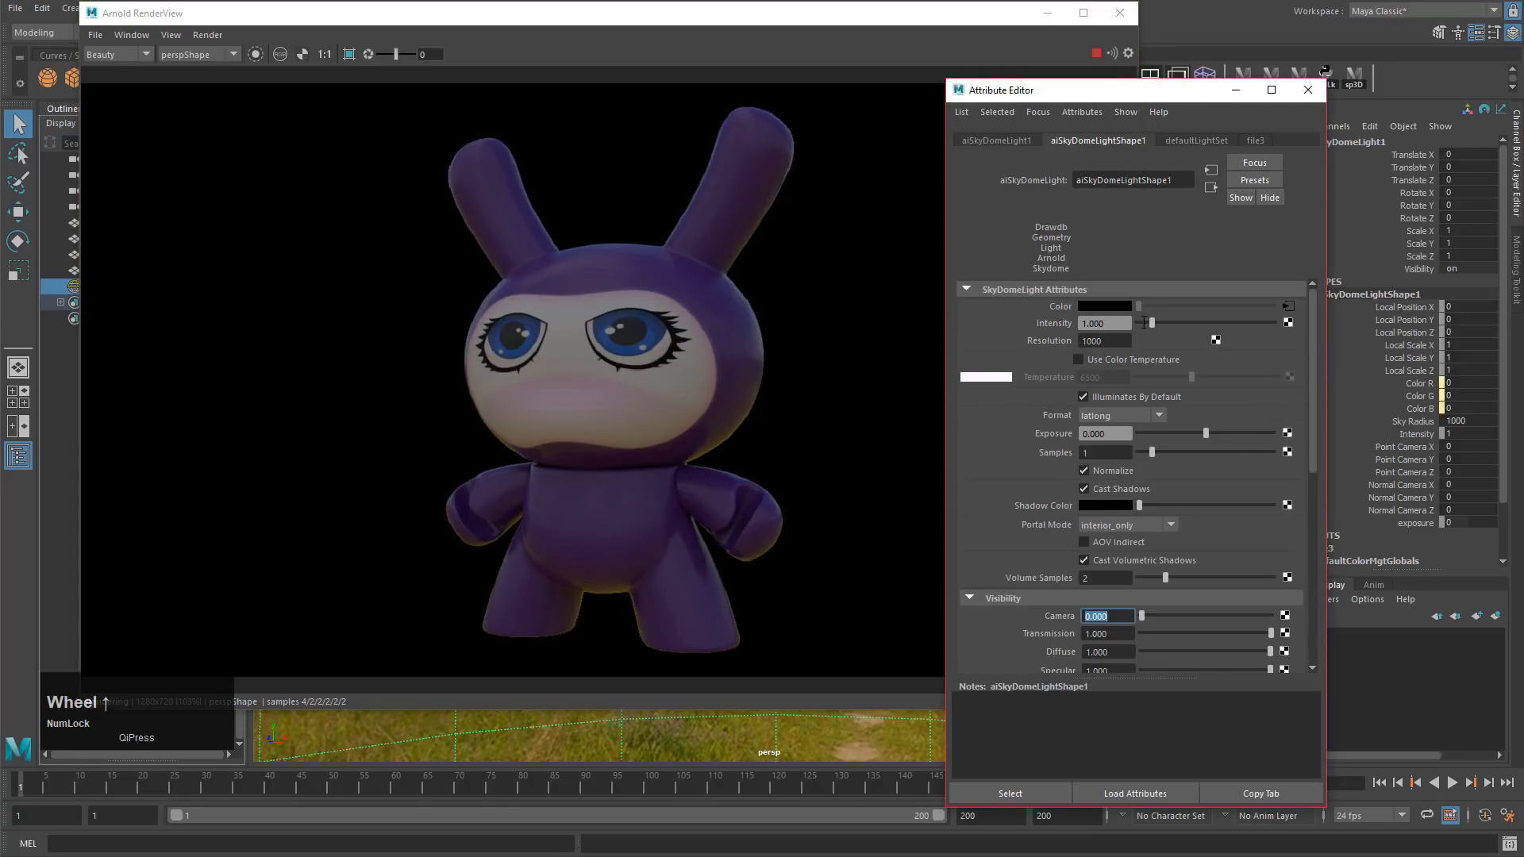
pyautogui.moveTo(1153, 322); pyautogui.dragTo(1187, 326)
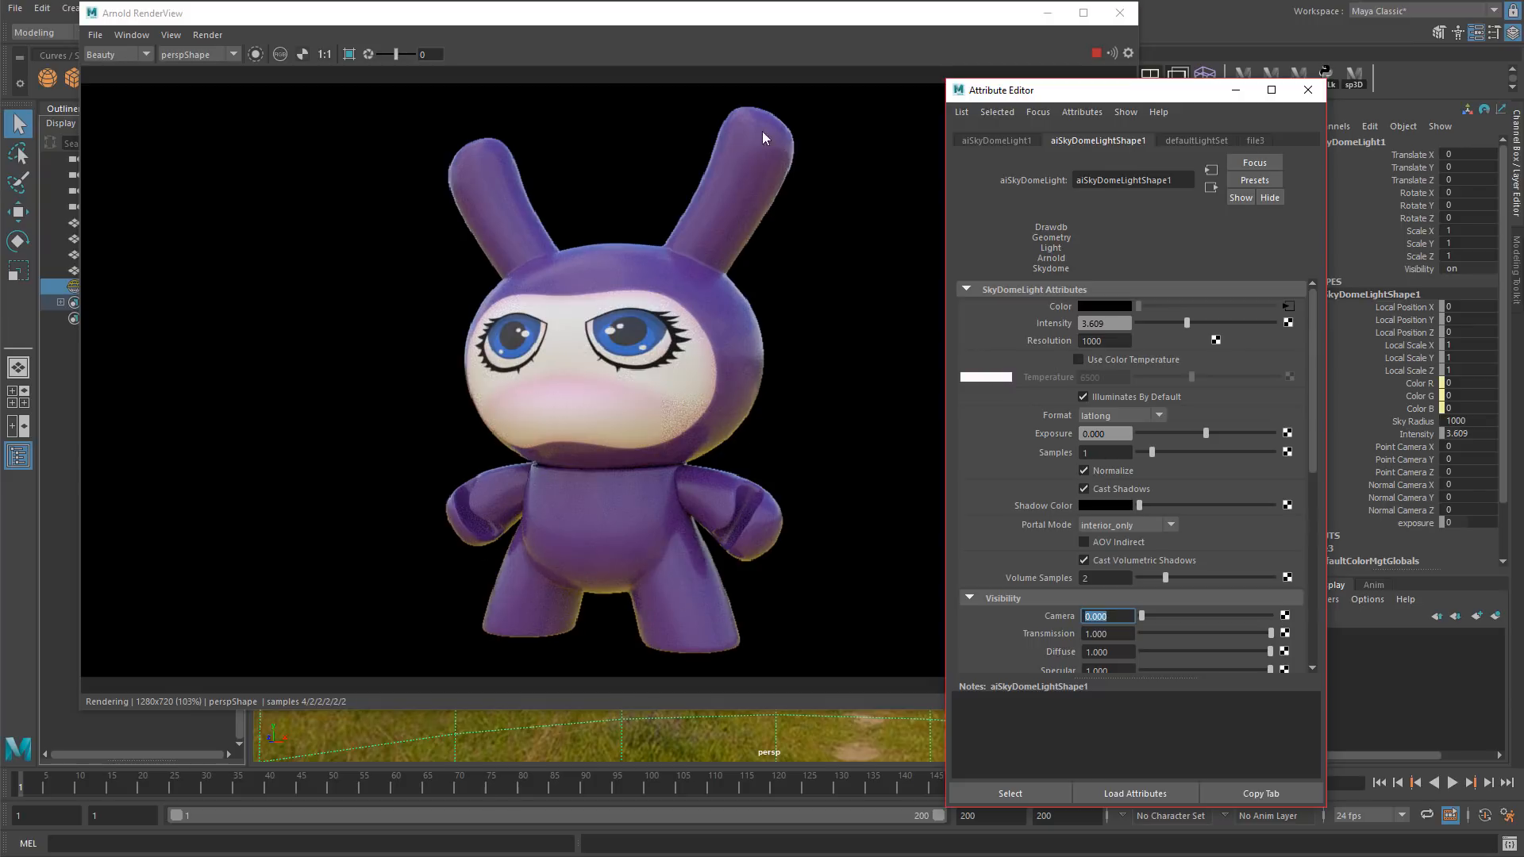
# Step: Close the Attribute Editor and move the Arnold RenderView over the viewport, clear of the Outliner
pyautogui.click(1307, 90)
pyautogui.moveTo(986, 16); pyautogui.dragTo(1176, 16)
pyautogui.moveTo(808, 312)
pyautogui.mouseDown()
pyautogui.moveTo(878, 312)
pyautogui.moveTo(824, 312)
pyautogui.mouseUp()
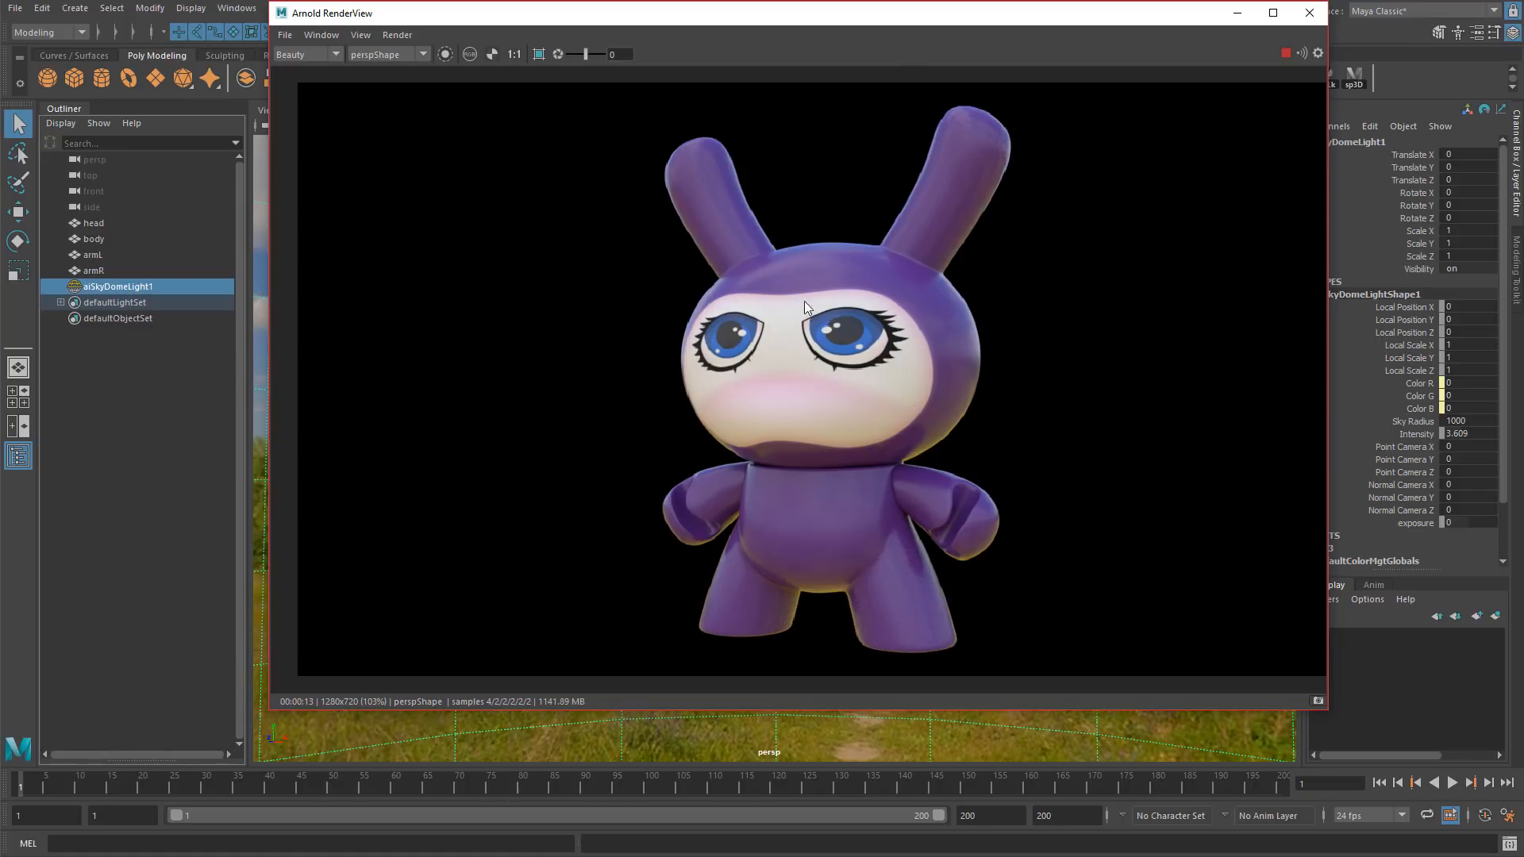
pyautogui.click(285, 36)
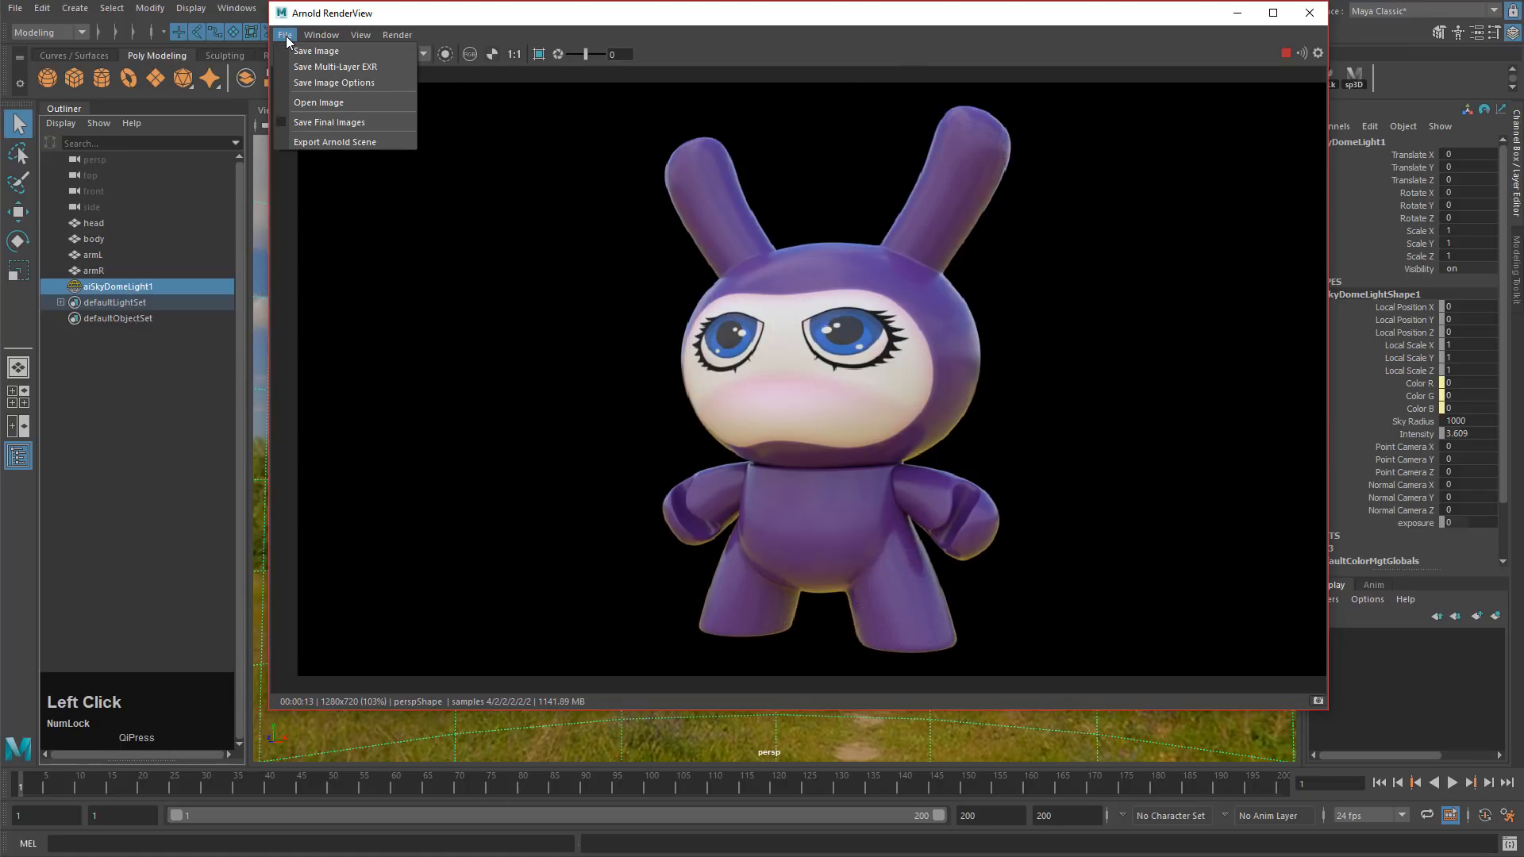
pyautogui.moveTo(320, 35)
pyautogui.click(311, 157)
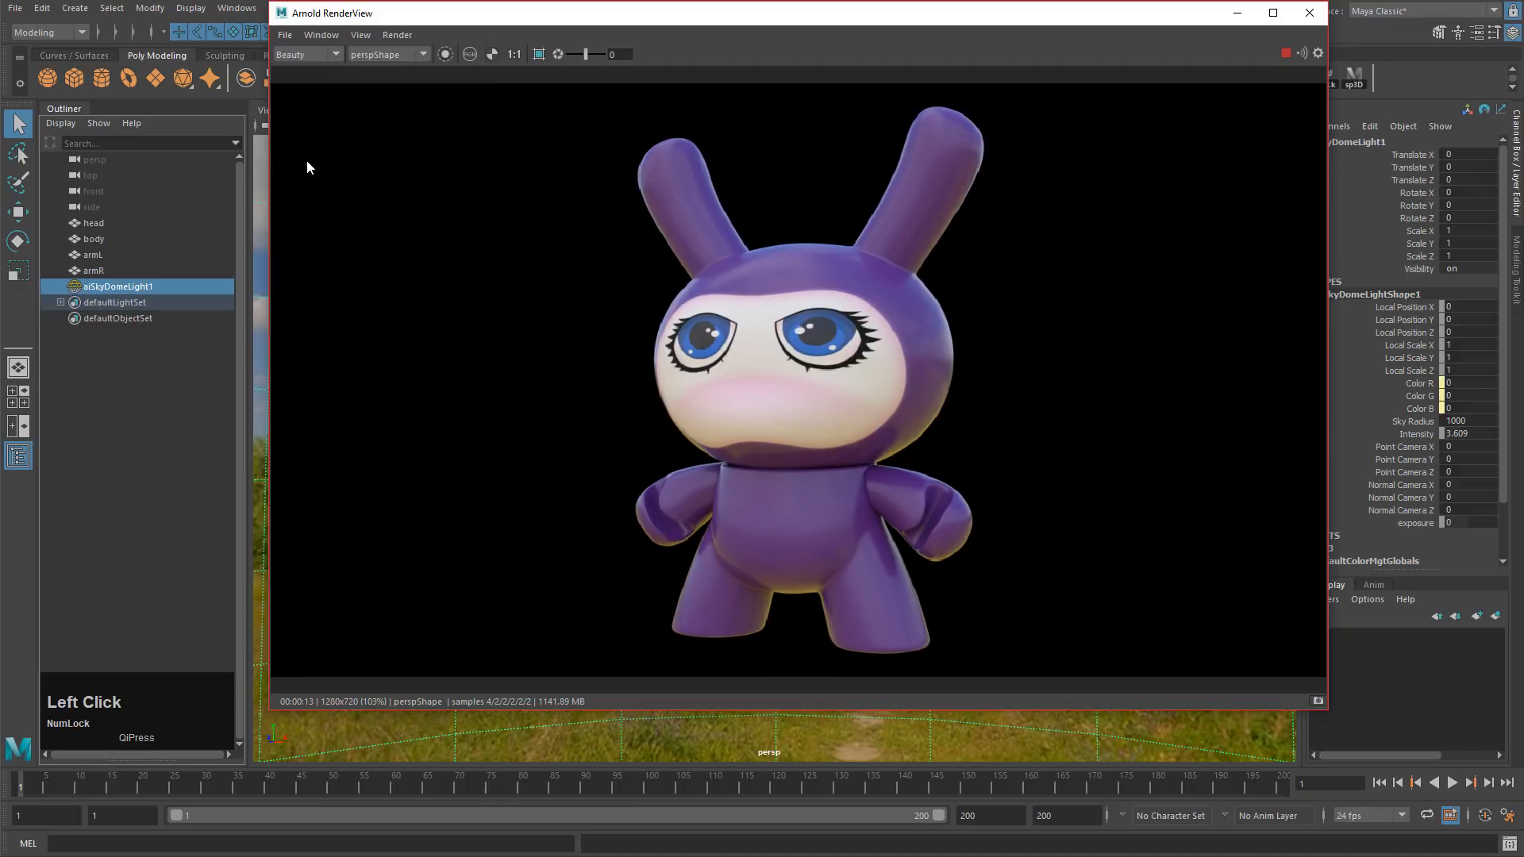
# Step: Examine the sky dome lighting on the kidrobot's ears and head up close in the interactive render
pyautogui.keyDown('alt'); pyautogui.moveTo(623, 424); pyautogui.dragTo(950, 475); pyautogui.keyUp('alt')
pyautogui.keyDown('alt'); pyautogui.moveTo(950, 475); pyautogui.dragTo(854, 463, button='middle'); pyautogui.keyUp('alt')
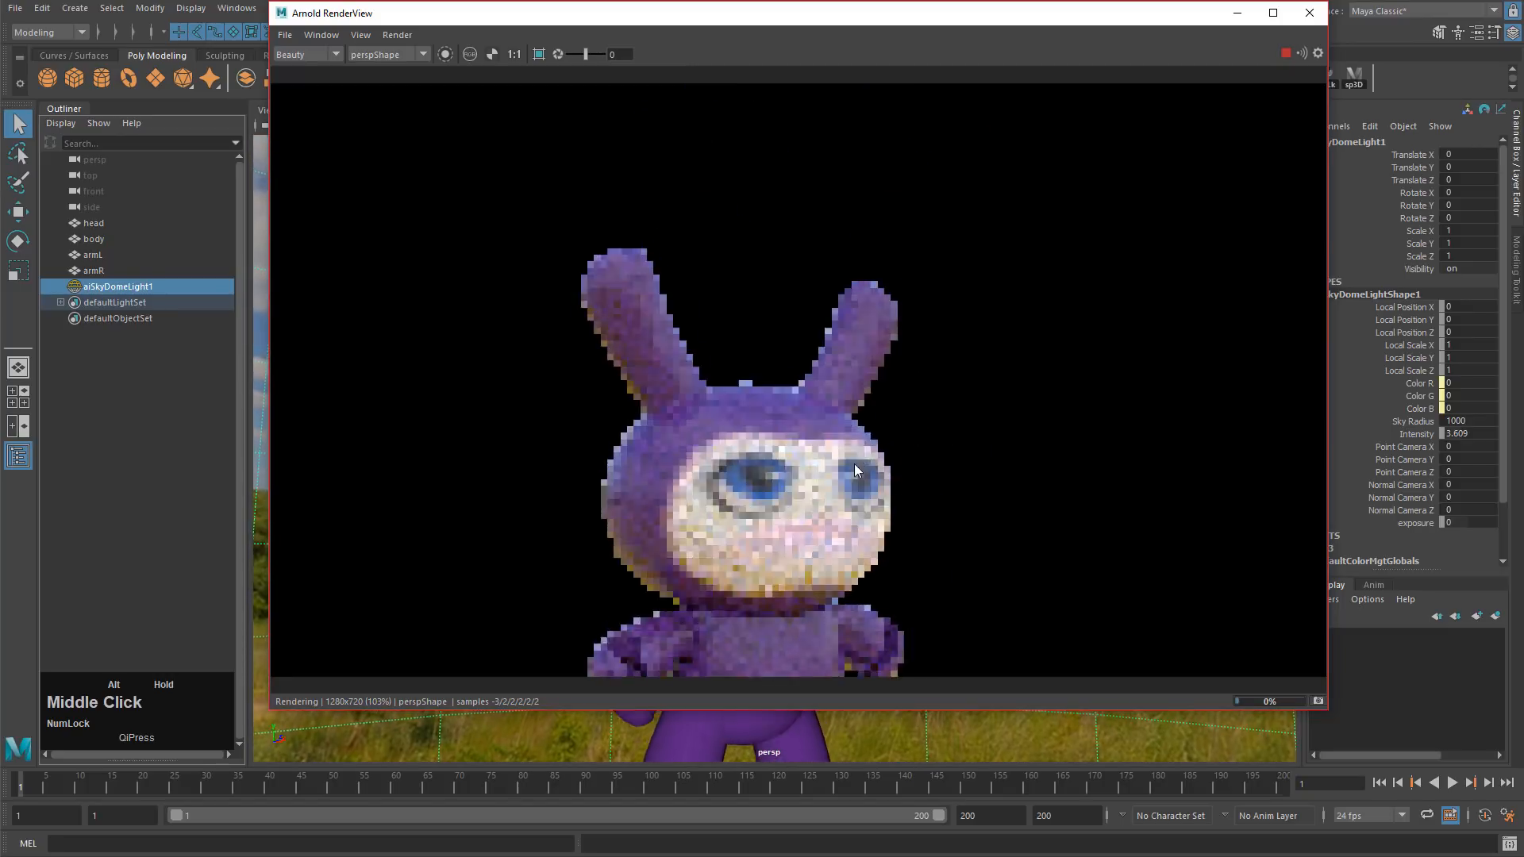
pyautogui.keyDown('alt'); pyautogui.moveTo(855, 464); pyautogui.dragTo(1231, 524, button='right'); pyautogui.keyUp('alt')
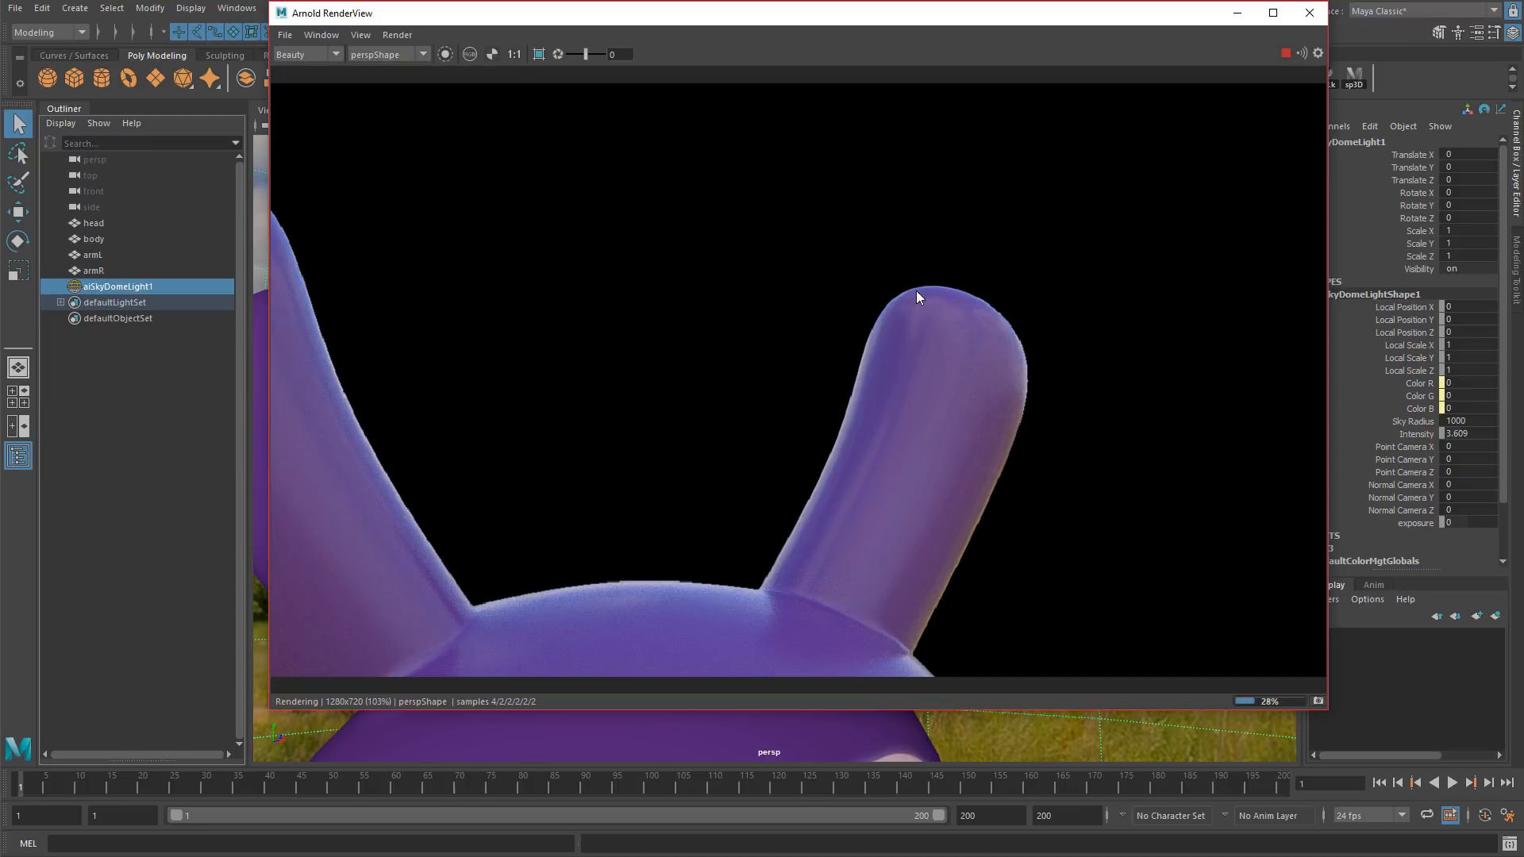
pyautogui.keyDown('alt'); pyautogui.moveTo(1048, 497); pyautogui.dragTo(778, 402, button='right'); pyautogui.keyUp('alt')
pyautogui.keyDown('alt'); pyautogui.moveTo(778, 402); pyautogui.dragTo(912, 289, button='middle'); pyautogui.keyUp('alt')
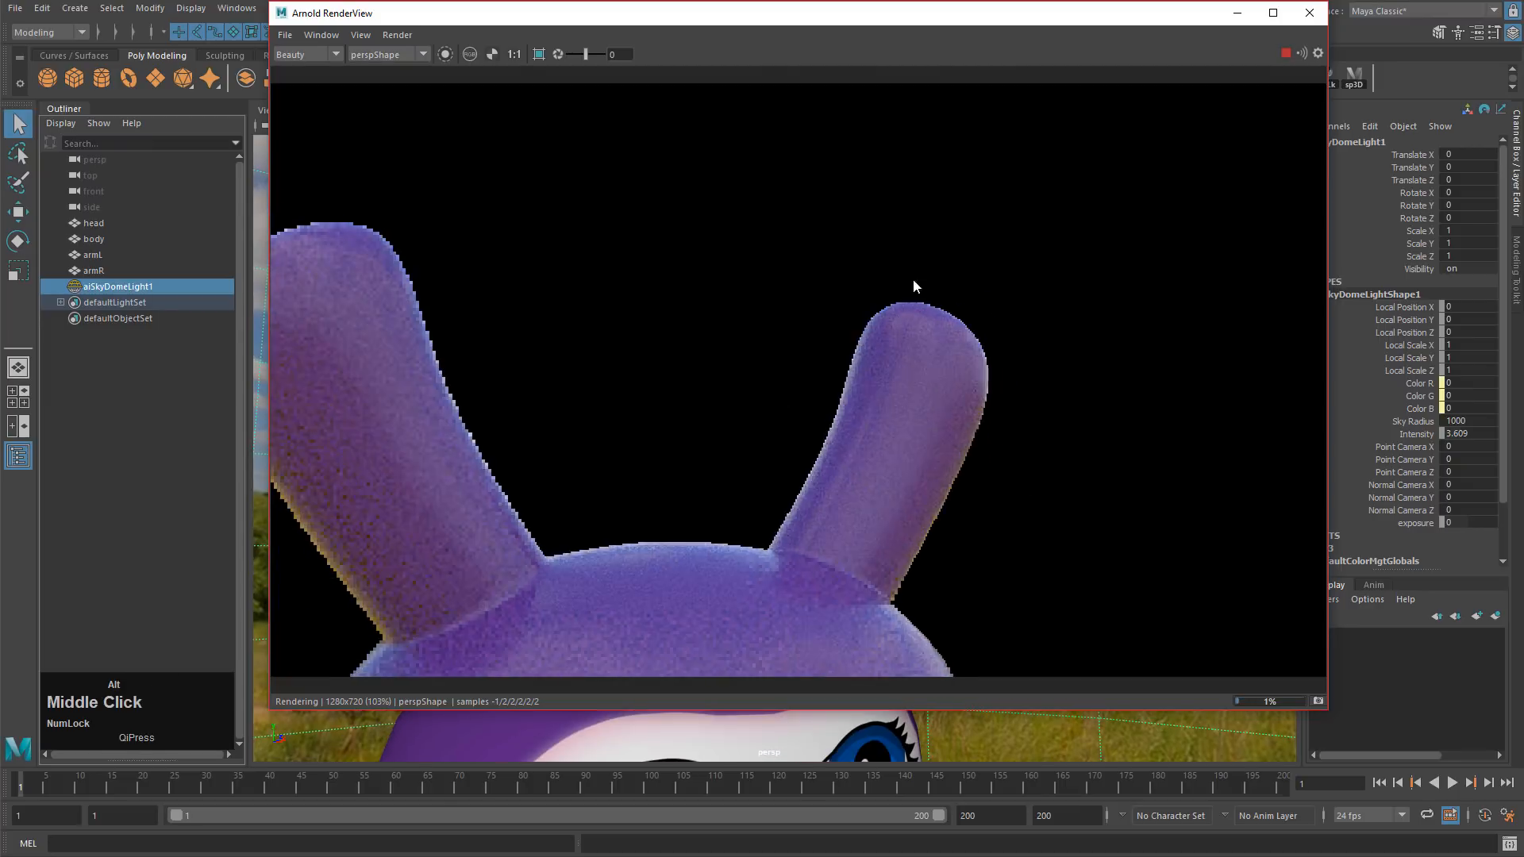
pyautogui.keyDown('alt'); pyautogui.moveTo(912, 289); pyautogui.dragTo(778, 141, button='right'); pyautogui.keyUp('alt')
pyautogui.moveTo(842, 14); pyautogui.dragTo(946, 188)
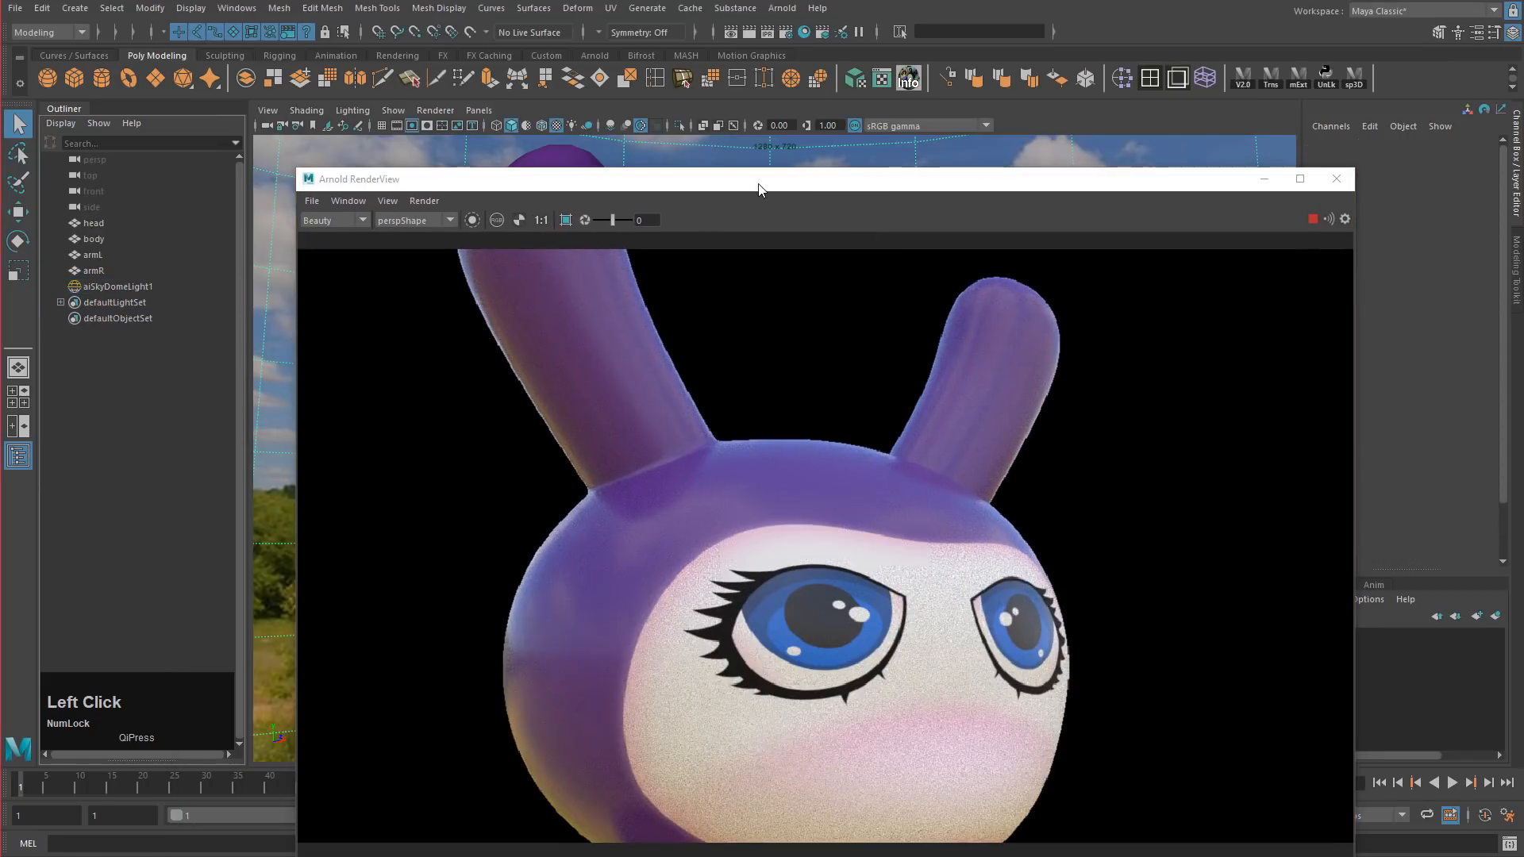
pyautogui.moveTo(759, 188); pyautogui.dragTo(732, 64)
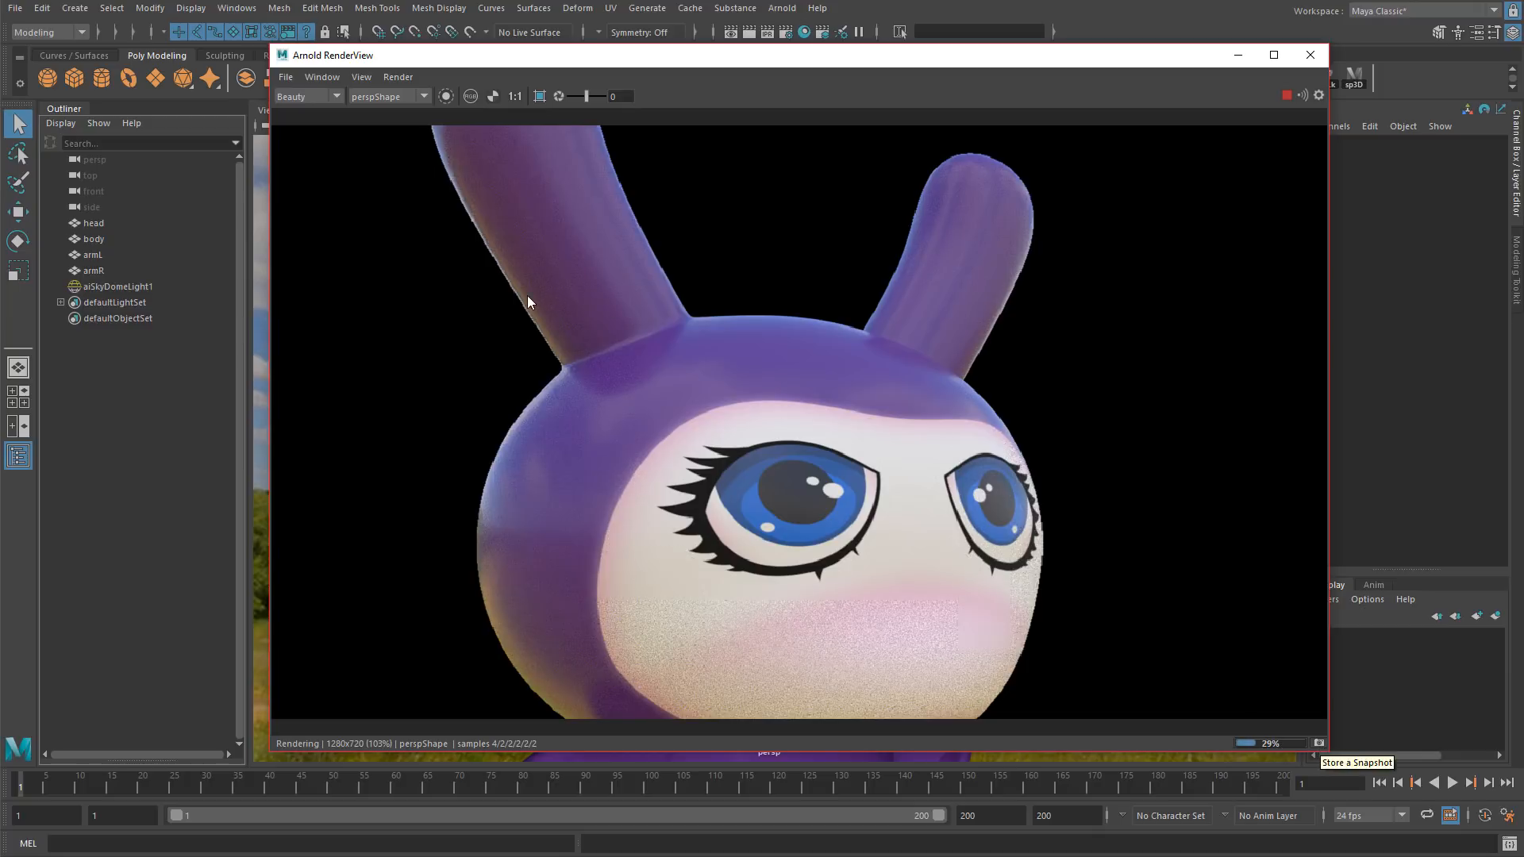
pyautogui.click(287, 77)
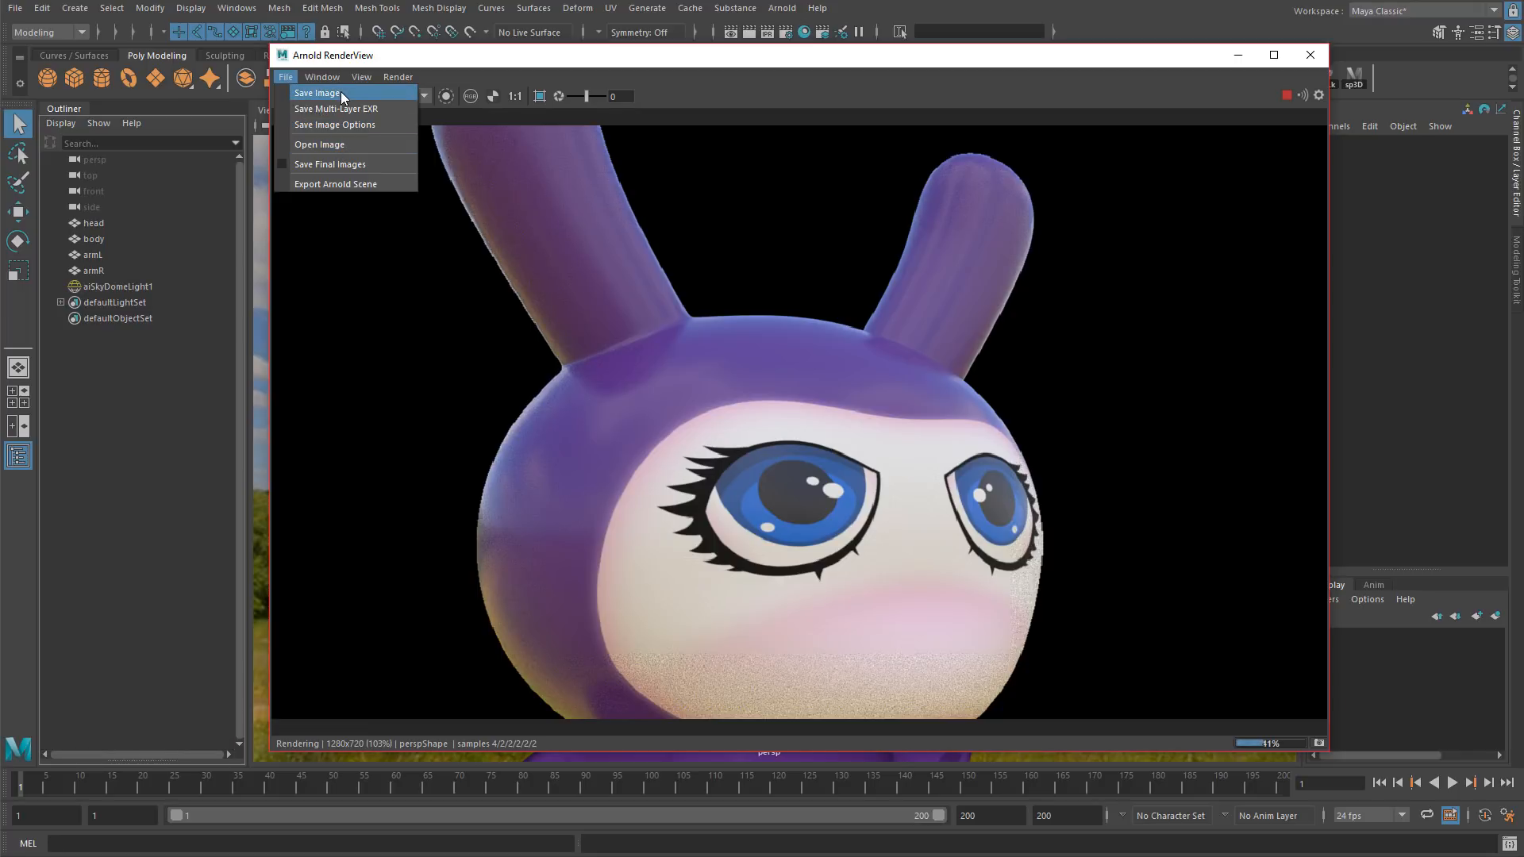
pyautogui.click(1292, 102)
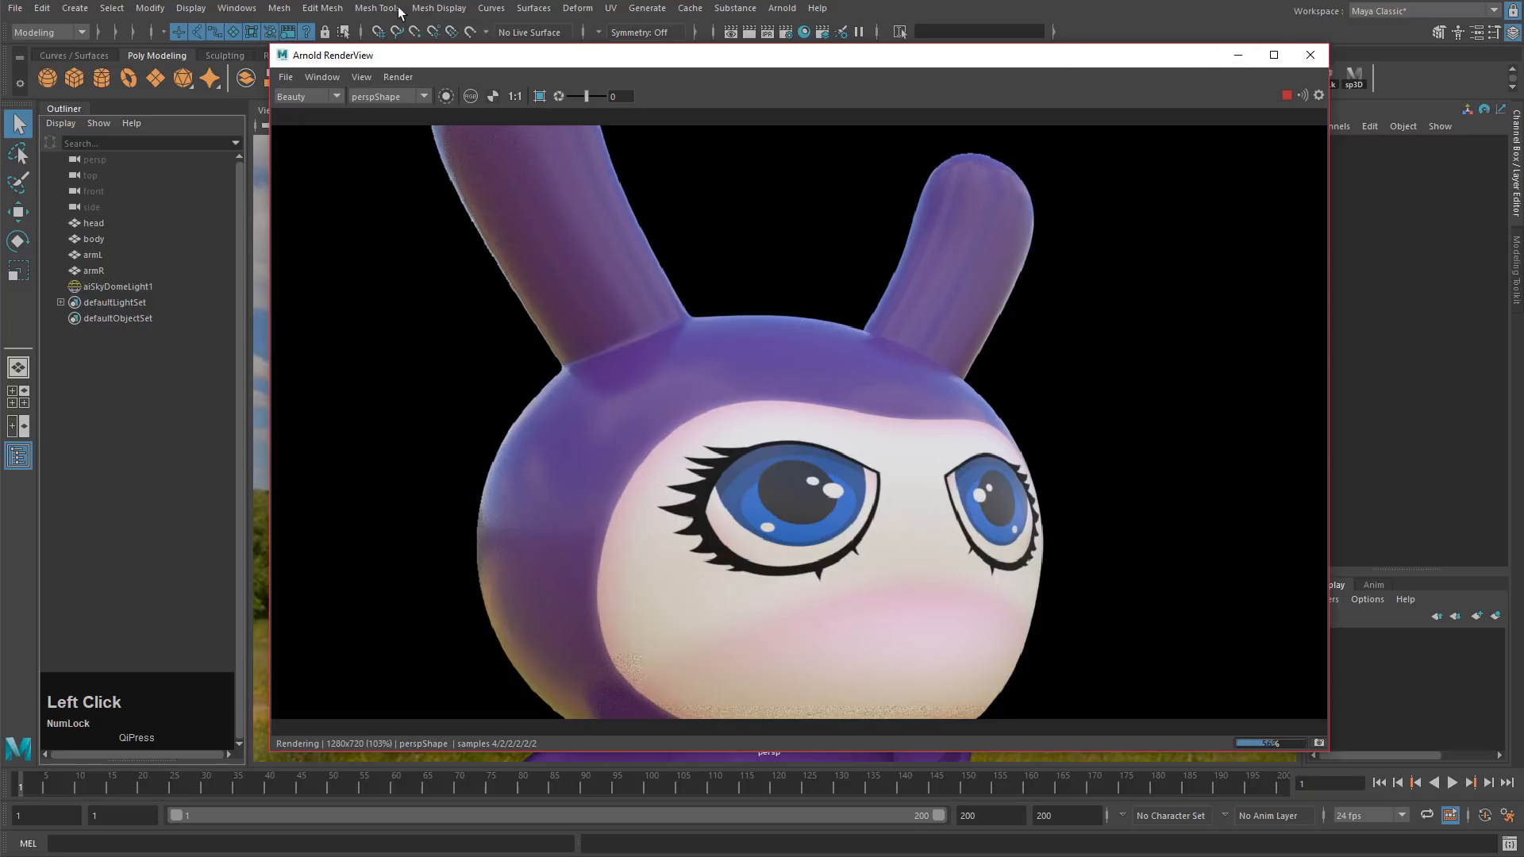
pyautogui.click(274, 9)
pyautogui.click(274, 9)
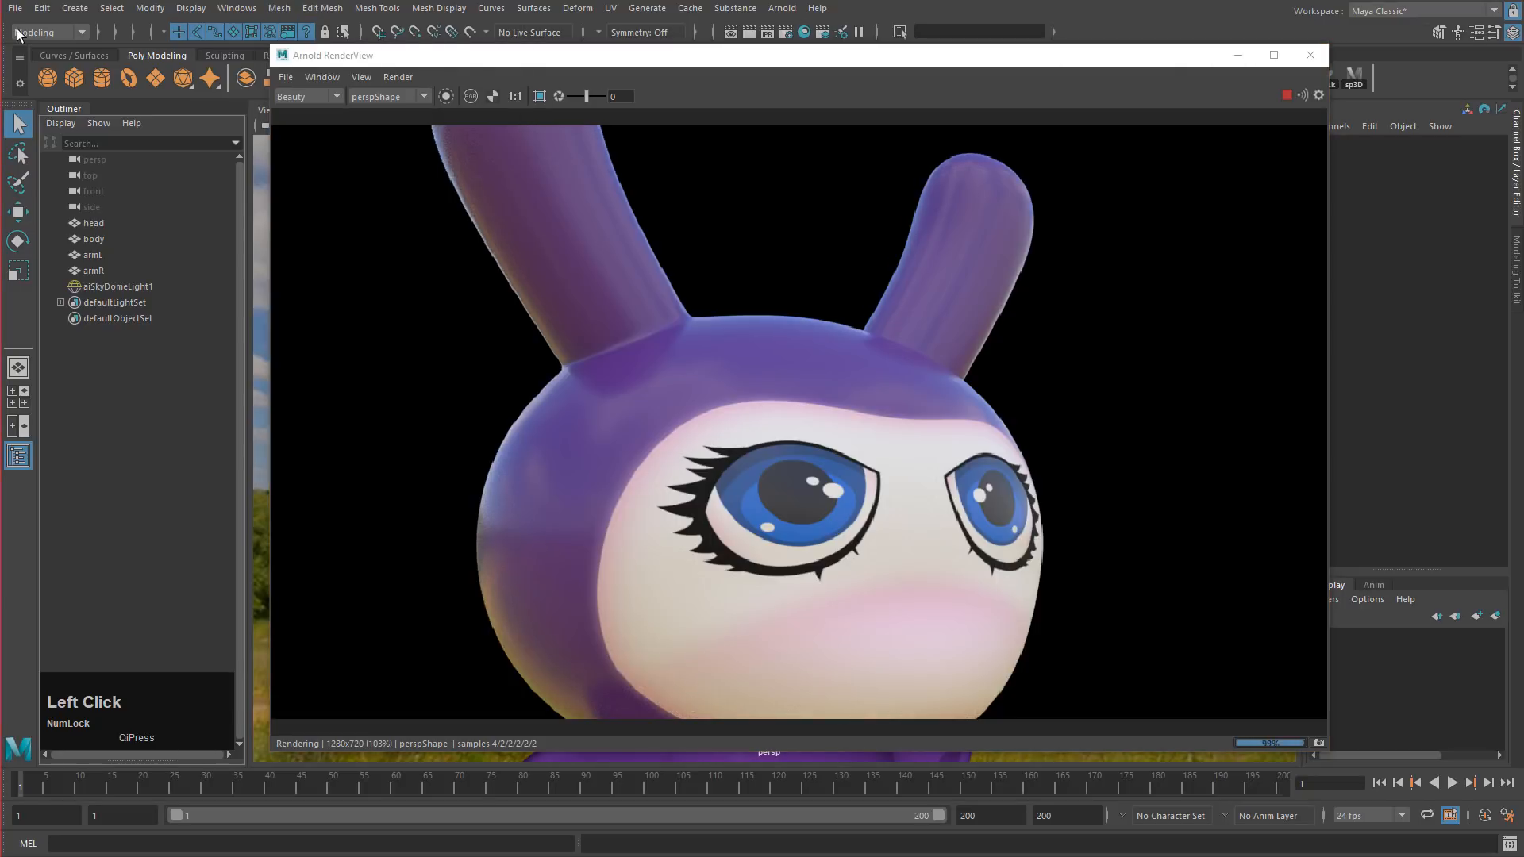
# Step: Switch to the Rendering menu set and review the available current-frame, sequence and batch render commands
pyautogui.click(47, 33)
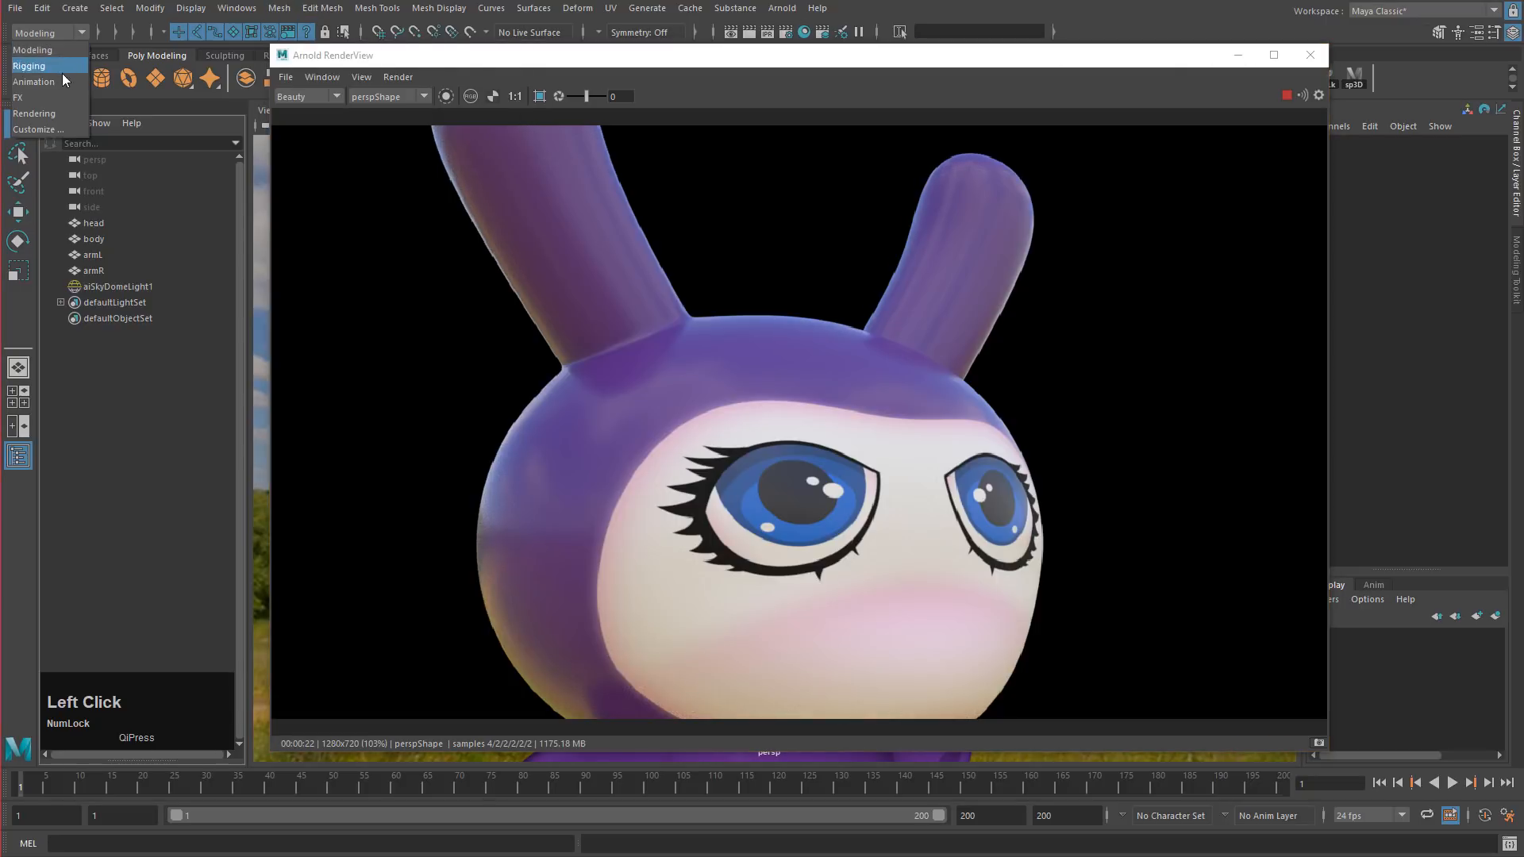
pyautogui.click(60, 116)
pyautogui.click(415, 8)
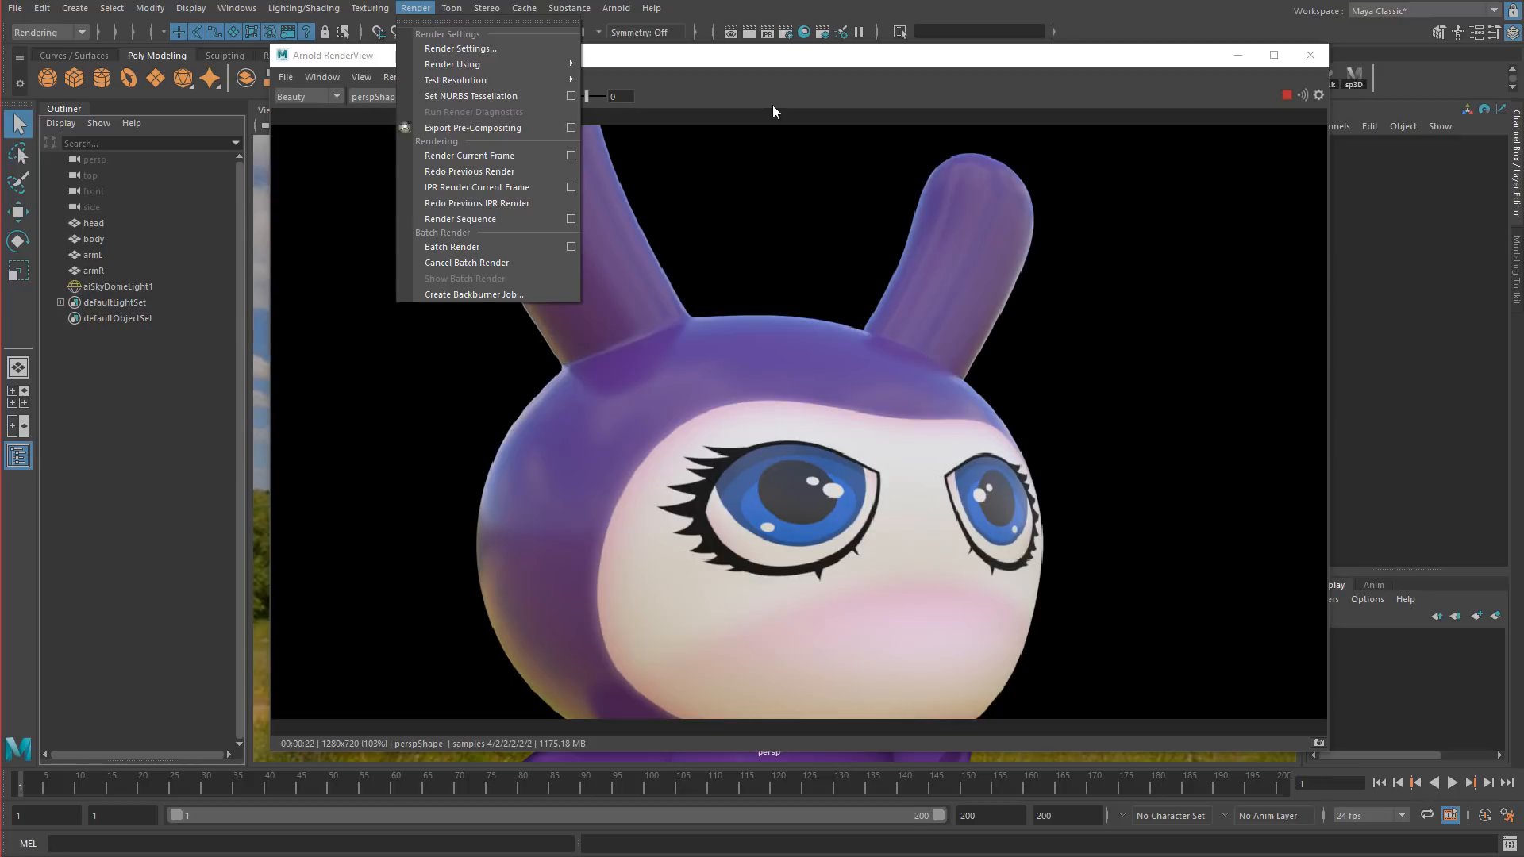
pyautogui.click(805, 59)
pyautogui.moveTo(904, 66); pyautogui.dragTo(872, 61)
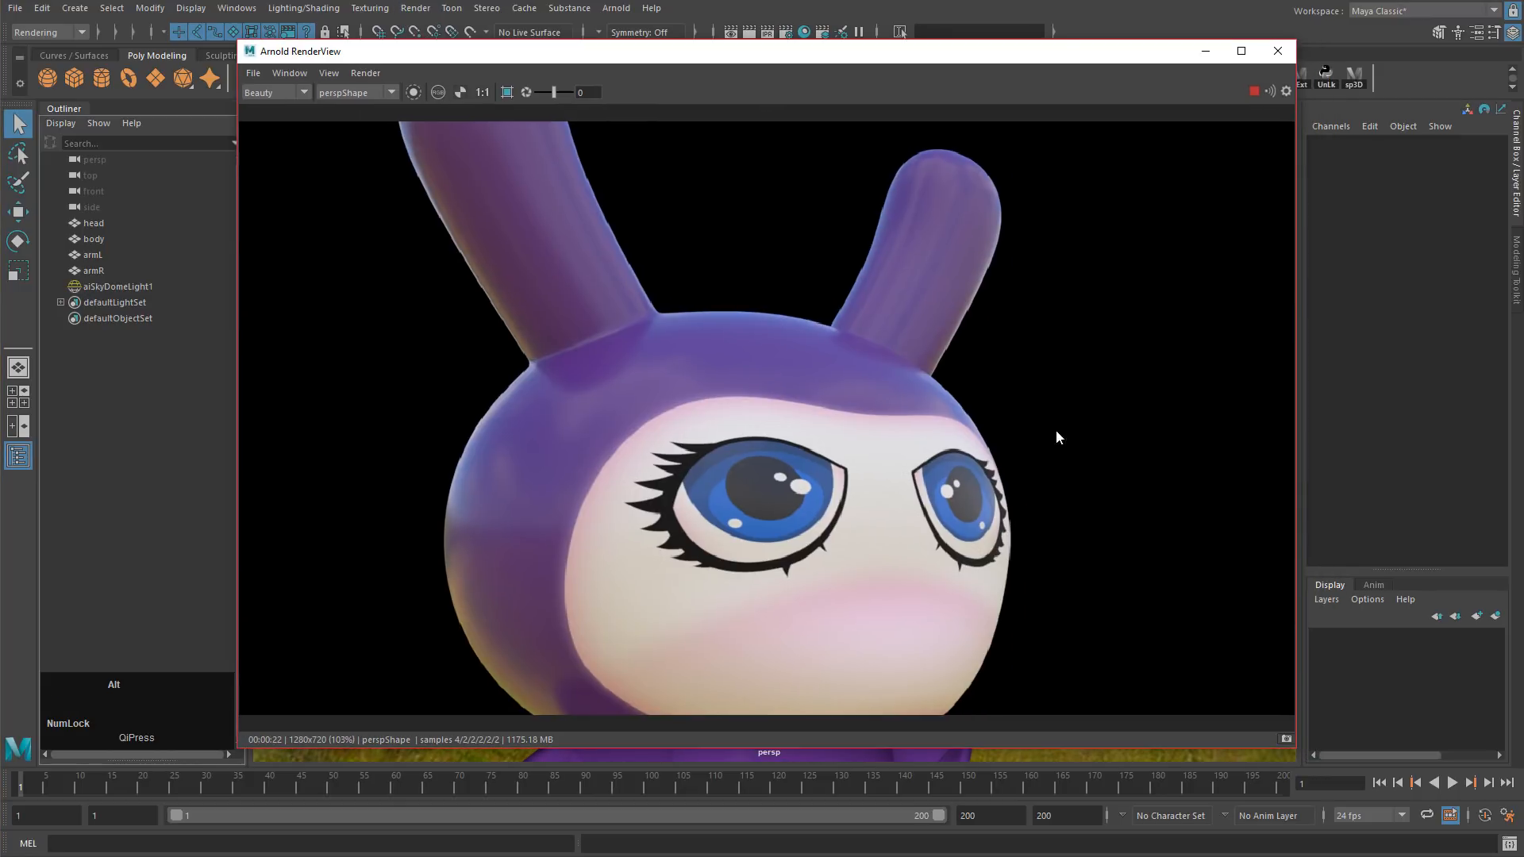
# Step: Reframe the render to show the whole kidrobot from a slightly turned front view
pyautogui.keyDown('alt'); pyautogui.moveTo(1056, 430); pyautogui.dragTo(978, 432); pyautogui.keyUp('alt')
pyautogui.keyDown('alt'); pyautogui.moveTo(978, 432); pyautogui.dragTo(675, 379, button='right'); pyautogui.keyUp('alt')
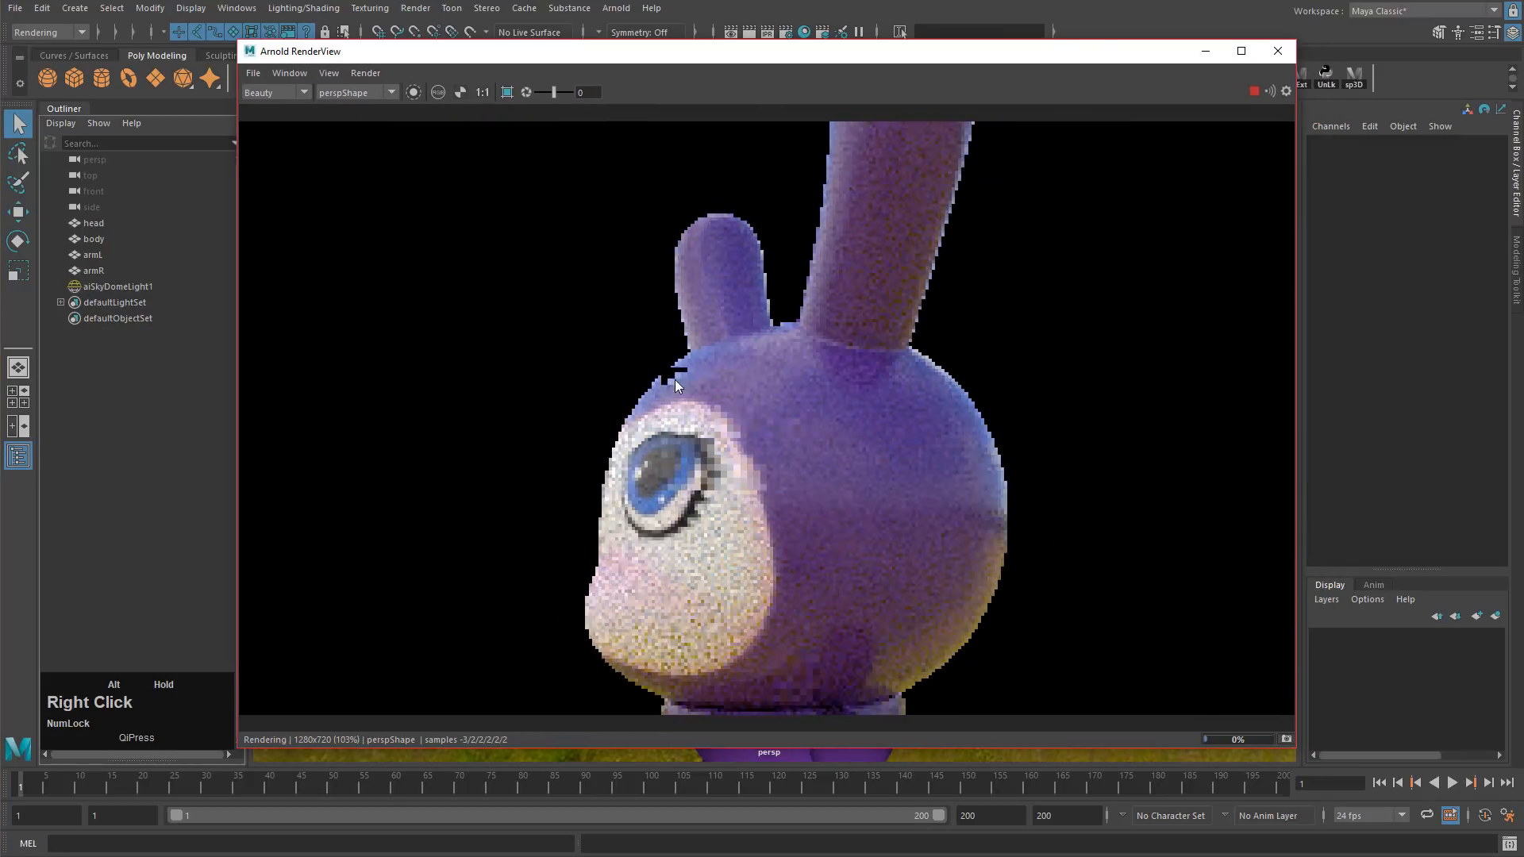
pyautogui.keyDown('alt'); pyautogui.moveTo(675, 380); pyautogui.dragTo(902, 419); pyautogui.keyUp('alt')
pyautogui.keyDown('alt'); pyautogui.moveTo(901, 419); pyautogui.dragTo(555, 377, button='right'); pyautogui.keyUp('alt')
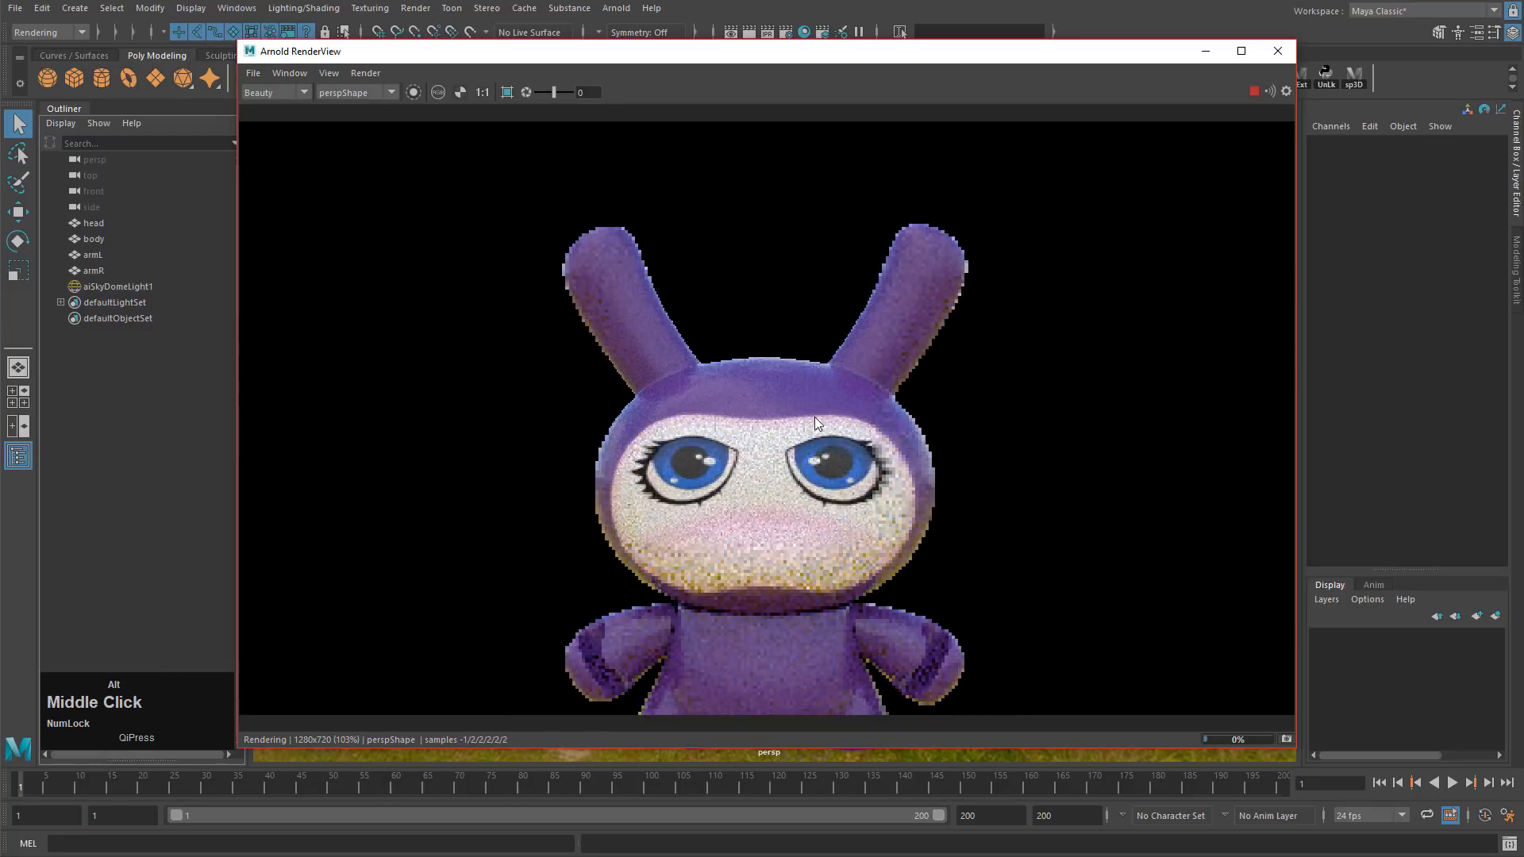
pyautogui.keyDown('alt'); pyautogui.moveTo(814, 417); pyautogui.dragTo(828, 341, button='middle'); pyautogui.keyUp('alt')
pyautogui.keyDown('alt'); pyautogui.moveTo(845, 369); pyautogui.dragTo(843, 423, button='middle'); pyautogui.keyUp('alt')
pyautogui.keyDown('alt'); pyautogui.moveTo(875, 417); pyautogui.dragTo(852, 413); pyautogui.keyUp('alt')
pyautogui.keyDown('alt'); pyautogui.moveTo(854, 412); pyautogui.dragTo(851, 410, button='middle'); pyautogui.keyUp('alt')
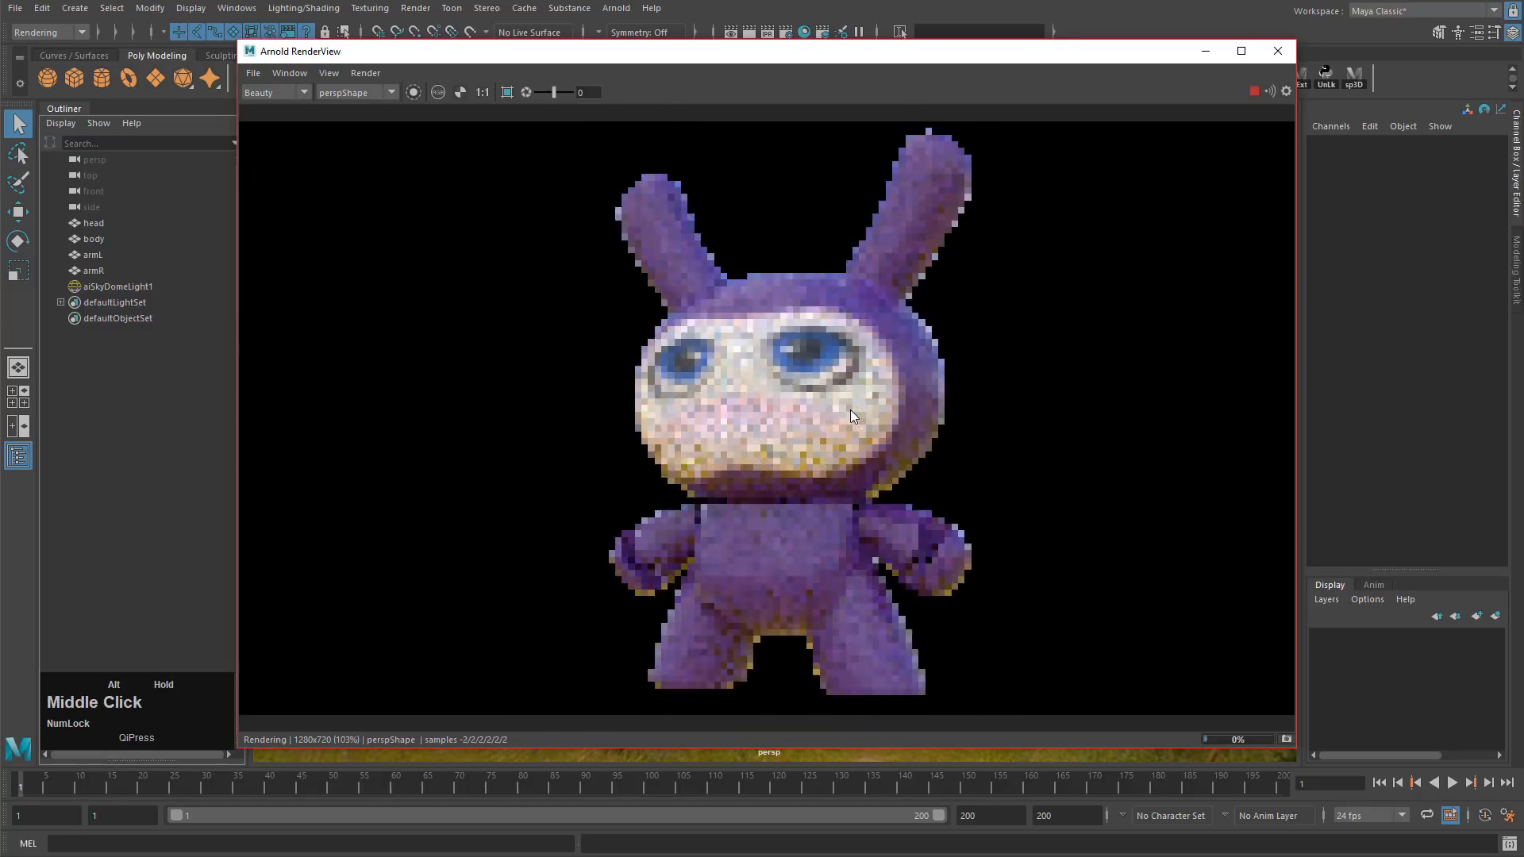